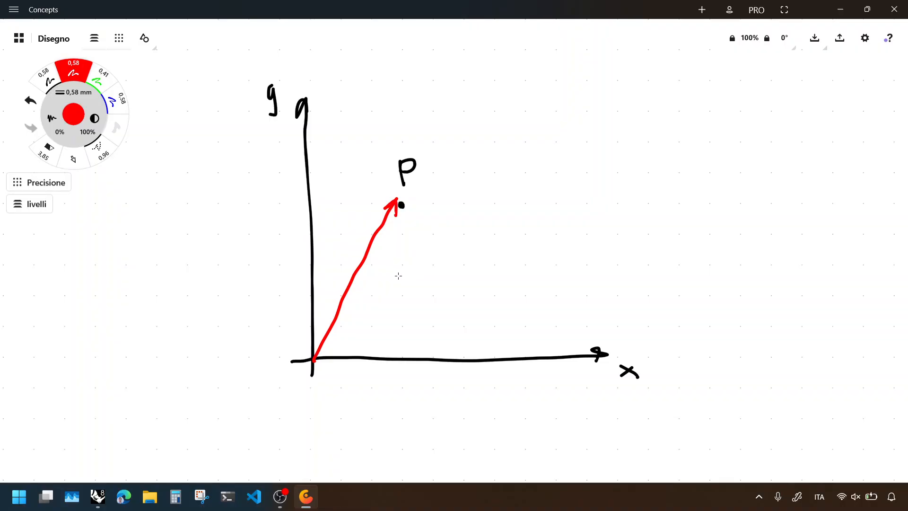
# Step: Label the red arrow as vector a and start its equation in red with an equals sign and an opening bracket
pyautogui.moveTo(383, 279)
pyautogui.mouseDown()
pyautogui.moveTo(374, 284)
pyautogui.moveTo(390, 292)
pyautogui.moveTo(392, 264)
pyautogui.moveTo(393, 274)
pyautogui.mouseUp()
pyautogui.moveTo(519, 92)
pyautogui.mouseDown()
pyautogui.moveTo(508, 100)
pyautogui.moveTo(524, 109)
pyautogui.mouseUp()
pyautogui.moveTo(502, 81)
pyautogui.mouseDown()
pyautogui.moveTo(525, 81)
pyautogui.moveTo(520, 88)
pyautogui.moveTo(554, 102)
pyautogui.mouseUp()
pyautogui.moveTo(543, 108); pyautogui.dragTo(556, 109)
pyautogui.moveTo(586, 63); pyautogui.dragTo(590, 148)
# Step: Draw dotted projection lines from point P to both axes and label them ax on the x axis and ay on the y axis
pyautogui.click(101, 150)
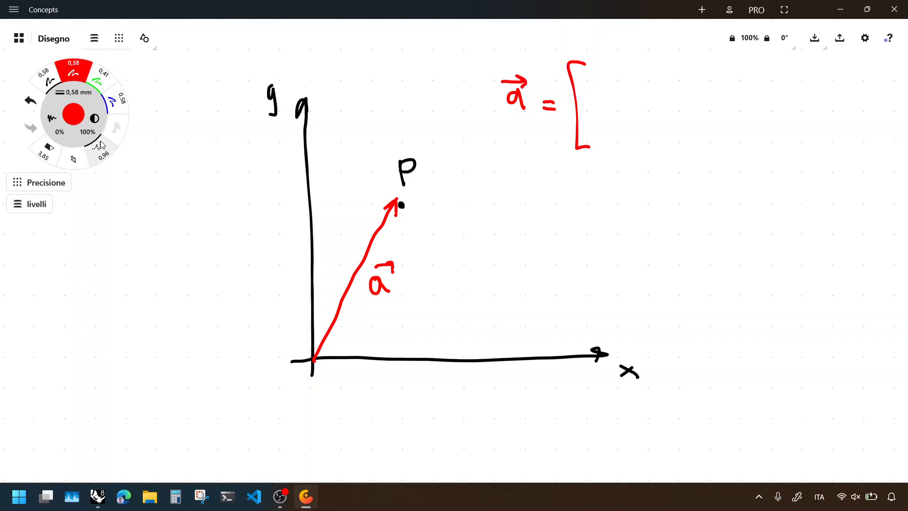
pyautogui.moveTo(401, 188); pyautogui.dragTo(414, 377)
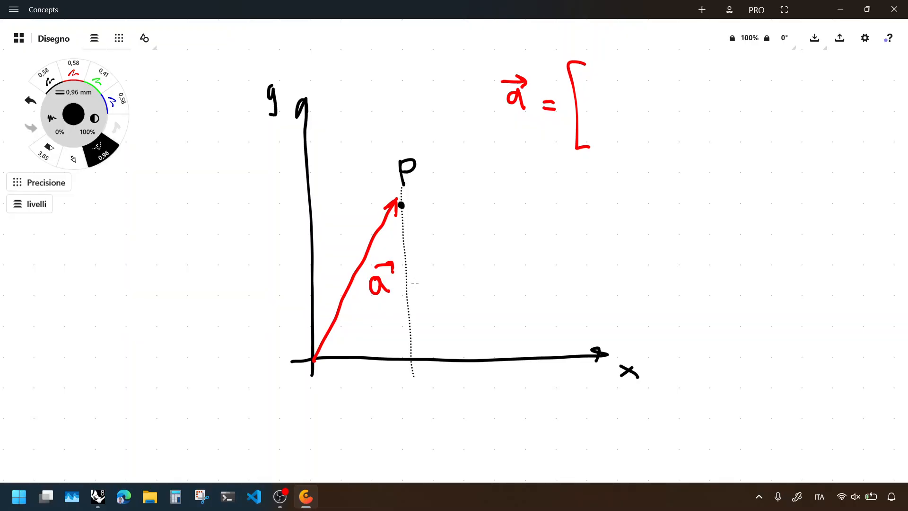
pyautogui.moveTo(415, 204); pyautogui.dragTo(299, 216)
pyautogui.moveTo(411, 393)
pyautogui.mouseDown()
pyautogui.moveTo(405, 406)
pyautogui.moveTo(439, 407)
pyautogui.moveTo(428, 407)
pyautogui.mouseUp()
pyautogui.moveTo(268, 190); pyautogui.dragTo(278, 208)
pyautogui.moveTo(284, 201); pyautogui.dragTo(287, 221)
# Step: Complete the column vector for a in red with the components ax and ay and a closing bracket
pyautogui.click(73, 72)
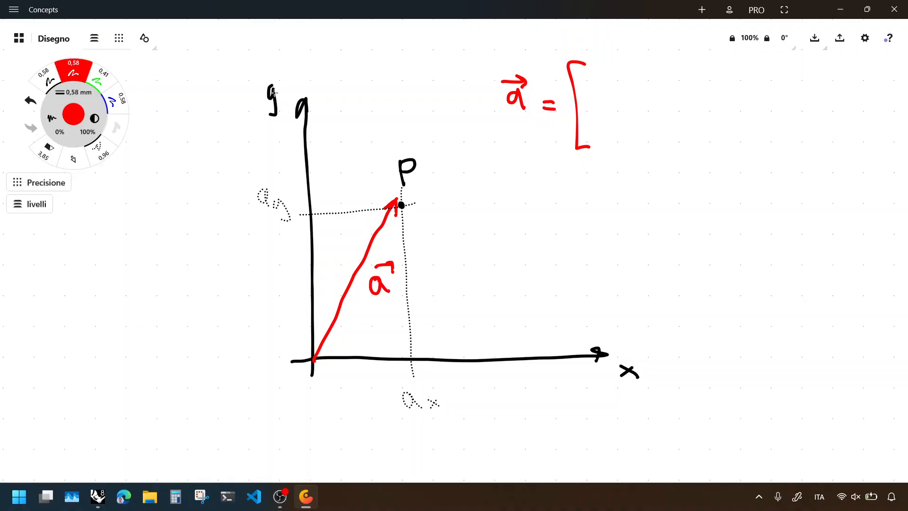
pyautogui.moveTo(608, 67)
pyautogui.mouseDown()
pyautogui.moveTo(610, 81)
pyautogui.moveTo(626, 87)
pyautogui.mouseUp()
pyautogui.moveTo(626, 77); pyautogui.dragTo(617, 88)
pyautogui.moveTo(611, 125); pyautogui.dragTo(625, 146)
pyautogui.moveTo(631, 64); pyautogui.dragTo(643, 158)
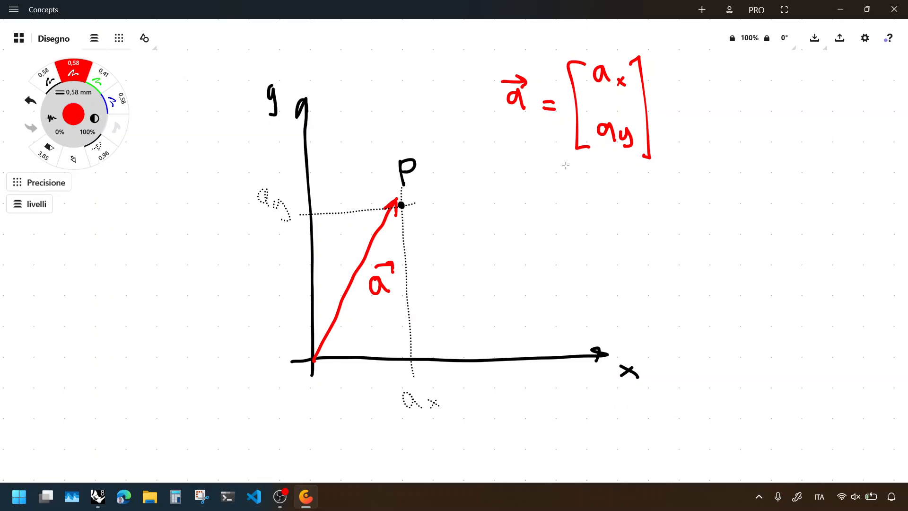
# Step: Draw a short green arrow from the origin up along the y axis and label it x
pyautogui.moveTo(344, 207); pyautogui.dragTo(380, 185, button='middle')
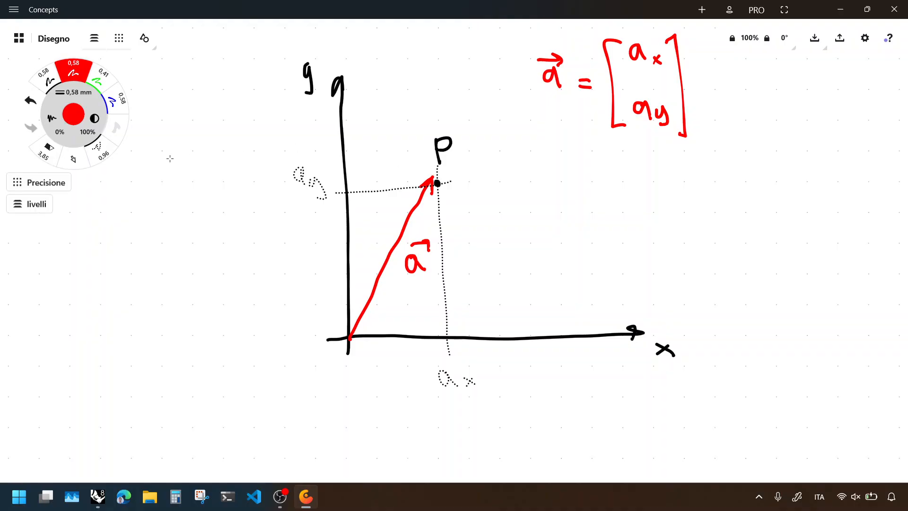
pyautogui.moveTo(394, 206); pyautogui.dragTo(401, 216, button='middle')
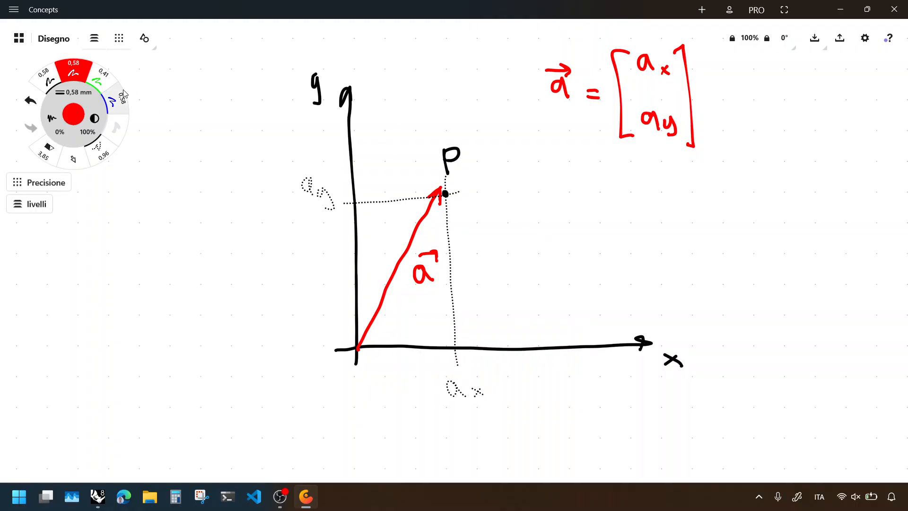
pyautogui.click(100, 75)
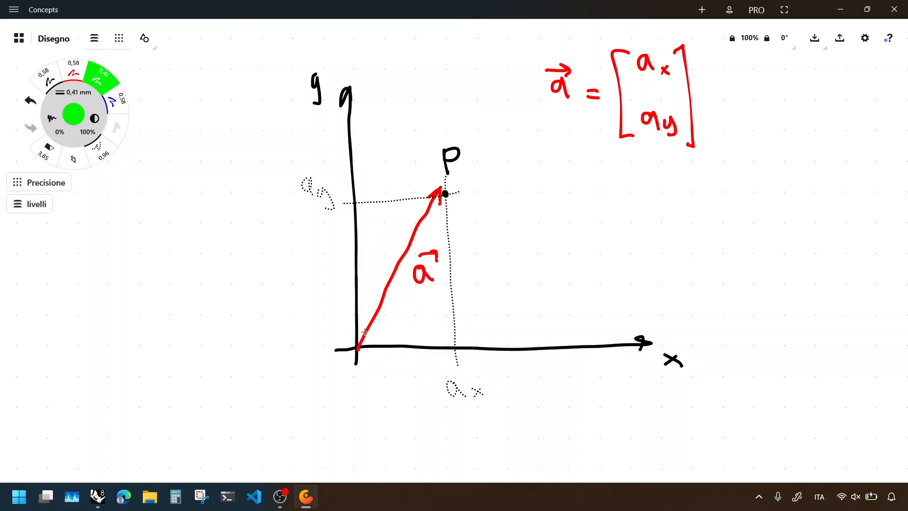
pyautogui.moveTo(358, 346); pyautogui.dragTo(374, 315)
pyautogui.hotkey('ctrl', 'z')
pyautogui.moveTo(358, 345); pyautogui.dragTo(346, 267)
pyautogui.hotkey('ctrl', 'z')
pyautogui.moveTo(358, 346); pyautogui.dragTo(360, 279)
pyautogui.moveTo(316, 252); pyautogui.dragTo(335, 266)
pyautogui.moveTo(319, 271); pyautogui.dragTo(325, 255)
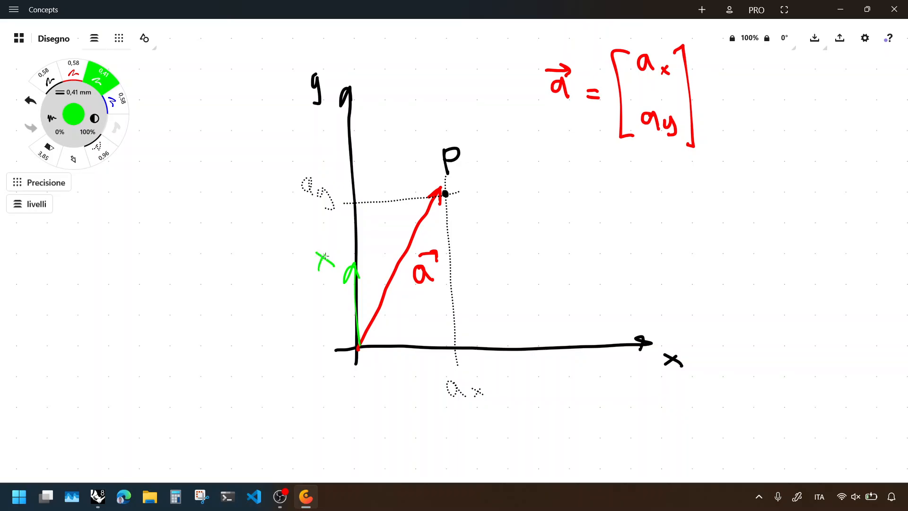
# Step: Draw a green arrow labelled y' from the origin opposite to the x axis, and add a prime to the other green label
pyautogui.moveTo(358, 346)
pyautogui.mouseDown()
pyautogui.moveTo(264, 347)
pyautogui.moveTo(278, 395)
pyautogui.moveTo(262, 401)
pyautogui.mouseUp()
pyautogui.moveTo(281, 363); pyautogui.dragTo(278, 376)
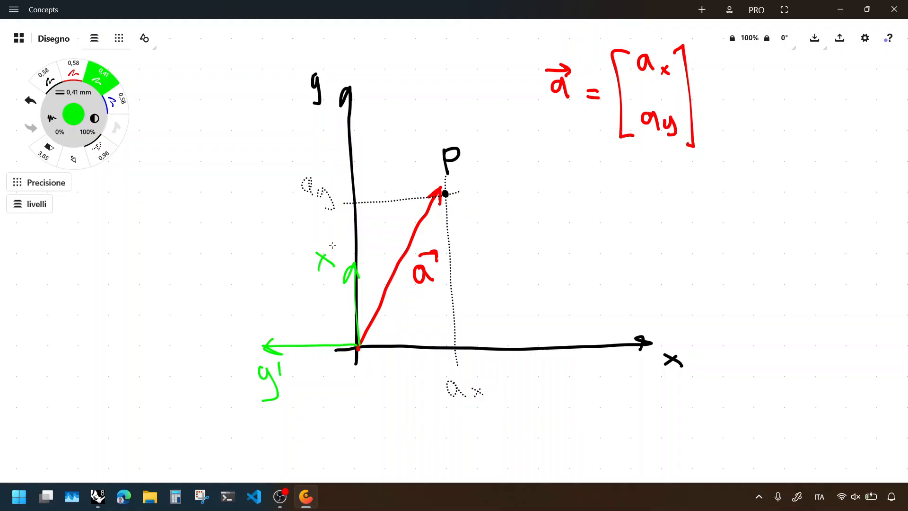
pyautogui.moveTo(334, 240); pyautogui.dragTo(333, 256)
# Step: Draw a horizontal dotted guide near x' extending past y', with a vertical dotted guide dropping from it to the y' axis level
pyautogui.click(100, 150)
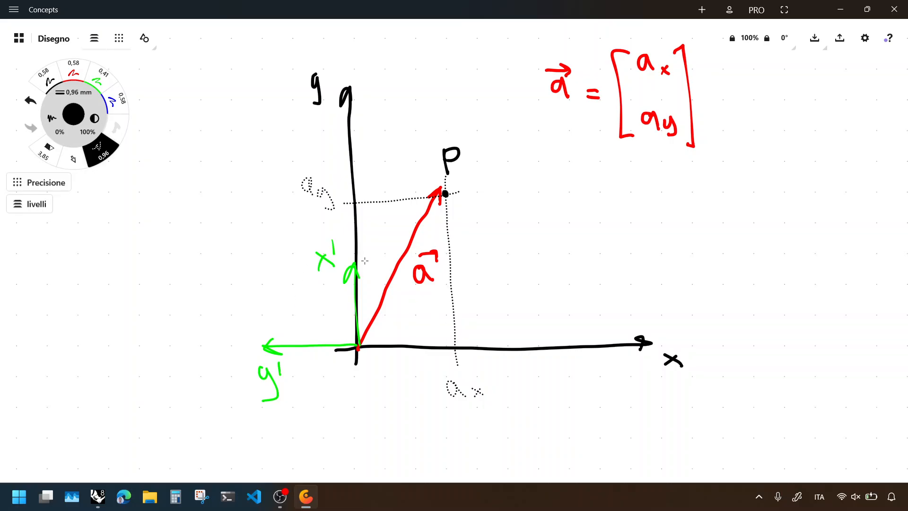
pyautogui.hotkey('ctrl', 'z')
pyautogui.moveTo(363, 253); pyautogui.dragTo(158, 248)
pyautogui.moveTo(208, 243); pyautogui.dragTo(222, 363)
pyautogui.hotkey('ctrl', 'z')
pyautogui.moveTo(202, 247); pyautogui.dragTo(214, 349)
pyautogui.hotkey('ctrl', 'z')
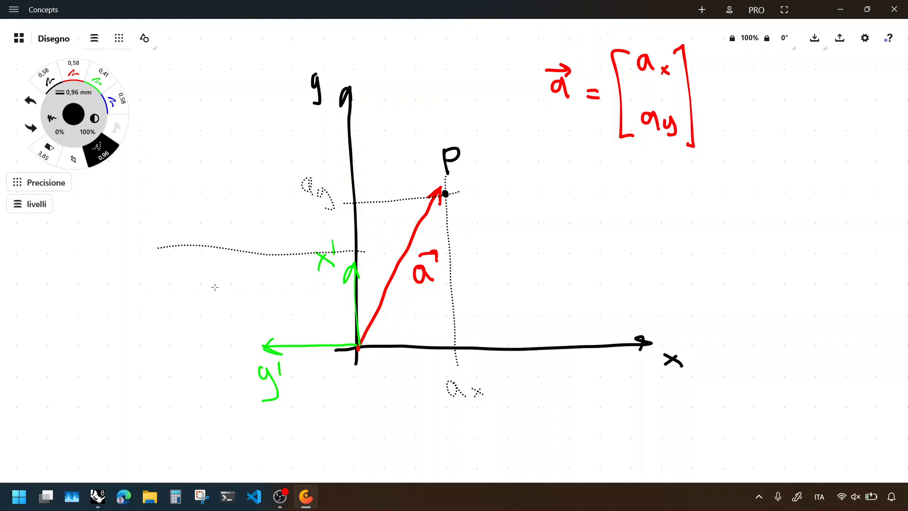
pyautogui.hotkey('ctrl', 'y')
# Step: Draw a blue arrow between the origin and the dotted guides' intersection, and label it as vector a'
pyautogui.click(73, 71)
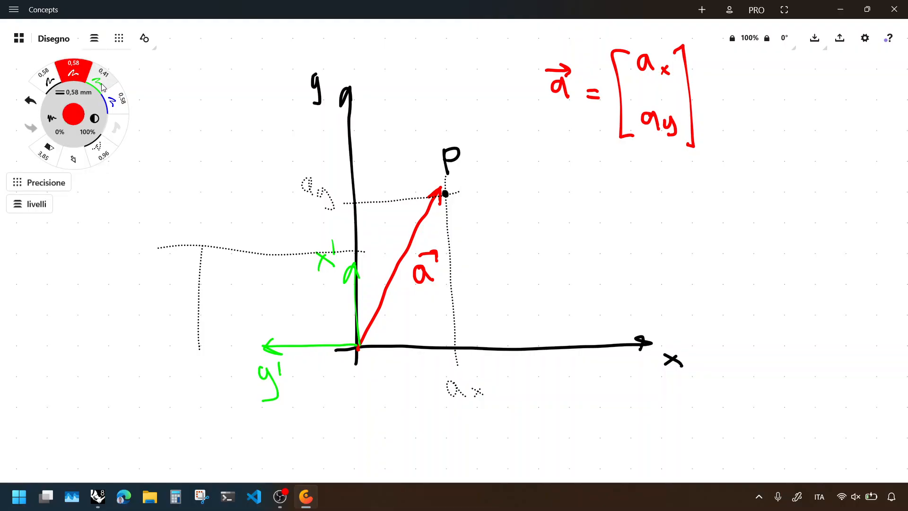
pyautogui.click(116, 100)
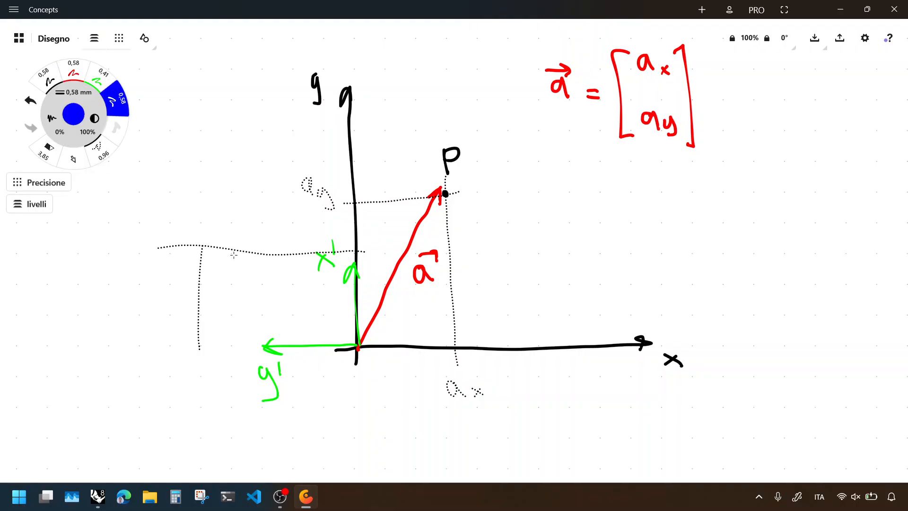
pyautogui.moveTo(204, 246)
pyautogui.mouseDown()
pyautogui.moveTo(204, 261)
pyautogui.moveTo(216, 251)
pyautogui.moveTo(358, 340)
pyautogui.mouseUp()
pyautogui.moveTo(255, 301); pyautogui.dragTo(260, 321)
pyautogui.moveTo(261, 294)
pyautogui.mouseDown()
pyautogui.moveTo(259, 306)
pyautogui.moveTo(257, 285)
pyautogui.moveTo(253, 294)
pyautogui.mouseUp()
# Step: Mark the rotation from vector a towards a' with a black curved arrow labelled 90°
pyautogui.click(47, 77)
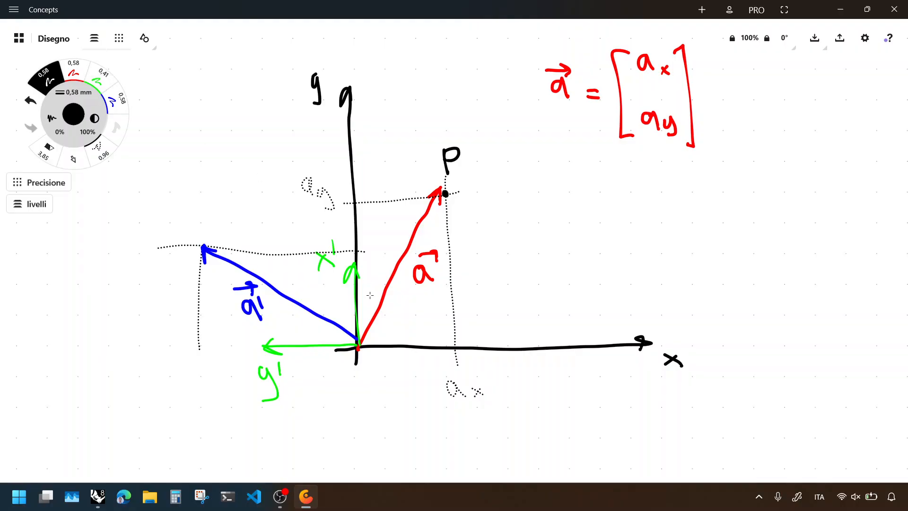
pyautogui.moveTo(378, 299); pyautogui.dragTo(336, 312)
pyautogui.moveTo(337, 299)
pyautogui.mouseDown()
pyautogui.moveTo(335, 312)
pyautogui.moveTo(345, 308)
pyautogui.mouseUp()
pyautogui.moveTo(311, 283)
pyautogui.mouseDown()
pyautogui.moveTo(303, 286)
pyautogui.moveTo(309, 298)
pyautogui.moveTo(326, 275)
pyautogui.mouseUp()
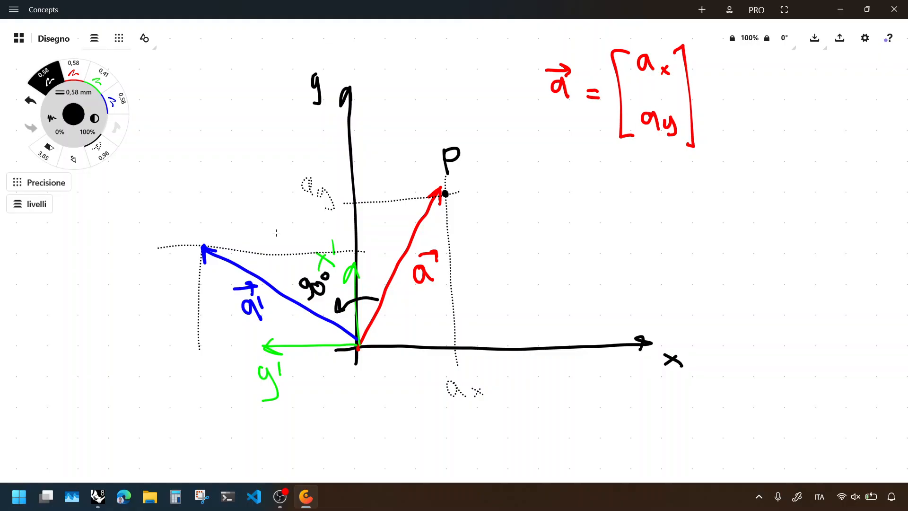
# Step: Draw a pair of large black matrix brackets below the red column vector
pyautogui.moveTo(582, 221); pyautogui.dragTo(451, 238, button='middle')
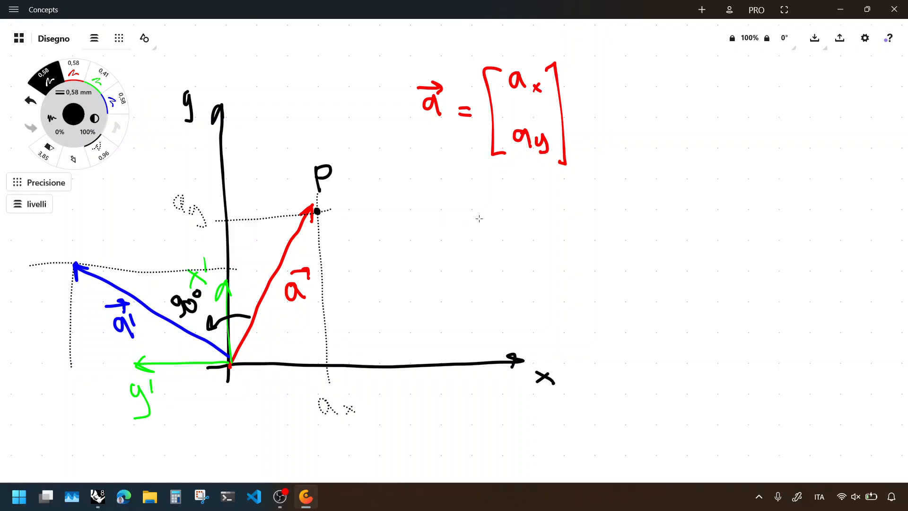
pyautogui.moveTo(500, 202)
pyautogui.mouseDown()
pyautogui.moveTo(490, 301)
pyautogui.moveTo(503, 298)
pyautogui.mouseUp()
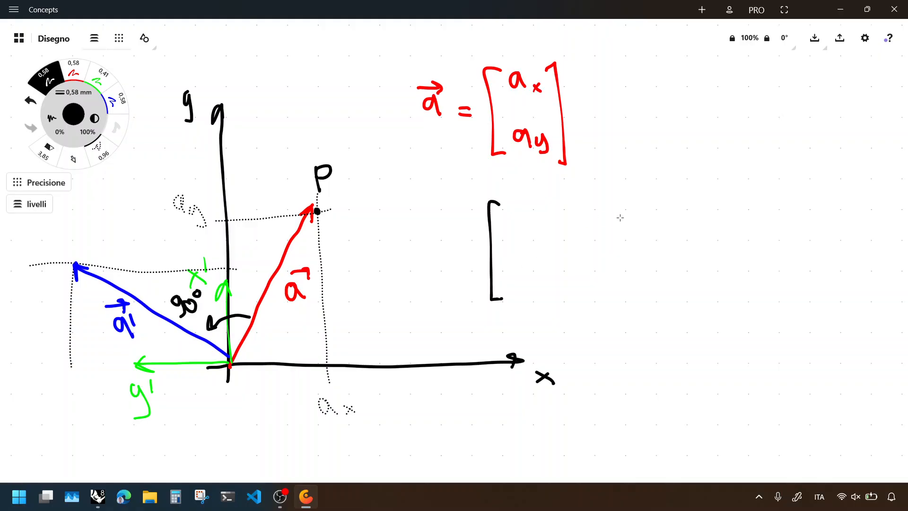
pyautogui.moveTo(608, 201)
pyautogui.mouseDown()
pyautogui.moveTo(626, 299)
pyautogui.moveTo(608, 301)
pyautogui.mouseUp()
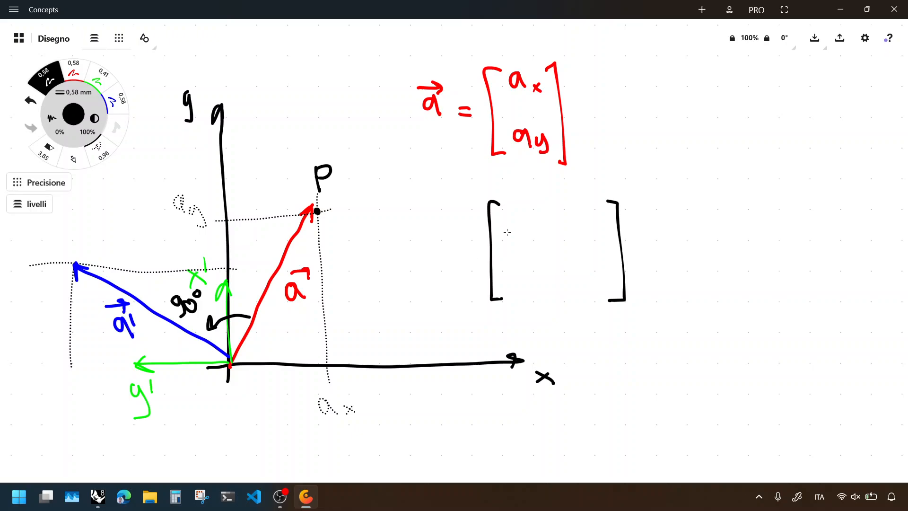
# Step: Fill the matrix with the placeholder entries a, b, c and d, and write 2×2 beside it
pyautogui.moveTo(520, 213); pyautogui.dragTo(532, 231)
pyautogui.moveTo(582, 199); pyautogui.dragTo(587, 225)
pyautogui.moveTo(515, 264); pyautogui.dragTo(534, 279)
pyautogui.hotkey('ctrl', 'z')
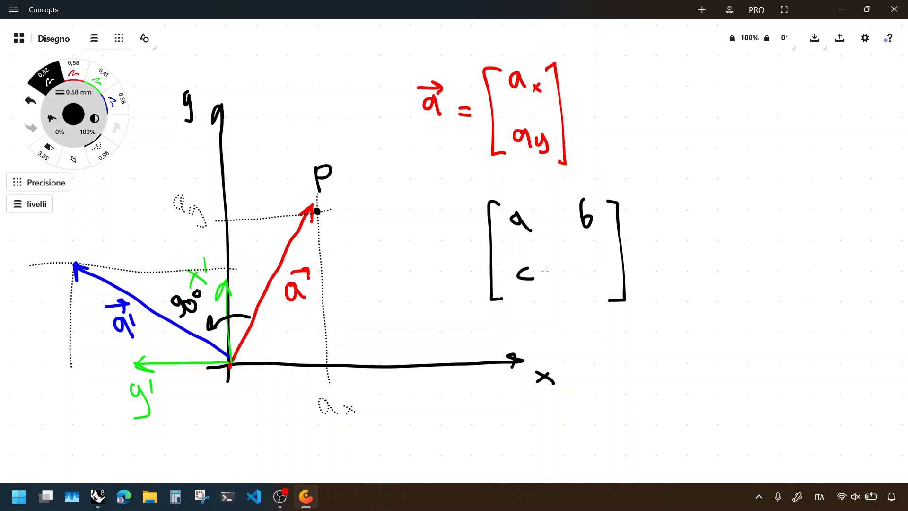
pyautogui.moveTo(594, 268)
pyautogui.mouseDown()
pyautogui.moveTo(598, 298)
pyautogui.moveTo(591, 255)
pyautogui.moveTo(600, 287)
pyautogui.mouseUp()
pyautogui.hotkey('ctrl', 'z')
pyautogui.moveTo(419, 236); pyautogui.dragTo(445, 256)
pyautogui.moveTo(444, 243)
pyautogui.mouseDown()
pyautogui.moveTo(436, 256)
pyautogui.moveTo(467, 255)
pyautogui.mouseUp()
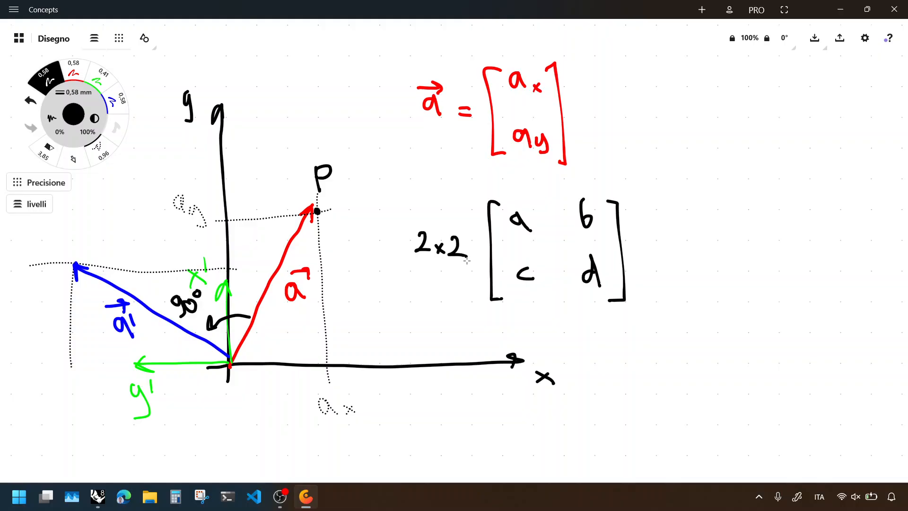
# Step: Undo the 2×2 note and the placeholder entries, keeping the empty matrix brackets
pyautogui.hotkey('ctrl', 'z')
pyautogui.hotkey('ctrl', 'z')
pyautogui.hotkey('ctrl', 'z')
pyautogui.hotkey('ctrl', 'z')
pyautogui.hotkey('ctrl', 'z')
pyautogui.hotkey('ctrl', 'z')
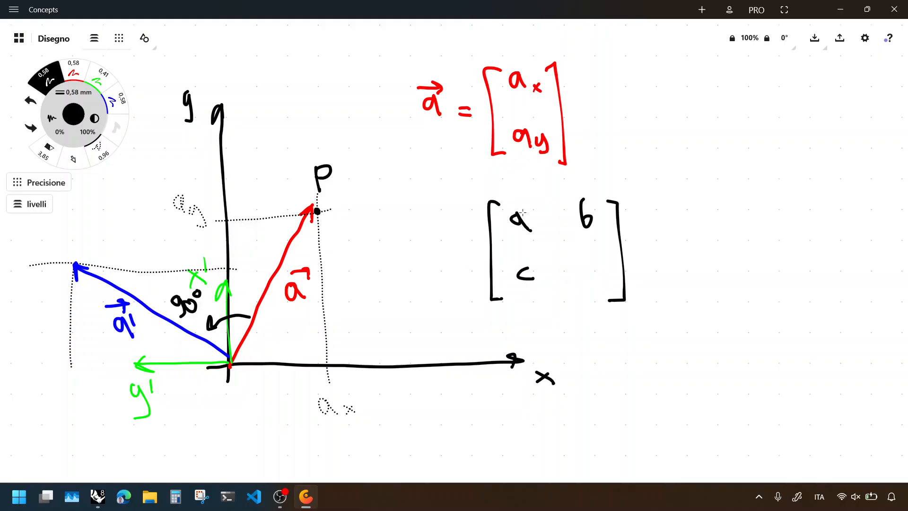
pyautogui.hotkey('ctrl', 'z')
pyautogui.hotkey('ctrl', 'z')
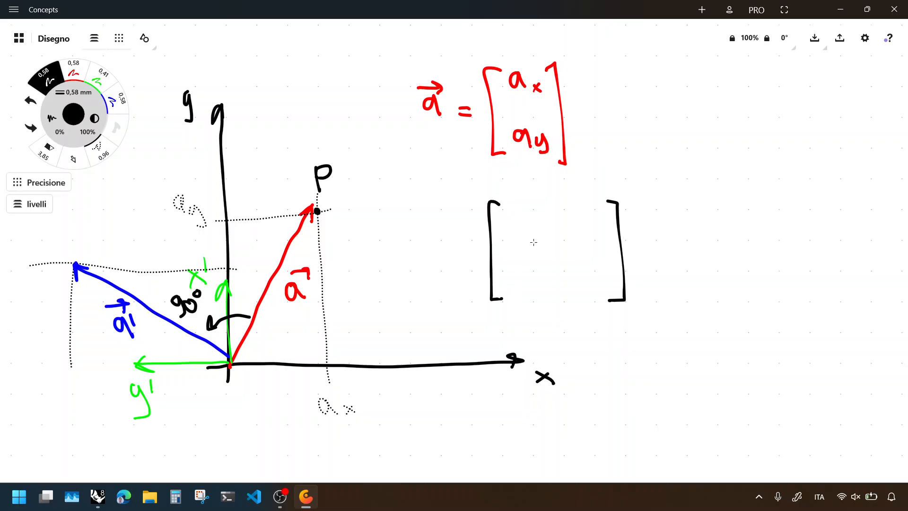
# Step: Mark the two matrix columns with vertical strokes and undo both marks
pyautogui.moveTo(517, 207); pyautogui.dragTo(529, 279)
pyautogui.moveTo(578, 212); pyautogui.dragTo(579, 269)
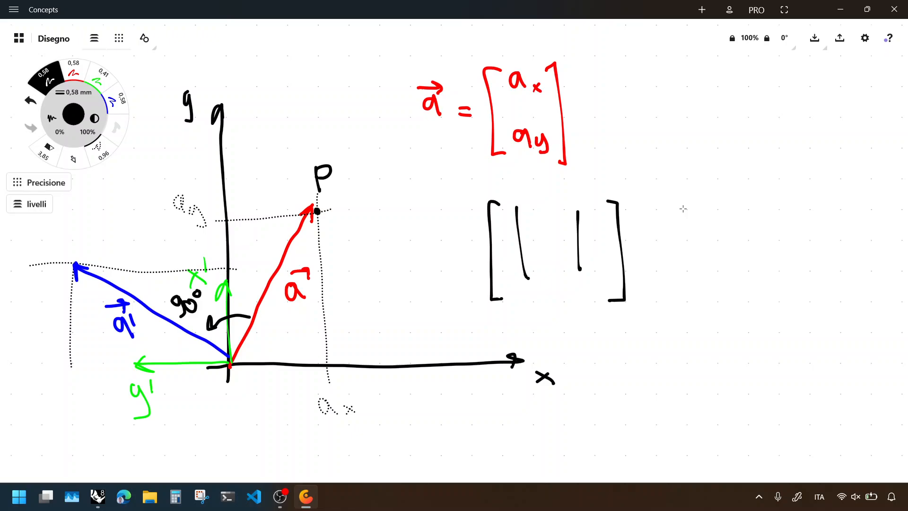
pyautogui.hotkey('ctrl', 'z')
pyautogui.hotkey('ctrl', 'z')
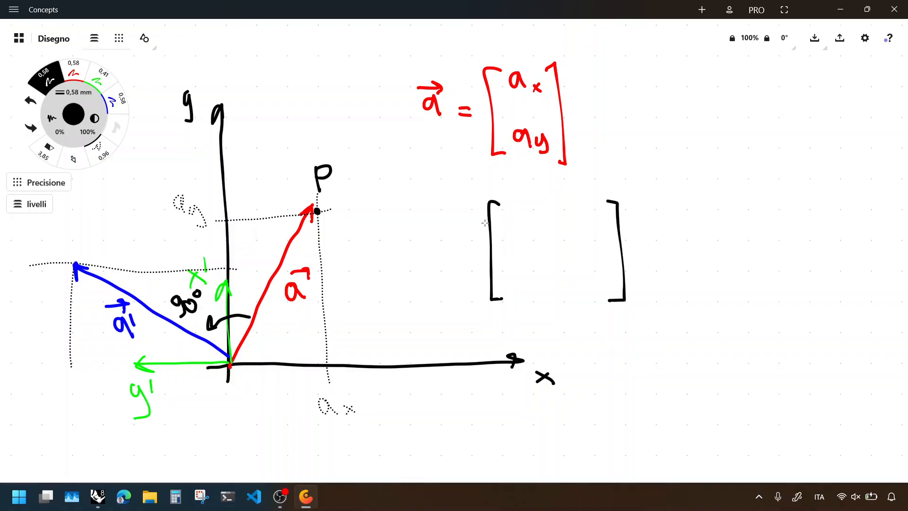
# Step: Write 0 above 1 as the first column of the matrix
pyautogui.moveTo(520, 216); pyautogui.dragTo(518, 216)
pyautogui.moveTo(513, 267); pyautogui.dragTo(519, 284)
pyautogui.moveTo(511, 285); pyautogui.dragTo(532, 284)
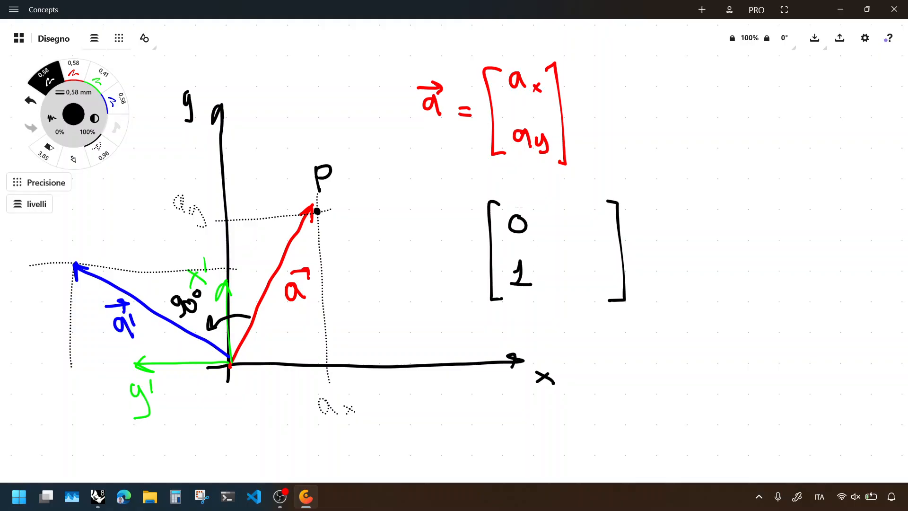
# Step: Label the matrix columns x' and y' underneath, and write -1 above 0 as the second column
pyautogui.moveTo(513, 320)
pyautogui.mouseDown()
pyautogui.moveTo(524, 331)
pyautogui.moveTo(514, 334)
pyautogui.mouseUp()
pyautogui.moveTo(527, 307)
pyautogui.mouseDown()
pyautogui.moveTo(529, 319)
pyautogui.moveTo(585, 333)
pyautogui.moveTo(582, 345)
pyautogui.mouseUp()
pyautogui.moveTo(598, 311); pyautogui.dragTo(595, 322)
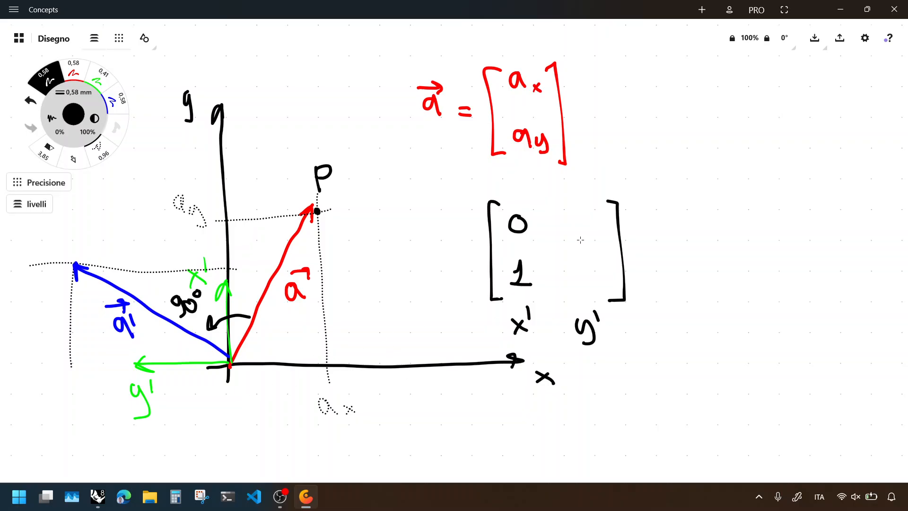
pyautogui.moveTo(562, 225); pyautogui.dragTo(604, 229)
pyautogui.moveTo(585, 264); pyautogui.dragTo(588, 265)
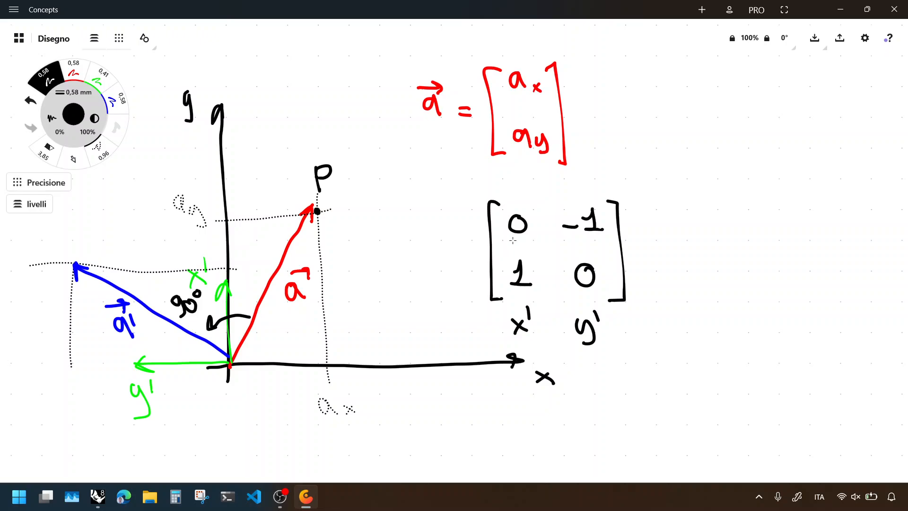
# Step: Start an equation for vector a' in the free space beside the red vector, and name the matrix with an underlined A and equals sign
pyautogui.hscroll(5, 615, 237)
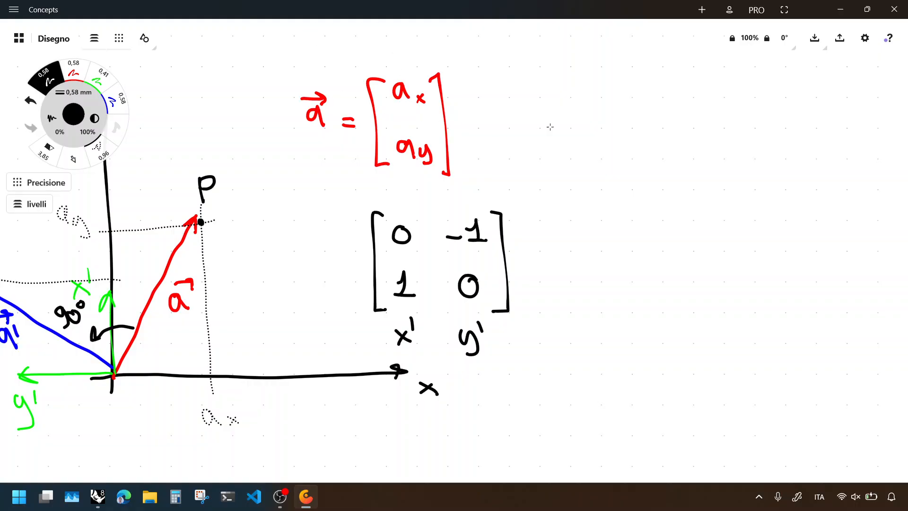
pyautogui.moveTo(580, 143)
pyautogui.mouseDown()
pyautogui.moveTo(581, 159)
pyautogui.moveTo(588, 124)
pyautogui.moveTo(611, 159)
pyautogui.mouseUp()
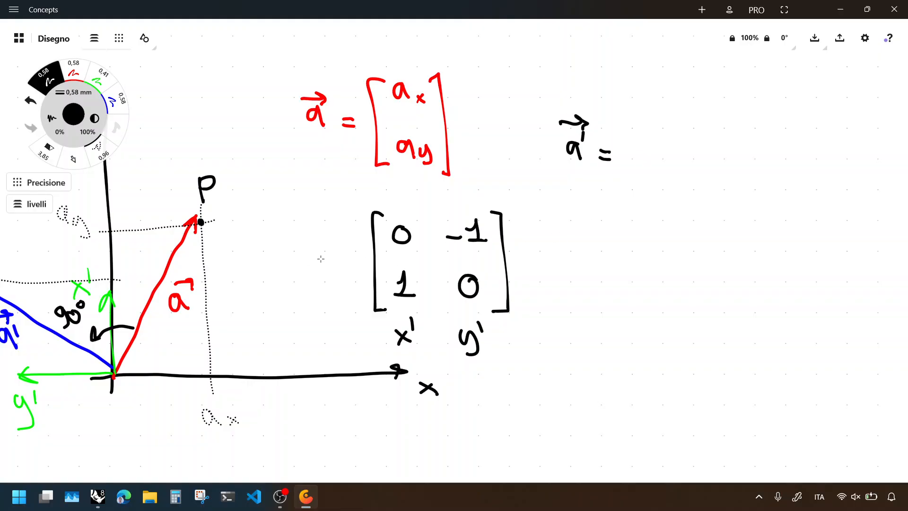
pyautogui.moveTo(305, 273)
pyautogui.mouseDown()
pyautogui.moveTo(316, 247)
pyautogui.moveTo(331, 277)
pyautogui.mouseUp()
pyautogui.moveTo(307, 271)
pyautogui.mouseDown()
pyautogui.moveTo(327, 270)
pyautogui.moveTo(331, 289)
pyautogui.moveTo(359, 261)
pyautogui.mouseUp()
pyautogui.moveTo(347, 267); pyautogui.dragTo(363, 268)
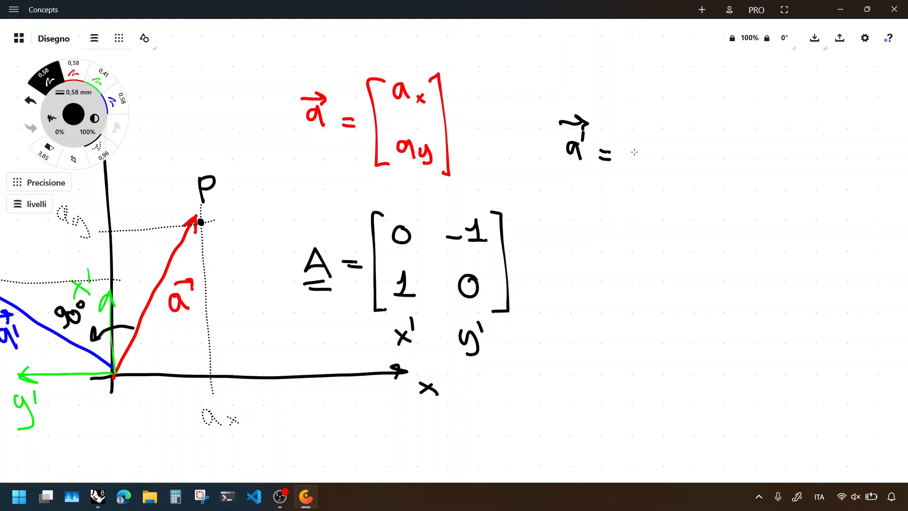
# Step: Complete the equation for a' as the product of the double-underlined matrix A and vector a
pyautogui.moveTo(630, 157); pyautogui.dragTo(641, 121)
pyautogui.moveTo(641, 121)
pyautogui.mouseDown()
pyautogui.moveTo(654, 156)
pyautogui.moveTo(652, 144)
pyautogui.mouseUp()
pyautogui.moveTo(636, 161)
pyautogui.mouseDown()
pyautogui.moveTo(655, 160)
pyautogui.moveTo(655, 171)
pyautogui.mouseUp()
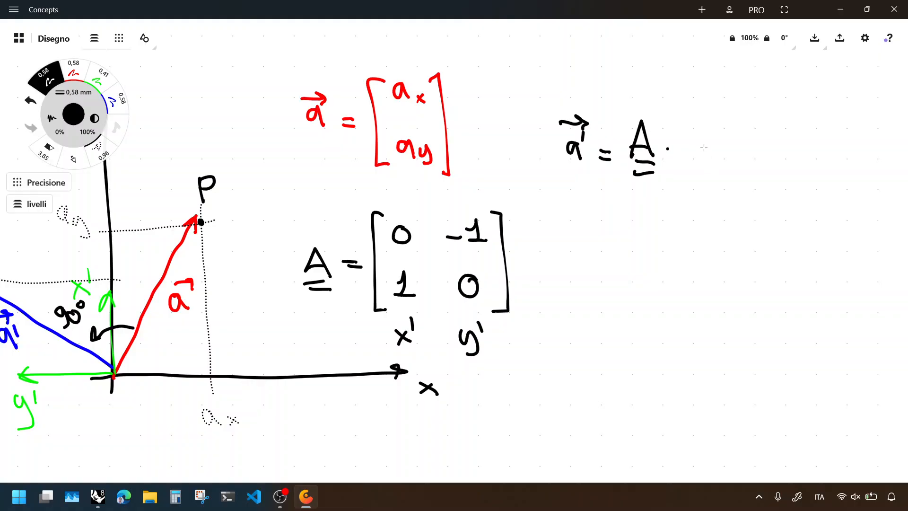
pyautogui.moveTo(695, 143); pyautogui.dragTo(705, 161)
pyautogui.moveTo(673, 126); pyautogui.dragTo(704, 127)
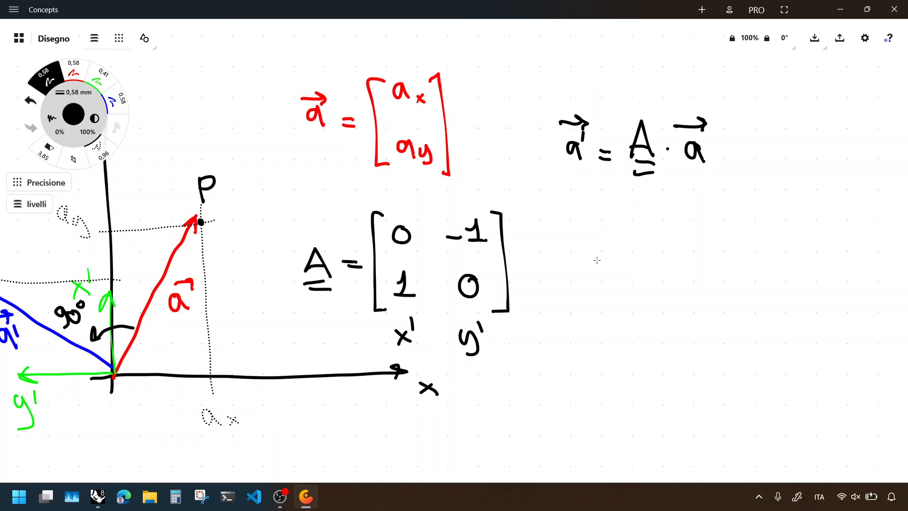
# Step: Write the example component values 3 beside the vertical dotted line and 2 above the horizontal one at point P
pyautogui.moveTo(253, 74); pyautogui.dragTo(293, 73, button='middle')
pyautogui.moveTo(271, 320); pyautogui.dragTo(289, 224, button='middle')
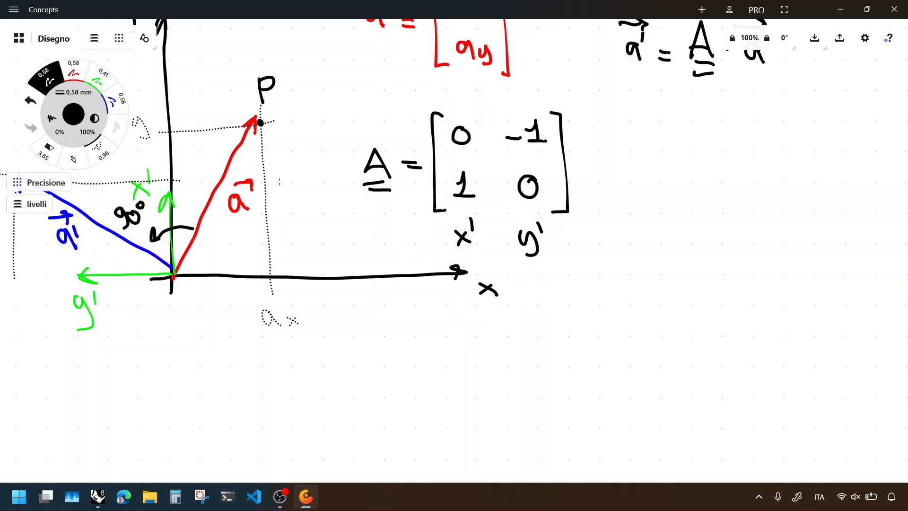
pyautogui.moveTo(279, 187); pyautogui.dragTo(292, 206)
pyautogui.moveTo(207, 100); pyautogui.dragTo(223, 111)
# Step: Write the bracketed 2×2 matrix with rows 0, -1 and 1, 0 in the free space below the diagram
pyautogui.moveTo(338, 352); pyautogui.dragTo(379, 320, button='middle')
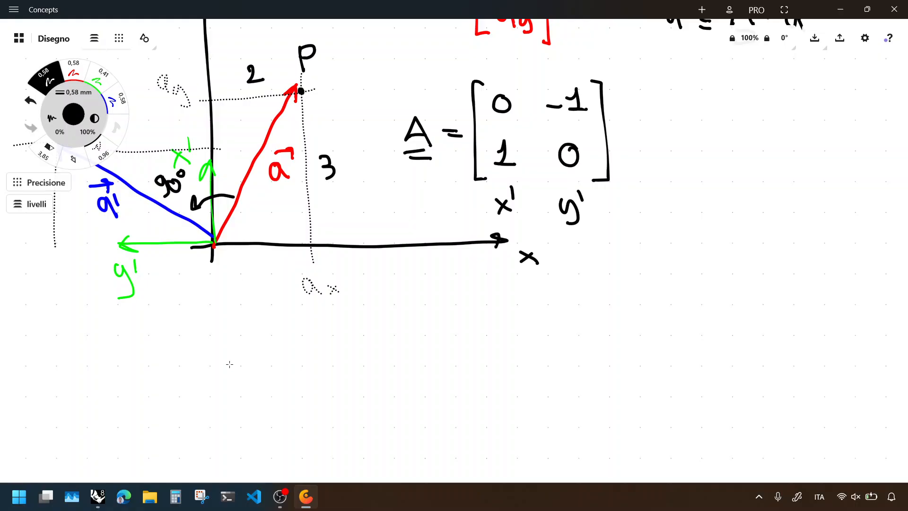
pyautogui.moveTo(258, 354)
pyautogui.mouseDown()
pyautogui.moveTo(260, 450)
pyautogui.moveTo(270, 448)
pyautogui.mouseUp()
pyautogui.moveTo(284, 362); pyautogui.dragTo(283, 363)
pyautogui.moveTo(279, 428)
pyautogui.mouseDown()
pyautogui.moveTo(288, 441)
pyautogui.moveTo(304, 438)
pyautogui.mouseUp()
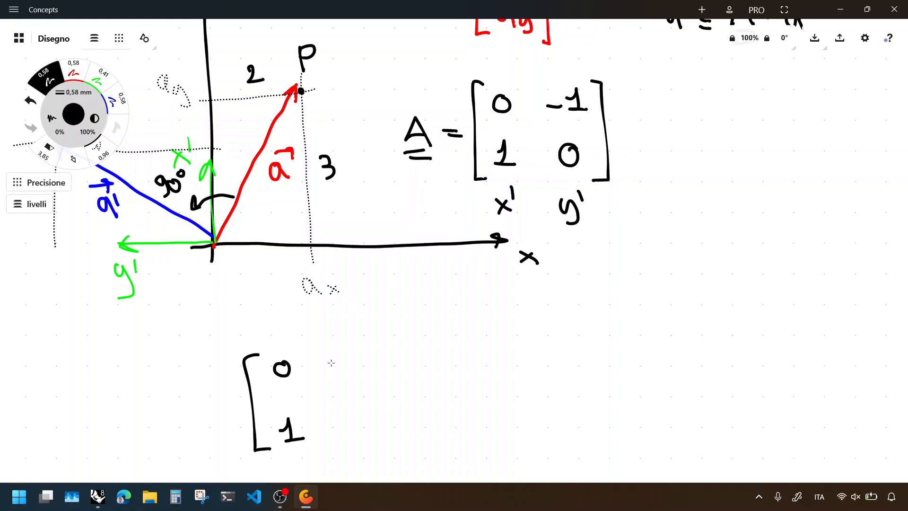
pyautogui.moveTo(315, 364); pyautogui.dragTo(330, 363)
pyautogui.moveTo(336, 355); pyautogui.dragTo(359, 366)
pyautogui.moveTo(342, 422); pyautogui.dragTo(341, 425)
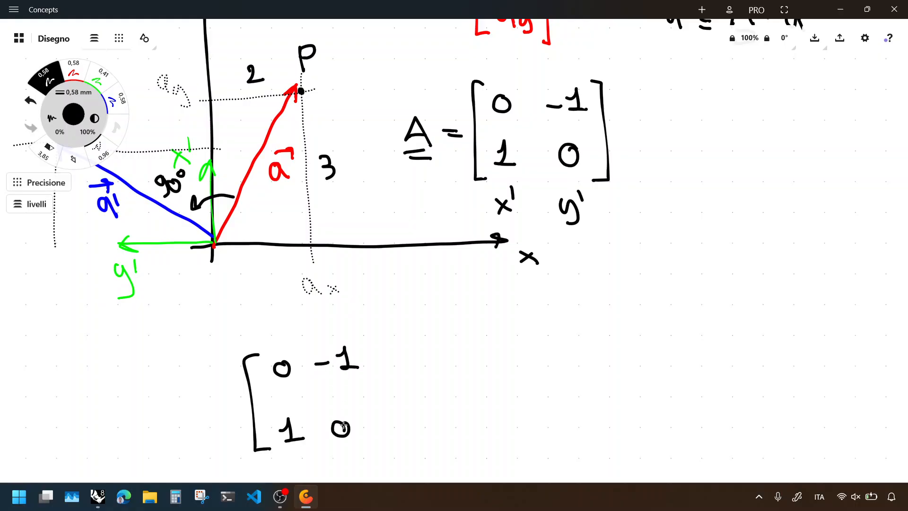
pyautogui.moveTo(360, 342)
pyautogui.mouseDown()
pyautogui.moveTo(365, 434)
pyautogui.moveTo(351, 418)
pyautogui.moveTo(384, 414)
pyautogui.moveTo(378, 444)
pyautogui.mouseUp()
pyautogui.hotkey('ctrl', 'z')
pyautogui.hotkey('ctrl', 'z')
# Step: Write the bracketed column vector with entries 2 and 3 beside the lower matrix
pyautogui.moveTo(401, 345)
pyautogui.mouseDown()
pyautogui.moveTo(405, 433)
pyautogui.moveTo(418, 440)
pyautogui.mouseUp()
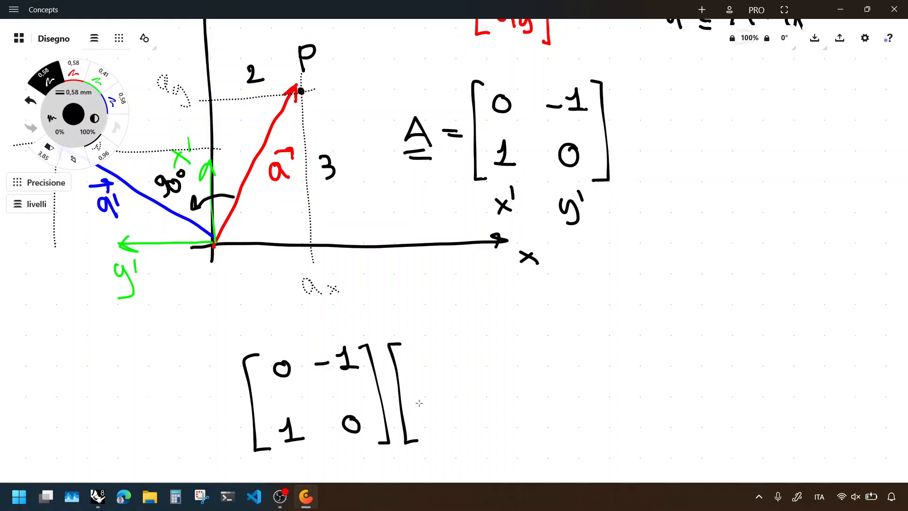
pyautogui.moveTo(416, 352)
pyautogui.mouseDown()
pyautogui.moveTo(420, 370)
pyautogui.moveTo(437, 368)
pyautogui.mouseUp()
pyautogui.moveTo(429, 407); pyautogui.dragTo(433, 429)
pyautogui.moveTo(445, 338)
pyautogui.mouseDown()
pyautogui.moveTo(468, 388)
pyautogui.moveTo(461, 434)
pyautogui.mouseUp()
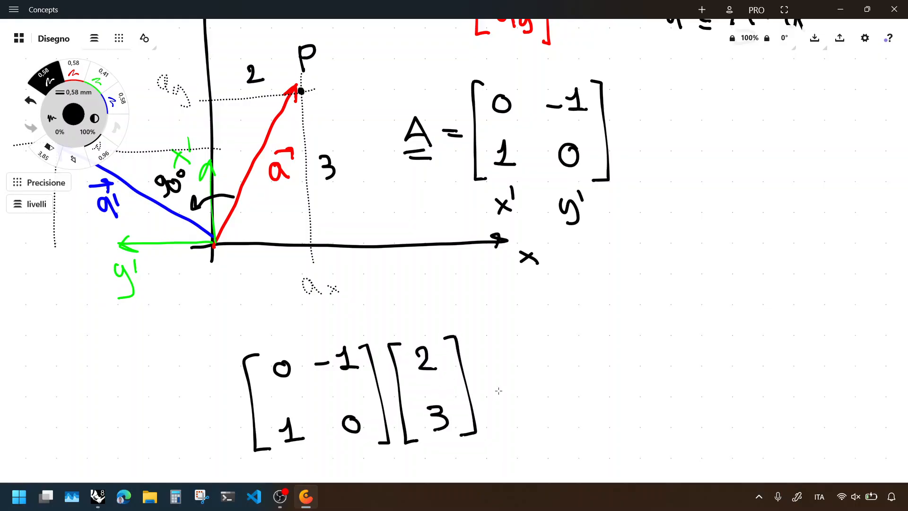
# Step: Add an equals sign and an empty pair of tall brackets for the product
pyautogui.moveTo(485, 395); pyautogui.dragTo(506, 400)
pyautogui.moveTo(516, 335)
pyautogui.mouseDown()
pyautogui.moveTo(522, 428)
pyautogui.moveTo(533, 431)
pyautogui.mouseUp()
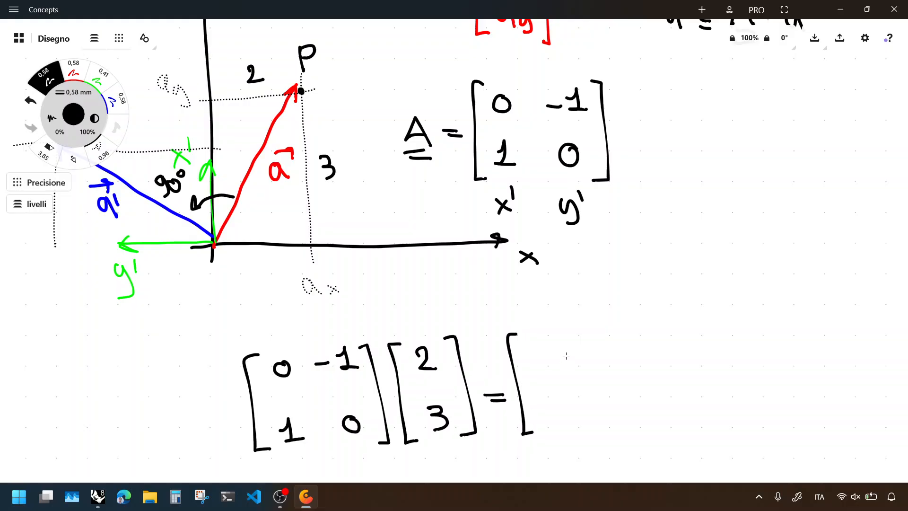
pyautogui.moveTo(577, 334)
pyautogui.mouseDown()
pyautogui.moveTo(588, 333)
pyautogui.moveTo(587, 432)
pyautogui.moveTo(599, 432)
pyautogui.mouseUp()
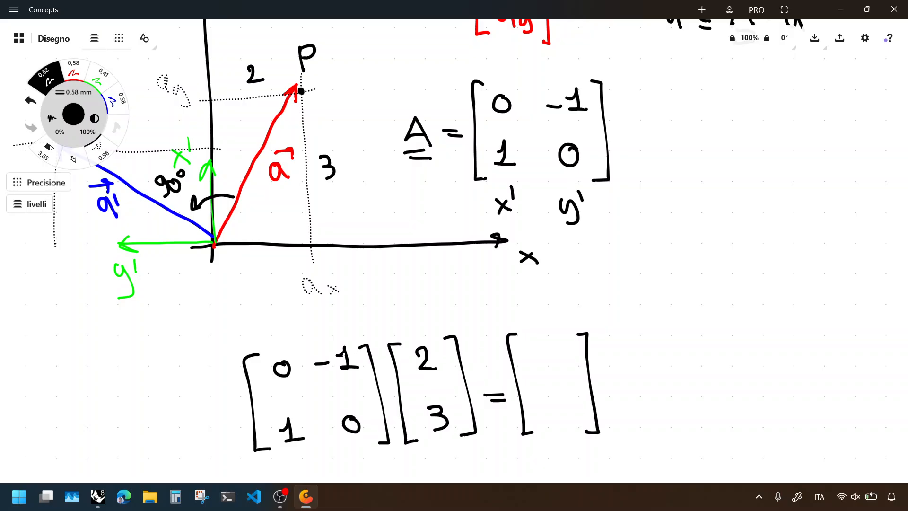
pyautogui.moveTo(260, 368); pyautogui.dragTo(370, 354)
pyautogui.moveTo(420, 337); pyautogui.dragTo(441, 432)
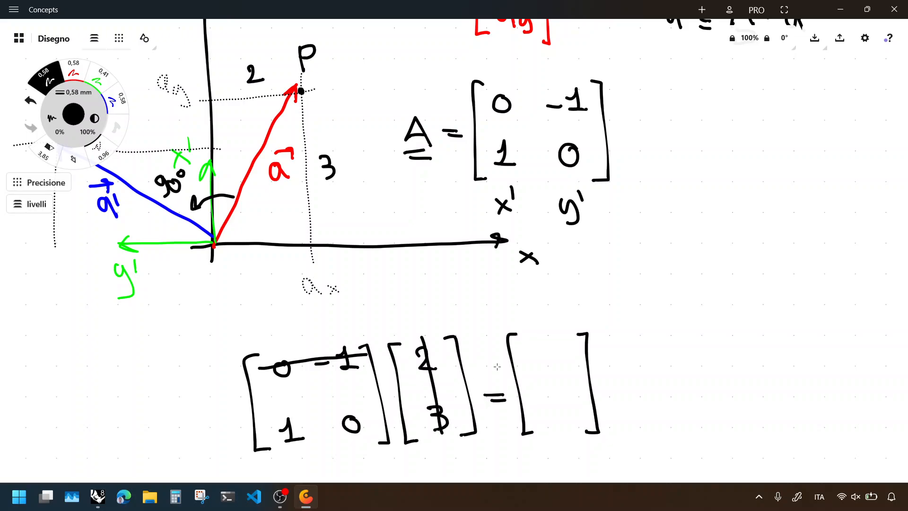
pyautogui.moveTo(540, 347)
pyautogui.mouseDown()
pyautogui.moveTo(563, 348)
pyautogui.moveTo(554, 373)
pyautogui.mouseUp()
pyautogui.hotkey('ctrl', 'z')
pyautogui.hotkey('ctrl', 'z')
pyautogui.hotkey('ctrl', 'z')
pyautogui.hotkey('ctrl', 'z')
pyautogui.moveTo(275, 433); pyautogui.dragTo(368, 419)
pyautogui.moveTo(417, 344); pyautogui.dragTo(445, 426)
pyautogui.moveTo(547, 408); pyautogui.dragTo(570, 405)
pyautogui.moveTo(557, 400); pyautogui.dragTo(564, 431)
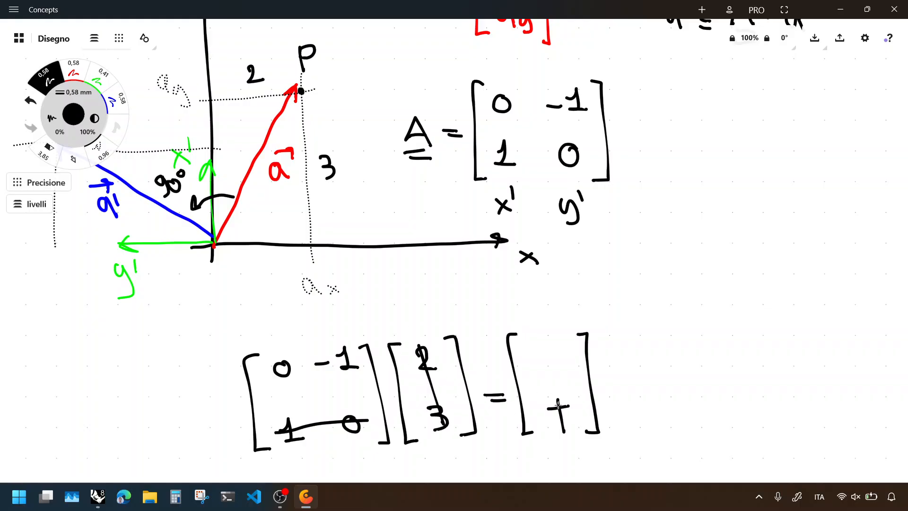
pyautogui.hotkey('ctrl', 'z')
pyautogui.hotkey('ctrl', 'z')
pyautogui.hotkey('ctrl', 'z')
pyautogui.hotkey('ctrl', 'z')
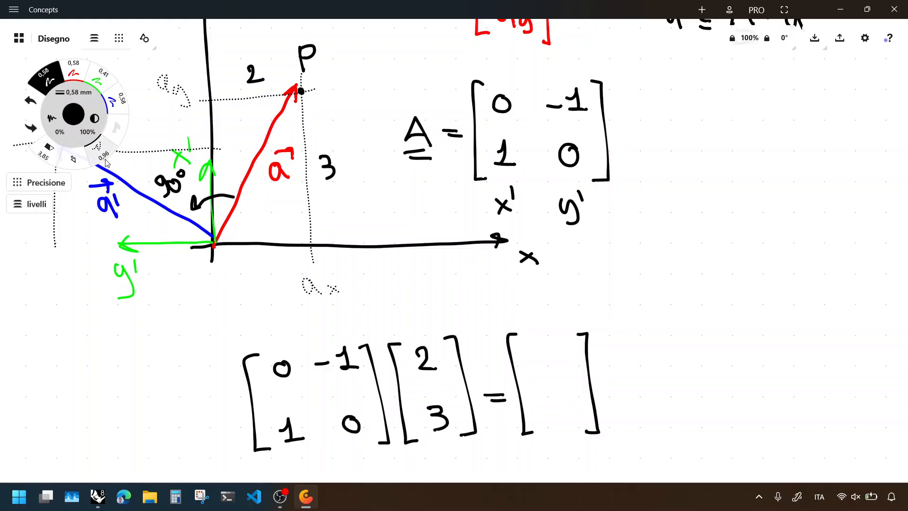
# Step: Erase the empty result's closing bracket and write 0·2−1·3 in black as its first entry
pyautogui.press('e')
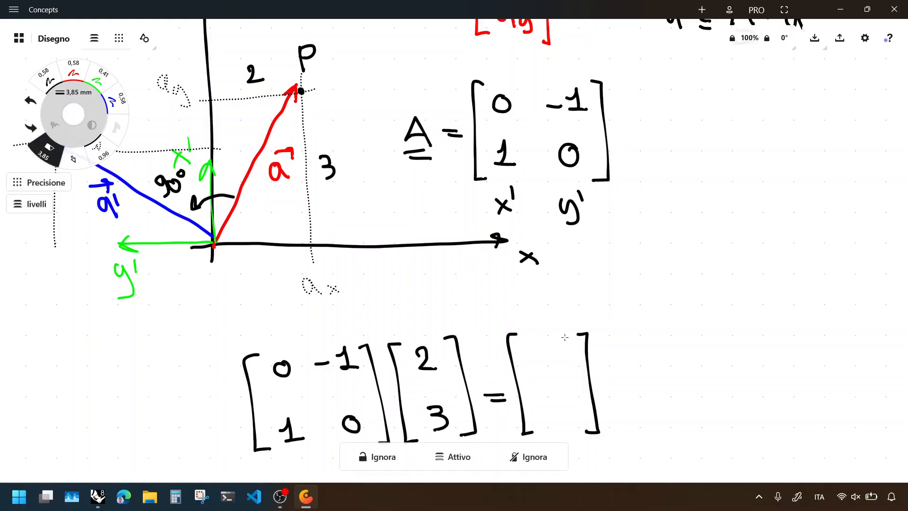
pyautogui.moveTo(577, 333)
pyautogui.mouseDown()
pyautogui.moveTo(596, 433)
pyautogui.moveTo(606, 435)
pyautogui.mouseUp()
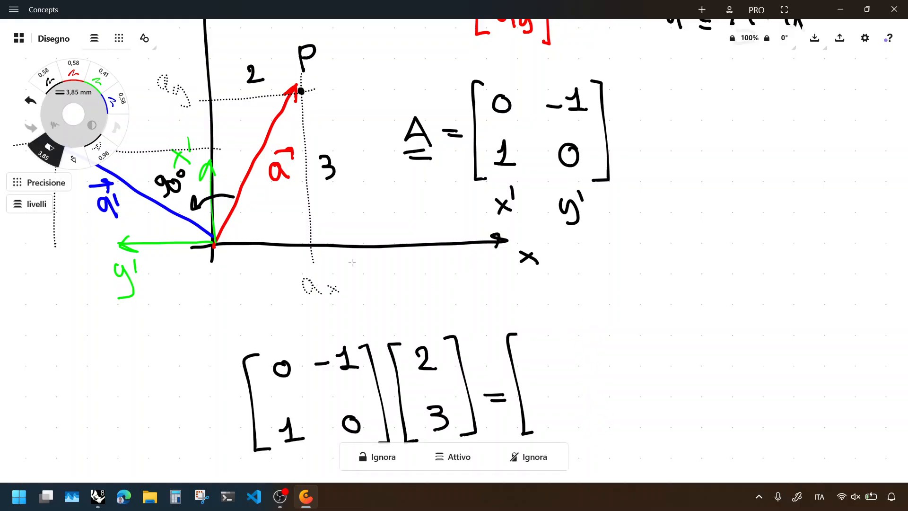
pyautogui.click(46, 79)
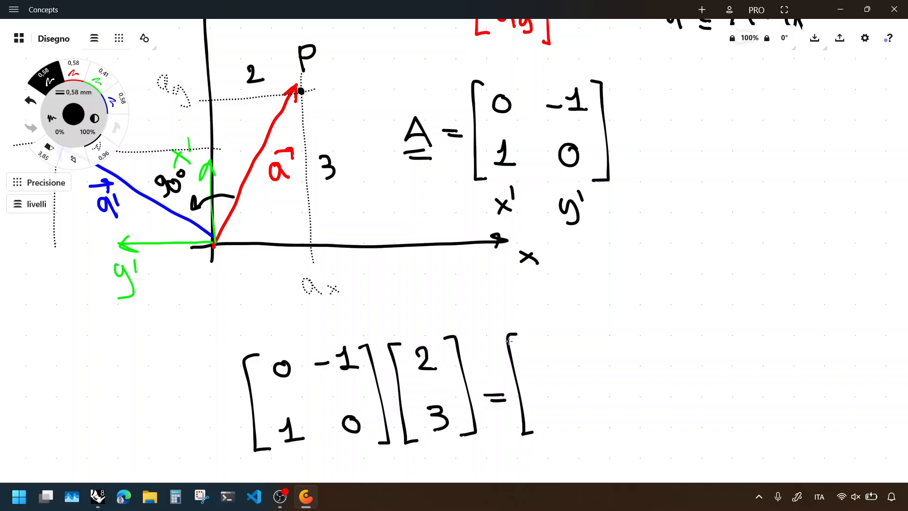
pyautogui.moveTo(539, 340)
pyautogui.mouseDown()
pyautogui.moveTo(572, 361)
pyautogui.moveTo(667, 348)
pyautogui.moveTo(653, 358)
pyautogui.mouseUp()
pyautogui.click(559, 355)
pyautogui.click(642, 353)
pyautogui.hotkey('ctrl', 'z')
pyautogui.hotkey('ctrl', 'z')
pyautogui.hotkey('ctrl', 'z')
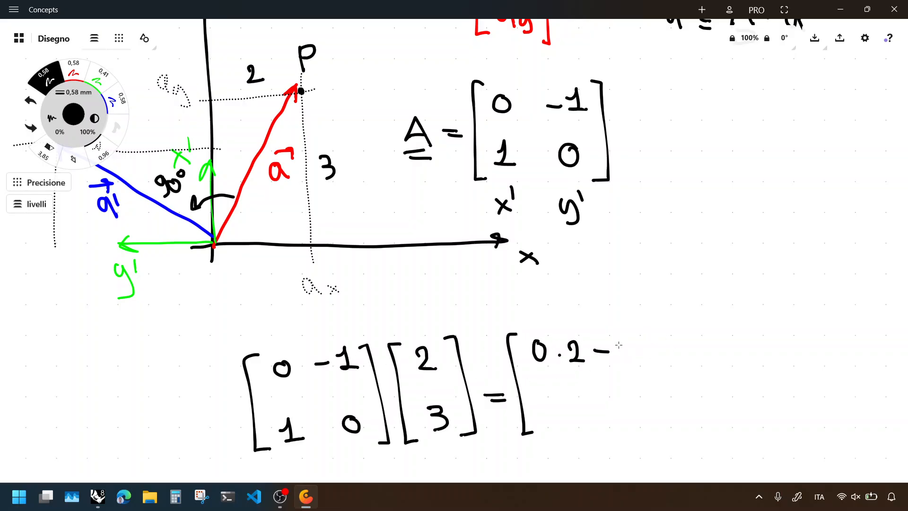
pyautogui.moveTo(609, 338)
pyautogui.mouseDown()
pyautogui.moveTo(622, 355)
pyautogui.moveTo(650, 354)
pyautogui.mouseUp()
pyautogui.click(637, 349)
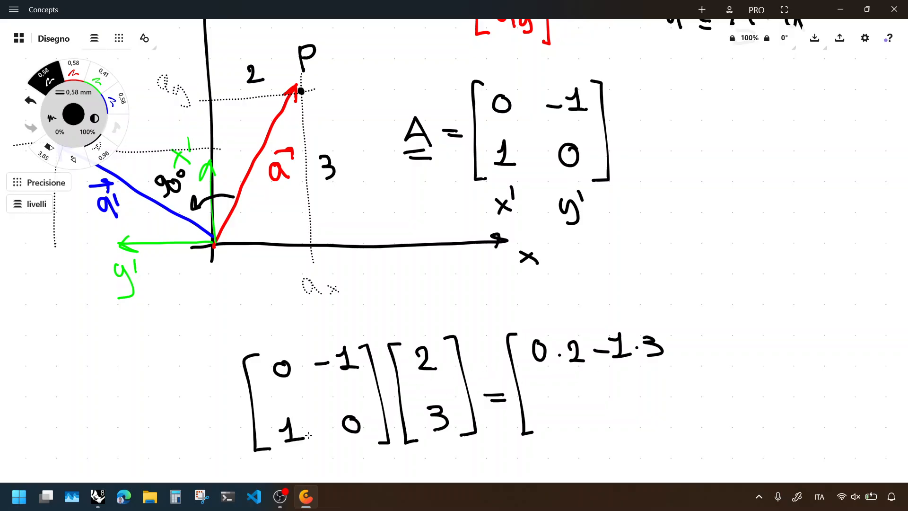
# Step: Write 1·2+0·3 as the second entry of the product and close it with a new bracket
pyautogui.moveTo(536, 406); pyautogui.dragTo(548, 424)
pyautogui.moveTo(540, 422); pyautogui.dragTo(603, 421)
pyautogui.click(567, 415)
pyautogui.moveTo(596, 416)
pyautogui.mouseDown()
pyautogui.moveTo(628, 402)
pyautogui.moveTo(661, 420)
pyautogui.mouseUp()
pyautogui.click(644, 412)
pyautogui.moveTo(668, 322); pyautogui.dragTo(684, 424)
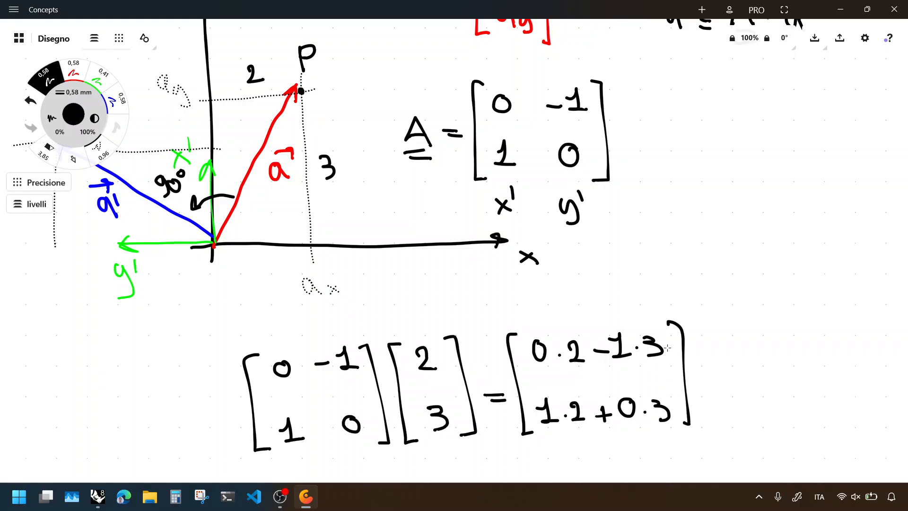
# Step: Strike out the 0·2 and 0·3 terms and write the simplified result as a bracketed column vector of -3 and 2
pyautogui.moveTo(521, 332); pyautogui.dragTo(582, 367)
pyautogui.moveTo(618, 385); pyautogui.dragTo(662, 418)
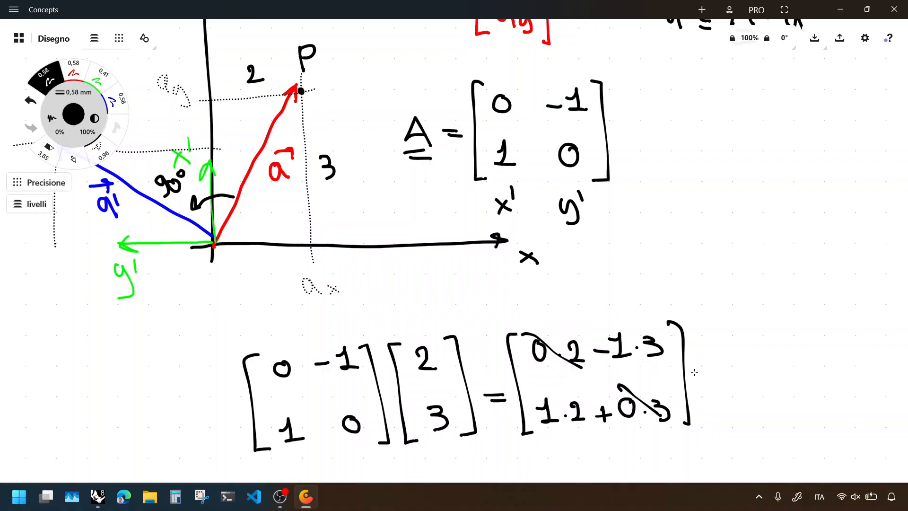
pyautogui.moveTo(690, 373); pyautogui.dragTo(705, 371)
pyautogui.moveTo(695, 380); pyautogui.dragTo(708, 379)
pyautogui.moveTo(729, 333)
pyautogui.mouseDown()
pyautogui.moveTo(717, 421)
pyautogui.moveTo(736, 430)
pyautogui.mouseUp()
pyautogui.moveTo(733, 351)
pyautogui.mouseDown()
pyautogui.moveTo(766, 340)
pyautogui.moveTo(762, 364)
pyautogui.mouseUp()
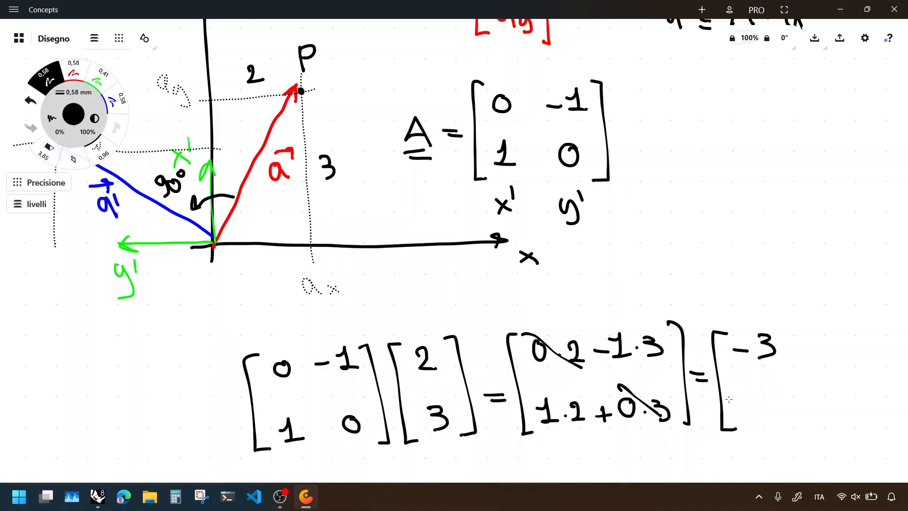
pyautogui.moveTo(747, 403); pyautogui.dragTo(768, 417)
pyautogui.moveTo(777, 331)
pyautogui.mouseDown()
pyautogui.moveTo(796, 433)
pyautogui.moveTo(783, 434)
pyautogui.mouseUp()
# Step: Equate the simplified result vector to a' with an arrow above the letter
pyautogui.moveTo(808, 378); pyautogui.dragTo(822, 377)
pyautogui.moveTo(809, 387); pyautogui.dragTo(847, 393)
pyautogui.moveTo(853, 363)
pyautogui.mouseDown()
pyautogui.moveTo(854, 374)
pyautogui.moveTo(848, 355)
pyautogui.mouseUp()
pyautogui.moveTo(843, 350); pyautogui.dragTo(844, 360)
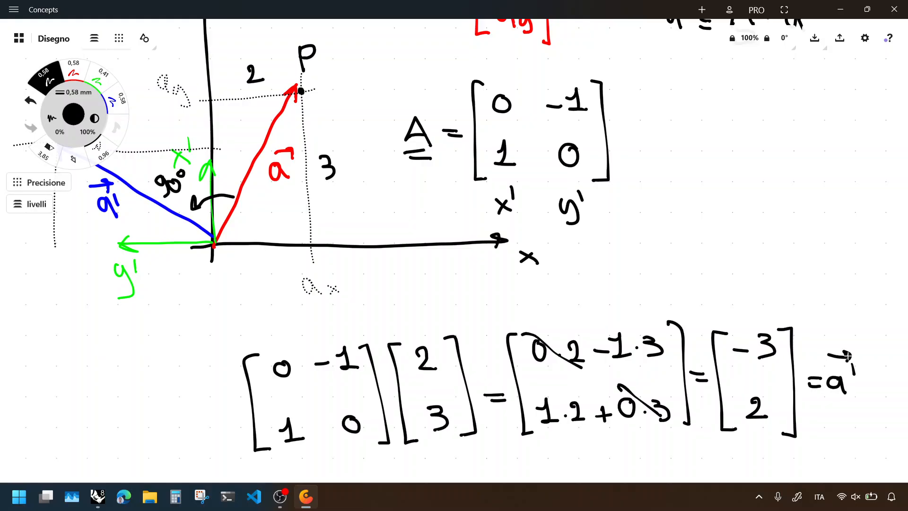
# Step: Label the components of the blue vector a' with -3 under the x axis and 2 beside the vertical dotted line
pyautogui.hscroll(-5, 430, 305)
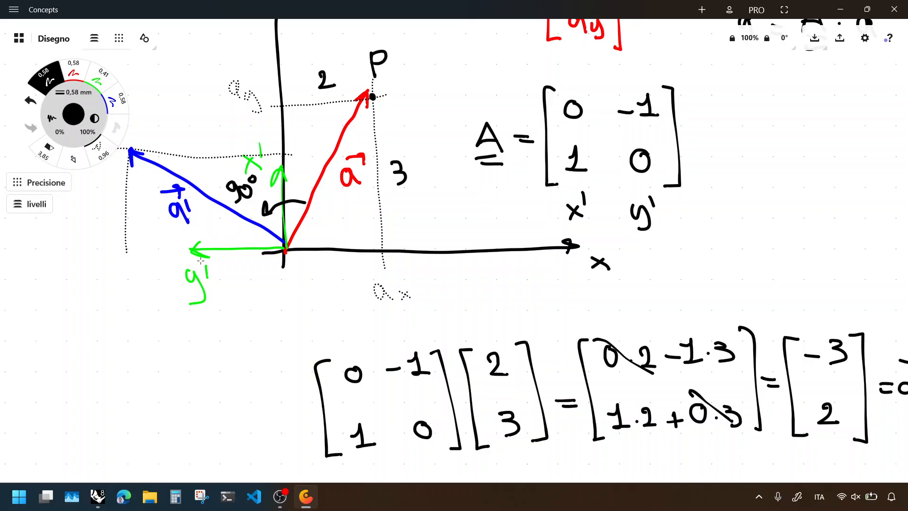
pyautogui.moveTo(223, 266)
pyautogui.mouseDown()
pyautogui.moveTo(259, 268)
pyautogui.moveTo(243, 277)
pyautogui.mouseUp()
pyautogui.moveTo(97, 188)
pyautogui.mouseDown()
pyautogui.moveTo(99, 205)
pyautogui.moveTo(115, 204)
pyautogui.mouseUp()
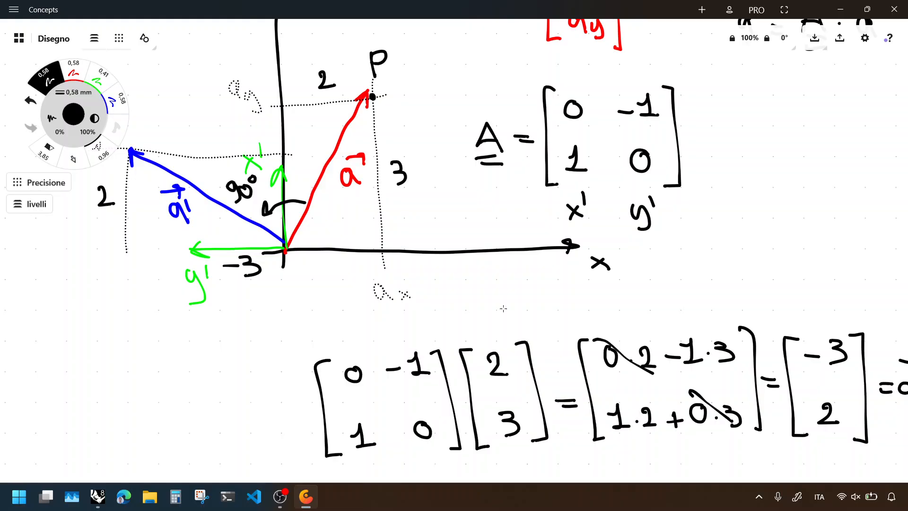
# Step: Draw black x and y axes with arrowheads and letter labels in an empty area of the canvas
pyautogui.moveTo(823, 124)
pyautogui.mouseDown(button='right')
pyautogui.moveTo(739, 241)
pyautogui.moveTo(669, 245)
pyautogui.mouseUp(button='right')
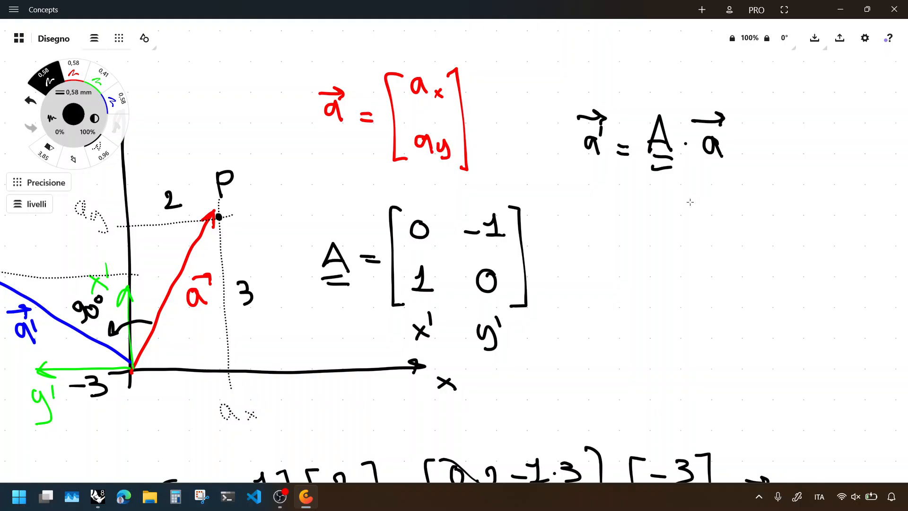
pyautogui.hscroll(-3, 593, 220)
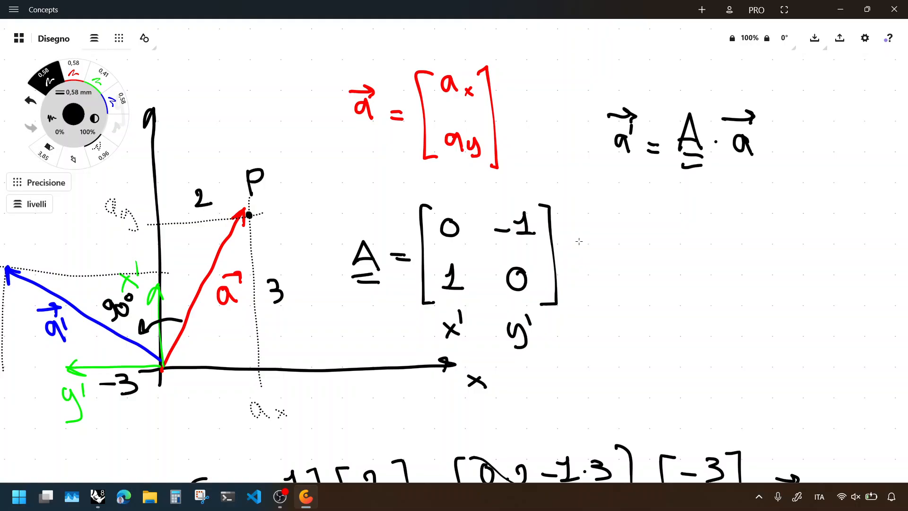
pyautogui.moveTo(778, 221); pyautogui.dragTo(473, 222, button='middle')
pyautogui.moveTo(671, 225); pyautogui.dragTo(235, 233, button='middle')
pyautogui.moveTo(476, 244); pyautogui.dragTo(418, 251, button='middle')
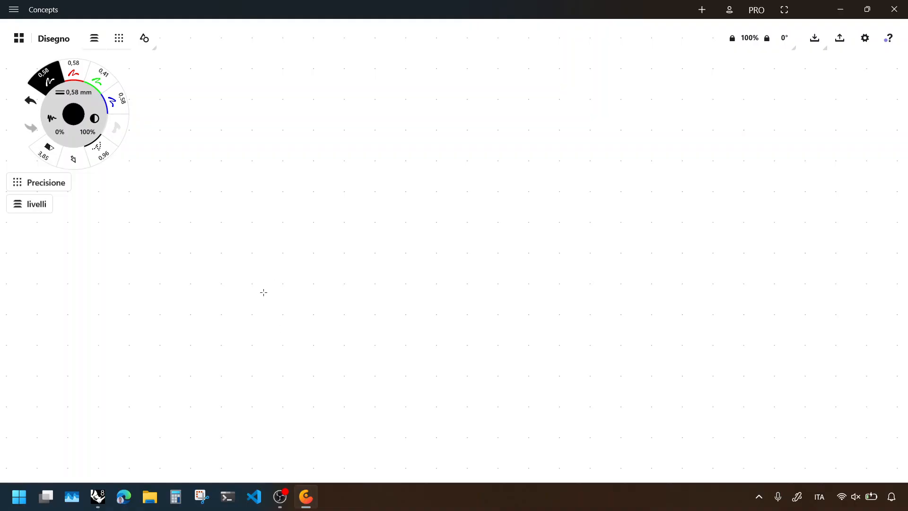
pyautogui.moveTo(252, 324)
pyautogui.mouseDown()
pyautogui.moveTo(252, 80)
pyautogui.moveTo(258, 86)
pyautogui.mouseUp()
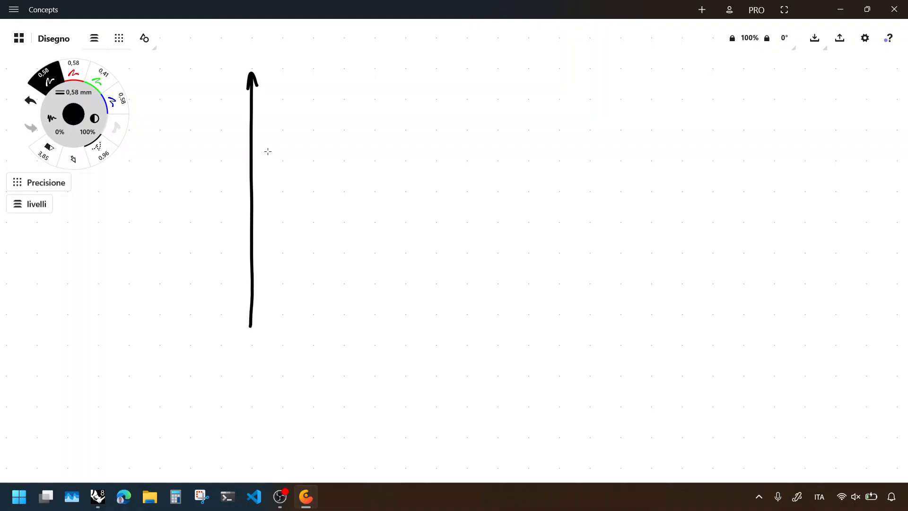
pyautogui.moveTo(249, 323)
pyautogui.mouseDown()
pyautogui.moveTo(253, 365)
pyautogui.moveTo(371, 340)
pyautogui.moveTo(564, 342)
pyautogui.moveTo(557, 348)
pyautogui.moveTo(587, 355)
pyautogui.mouseUp()
pyautogui.moveTo(580, 343); pyautogui.dragTo(575, 356)
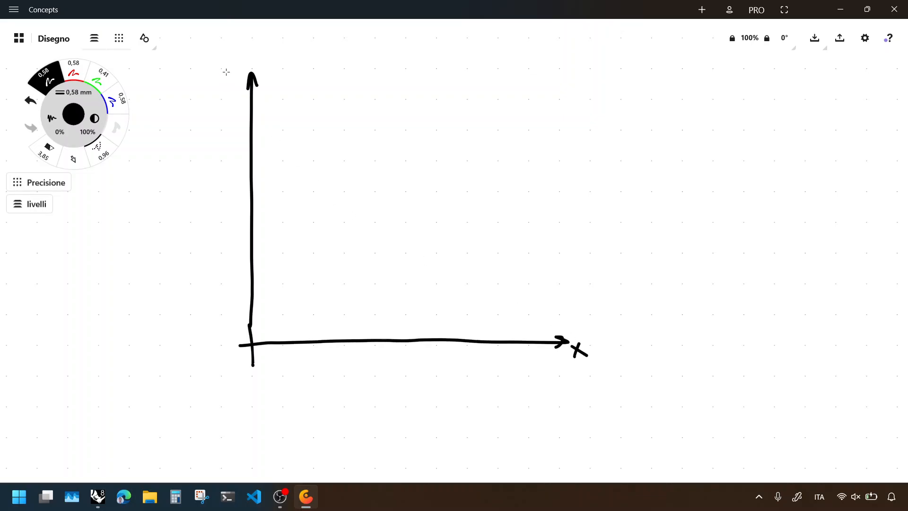
pyautogui.moveTo(226, 65); pyautogui.dragTo(234, 81)
pyautogui.moveTo(237, 71); pyautogui.dragTo(229, 93)
# Step: Draw a red diagonal line through the origin and label it y = x
pyautogui.click(74, 71)
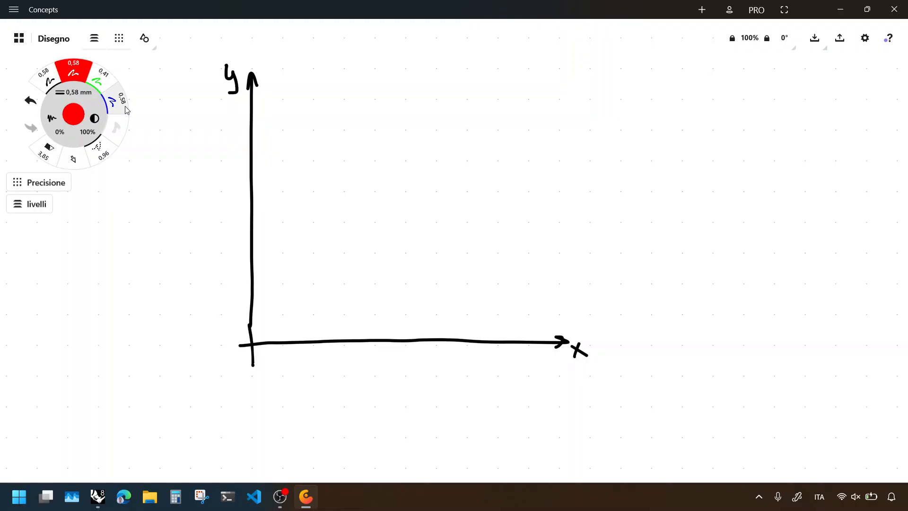
pyautogui.moveTo(241, 350); pyautogui.dragTo(520, 104)
pyautogui.moveTo(529, 104)
pyautogui.mouseDown()
pyautogui.moveTo(532, 131)
pyautogui.moveTo(571, 110)
pyautogui.mouseUp()
pyautogui.moveTo(559, 120); pyautogui.dragTo(598, 119)
pyautogui.moveTo(597, 104); pyautogui.dragTo(581, 122)
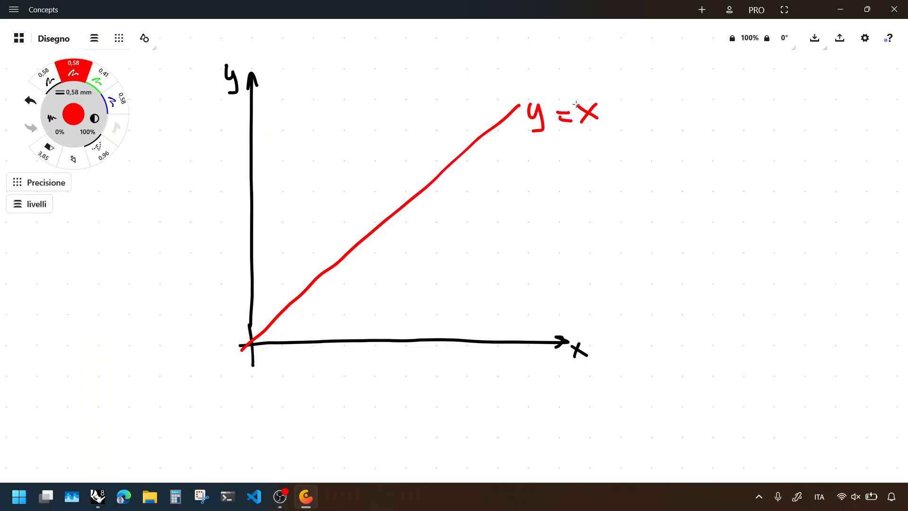
# Step: Add black tick marks numbered 1 to 4 along the x axis
pyautogui.click(47, 75)
pyautogui.moveTo(313, 338); pyautogui.dragTo(317, 383)
pyautogui.moveTo(375, 336); pyautogui.dragTo(389, 376)
pyautogui.moveTo(434, 338); pyautogui.dragTo(441, 378)
pyautogui.moveTo(499, 333); pyautogui.dragTo(499, 344)
pyautogui.moveTo(497, 359); pyautogui.dragTo(506, 382)
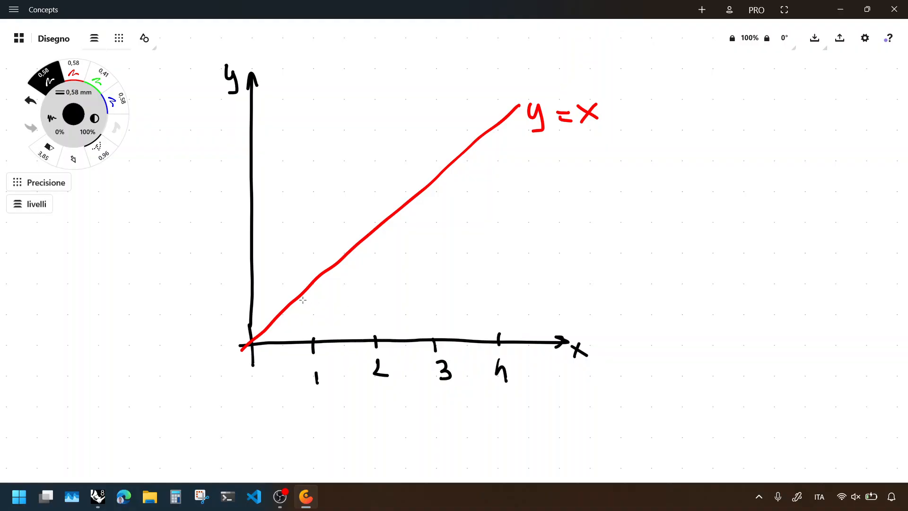
# Step: Add tick marks numbered 1 to 4 along the y axis
pyautogui.moveTo(246, 286); pyautogui.dragTo(262, 286)
pyautogui.moveTo(228, 283); pyautogui.dragTo(229, 298)
pyautogui.moveTo(245, 223)
pyautogui.mouseDown()
pyautogui.moveTo(258, 223)
pyautogui.moveTo(236, 230)
pyautogui.mouseUp()
pyautogui.moveTo(245, 161)
pyautogui.mouseDown()
pyautogui.moveTo(258, 161)
pyautogui.moveTo(227, 175)
pyautogui.mouseUp()
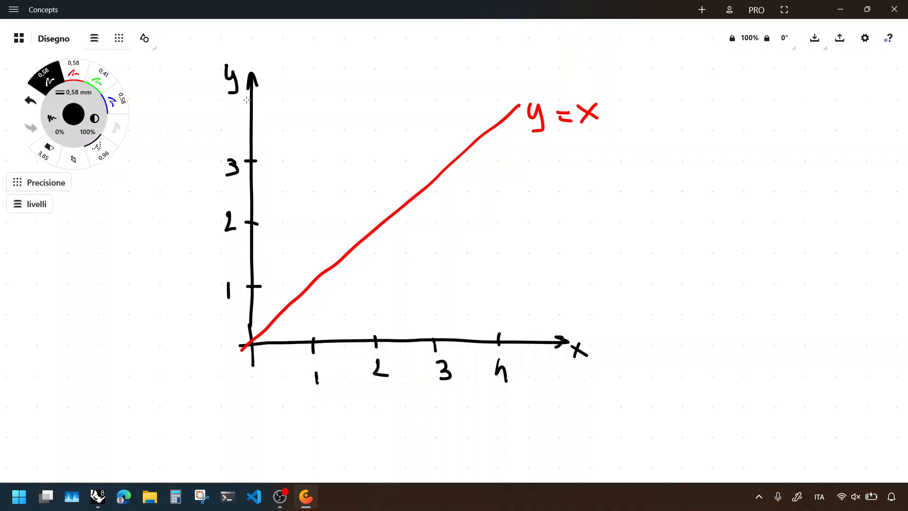
pyautogui.moveTo(245, 101); pyautogui.dragTo(259, 101)
pyautogui.moveTo(234, 107); pyautogui.dragTo(239, 129)
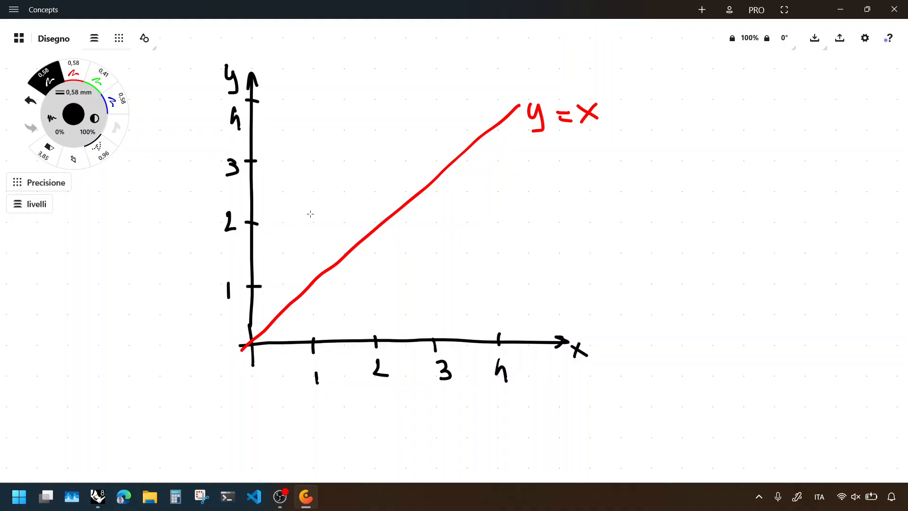
# Step: Draw a blue line through 3 on the y axis and 2 on the x axis, and label it y = -3/2 x + 3
pyautogui.click(100, 76)
pyautogui.click(117, 100)
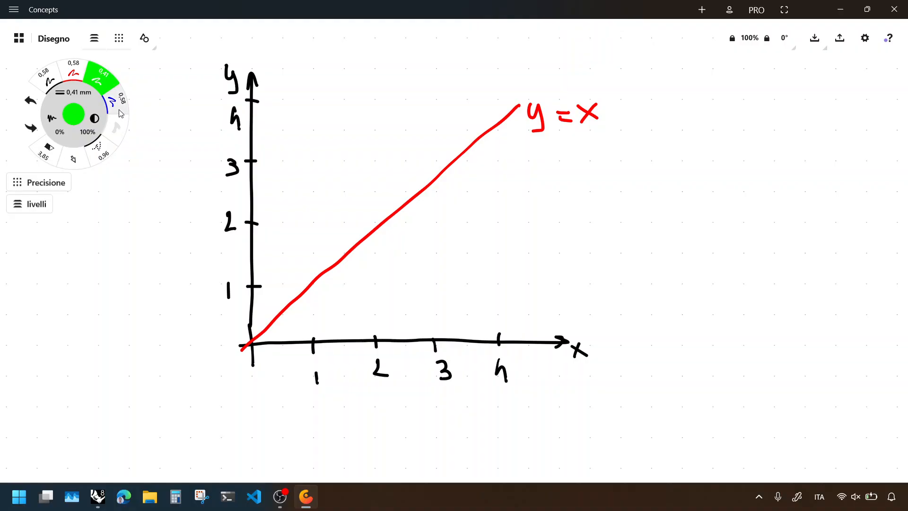
pyautogui.moveTo(234, 143); pyautogui.dragTo(395, 363)
pyautogui.moveTo(369, 282)
pyautogui.mouseDown()
pyautogui.moveTo(375, 310)
pyautogui.moveTo(410, 290)
pyautogui.mouseUp()
pyautogui.moveTo(399, 298)
pyautogui.mouseDown()
pyautogui.moveTo(457, 276)
pyautogui.moveTo(475, 282)
pyautogui.mouseUp()
pyautogui.moveTo(466, 294)
pyautogui.mouseDown()
pyautogui.moveTo(467, 311)
pyautogui.moveTo(481, 308)
pyautogui.mouseUp()
pyautogui.moveTo(483, 277); pyautogui.dragTo(506, 287)
pyautogui.moveTo(500, 275)
pyautogui.mouseDown()
pyautogui.moveTo(491, 290)
pyautogui.moveTo(566, 286)
pyautogui.moveTo(552, 298)
pyautogui.mouseUp()
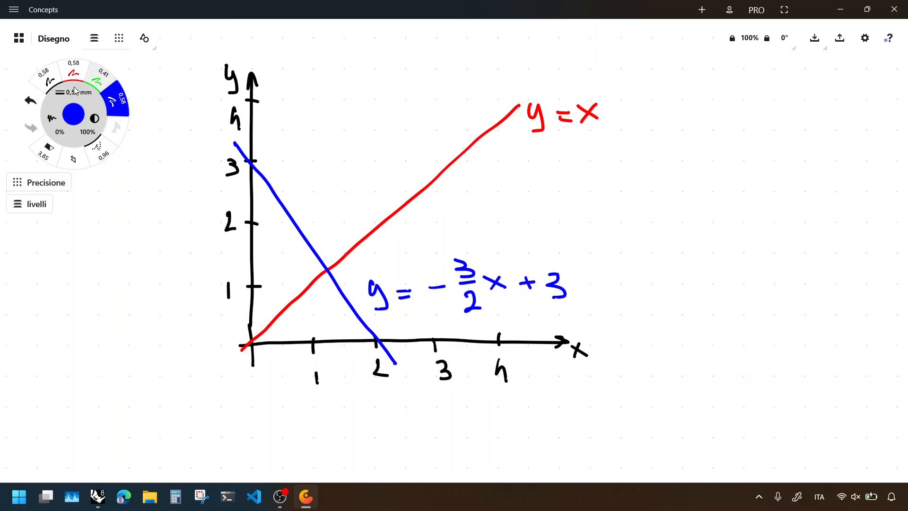
# Step: Mark the intersection of the red and blue lines with a black dot and label it P
pyautogui.click(47, 78)
pyautogui.moveTo(325, 273); pyautogui.dragTo(326, 269)
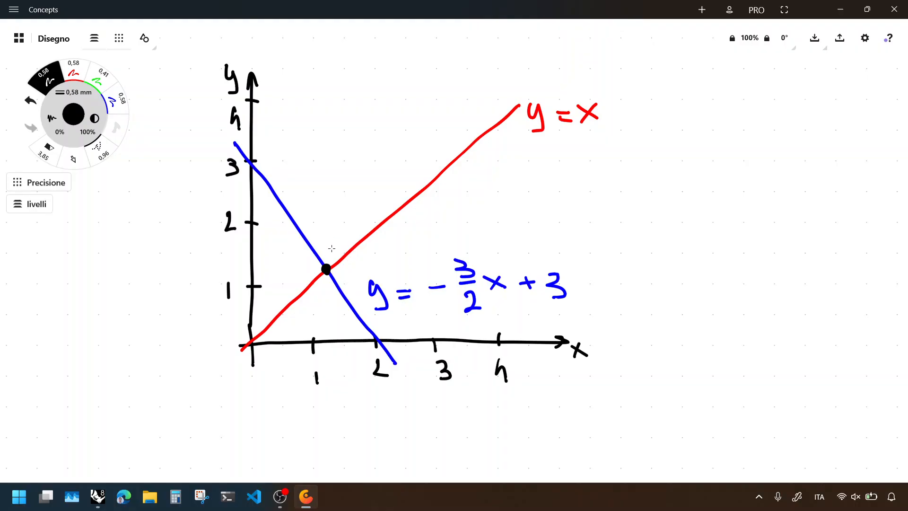
pyautogui.moveTo(321, 219)
pyautogui.mouseDown()
pyautogui.moveTo(323, 239)
pyautogui.moveTo(322, 230)
pyautogui.mouseUp()
pyautogui.hscroll(3, 583, 255)
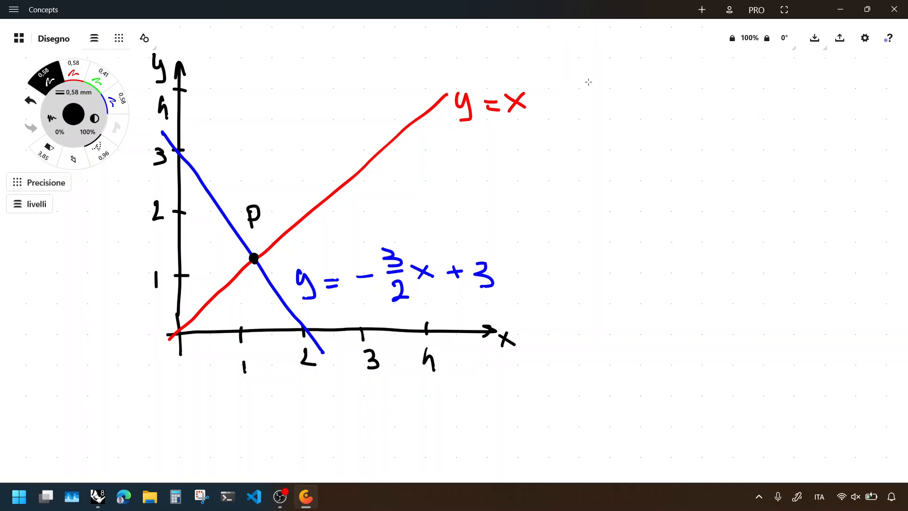
# Step: Write the braced system y = x and y = -3/2 x + 3 in black beside the graph
pyautogui.moveTo(602, 63)
pyautogui.mouseDown()
pyautogui.moveTo(587, 111)
pyautogui.moveTo(600, 160)
pyautogui.mouseUp()
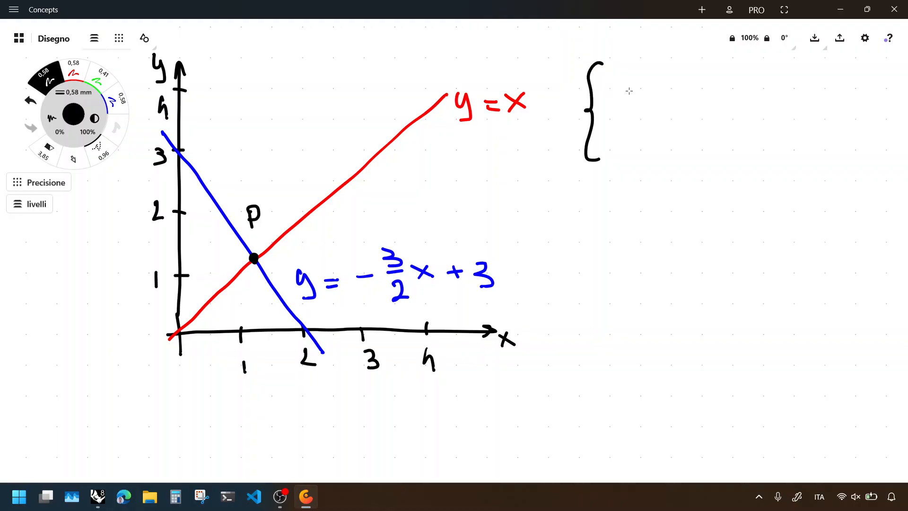
pyautogui.moveTo(619, 74)
pyautogui.mouseDown()
pyautogui.moveTo(623, 88)
pyautogui.moveTo(631, 76)
pyautogui.moveTo(617, 106)
pyautogui.moveTo(659, 82)
pyautogui.mouseUp()
pyautogui.moveTo(645, 92); pyautogui.dragTo(661, 92)
pyautogui.moveTo(669, 77)
pyautogui.mouseDown()
pyautogui.moveTo(687, 88)
pyautogui.moveTo(672, 93)
pyautogui.mouseUp()
pyautogui.moveTo(613, 132); pyautogui.dragTo(629, 142)
pyautogui.moveTo(629, 131)
pyautogui.mouseDown()
pyautogui.moveTo(616, 166)
pyautogui.moveTo(656, 141)
pyautogui.mouseUp()
pyautogui.moveTo(642, 147); pyautogui.dragTo(683, 140)
pyautogui.moveTo(686, 124)
pyautogui.mouseDown()
pyautogui.moveTo(688, 140)
pyautogui.moveTo(707, 141)
pyautogui.moveTo(710, 172)
pyautogui.mouseUp()
pyautogui.moveTo(718, 141)
pyautogui.mouseDown()
pyautogui.moveTo(734, 151)
pyautogui.moveTo(719, 155)
pyautogui.mouseUp()
pyautogui.moveTo(753, 136)
pyautogui.mouseDown()
pyautogui.moveTo(755, 149)
pyautogui.moveTo(762, 142)
pyautogui.mouseUp()
pyautogui.moveTo(771, 131)
pyautogui.mouseDown()
pyautogui.moveTo(789, 140)
pyautogui.moveTo(771, 152)
pyautogui.mouseUp()
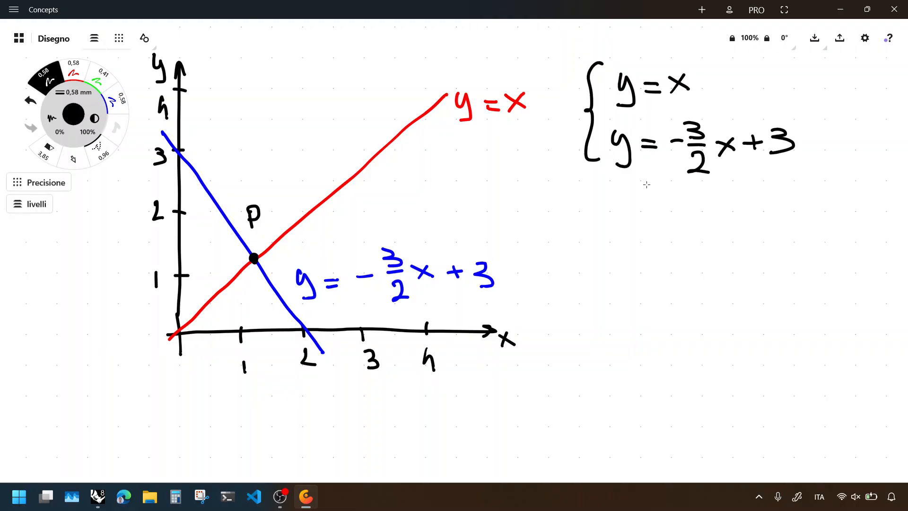
# Step: Start a second braced system below with the rearranged first equation -x + y = 0
pyautogui.moveTo(599, 195)
pyautogui.mouseDown()
pyautogui.moveTo(591, 241)
pyautogui.moveTo(602, 294)
pyautogui.mouseUp()
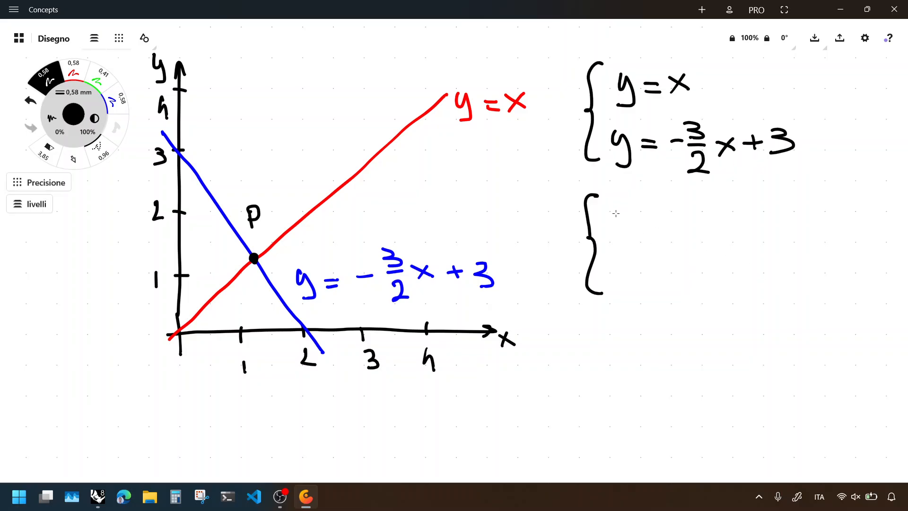
pyautogui.moveTo(606, 215); pyautogui.dragTo(650, 220)
pyautogui.moveTo(645, 205)
pyautogui.mouseDown()
pyautogui.moveTo(631, 221)
pyautogui.moveTo(672, 226)
pyautogui.moveTo(680, 218)
pyautogui.mouseUp()
pyautogui.moveTo(692, 209)
pyautogui.mouseDown()
pyautogui.moveTo(709, 209)
pyautogui.moveTo(690, 239)
pyautogui.mouseUp()
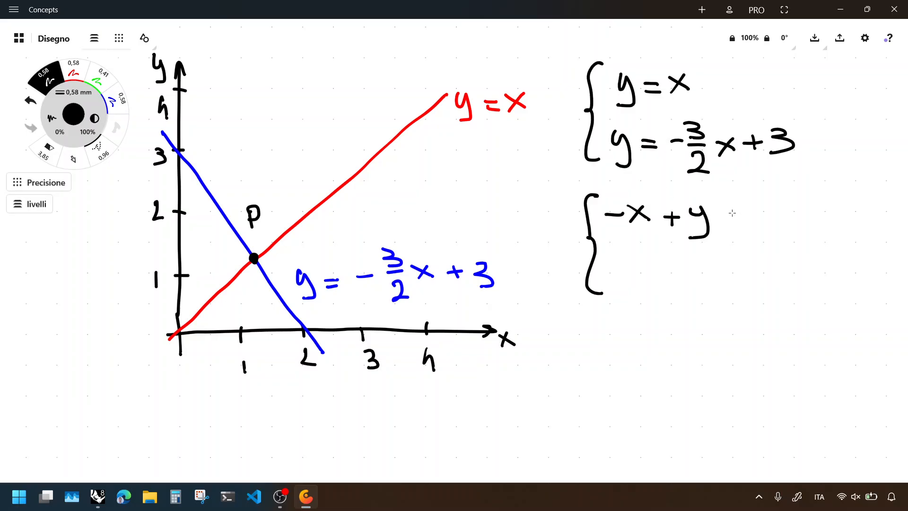
pyautogui.moveTo(729, 212); pyautogui.dragTo(743, 211)
pyautogui.moveTo(729, 218); pyautogui.dragTo(771, 209)
# Step: Write the second rearranged equation, 3/2 x + y = 3, inside the lower brace
pyautogui.moveTo(610, 255)
pyautogui.mouseDown()
pyautogui.moveTo(621, 264)
pyautogui.moveTo(613, 276)
pyautogui.mouseUp()
pyautogui.moveTo(610, 278)
pyautogui.mouseDown()
pyautogui.moveTo(625, 277)
pyautogui.moveTo(633, 303)
pyautogui.mouseUp()
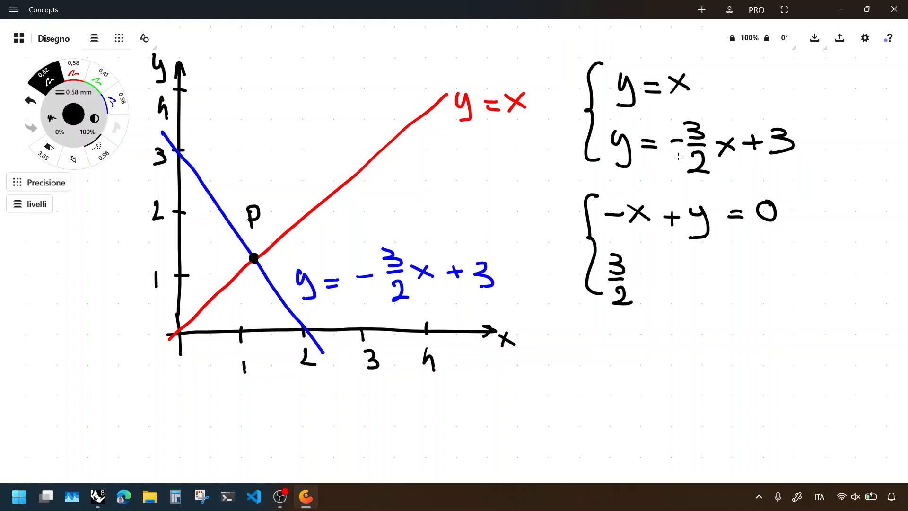
pyautogui.moveTo(638, 268)
pyautogui.mouseDown()
pyautogui.moveTo(657, 285)
pyautogui.moveTo(640, 287)
pyautogui.moveTo(676, 285)
pyautogui.mouseUp()
pyautogui.moveTo(669, 278); pyautogui.dragTo(703, 283)
pyautogui.moveTo(712, 263); pyautogui.dragTo(699, 303)
pyautogui.moveTo(726, 271)
pyautogui.mouseDown()
pyautogui.moveTo(778, 270)
pyautogui.moveTo(758, 286)
pyautogui.moveTo(771, 265)
pyautogui.moveTo(760, 280)
pyautogui.mouseUp()
pyautogui.hotkey('ctrl', 'z')
pyautogui.hotkey('ctrl', 'z')
pyautogui.hotkey('ctrl', 'z')
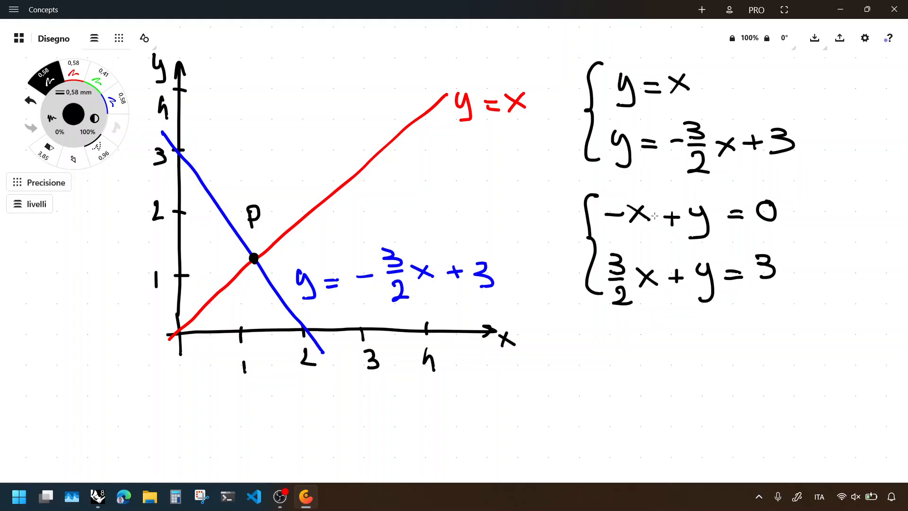
# Step: Circle the x coefficients and the y terms of the rearranged system with two dotted ovals
pyautogui.click(102, 149)
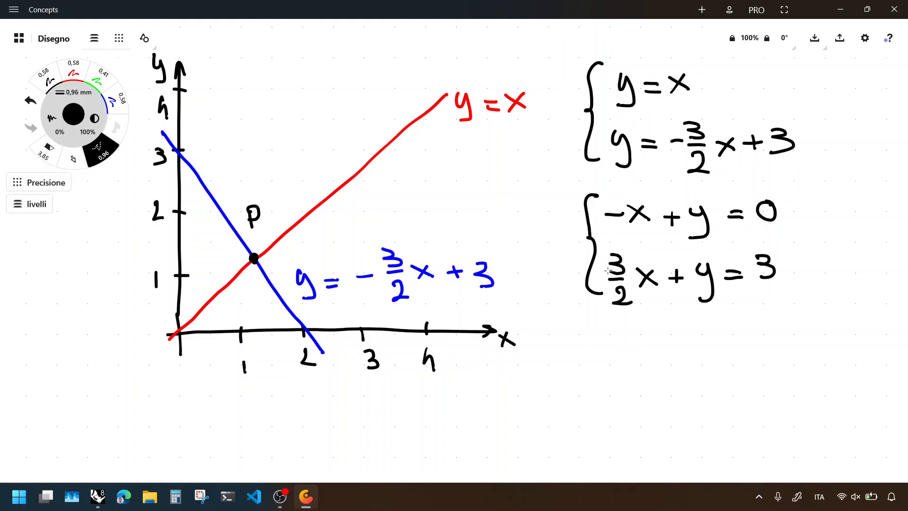
pyautogui.moveTo(607, 310)
pyautogui.mouseDown()
pyautogui.moveTo(630, 249)
pyautogui.moveTo(602, 199)
pyautogui.moveTo(615, 297)
pyautogui.mouseUp()
pyautogui.moveTo(689, 203)
pyautogui.mouseDown()
pyautogui.moveTo(671, 254)
pyautogui.moveTo(714, 248)
pyautogui.moveTo(683, 203)
pyautogui.mouseUp()
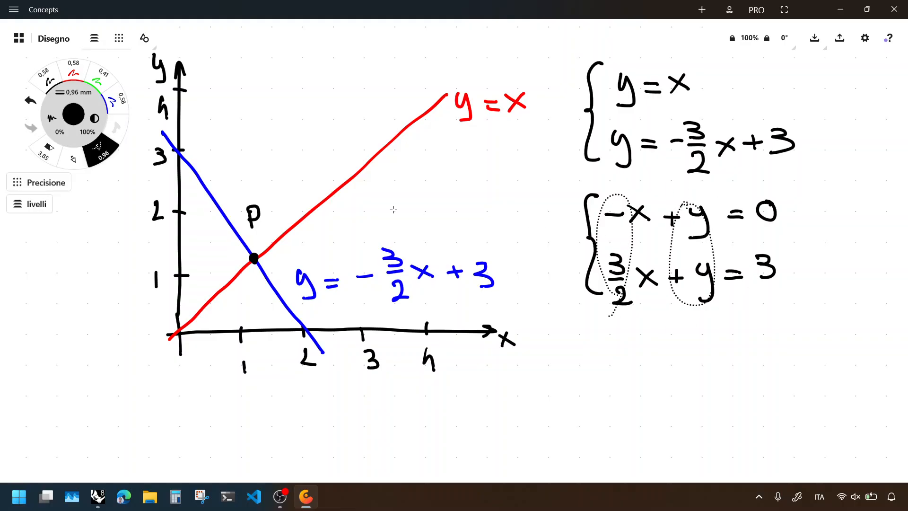
# Step: Write the bracketed coefficient matrix in solid black below the system, with rows -1, 1 and 3/2, 1
pyautogui.click(46, 77)
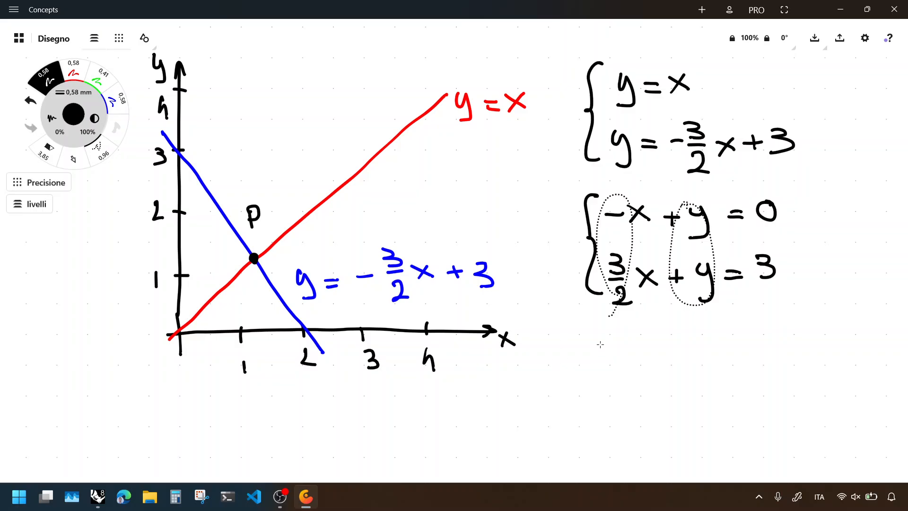
pyautogui.moveTo(594, 331)
pyautogui.mouseDown()
pyautogui.moveTo(581, 428)
pyautogui.moveTo(597, 428)
pyautogui.mouseUp()
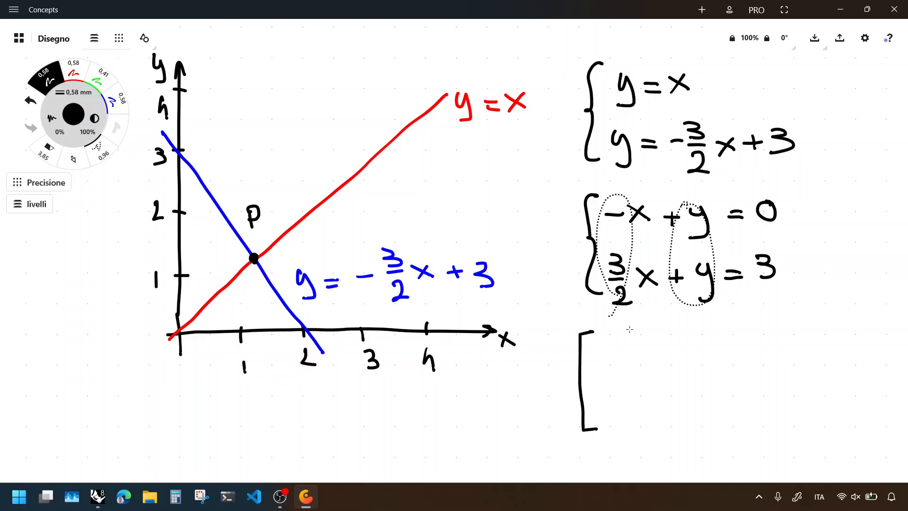
pyautogui.moveTo(598, 350); pyautogui.dragTo(628, 356)
pyautogui.moveTo(621, 357)
pyautogui.mouseDown()
pyautogui.moveTo(687, 344)
pyautogui.moveTo(688, 355)
pyautogui.mouseUp()
pyautogui.moveTo(677, 354); pyautogui.dragTo(699, 353)
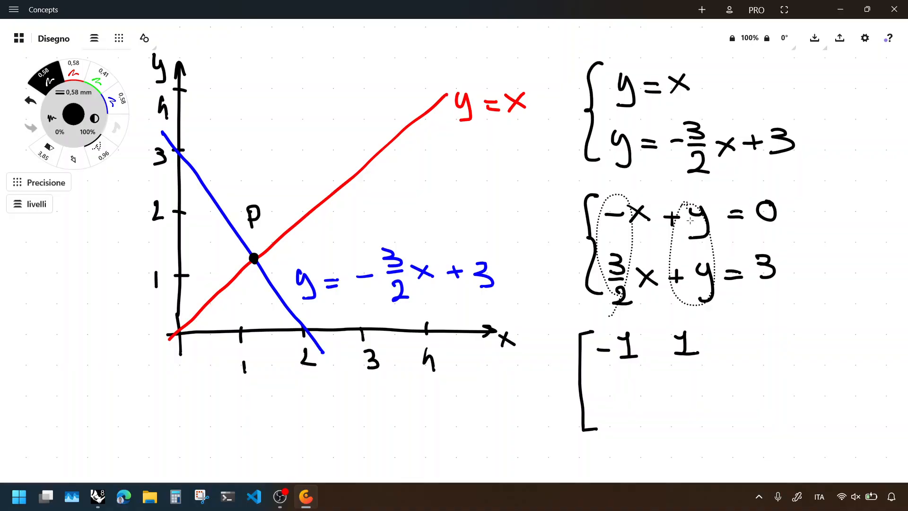
pyautogui.moveTo(601, 384); pyautogui.dragTo(610, 411)
pyautogui.moveTo(617, 406)
pyautogui.mouseDown()
pyautogui.moveTo(636, 421)
pyautogui.moveTo(678, 395)
pyautogui.moveTo(679, 419)
pyautogui.mouseUp()
pyautogui.moveTo(667, 420); pyautogui.dragTo(689, 418)
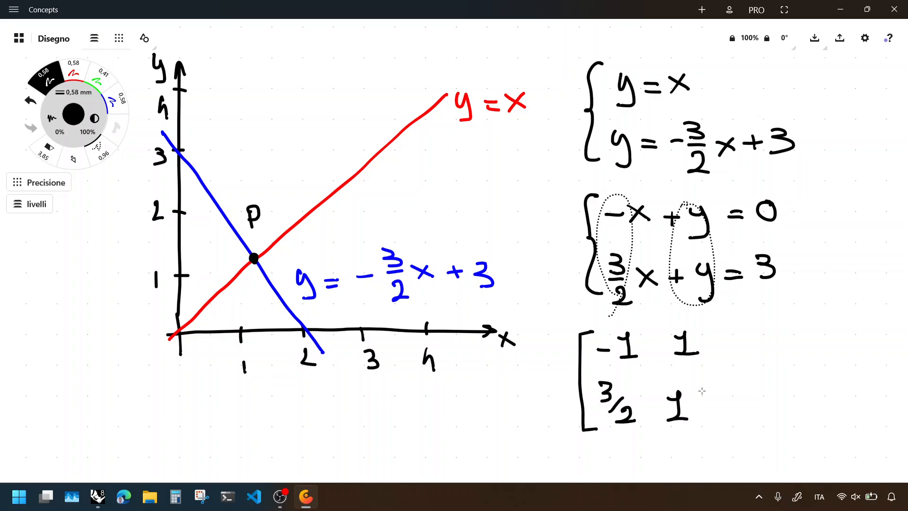
pyautogui.moveTo(702, 327)
pyautogui.mouseDown()
pyautogui.moveTo(713, 326)
pyautogui.moveTo(709, 431)
pyautogui.mouseUp()
# Step: Write the bracketed column vector of unknowns x and y after the coefficient matrix
pyautogui.moveTo(732, 324)
pyautogui.mouseDown()
pyautogui.moveTo(727, 423)
pyautogui.moveTo(743, 424)
pyautogui.mouseUp()
pyautogui.moveTo(747, 337); pyautogui.dragTo(765, 353)
pyautogui.moveTo(764, 335); pyautogui.dragTo(746, 354)
pyautogui.moveTo(754, 398)
pyautogui.mouseDown()
pyautogui.moveTo(763, 402)
pyautogui.moveTo(757, 431)
pyautogui.mouseUp()
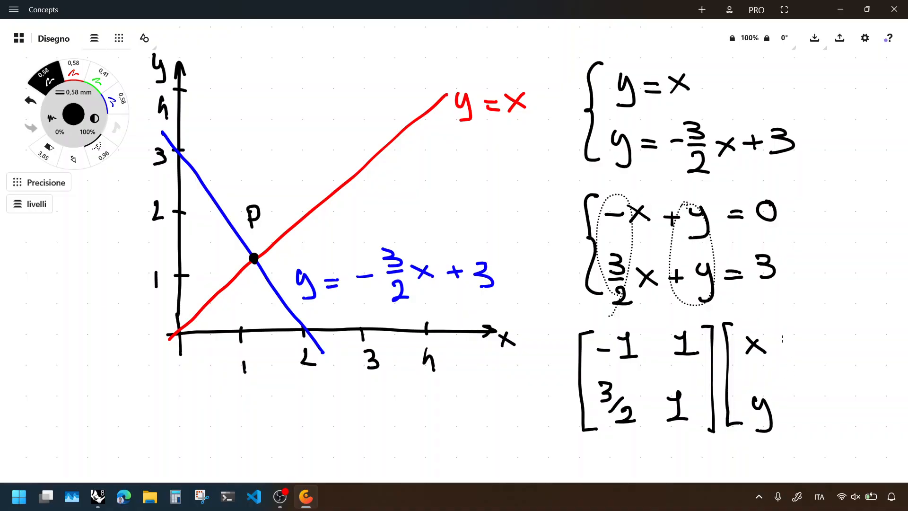
pyautogui.moveTo(771, 327); pyautogui.dragTo(785, 422)
# Step: Add an equals sign and the bracketed column vector with entries 0 and 3 to the matrix equation
pyautogui.moveTo(798, 383); pyautogui.dragTo(815, 386)
pyautogui.moveTo(829, 326)
pyautogui.mouseDown()
pyautogui.moveTo(823, 423)
pyautogui.moveTo(836, 425)
pyautogui.mouseUp()
pyautogui.moveTo(844, 348); pyautogui.dragTo(842, 339)
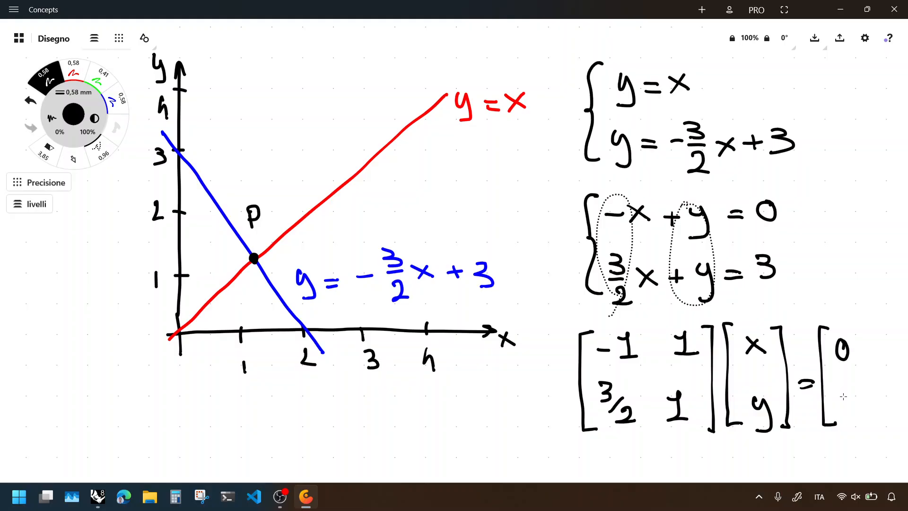
pyautogui.moveTo(844, 396); pyautogui.dragTo(844, 418)
pyautogui.moveTo(855, 328)
pyautogui.mouseDown()
pyautogui.moveTo(870, 354)
pyautogui.moveTo(862, 420)
pyautogui.mouseUp()
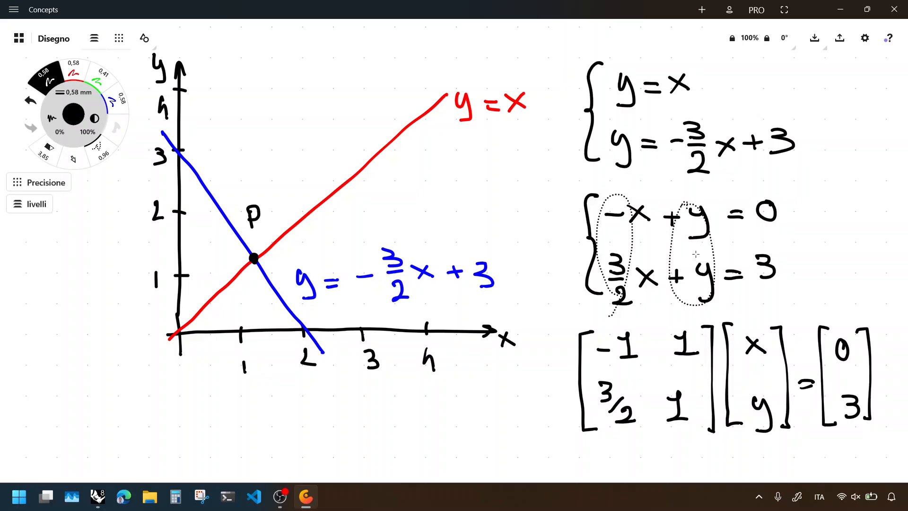
# Step: Write the symbolic form A · x = b under the matrix equation, with A double-underlined and x and b underlined
pyautogui.scroll(-2, 526, 294)
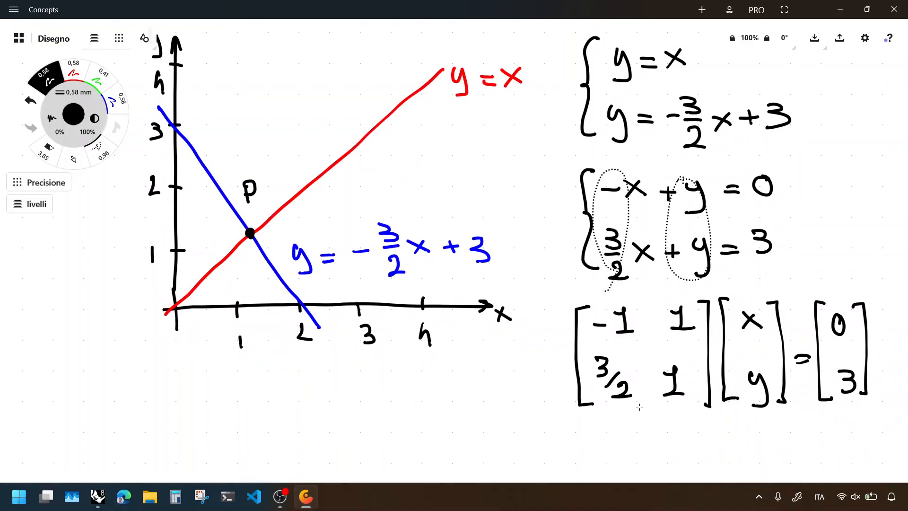
pyautogui.moveTo(642, 419)
pyautogui.mouseDown()
pyautogui.moveTo(635, 450)
pyautogui.moveTo(655, 438)
pyautogui.mouseUp()
pyautogui.moveTo(638, 455)
pyautogui.mouseDown()
pyautogui.moveTo(661, 455)
pyautogui.moveTo(665, 464)
pyautogui.mouseUp()
pyautogui.moveTo(747, 429); pyautogui.dragTo(769, 444)
pyautogui.moveTo(768, 430)
pyautogui.mouseDown()
pyautogui.moveTo(748, 445)
pyautogui.moveTo(771, 453)
pyautogui.mouseUp()
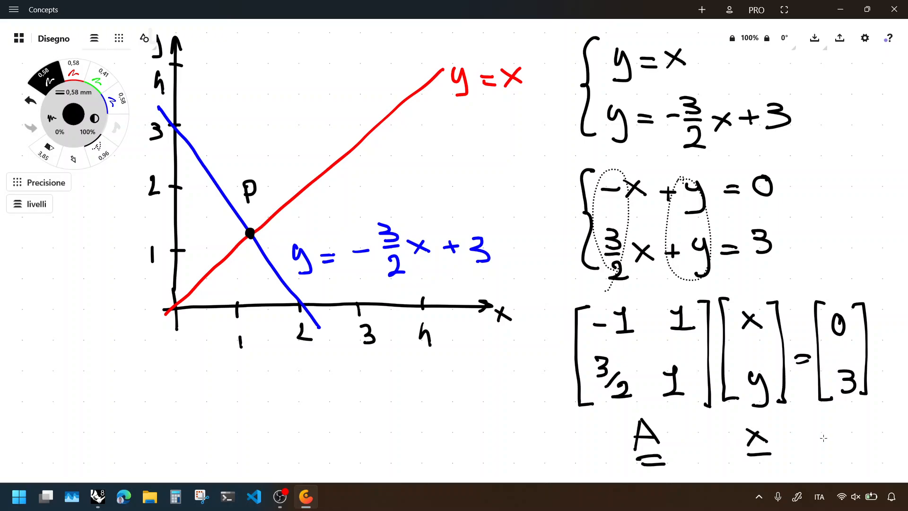
pyautogui.moveTo(847, 417)
pyautogui.mouseDown()
pyautogui.moveTo(847, 443)
pyautogui.moveTo(868, 453)
pyautogui.mouseUp()
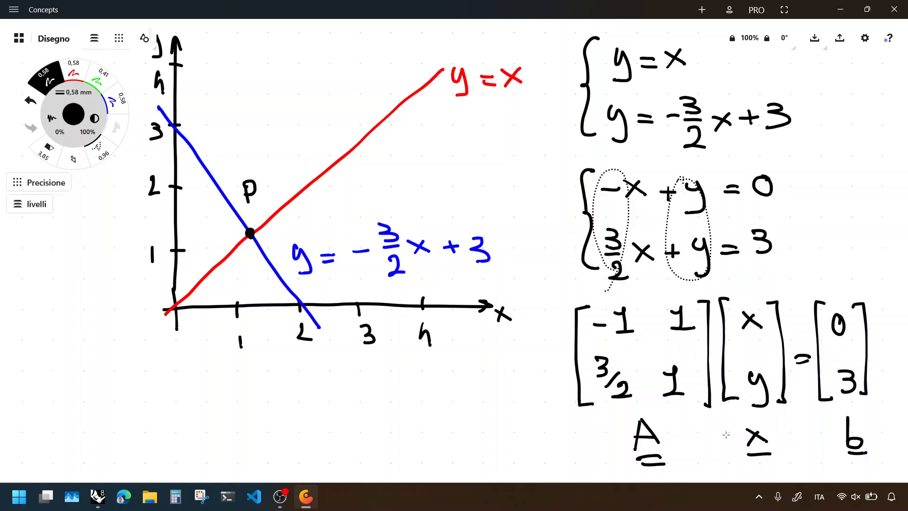
pyautogui.click(701, 436)
pyautogui.moveTo(806, 434); pyautogui.dragTo(819, 439)
# Step: Write the solution formula x = A⁻¹ · b below the graph, double-underlining A and underlining x and b
pyautogui.scroll(-5, 656, 357)
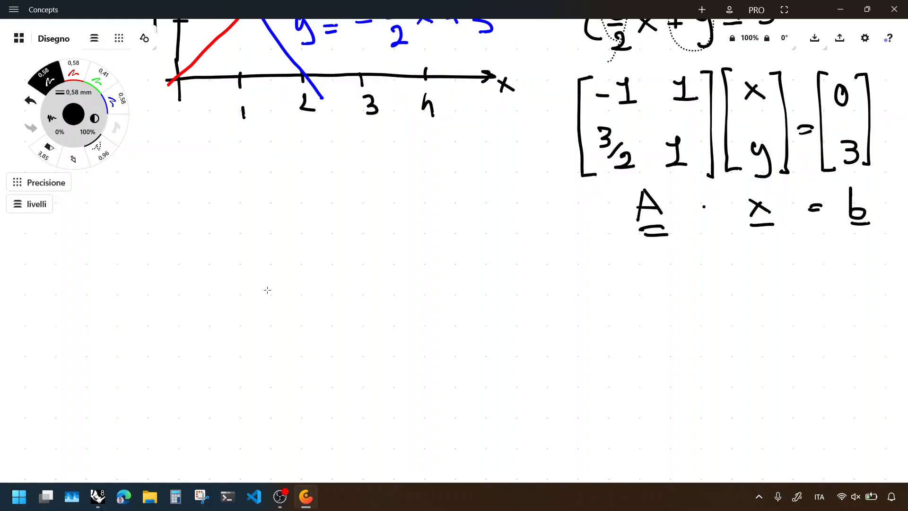
pyautogui.moveTo(184, 243)
pyautogui.mouseDown()
pyautogui.moveTo(207, 259)
pyautogui.moveTo(189, 269)
pyautogui.moveTo(204, 266)
pyautogui.mouseUp()
pyautogui.hotkey('ctrl', 'z')
pyautogui.hotkey('ctrl', 'z')
pyautogui.moveTo(199, 247)
pyautogui.mouseDown()
pyautogui.moveTo(187, 267)
pyautogui.moveTo(209, 269)
pyautogui.moveTo(265, 225)
pyautogui.moveTo(281, 260)
pyautogui.mouseUp()
pyautogui.moveTo(253, 249)
pyautogui.mouseDown()
pyautogui.moveTo(273, 249)
pyautogui.moveTo(277, 266)
pyautogui.mouseUp()
pyautogui.moveTo(261, 274); pyautogui.dragTo(279, 273)
pyautogui.moveTo(278, 223)
pyautogui.mouseDown()
pyautogui.moveTo(313, 231)
pyautogui.moveTo(339, 259)
pyautogui.moveTo(367, 270)
pyautogui.mouseUp()
pyautogui.click(318, 251)
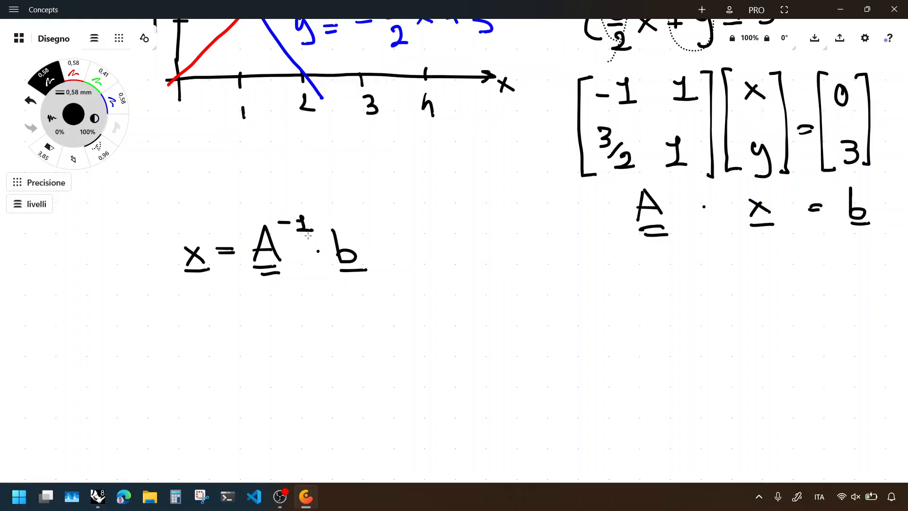
# Step: Review the earlier 90° rotation drawing with its vectors and matrix A, and return to the matrix equation
pyautogui.moveTo(32, 274); pyautogui.dragTo(517, 317, button='middle')
pyautogui.moveTo(371, 213)
pyautogui.mouseDown(button='middle')
pyautogui.moveTo(734, 329)
pyautogui.moveTo(622, 298)
pyautogui.mouseUp(button='middle')
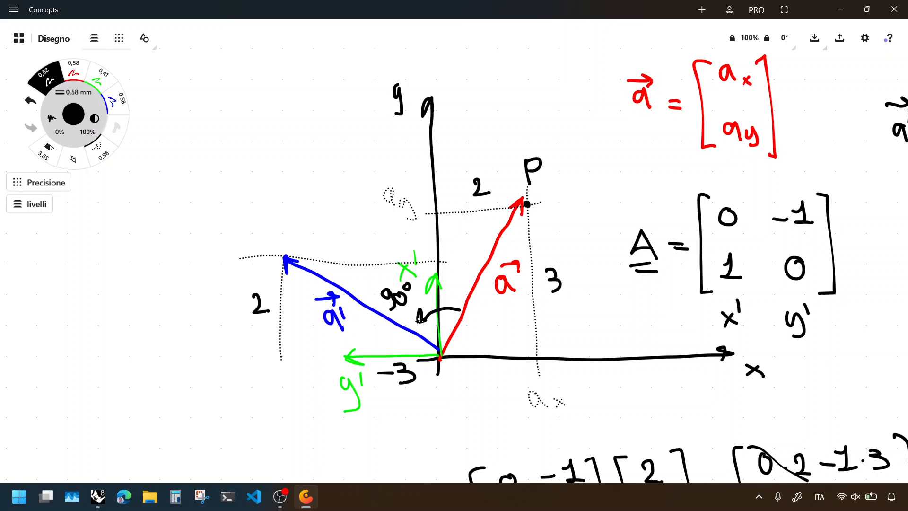
pyautogui.moveTo(418, 322); pyautogui.dragTo(429, 319)
pyautogui.moveTo(879, 285); pyautogui.dragTo(600, 194, button='middle')
pyautogui.moveTo(861, 290); pyautogui.dragTo(384, 283, button='middle')
pyautogui.moveTo(743, 313)
pyautogui.mouseDown(button='middle')
pyautogui.moveTo(426, 294)
pyautogui.moveTo(413, 234)
pyautogui.mouseUp(button='middle')
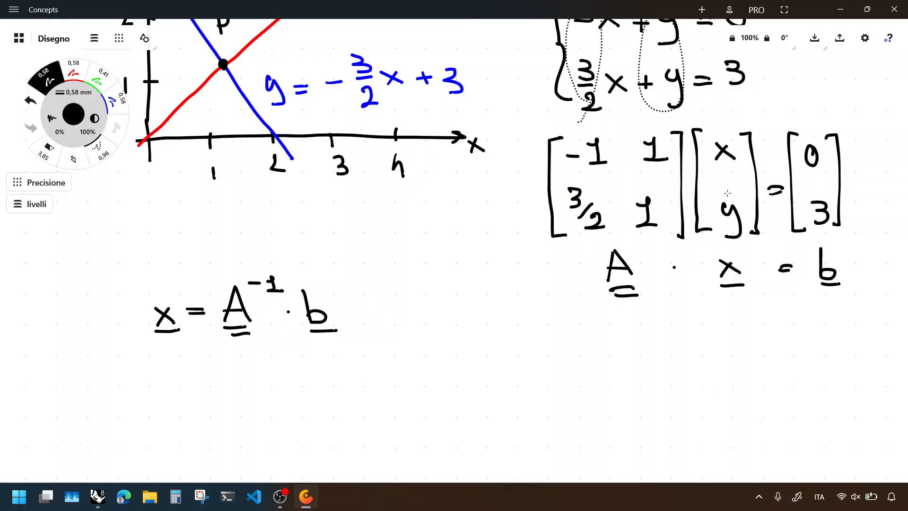
# Step: Label the unknown vector a and the constant vector a' with arrows above, and undo both labels
pyautogui.moveTo(728, 108)
pyautogui.mouseDown()
pyautogui.moveTo(736, 124)
pyautogui.moveTo(738, 95)
pyautogui.mouseUp()
pyautogui.hotkey('ctrl', 'z')
pyautogui.moveTo(731, 93); pyautogui.dragTo(734, 105)
pyautogui.moveTo(811, 110); pyautogui.dragTo(815, 126)
pyautogui.moveTo(823, 89); pyautogui.dragTo(823, 98)
pyautogui.moveTo(810, 90); pyautogui.dragTo(810, 105)
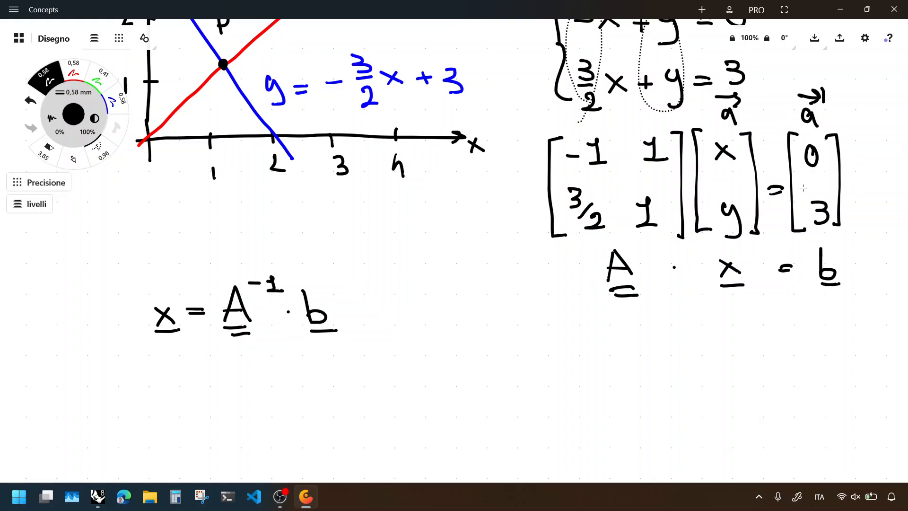
pyautogui.hotkey('ctrl', 'z')
pyautogui.hotkey('ctrl', 'z')
pyautogui.hotkey('ctrl', 'z')
pyautogui.hotkey('ctrl', 'z')
pyautogui.hotkey('ctrl', 'z')
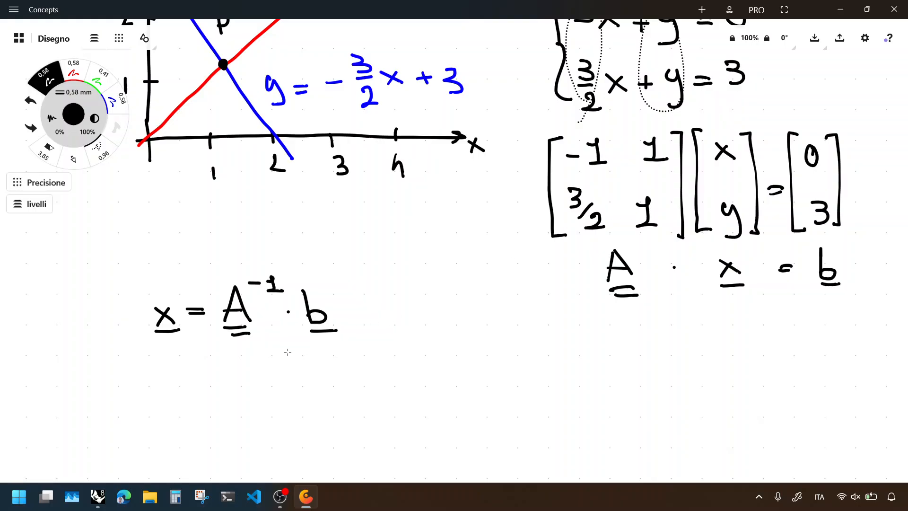
# Step: Write A⁻¹ = 1 over a long fraction bar below the solution formula, double-underlining A
pyautogui.moveTo(162, 387); pyautogui.dragTo(159, 418)
pyautogui.moveTo(163, 387)
pyautogui.mouseDown()
pyautogui.moveTo(179, 412)
pyautogui.moveTo(178, 403)
pyautogui.moveTo(176, 419)
pyautogui.mouseUp()
pyautogui.hotkey('ctrl', 'z')
pyautogui.hotkey('ctrl', 'z')
pyautogui.hotkey('ctrl', 'z')
pyautogui.moveTo(159, 424); pyautogui.dragTo(178, 422)
pyautogui.moveTo(174, 377); pyautogui.dragTo(196, 379)
pyautogui.moveTo(190, 380)
pyautogui.mouseDown()
pyautogui.moveTo(205, 379)
pyautogui.moveTo(220, 405)
pyautogui.mouseUp()
pyautogui.moveTo(207, 413); pyautogui.dragTo(221, 413)
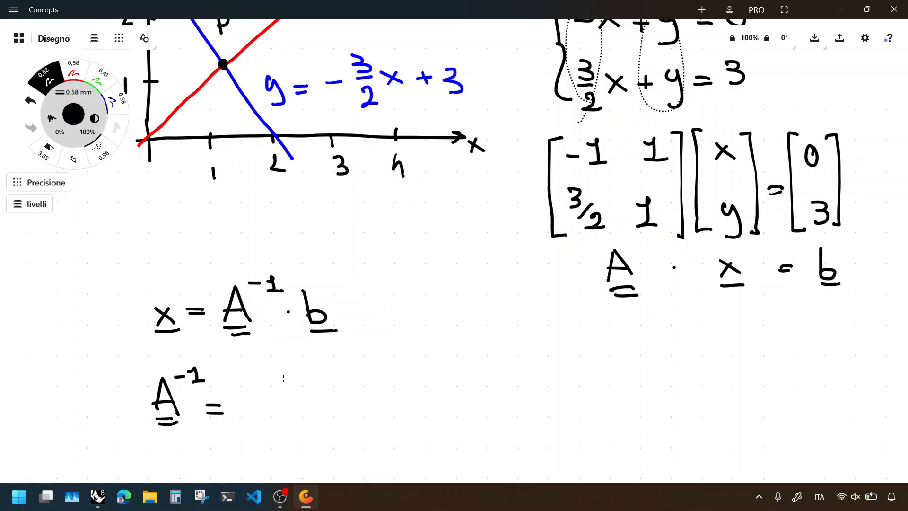
pyautogui.moveTo(271, 377); pyautogui.dragTo(304, 388)
pyautogui.moveTo(239, 407); pyautogui.dragTo(358, 403)
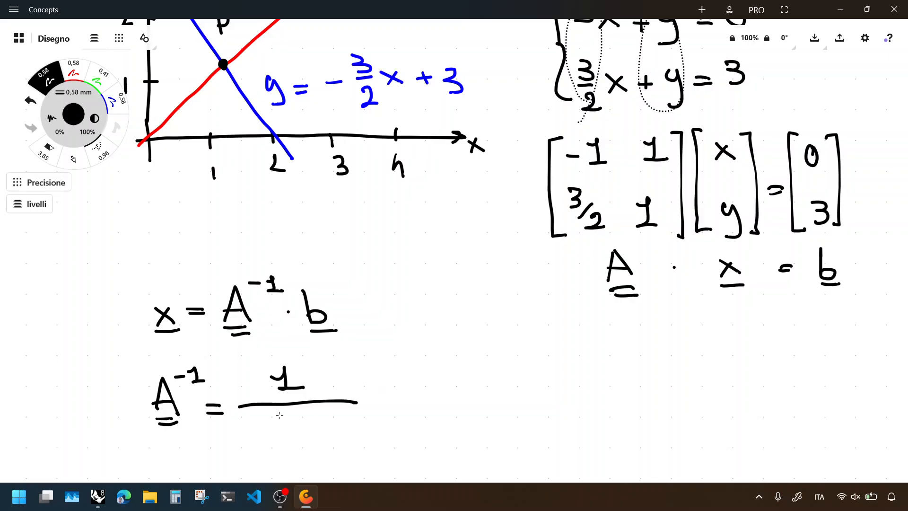
# Step: Mark the diagonal products on the coefficient matrix, and undo the marks
pyautogui.moveTo(587, 139)
pyautogui.mouseDown()
pyautogui.moveTo(573, 164)
pyautogui.moveTo(601, 148)
pyautogui.moveTo(632, 189)
pyautogui.moveTo(649, 190)
pyautogui.moveTo(636, 182)
pyautogui.moveTo(643, 178)
pyautogui.mouseUp()
pyautogui.moveTo(661, 141)
pyautogui.mouseDown()
pyautogui.moveTo(662, 148)
pyautogui.moveTo(655, 140)
pyautogui.mouseUp()
pyautogui.moveTo(641, 167)
pyautogui.mouseDown()
pyautogui.moveTo(597, 202)
pyautogui.moveTo(610, 198)
pyautogui.moveTo(586, 189)
pyautogui.mouseUp()
pyautogui.hotkey('ctrl', 'z')
pyautogui.hotkey('ctrl', 'z')
pyautogui.hotkey('ctrl', 'z')
pyautogui.hotkey('ctrl', 'z')
pyautogui.hotkey('ctrl', 'z')
pyautogui.hotkey('ctrl', 'z')
pyautogui.hotkey('ctrl', 'z')
pyautogui.hotkey('ctrl', 'z')
# Step: Write -1 - 3/2 as the fraction's denominator and draw the inverse matrix's opening bracket after the fraction
pyautogui.moveTo(242, 435); pyautogui.dragTo(281, 438)
pyautogui.moveTo(291, 434)
pyautogui.mouseDown()
pyautogui.moveTo(331, 419)
pyautogui.moveTo(325, 431)
pyautogui.mouseUp()
pyautogui.moveTo(346, 428)
pyautogui.mouseDown()
pyautogui.moveTo(328, 443)
pyautogui.moveTo(358, 451)
pyautogui.mouseUp()
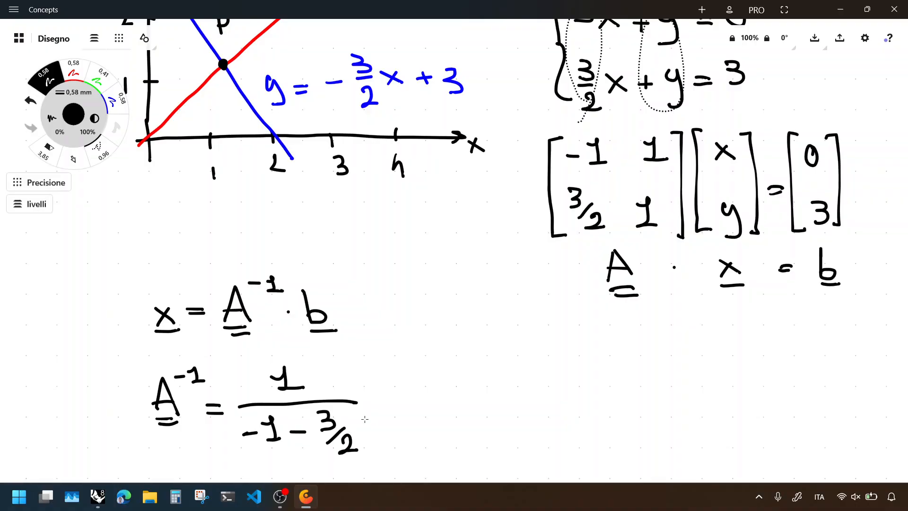
pyautogui.moveTo(380, 357)
pyautogui.mouseDown()
pyautogui.moveTo(377, 447)
pyautogui.moveTo(394, 450)
pyautogui.mouseUp()
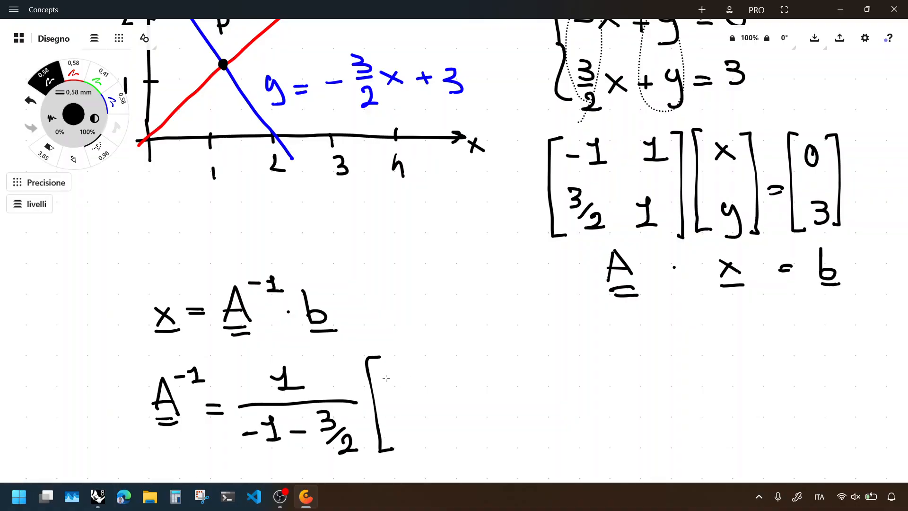
# Step: Circle the main-diagonal entries of the coefficient matrix and mark their swap with arrows, and undo these marks
pyautogui.moveTo(384, 377); pyautogui.dragTo(406, 374)
pyautogui.hotkey('ctrl', 'z')
pyautogui.moveTo(644, 194)
pyautogui.mouseDown()
pyautogui.moveTo(623, 230)
pyautogui.moveTo(637, 194)
pyautogui.mouseUp()
pyautogui.moveTo(615, 142)
pyautogui.mouseDown()
pyautogui.moveTo(587, 161)
pyautogui.moveTo(621, 178)
pyautogui.moveTo(634, 202)
pyautogui.mouseUp()
pyautogui.moveTo(620, 201)
pyautogui.mouseDown()
pyautogui.moveTo(635, 202)
pyautogui.moveTo(637, 191)
pyautogui.mouseUp()
pyautogui.hotkey('ctrl', 'z')
pyautogui.hotkey('ctrl', 'z')
pyautogui.hotkey('ctrl', 'z')
pyautogui.hotkey('ctrl', 'z')
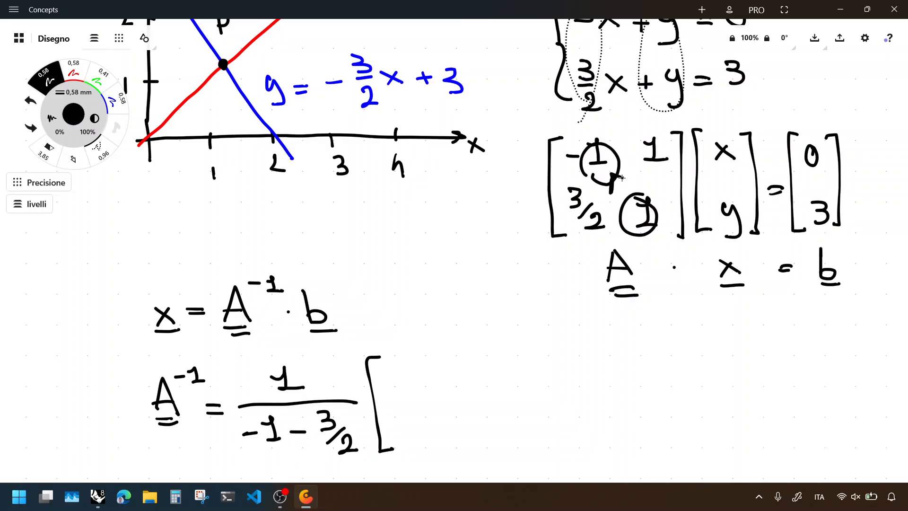
pyautogui.hotkey('ctrl', 'z')
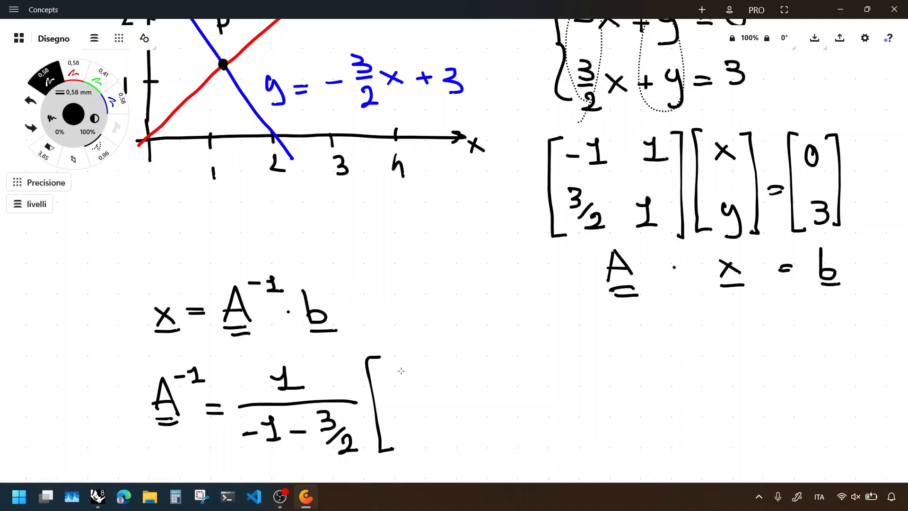
# Step: Write the swapped main-diagonal entries of the inverse matrix, 1 in the first row and -1 in the second
pyautogui.moveTo(392, 376); pyautogui.dragTo(402, 389)
pyautogui.moveTo(395, 391); pyautogui.dragTo(412, 389)
pyautogui.moveTo(461, 424); pyautogui.dragTo(496, 435)
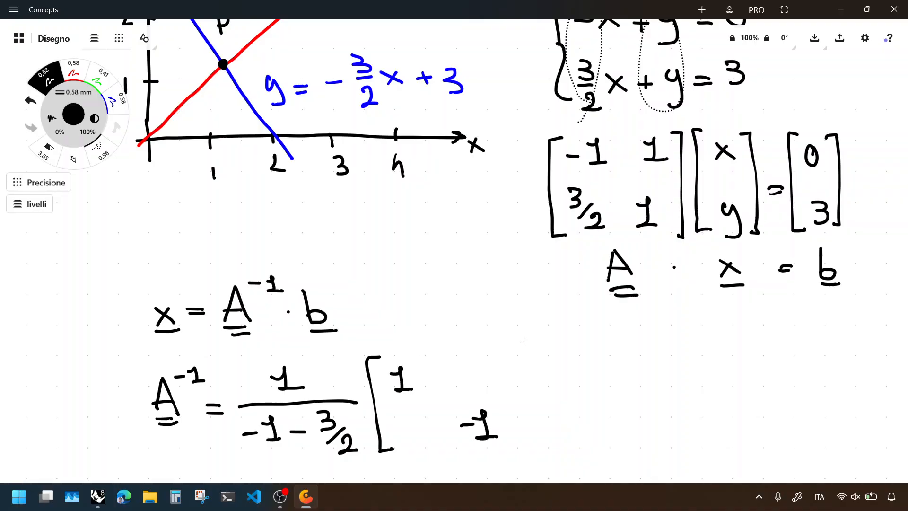
# Step: Circle the off-diagonal entries 3/2 and 1 of the coefficient matrix, and undo the circles
pyautogui.moveTo(588, 181)
pyautogui.mouseDown()
pyautogui.moveTo(597, 238)
pyautogui.moveTo(601, 196)
pyautogui.mouseUp()
pyautogui.moveTo(637, 168); pyautogui.dragTo(626, 161)
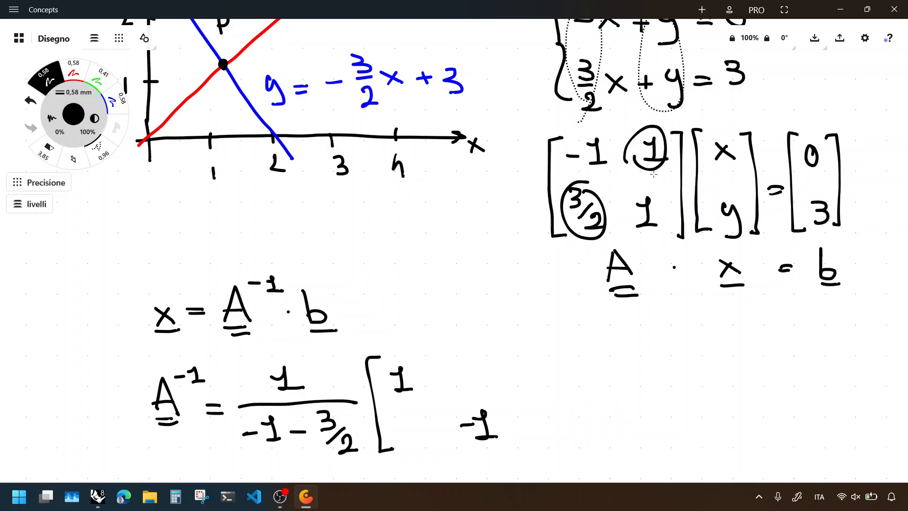
pyautogui.hotkey('ctrl', 'z')
pyautogui.hotkey('ctrl', 'z')
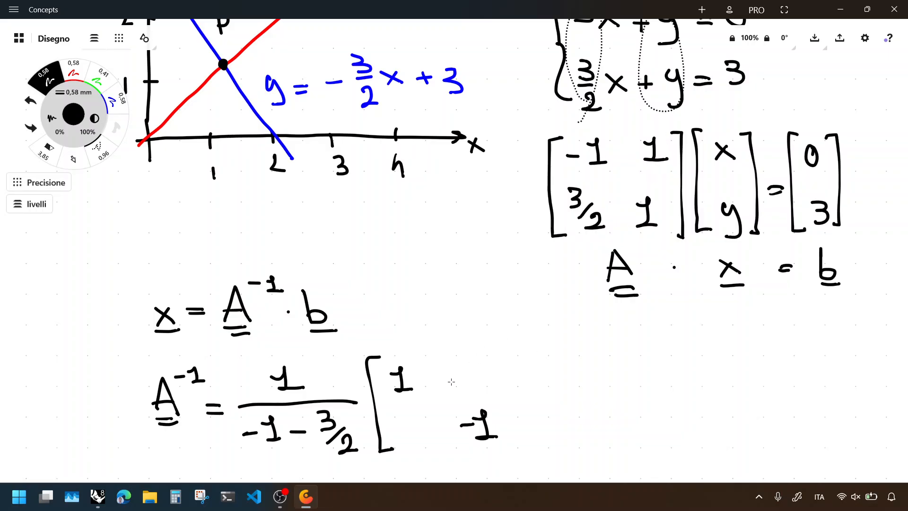
# Step: Fill in the inverse matrix's off-diagonal entries -1 and -3/2, close its bracket and add an equals sign
pyautogui.moveTo(447, 381); pyautogui.dragTo(466, 380)
pyautogui.moveTo(475, 367); pyautogui.dragTo(478, 384)
pyautogui.moveTo(473, 383); pyautogui.dragTo(494, 381)
pyautogui.moveTo(388, 428); pyautogui.dragTo(407, 426)
pyautogui.moveTo(400, 405)
pyautogui.mouseDown()
pyautogui.moveTo(417, 410)
pyautogui.moveTo(403, 421)
pyautogui.moveTo(429, 417)
pyautogui.mouseUp()
pyautogui.moveTo(416, 431); pyautogui.dragTo(438, 441)
pyautogui.moveTo(498, 347)
pyautogui.mouseDown()
pyautogui.moveTo(519, 438)
pyautogui.moveTo(505, 443)
pyautogui.mouseUp()
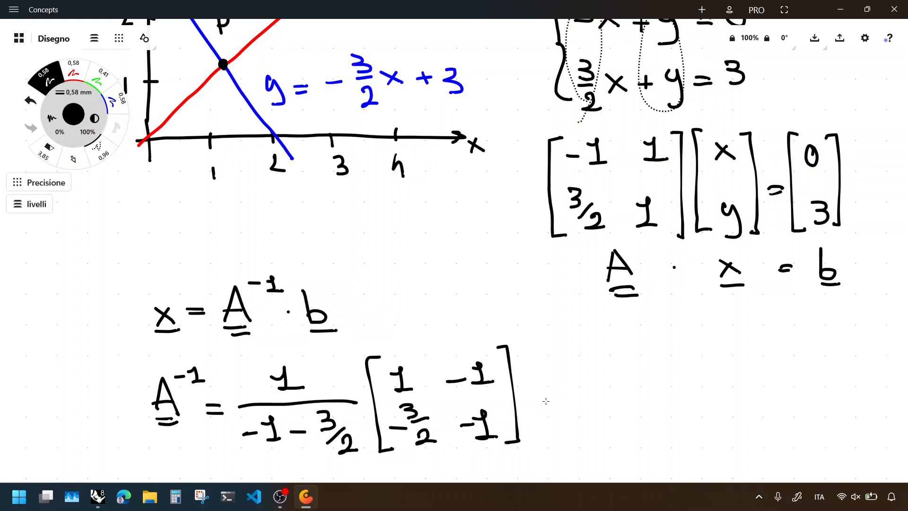
pyautogui.moveTo(528, 396); pyautogui.dragTo(545, 400)
pyautogui.scroll(-1, 616, 32)
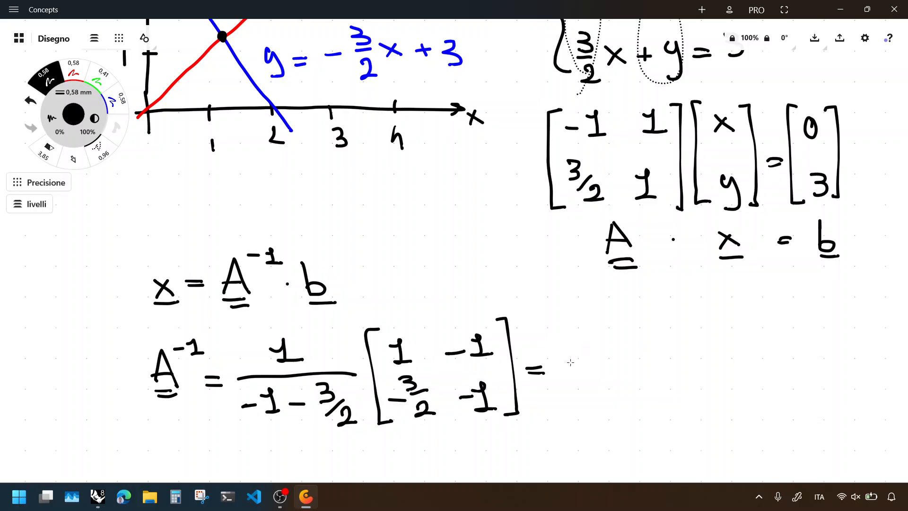
# Step: Write the inverse matrix as -2/5 times a matrix with rows 1, -1 and -3/2, -1
pyautogui.moveTo(554, 373)
pyautogui.mouseDown()
pyautogui.moveTo(603, 360)
pyautogui.moveTo(608, 369)
pyautogui.moveTo(589, 402)
pyautogui.mouseUp()
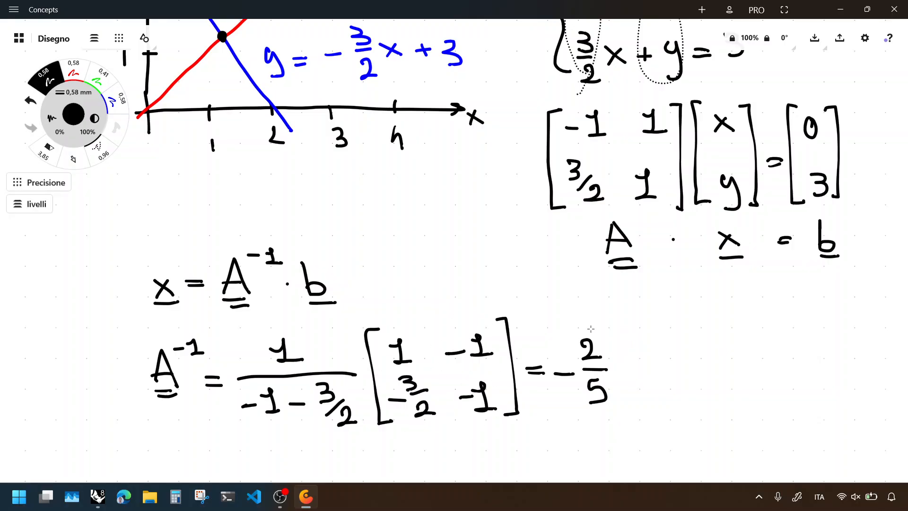
pyautogui.moveTo(627, 326)
pyautogui.mouseDown()
pyautogui.moveTo(619, 407)
pyautogui.moveTo(636, 411)
pyautogui.moveTo(646, 348)
pyautogui.moveTo(729, 341)
pyautogui.mouseUp()
pyautogui.moveTo(729, 335)
pyautogui.mouseDown()
pyautogui.moveTo(744, 326)
pyautogui.moveTo(743, 348)
pyautogui.mouseUp()
pyautogui.moveTo(731, 348); pyautogui.dragTo(754, 349)
pyautogui.moveTo(637, 389); pyautogui.dragTo(672, 394)
pyautogui.moveTo(661, 403)
pyautogui.mouseDown()
pyautogui.moveTo(662, 416)
pyautogui.moveTo(680, 419)
pyautogui.mouseUp()
pyautogui.moveTo(720, 393); pyautogui.dragTo(737, 396)
pyautogui.moveTo(738, 387)
pyautogui.mouseDown()
pyautogui.moveTo(745, 381)
pyautogui.moveTo(745, 401)
pyautogui.mouseUp()
pyautogui.moveTo(737, 402); pyautogui.dragTo(756, 403)
pyautogui.moveTo(756, 332); pyautogui.dragTo(779, 412)
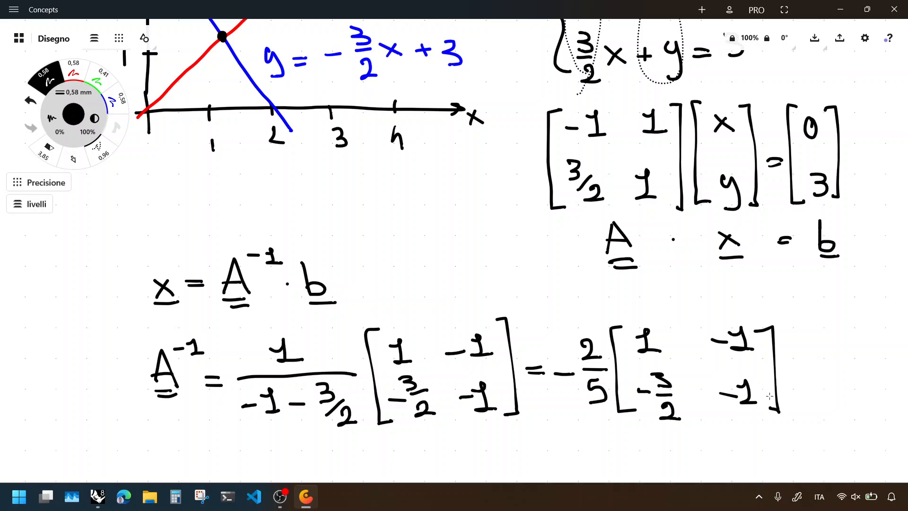
# Step: Continue the equation on a new line with a bracketed matrix whose first row is -2/5 and 2/5
pyautogui.scroll(-5, 551, 227)
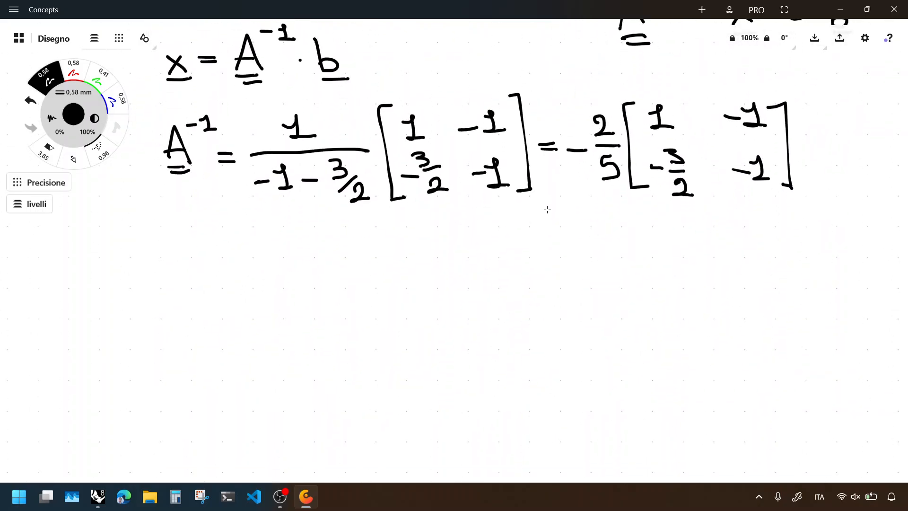
pyautogui.moveTo(803, 143); pyautogui.dragTo(817, 146)
pyautogui.moveTo(804, 153); pyautogui.dragTo(817, 155)
pyautogui.moveTo(264, 304); pyautogui.dragTo(284, 310)
pyautogui.moveTo(310, 258)
pyautogui.mouseDown()
pyautogui.moveTo(308, 317)
pyautogui.moveTo(321, 347)
pyautogui.mouseUp()
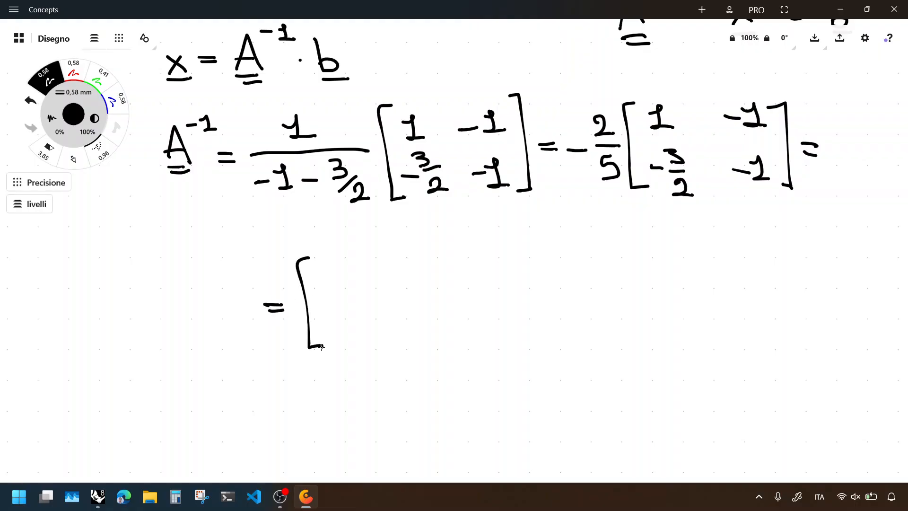
pyautogui.moveTo(316, 277)
pyautogui.mouseDown()
pyautogui.moveTo(354, 271)
pyautogui.moveTo(361, 261)
pyautogui.mouseUp()
pyautogui.moveTo(373, 260); pyautogui.dragTo(367, 286)
pyautogui.moveTo(411, 260); pyautogui.dragTo(449, 291)
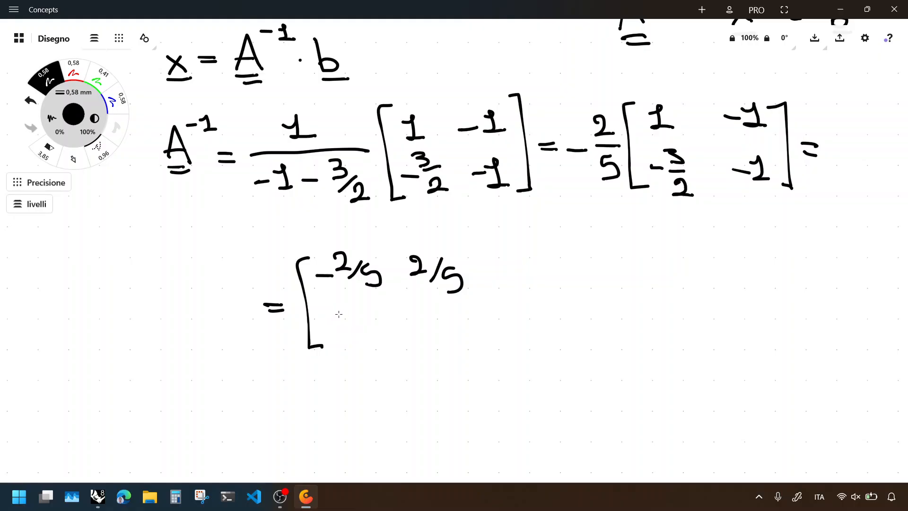
# Step: Write the matrix's second row as 3/5 and 2/5, and close its bracket
pyautogui.moveTo(335, 309); pyautogui.dragTo(336, 331)
pyautogui.moveTo(347, 341)
pyautogui.mouseDown()
pyautogui.moveTo(368, 319)
pyautogui.moveTo(381, 347)
pyautogui.moveTo(362, 353)
pyautogui.mouseUp()
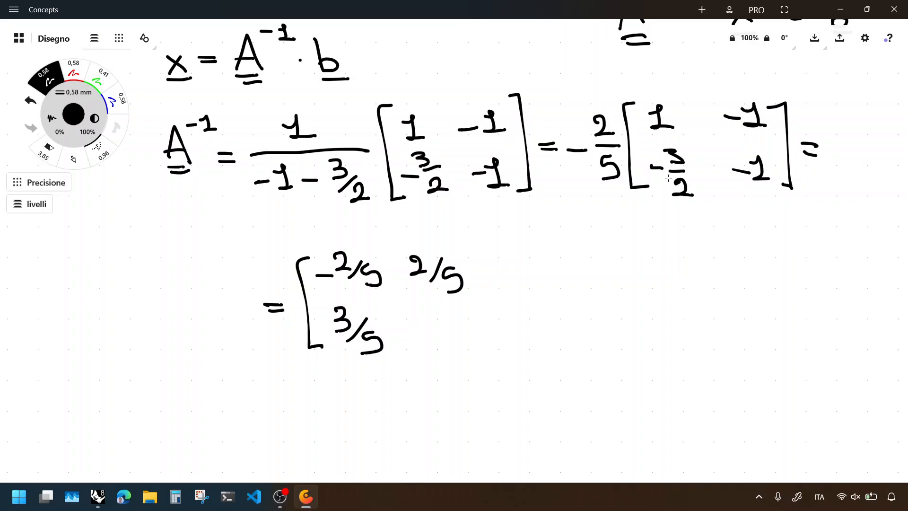
pyautogui.moveTo(417, 324); pyautogui.dragTo(429, 340)
pyautogui.moveTo(441, 322)
pyautogui.mouseDown()
pyautogui.moveTo(463, 332)
pyautogui.moveTo(449, 342)
pyautogui.mouseUp()
pyautogui.moveTo(469, 250)
pyautogui.mouseDown()
pyautogui.moveTo(492, 336)
pyautogui.moveTo(482, 345)
pyautogui.mouseUp()
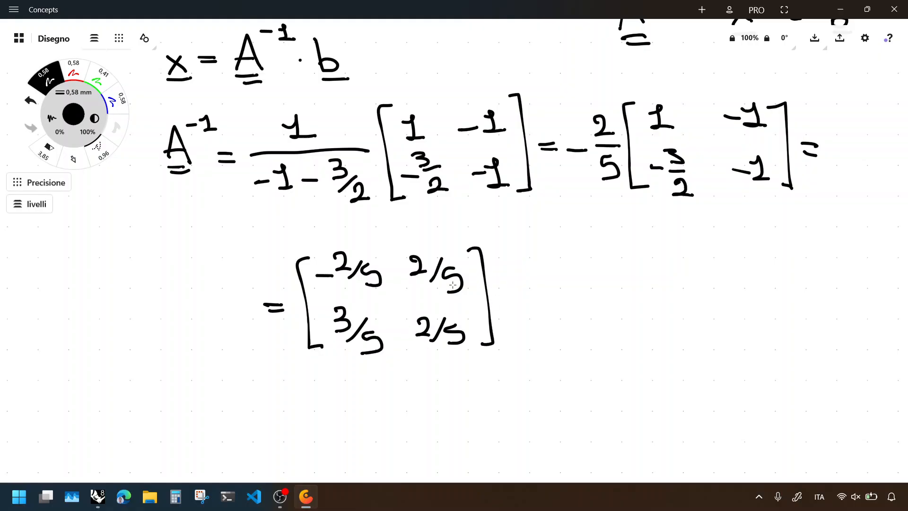
# Step: Label the multiplied-out matrix as equal to A⁻¹, and undo the label
pyautogui.moveTo(502, 299); pyautogui.dragTo(517, 300)
pyautogui.moveTo(510, 304); pyautogui.dragTo(551, 312)
pyautogui.moveTo(530, 304)
pyautogui.mouseDown()
pyautogui.moveTo(550, 302)
pyautogui.moveTo(549, 324)
pyautogui.mouseUp()
pyautogui.moveTo(548, 274); pyautogui.dragTo(566, 280)
pyautogui.moveTo(560, 280); pyautogui.dragTo(577, 277)
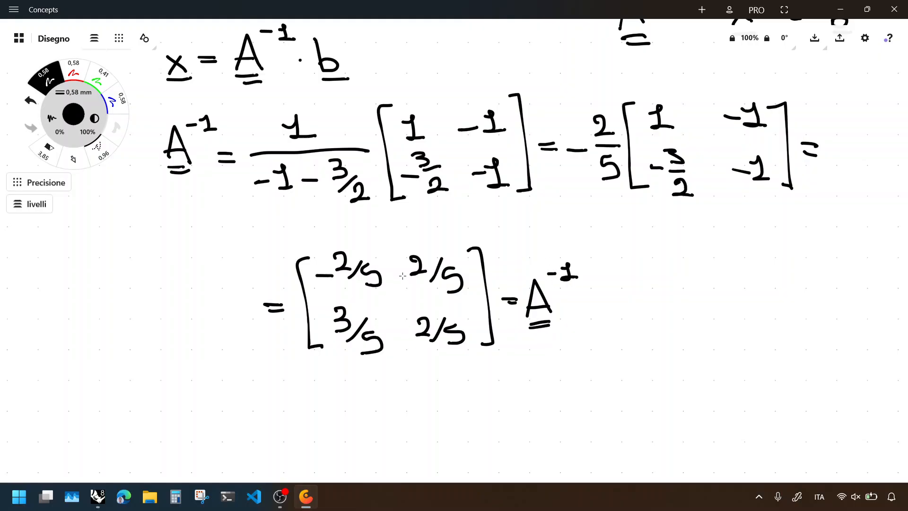
pyautogui.hotkey('ctrl', 'z')
pyautogui.hotkey('ctrl', 'z')
pyautogui.hotkey('ctrl', 'z')
pyautogui.hotkey('ctrl', 'z')
pyautogui.hotkey('ctrl', 'z')
pyautogui.hotkey('ctrl', 'z')
pyautogui.hotkey('ctrl', 'z')
pyautogui.hotkey('ctrl', 'z')
pyautogui.hotkey('ctrl', 'z')
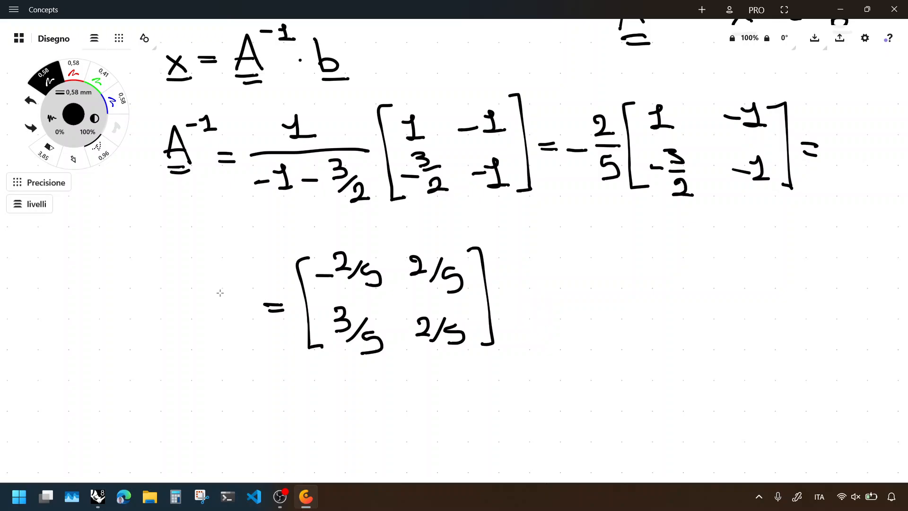
# Step: Multiply the inverse matrix by the bracketed column vector with entries 0 and 3
pyautogui.moveTo(502, 246)
pyautogui.mouseDown()
pyautogui.moveTo(515, 351)
pyautogui.moveTo(523, 351)
pyautogui.mouseUp()
pyautogui.moveTo(537, 253)
pyautogui.mouseDown()
pyautogui.moveTo(543, 265)
pyautogui.moveTo(531, 258)
pyautogui.mouseUp()
pyautogui.moveTo(532, 321)
pyautogui.mouseDown()
pyautogui.moveTo(548, 326)
pyautogui.moveTo(534, 343)
pyautogui.mouseUp()
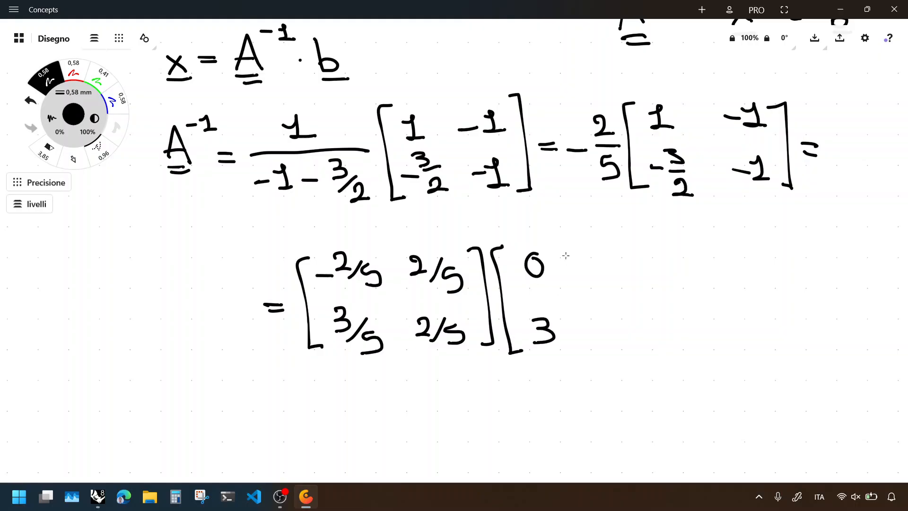
pyautogui.moveTo(556, 244)
pyautogui.mouseDown()
pyautogui.moveTo(586, 337)
pyautogui.moveTo(573, 340)
pyautogui.mouseUp()
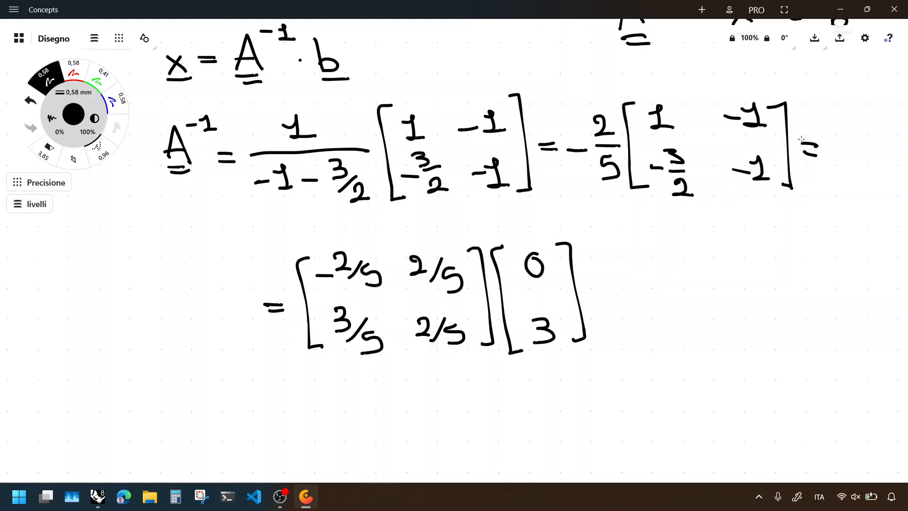
# Step: Add an equals sign and a bracketed product vector with the first row -2/5 · 0 + 2/5 · 3
pyautogui.moveTo(780, 156)
pyautogui.mouseDown(button='middle')
pyautogui.moveTo(504, 317)
pyautogui.moveTo(624, 189)
pyautogui.moveTo(702, 130)
pyautogui.mouseUp(button='middle')
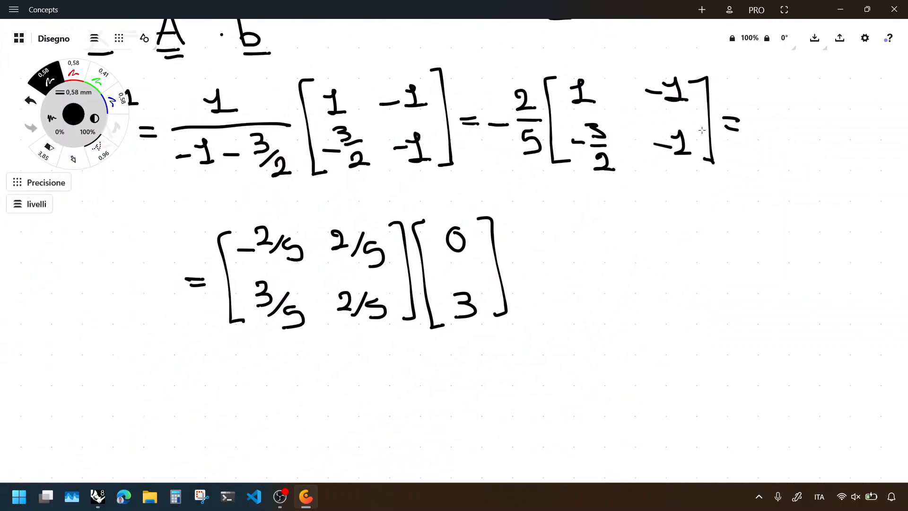
pyautogui.moveTo(507, 273); pyautogui.dragTo(529, 281)
pyautogui.moveTo(551, 218); pyautogui.dragTo(561, 333)
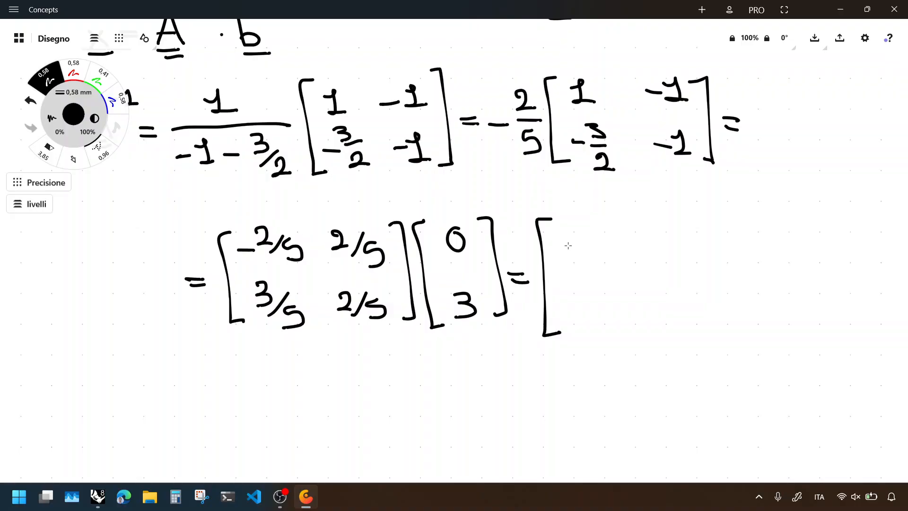
pyautogui.moveTo(558, 241); pyautogui.dragTo(592, 233)
pyautogui.moveTo(600, 226)
pyautogui.mouseDown()
pyautogui.moveTo(588, 246)
pyautogui.moveTo(604, 254)
pyautogui.mouseUp()
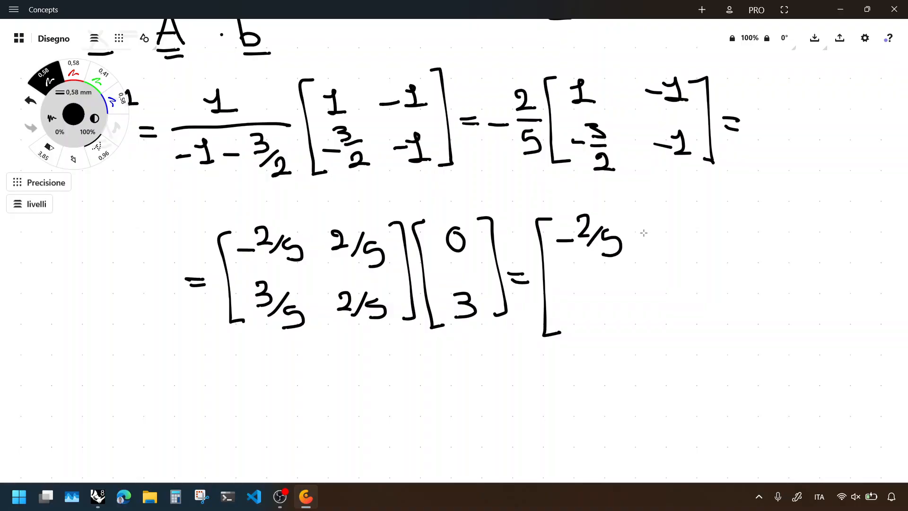
pyautogui.click(634, 233)
pyautogui.moveTo(653, 226); pyautogui.dragTo(681, 244)
pyautogui.moveTo(674, 239); pyautogui.dragTo(719, 227)
pyautogui.moveTo(736, 216)
pyautogui.mouseDown()
pyautogui.moveTo(719, 240)
pyautogui.moveTo(727, 251)
pyautogui.mouseUp()
pyautogui.click(765, 234)
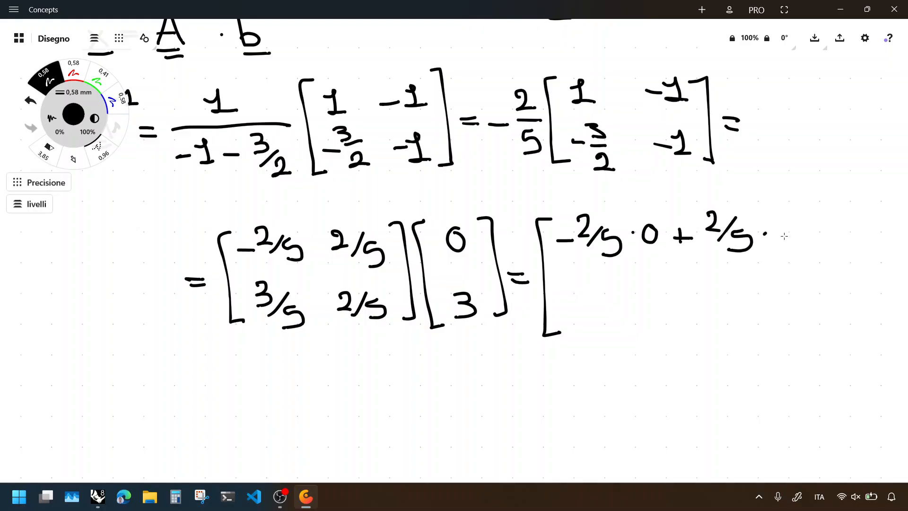
pyautogui.moveTo(777, 218)
pyautogui.mouseDown()
pyautogui.moveTo(793, 230)
pyautogui.moveTo(777, 241)
pyautogui.mouseUp()
pyautogui.moveTo(798, 208)
pyautogui.mouseDown()
pyautogui.moveTo(813, 333)
pyautogui.moveTo(803, 334)
pyautogui.mouseUp()
# Step: Write the product's second row as 3/5 · 0 + 2/5 · 3, followed by an equals sign after the bracket
pyautogui.moveTo(560, 279)
pyautogui.mouseDown()
pyautogui.moveTo(575, 308)
pyautogui.moveTo(591, 316)
pyautogui.mouseUp()
pyautogui.click(620, 299)
pyautogui.moveTo(642, 287)
pyautogui.mouseDown()
pyautogui.moveTo(692, 310)
pyautogui.moveTo(727, 292)
pyautogui.moveTo(727, 308)
pyautogui.mouseUp()
pyautogui.moveTo(757, 298); pyautogui.dragTo(739, 324)
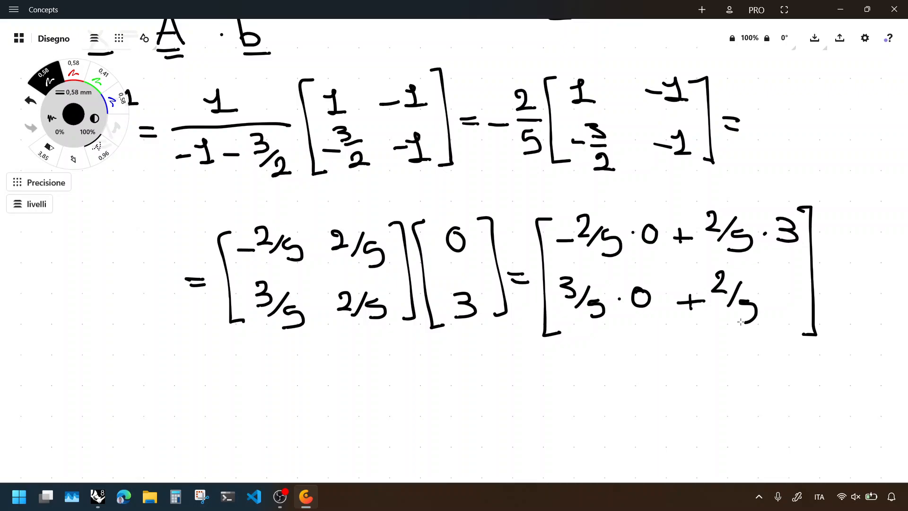
pyautogui.click(769, 298)
pyautogui.moveTo(780, 282); pyautogui.dragTo(788, 303)
pyautogui.moveTo(826, 271)
pyautogui.mouseDown()
pyautogui.moveTo(841, 271)
pyautogui.moveTo(843, 282)
pyautogui.mouseUp()
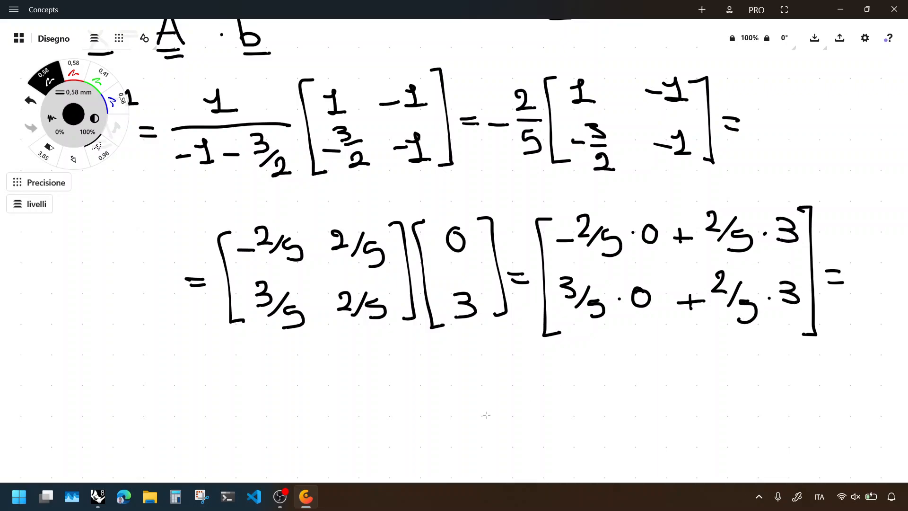
# Step: Write the simplified result on a new line as the column vector with entries 6/5 and 6/5
pyautogui.moveTo(497, 410); pyautogui.dragTo(511, 409)
pyautogui.moveTo(497, 417); pyautogui.dragTo(511, 415)
pyautogui.moveTo(535, 364)
pyautogui.mouseDown()
pyautogui.moveTo(526, 383)
pyautogui.moveTo(549, 452)
pyautogui.mouseUp()
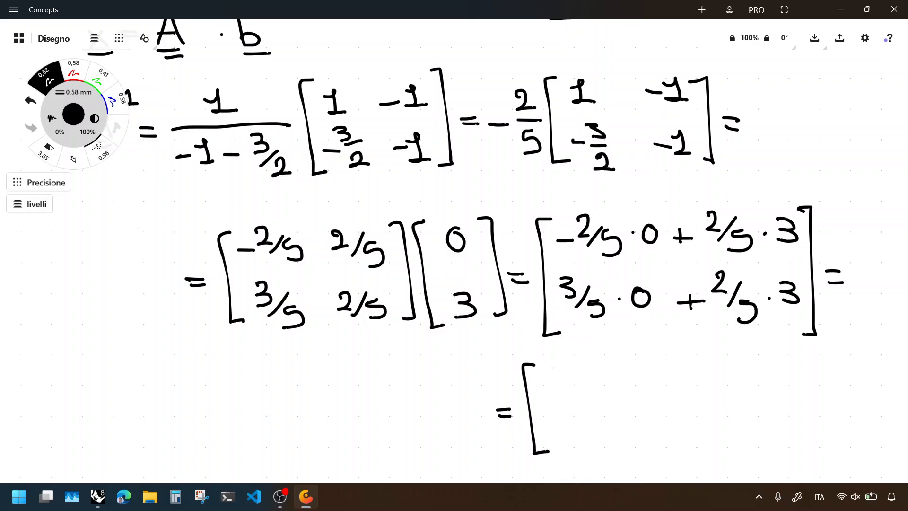
pyautogui.moveTo(548, 363); pyautogui.dragTo(564, 371)
pyautogui.moveTo(564, 370); pyautogui.dragTo(556, 382)
pyautogui.hotkey('ctrl', 'z')
pyautogui.moveTo(587, 374)
pyautogui.mouseDown()
pyautogui.moveTo(564, 397)
pyautogui.moveTo(595, 396)
pyautogui.moveTo(559, 432)
pyautogui.moveTo(563, 424)
pyautogui.mouseUp()
pyautogui.moveTo(587, 420)
pyautogui.mouseDown()
pyautogui.moveTo(570, 442)
pyautogui.moveTo(585, 447)
pyautogui.mouseUp()
pyautogui.moveTo(598, 368)
pyautogui.mouseDown()
pyautogui.moveTo(625, 437)
pyautogui.moveTo(617, 442)
pyautogui.mouseUp()
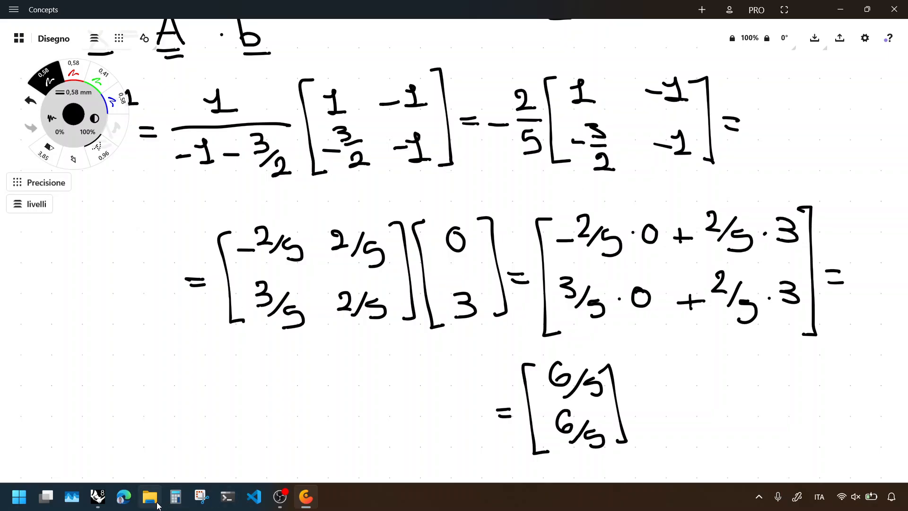
# Step: Open Calculator, divide 6 by 5, and close it to return to the drawing
pyautogui.click(176, 496)
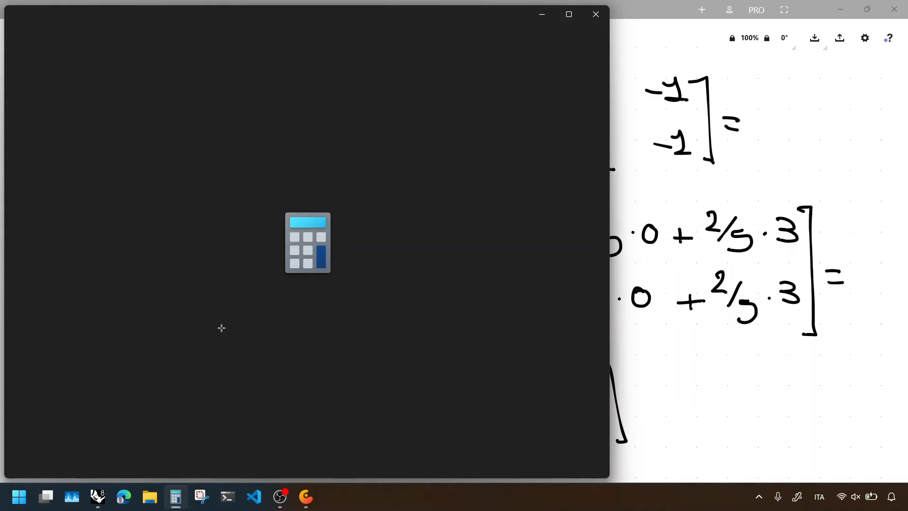
pyautogui.click(222, 329)
pyautogui.write('%')
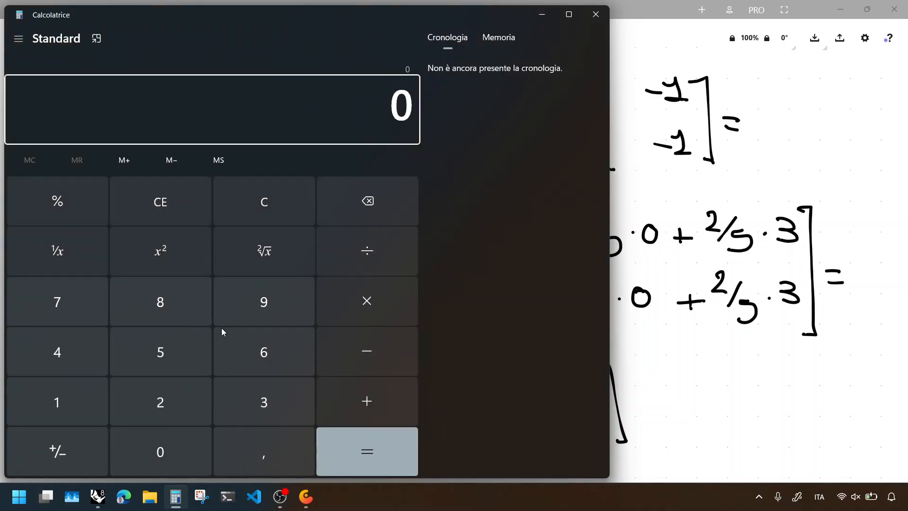
pyautogui.click(221, 328)
pyautogui.press('Escape')
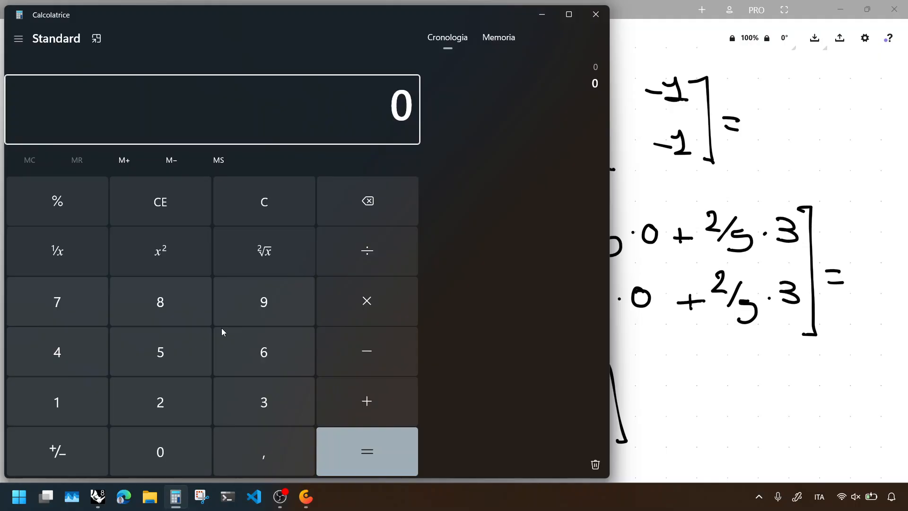
pyautogui.click(221, 328)
pyautogui.write('/5')
pyautogui.press('Return')
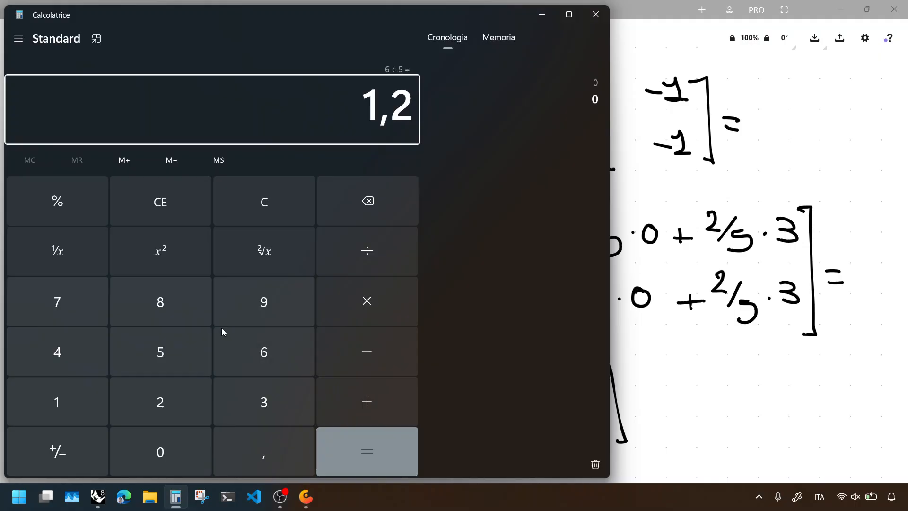
pyautogui.click(596, 15)
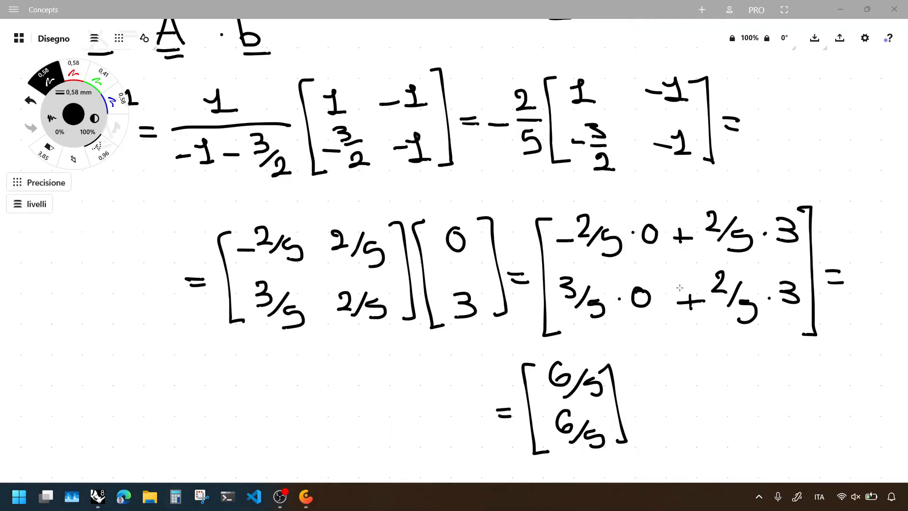
# Step: Extend the result with an equals sign and the decimal column vector with entries 1.2 and 1.2
pyautogui.moveTo(633, 412); pyautogui.dragTo(646, 411)
pyautogui.moveTo(633, 419); pyautogui.dragTo(646, 419)
pyautogui.moveTo(672, 363)
pyautogui.mouseDown()
pyautogui.moveTo(663, 446)
pyautogui.moveTo(679, 446)
pyautogui.mouseUp()
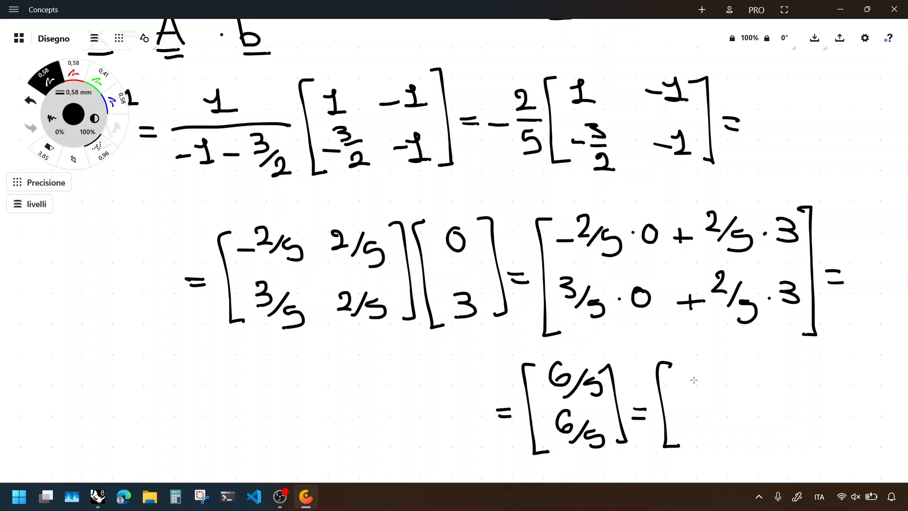
pyautogui.moveTo(684, 379)
pyautogui.mouseDown()
pyautogui.moveTo(701, 393)
pyautogui.moveTo(734, 389)
pyautogui.mouseUp()
pyautogui.moveTo(677, 423)
pyautogui.mouseDown()
pyautogui.moveTo(692, 415)
pyautogui.moveTo(705, 439)
pyautogui.moveTo(738, 436)
pyautogui.mouseUp()
pyautogui.click(709, 438)
pyautogui.moveTo(740, 364)
pyautogui.mouseDown()
pyautogui.moveTo(754, 438)
pyautogui.moveTo(740, 436)
pyautogui.mouseUp()
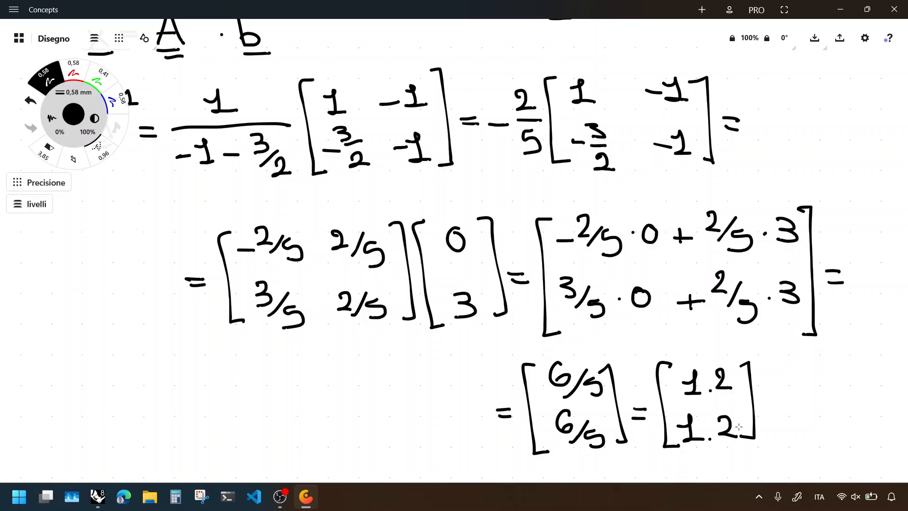
# Step: Draw dotted projection lines from intersection point P to the x and y axes of the graph
pyautogui.scroll(15, 454, 41)
pyautogui.hscroll(-4, 455, 41)
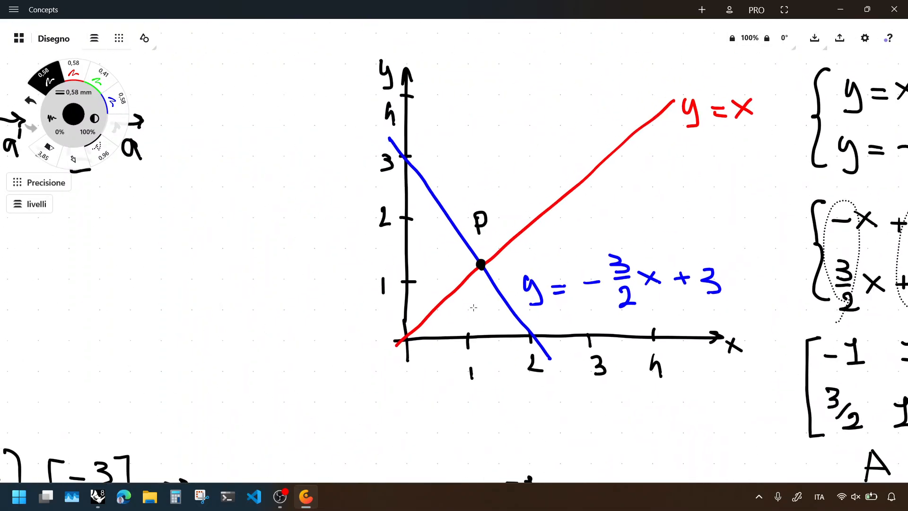
pyautogui.click(99, 150)
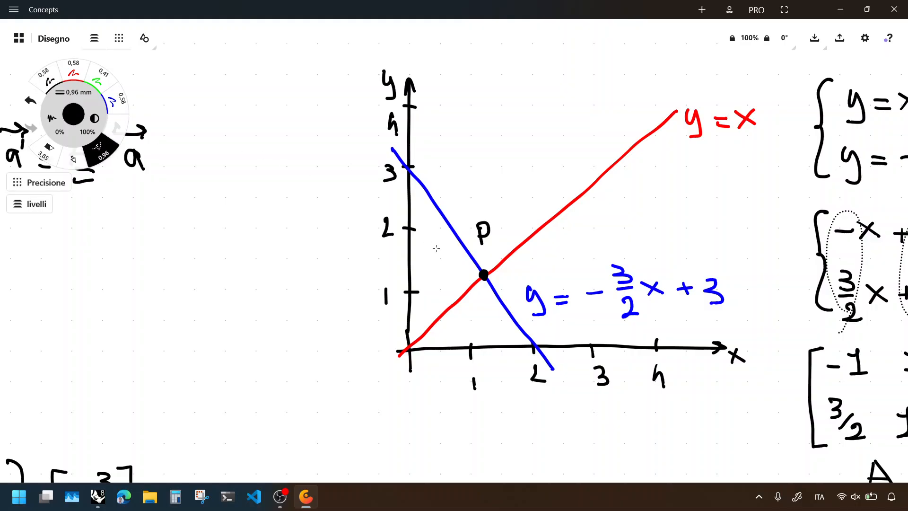
pyautogui.moveTo(483, 258)
pyautogui.mouseDown()
pyautogui.moveTo(492, 364)
pyautogui.moveTo(487, 275)
pyautogui.moveTo(386, 274)
pyautogui.mouseUp()
# Step: Label the ends of P's projection lines on both axes with 1.2, using the black pen
pyautogui.click(73, 71)
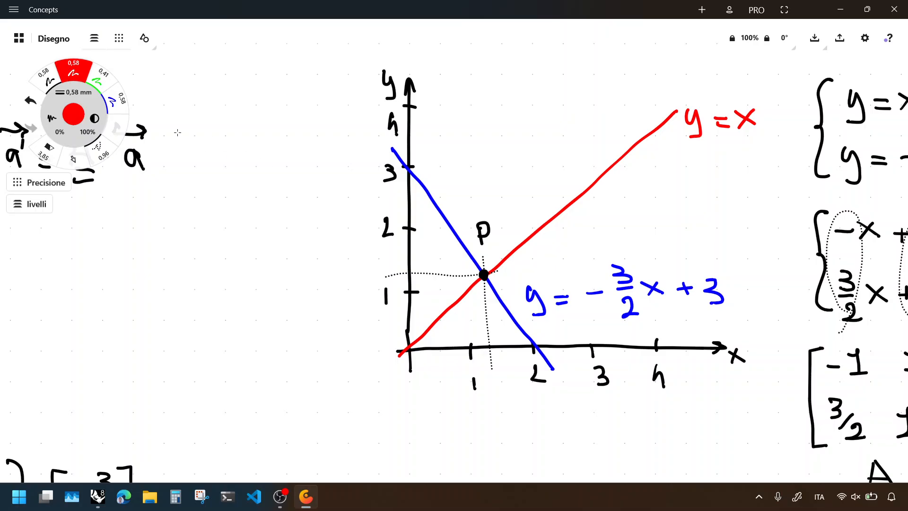
pyautogui.click(42, 74)
pyautogui.moveTo(487, 391); pyautogui.dragTo(503, 403)
pyautogui.moveTo(507, 384); pyautogui.dragTo(520, 397)
pyautogui.moveTo(345, 267); pyautogui.dragTo(353, 283)
pyautogui.moveTo(360, 277); pyautogui.dragTo(379, 278)
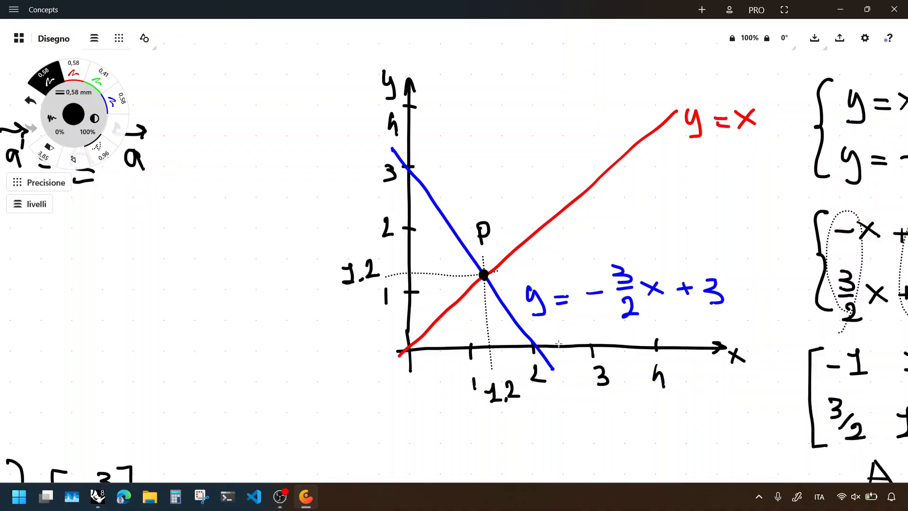
# Step: Switch to Grasshopper in Rhino 8, maximize its window, and bring up an empty area of the canvas
pyautogui.moveTo(806, 320)
pyautogui.mouseDown(button='middle')
pyautogui.moveTo(591, 294)
pyautogui.moveTo(533, 215)
pyautogui.moveTo(645, 189)
pyautogui.mouseUp(button='middle')
pyautogui.moveTo(522, 200); pyautogui.dragTo(492, 211, button='middle')
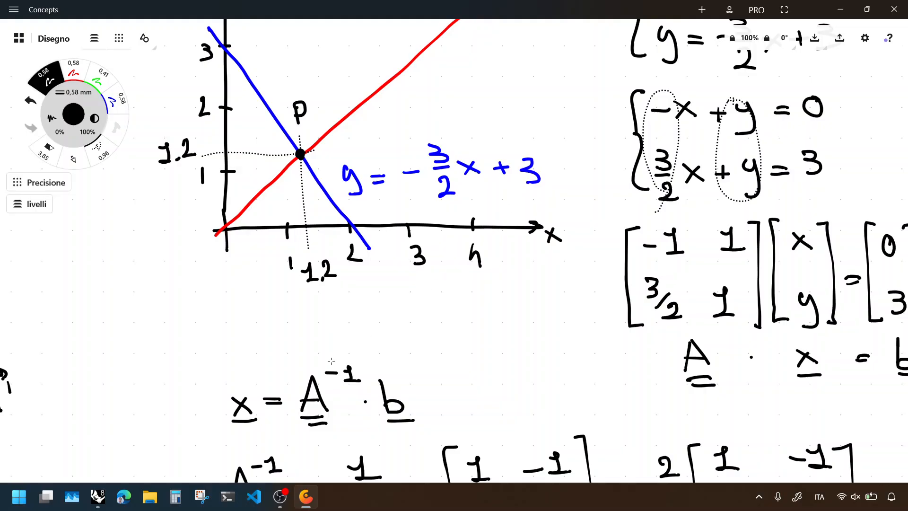
pyautogui.click(98, 497)
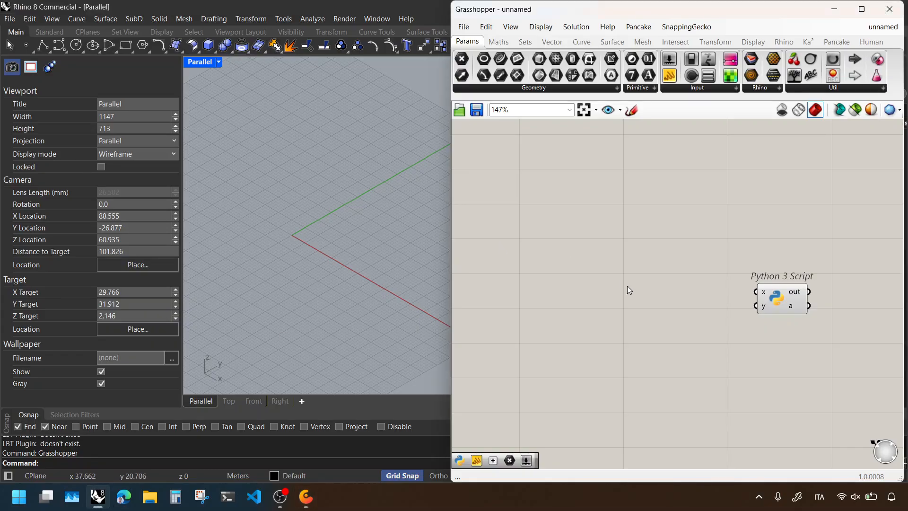
pyautogui.moveTo(628, 290); pyautogui.dragTo(608, 277, button='right')
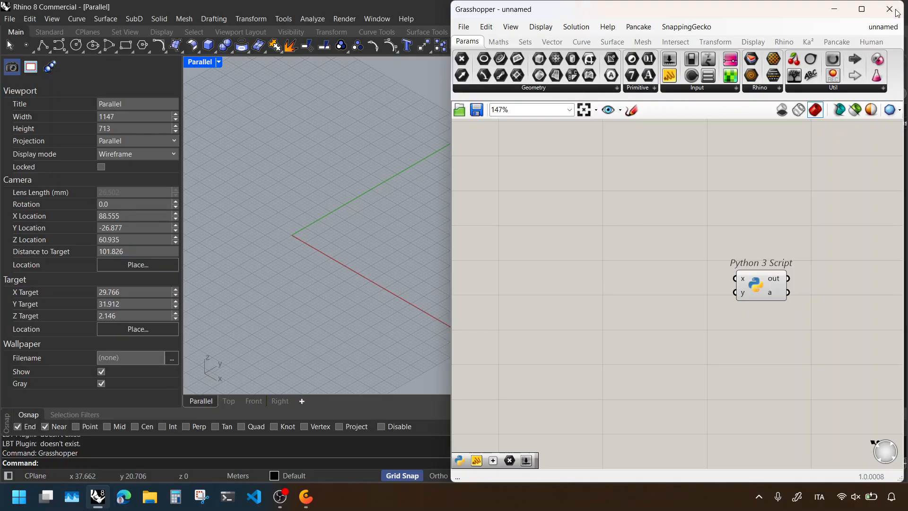
pyautogui.click(862, 8)
pyautogui.moveTo(110, 272); pyautogui.dragTo(85, 262, button='right')
pyautogui.click(209, 259)
pyautogui.moveTo(211, 264); pyautogui.dragTo(576, 268, button='right')
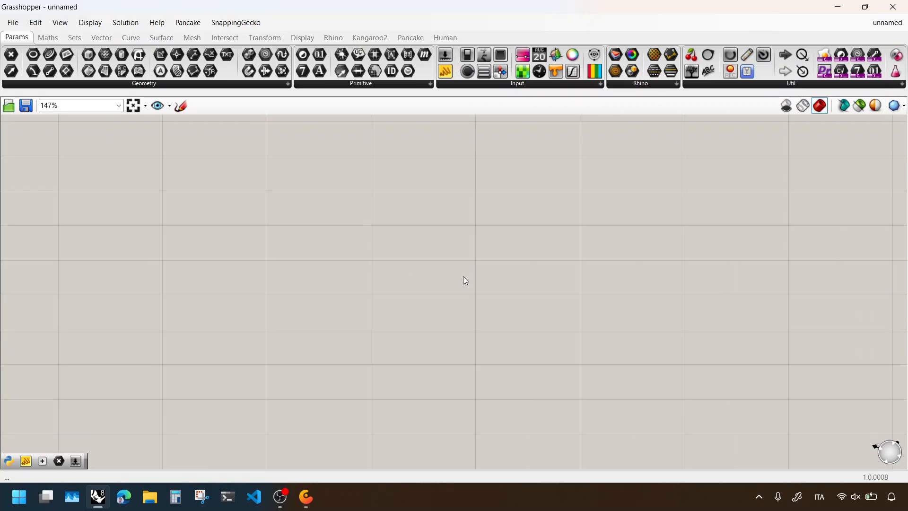
pyautogui.scroll(4, 286, 258)
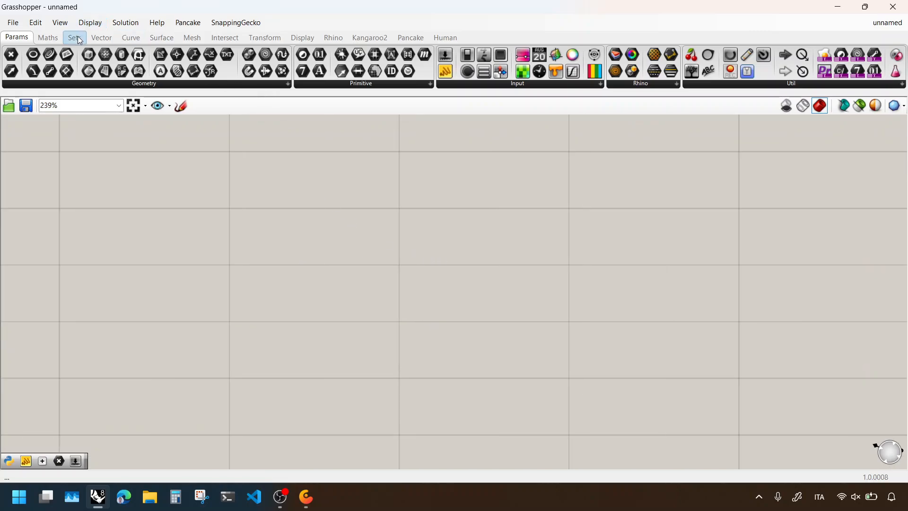
# Step: Place a Construct Matrix component on the empty canvas
pyautogui.click(43, 39)
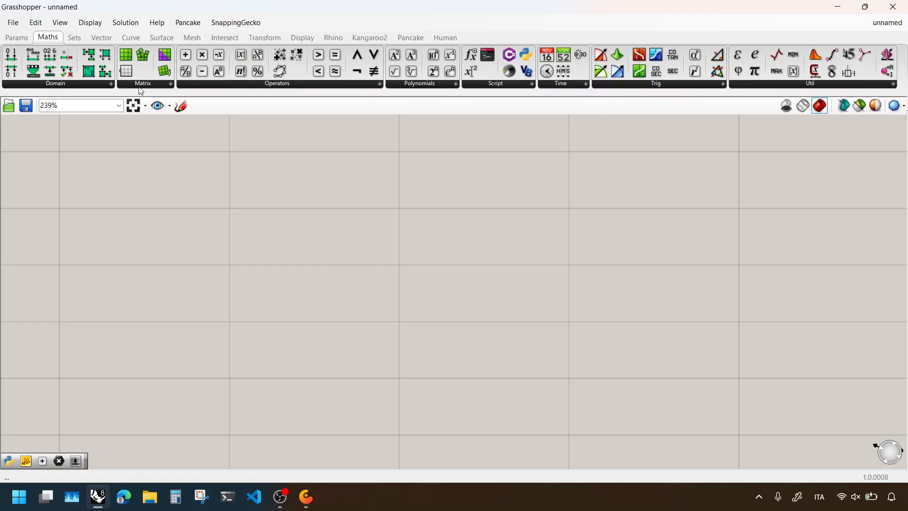
pyautogui.click(142, 85)
pyautogui.moveTo(142, 105); pyautogui.dragTo(328, 259)
pyautogui.moveTo(446, 285); pyautogui.dragTo(461, 264)
pyautogui.click(236, 248)
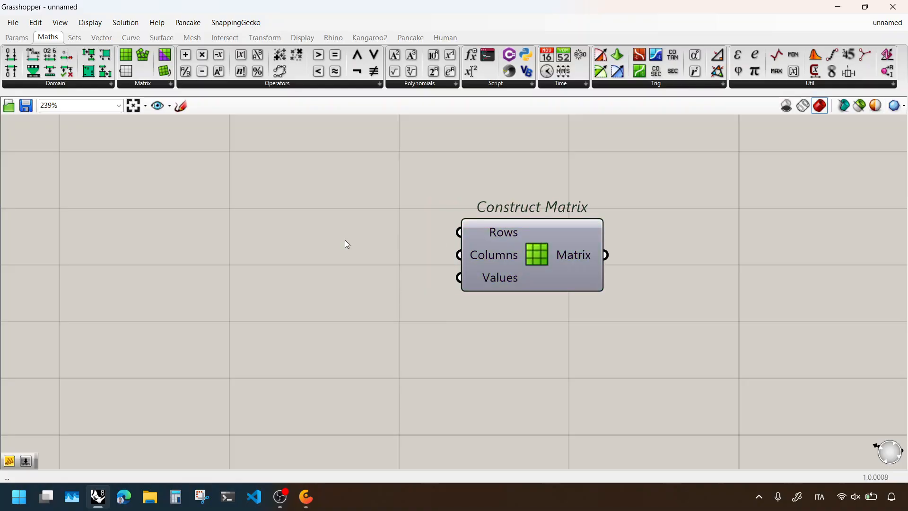
# Step: Add a number slider set to 2 and wire it to both the Rows and Columns inputs of Construct Matrix
pyautogui.press('F4')
pyautogui.press('Escape')
pyautogui.doubleClick(391, 297)
pyautogui.write('2')
pyautogui.press('Return')
pyautogui.moveTo(392, 297); pyautogui.dragTo(176, 214)
pyautogui.moveTo(356, 207); pyautogui.dragTo(348, 239)
# Step: Add a panel below the number slider and turn off its Multiline Data option
pyautogui.doubleClick(348, 253)
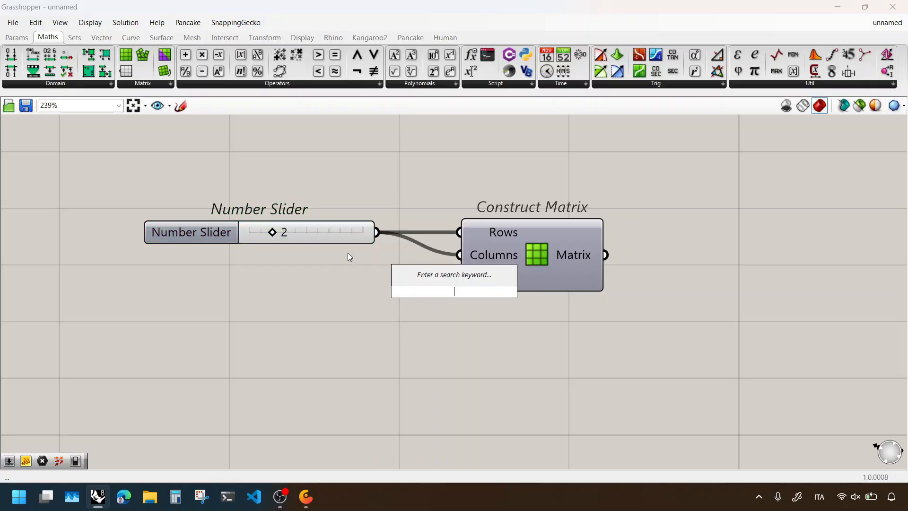
pyautogui.write('panel')
pyautogui.press('Return')
pyautogui.moveTo(379, 272); pyautogui.dragTo(146, 378)
pyautogui.rightClick(162, 379)
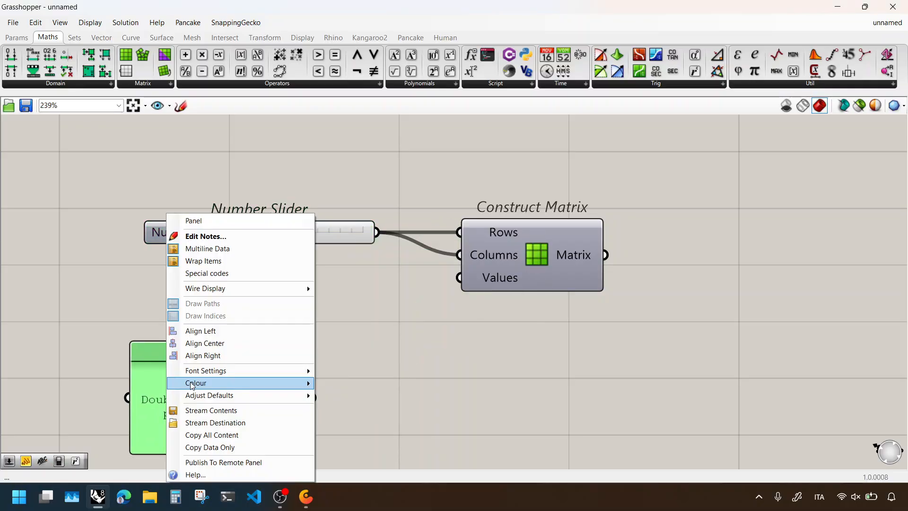
pyautogui.click(228, 249)
pyautogui.moveTo(279, 363); pyautogui.dragTo(294, 333)
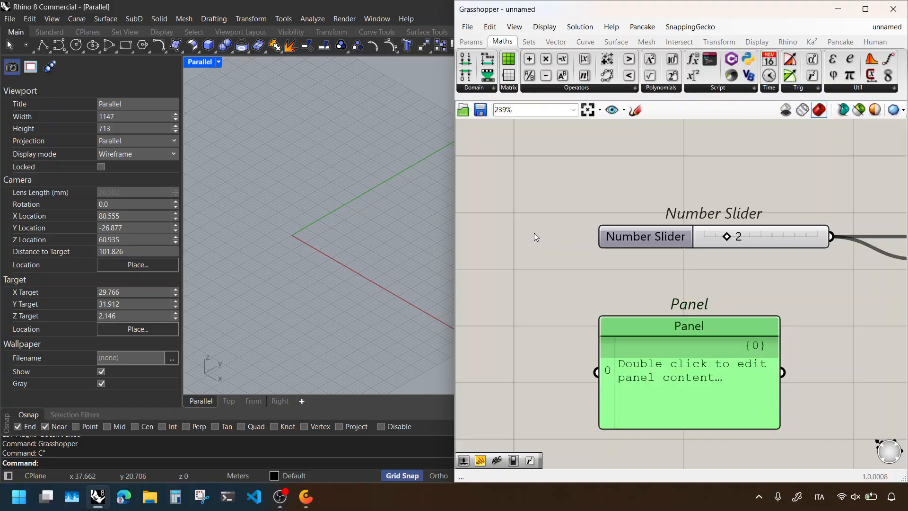
# Step: Arrange the Concepts drawing side by side with Grasshopper and show the handwritten A · x = b matrix equation
pyautogui.click(535, 233)
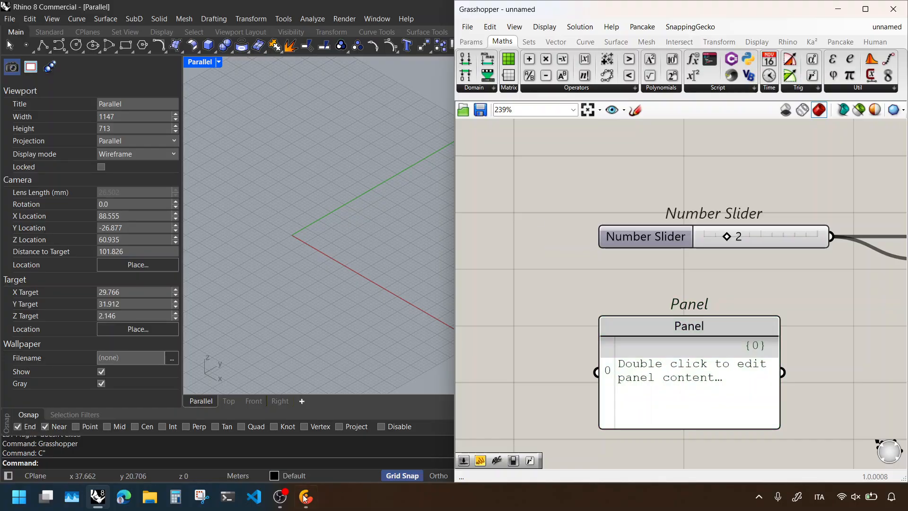
pyautogui.click(306, 497)
pyautogui.moveTo(493, 14); pyautogui.dragTo(1, 141)
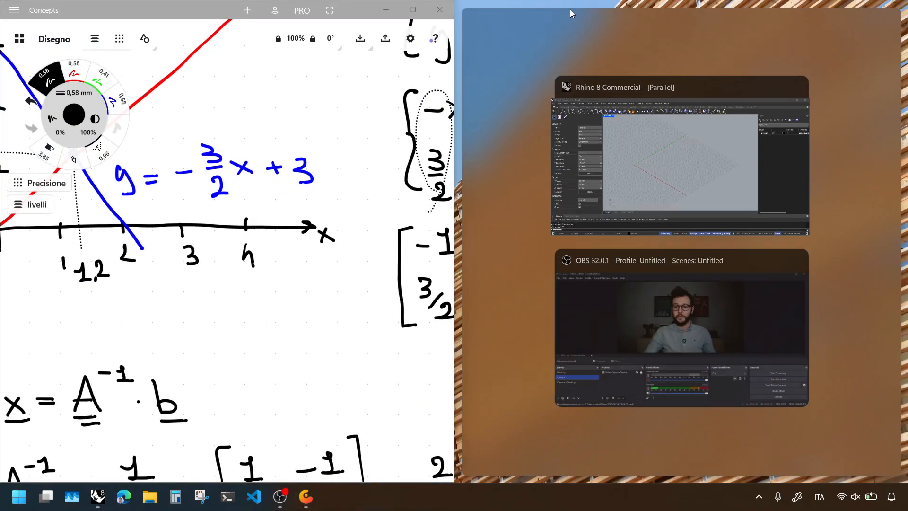
pyautogui.click(570, 14)
pyautogui.click(512, 10)
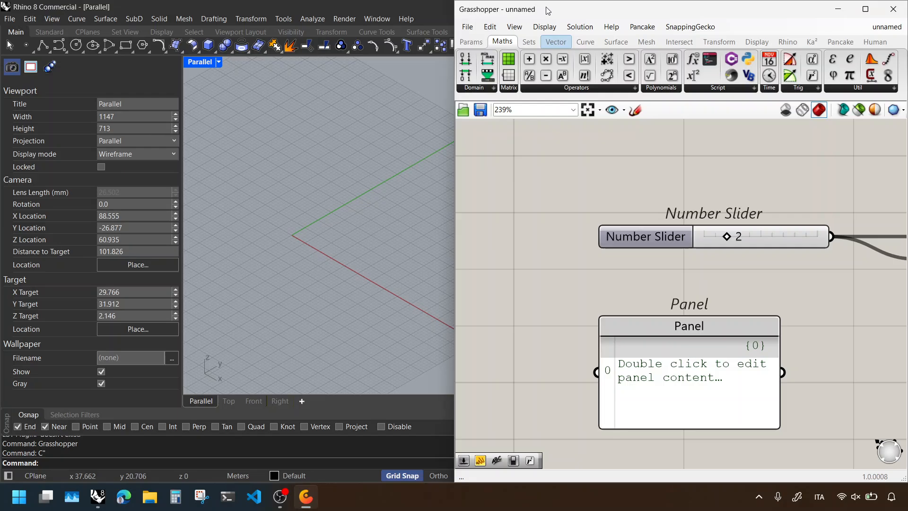
pyautogui.doubleClick(358, 8)
pyautogui.moveTo(734, 87); pyautogui.dragTo(907, 116)
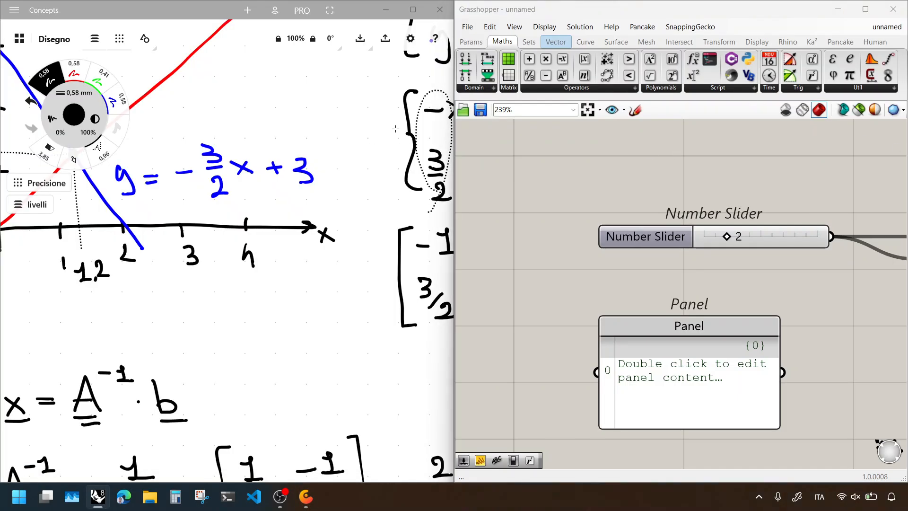
pyautogui.moveTo(372, 184); pyautogui.dragTo(344, 177, button='middle')
pyautogui.hscroll(8, 344, 178)
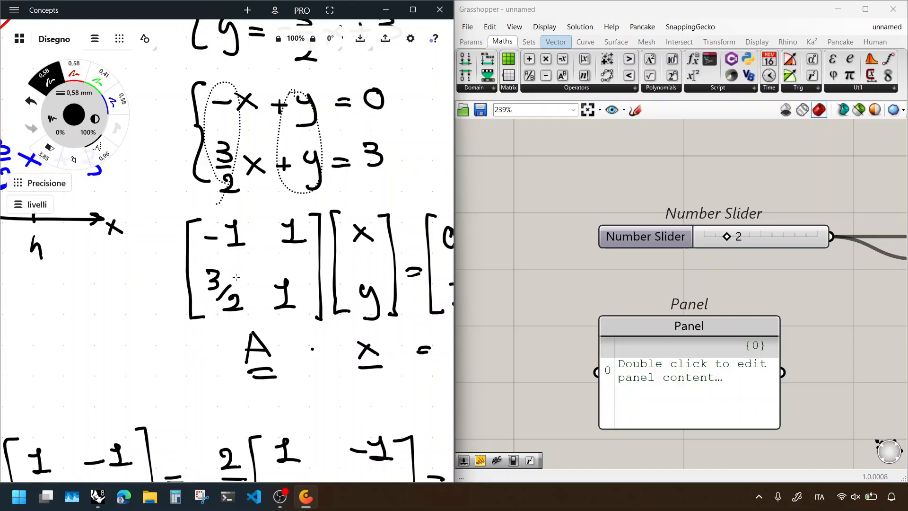
# Step: Enter -1, 1, 1.5 and 1 on separate panel lines and wire the panel to Construct Matrix's Values input
pyautogui.doubleClick(675, 406)
pyautogui.press('BackSpace')
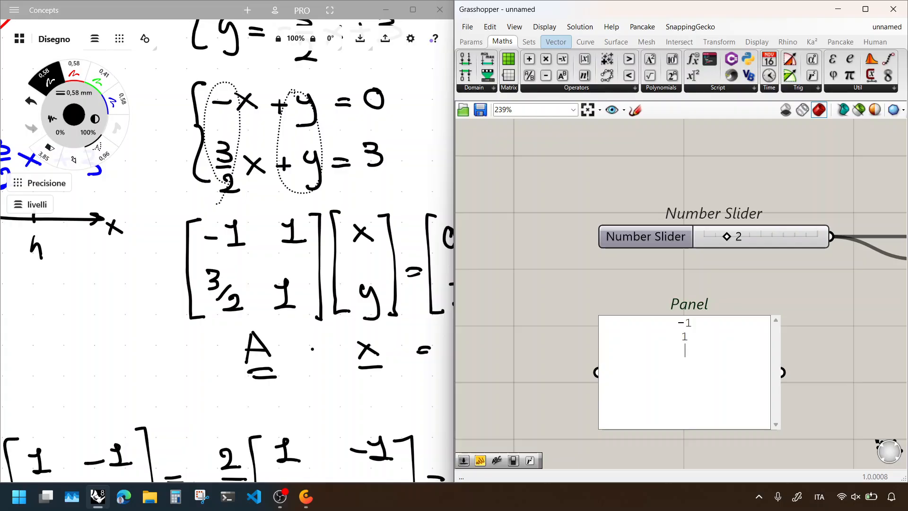
pyautogui.write('1.5')
pyautogui.click(731, 298)
pyautogui.moveTo(833, 323); pyautogui.dragTo(681, 304, button='right')
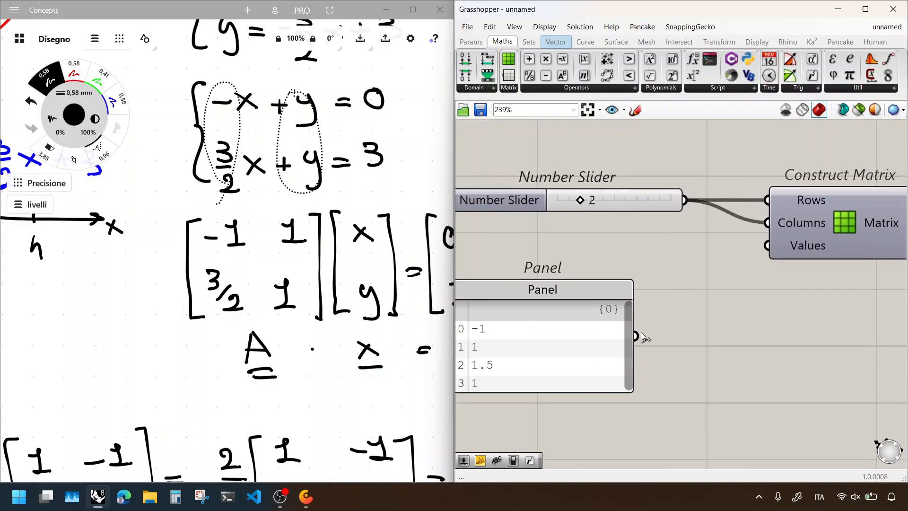
pyautogui.moveTo(636, 336); pyautogui.dragTo(767, 245)
pyautogui.scroll(-2, 731, 284)
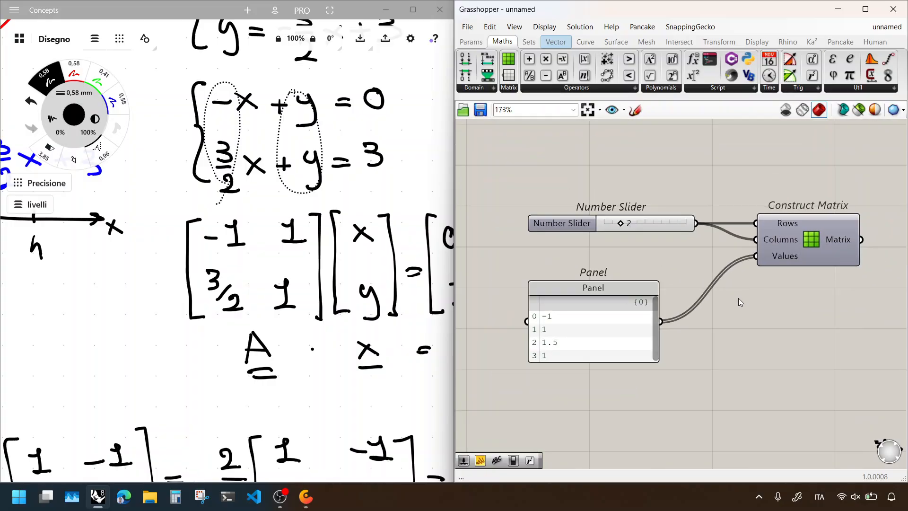
# Step: Add a Display Matrix component beside Construct Matrix and feed it the constructed matrix
pyautogui.click(509, 88)
pyautogui.click(525, 119)
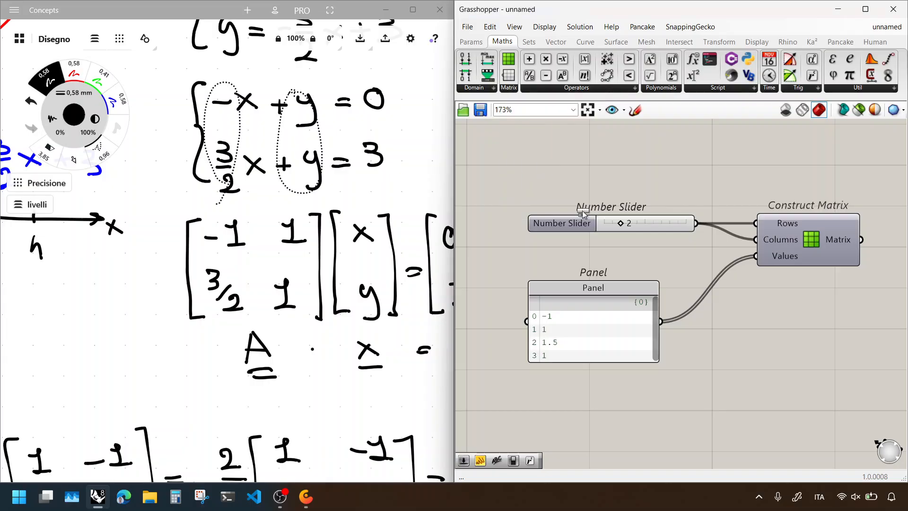
pyautogui.click(800, 345)
pyautogui.moveTo(815, 349); pyautogui.dragTo(664, 342, button='right')
pyautogui.moveTo(620, 345); pyautogui.dragTo(820, 233)
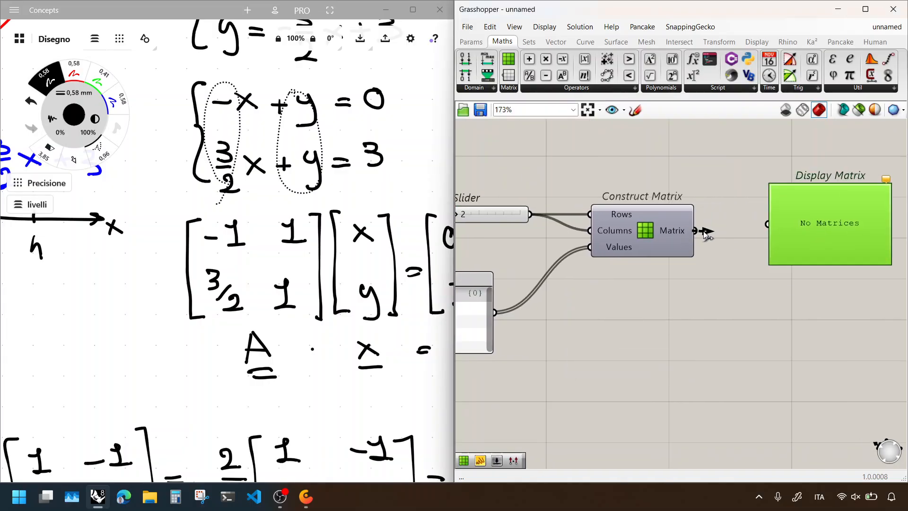
pyautogui.moveTo(704, 233); pyautogui.dragTo(776, 223)
pyautogui.click(745, 316)
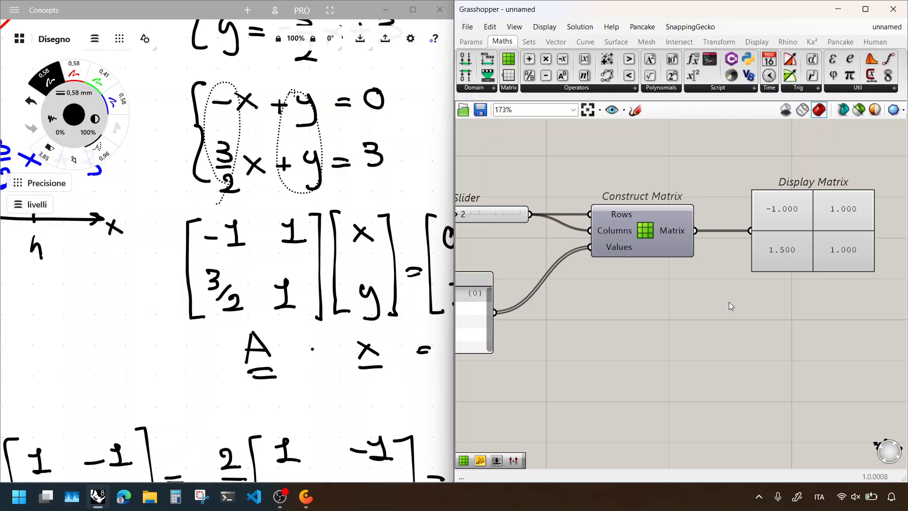
pyautogui.scroll(-2, 731, 305)
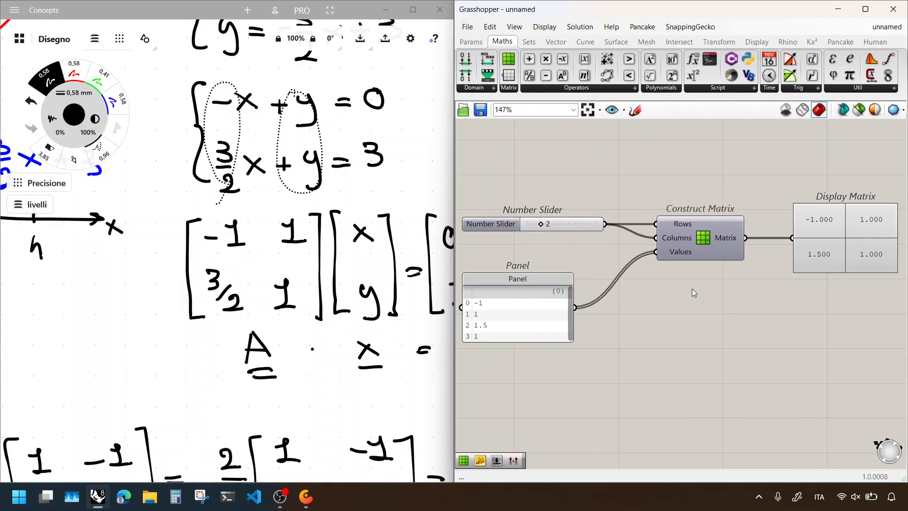
pyautogui.moveTo(366, 254); pyautogui.dragTo(296, 251, button='right')
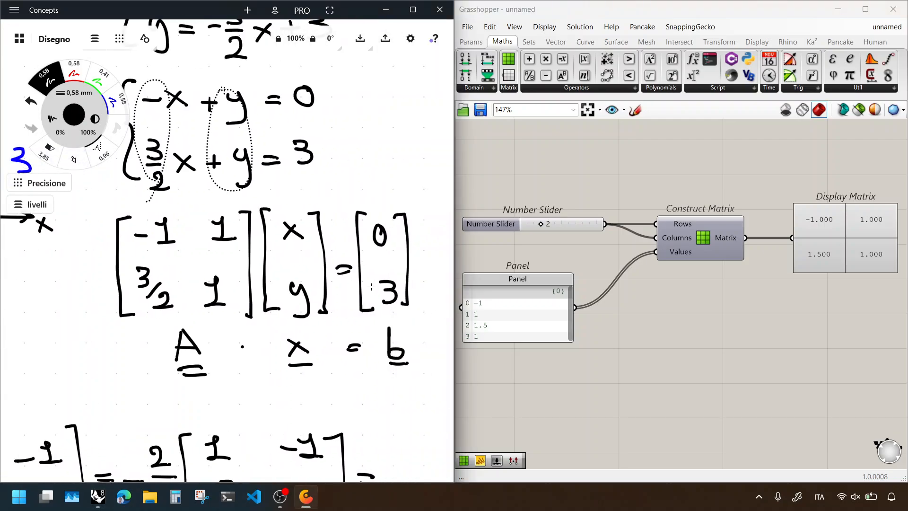
pyautogui.middleClick(614, 298)
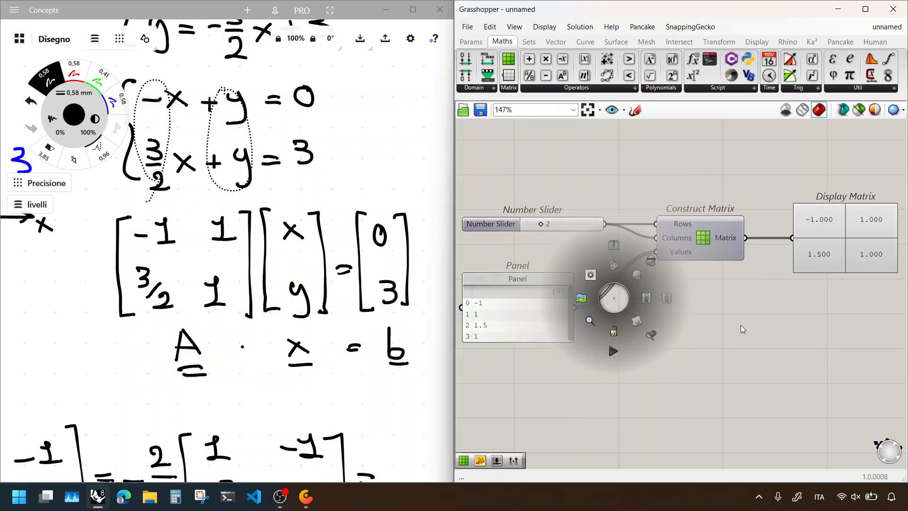
pyautogui.rightClick(758, 303)
pyautogui.click(665, 328)
pyautogui.doubleClick(683, 349)
pyautogui.write('xy')
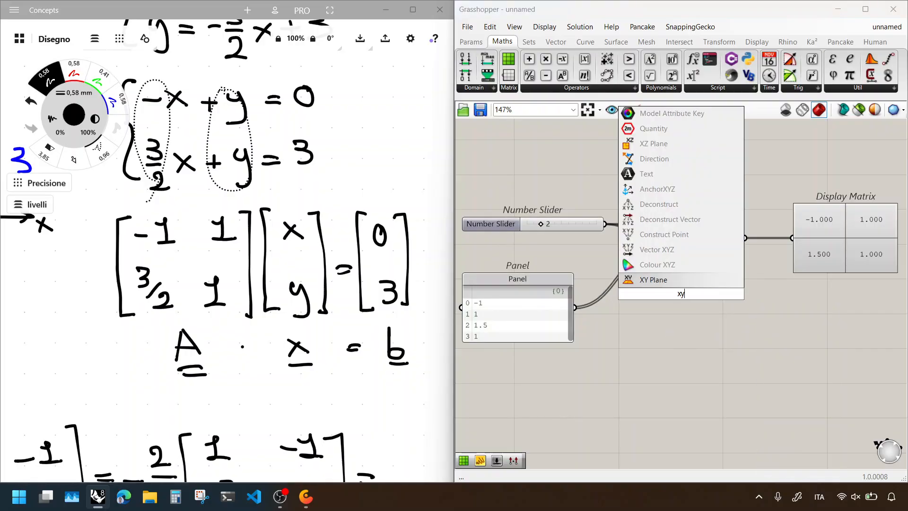
pyautogui.write('z')
pyautogui.press('Up')
pyautogui.press('Return')
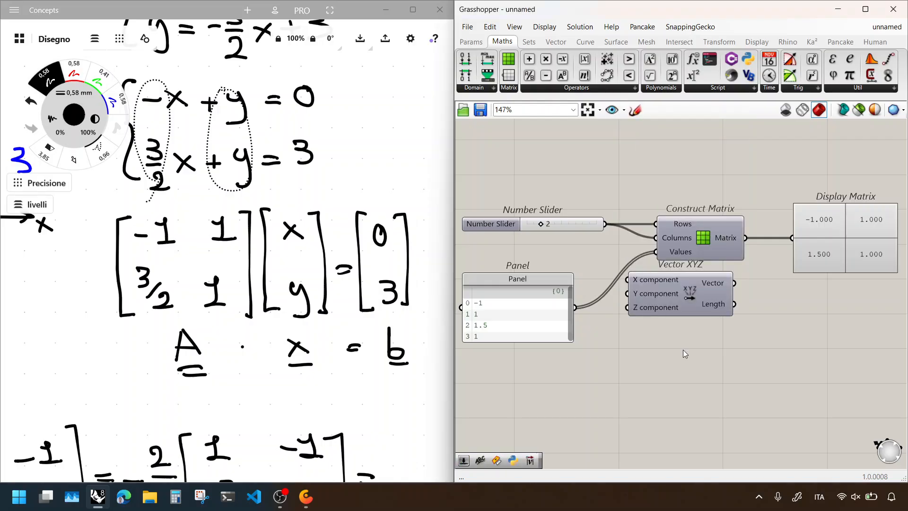
pyautogui.moveTo(701, 308); pyautogui.dragTo(712, 363)
pyautogui.press('Delete')
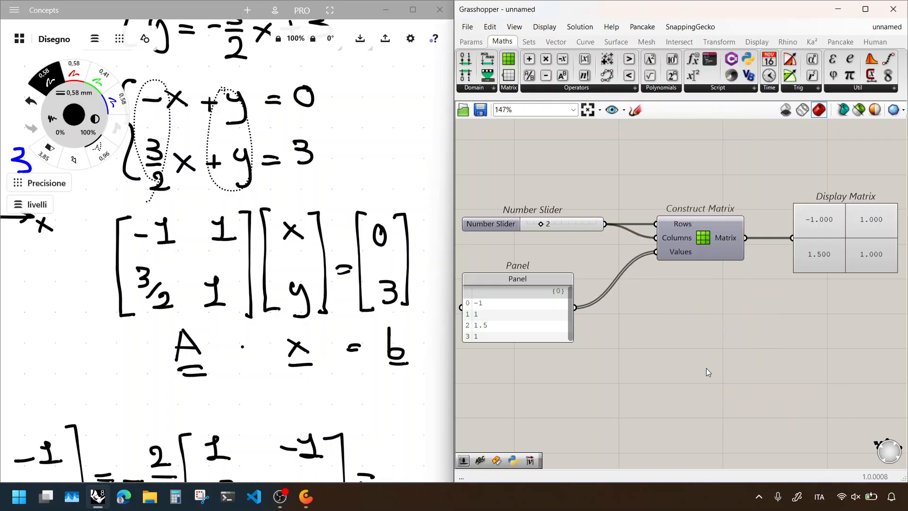
# Step: Duplicate the slider, panel and Construct Matrix below the originals, and delete the copied slider
pyautogui.moveTo(723, 395); pyautogui.dragTo(535, 212)
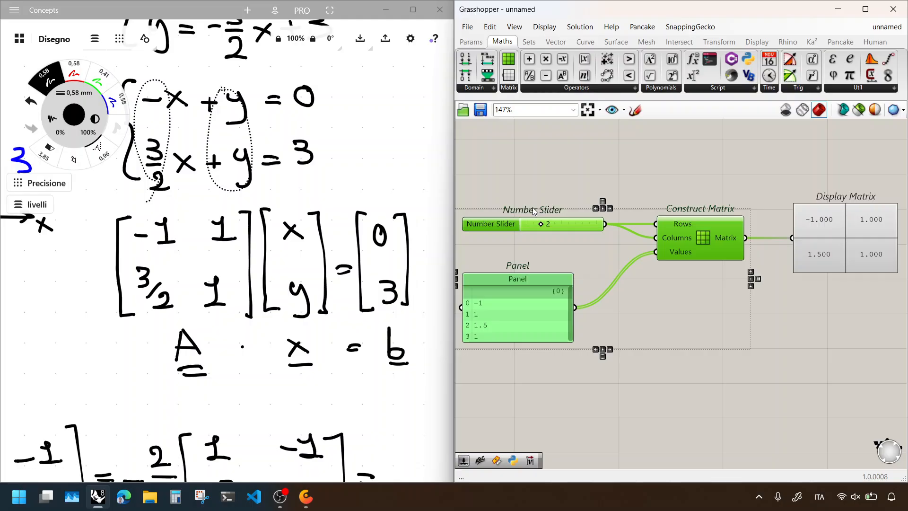
pyautogui.hotkey('ctrl', 'c')
pyautogui.hotkey('ctrl', 'v')
pyautogui.moveTo(703, 240); pyautogui.dragTo(707, 417)
pyautogui.click(719, 393)
pyautogui.moveTo(719, 394); pyautogui.dragTo(752, 263, button='right')
pyautogui.moveTo(659, 266); pyautogui.dragTo(557, 306)
pyautogui.press('Delete')
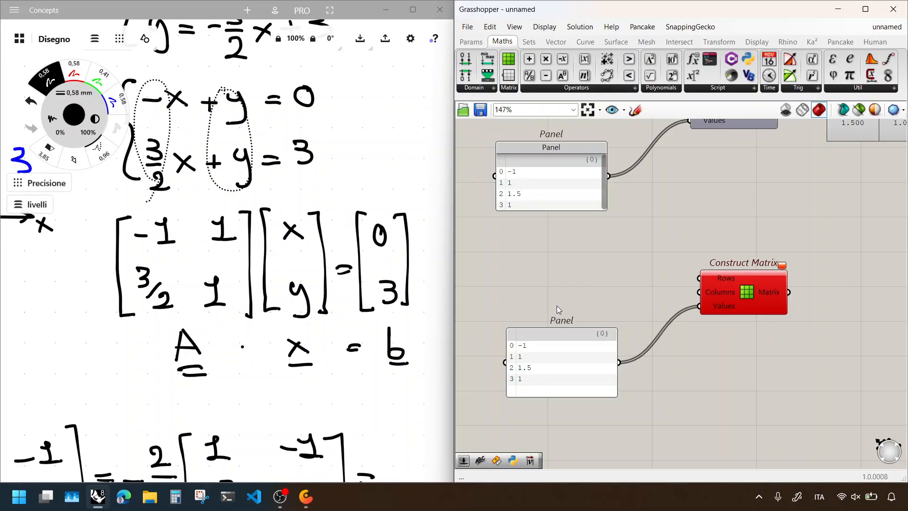
# Step: Wire a new slider of 2 to the copied Construct Matrix's Rows input and a slider of 1 to Columns
pyautogui.doubleClick(561, 296)
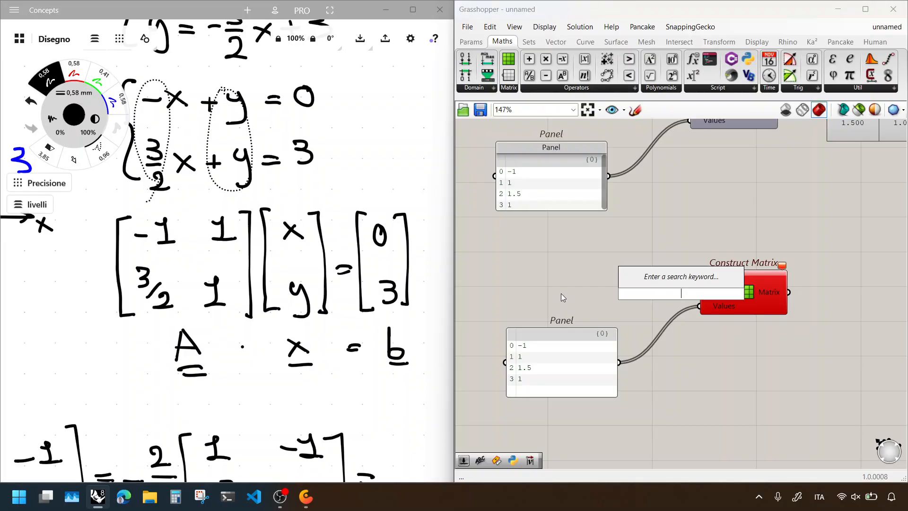
pyautogui.write('2')
pyautogui.press('Return')
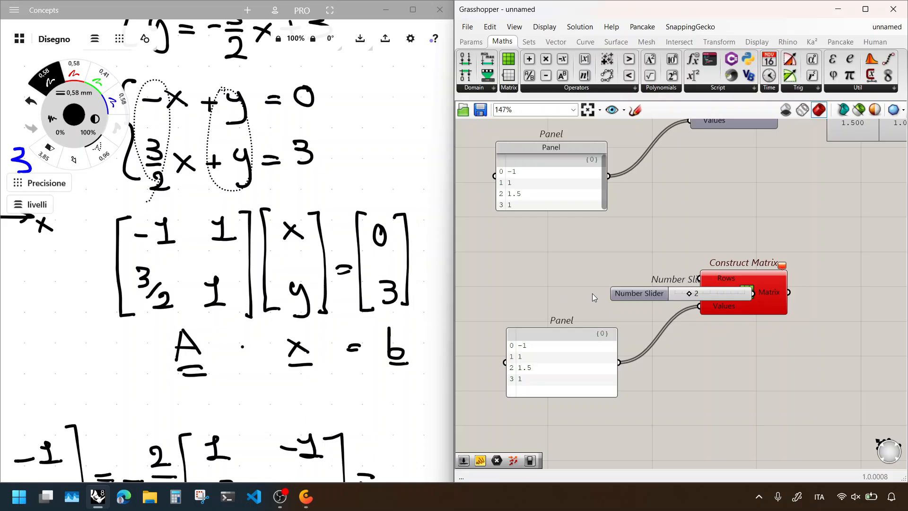
pyautogui.moveTo(638, 302); pyautogui.dragTo(563, 286)
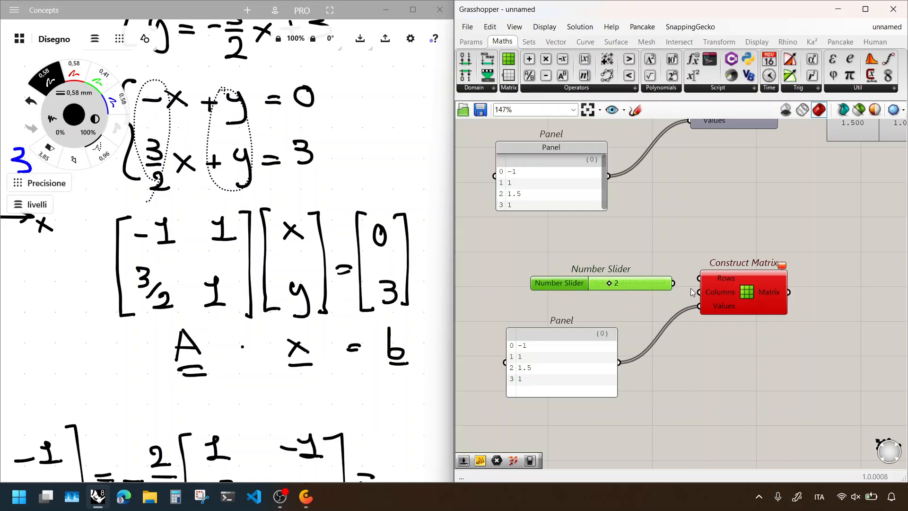
pyautogui.moveTo(647, 284); pyautogui.dragTo(532, 308)
pyautogui.doubleClick(609, 301)
pyautogui.write('1')
pyautogui.press('Return')
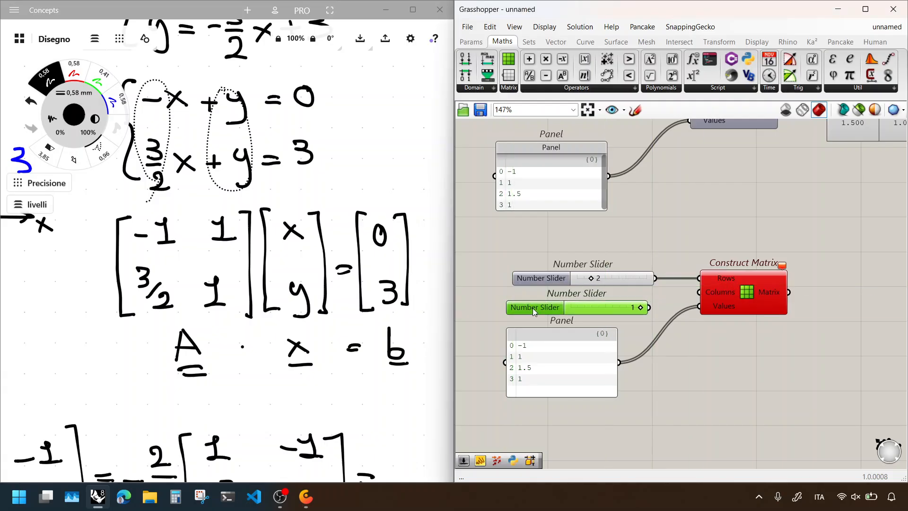
pyautogui.moveTo(649, 308); pyautogui.dragTo(700, 292)
# Step: Replace the copied panel's contents with 0 and 3 on separate lines
pyautogui.doubleClick(583, 358)
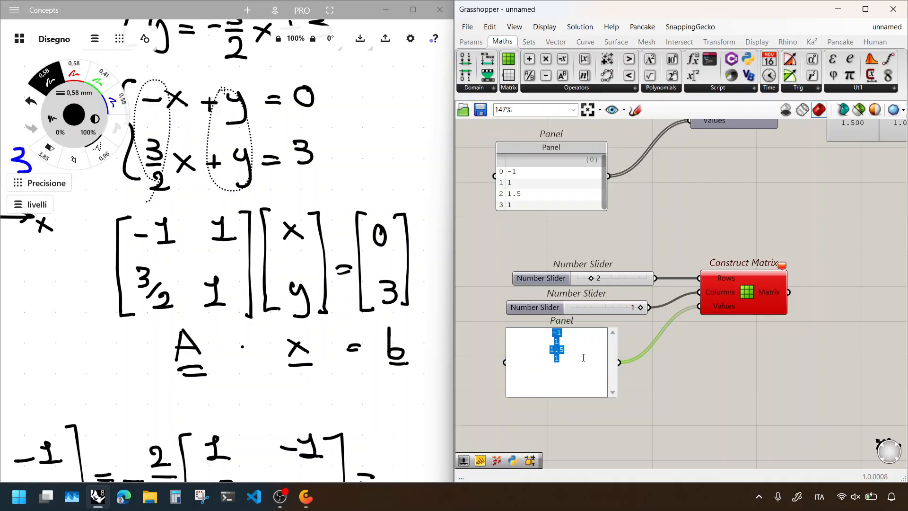
pyautogui.write('0')
pyautogui.click(706, 360)
# Step: Duplicate the Display Matrix beside the lower Construct Matrix, connect it to that matrix output, and narrow it to fit one column
pyautogui.moveTo(793, 284); pyautogui.dragTo(726, 295, button='right')
pyautogui.keyDown('alt'); pyautogui.moveTo(804, 131); pyautogui.dragTo(804, 343); pyautogui.keyUp('alt')
pyautogui.moveTo(723, 303); pyautogui.dragTo(761, 330)
pyautogui.moveTo(787, 334); pyautogui.dragTo(784, 310)
pyautogui.moveTo(863, 307); pyautogui.dragTo(812, 315)
pyautogui.click(789, 247)
pyautogui.scroll(-3, 742, 276)
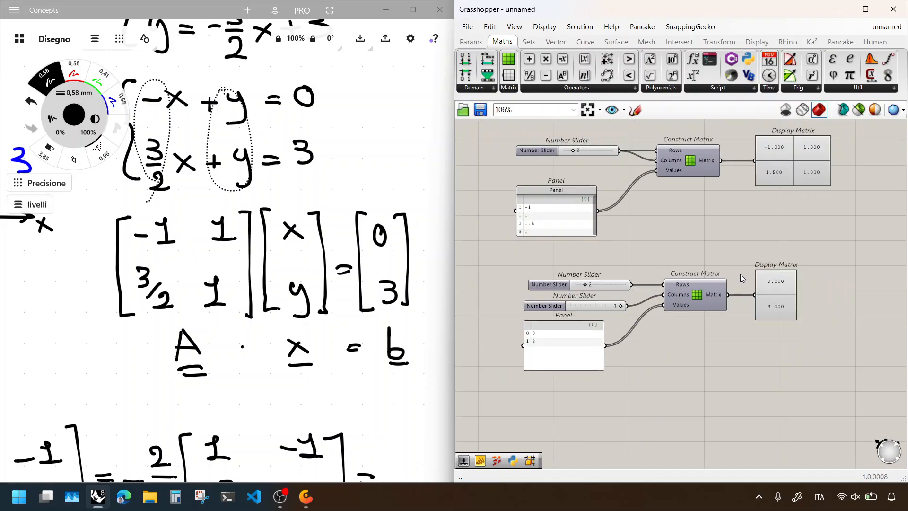
# Step: Add an Invert Matrix component and position it beyond the first Display Matrix
pyautogui.moveTo(747, 260); pyautogui.dragTo(750, 300, button='right')
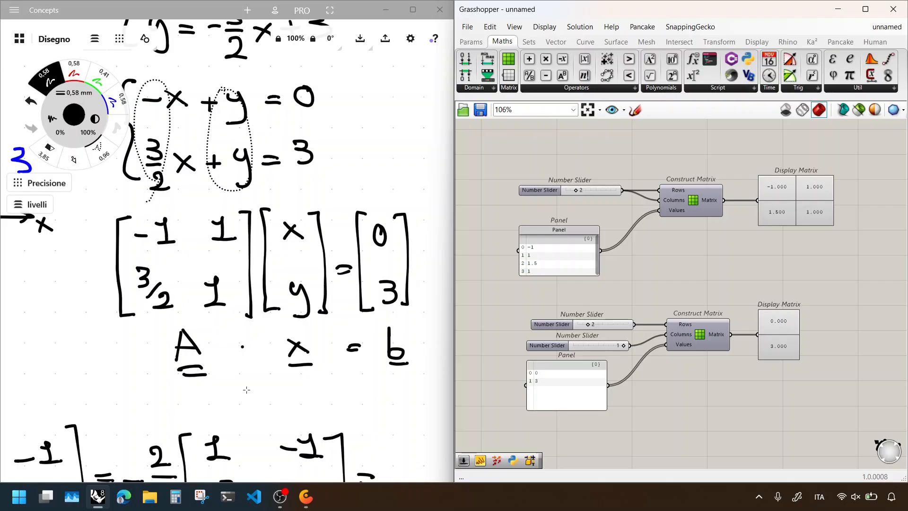
pyautogui.moveTo(318, 300); pyautogui.dragTo(330, 273, button='right')
pyautogui.moveTo(756, 381); pyautogui.dragTo(752, 366, button='right')
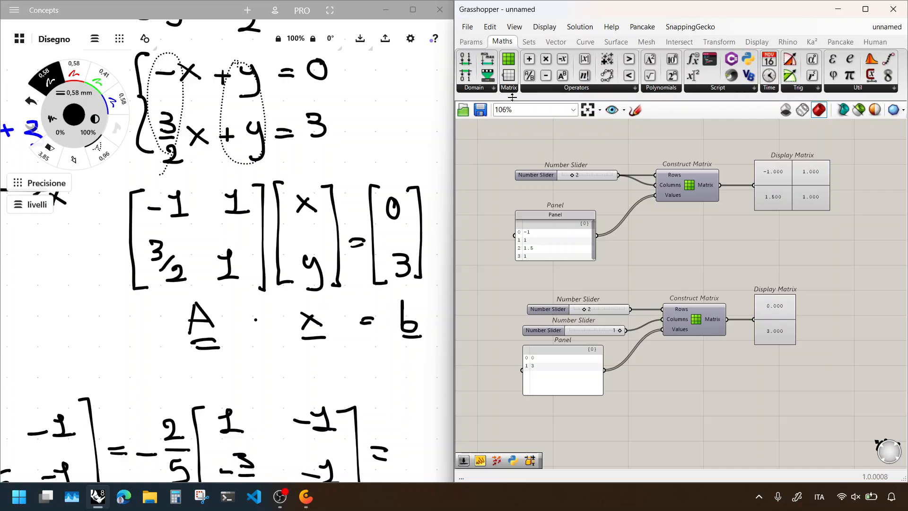
pyautogui.click(514, 95)
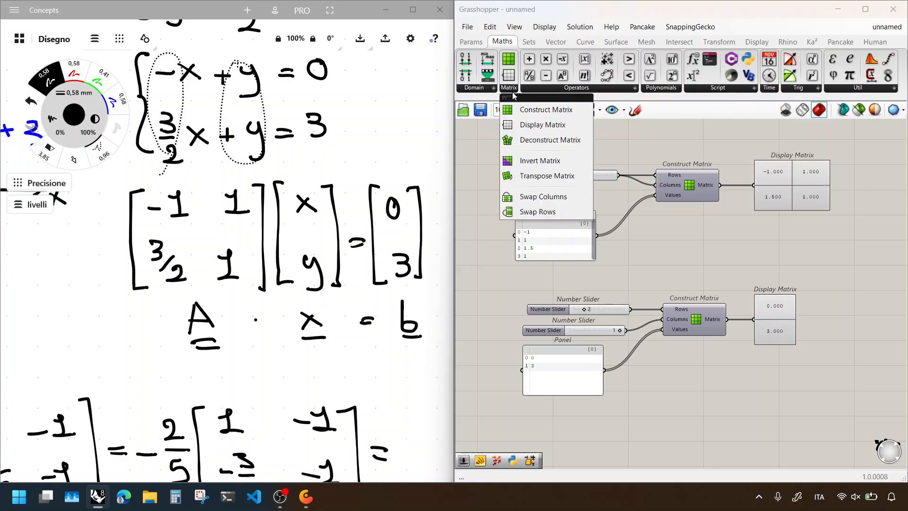
pyautogui.click(544, 165)
pyautogui.click(747, 430)
pyautogui.moveTo(769, 423); pyautogui.dragTo(743, 285, button='right')
pyautogui.moveTo(703, 291); pyautogui.dragTo(661, 330)
pyautogui.click(696, 282)
pyautogui.moveTo(696, 282); pyautogui.dragTo(690, 375, button='right')
pyautogui.moveTo(676, 422); pyautogui.dragTo(855, 190)
pyautogui.moveTo(855, 190); pyautogui.dragTo(829, 256, button='right')
pyautogui.moveTo(694, 231); pyautogui.dragTo(681, 247, button='right')
# Step: Add a Scribble annotation to the canvas
pyautogui.click(636, 164)
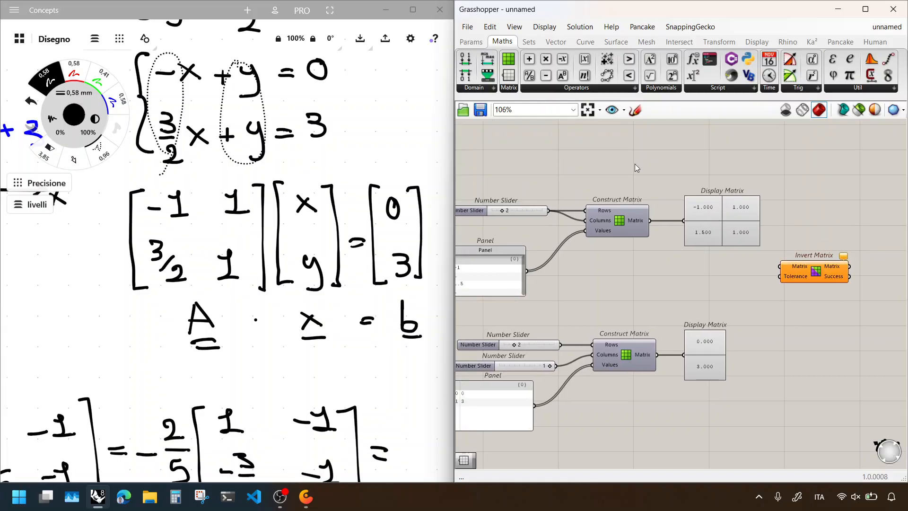
pyautogui.moveTo(635, 163); pyautogui.dragTo(676, 169, button='right')
pyautogui.doubleClick(671, 174)
pyautogui.write('scr')
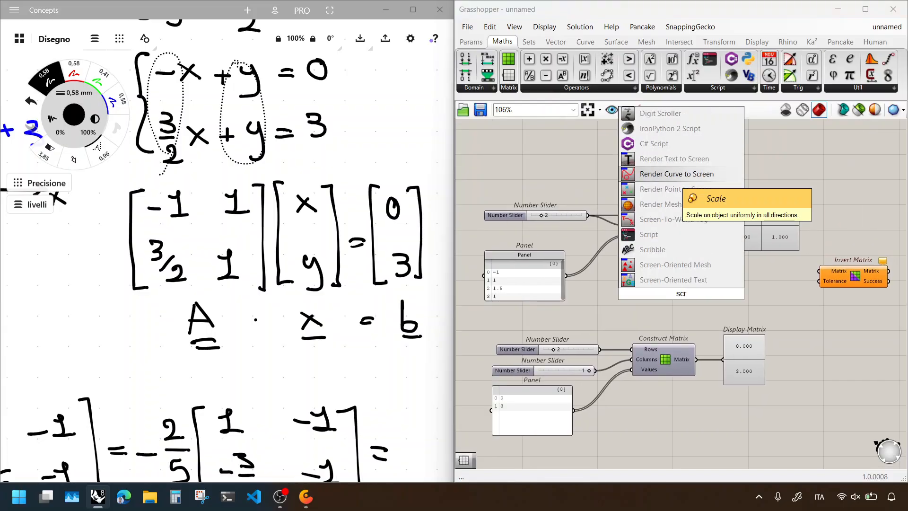
pyautogui.write('ipp')
pyautogui.press('BackSpace')
pyautogui.press('BackSpace')
pyautogui.press('BackSpace')
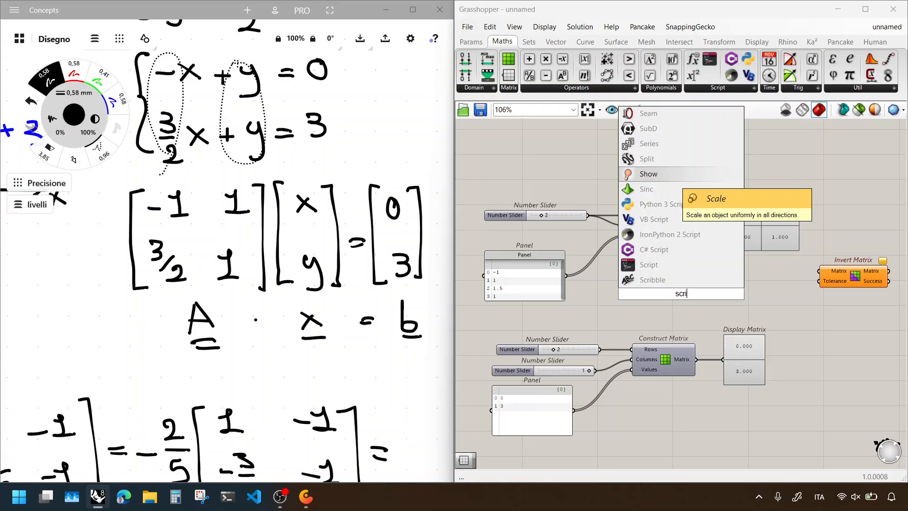
pyautogui.write('b')
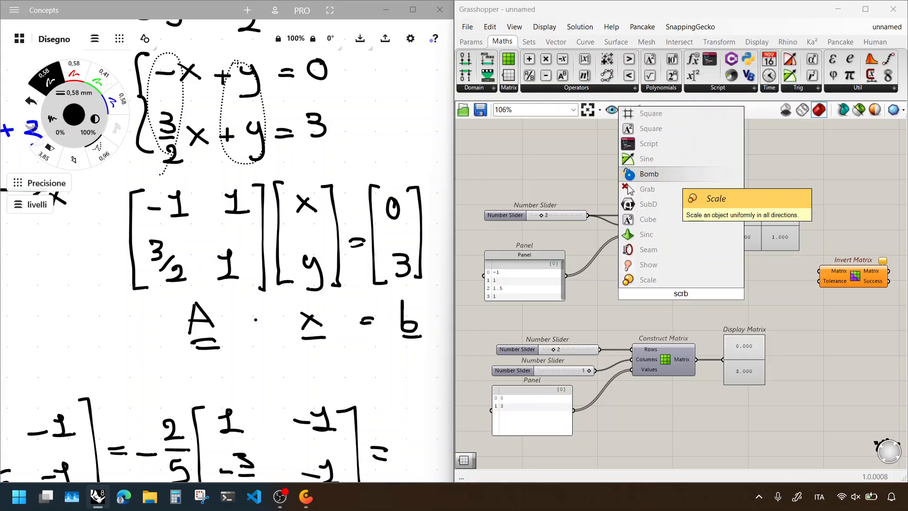
pyautogui.press('BackSpace')
pyautogui.press('BackSpace')
pyautogui.write('ribb')
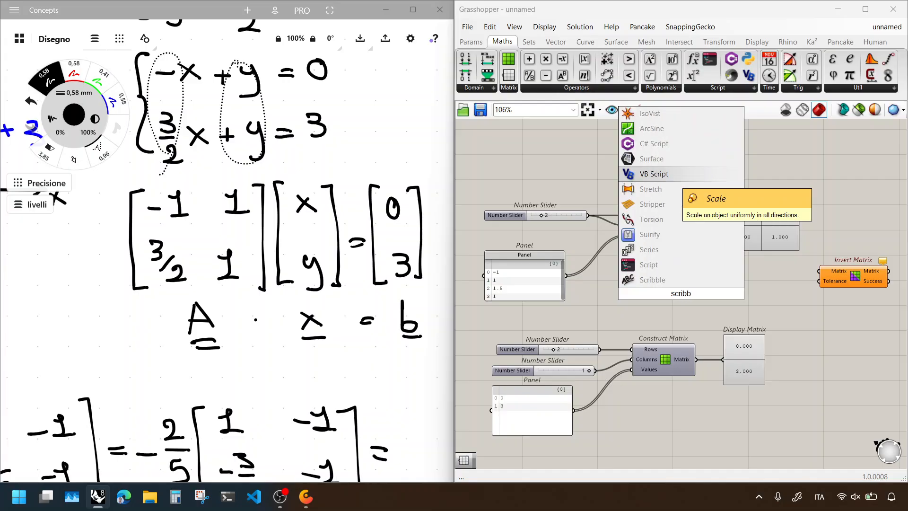
pyautogui.click(716, 280)
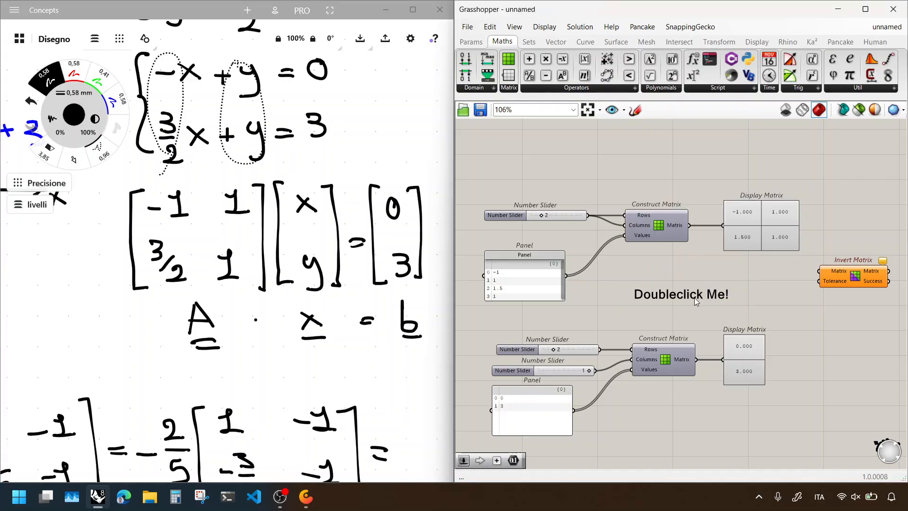
# Step: Set the Scribble's text to A and place it as a label above the upper Construct Matrix
pyautogui.moveTo(691, 300); pyautogui.dragTo(680, 203)
pyautogui.doubleClick(679, 201)
pyautogui.write('A')
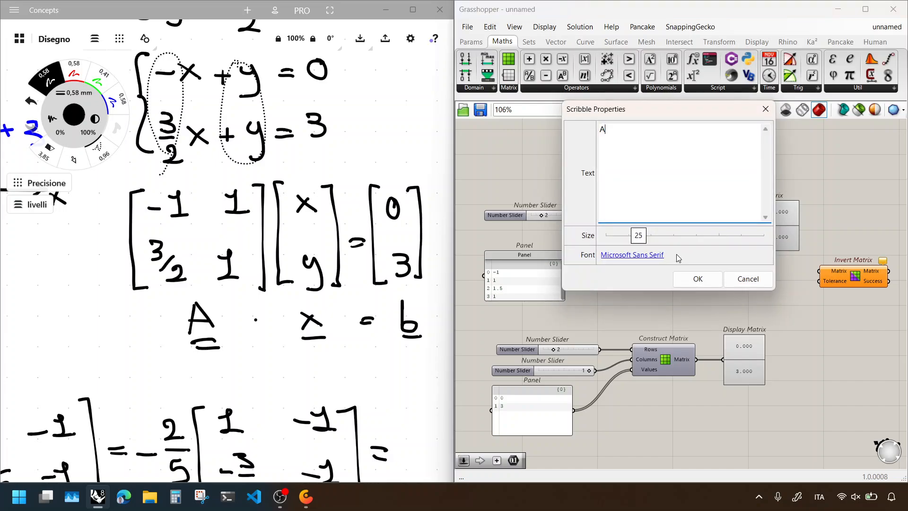
pyautogui.click(683, 278)
# Step: Duplicate the A label above the lower Construct Matrix and change the copy's text to b
pyautogui.moveTo(620, 195)
pyautogui.keyDown('alt'); pyautogui.mouseDown()
pyautogui.moveTo(650, 271)
pyautogui.moveTo(636, 327)
pyautogui.mouseUp(); pyautogui.keyUp('alt')
pyautogui.doubleClick(634, 328)
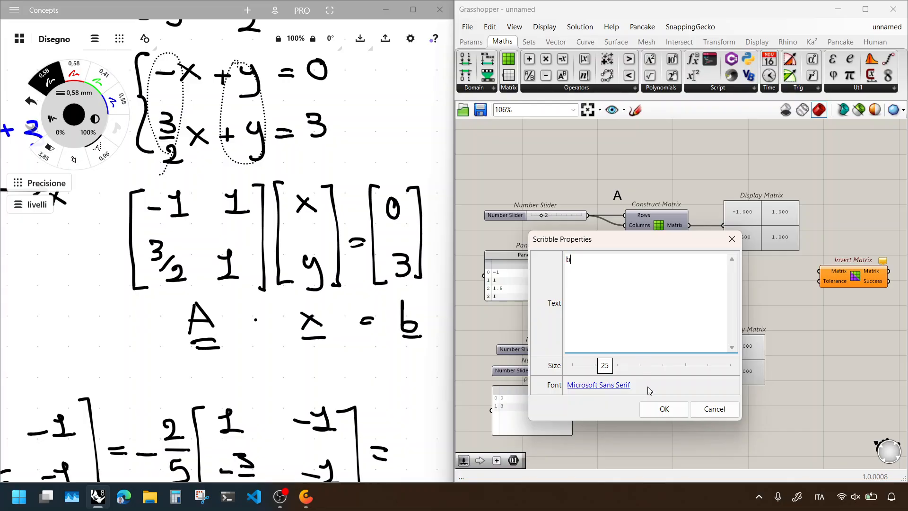
pyautogui.write('b')
pyautogui.click(663, 408)
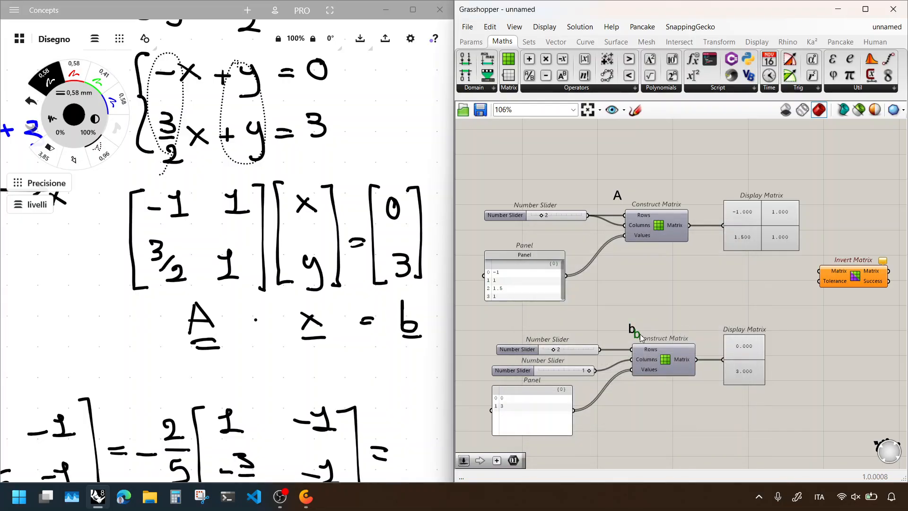
# Step: Duplicate the b label near the Invert Matrix component and change the copy's text to A^-1
pyautogui.keyDown('alt'); pyautogui.moveTo(640, 335); pyautogui.dragTo(900, 235); pyautogui.keyUp('alt')
pyautogui.moveTo(900, 235); pyautogui.dragTo(760, 241, button='right')
pyautogui.doubleClick(759, 242)
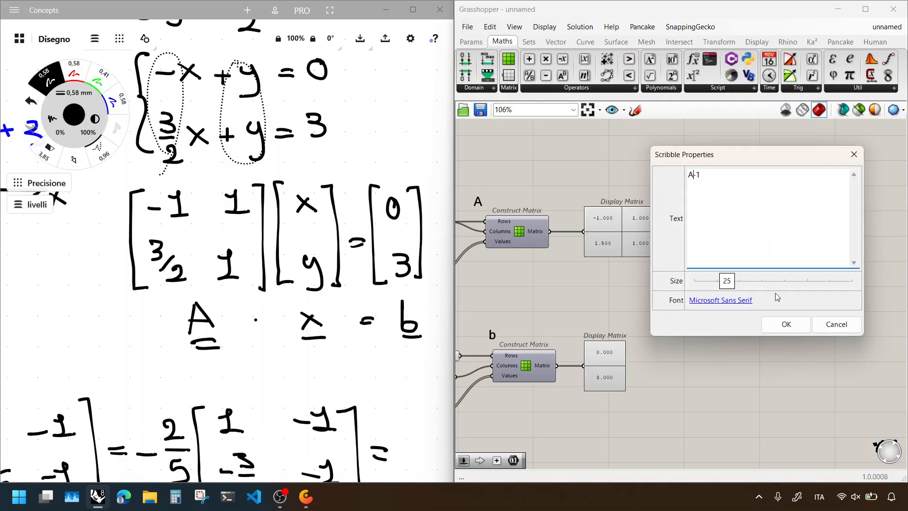
pyautogui.write('^')
pyautogui.click(789, 325)
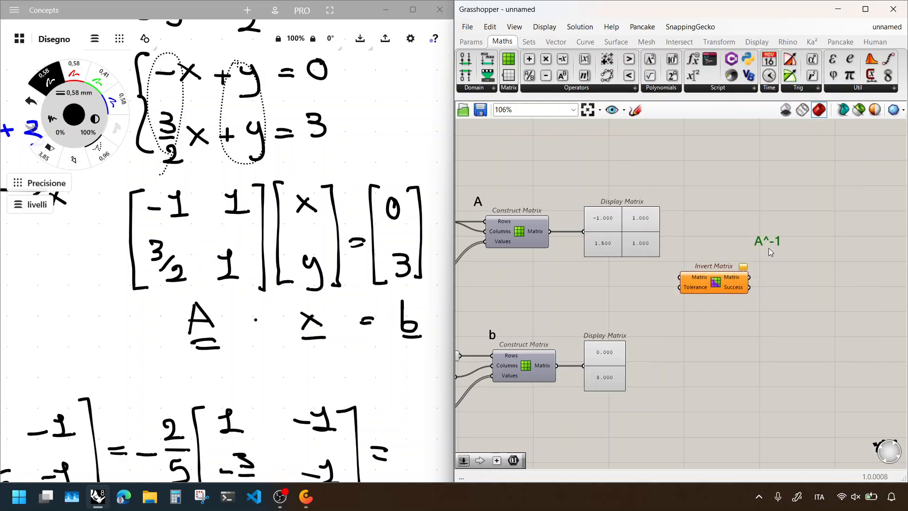
# Step: Move Invert Matrix under the A^-1 label and wire the A matrix output into its Matrix input
pyautogui.moveTo(718, 280); pyautogui.dragTo(777, 272)
pyautogui.click(727, 271)
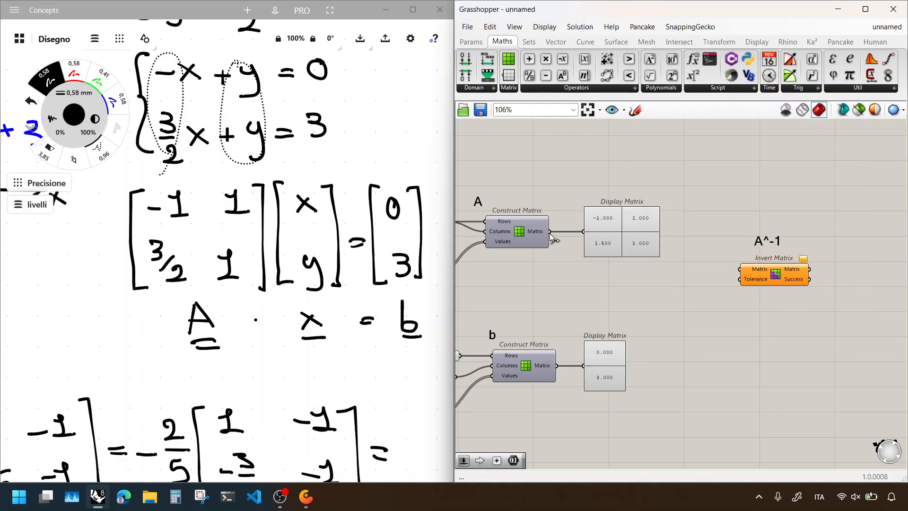
pyautogui.moveTo(550, 231); pyautogui.dragTo(739, 269)
pyautogui.moveTo(794, 309); pyautogui.dragTo(705, 299, button='right')
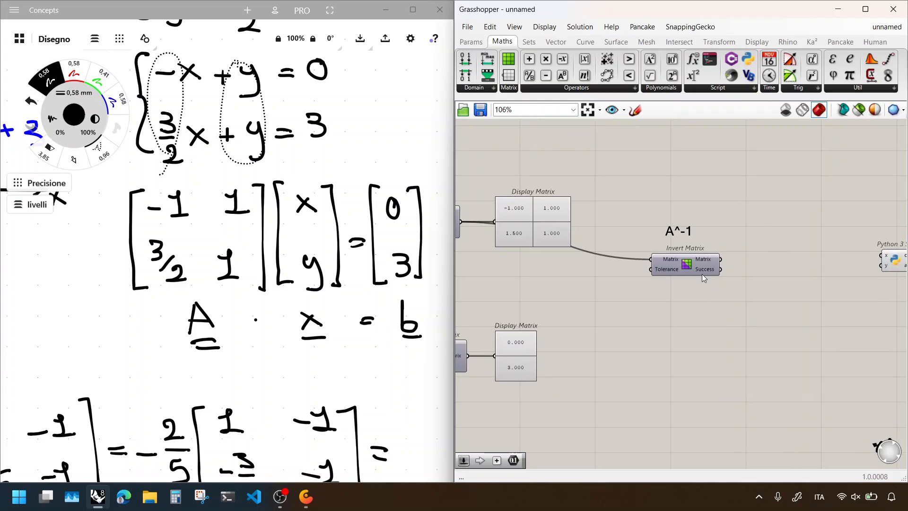
# Step: Duplicate A's Display Matrix beyond Invert Matrix and connect it to the inverted matrix output
pyautogui.keyDown('alt'); pyautogui.moveTo(542, 221); pyautogui.dragTo(840, 278); pyautogui.keyUp('alt')
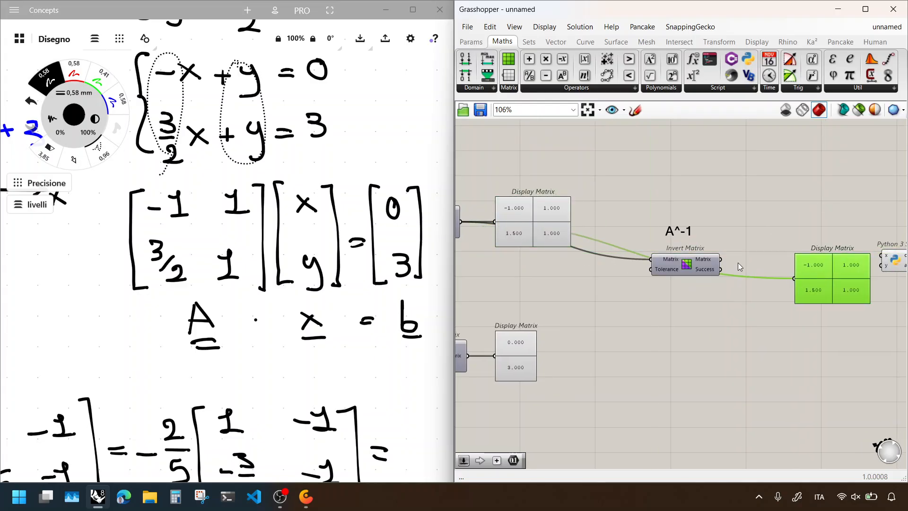
pyautogui.moveTo(722, 260); pyautogui.dragTo(795, 270)
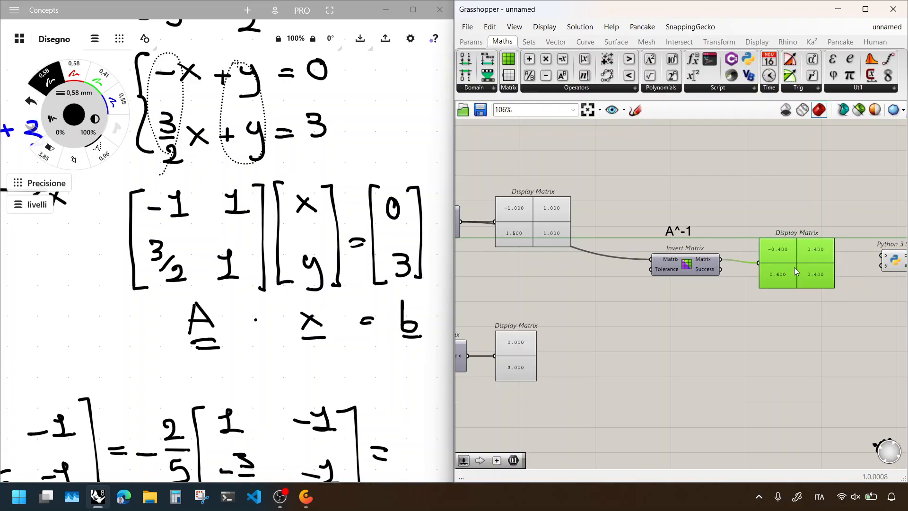
pyautogui.click(761, 316)
# Step: Compare the displayed inverse matrix with the inverse worked out in the handwritten notes in Concepts
pyautogui.scroll(-10, 197, 365)
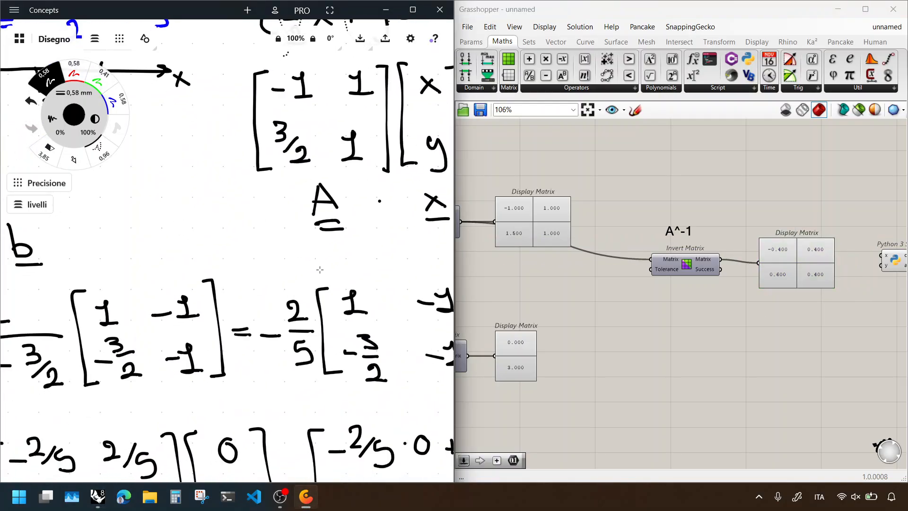
pyautogui.moveTo(291, 255); pyautogui.dragTo(208, 364, button='right')
pyautogui.moveTo(436, 385); pyautogui.dragTo(297, 368, button='right')
pyautogui.moveTo(119, 321); pyautogui.dragTo(310, 342, button='right')
pyautogui.scroll(3, 780, 253)
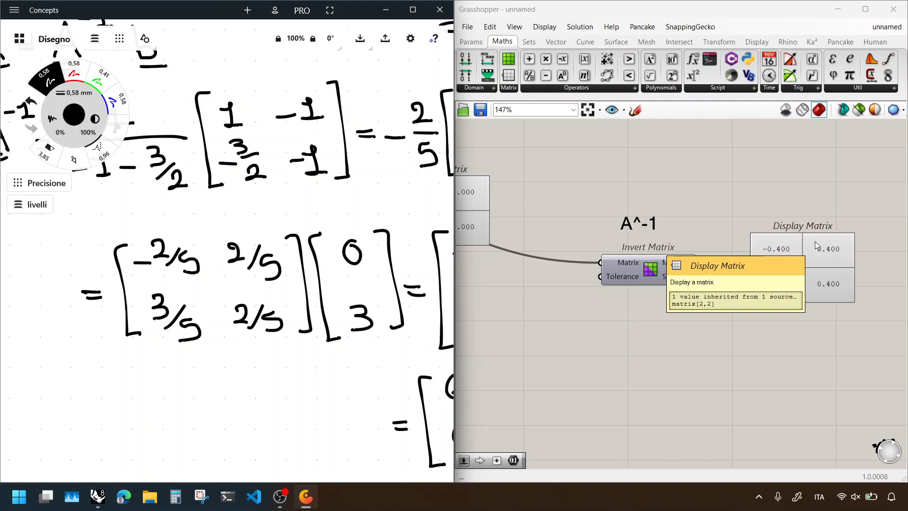
pyautogui.moveTo(832, 287); pyautogui.dragTo(833, 282)
pyautogui.click(705, 331)
# Step: Move the Python 3 Script component farther away from the inverse's Display Matrix
pyautogui.scroll(-1, 705, 331)
pyautogui.moveTo(753, 320); pyautogui.dragTo(590, 299, button='right')
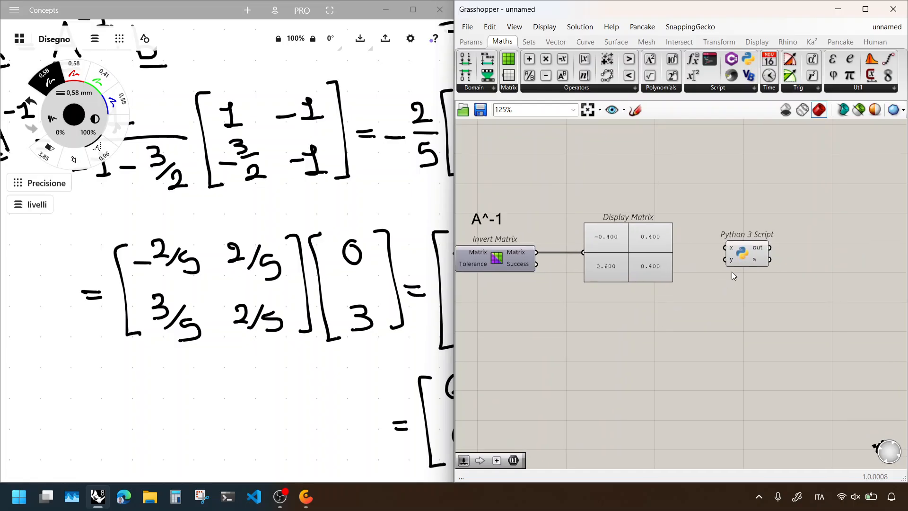
pyautogui.moveTo(729, 263); pyautogui.dragTo(891, 279)
pyautogui.middleClick(608, 324)
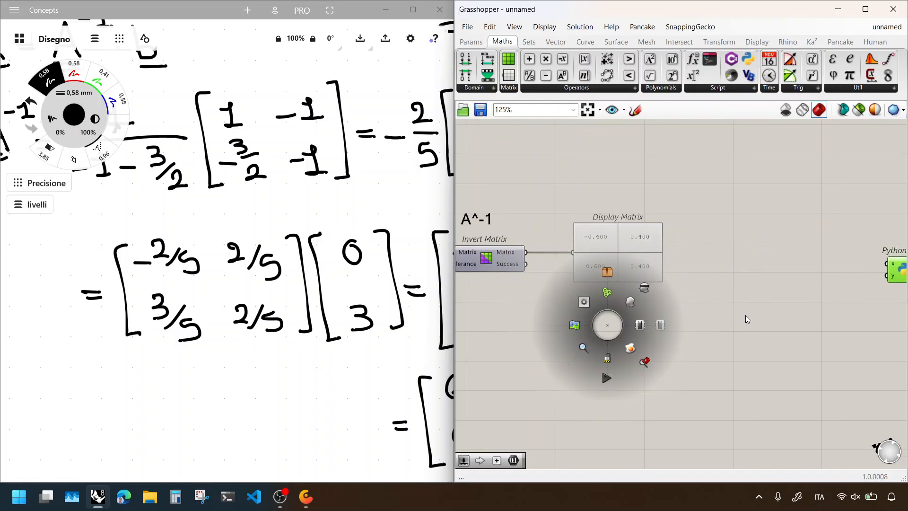
# Step: Add a Multiplication component and place it below the Invert Matrix and its display
pyautogui.moveTo(725, 302); pyautogui.dragTo(789, 286, button='right')
pyautogui.scroll(-3, 720, 293)
pyautogui.moveTo(653, 297); pyautogui.dragTo(711, 297, button='right')
pyautogui.scroll(3, 693, 288)
pyautogui.moveTo(672, 323); pyautogui.dragTo(711, 330)
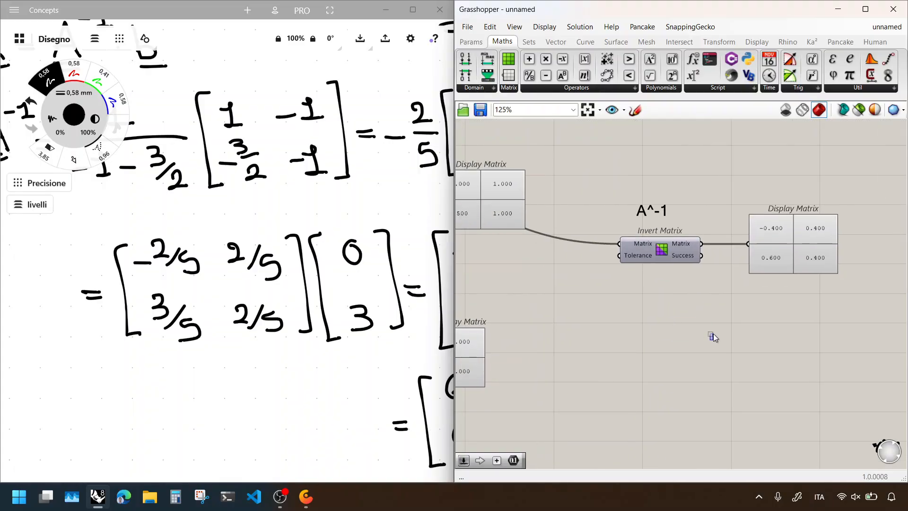
pyautogui.press('F4')
pyautogui.write('*')
pyautogui.press('Return')
pyautogui.moveTo(685, 298); pyautogui.dragTo(748, 361)
# Step: Wire the inverted matrix into Multiplication's A input and the b matrix into its B input
pyautogui.moveTo(702, 244); pyautogui.dragTo(716, 349)
pyautogui.moveTo(599, 347); pyautogui.dragTo(653, 336, button='right')
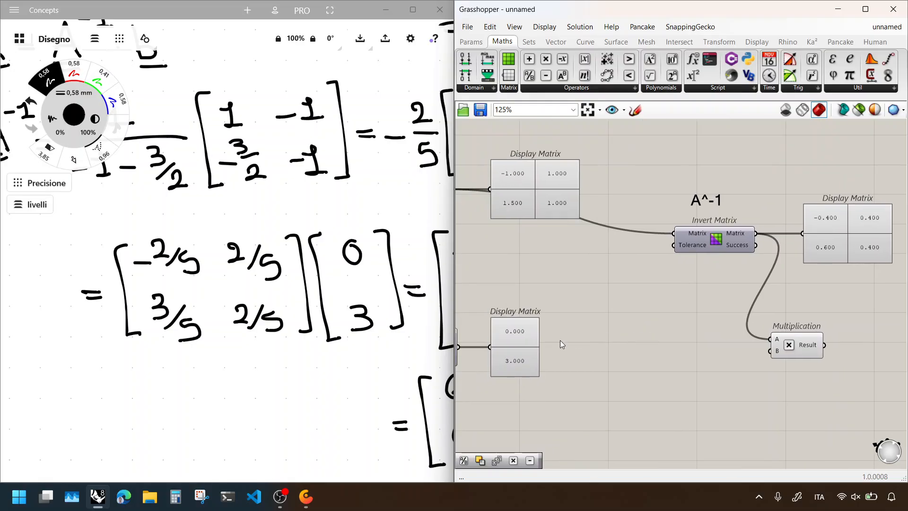
pyautogui.moveTo(563, 344); pyautogui.dragTo(650, 341, button='right')
pyautogui.moveTo(556, 342); pyautogui.dragTo(871, 345)
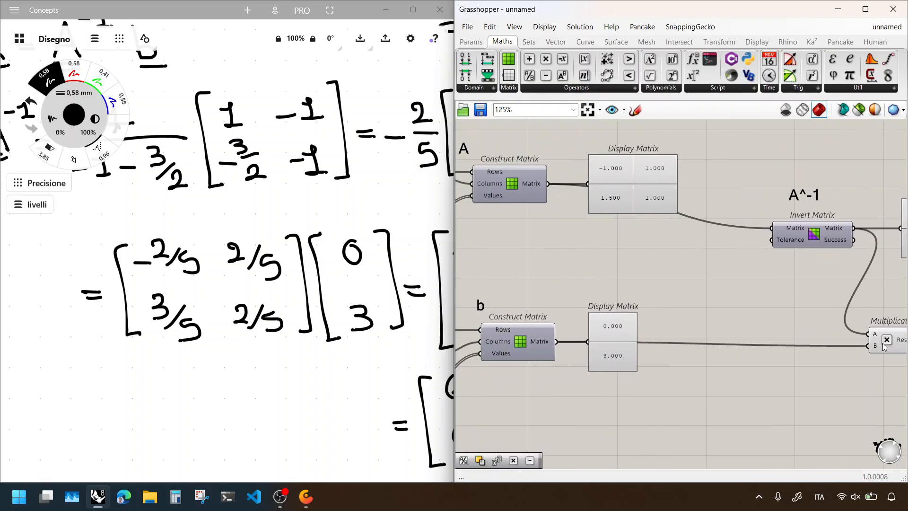
# Step: Copy the inverse's Display Matrix beside Multiplication, connect it to the Result output, and narrow it to fit one column
pyautogui.moveTo(895, 342); pyautogui.dragTo(665, 321, button='right')
pyautogui.click(734, 212)
pyautogui.hotkey('ctrl', 'c')
pyautogui.hotkey('ctrl', 'v')
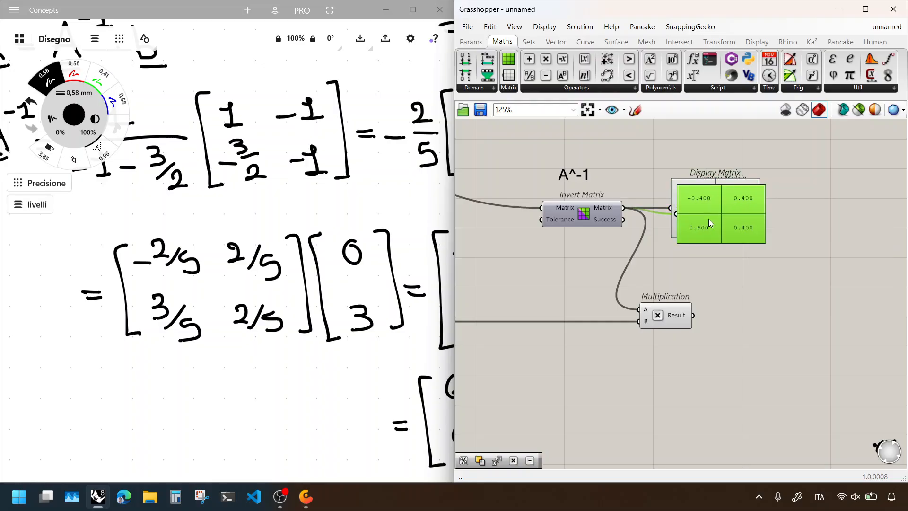
pyautogui.moveTo(708, 219); pyautogui.dragTo(754, 304)
pyautogui.moveTo(693, 315); pyautogui.dragTo(743, 321)
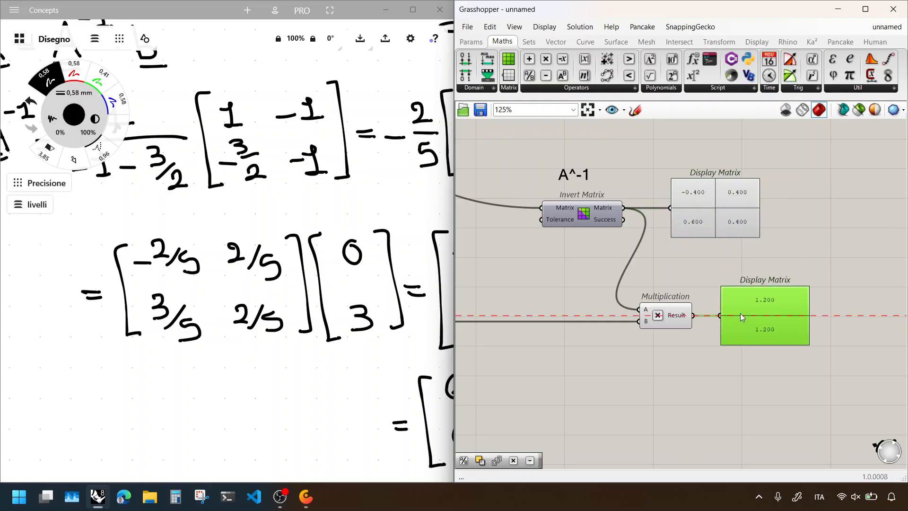
pyautogui.moveTo(804, 303); pyautogui.dragTo(775, 304)
pyautogui.click(743, 320)
pyautogui.click(708, 294)
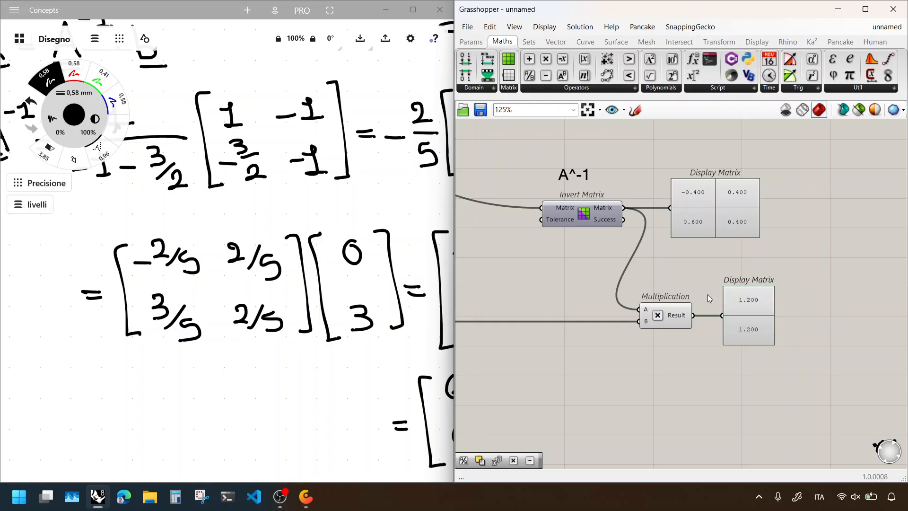
pyautogui.scroll(-1, 708, 294)
pyautogui.scroll(-1, 592, 291)
pyautogui.moveTo(582, 288); pyautogui.dragTo(700, 297, button='right')
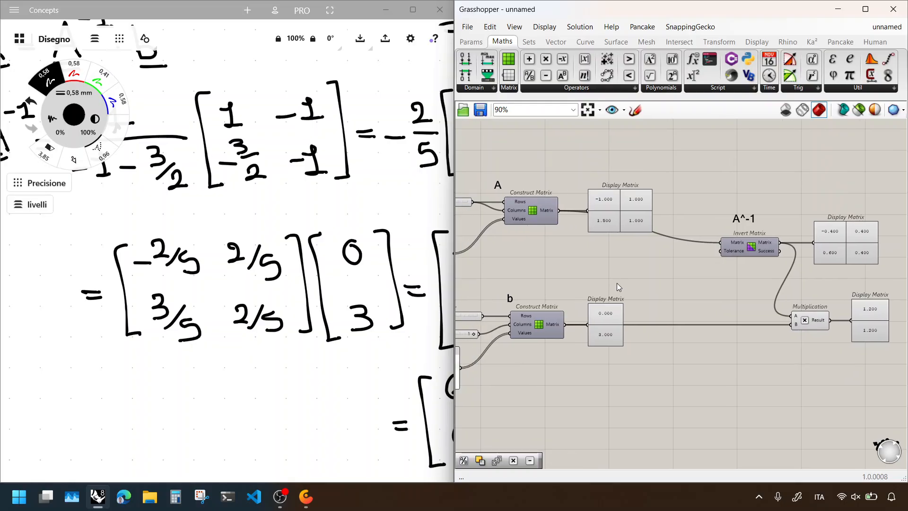
pyautogui.moveTo(538, 177); pyautogui.dragTo(525, 235)
pyautogui.click(520, 255)
pyautogui.moveTo(551, 284); pyautogui.dragTo(534, 339)
pyautogui.click(547, 271)
# Step: Add a Transpose Matrix component below b's Display Matrix and wire the A matrix output into it
pyautogui.click(509, 91)
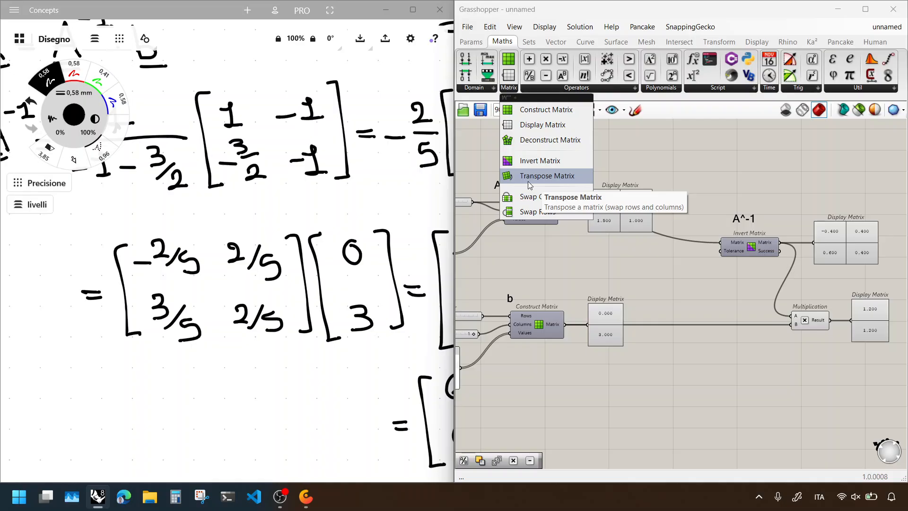
pyautogui.click(548, 176)
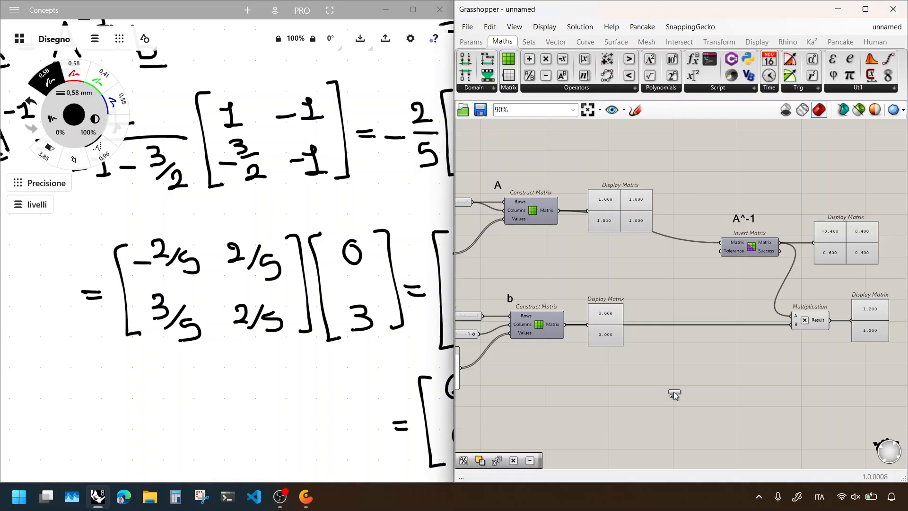
pyautogui.click(675, 387)
pyautogui.scroll(2, 677, 392)
pyautogui.click(658, 332)
pyautogui.moveTo(622, 291); pyautogui.dragTo(646, 318, button='right')
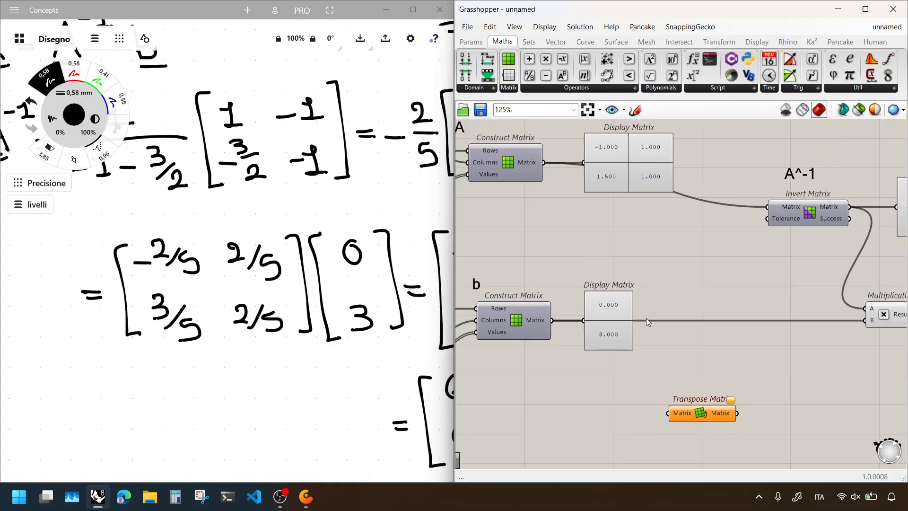
pyautogui.click(597, 163)
pyautogui.moveTo(544, 163); pyautogui.dragTo(670, 414)
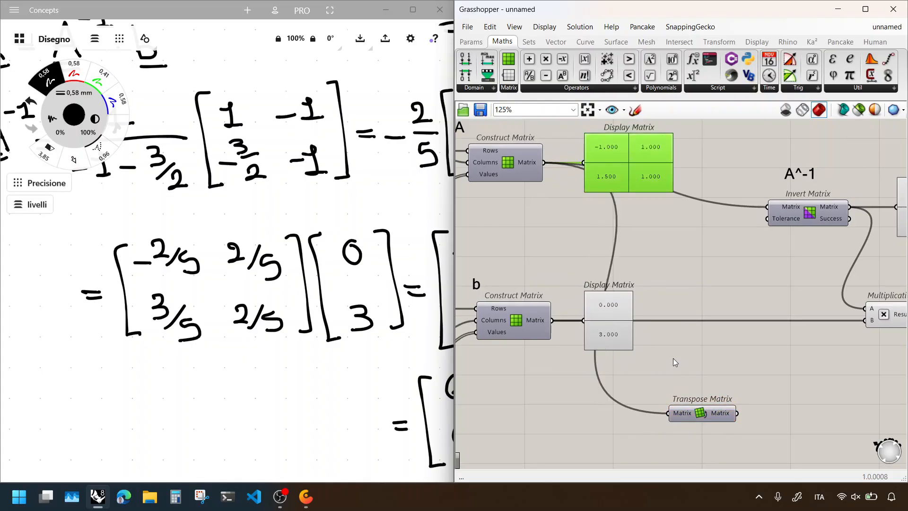
# Step: Duplicate A's Display Matrix beside Transpose Matrix and connect it to the transposed matrix output
pyautogui.keyDown('alt'); pyautogui.moveTo(652, 141); pyautogui.dragTo(849, 394); pyautogui.keyUp('alt')
pyautogui.moveTo(739, 414); pyautogui.dragTo(789, 416)
pyautogui.click(747, 381)
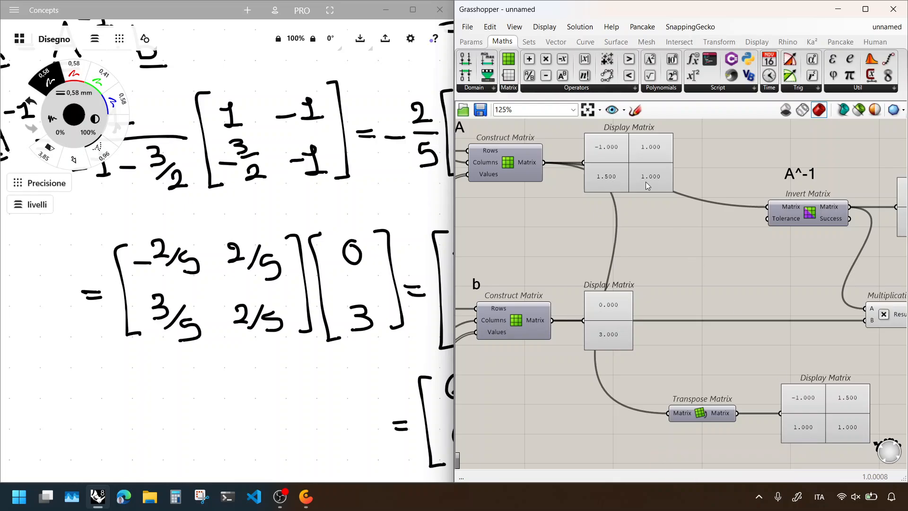
# Step: Delete the Transpose Matrix component together with its Display Matrix
pyautogui.moveTo(829, 415); pyautogui.dragTo(800, 391, button='right')
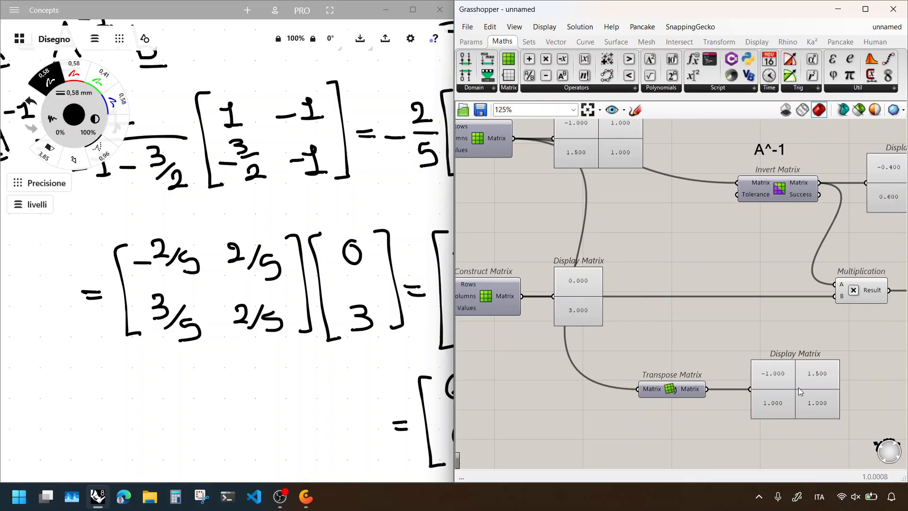
pyautogui.moveTo(800, 337); pyautogui.dragTo(632, 405)
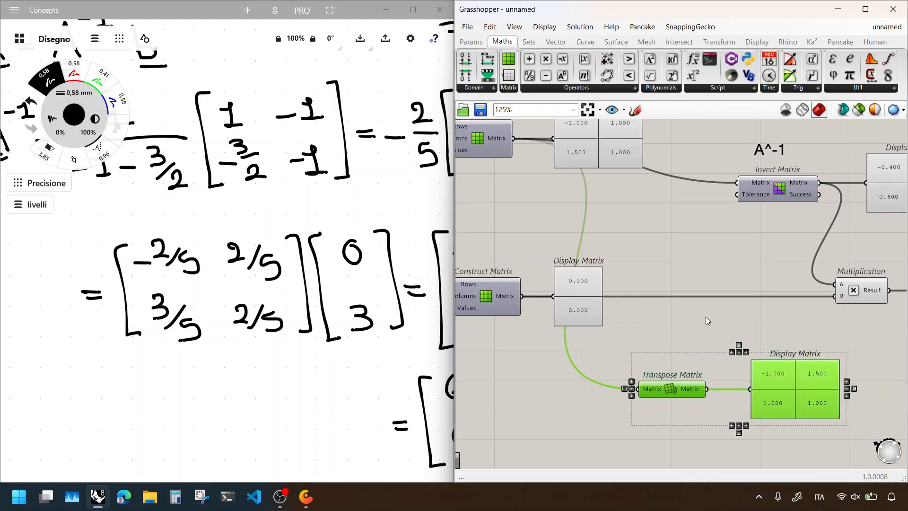
pyautogui.press('Delete')
pyautogui.scroll(-4, 700, 319)
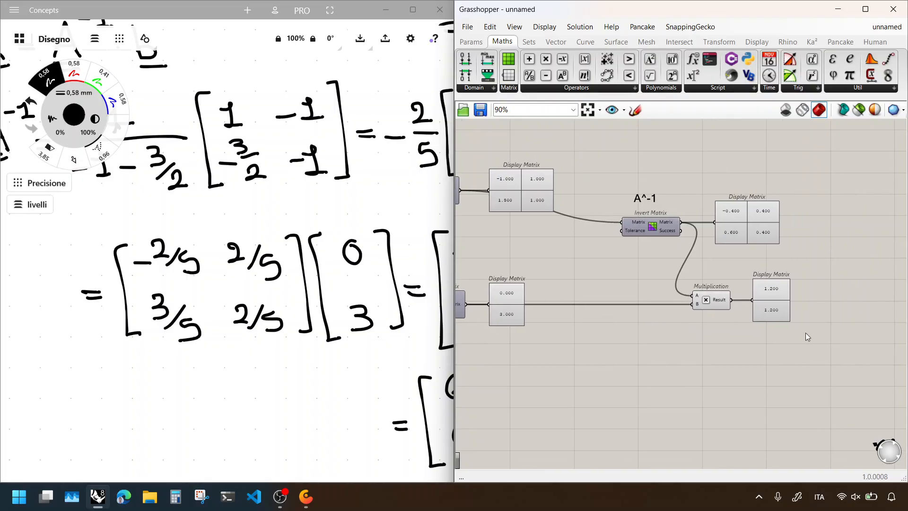
pyautogui.moveTo(805, 333); pyautogui.dragTo(742, 330, button='right')
pyautogui.moveTo(633, 342); pyautogui.dragTo(712, 333, button='right')
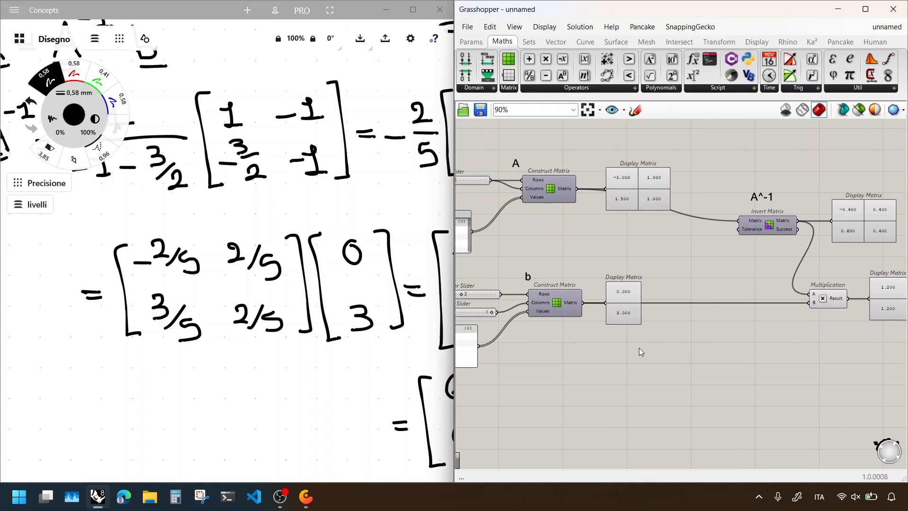
# Step: Add a Python 3 Script component on the empty canvas beyond the product's Display Matrix and open its script editor
pyautogui.moveTo(640, 348); pyautogui.dragTo(645, 344, button='right')
pyautogui.moveTo(771, 311); pyautogui.dragTo(547, 306, button='right')
pyautogui.moveTo(719, 288); pyautogui.dragTo(560, 299, button='right')
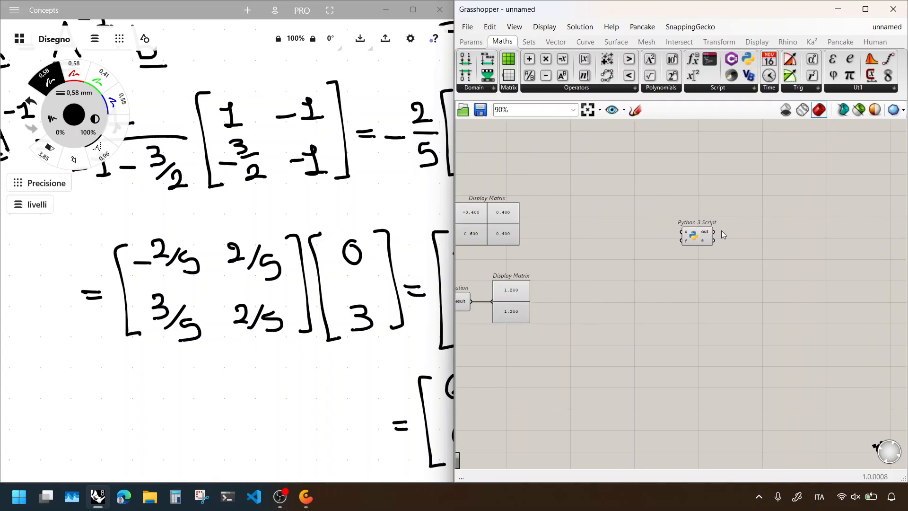
pyautogui.scroll(3, 722, 234)
pyautogui.doubleClick(680, 237)
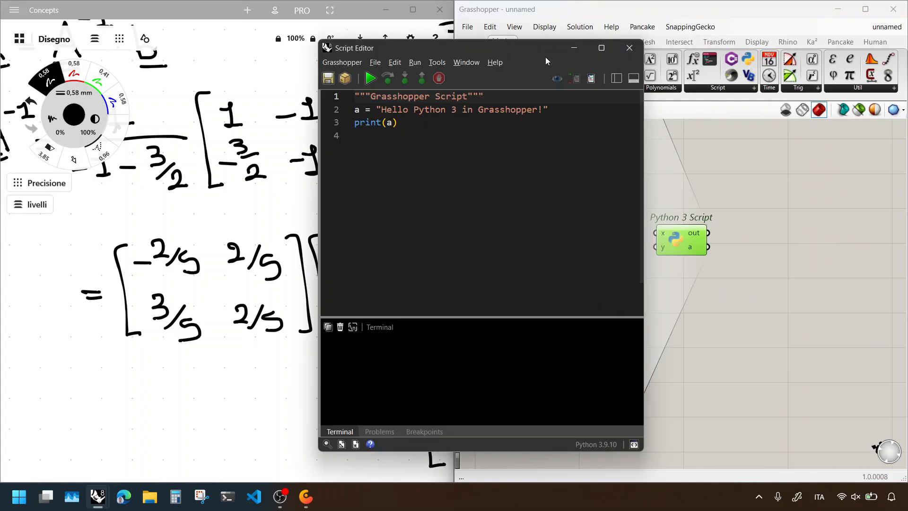
# Step: Snap the script editor over the Grasshopper half of the screen and delete all of the default code
pyautogui.moveTo(546, 56); pyautogui.dragTo(906, 132)
pyautogui.hotkey('ctrl', 'a')
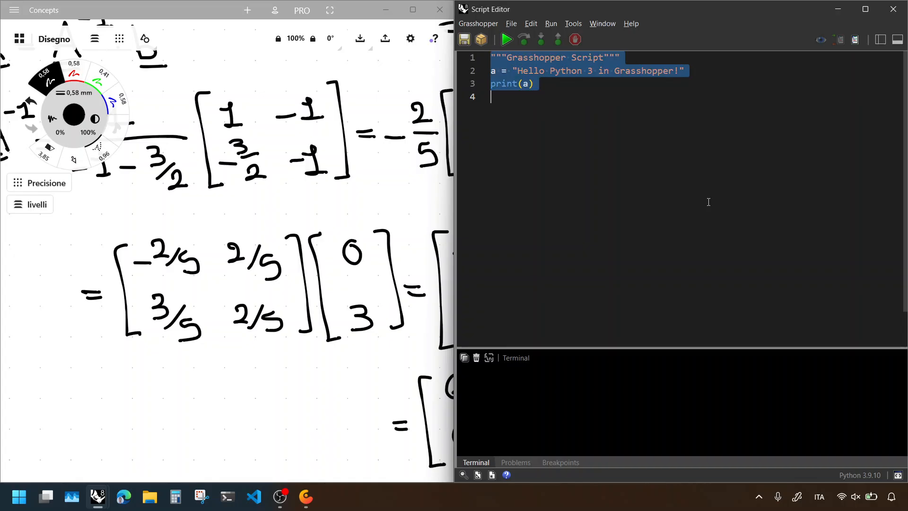
pyautogui.press('Delete')
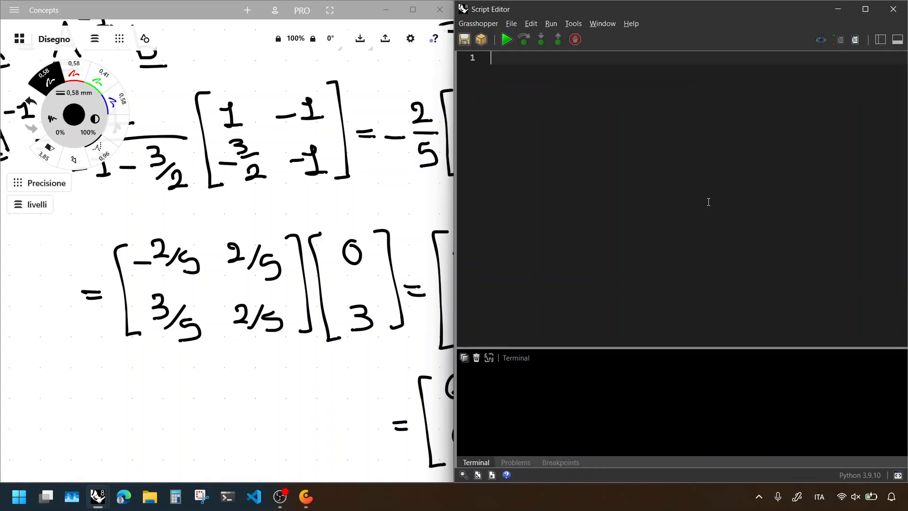
# Step: Write the line import numpy as np at the start of the script, followed by a blank line
pyautogui.write('impot')
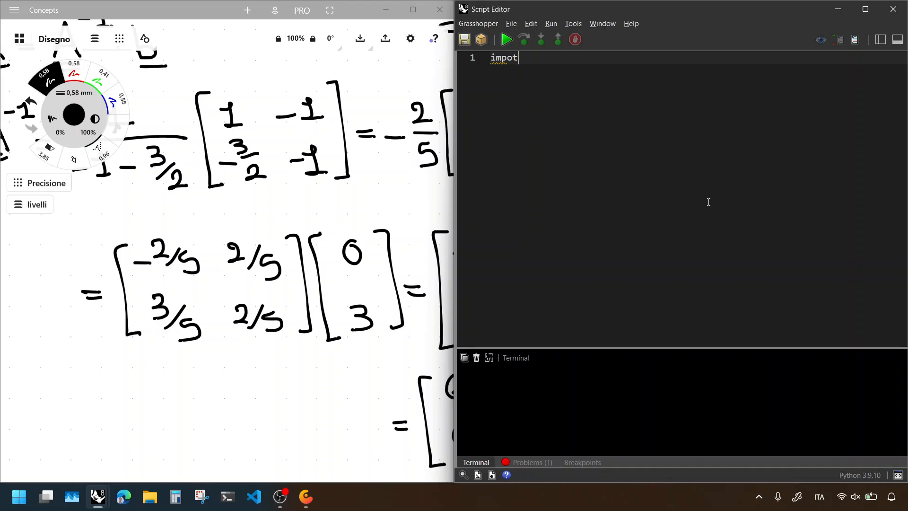
pyautogui.press('BackSpace')
pyautogui.press('BackSpace')
pyautogui.write('ort ')
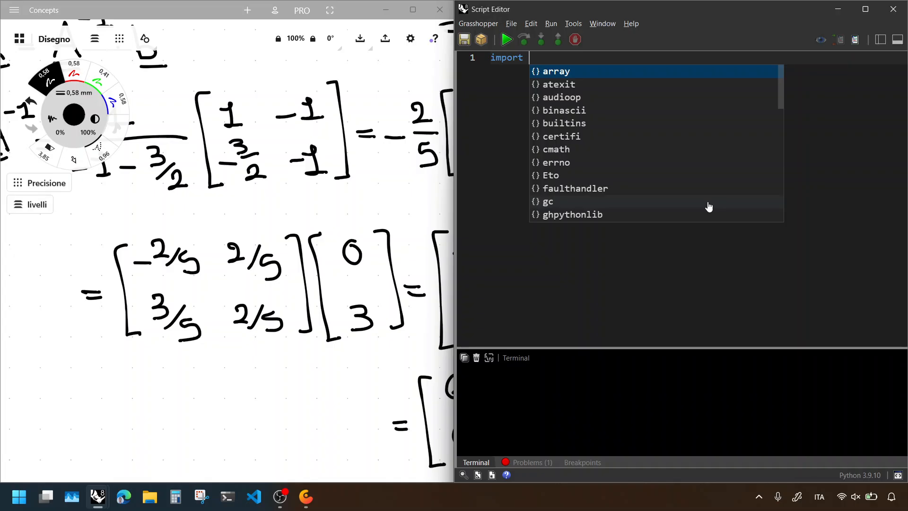
pyautogui.write('nun')
pyautogui.press('BackSpace')
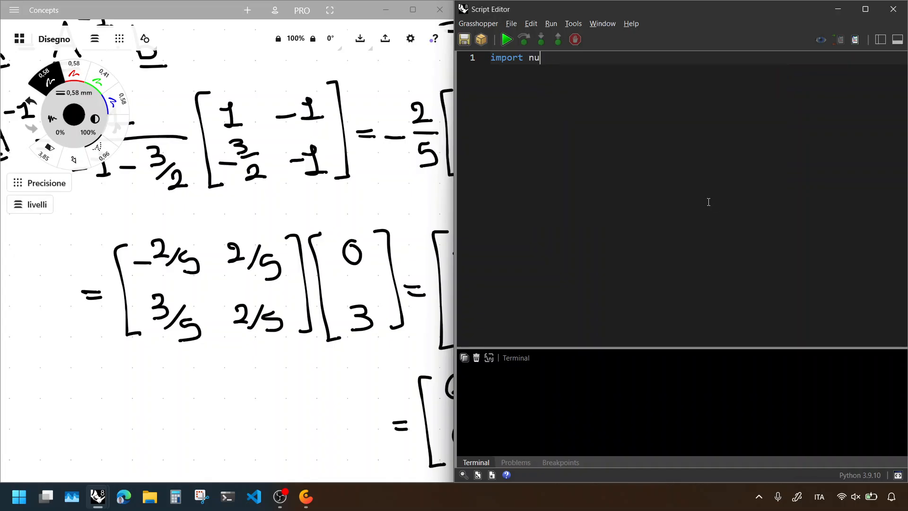
pyautogui.write('mpy as np')
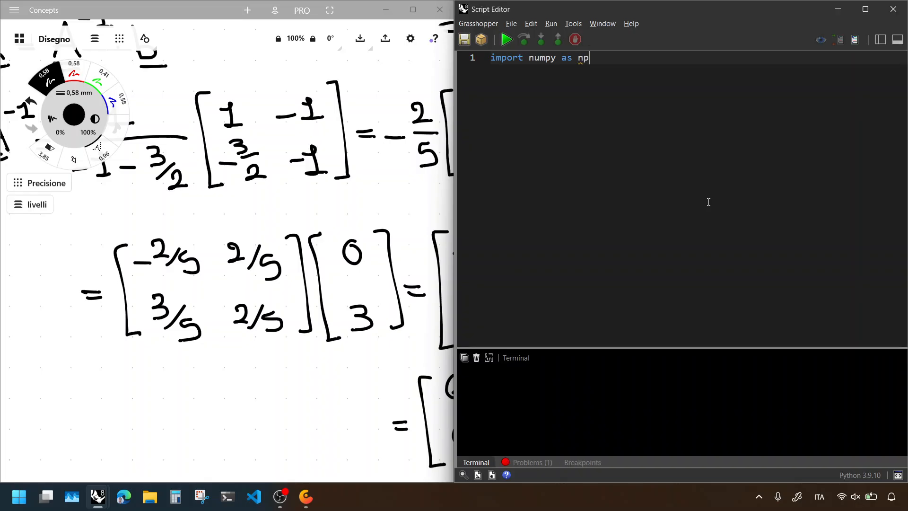
pyautogui.press('Return')
pyautogui.press('Return')
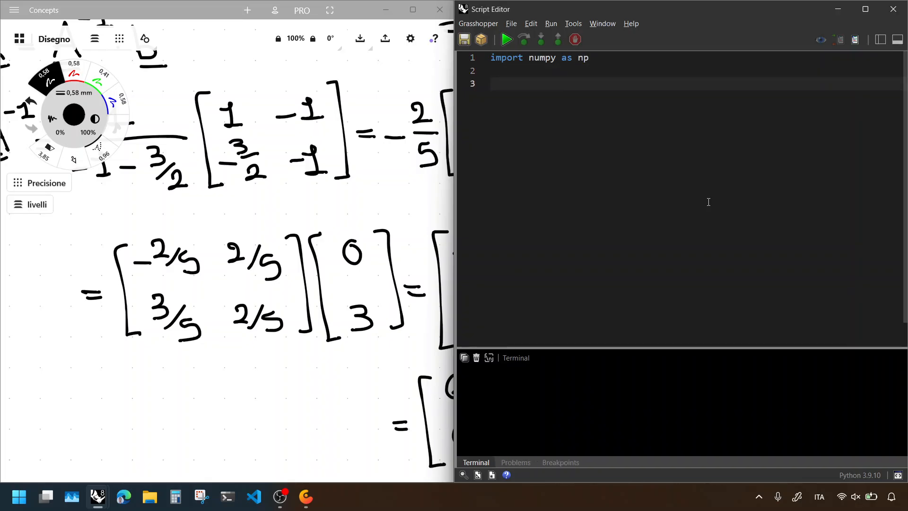
# Step: Define A as an np.array containing two empty rows, each on its own line
pyautogui.write('A = np.array([[')
pyautogui.press('Right')
pyautogui.write(', [')
pyautogui.press('Left')
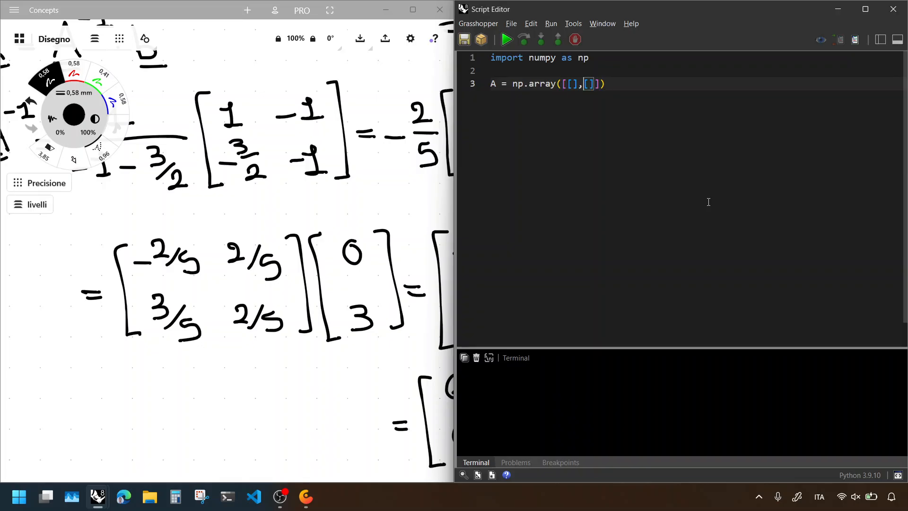
pyautogui.press('Return')
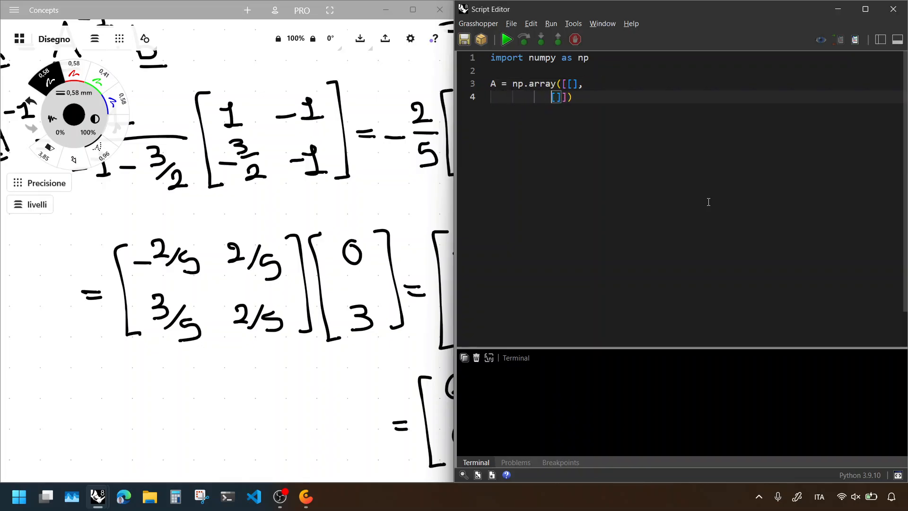
pyautogui.press('Up')
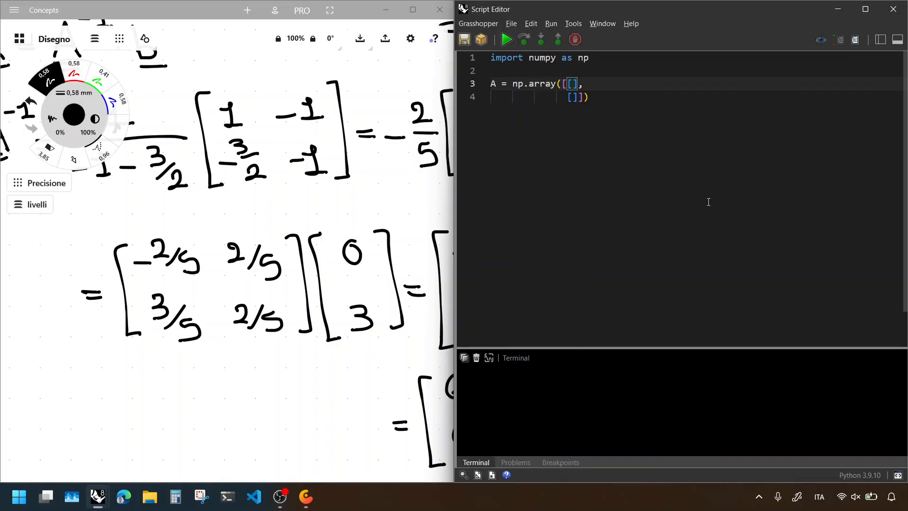
# Step: Bring the handwritten matrix A into view in the notes and fill the array's first row with -1, 1
pyautogui.moveTo(291, 143); pyautogui.dragTo(125, 389, button='middle')
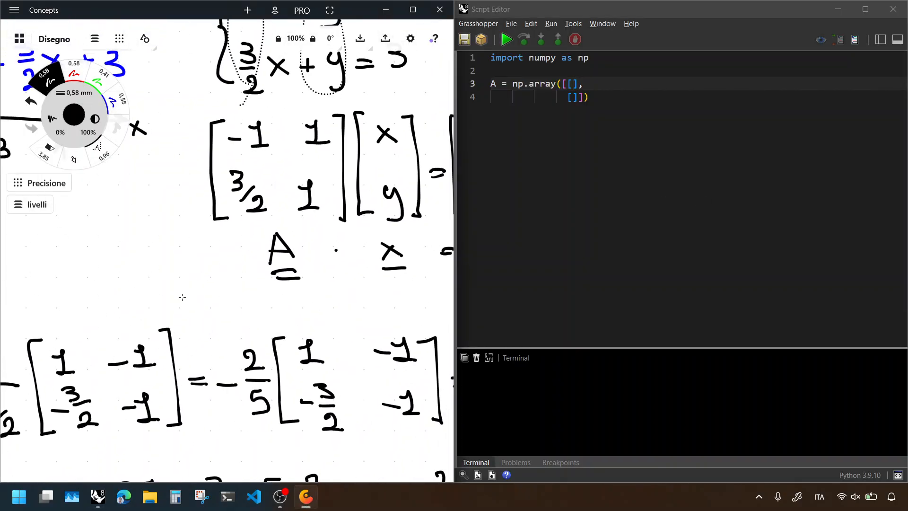
pyautogui.click(572, 84)
pyautogui.write('-1,')
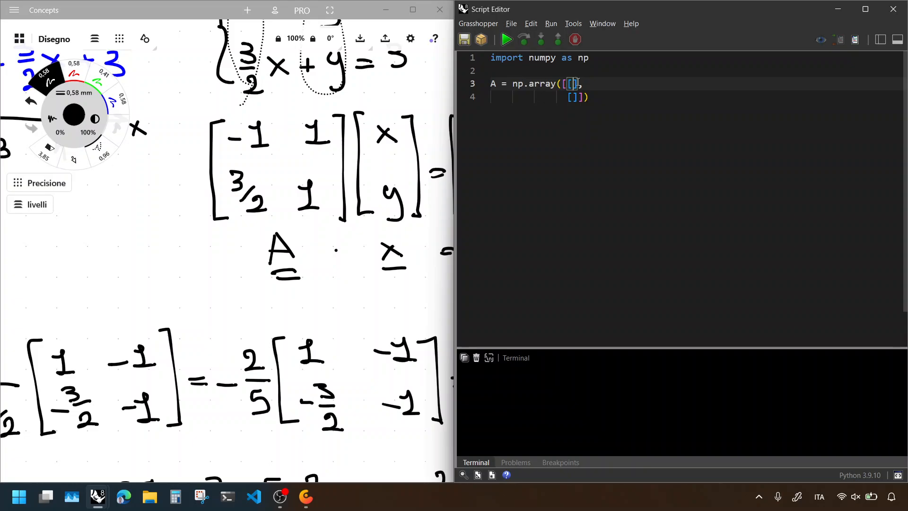
pyautogui.write(' 1')
pyautogui.press('Down')
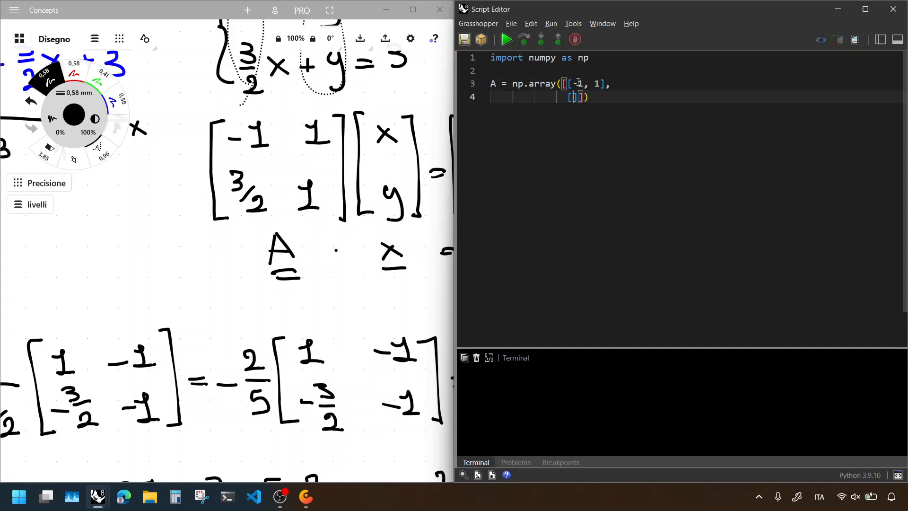
# Step: Fill the second row of array A with 1.5, 1, using the decimal instead of the fraction 3/2
pyautogui.press('Left')
pyautogui.press('Left')
pyautogui.press('Left')
pyautogui.write('1.5')
pyautogui.hotkey('shift', 'Left')
pyautogui.hotkey('shift', 'Left')
pyautogui.hotkey('shift', 'Left')
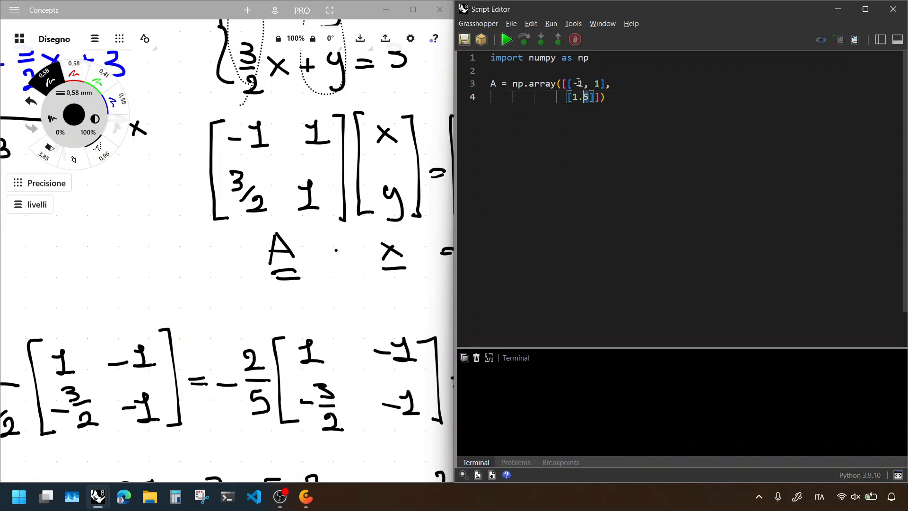
pyautogui.write('3/2')
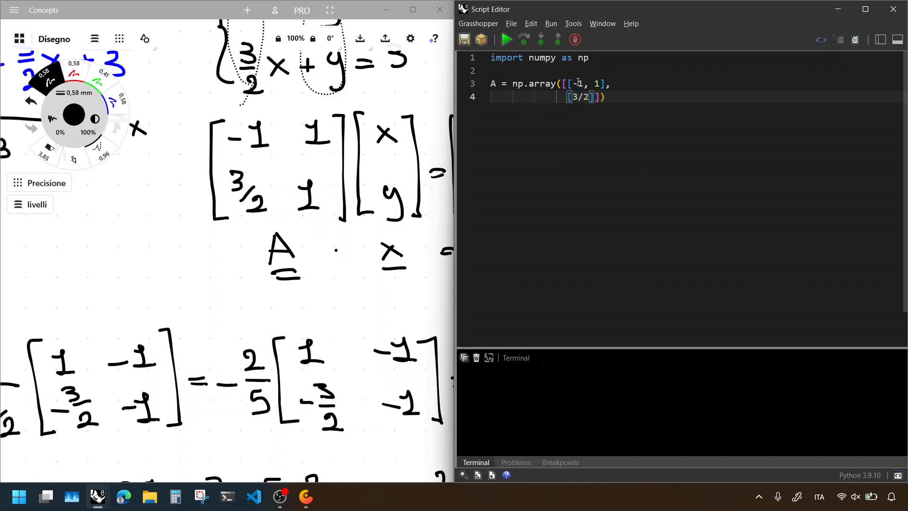
pyautogui.hotkey('shift', 'Left')
pyautogui.hotkey('shift', 'Left')
pyautogui.hotkey('shift', 'Left')
pyautogui.write('1.5, 1')
pyautogui.press('Up')
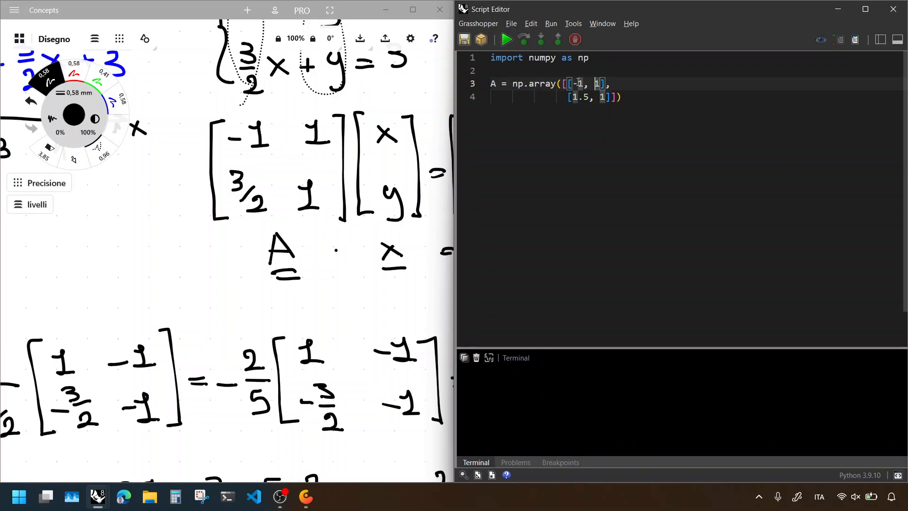
# Step: Adjust the spacing in A's first row so its values line up with the row below
pyautogui.press('Down')
pyautogui.press('Left')
pyautogui.press('Left')
pyautogui.press('Left')
pyautogui.press('Up')
pyautogui.press('Left')
pyautogui.press('Left')
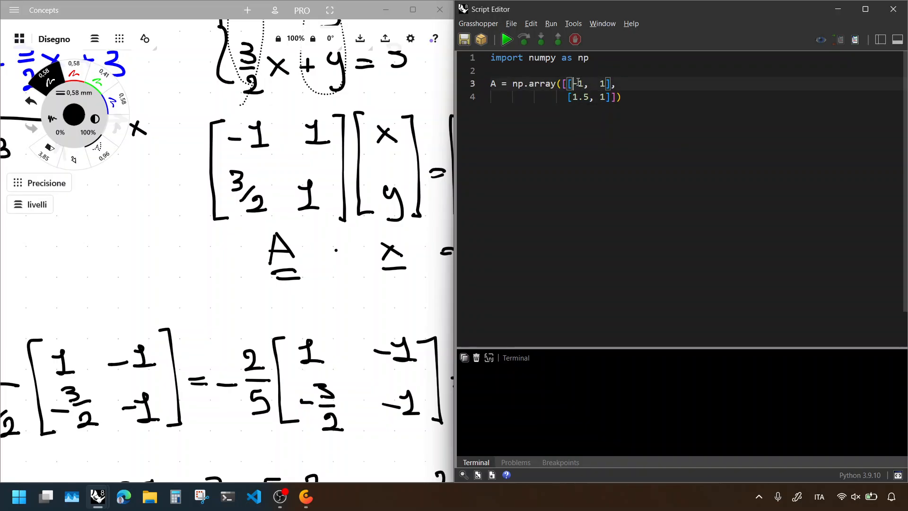
pyautogui.press('Right')
pyautogui.press('Right')
pyautogui.press('Right')
pyautogui.press('Right')
pyautogui.press('Right')
pyautogui.press('BackSpace')
pyautogui.press('Down')
pyautogui.press('Up')
pyautogui.press('Right')
pyautogui.press('Down')
pyautogui.press('Right')
pyautogui.press('Right')
pyautogui.press('Right')
pyautogui.press('Right')
pyautogui.press('Right')
pyautogui.press('Right')
# Step: Below A, define b as an np.array containing two empty rows, each on its own line
pyautogui.press('Return')
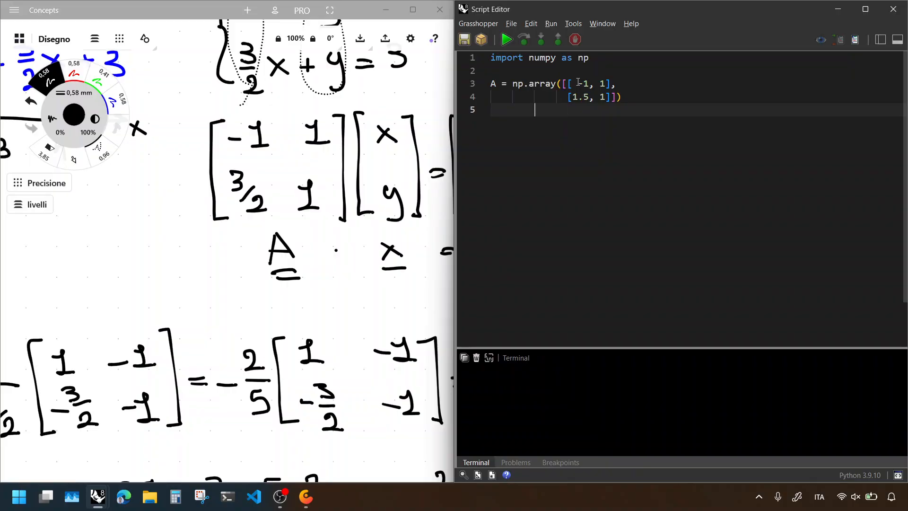
pyautogui.press('BackSpace')
pyautogui.press('Return')
pyautogui.write('b = ')
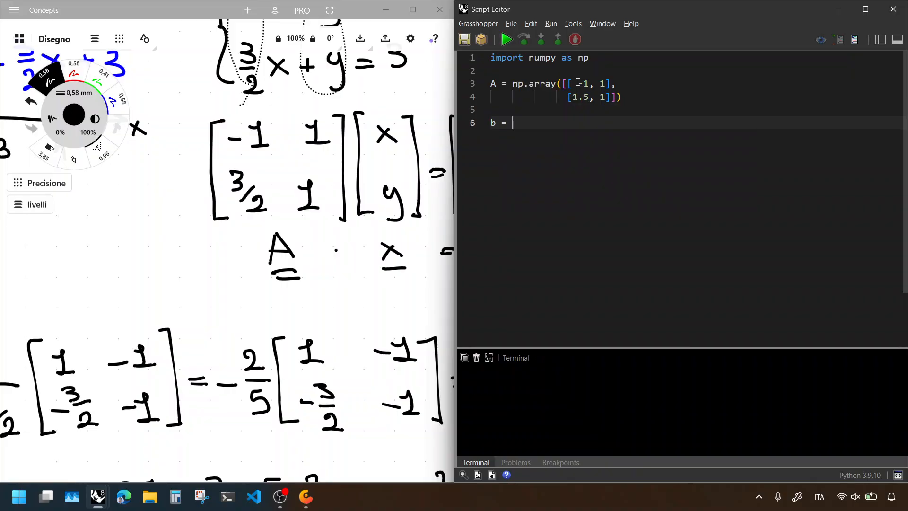
pyautogui.write('np.array')
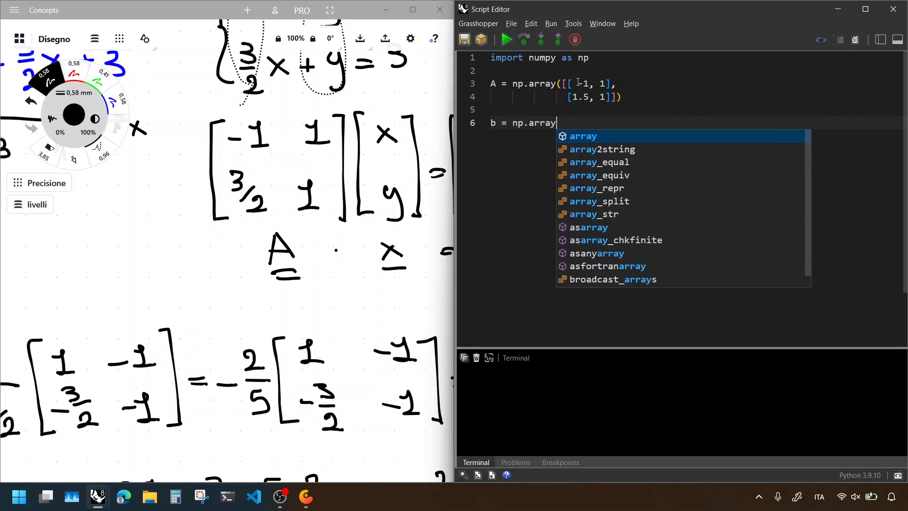
pyautogui.write('([[')
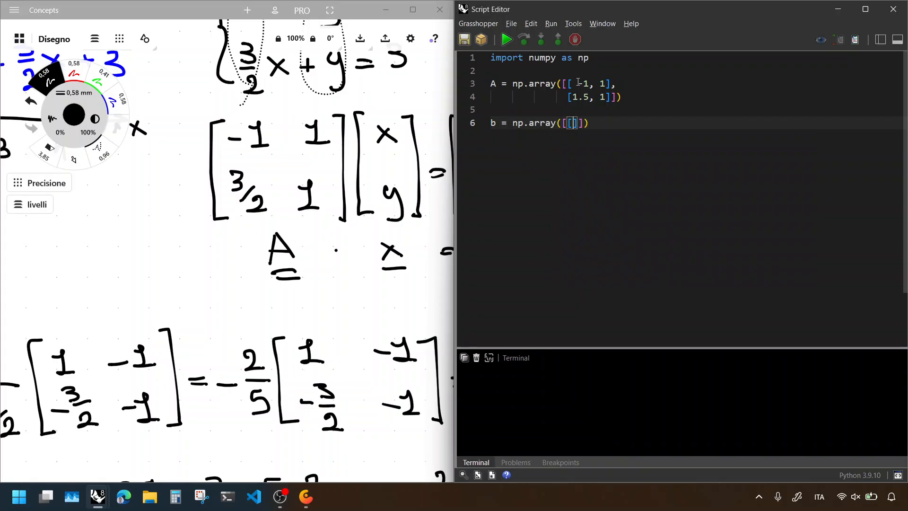
pyautogui.write('][')
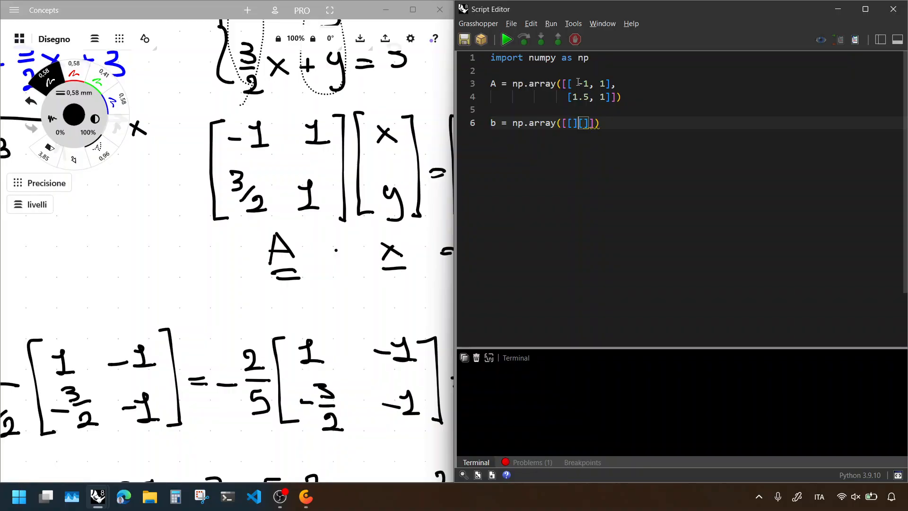
pyautogui.press('Left')
pyautogui.write(',')
pyautogui.press('Return')
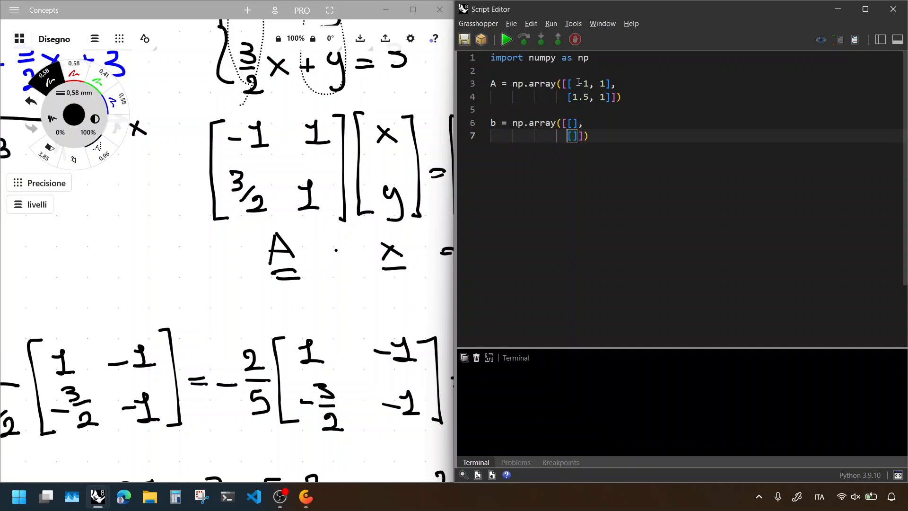
pyautogui.press('Up')
pyautogui.press('Right')
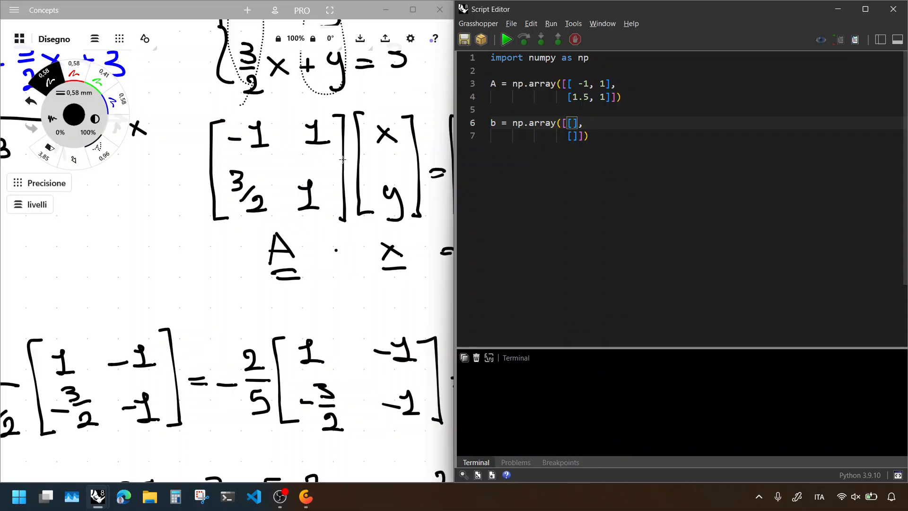
# Step: Bring the handwritten vector b into view in the notes and fill the array's rows with 0 and 3
pyautogui.moveTo(294, 185); pyautogui.dragTo(192, 207, button='middle')
pyautogui.click(578, 118)
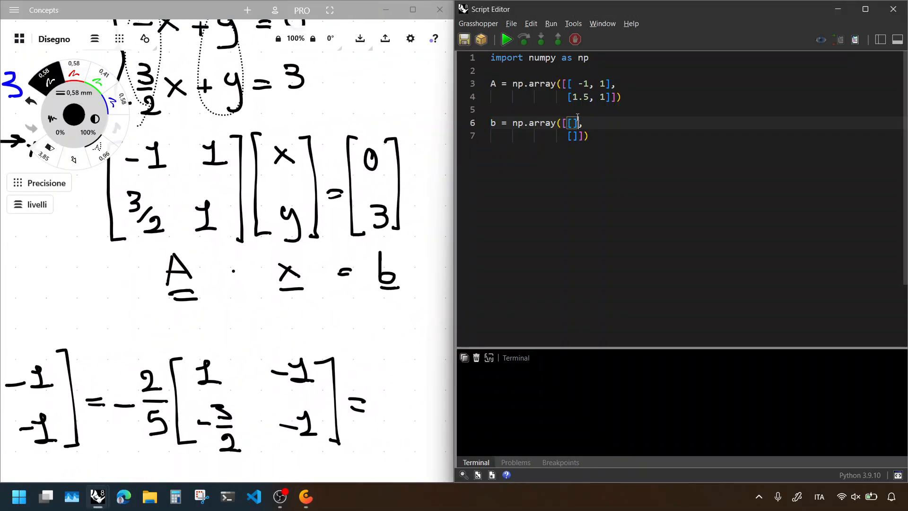
pyautogui.write('0')
pyautogui.press('Down')
pyautogui.press('Left')
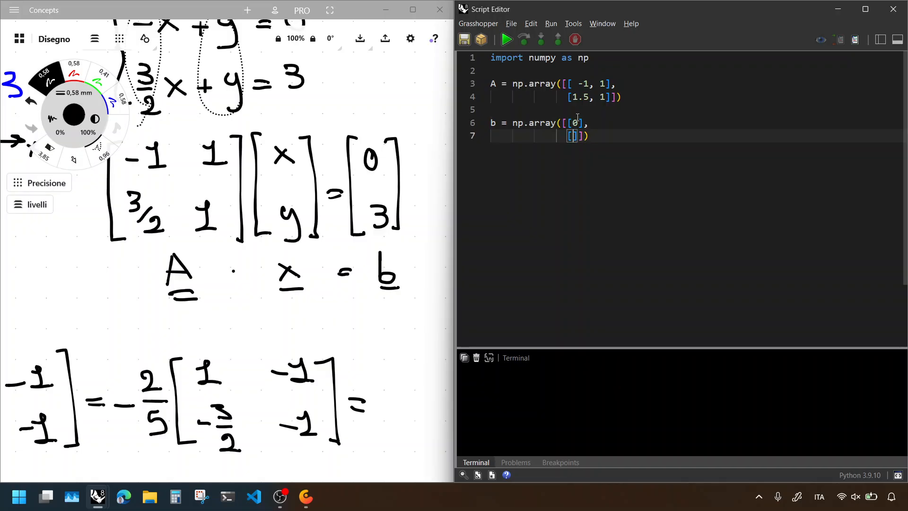
pyautogui.write('3')
pyautogui.press('Right')
pyautogui.press('Right')
pyautogui.press('End')
# Step: Add print(A) and print(b) at the end of the script and run it
pyautogui.press('Return')
pyautogui.press('Return')
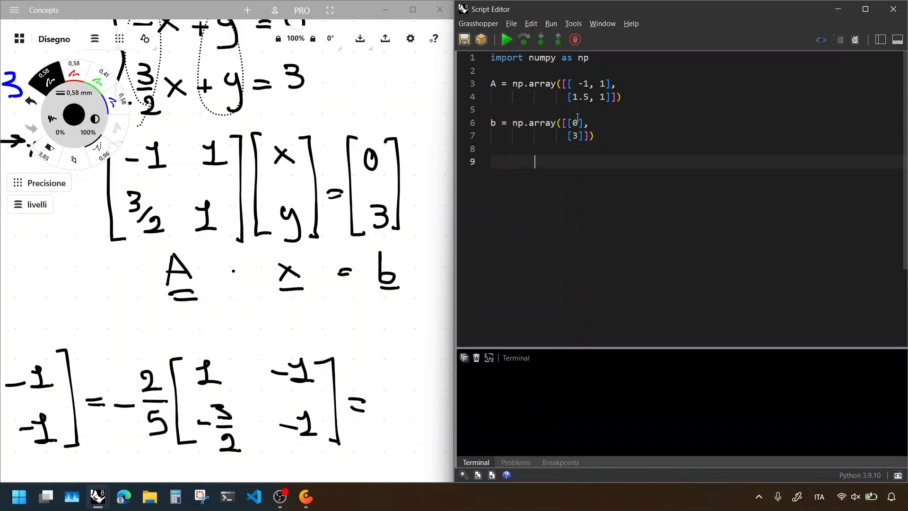
pyautogui.press('BackSpace')
pyautogui.press('BackSpace')
pyautogui.write('print(A')
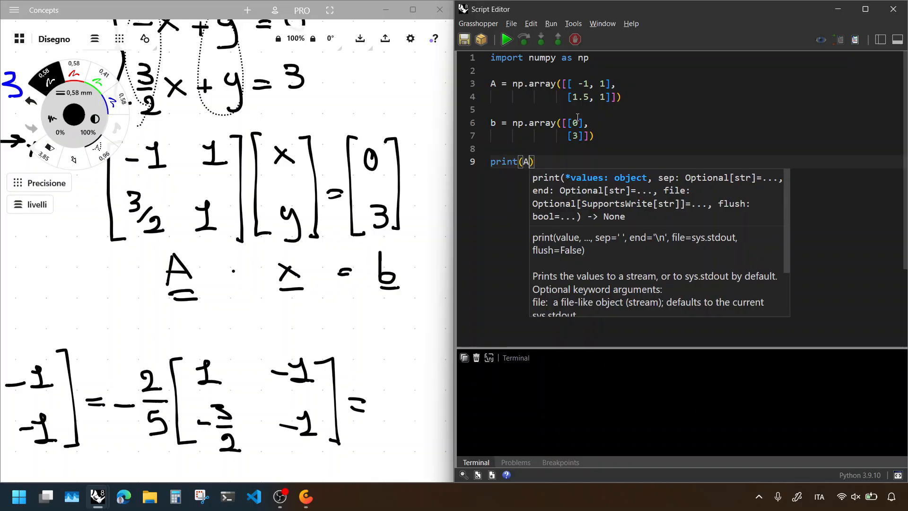
pyautogui.press('End')
pyautogui.press('Return')
pyautogui.write('pru')
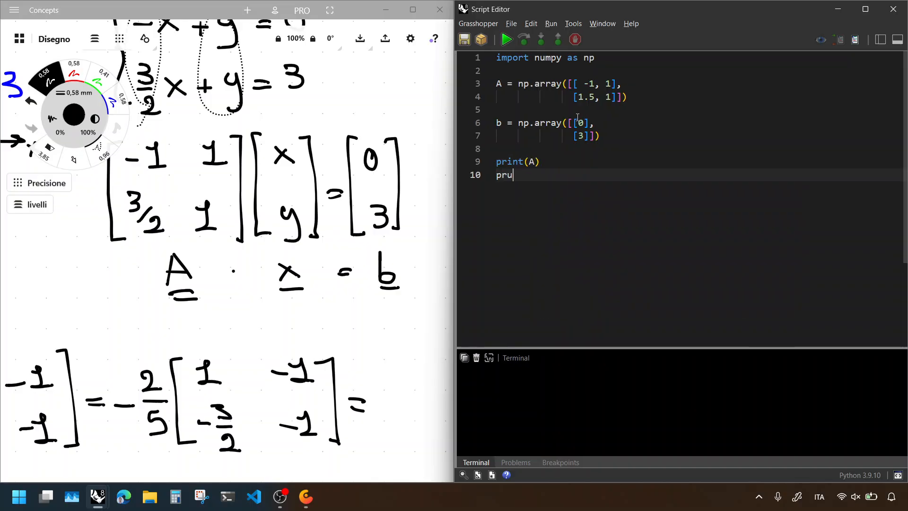
pyautogui.write('nt(b')
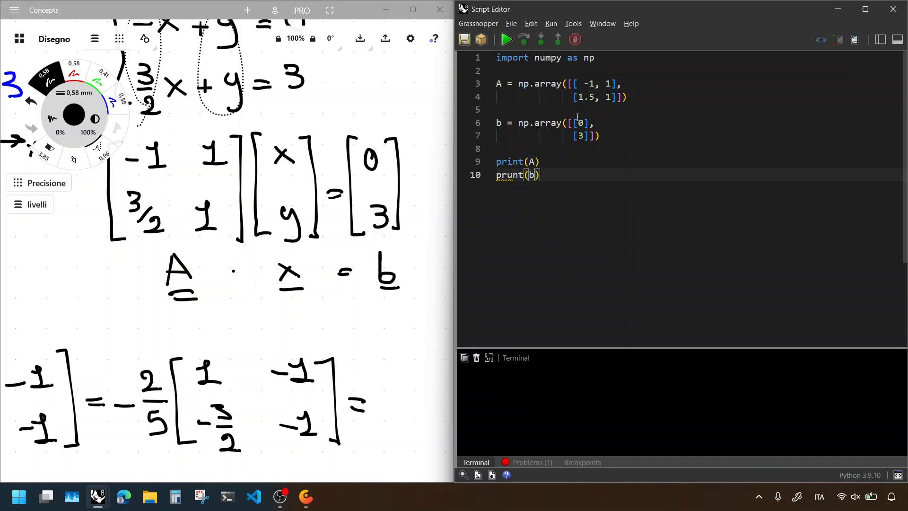
pyautogui.press('Left')
pyautogui.press('Left')
pyautogui.press('Left')
pyautogui.press('Left')
pyautogui.press('BackSpace')
pyautogui.write('i')
pyautogui.press('F5')
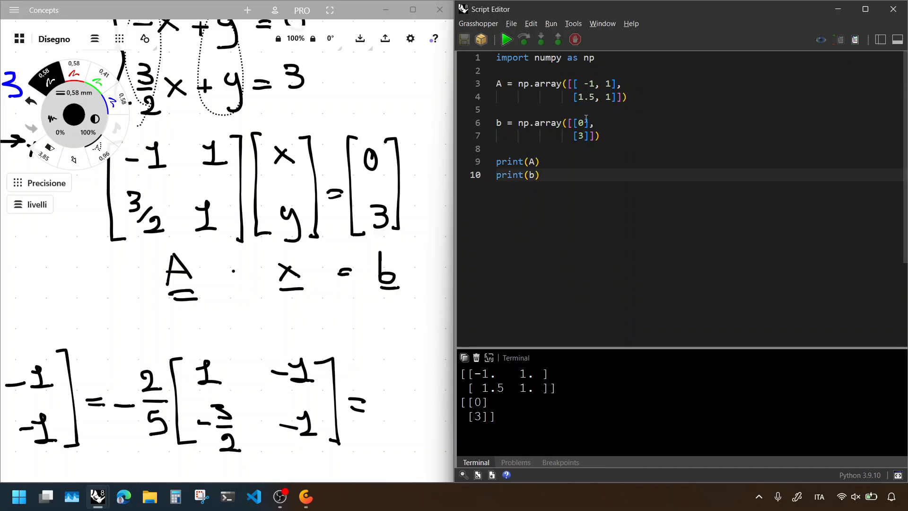
# Step: Check the printed arrays A and b in the terminal output against the handwritten matrices
pyautogui.moveTo(479, 376); pyautogui.dragTo(546, 394)
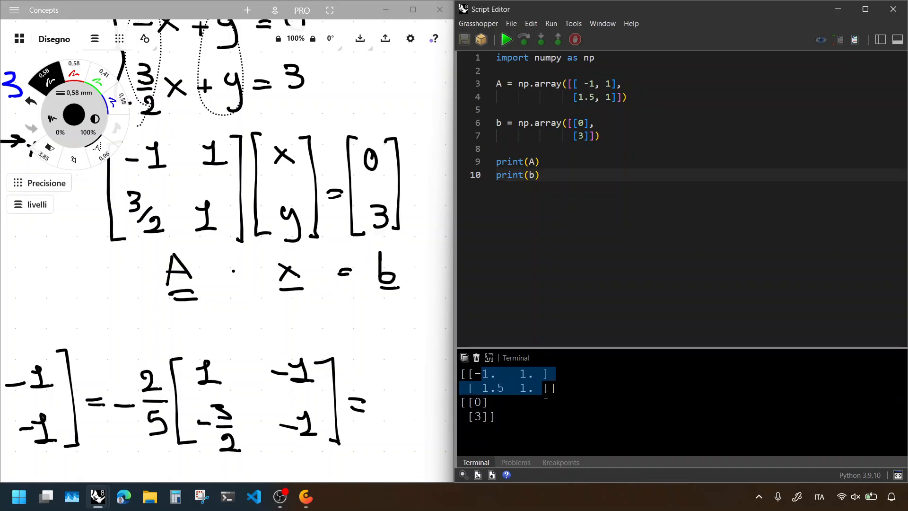
pyautogui.click(485, 402)
pyautogui.moveTo(462, 401); pyautogui.dragTo(503, 417)
pyautogui.click(512, 418)
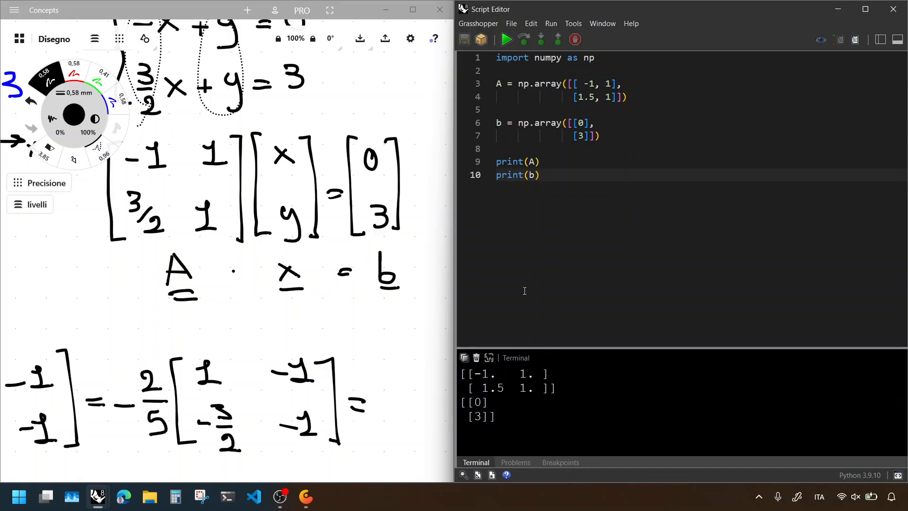
# Step: Delete the print(A) and print(b) lines and leave an empty line below the definition of b for new code
pyautogui.click(525, 290)
pyautogui.press('Up')
pyautogui.press('Up')
pyautogui.press('Up')
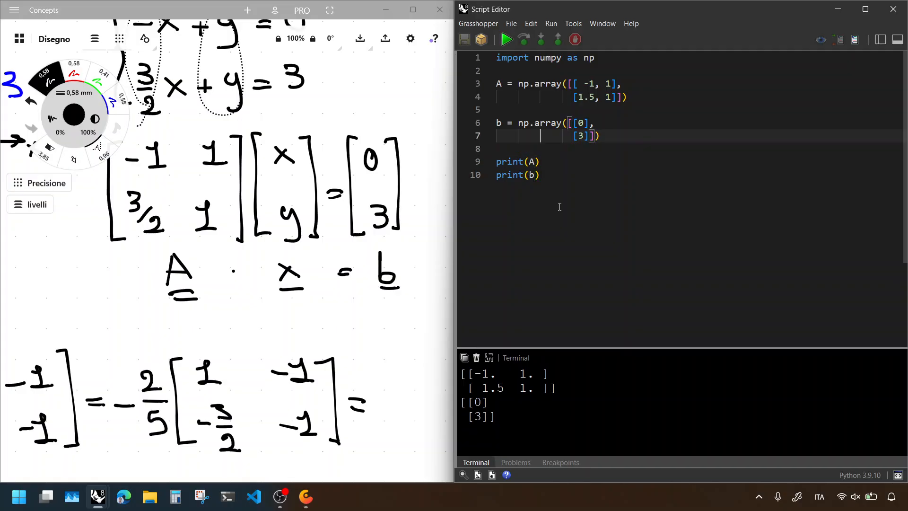
pyautogui.press('Down')
pyautogui.press('Return')
pyautogui.press('Return')
pyautogui.hotkey('shift', 'Down')
pyautogui.hotkey('shift', 'Down')
pyautogui.hotkey('shift', 'End')
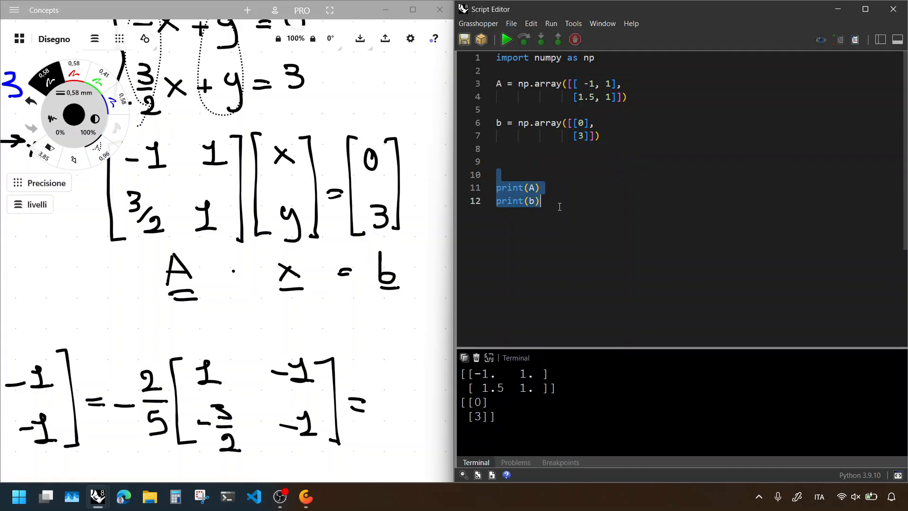
pyautogui.press('Delete')
pyautogui.press('BackSpace')
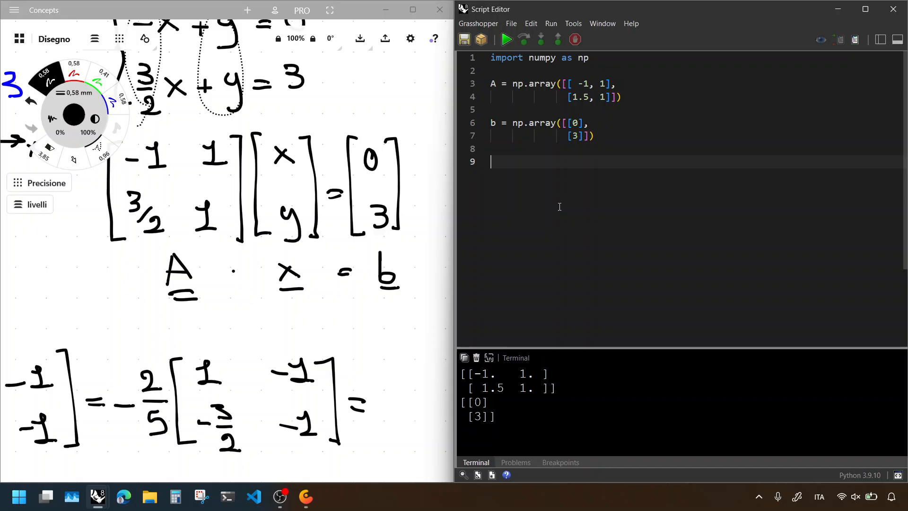
# Step: Below b, define A_inv as A.I, the inverse of A
pyautogui.write('a_i')
pyautogui.press('BackSpace')
pyautogui.press('BackSpace')
pyautogui.write('_inv = ')
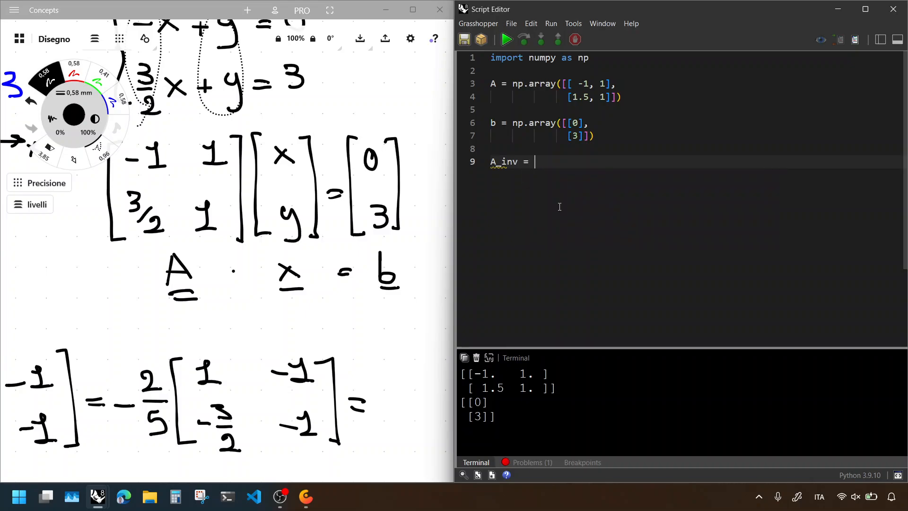
pyautogui.write('A.I')
pyautogui.hotkey('shift', 'Left')
pyautogui.hotkey('shift', 'Left')
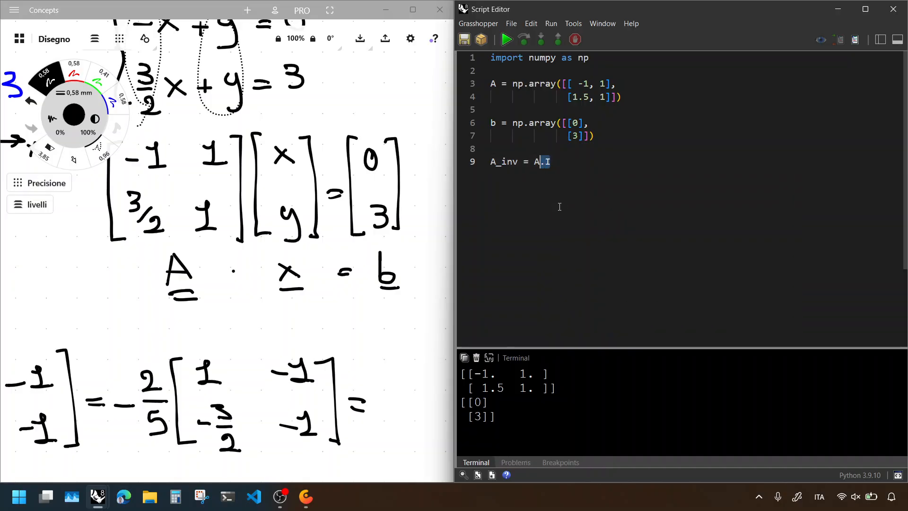
# Step: Check how A is defined as an array, then convert it in the A_inv line so it reads np.matrix(A).I
pyautogui.press('Up')
pyautogui.press('Up')
pyautogui.press('Up')
pyautogui.press('Up')
pyautogui.press('Up')
pyautogui.press('Up')
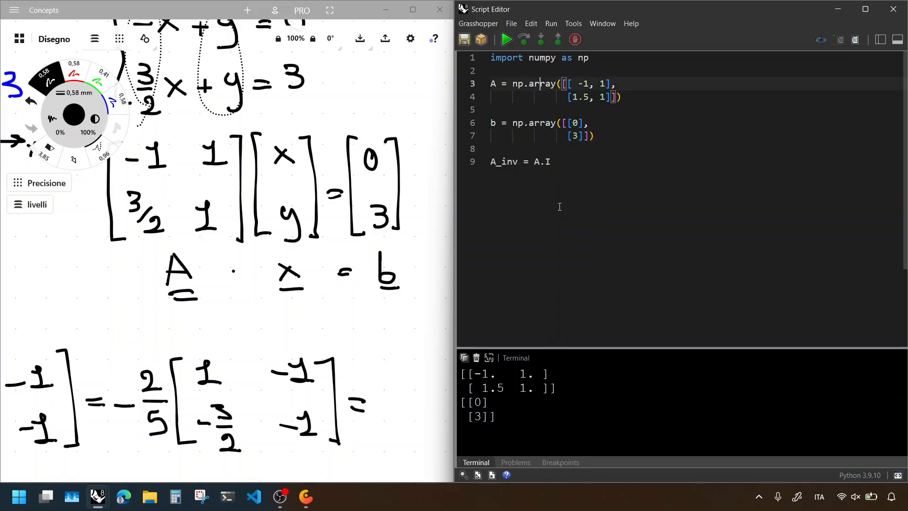
pyautogui.press('Down')
pyautogui.press('Down')
pyautogui.press('Down')
pyautogui.press('Down')
pyautogui.press('Down')
pyautogui.press('Down')
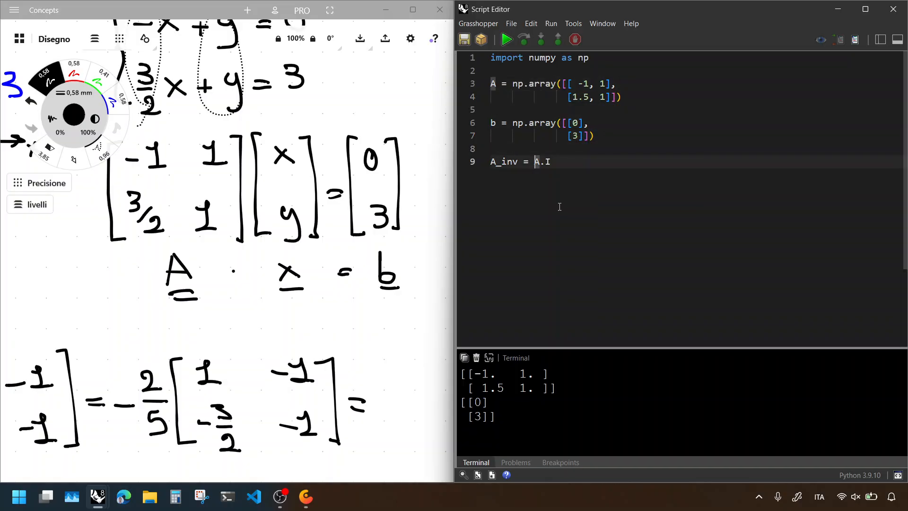
pyautogui.write('np.matr')
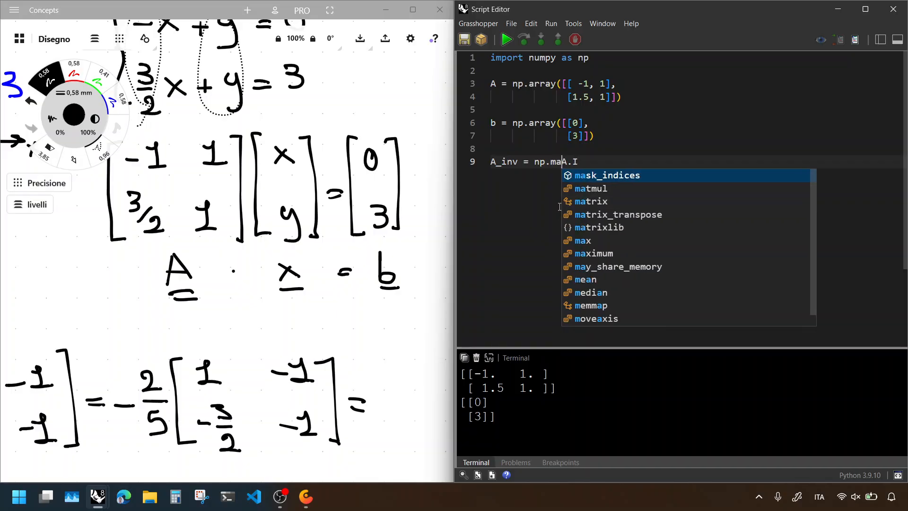
pyautogui.write('ix(')
pyautogui.press('Right')
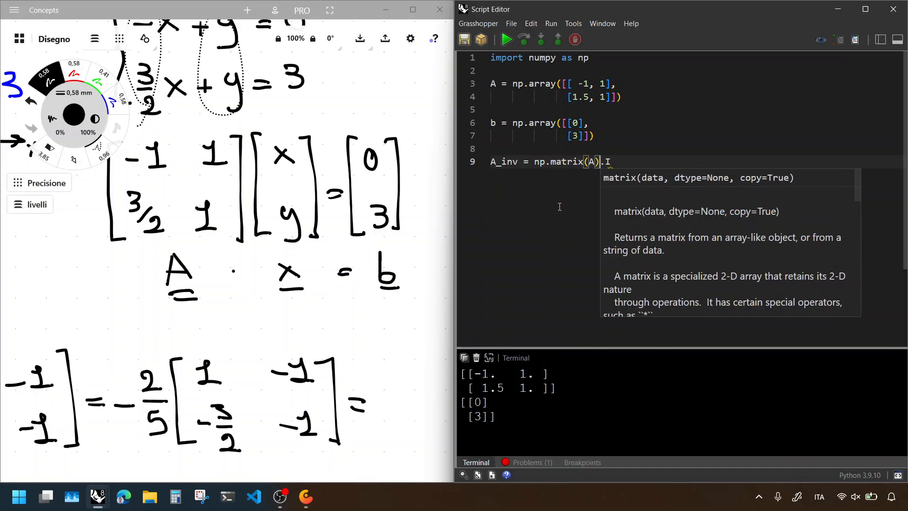
pyautogui.write(')')
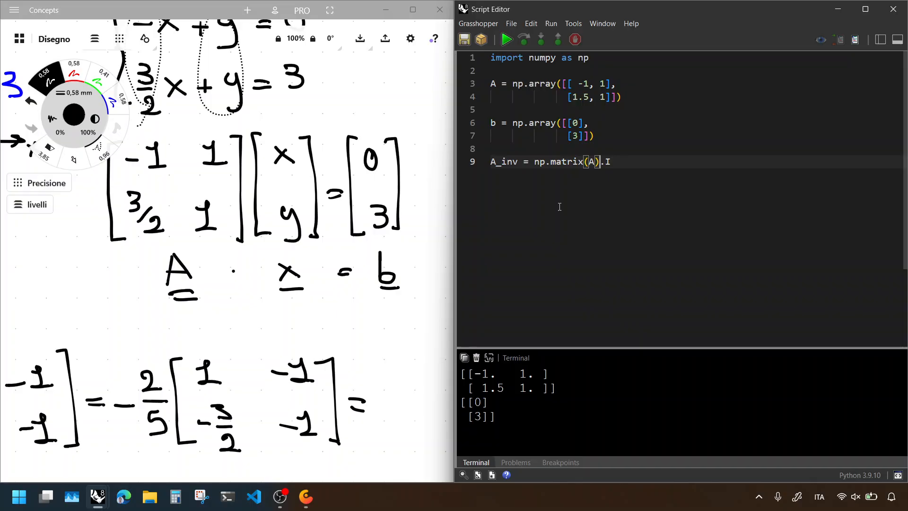
pyautogui.press('Left')
pyautogui.press('Right')
pyautogui.press('Right')
pyautogui.press('Left')
pyautogui.hotkey('shift', 'End')
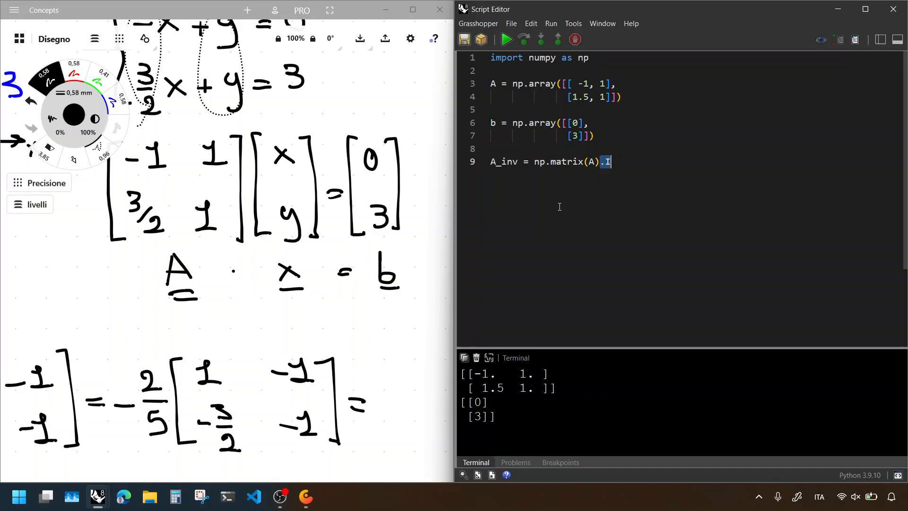
# Step: Add print(A_inv) below the inverse definition and run the script
pyautogui.press('Right')
pyautogui.press('Return')
pyautogui.press('Return')
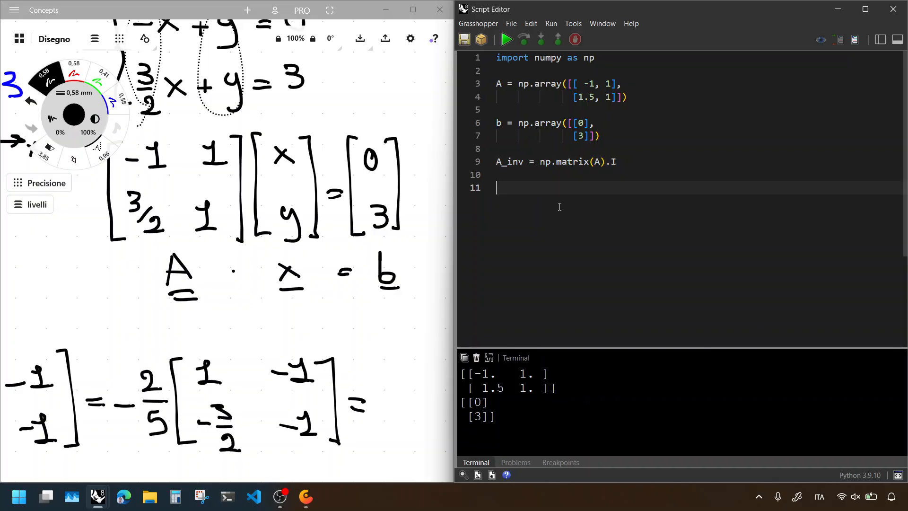
pyautogui.write('prunt(A')
pyautogui.press('BackSpace')
pyautogui.press('BackSpace')
pyautogui.press('BackSpace')
pyautogui.write('int(A_in')
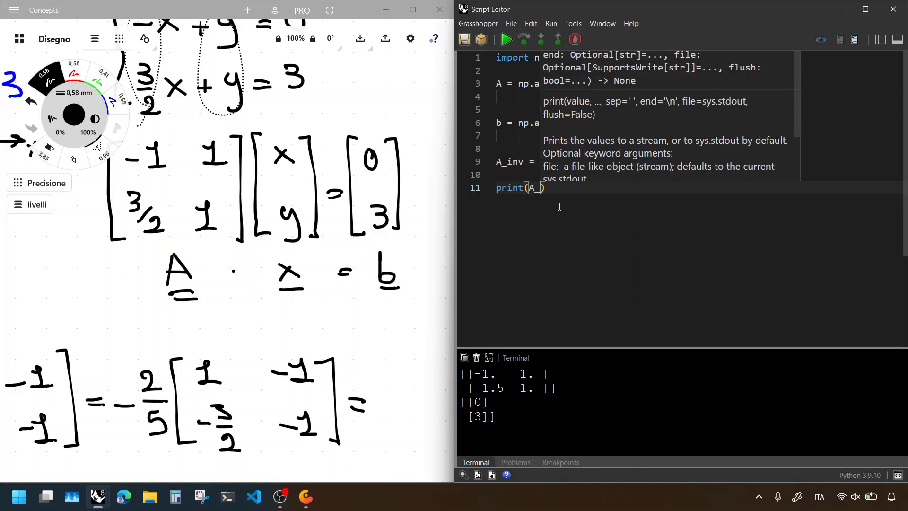
pyautogui.write('v')
pyautogui.press('F5')
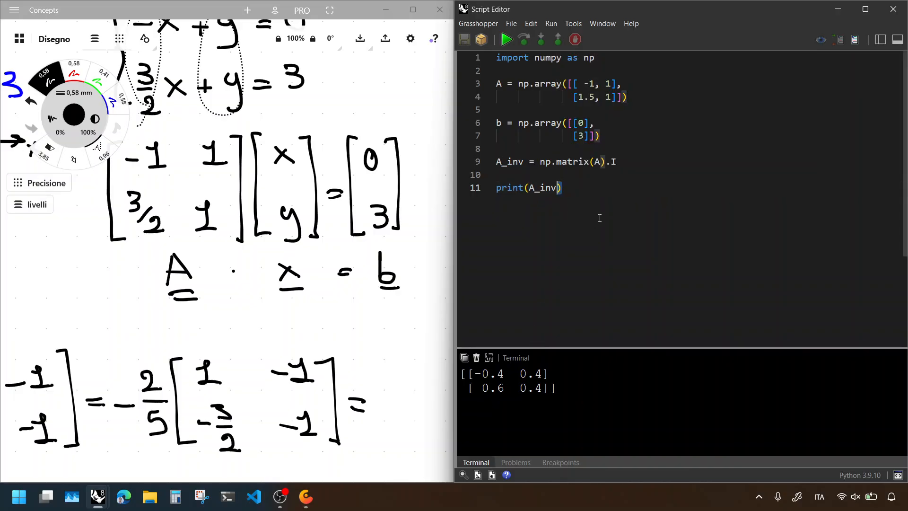
# Step: Replace the print(A_inv) line with x = A_inv * b
pyautogui.hotkey('shift', 'Left')
pyautogui.hotkey('shift', 'Left')
pyautogui.hotkey('shift', 'Left')
pyautogui.hotkey('shift', 'Left')
pyautogui.hotkey('shift', 'Left')
pyautogui.hotkey('shift', 'Left')
pyautogui.hotkey('shift', 'Left')
pyautogui.hotkey('shift', 'Left')
pyautogui.hotkey('shift', 'Left')
pyautogui.hotkey('shift', 'Left')
pyautogui.hotkey('shift', 'Left')
pyautogui.hotkey('shift', 'Left')
pyautogui.write('x = A')
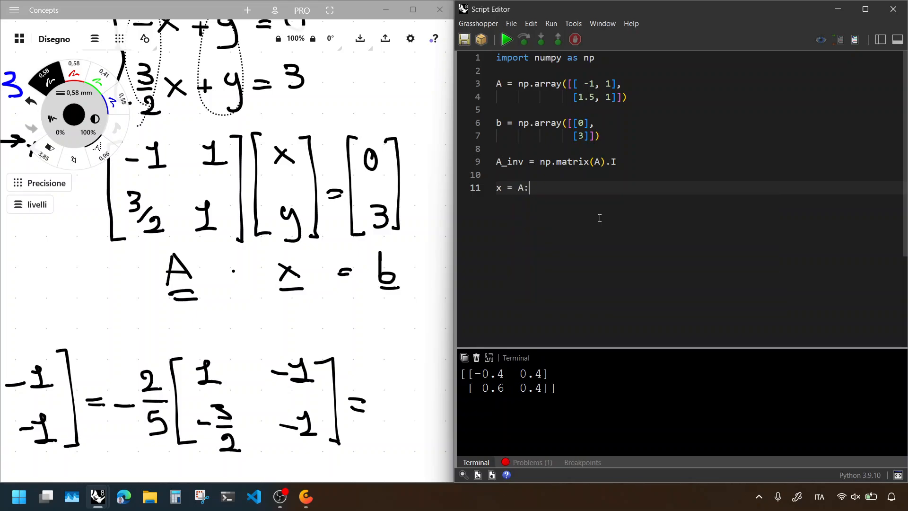
pyautogui.write('_ibv')
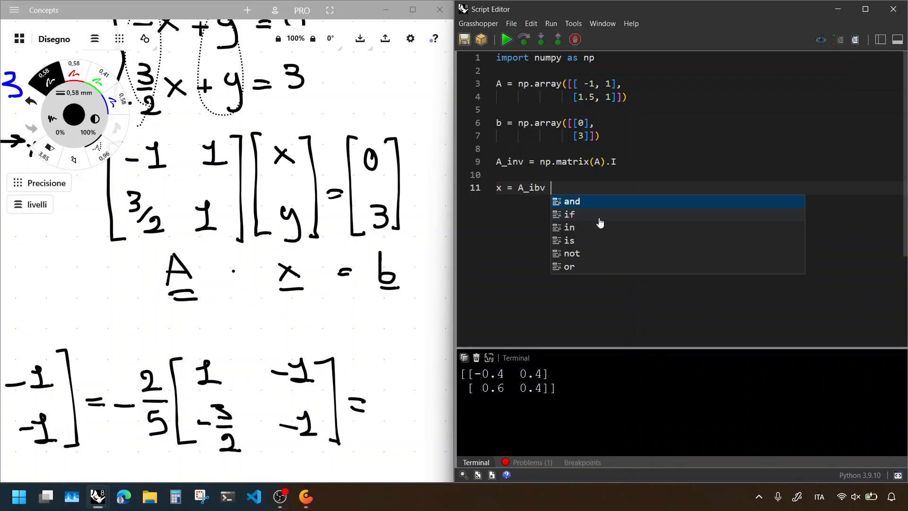
pyautogui.press('BackSpace')
pyautogui.press('BackSpace')
pyautogui.write('nv *')
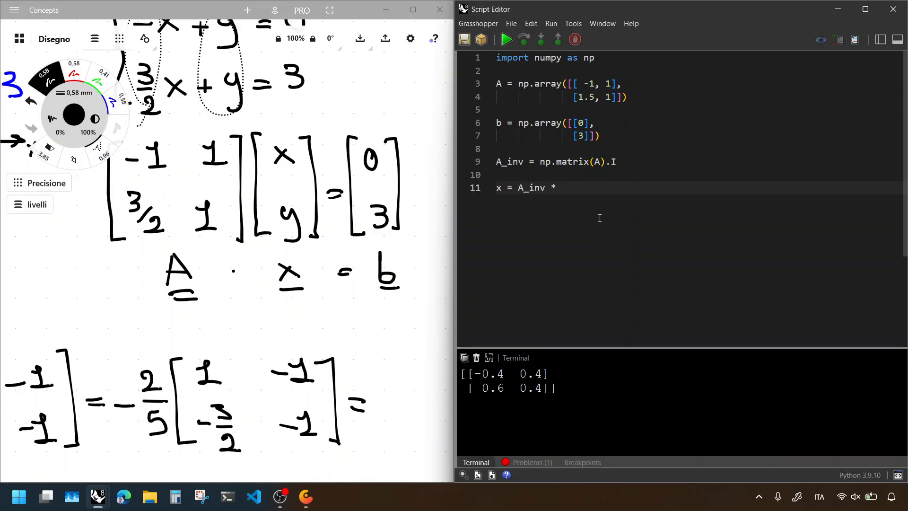
pyautogui.press('BackSpace')
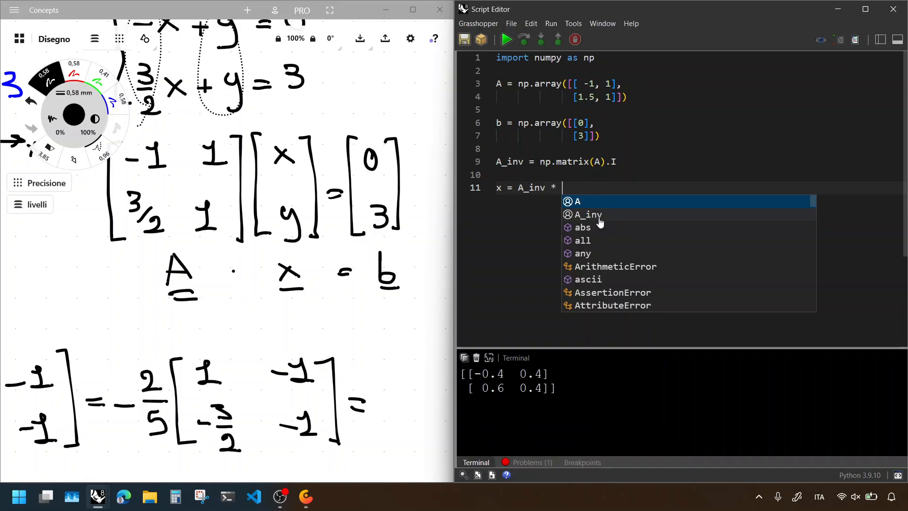
pyautogui.write('b')
# Step: Add print(x) at the end of the script and run it
pyautogui.press('Return')
pyautogui.press('Return')
pyautogui.press('Return')
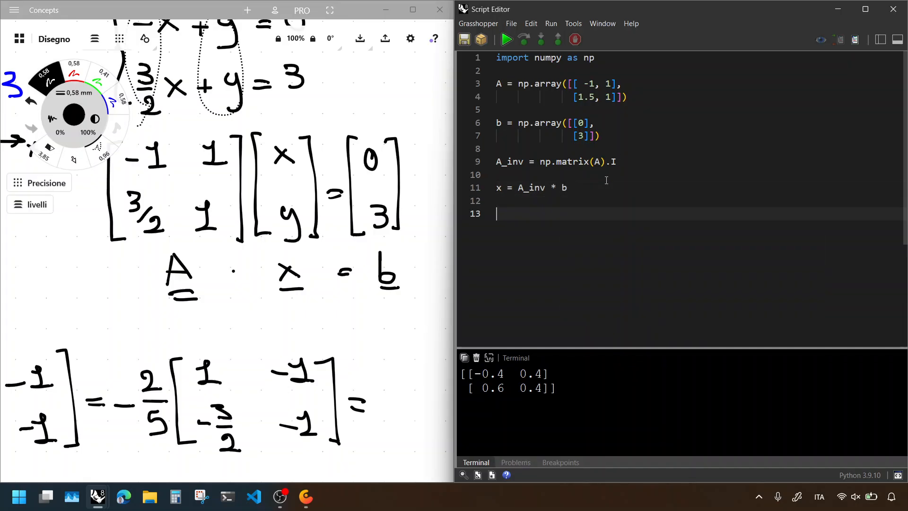
pyautogui.write('print(x')
pyautogui.press('F5')
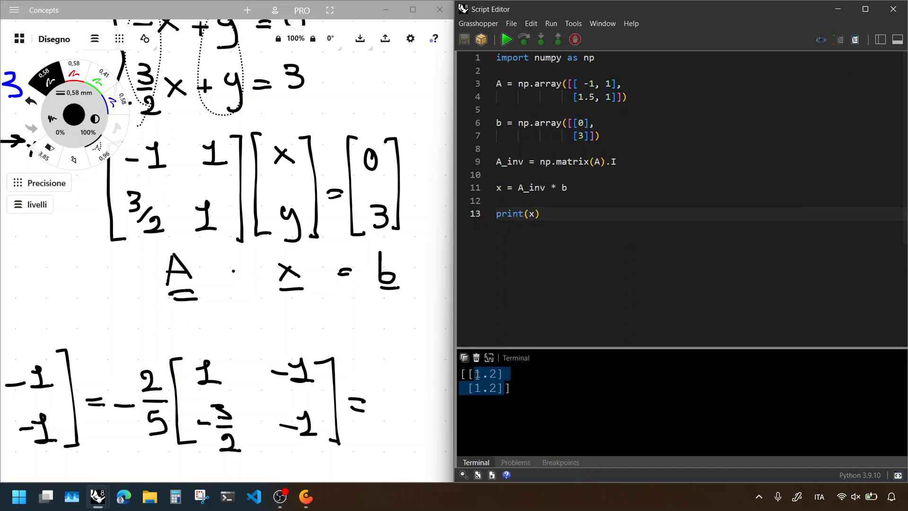
# Step: Review the printed x and the script from the NumPy import to the x = A_inv * b line, with the editor window detached
pyautogui.click(512, 397)
pyautogui.moveTo(563, 250); pyautogui.dragTo(494, 58)
pyautogui.click(569, 240)
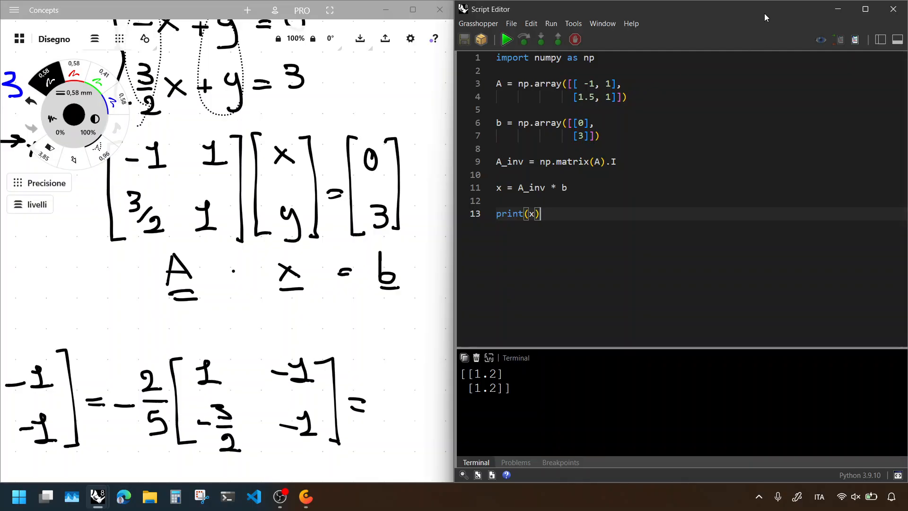
pyautogui.moveTo(768, 18); pyautogui.dragTo(829, 26)
pyautogui.click(860, 15)
pyautogui.click(713, 142)
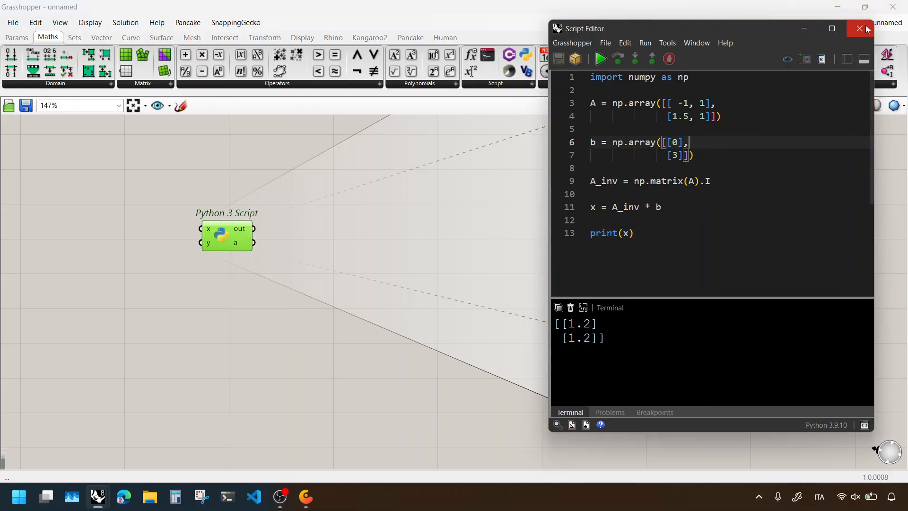
pyautogui.moveTo(693, 223); pyautogui.dragTo(695, 67)
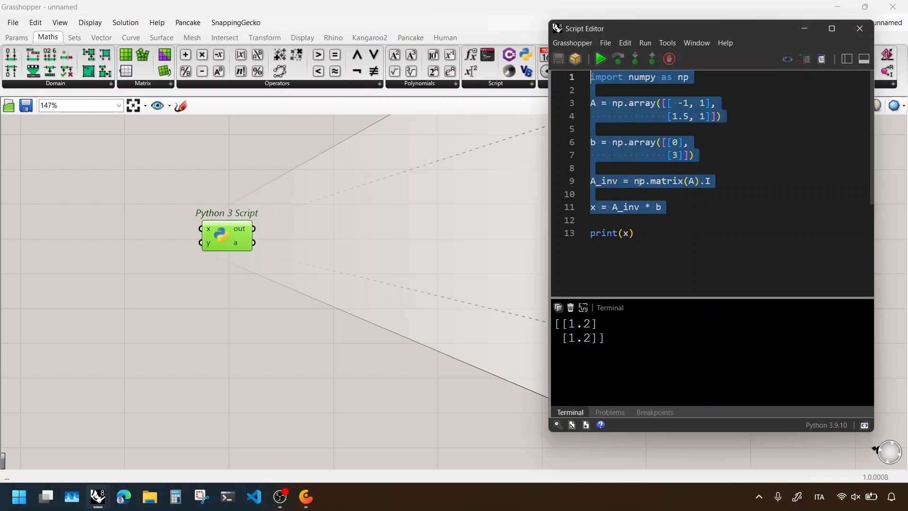
pyautogui.click(697, 265)
pyautogui.moveTo(698, 298); pyautogui.dragTo(696, 328)
# Step: Close the script editor and bring an empty area of the Grasshopper canvas into view
pyautogui.click(860, 28)
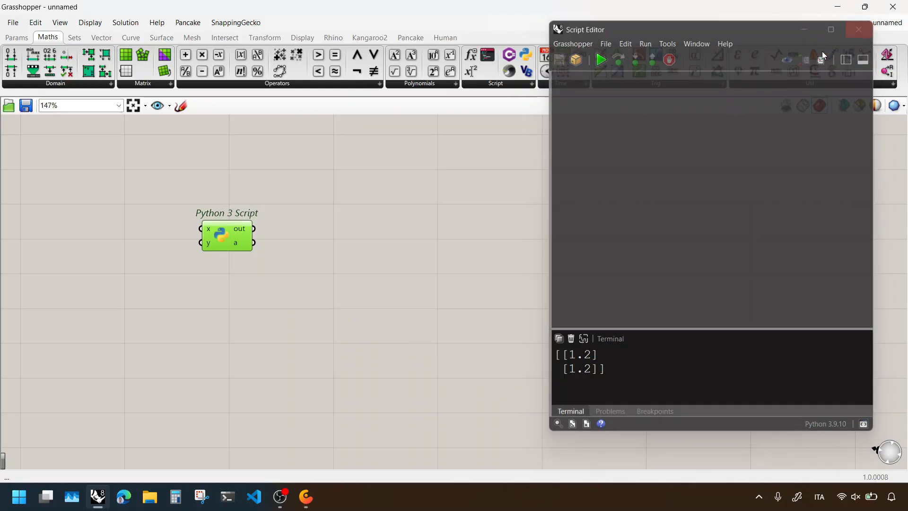
pyautogui.rightClick(307, 266)
pyautogui.moveTo(125, 269); pyautogui.dragTo(397, 272, button='right')
pyautogui.click(398, 272)
pyautogui.moveTo(278, 336); pyautogui.dragTo(532, 95, button='right')
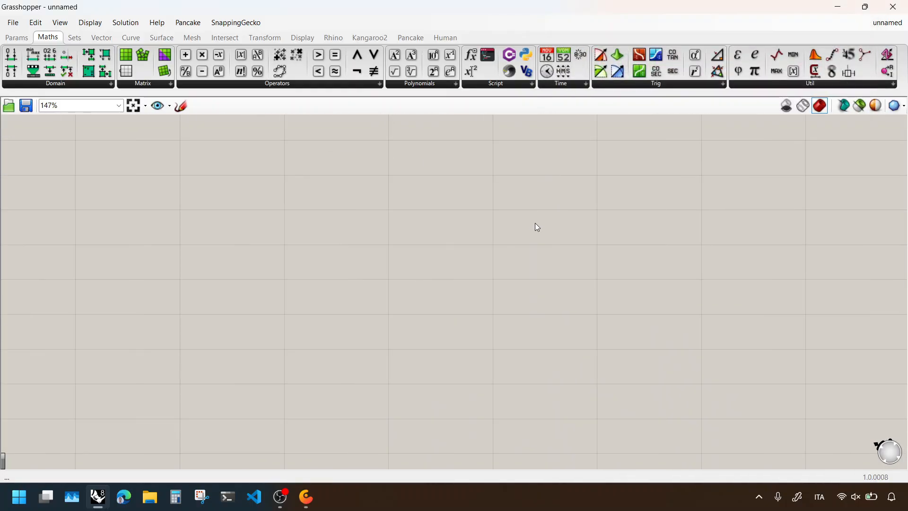
pyautogui.moveTo(212, 302); pyautogui.dragTo(273, 180, button='right')
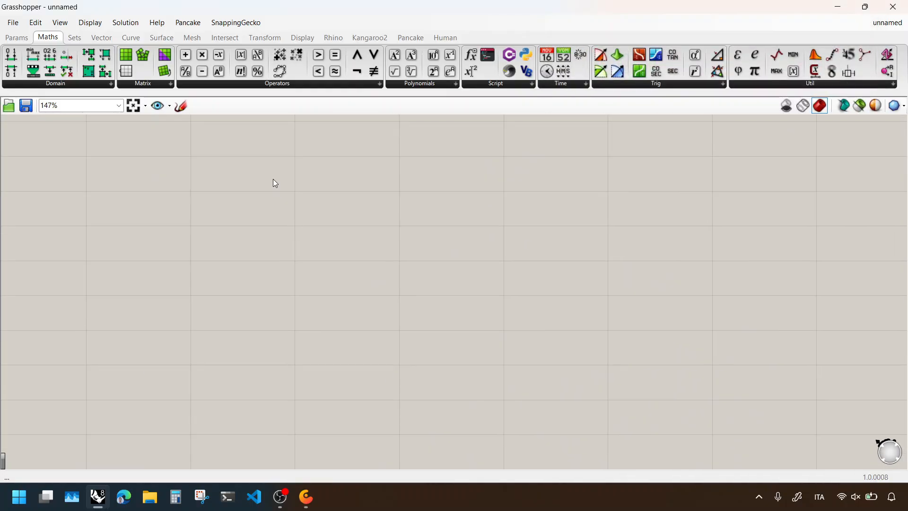
# Step: Examine the Transform components in the Affine, Euclidean and Util groups, including Transform Matrix
pyautogui.click(278, 40)
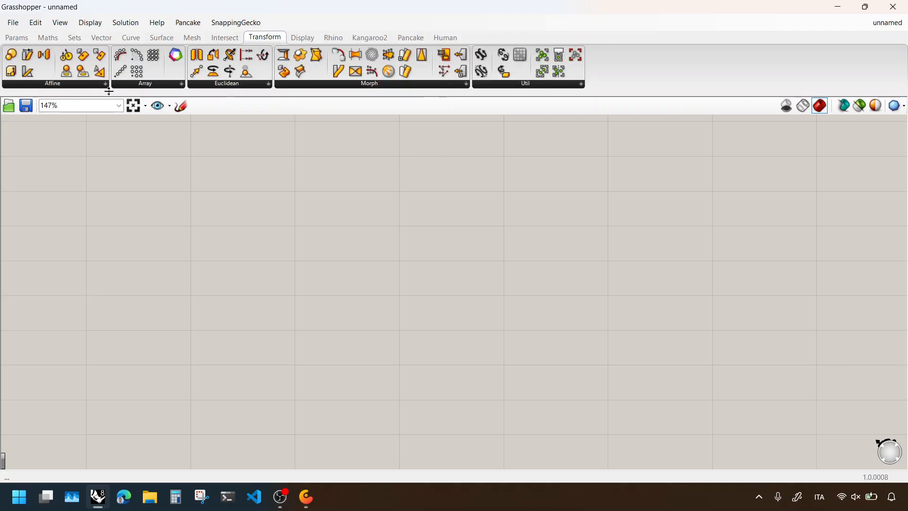
pyautogui.click(73, 82)
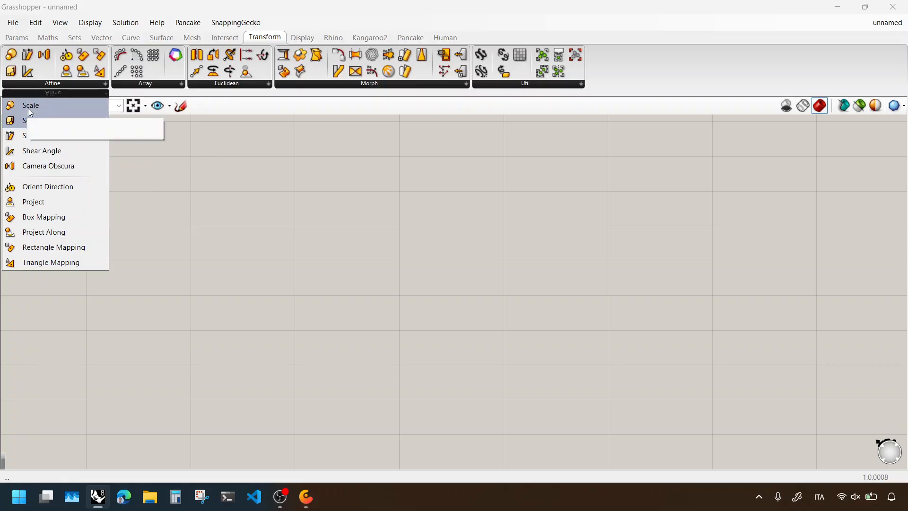
pyautogui.click(208, 84)
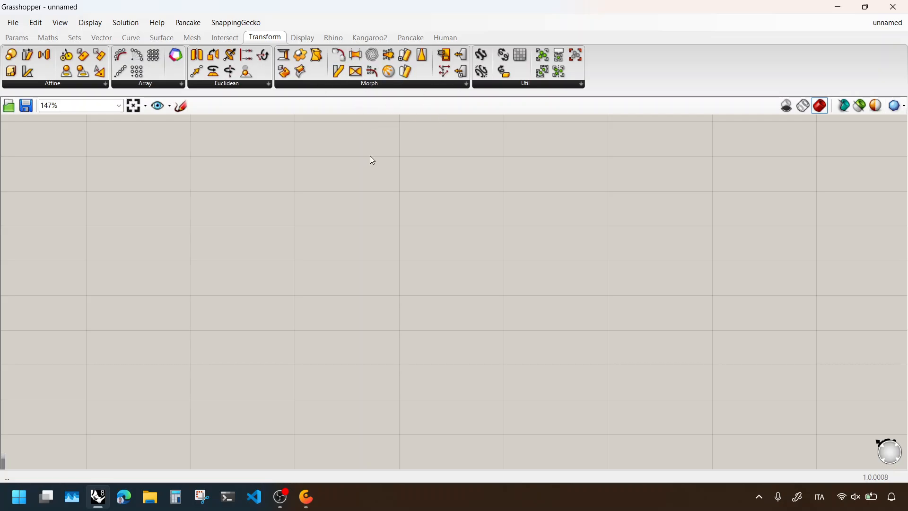
pyautogui.click(516, 84)
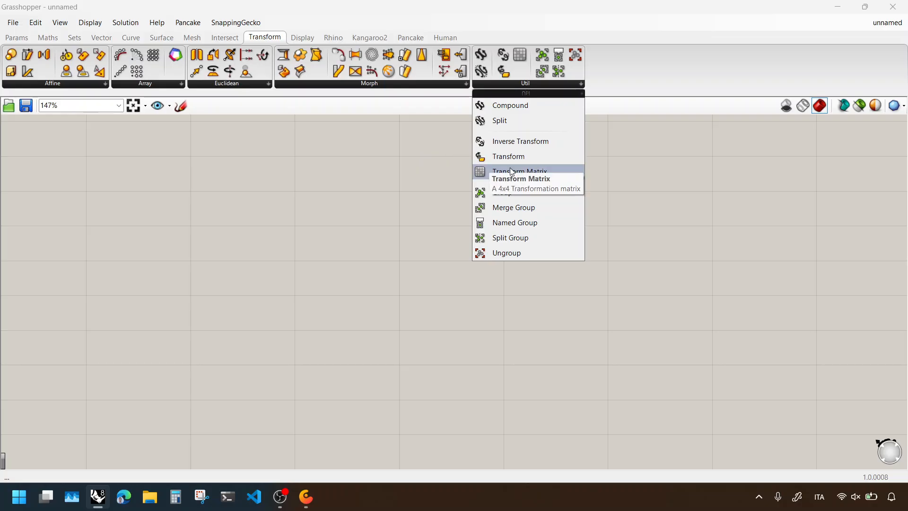
pyautogui.click(429, 167)
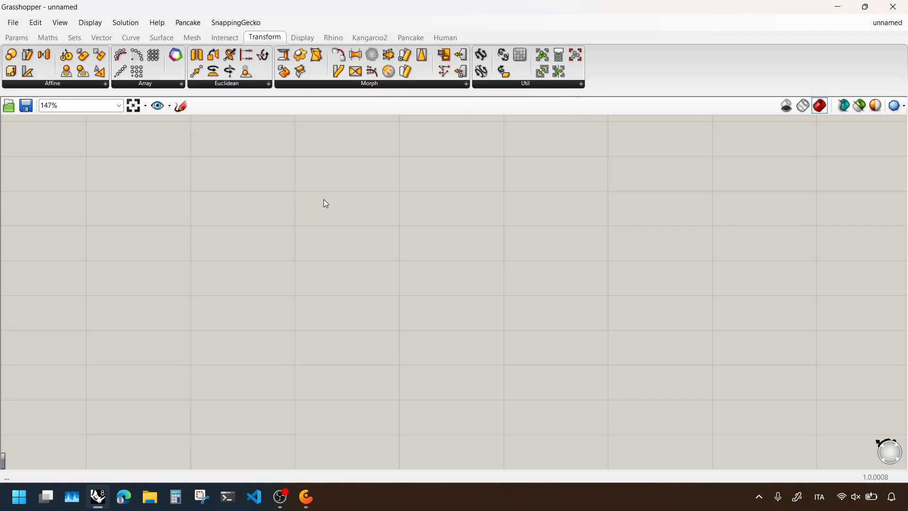
pyautogui.moveTo(299, 212); pyautogui.dragTo(350, 203, button='right')
# Step: Place a Scale component from the Affine transforms on the empty canvas
pyautogui.click(87, 83)
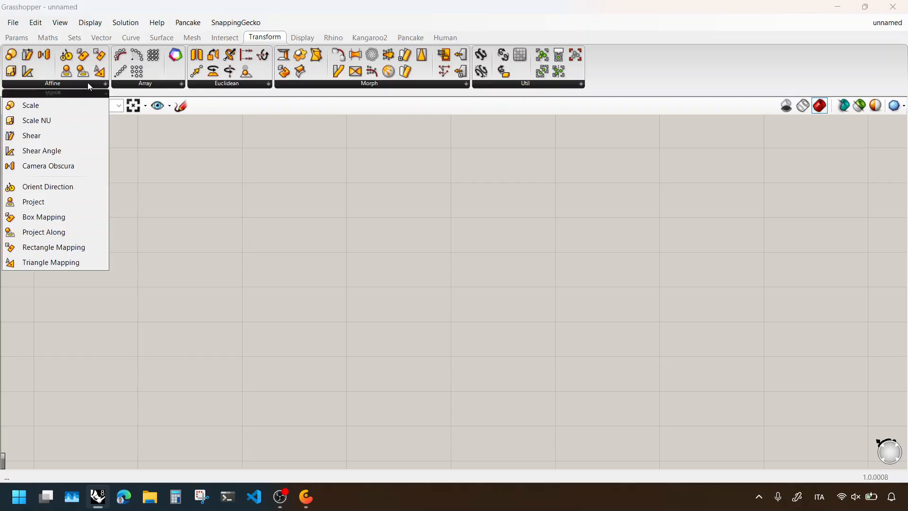
pyautogui.moveTo(70, 102); pyautogui.dragTo(223, 218)
pyautogui.moveTo(302, 168); pyautogui.dragTo(447, 203, button='right')
pyautogui.scroll(2, 391, 226)
pyautogui.moveTo(391, 228); pyautogui.dragTo(628, 276)
pyautogui.click(541, 229)
pyautogui.moveTo(540, 229); pyautogui.dragTo(351, 170, button='right')
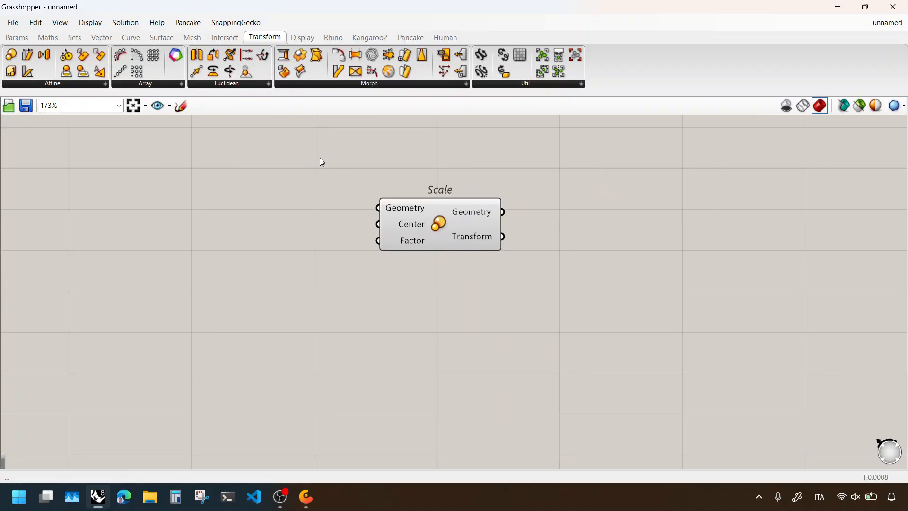
# Step: Arrange the Grasshopper window side by side with the Rhino viewport
pyautogui.moveTo(550, 3); pyautogui.dragTo(623, 93)
pyautogui.moveTo(682, 11); pyautogui.dragTo(701, 1)
pyautogui.moveTo(567, 85); pyautogui.dragTo(907, 119)
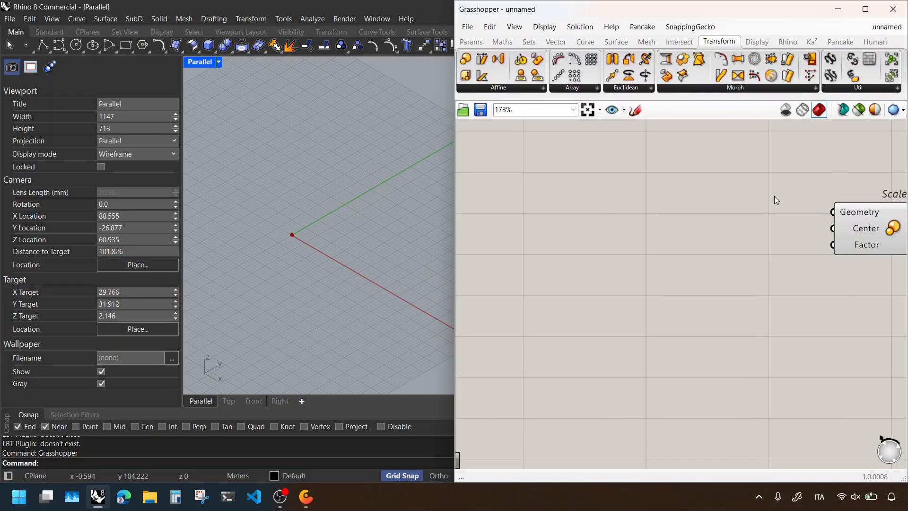
# Step: Bring the whole Scale component into view and move it aside to leave free canvas space before its inputs
pyautogui.moveTo(739, 231); pyautogui.dragTo(565, 225, button='right')
pyautogui.moveTo(682, 237); pyautogui.dragTo(776, 266)
pyautogui.click(599, 231)
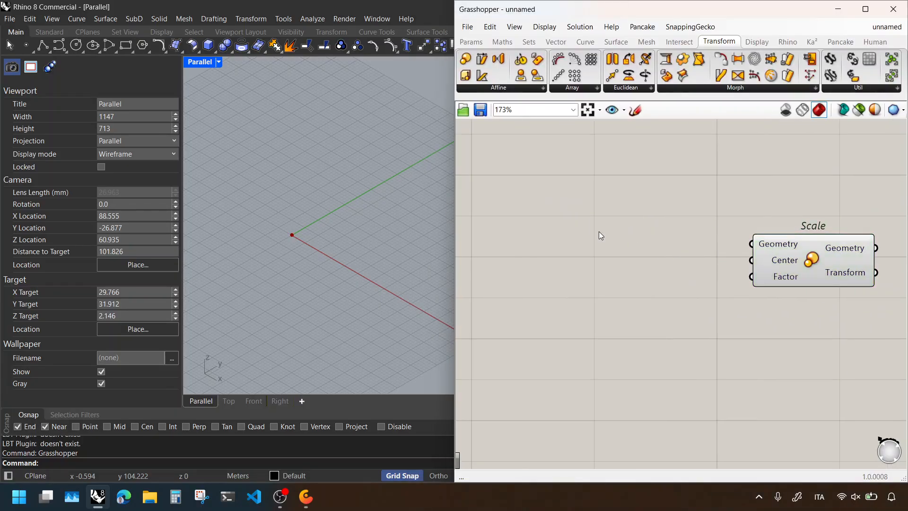
# Step: Place a Domain Box component on the canvas in front of the Scale component's inputs
pyautogui.doubleClick(595, 240)
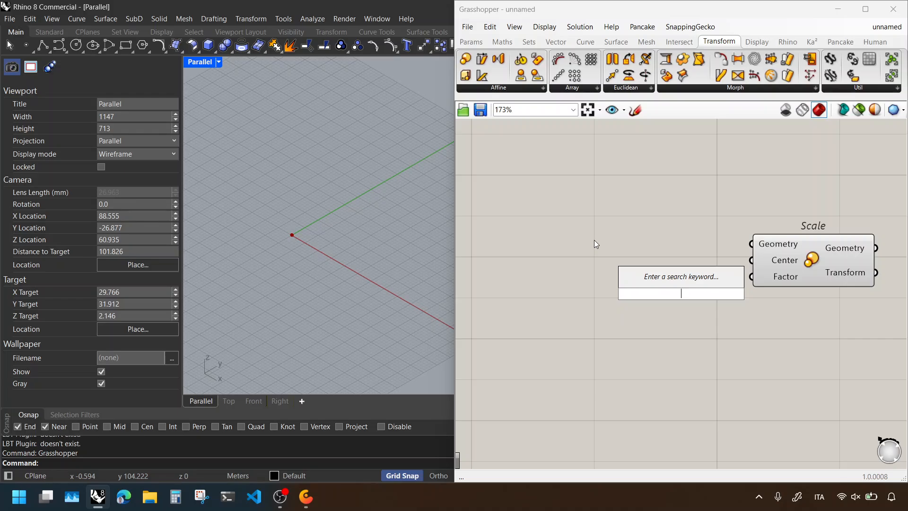
pyautogui.write('box')
pyautogui.press('Up')
pyautogui.press('Up')
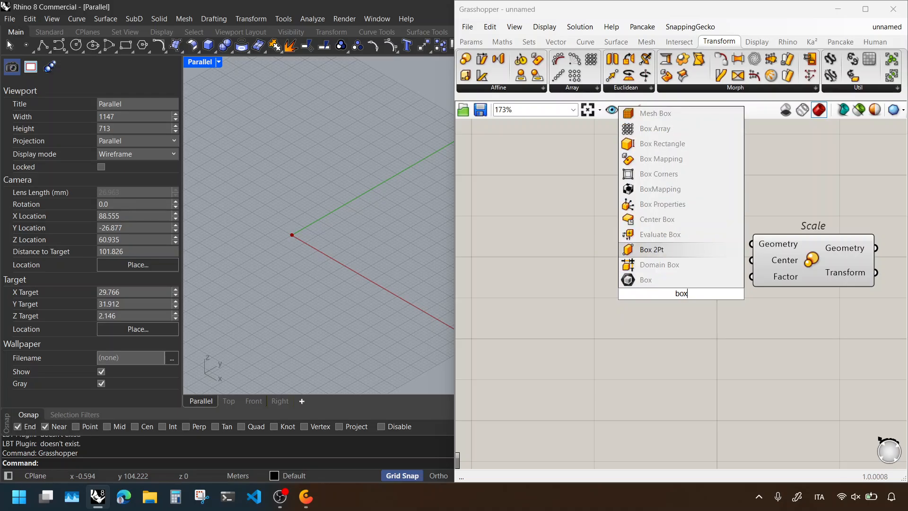
pyautogui.press('Down')
pyautogui.press('Return')
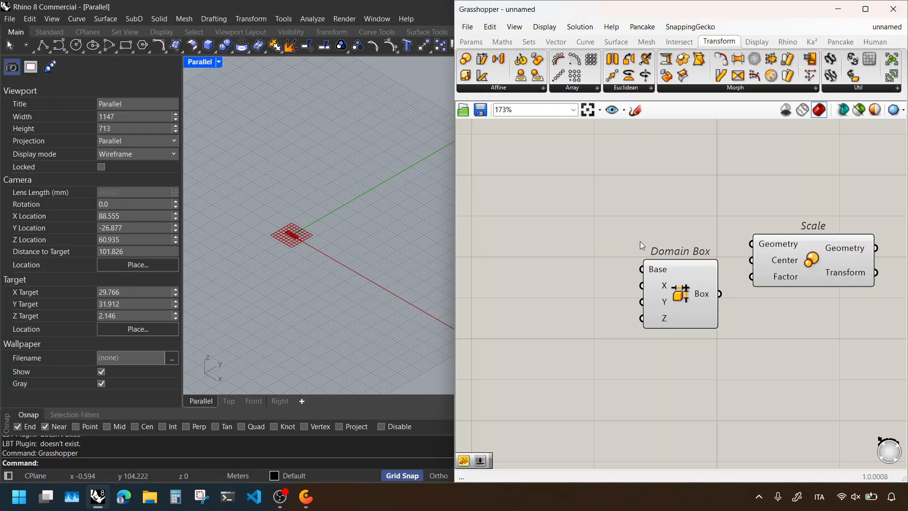
pyautogui.click(665, 287)
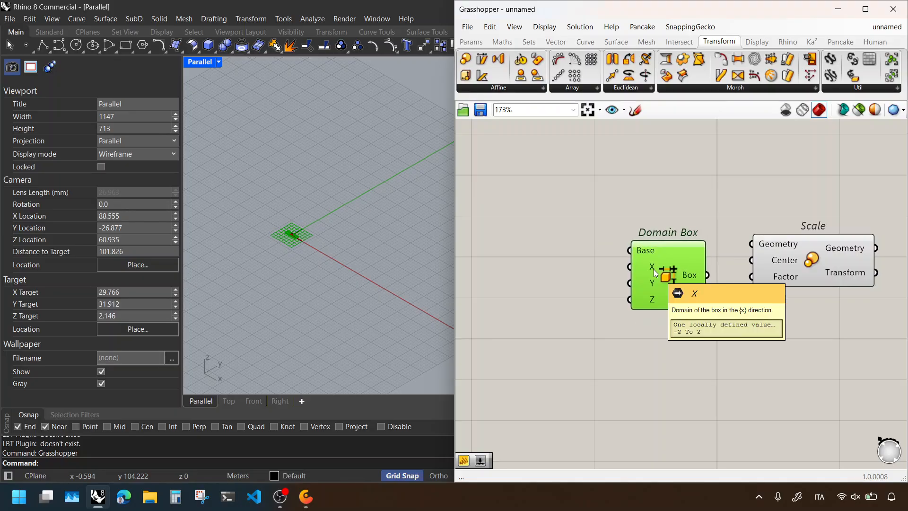
# Step: Add a panel below the Domain Box containing the domain -1 To 1
pyautogui.scroll(1, 653, 268)
pyautogui.click(558, 282)
pyautogui.doubleClick(557, 282)
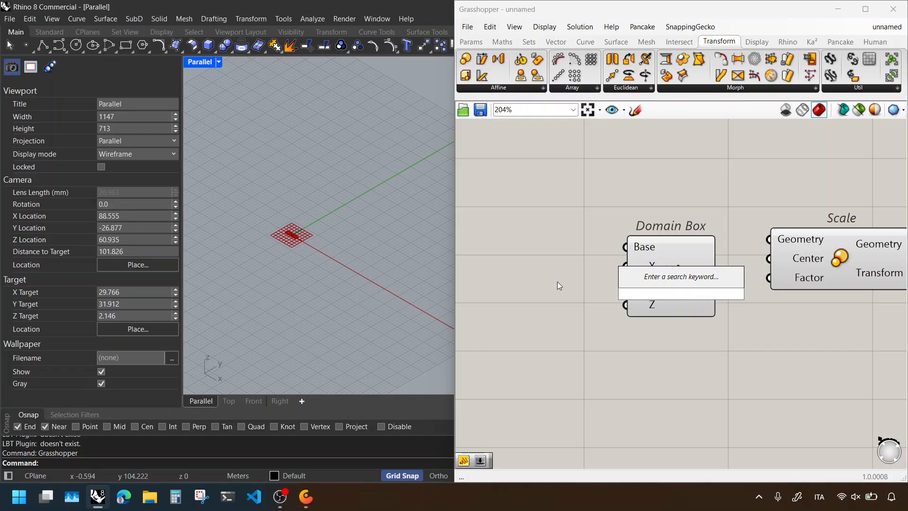
pyautogui.write('panel')
pyautogui.press('Return')
pyautogui.moveTo(659, 284); pyautogui.dragTo(660, 405)
pyautogui.doubleClick(660, 407)
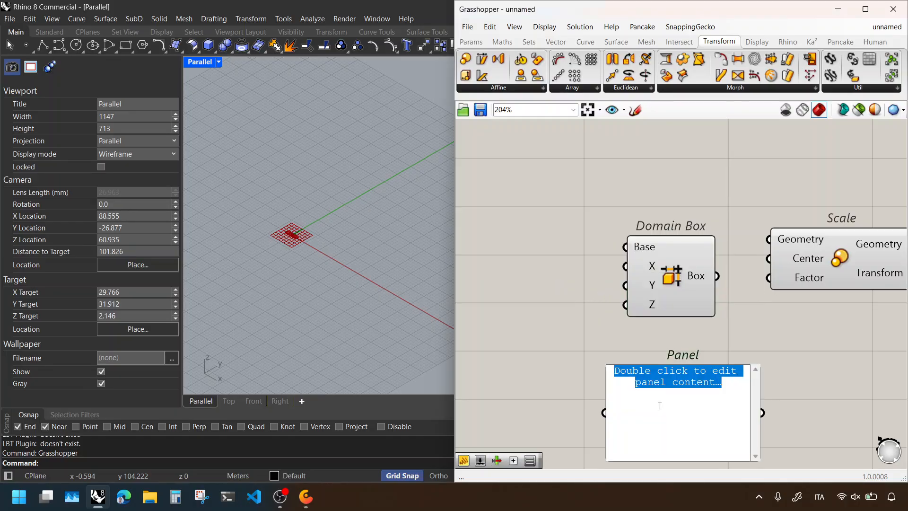
pyautogui.write('-1 To 1')
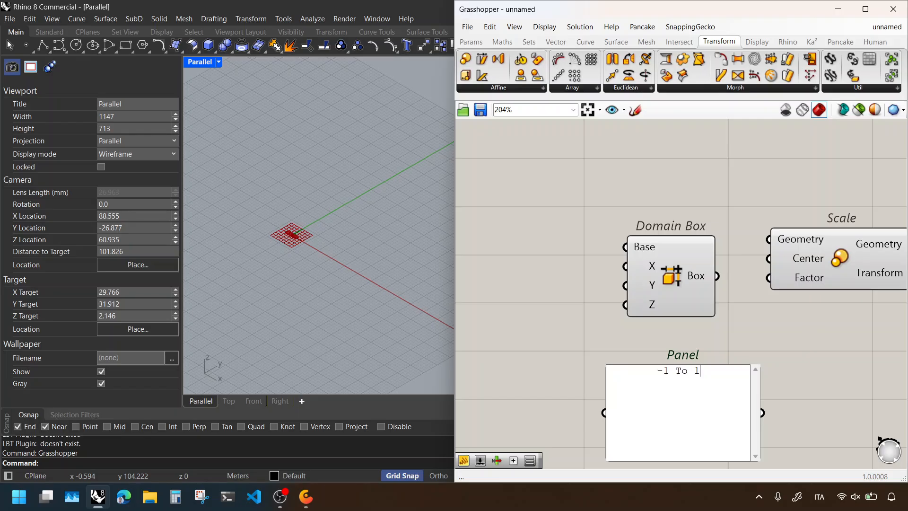
pyautogui.click(818, 373)
# Step: Shrink the panel, place it before the Domain Box and wire it to the X, Y and Z inputs
pyautogui.moveTo(715, 369); pyautogui.dragTo(711, 397)
pyautogui.moveTo(704, 431)
pyautogui.mouseDown()
pyautogui.moveTo(706, 419)
pyautogui.moveTo(546, 286)
pyautogui.mouseUp()
pyautogui.moveTo(602, 274)
pyautogui.mouseDown()
pyautogui.moveTo(625, 266)
pyautogui.moveTo(644, 300)
pyautogui.mouseUp()
pyautogui.moveTo(602, 275); pyautogui.dragTo(586, 318)
pyautogui.click(589, 330)
pyautogui.scroll(5, 289, 232)
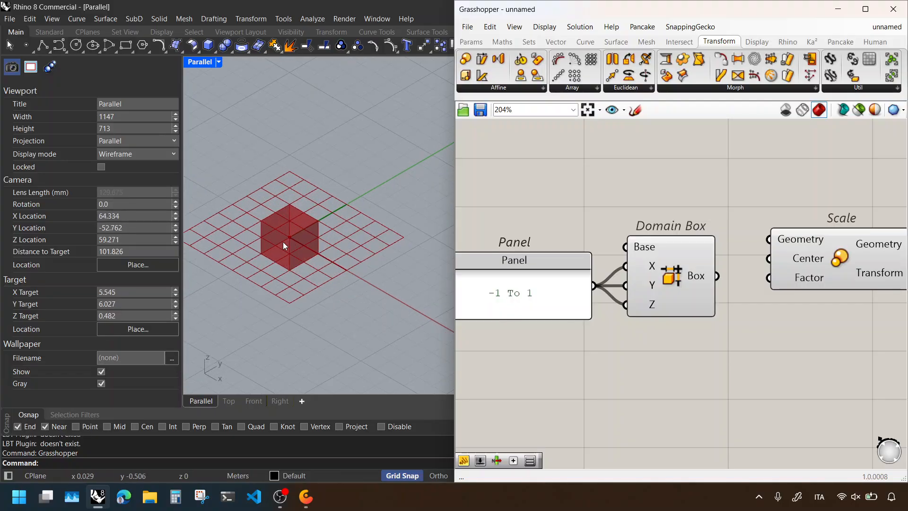
pyautogui.moveTo(283, 242); pyautogui.dragTo(318, 261, button='right')
pyautogui.scroll(3, 319, 261)
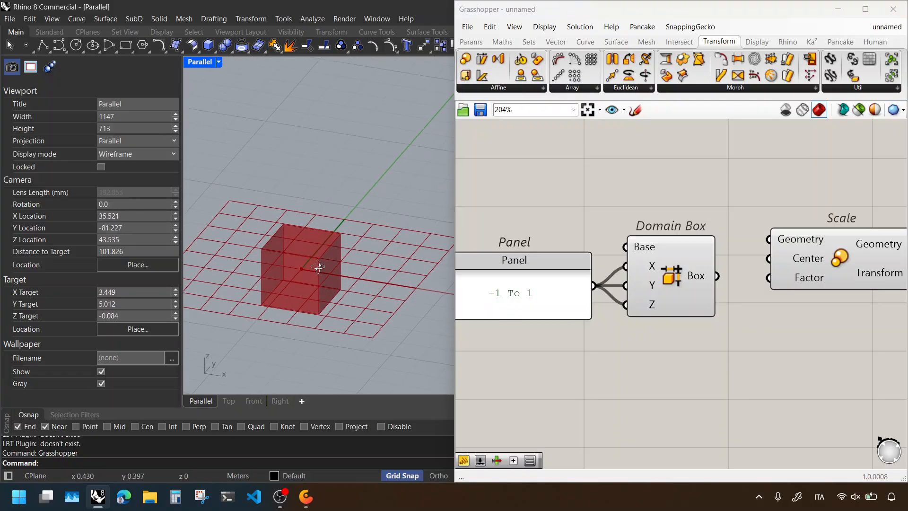
# Step: Move the Scale component further from the Domain Box to leave free space between them
pyautogui.moveTo(712, 283); pyautogui.dragTo(633, 276, button='right')
pyautogui.click(610, 277)
pyautogui.click(553, 177)
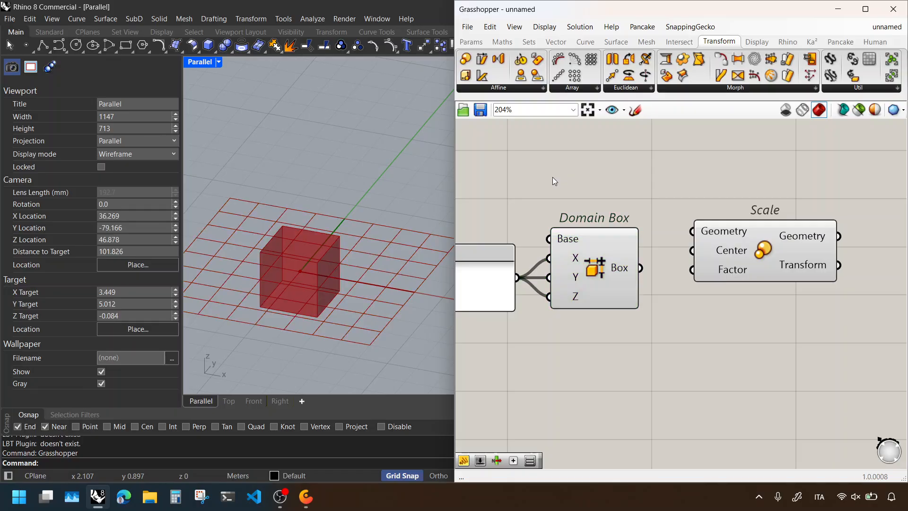
pyautogui.scroll(-2, 568, 191)
pyautogui.moveTo(566, 206); pyautogui.dragTo(592, 207, button='right')
pyautogui.moveTo(754, 266); pyautogui.dragTo(686, 263, button='right')
pyautogui.moveTo(679, 249); pyautogui.dragTo(769, 261)
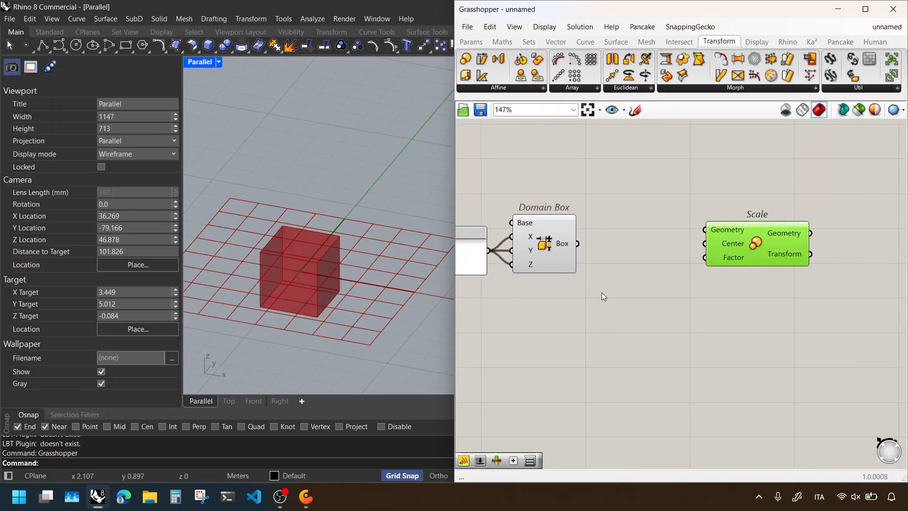
pyautogui.moveTo(582, 295); pyautogui.dragTo(613, 296, button='right')
pyautogui.click(612, 297)
# Step: Turn off the Domain Box preview and connect its Box output to a new Box parameter
pyautogui.moveTo(617, 302); pyautogui.dragTo(487, 182)
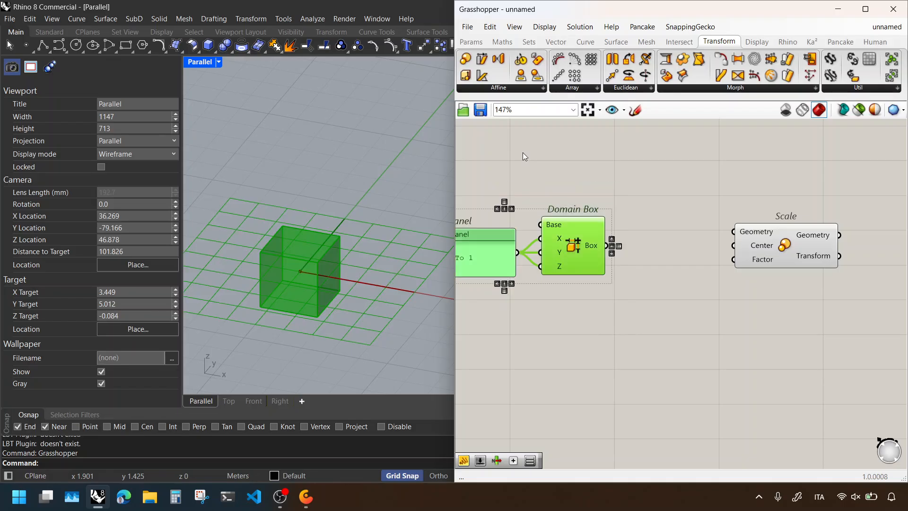
pyautogui.doubleClick(600, 171)
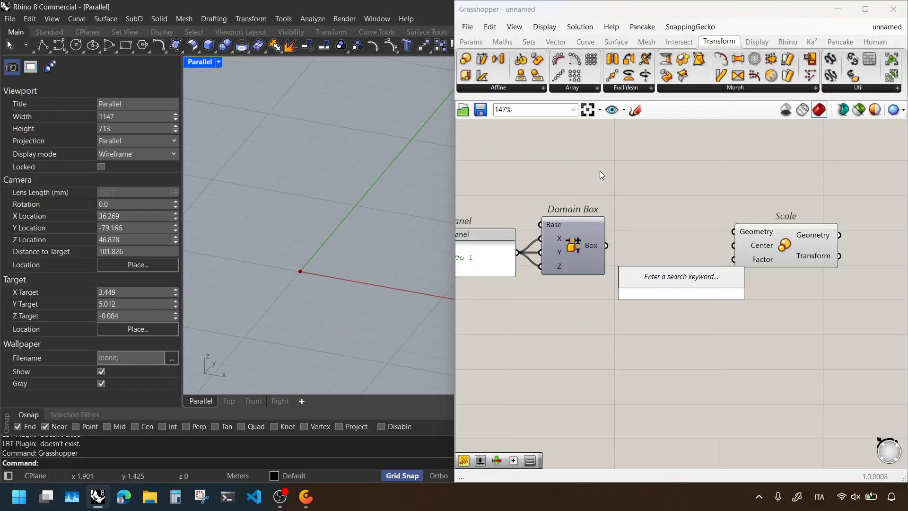
pyautogui.write('box')
pyautogui.click(653, 280)
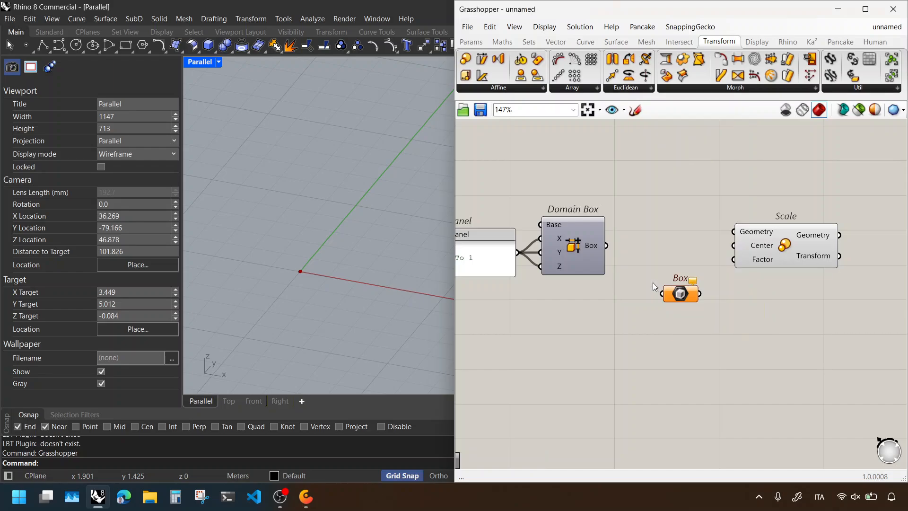
pyautogui.moveTo(606, 245); pyautogui.dragTo(652, 248)
pyautogui.moveTo(320, 268); pyautogui.dragTo(316, 284, button='right')
pyautogui.keyDown('shift'); pyautogui.moveTo(316, 284); pyautogui.dragTo(349, 236, button='right'); pyautogui.keyUp('shift')
pyautogui.moveTo(349, 236); pyautogui.dragTo(349, 222, button='right')
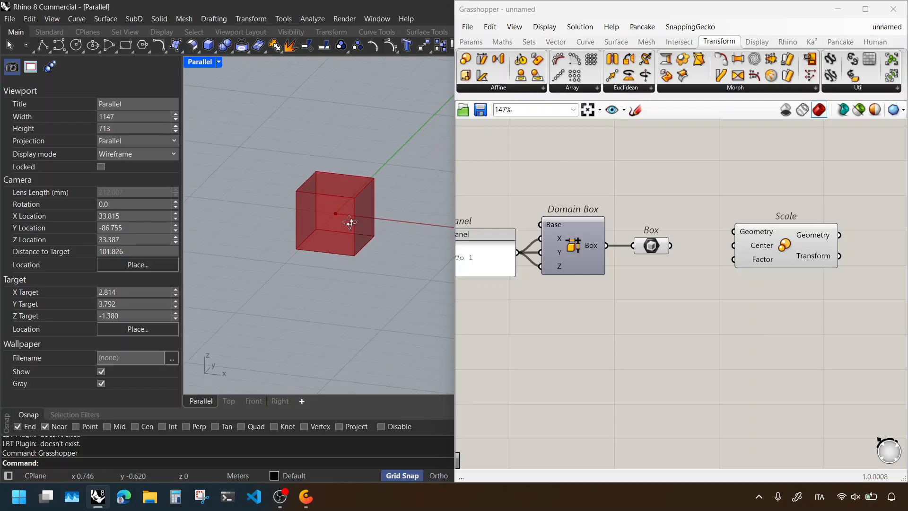
# Step: Move the Scale component further away and turn off the Box parameter's preview
pyautogui.moveTo(649, 262); pyautogui.dragTo(636, 262, button='right')
pyautogui.click(756, 252)
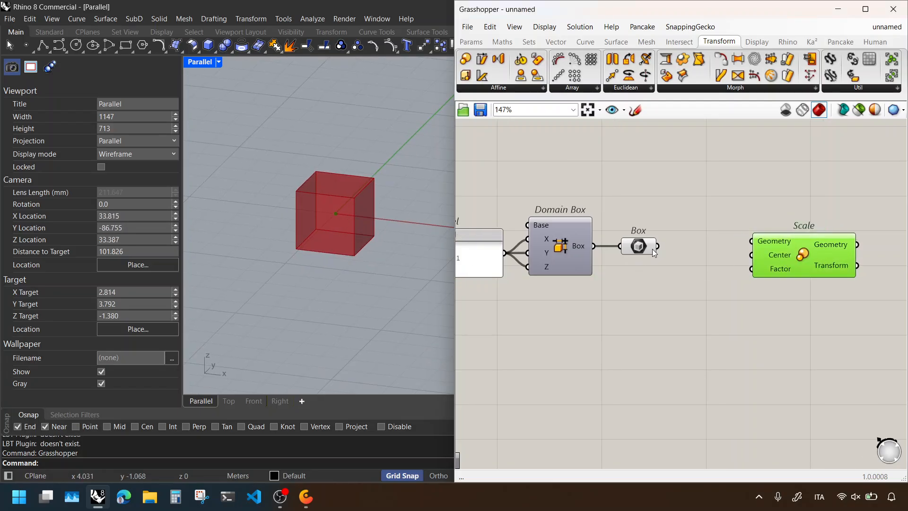
pyautogui.moveTo(677, 214); pyautogui.dragTo(626, 292)
pyautogui.rightClick(650, 195)
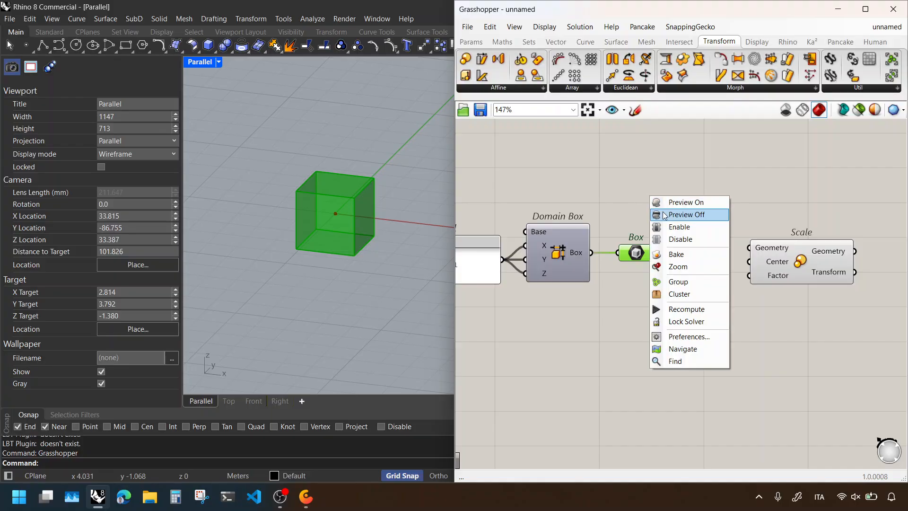
pyautogui.click(682, 213)
pyautogui.click(682, 186)
# Step: Add a Brep Wireframe component above the Box parameter and connect the box to its Brep input
pyautogui.moveTo(680, 173); pyautogui.dragTo(634, 245, button='right')
pyautogui.doubleClick(634, 245)
pyautogui.write('wire')
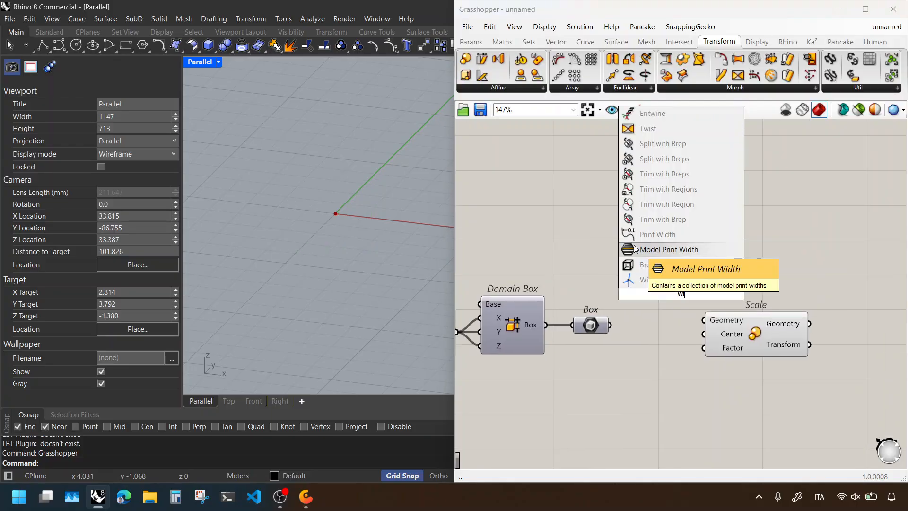
pyautogui.click(637, 279)
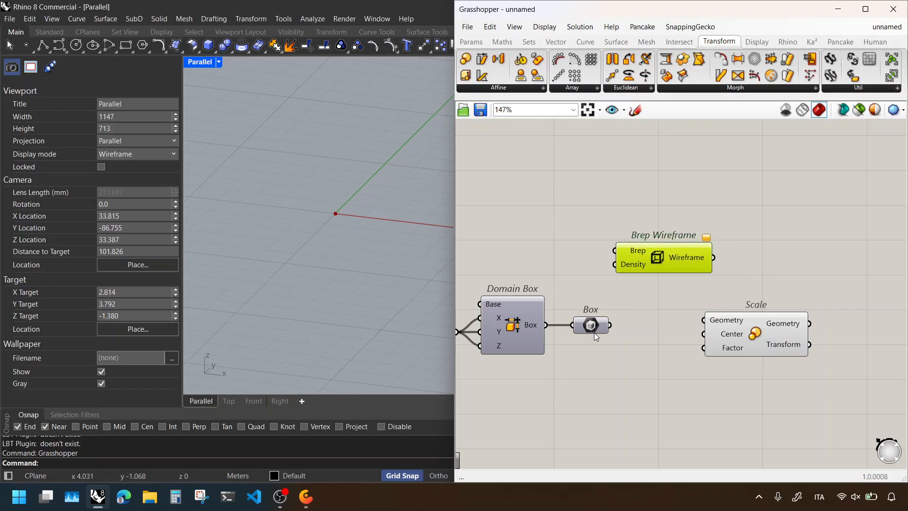
pyautogui.moveTo(610, 325); pyautogui.dragTo(669, 216)
pyautogui.click(568, 209)
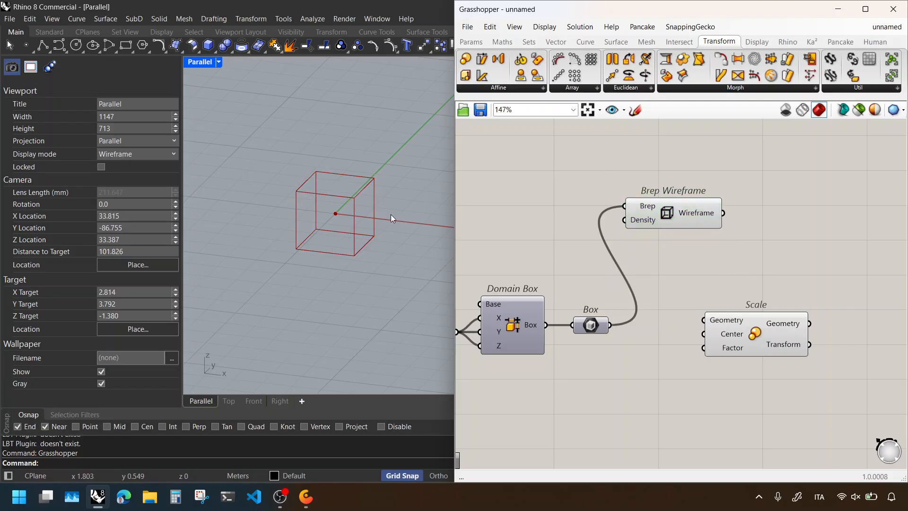
pyautogui.moveTo(391, 215); pyautogui.dragTo(360, 214, button='right')
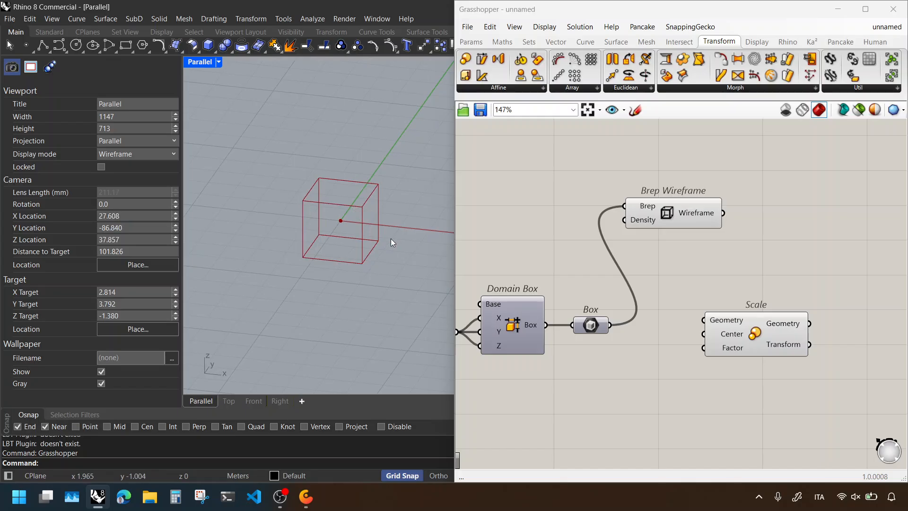
# Step: Move the Scale component clear of the wireframe branch and connect the Box parameter to its Geometry input
pyautogui.moveTo(726, 305); pyautogui.dragTo(616, 279, button='right')
pyautogui.moveTo(617, 276); pyautogui.dragTo(714, 288)
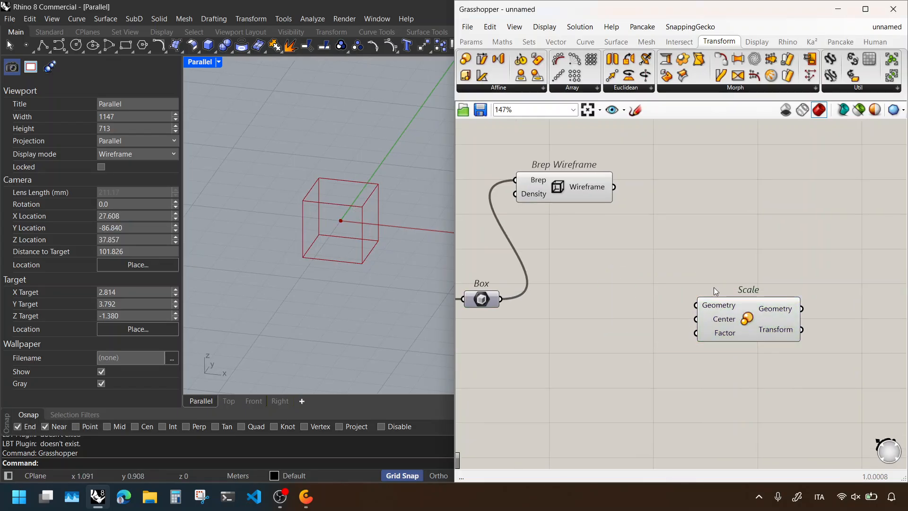
pyautogui.moveTo(749, 230); pyautogui.dragTo(663, 343)
pyautogui.click(663, 343)
pyautogui.moveTo(673, 246); pyautogui.dragTo(706, 219, button='right')
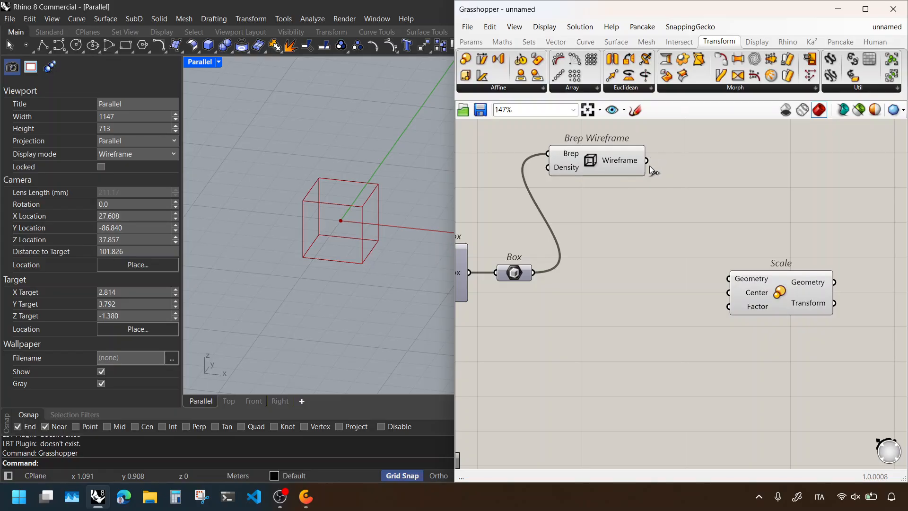
pyautogui.moveTo(495, 278); pyautogui.dragTo(536, 277, button='right')
pyautogui.moveTo(575, 273); pyautogui.dragTo(808, 288)
pyautogui.click(714, 314)
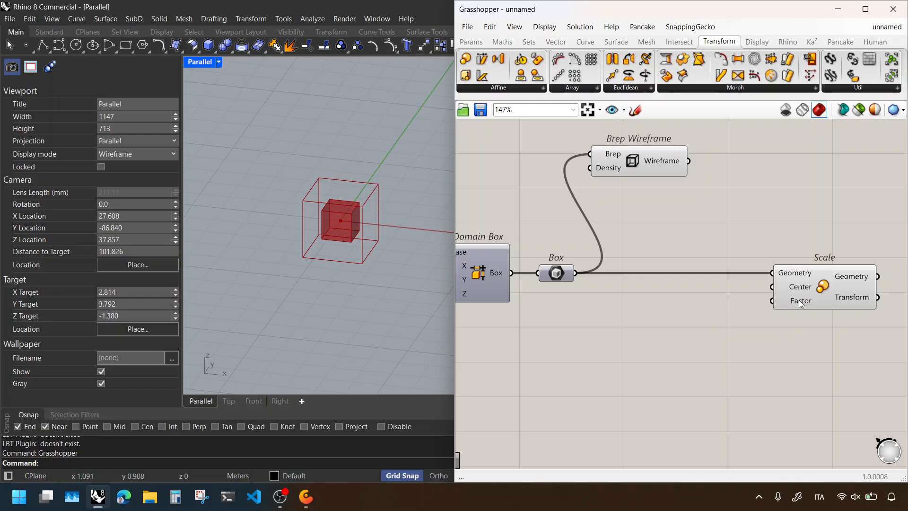
# Step: Place a number slider with value 1.0 near Scale's Factor input and set the slider's maximum to 2
pyautogui.moveTo(799, 301)
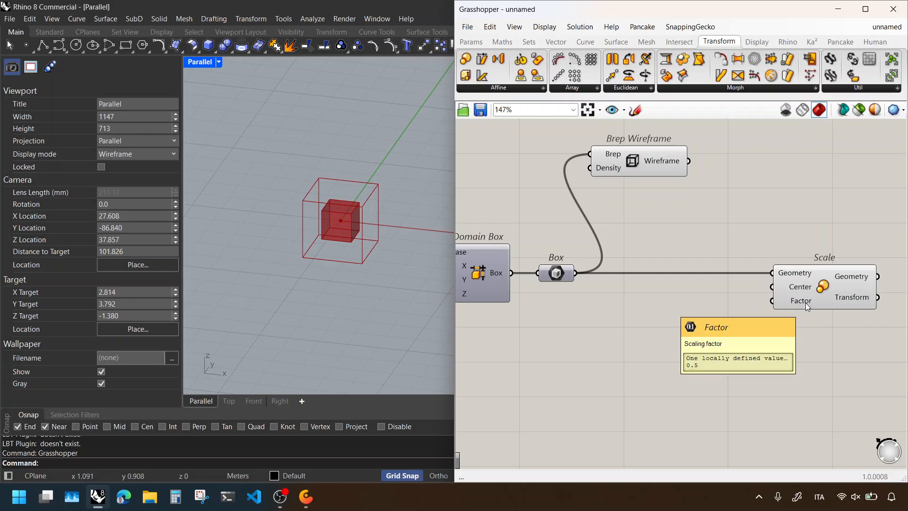
pyautogui.write('1.')
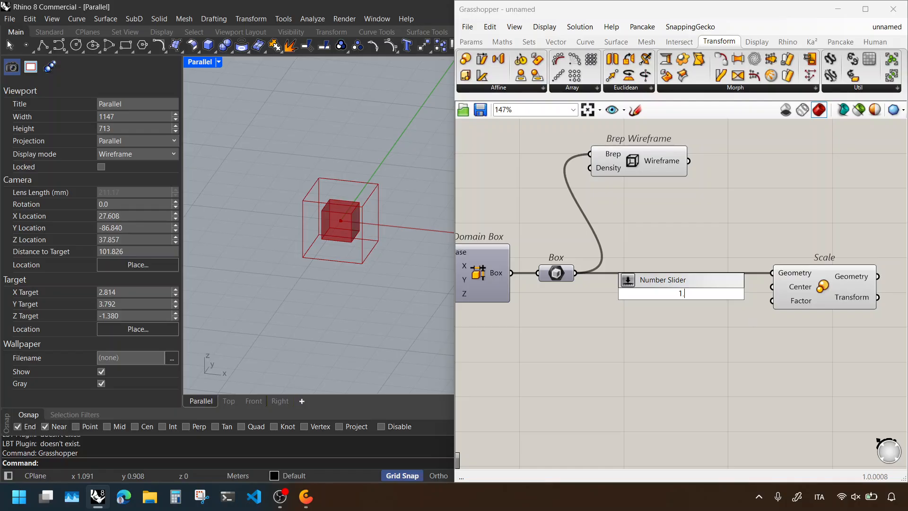
pyautogui.press('Return')
pyautogui.moveTo(693, 301); pyautogui.dragTo(680, 333)
pyautogui.doubleClick(631, 331)
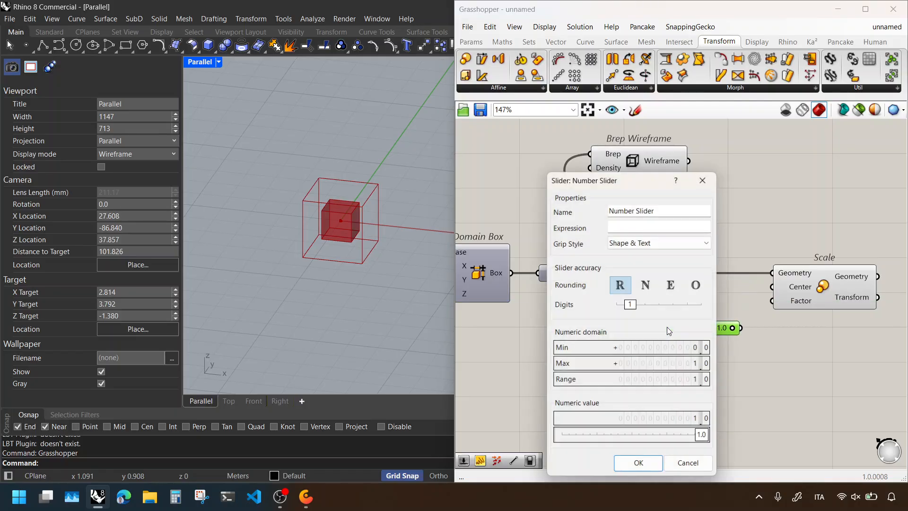
pyautogui.doubleClick(667, 364)
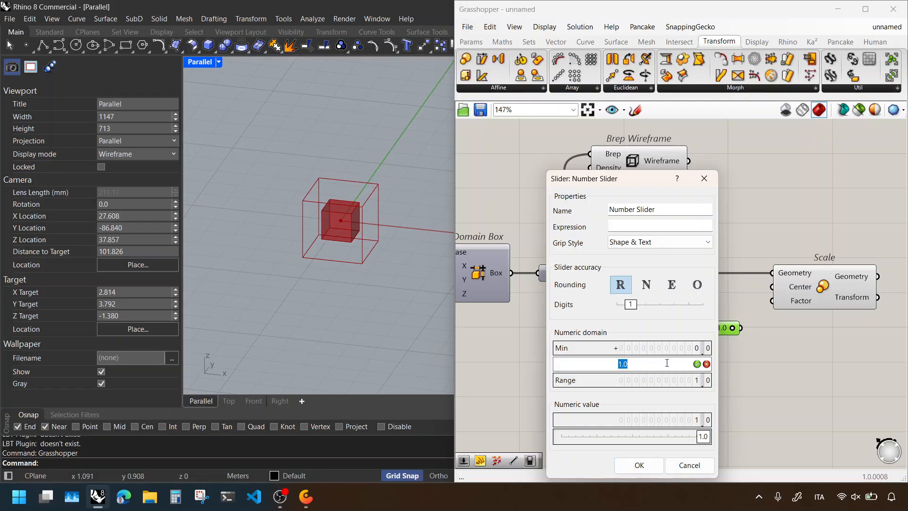
pyautogui.write('2')
pyautogui.press('Return')
pyautogui.click(631, 469)
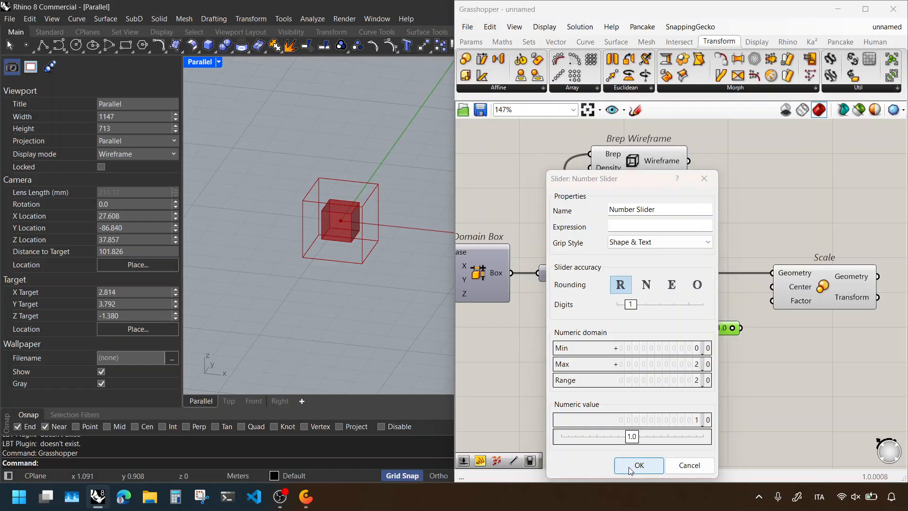
# Step: Connect the slider to Scale's Factor input and set the factor to 0.6
pyautogui.moveTo(740, 328); pyautogui.dragTo(772, 301)
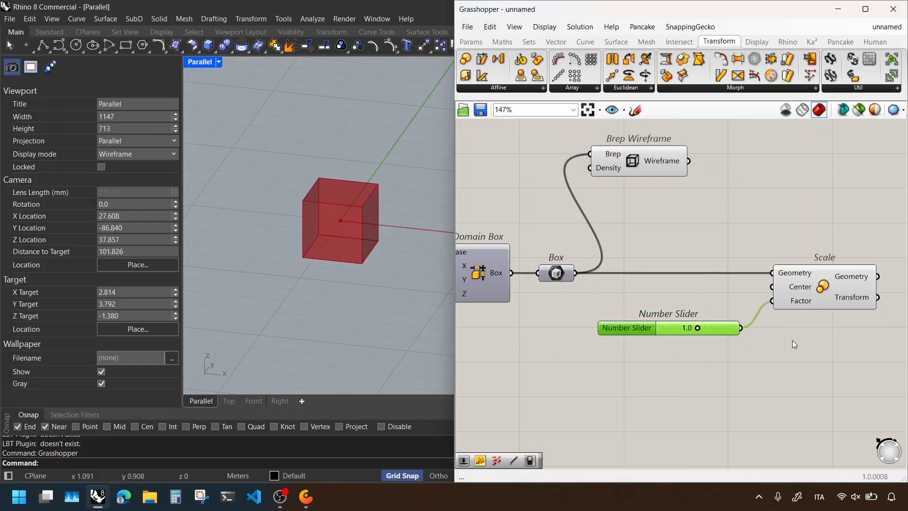
pyautogui.moveTo(792, 339); pyautogui.dragTo(642, 348, button='right')
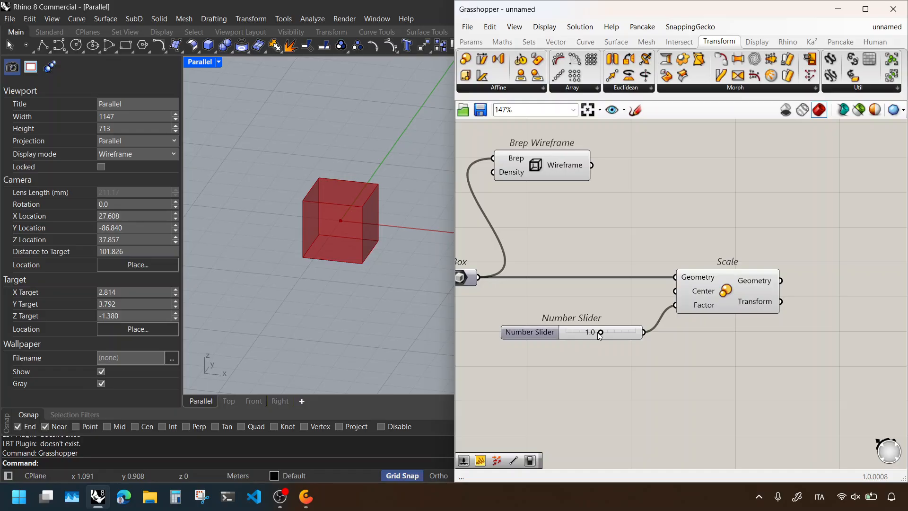
pyautogui.moveTo(600, 335)
pyautogui.mouseDown()
pyautogui.moveTo(620, 334)
pyautogui.moveTo(589, 333)
pyautogui.moveTo(606, 335)
pyautogui.moveTo(585, 342)
pyautogui.mouseUp()
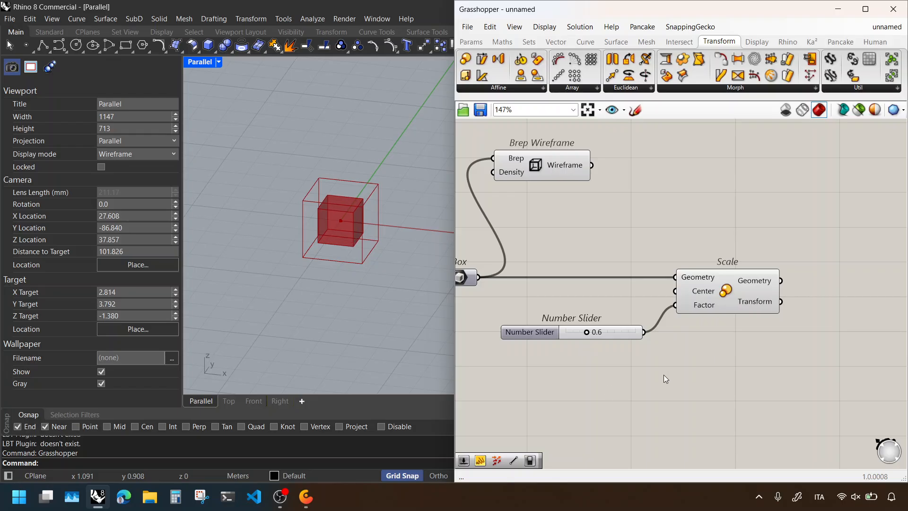
# Step: Add a Transform Matrix component after Scale and connect Scale's Transform output to its input
pyautogui.click(758, 281)
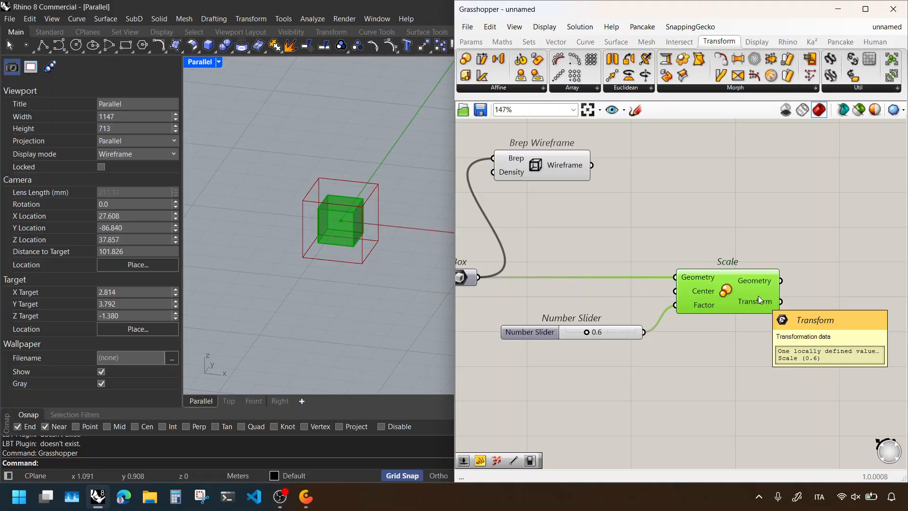
pyautogui.click(800, 245)
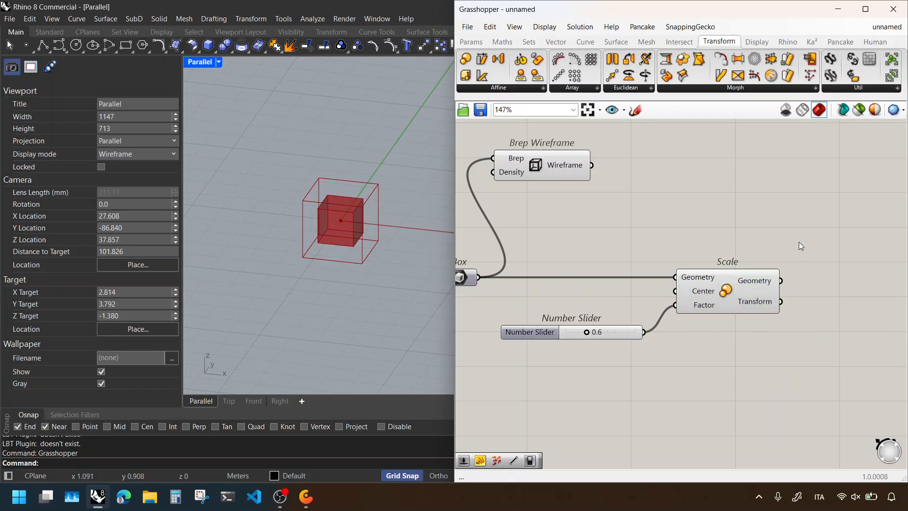
pyautogui.click(872, 90)
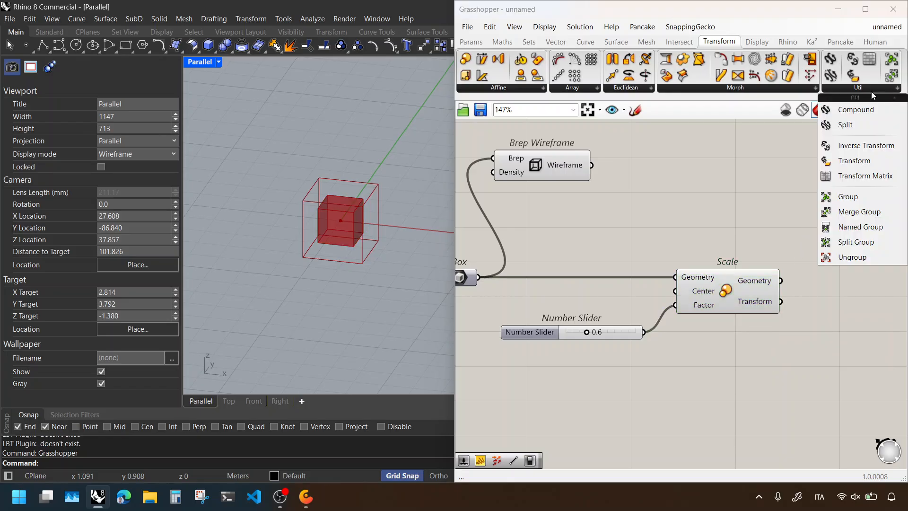
pyautogui.click(845, 176)
pyautogui.click(834, 242)
pyautogui.moveTo(835, 258); pyautogui.dragTo(770, 256, button='right')
pyautogui.moveTo(770, 256); pyautogui.dragTo(820, 291)
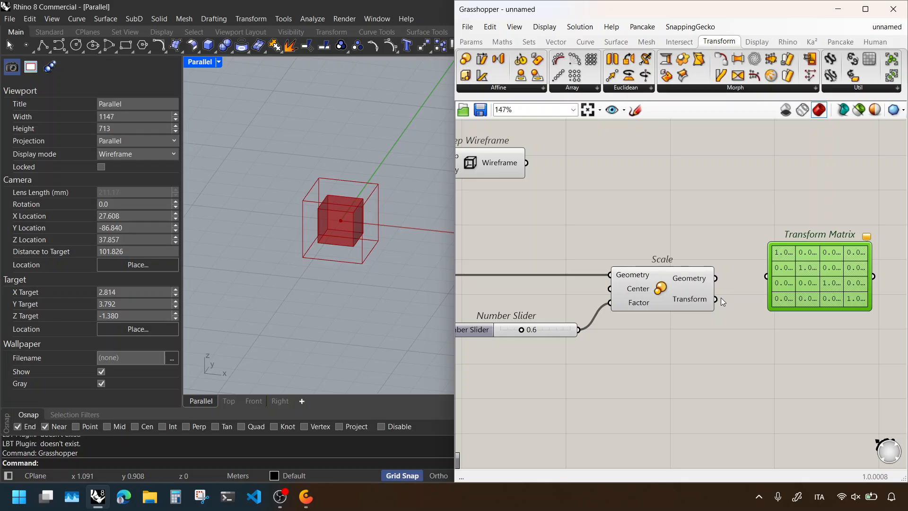
pyautogui.moveTo(716, 298); pyautogui.dragTo(767, 278)
# Step: Enlarge the Transform Matrix display until all its entries are fully readable and align it with Scale's Transform output
pyautogui.moveTo(827, 301); pyautogui.dragTo(714, 279, button='right')
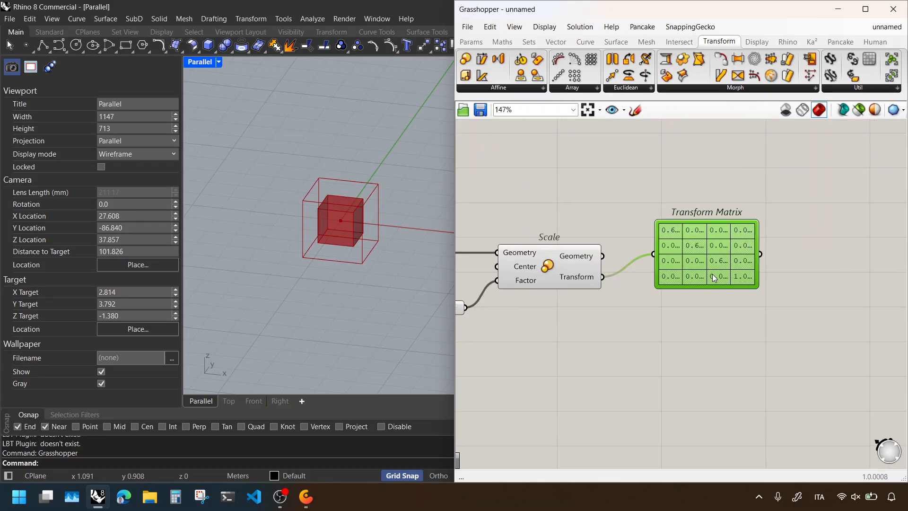
pyautogui.moveTo(759, 287); pyautogui.dragTo(838, 336)
pyautogui.moveTo(749, 272); pyautogui.dragTo(761, 273)
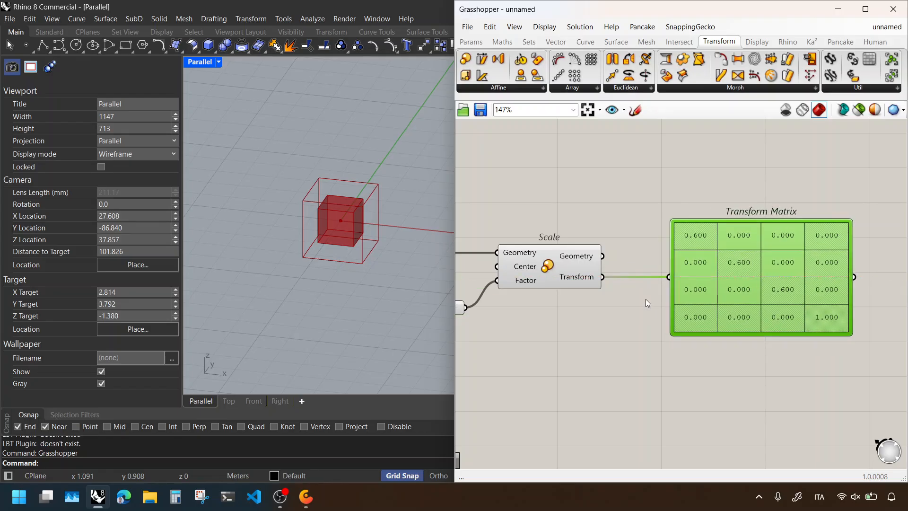
pyautogui.click(645, 299)
pyautogui.moveTo(285, 138); pyautogui.dragTo(375, 283)
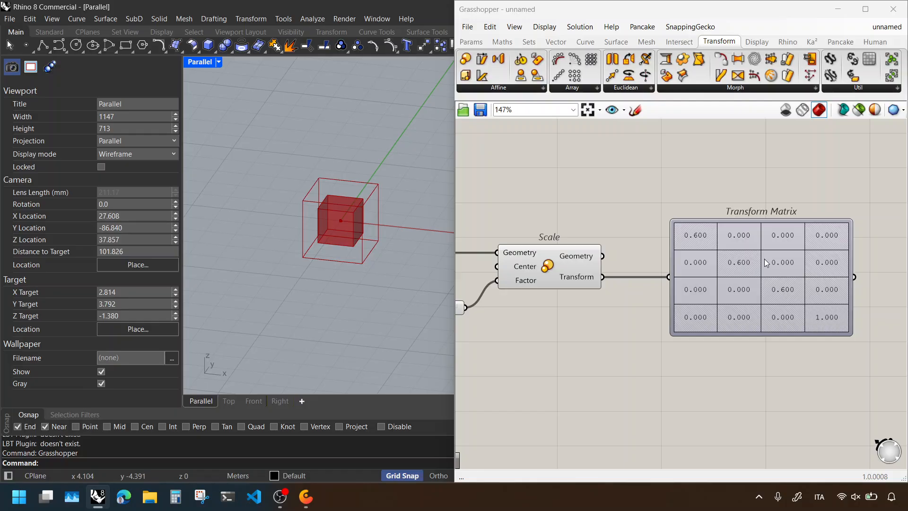
pyautogui.moveTo(626, 202); pyautogui.dragTo(867, 389)
pyautogui.click(831, 393)
pyautogui.moveTo(734, 375); pyautogui.dragTo(771, 363, button='right')
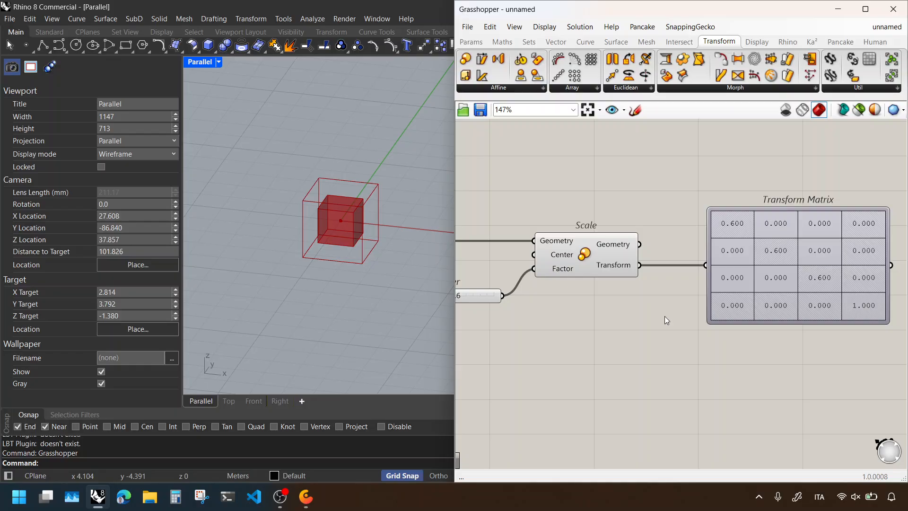
# Step: Set the scale factor to 1.6 and examine how the diagonal of the transform matrix responds
pyautogui.moveTo(665, 316); pyautogui.dragTo(673, 320, button='right')
pyautogui.moveTo(468, 299); pyautogui.dragTo(503, 309)
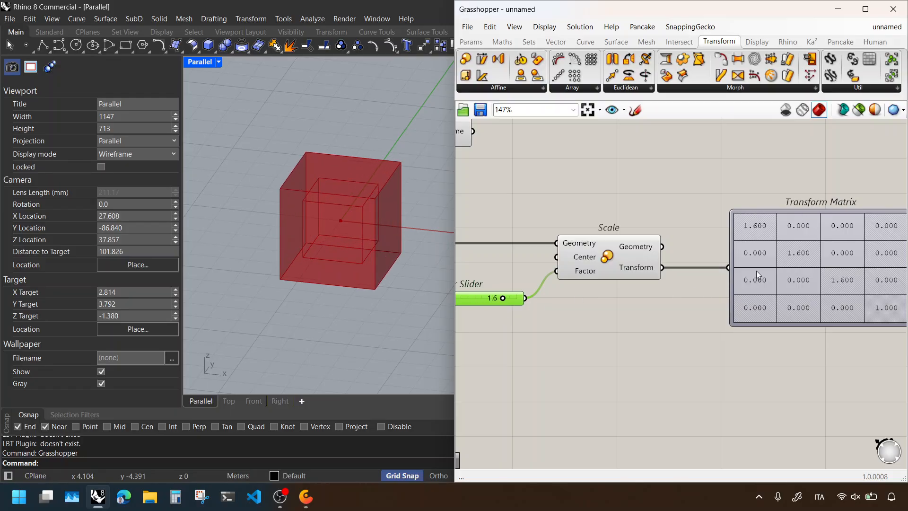
pyautogui.moveTo(756, 271); pyautogui.dragTo(728, 270, button='right')
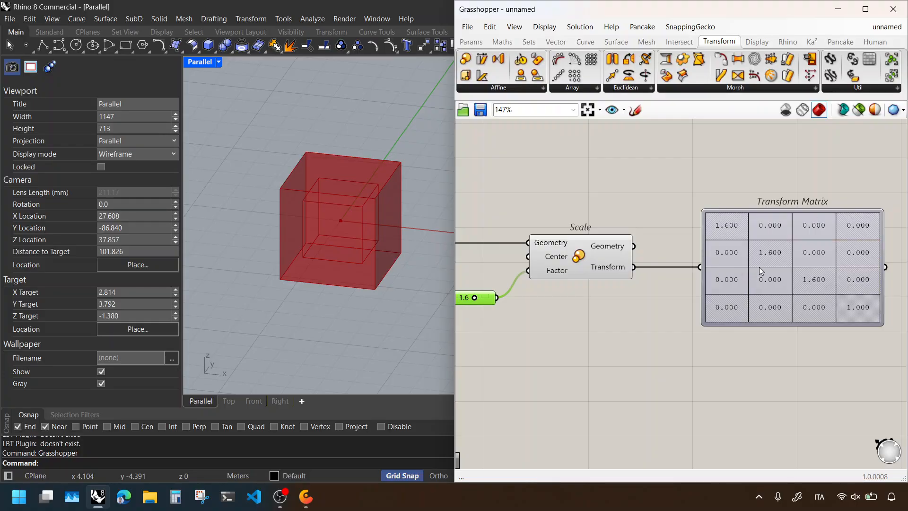
pyautogui.moveTo(760, 266); pyautogui.dragTo(684, 258, button='right')
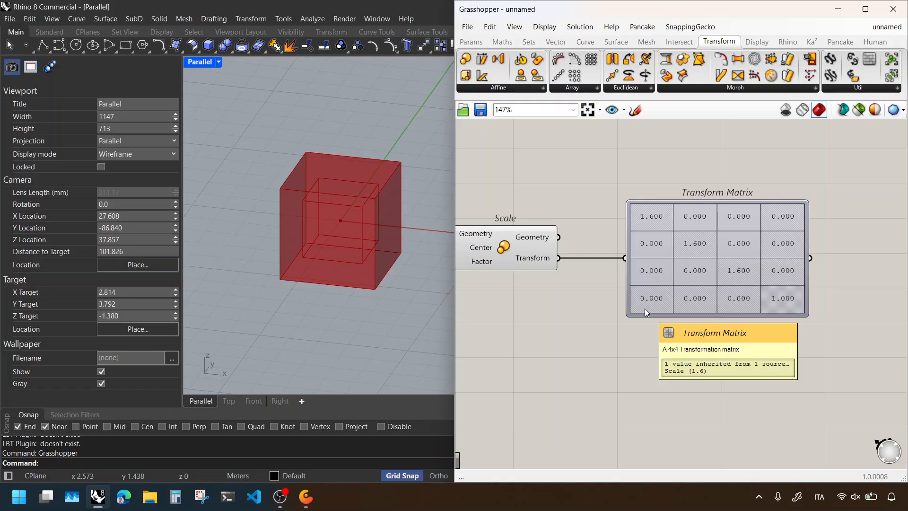
pyautogui.moveTo(650, 363); pyautogui.dragTo(682, 336, button='right')
pyautogui.moveTo(701, 360); pyautogui.dragTo(720, 379)
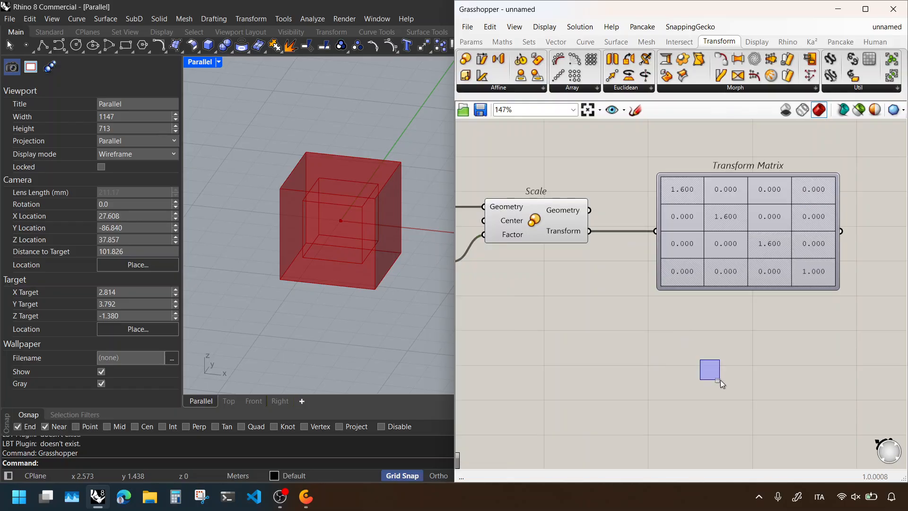
pyautogui.moveTo(709, 342); pyautogui.dragTo(673, 351, button='right')
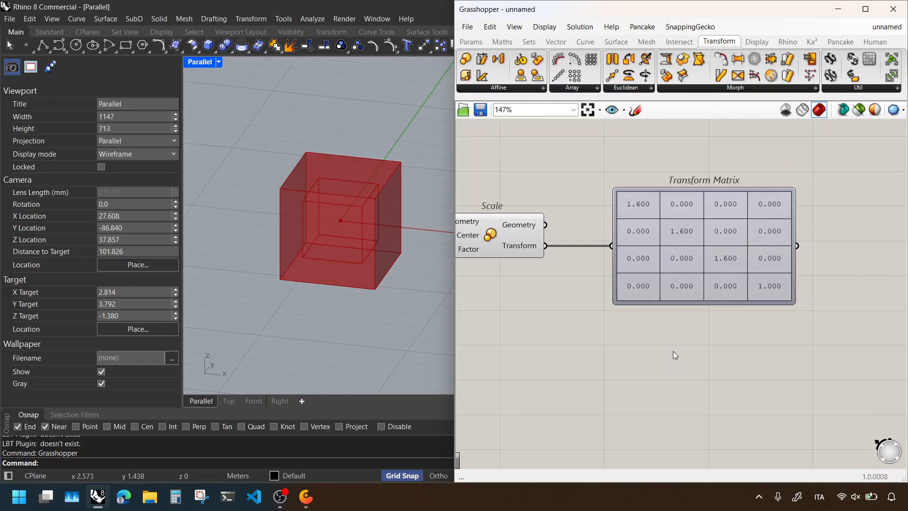
pyautogui.moveTo(780, 304); pyautogui.dragTo(705, 310, button='right')
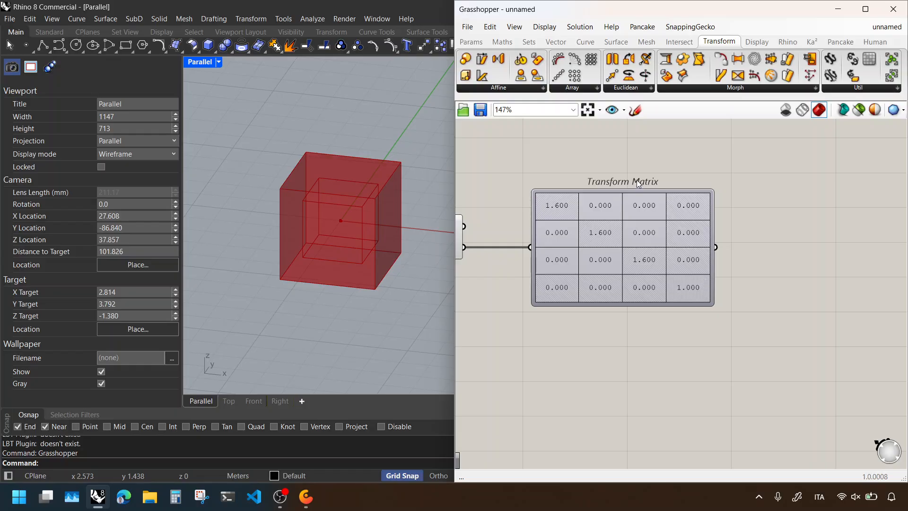
# Step: Copy vector b's sliders, values panel, Construct Matrix and Display Matrix to the area below the Transform Matrix
pyautogui.moveTo(508, 134); pyautogui.dragTo(655, 272, button='right')
pyautogui.scroll(-3, 656, 272)
pyautogui.moveTo(488, 161); pyautogui.dragTo(663, 269, button='right')
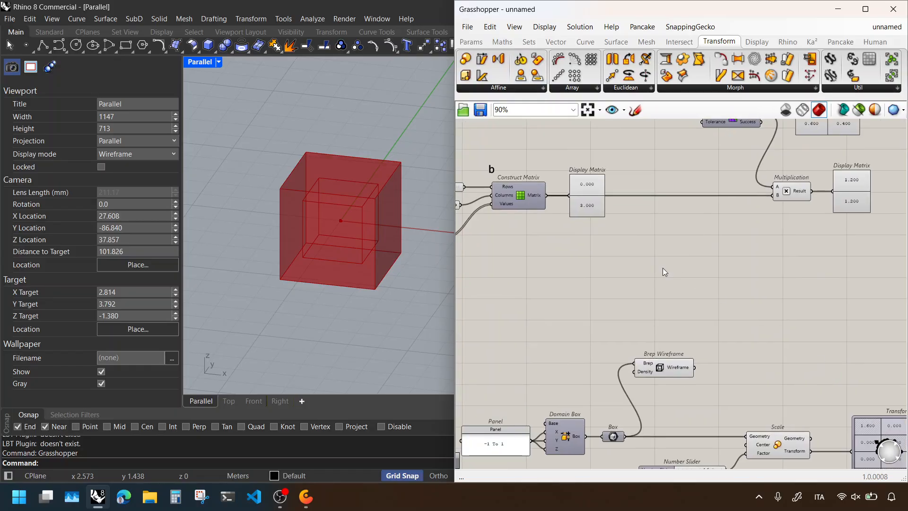
pyautogui.moveTo(523, 226); pyautogui.dragTo(649, 274, button='right')
pyautogui.moveTo(657, 328); pyautogui.dragTo(514, 227)
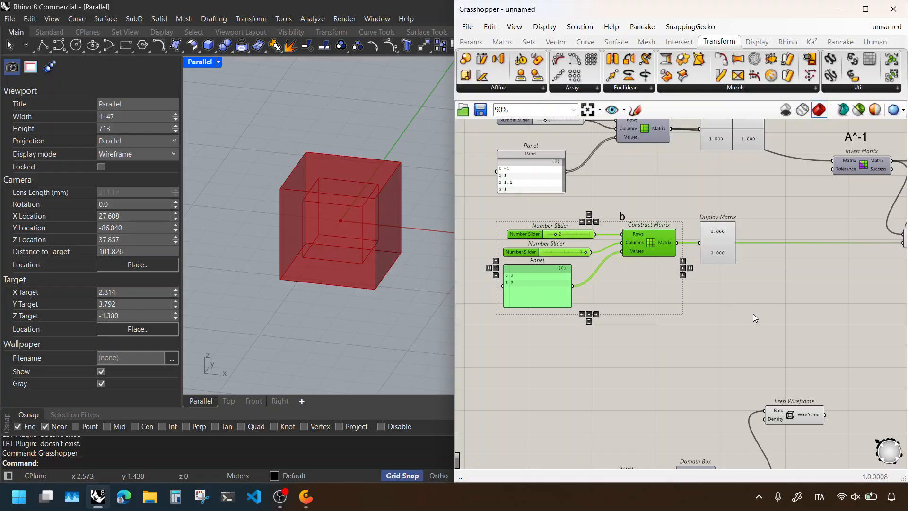
pyautogui.moveTo(753, 314); pyautogui.dragTo(541, 221)
pyautogui.scroll(-2, 541, 222)
pyautogui.keyDown('alt'); pyautogui.moveTo(634, 244); pyautogui.dragTo(774, 410); pyautogui.keyUp('alt')
pyautogui.scroll(-3, 638, 261)
pyautogui.scroll(4, 792, 413)
pyautogui.scroll(3, 789, 395)
pyautogui.click(807, 416)
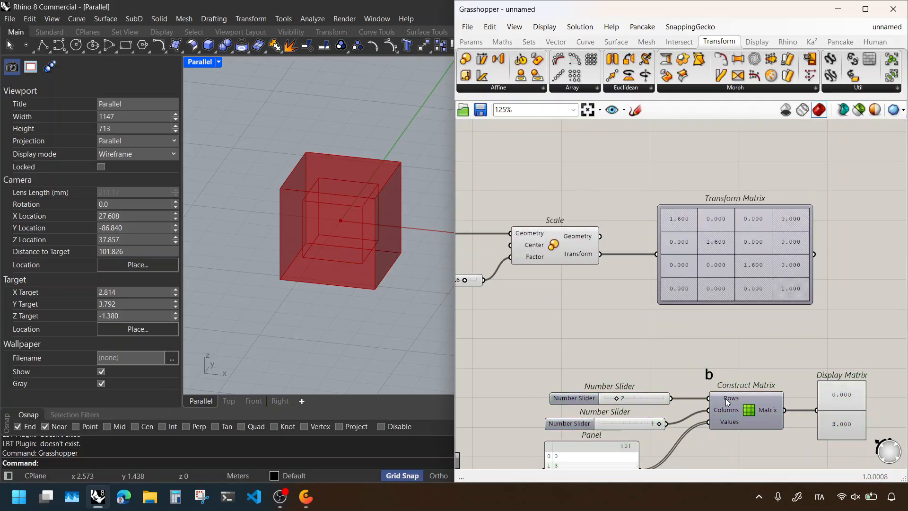
# Step: Set the copied vector's row count to 4 and open its values panel for editing
pyautogui.moveTo(816, 420); pyautogui.dragTo(770, 316, button='right')
pyautogui.doubleClick(595, 296)
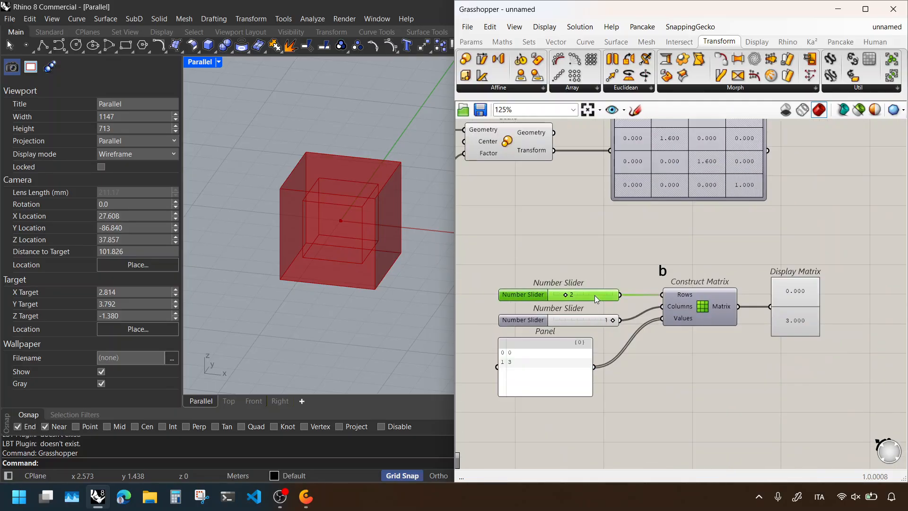
pyautogui.write('4')
pyautogui.press('Return')
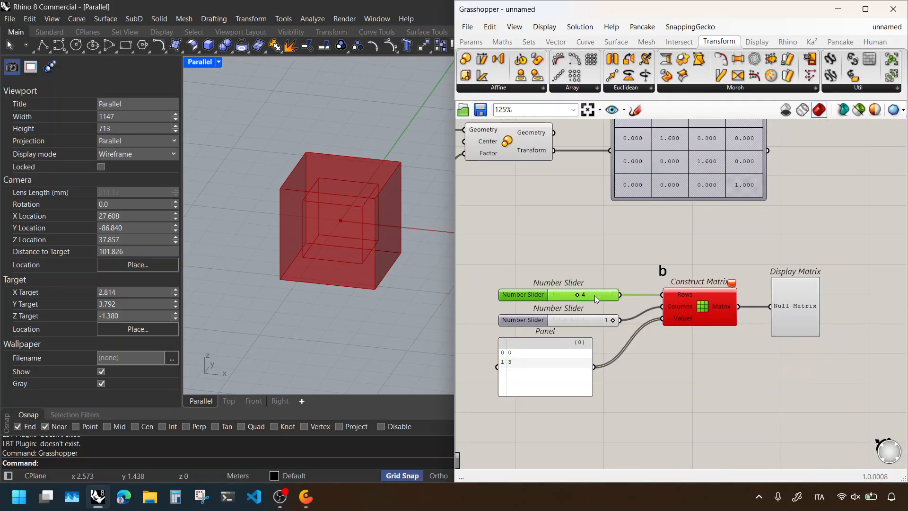
pyautogui.doubleClick(553, 379)
pyautogui.write('1')
pyautogui.press('Return')
pyautogui.write('2')
pyautogui.press('Return')
pyautogui.write('3')
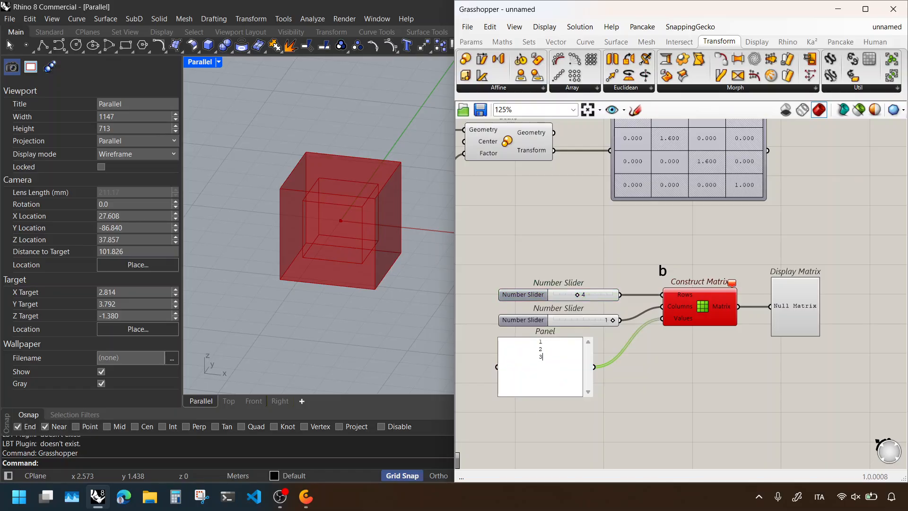
# Step: Replace the panel's contents with the values 0.1, 0.2, 0.3 and 1 on separate lines
pyautogui.hotkey('ctrl', 'a')
pyautogui.write('0.1')
pyautogui.press('Return')
pyautogui.write('0,')
pyautogui.press('BackSpace')
pyautogui.write('.2')
pyautogui.press('Return')
pyautogui.write('9')
pyautogui.press('BackSpace')
pyautogui.write('0.3')
pyautogui.write('1')
pyautogui.click(696, 374)
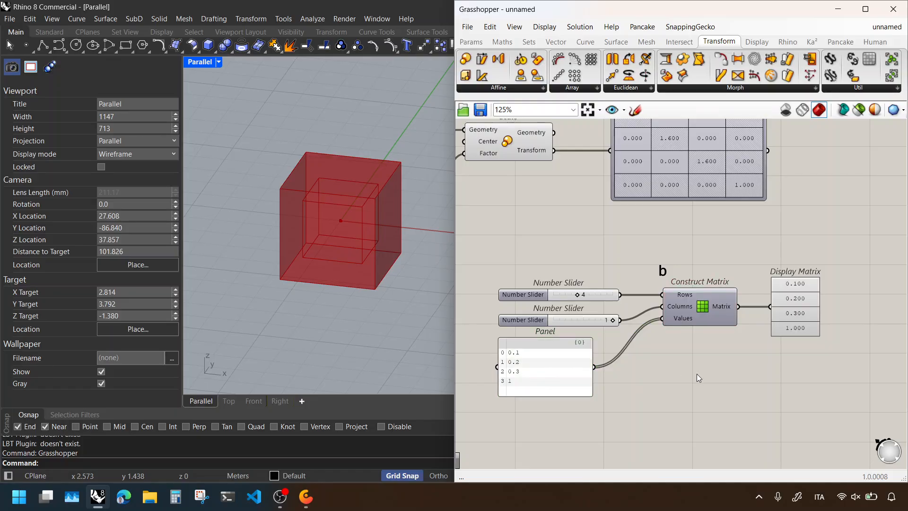
# Step: Move the copied vector's Display Matrix directly beside the Transform Matrix and stretch it to the same height
pyautogui.moveTo(799, 323); pyautogui.dragTo(700, 326, button='right')
pyautogui.scroll(1, 699, 327)
pyautogui.click(707, 337)
pyautogui.moveTo(706, 341); pyautogui.dragTo(705, 378)
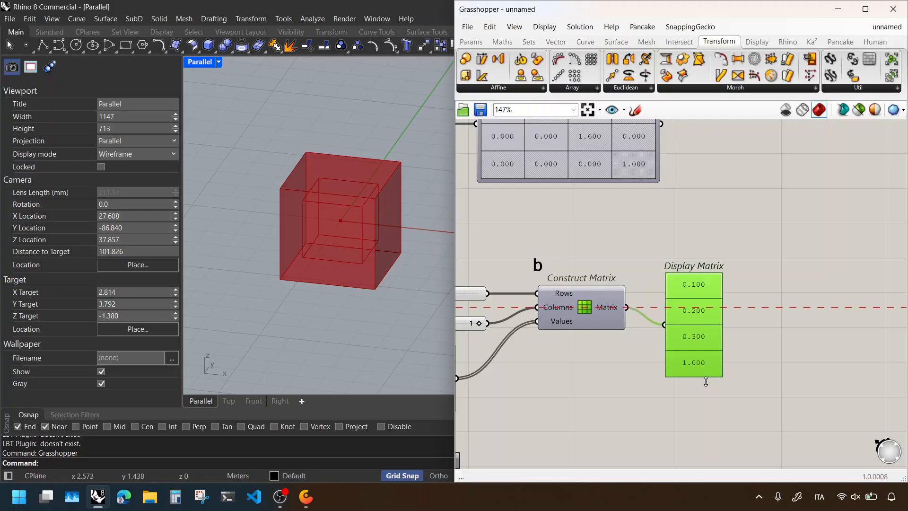
pyautogui.moveTo(702, 331); pyautogui.dragTo(719, 382, button='right')
pyautogui.moveTo(719, 382); pyautogui.dragTo(751, 191)
pyautogui.moveTo(751, 191); pyautogui.dragTo(745, 246, button='right')
pyautogui.moveTo(738, 230); pyautogui.dragTo(714, 223)
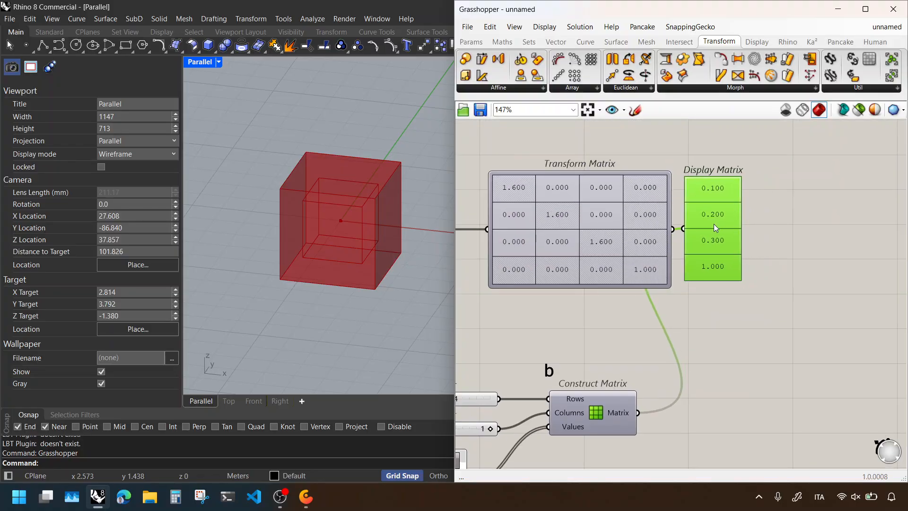
pyautogui.moveTo(716, 280); pyautogui.dragTo(711, 265)
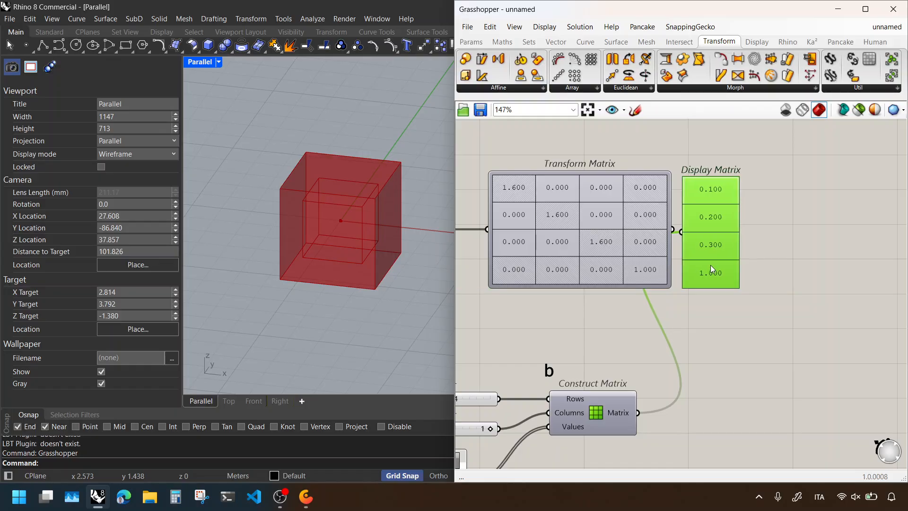
pyautogui.moveTo(712, 178); pyautogui.dragTo(711, 172)
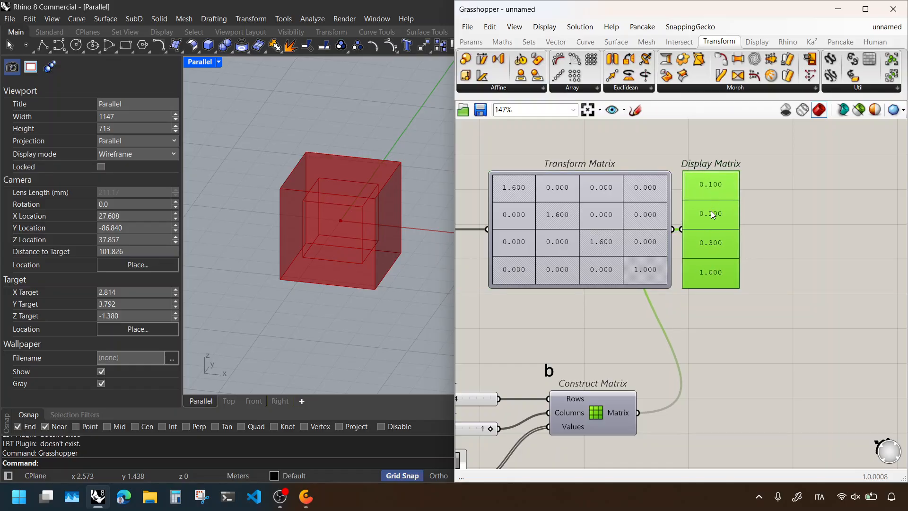
# Step: Inspect the scaled box in the viewport and shift the Display Matrix slightly away from the Transform Matrix
pyautogui.moveTo(424, 234); pyautogui.dragTo(402, 252, button='right')
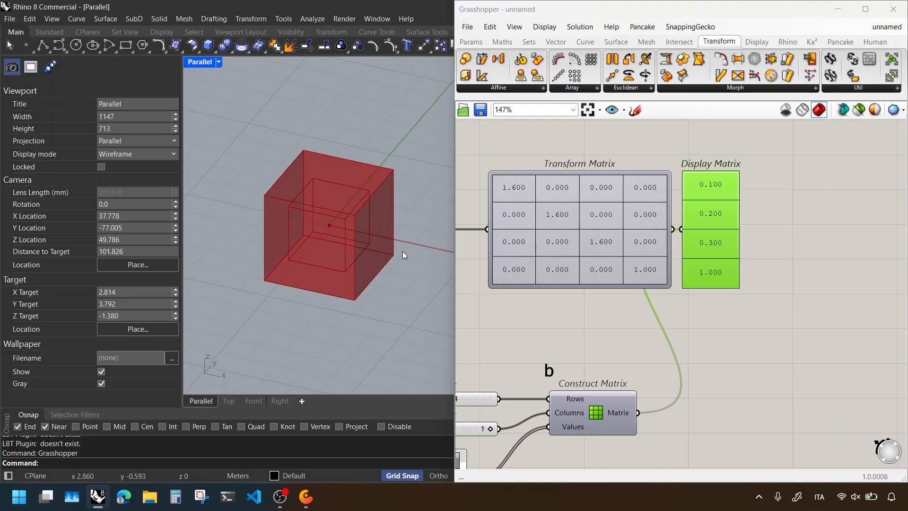
pyautogui.scroll(2, 394, 172)
pyautogui.scroll(1, 393, 172)
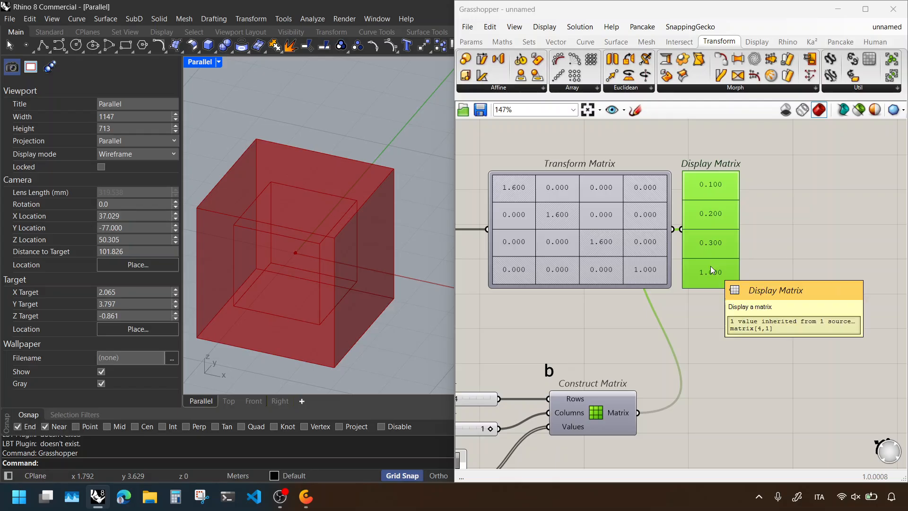
pyautogui.click(737, 353)
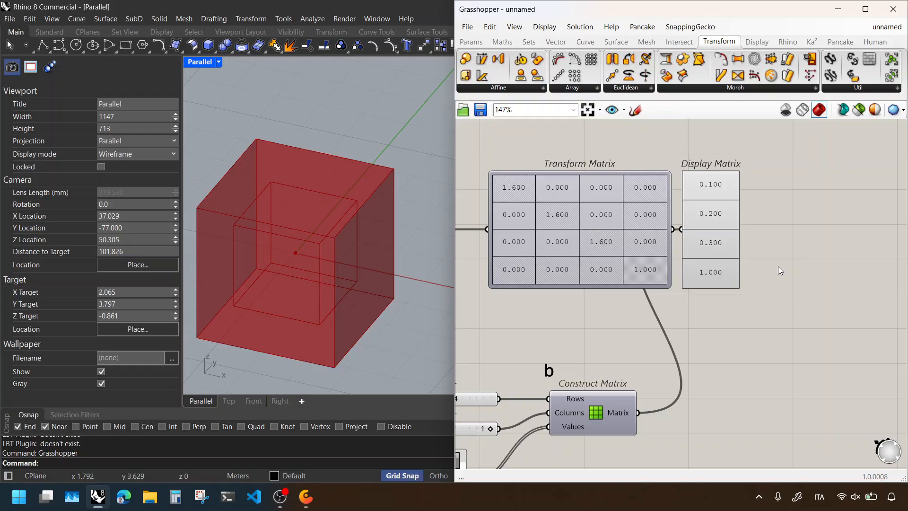
pyautogui.moveTo(712, 257); pyautogui.dragTo(720, 258)
pyautogui.click(768, 307)
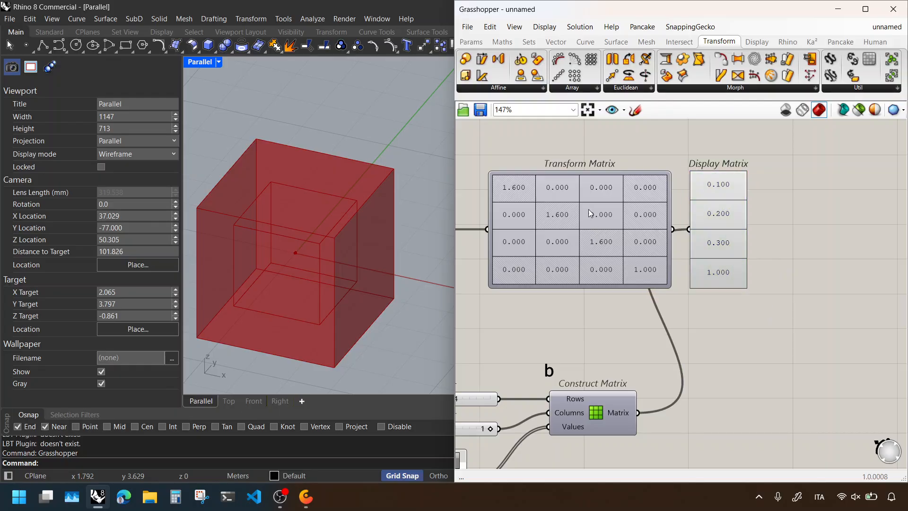
# Step: Examine the Transform Matrix beside the four-element vector, along with the Scale and Construct Matrix components feeding them
pyautogui.moveTo(790, 315); pyautogui.dragTo(833, 292, button='right')
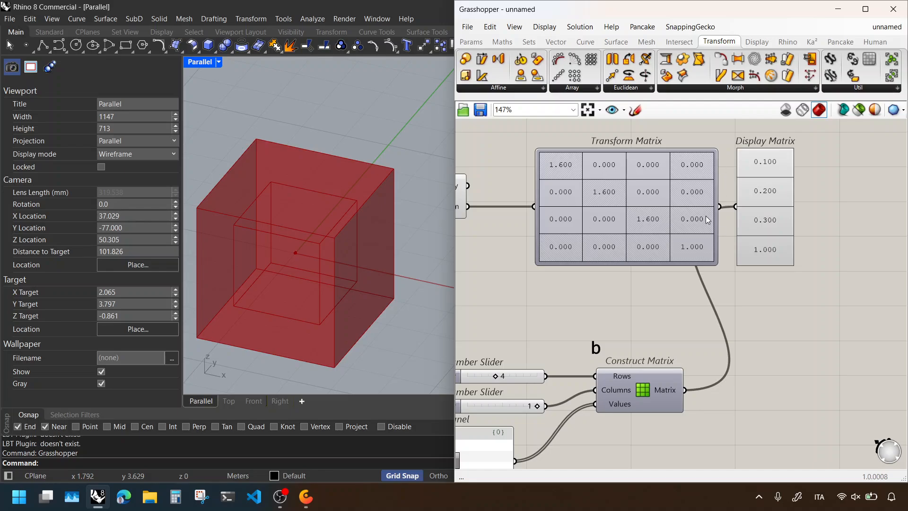
pyautogui.scroll(-3, 707, 220)
pyautogui.scroll(2, 705, 218)
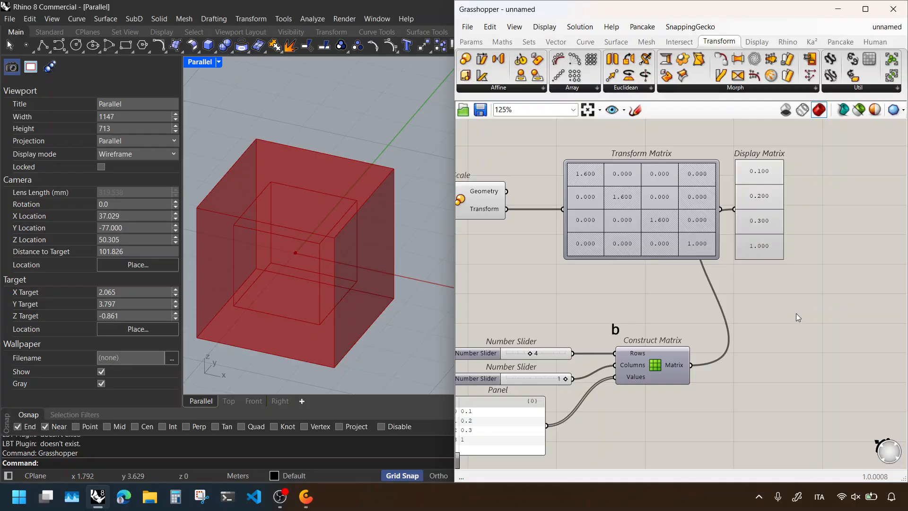
pyautogui.scroll(-1, 757, 314)
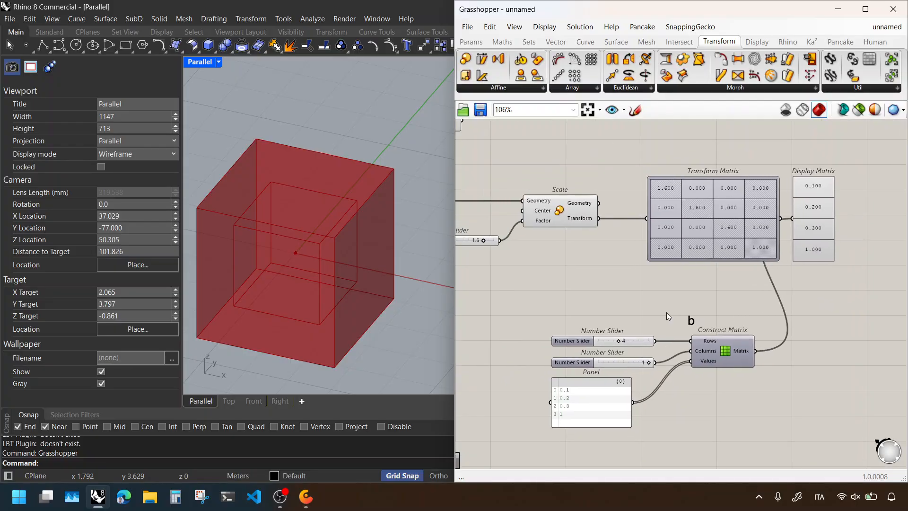
pyautogui.moveTo(655, 312); pyautogui.dragTo(712, 288, button='right')
pyautogui.click(665, 187)
pyautogui.click(642, 140)
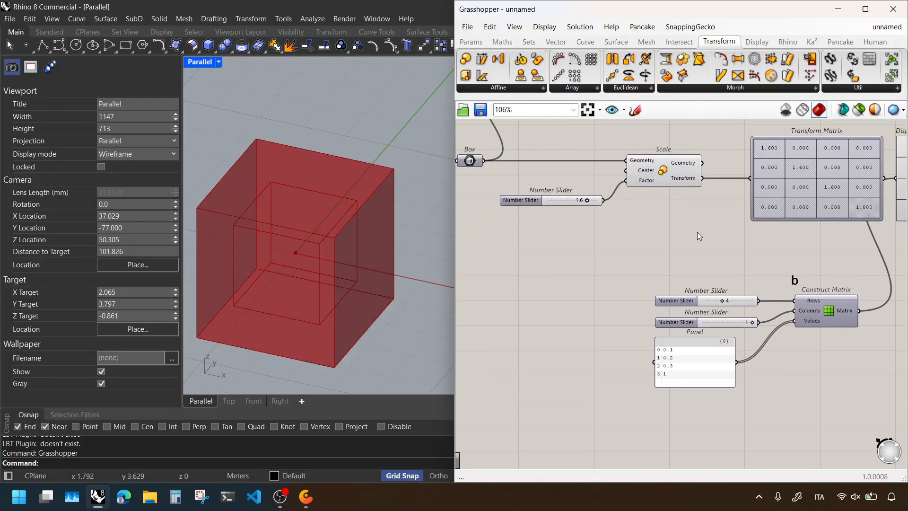
pyautogui.scroll(2, 792, 171)
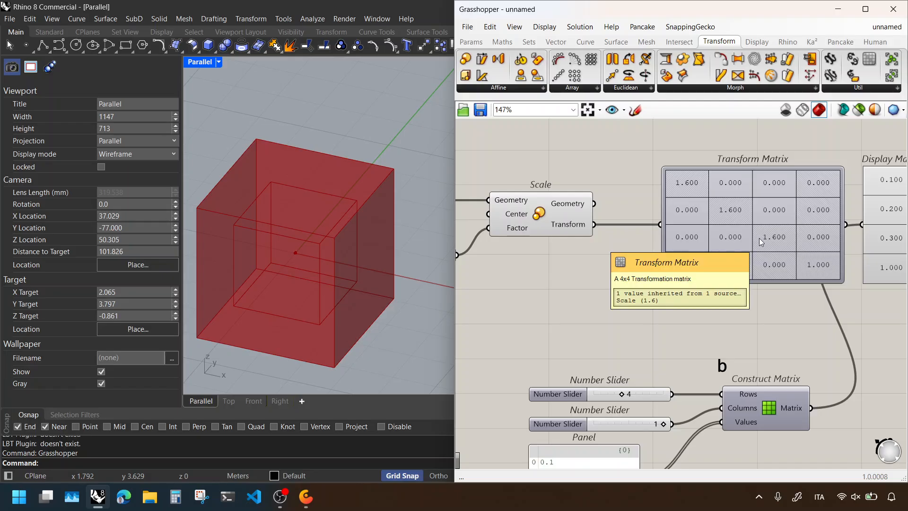
# Step: Turn off the preview of the Scale component to hide the scaled box
pyautogui.scroll(-2, 759, 237)
pyautogui.moveTo(636, 244); pyautogui.dragTo(767, 240, button='right')
pyautogui.moveTo(758, 249); pyautogui.dragTo(644, 146)
pyautogui.rightClick(645, 145)
pyautogui.click(662, 164)
pyautogui.scroll(-2, 623, 172)
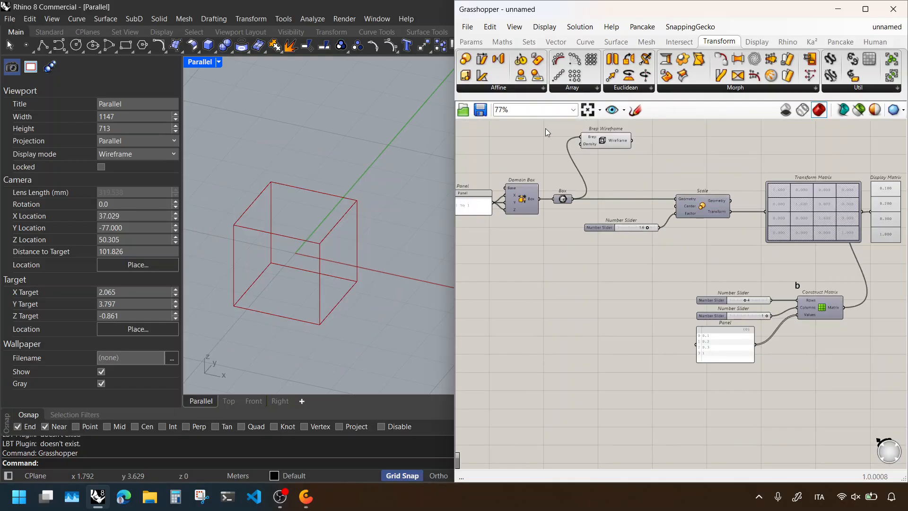
# Step: Add a Scale NU component below Scale and connect the Box output to its Geometry input
pyautogui.click(514, 89)
pyautogui.click(511, 126)
pyautogui.click(626, 298)
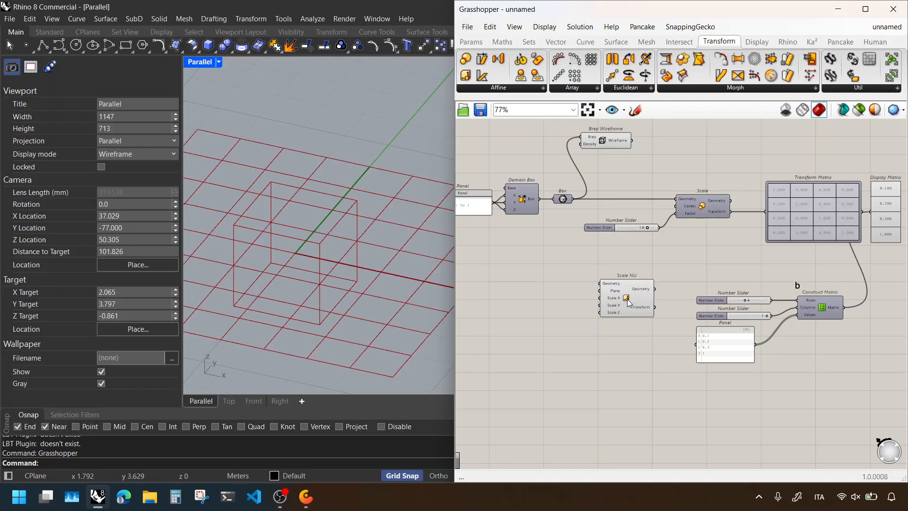
pyautogui.scroll(2, 627, 305)
pyautogui.moveTo(626, 306); pyautogui.dragTo(731, 248)
pyautogui.click(727, 209)
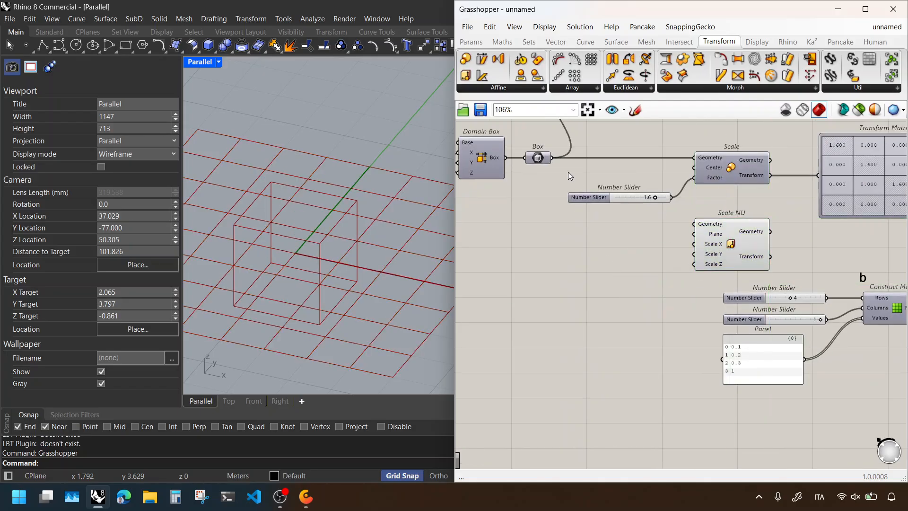
pyautogui.moveTo(560, 165); pyautogui.dragTo(694, 224)
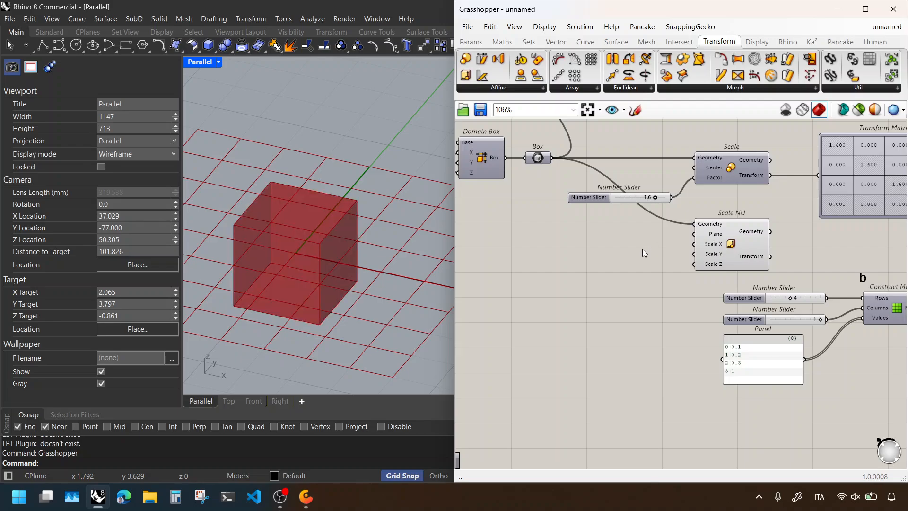
pyautogui.scroll(2, 698, 271)
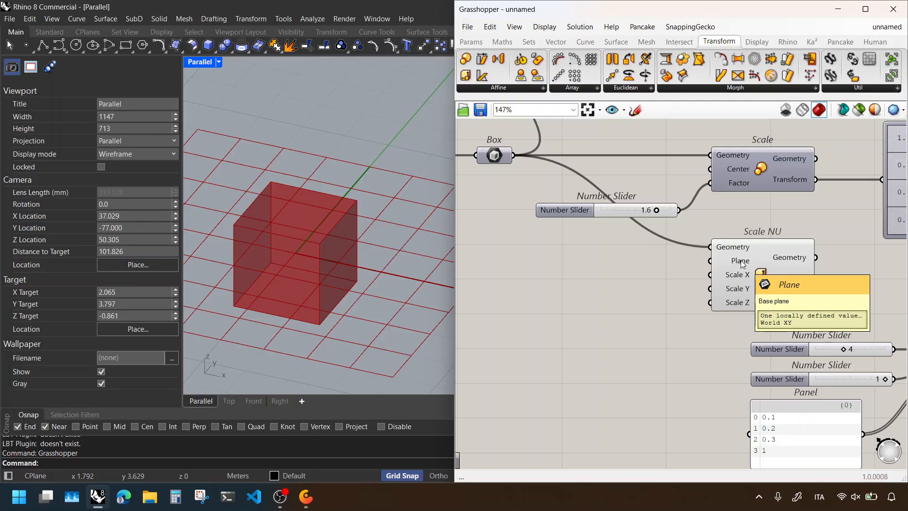
# Step: Move the Scale NU component down to the free canvas area below the Construct Matrix group
pyautogui.scroll(-3, 742, 264)
pyautogui.moveTo(741, 263); pyautogui.dragTo(713, 222, button='right')
pyautogui.moveTo(714, 223); pyautogui.dragTo(714, 432)
pyautogui.click(804, 417)
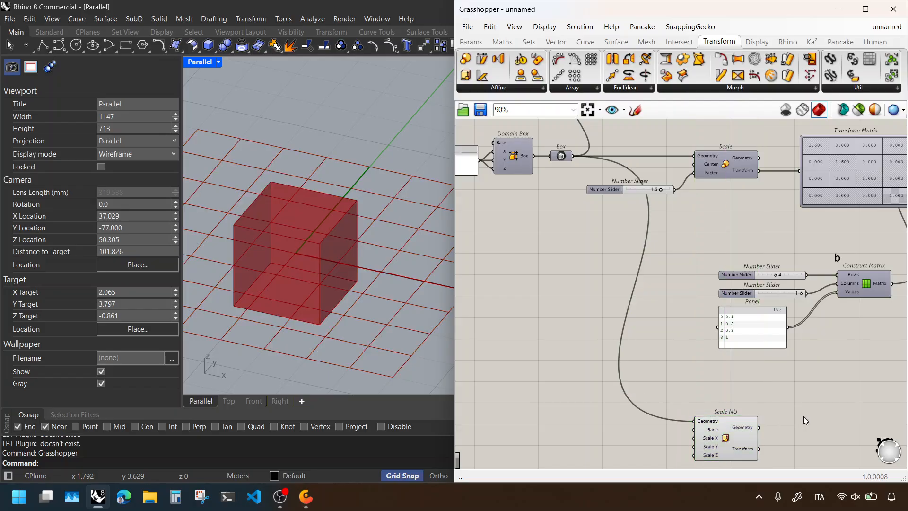
# Step: Copy the Transform Matrix beside Scale NU and connect Scale NU's Transform output to it
pyautogui.moveTo(874, 200); pyautogui.dragTo(803, 146, button='right')
pyautogui.moveTo(803, 147); pyautogui.dragTo(811, 425)
pyautogui.scroll(2, 685, 393)
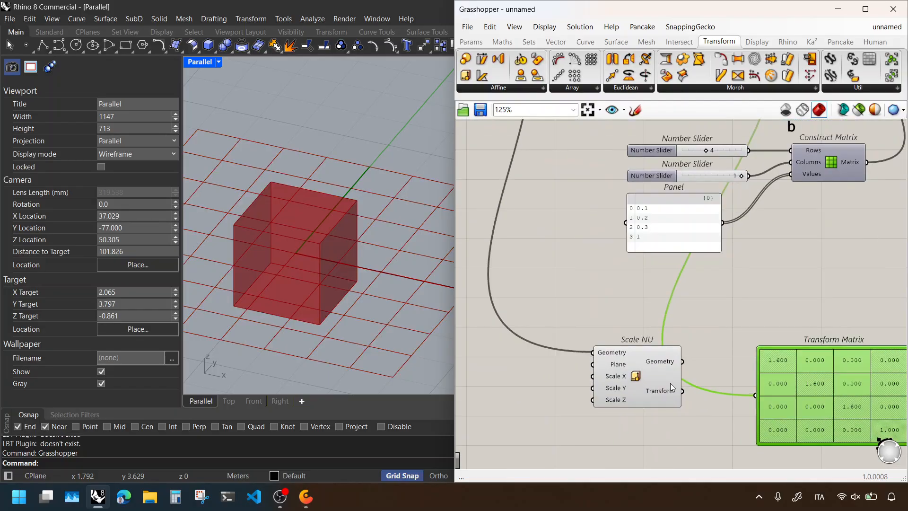
pyautogui.click(680, 396)
pyautogui.moveTo(680, 396); pyautogui.dragTo(787, 387)
pyautogui.click(713, 370)
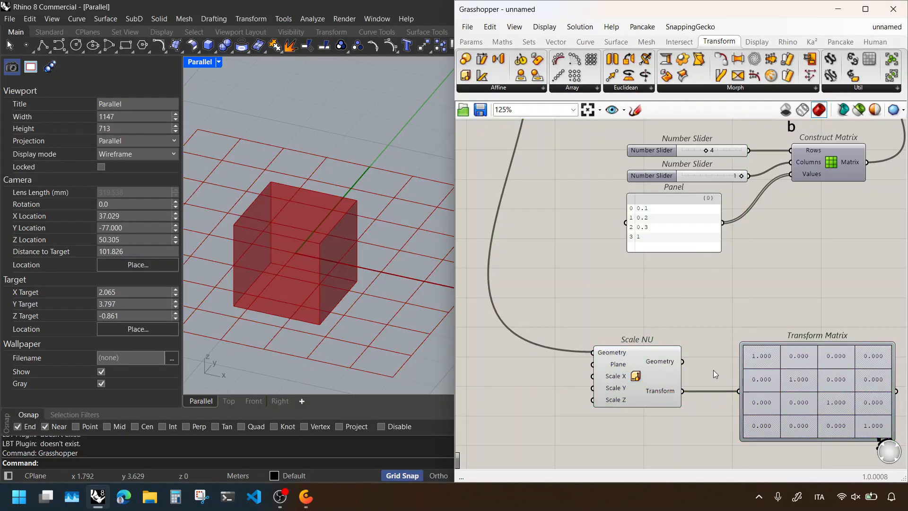
# Step: Copy the 1.6 number slider next to Scale NU, duplicate it, and connect the two sliders to Scale X and Scale Y
pyautogui.moveTo(620, 379); pyautogui.dragTo(662, 372, button='right')
pyautogui.scroll(-3, 665, 378)
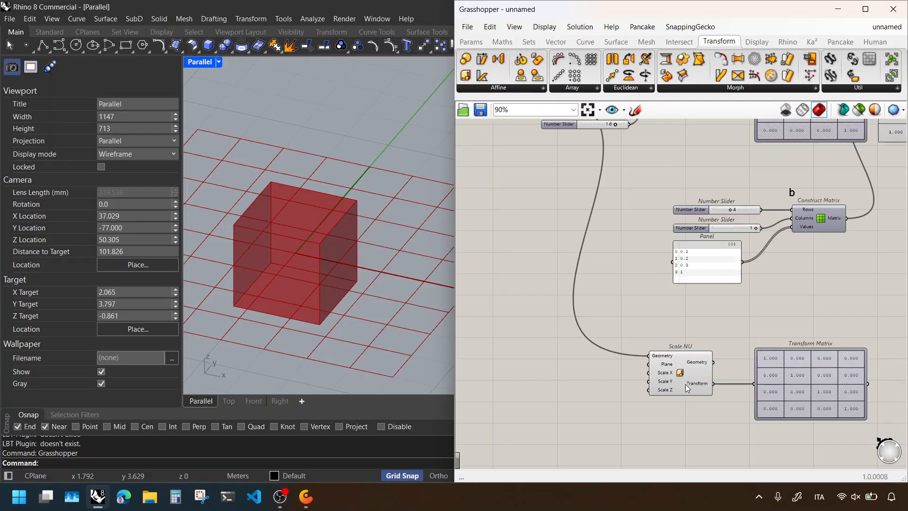
pyautogui.moveTo(648, 253); pyautogui.dragTo(645, 384)
pyautogui.scroll(4, 667, 382)
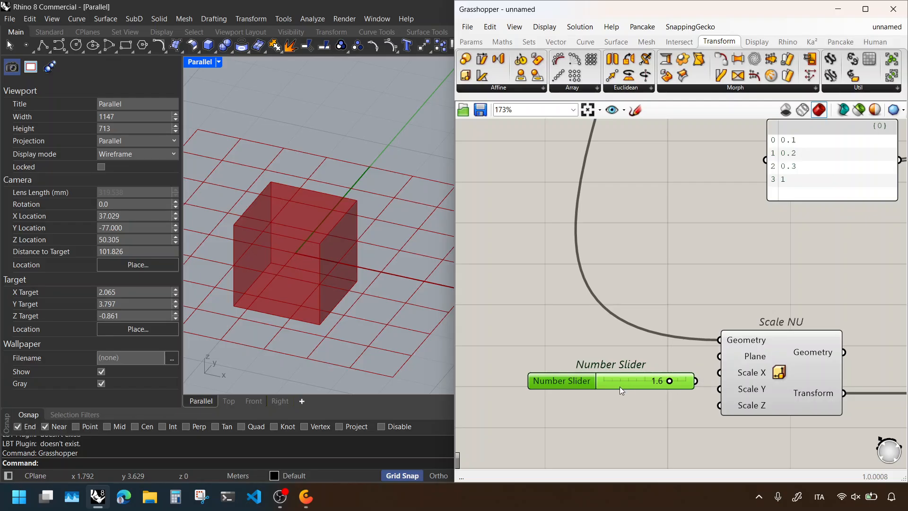
pyautogui.moveTo(690, 367); pyautogui.dragTo(716, 373)
pyautogui.hotkey('ctrl', 'c')
pyautogui.hotkey('ctrl', 'v')
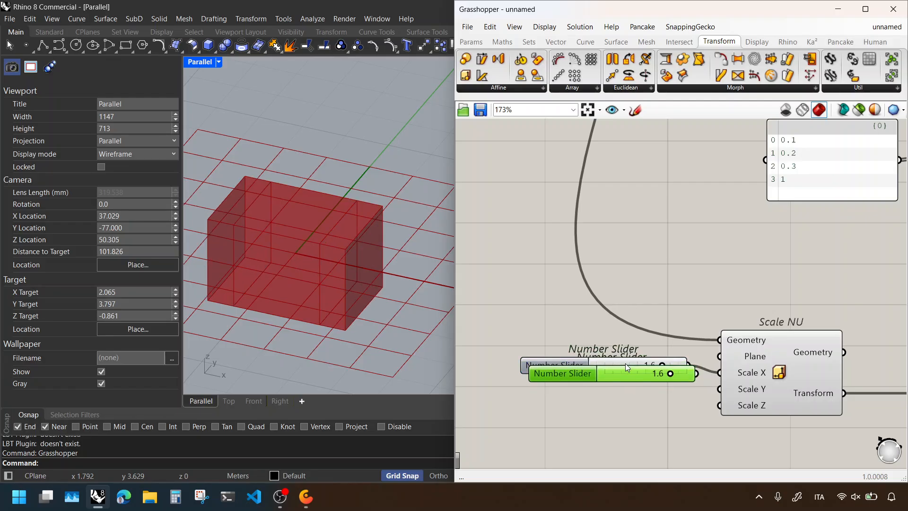
pyautogui.moveTo(625, 362); pyautogui.dragTo(626, 388)
pyautogui.moveTo(697, 374); pyautogui.dragTo(720, 389)
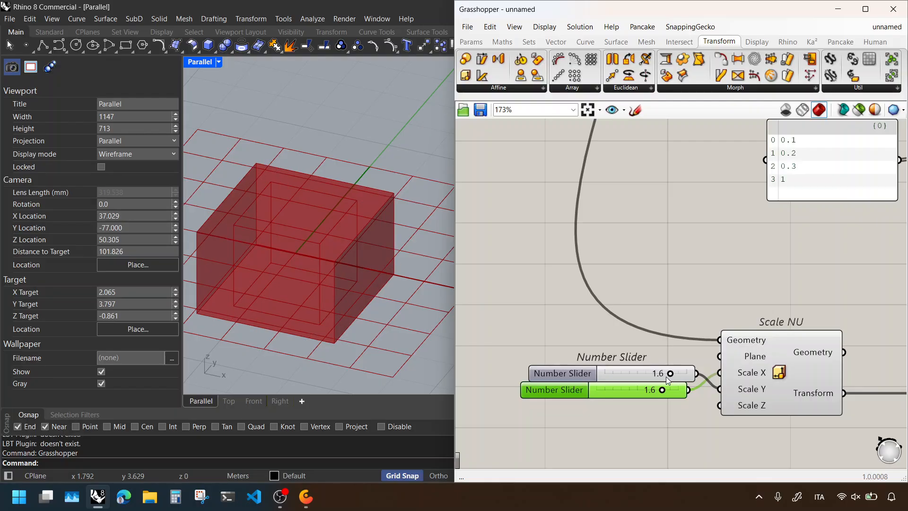
# Step: Line up the two sliders and connect a third copy to the Scale Z input of Scale NU
pyautogui.moveTo(660, 382); pyautogui.dragTo(648, 365)
pyautogui.moveTo(646, 410); pyautogui.dragTo(639, 430)
pyautogui.hotkey('ctrl', 'c')
pyautogui.hotkey('ctrl', 'v')
pyautogui.moveTo(692, 423); pyautogui.dragTo(719, 405)
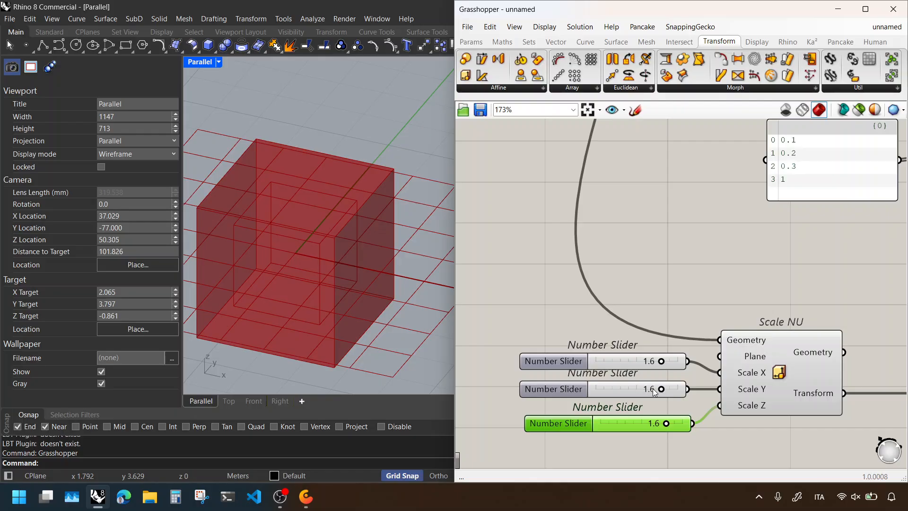
# Step: Set the Scale NU sliders to 1.1 for Scale Y and 0.6 for Scale Z
pyautogui.moveTo(662, 388); pyautogui.dragTo(641, 391)
pyautogui.moveTo(667, 425); pyautogui.dragTo(626, 424)
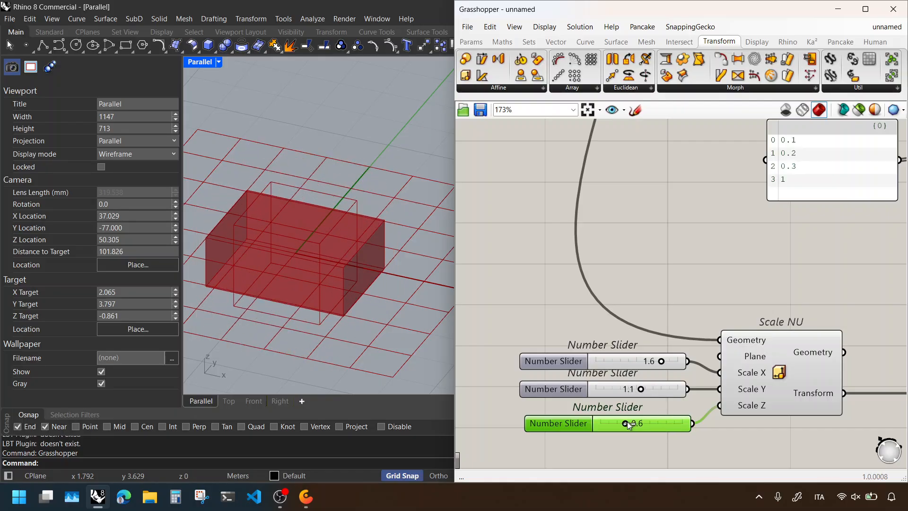
pyautogui.doubleClick(625, 425)
pyautogui.scroll(-4, 350, 256)
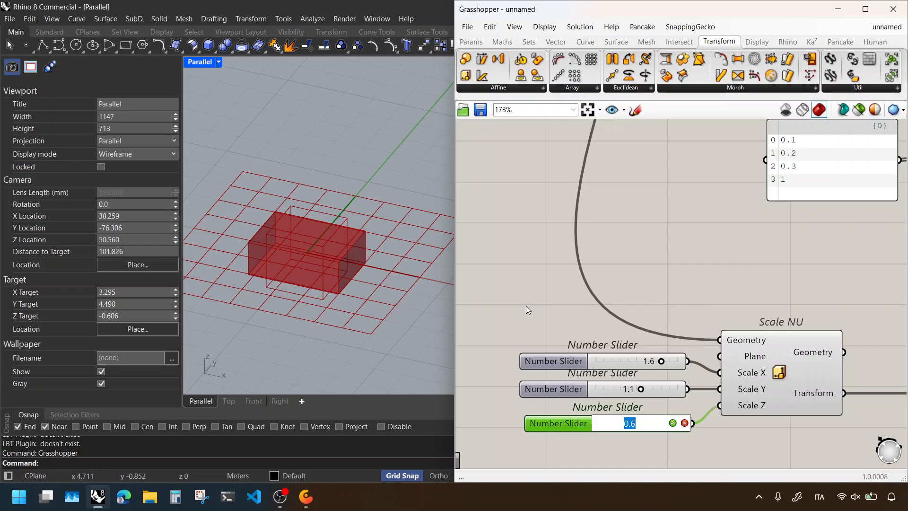
# Step: Set the Scale NU sliders to 1.4 for Scale X, 1.0 for Scale Y and 1.4 for Scale Z
pyautogui.moveTo(789, 330); pyautogui.dragTo(672, 301, button='right')
pyautogui.scroll(-2, 674, 305)
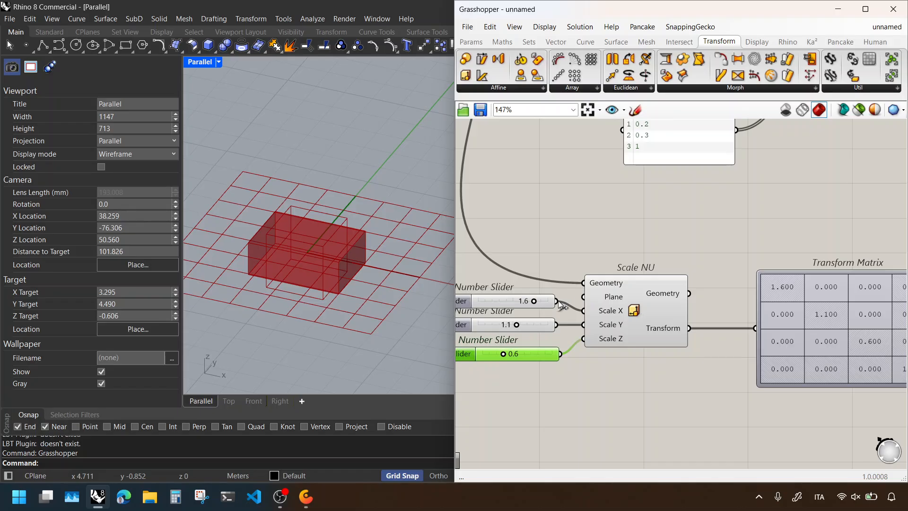
pyautogui.moveTo(534, 301); pyautogui.dragTo(513, 325)
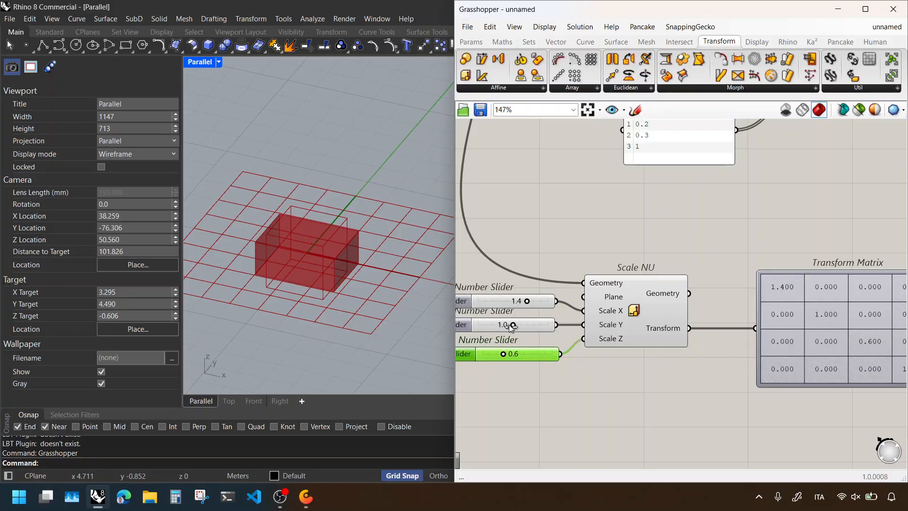
pyautogui.moveTo(504, 356); pyautogui.dragTo(532, 354)
pyautogui.click(569, 389)
# Step: Examine the diagonal of the non-uniform scale's Transform Matrix and move the matrix slightly closer to Scale NU
pyautogui.moveTo(806, 359); pyautogui.dragTo(739, 353, button='right')
pyautogui.click(740, 279)
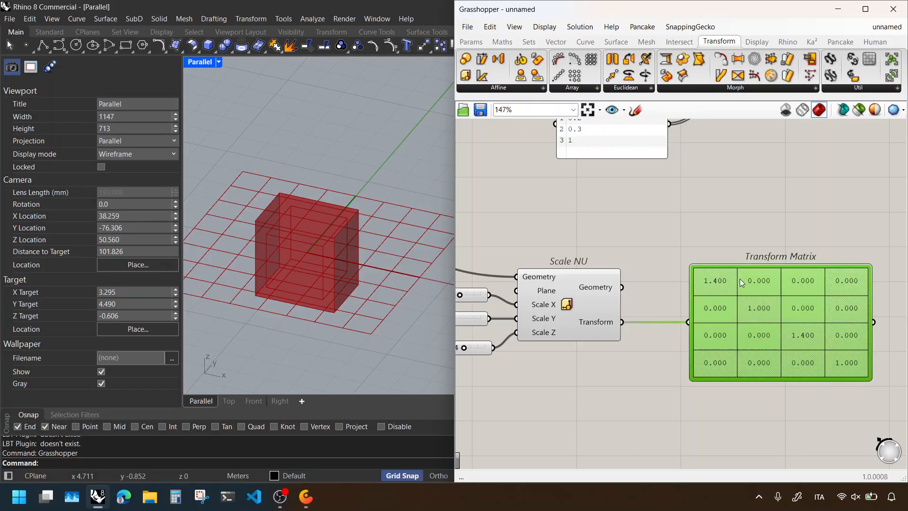
pyautogui.click(745, 236)
pyautogui.scroll(-1, 746, 235)
pyautogui.moveTo(769, 299); pyautogui.dragTo(750, 299)
pyautogui.click(737, 218)
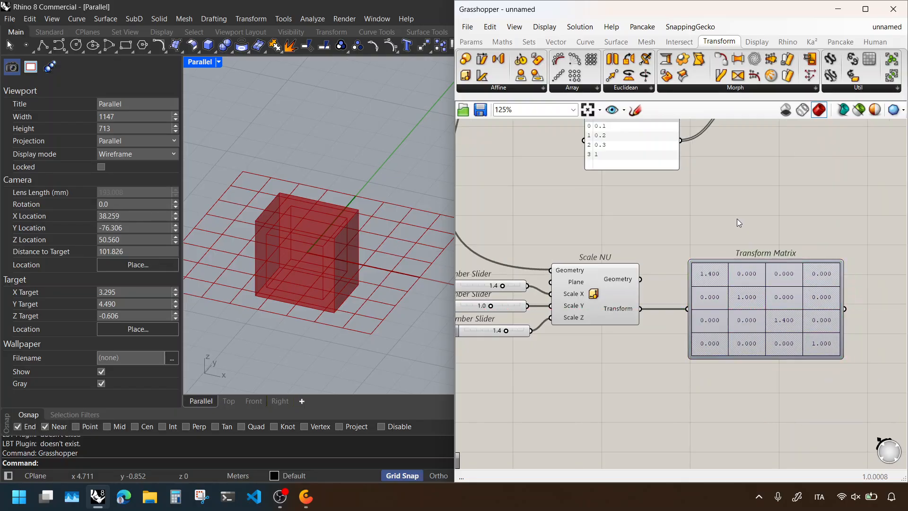
pyautogui.scroll(-1, 756, 233)
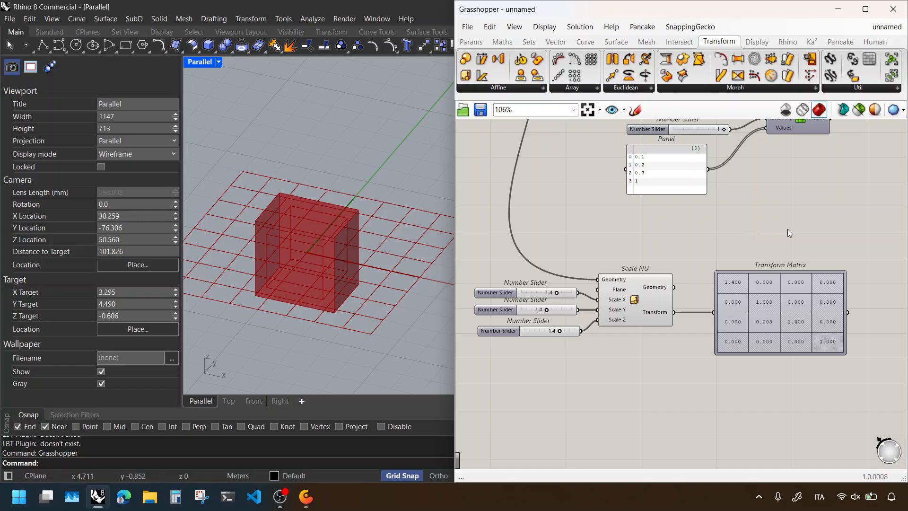
pyautogui.click(786, 293)
pyautogui.click(773, 241)
# Step: Add a Shear component below Scale NU and shift it slightly downward
pyautogui.click(501, 89)
pyautogui.click(504, 135)
pyautogui.click(636, 408)
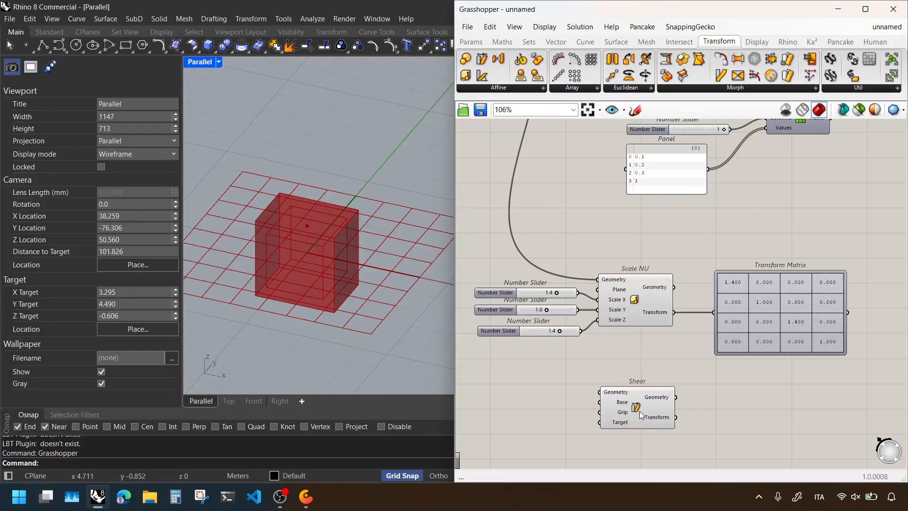
pyautogui.moveTo(639, 402); pyautogui.dragTo(653, 331, button='right')
pyautogui.moveTo(659, 325); pyautogui.dragTo(670, 369)
pyautogui.click(668, 324)
# Step: Turn off the preview of the Scale NU component
pyautogui.moveTo(652, 307); pyautogui.dragTo(662, 383, button='right')
pyautogui.moveTo(671, 361); pyautogui.dragTo(586, 198)
pyautogui.rightClick(580, 213)
pyautogui.click(596, 230)
pyautogui.click(586, 216)
# Step: Connect the Box output to the Geometry input of the Shear component
pyautogui.moveTo(655, 311); pyautogui.dragTo(694, 211, button='right')
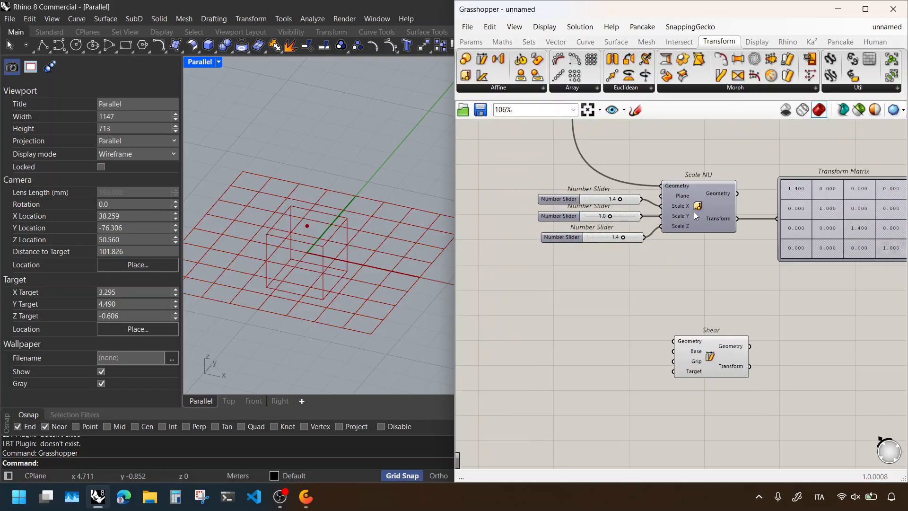
pyautogui.moveTo(728, 304); pyautogui.dragTo(647, 376)
pyautogui.moveTo(662, 250); pyautogui.dragTo(681, 386, button='right')
pyautogui.moveTo(610, 156); pyautogui.dragTo(627, 261, button='right')
pyautogui.moveTo(618, 201); pyautogui.dragTo(632, 247, button='right')
pyautogui.moveTo(572, 158); pyautogui.dragTo(671, 290)
pyautogui.scroll(-2, 605, 145)
pyautogui.scroll(-4, 691, 291)
pyautogui.scroll(3, 694, 331)
pyautogui.scroll(2, 668, 294)
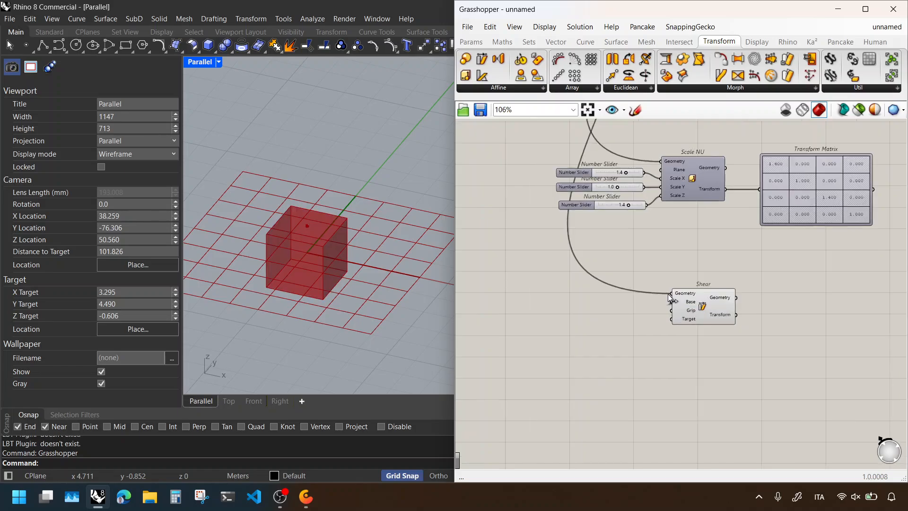
pyautogui.scroll(1, 662, 234)
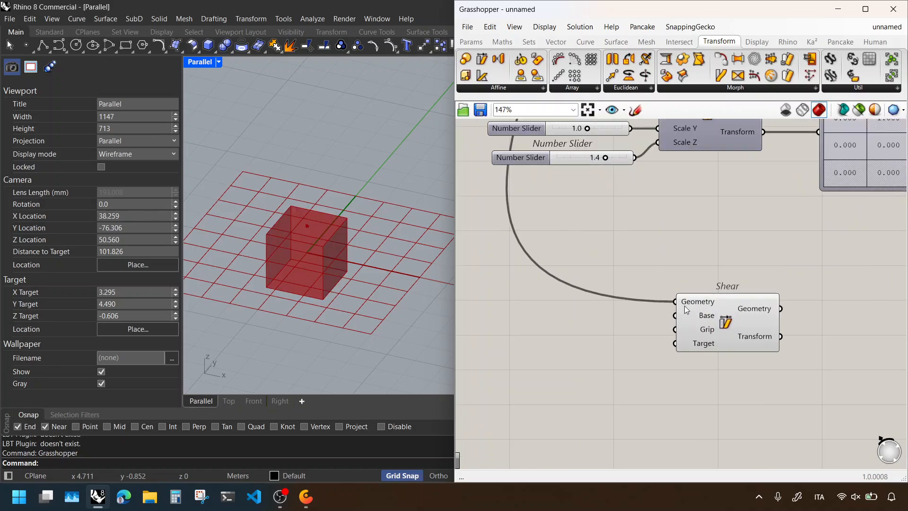
# Step: Add a Unit Z component, connect it to Shear's Grip input and align it with that input
pyautogui.moveTo(703, 330)
pyautogui.doubleClick(656, 327)
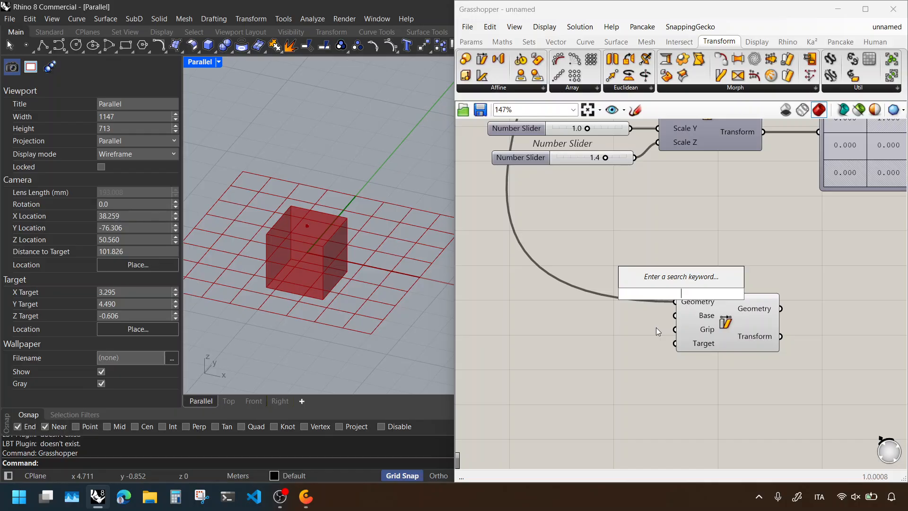
pyautogui.write('unit z')
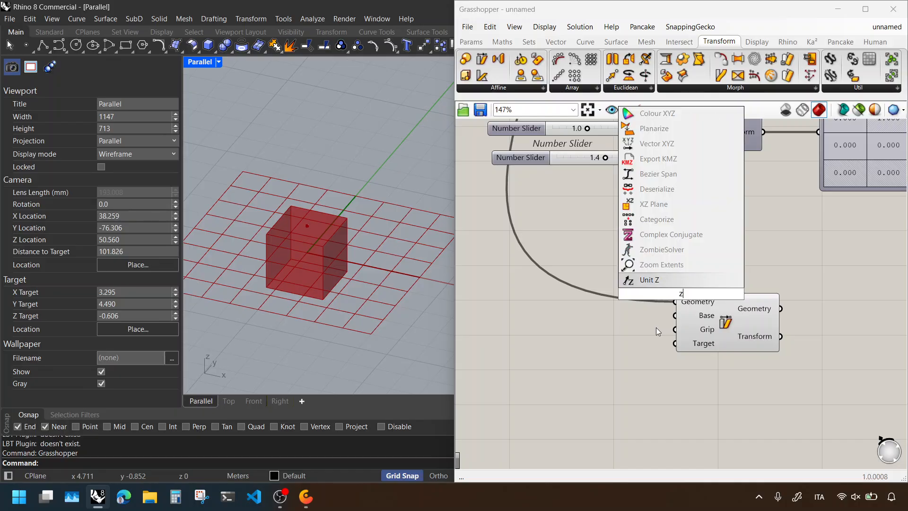
pyautogui.press('Return')
pyautogui.moveTo(696, 307); pyautogui.dragTo(676, 329)
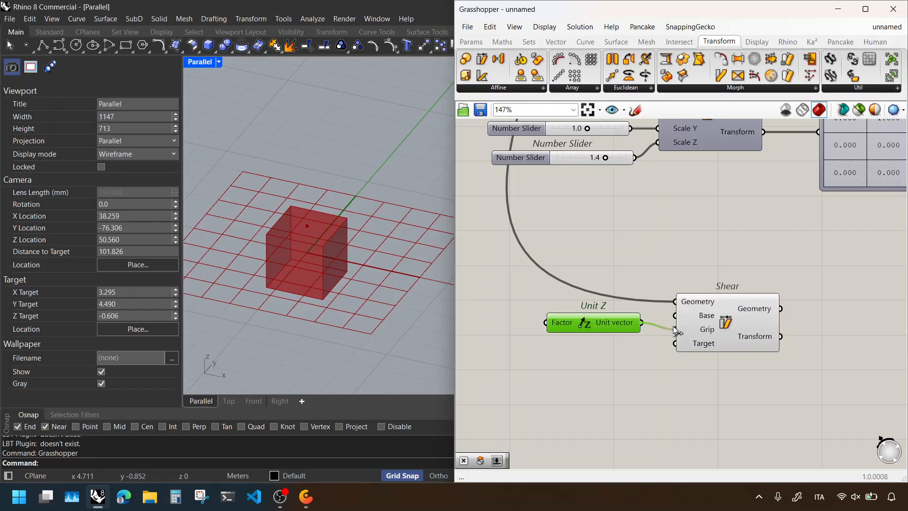
pyautogui.moveTo(616, 319); pyautogui.dragTo(614, 326)
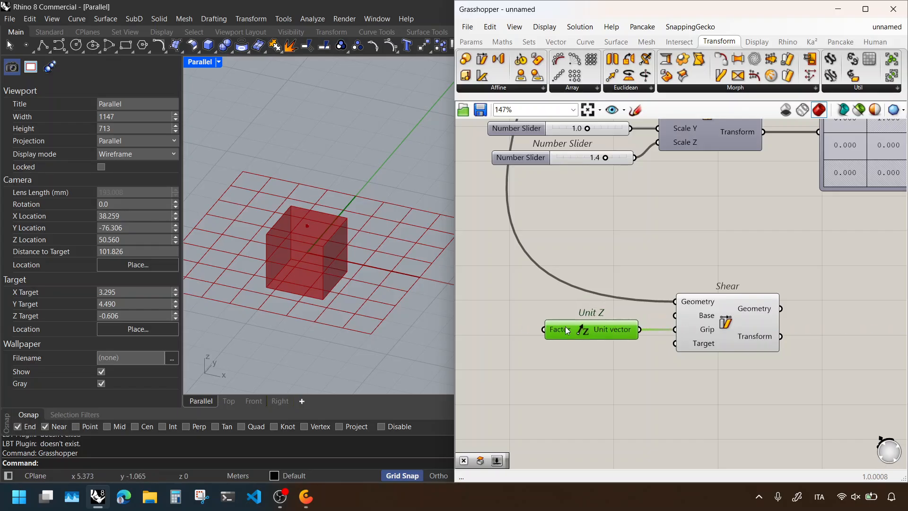
# Step: Add a Vector XYZ component below Unit Z and connect its Vector output to Shear's Target input
pyautogui.click(636, 364)
pyautogui.moveTo(595, 373); pyautogui.dragTo(533, 287)
pyautogui.click(555, 255)
pyautogui.press('F4')
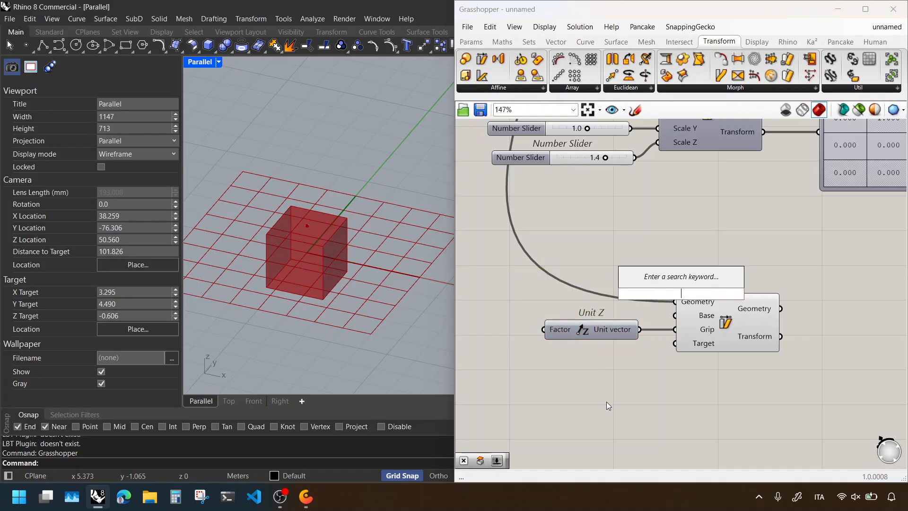
pyautogui.write('xyz')
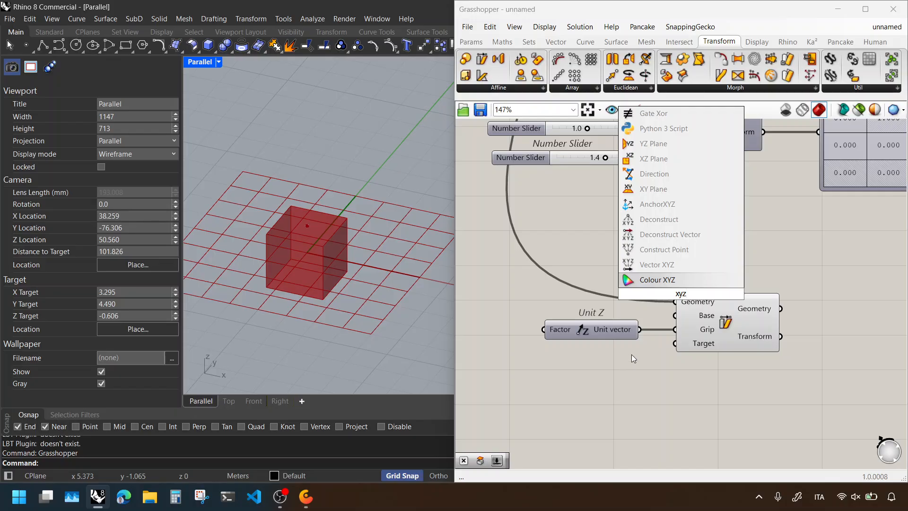
pyautogui.click(684, 265)
pyautogui.moveTo(685, 268); pyautogui.dragTo(677, 349)
# Step: Create a number slider set to 1 for Vector XYZ's X component and connect a copy to the Y component
pyautogui.moveTo(655, 399); pyautogui.dragTo(748, 348, button='right')
pyautogui.click(575, 389)
pyautogui.press('F4')
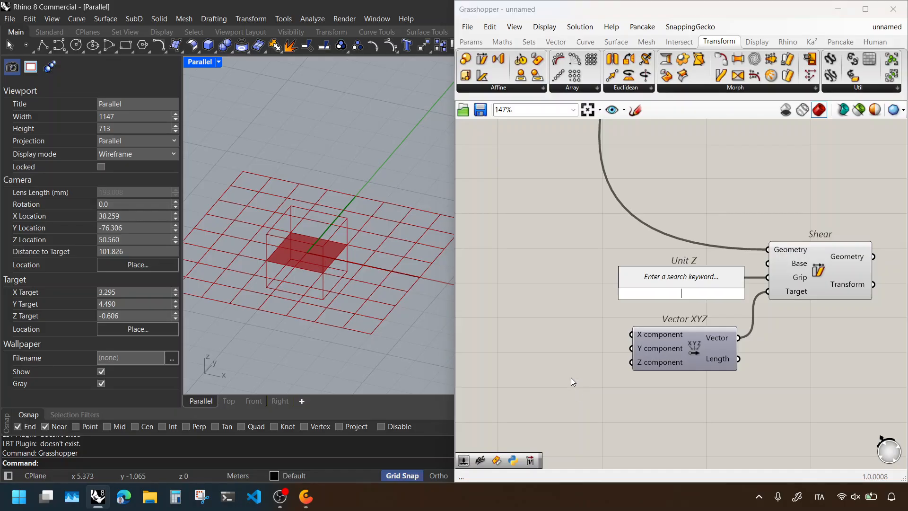
pyautogui.write('1')
pyautogui.press('Return')
pyautogui.moveTo(705, 293); pyautogui.dragTo(573, 332)
pyautogui.moveTo(620, 334); pyautogui.dragTo(632, 348)
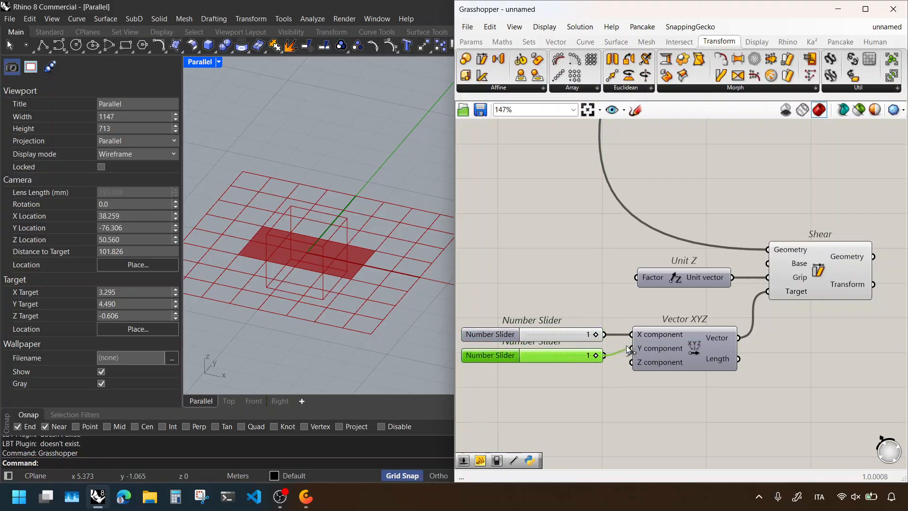
# Step: Connect another copy of the slider to Vector XYZ's Z component and delete the Y component's slider
pyautogui.moveTo(602, 380); pyautogui.dragTo(606, 368, button='right')
pyautogui.keyDown('alt'); pyautogui.moveTo(572, 343); pyautogui.dragTo(635, 350); pyautogui.keyUp('alt')
pyautogui.click(657, 385)
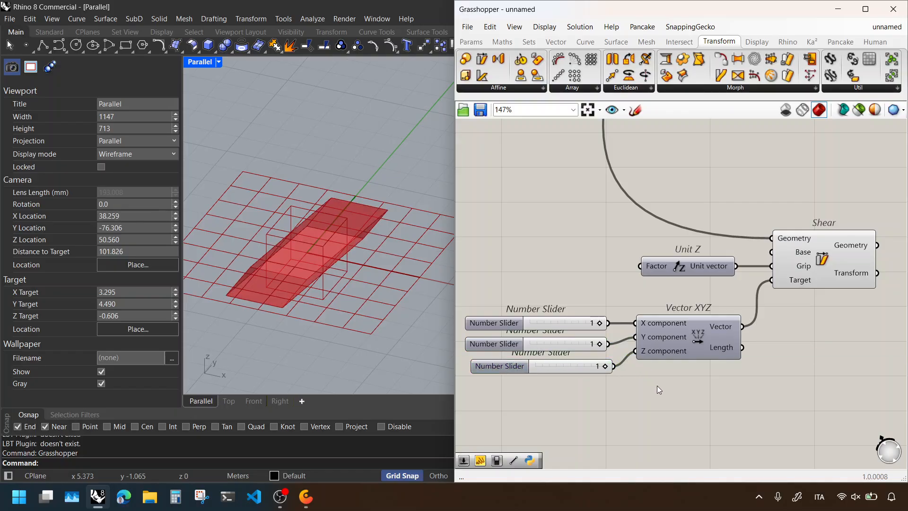
pyautogui.click(578, 349)
pyautogui.press('Delete')
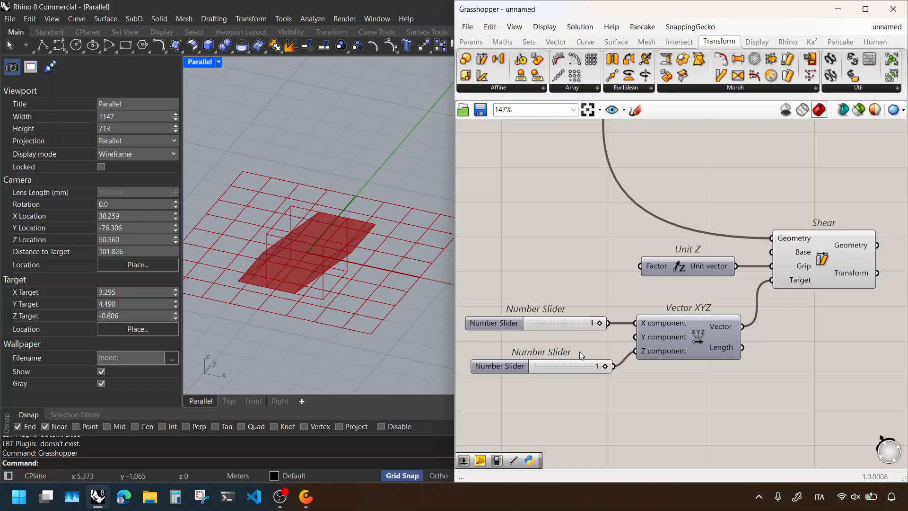
# Step: Change Vector XYZ's X component slider to real-number rounding with a maximum of 2, and set its value to 0.633
pyautogui.moveTo(372, 269); pyautogui.dragTo(277, 244, button='right')
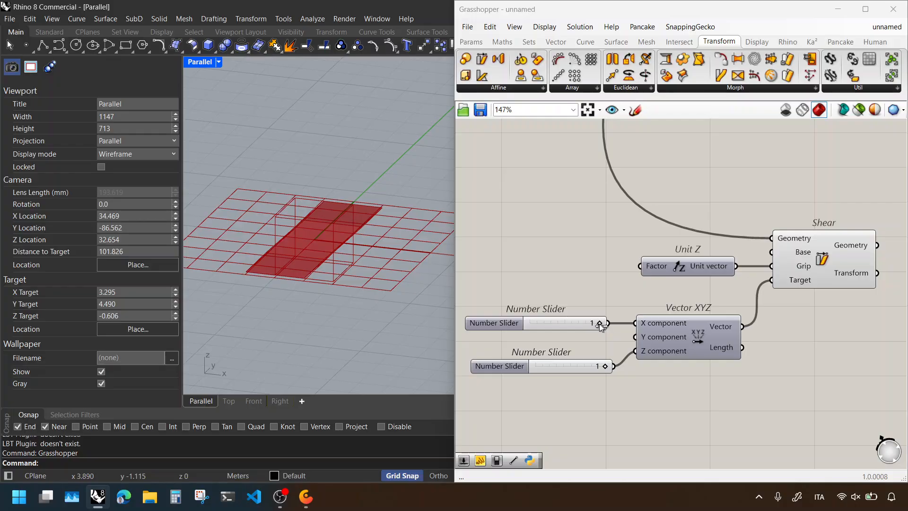
pyautogui.moveTo(600, 324)
pyautogui.mouseDown()
pyautogui.moveTo(533, 324)
pyautogui.moveTo(600, 324)
pyautogui.mouseUp()
pyautogui.doubleClick(511, 322)
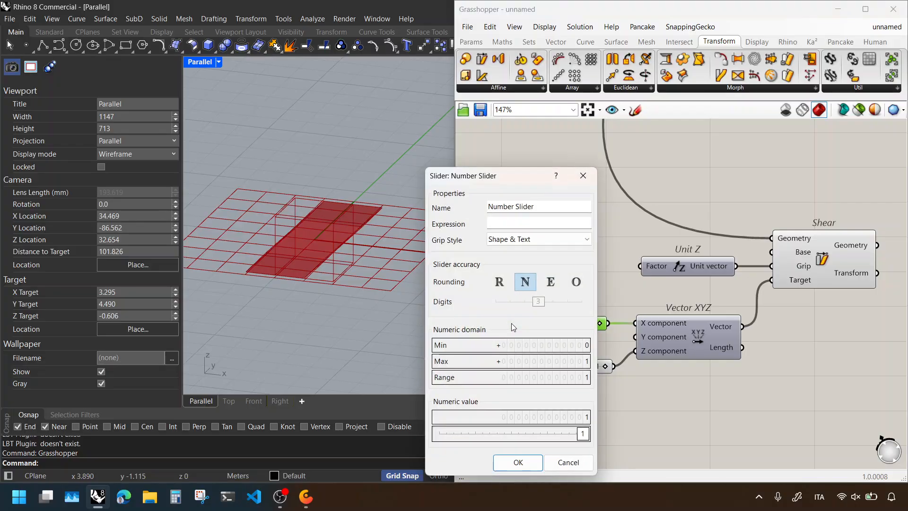
pyautogui.click(505, 287)
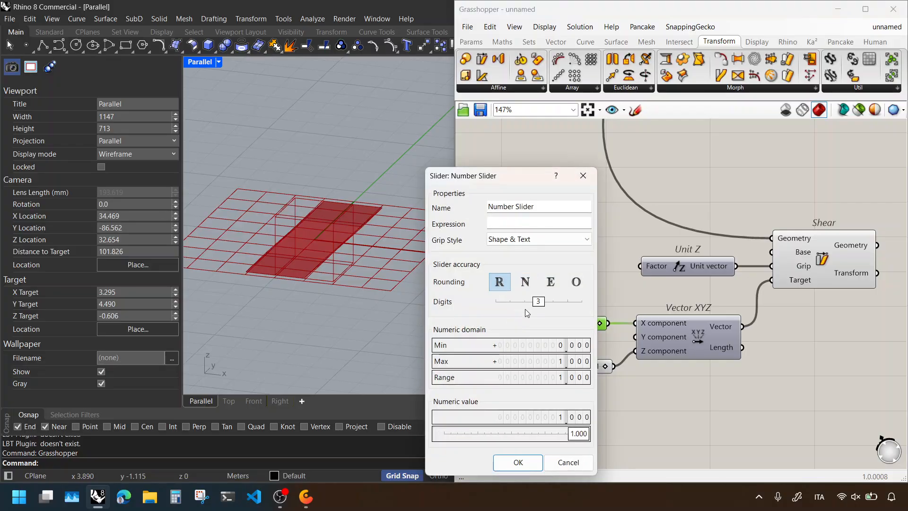
pyautogui.doubleClick(556, 363)
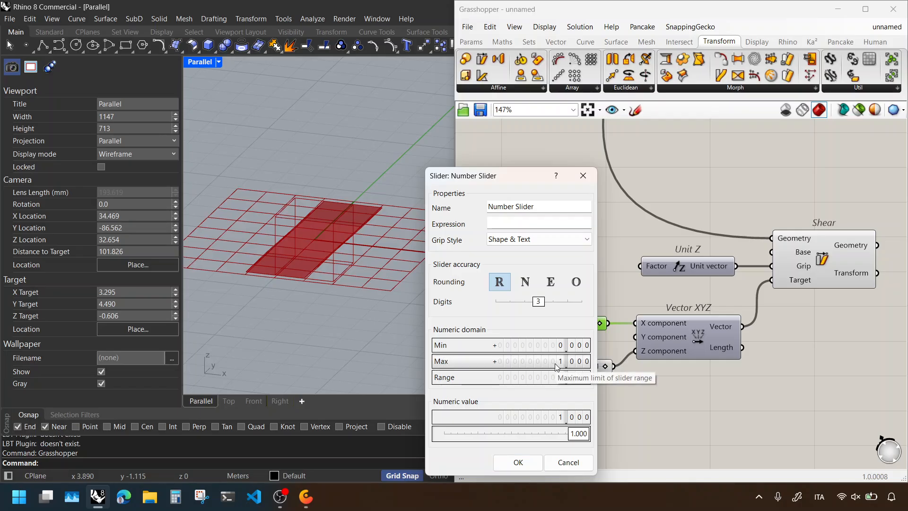
pyautogui.doubleClick(556, 364)
pyautogui.write('2')
pyautogui.press('Return')
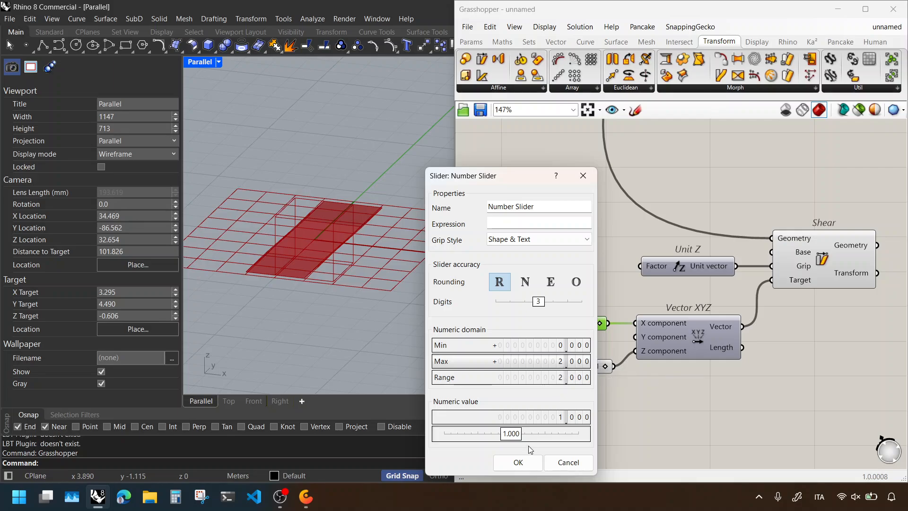
pyautogui.click(518, 462)
pyautogui.moveTo(564, 324)
pyautogui.mouseDown()
pyautogui.moveTo(572, 323)
pyautogui.moveTo(531, 324)
pyautogui.moveTo(573, 325)
pyautogui.moveTo(550, 324)
pyautogui.mouseUp()
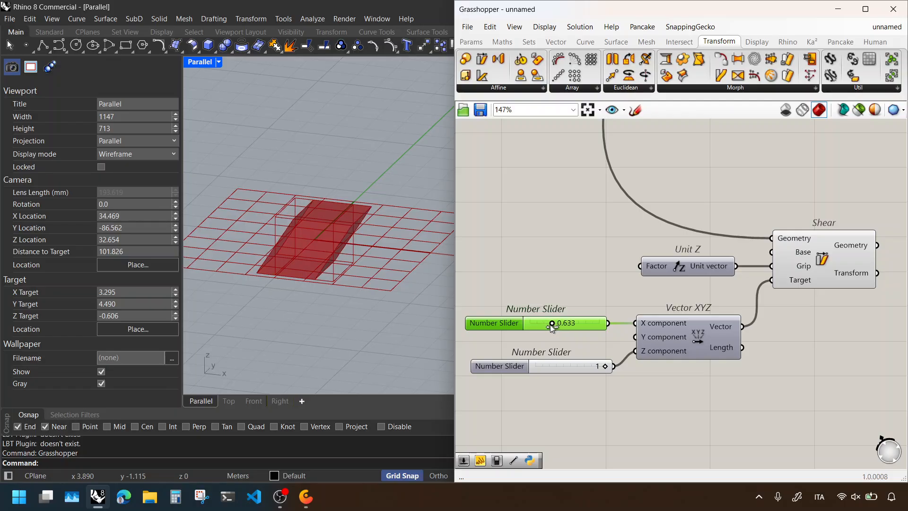
# Step: Set the X component slider's minimum to -2 and its value to 0.606
pyautogui.doubleClick(504, 323)
pyautogui.doubleClick(536, 342)
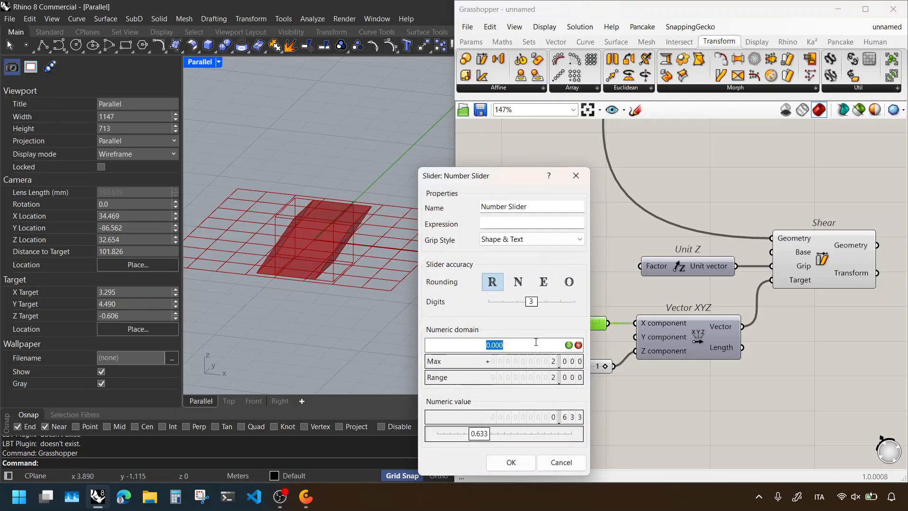
pyautogui.write('-2')
pyautogui.press('Return')
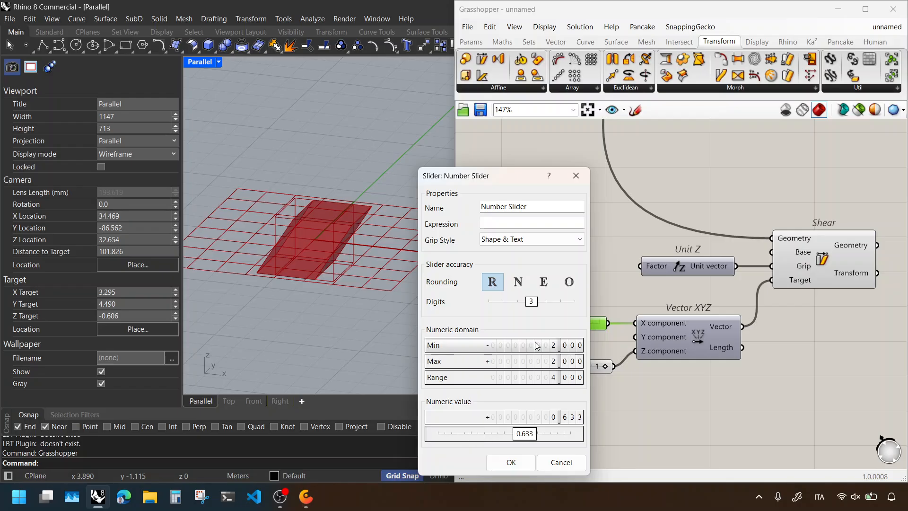
pyautogui.press('Return')
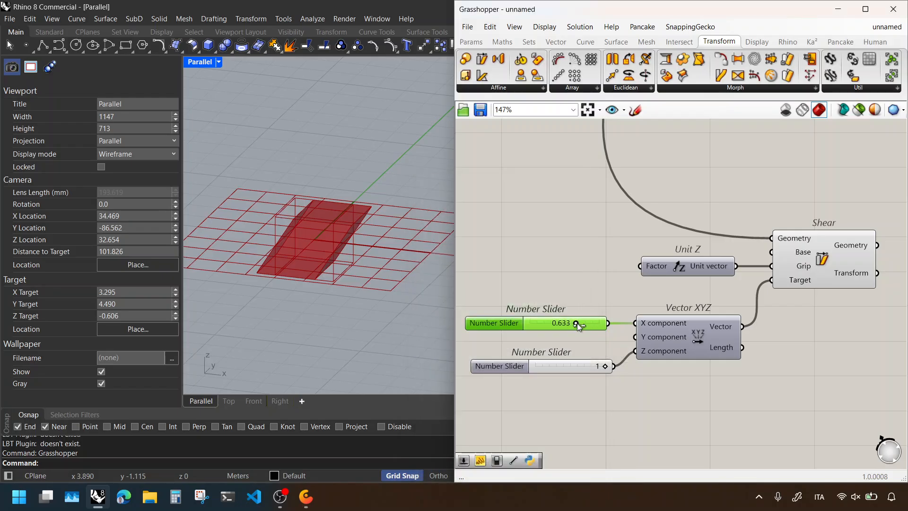
pyautogui.moveTo(576, 324)
pyautogui.mouseDown()
pyautogui.moveTo(548, 320)
pyautogui.moveTo(577, 318)
pyautogui.mouseUp()
pyautogui.click(631, 306)
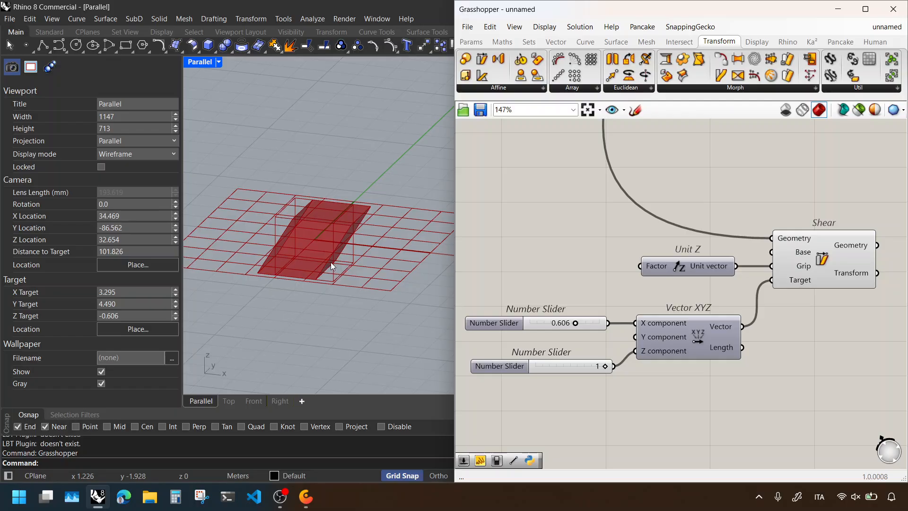
# Step: Copy Scale NU's Transform Matrix display beside Shear and connect Shear's Transform output to the copy
pyautogui.scroll(-2, 583, 287)
pyautogui.moveTo(714, 268); pyautogui.dragTo(603, 342, button='right')
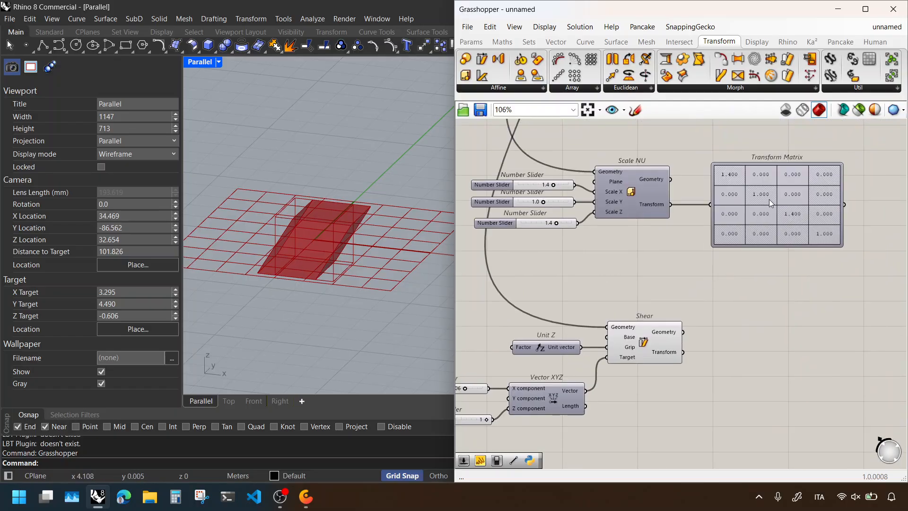
pyautogui.keyDown('alt'); pyautogui.moveTo(770, 199); pyautogui.dragTo(778, 345); pyautogui.keyUp('alt')
pyautogui.moveTo(683, 352); pyautogui.dragTo(768, 353)
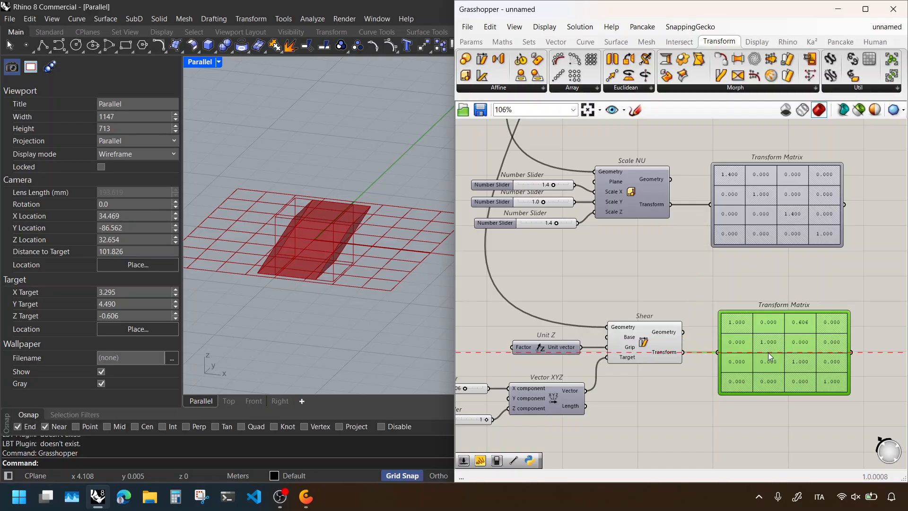
# Step: Set the X component slider to 0.719 and check the third entry in the first row of Shear's matrix
pyautogui.moveTo(721, 419); pyautogui.dragTo(668, 371, button='right')
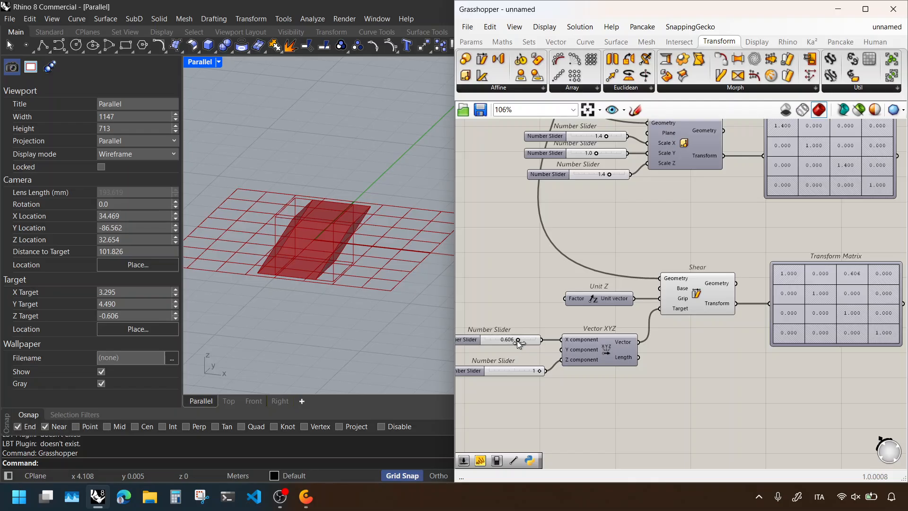
pyautogui.moveTo(518, 341)
pyautogui.mouseDown()
pyautogui.moveTo(509, 339)
pyautogui.moveTo(518, 339)
pyautogui.mouseUp()
pyautogui.scroll(3, 840, 258)
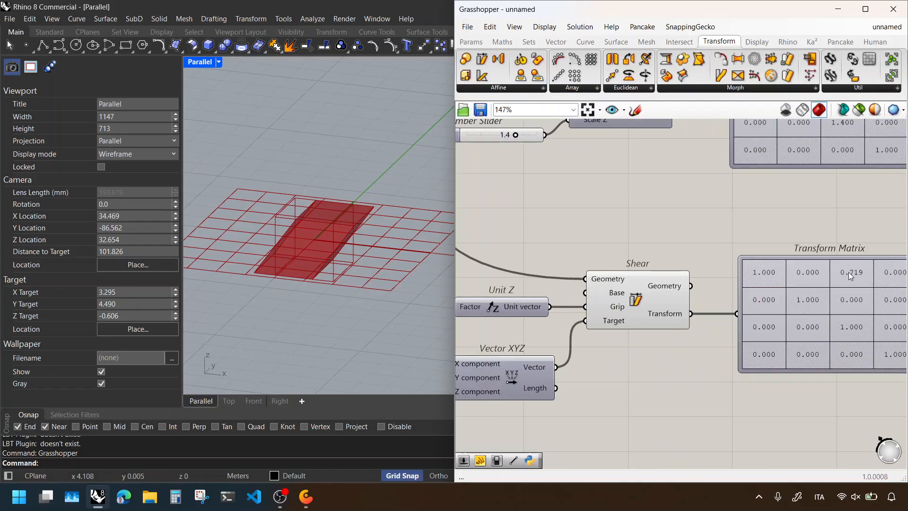
pyautogui.scroll(-4, 853, 274)
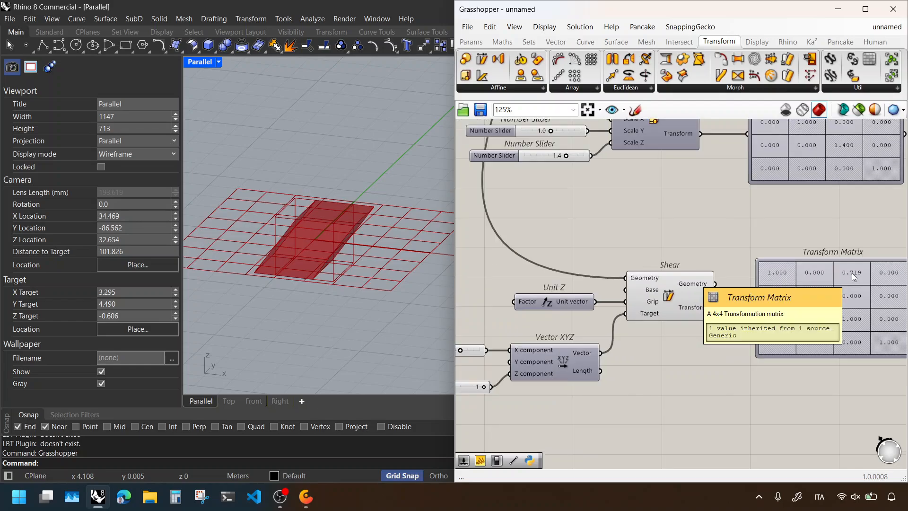
pyautogui.scroll(2, 853, 273)
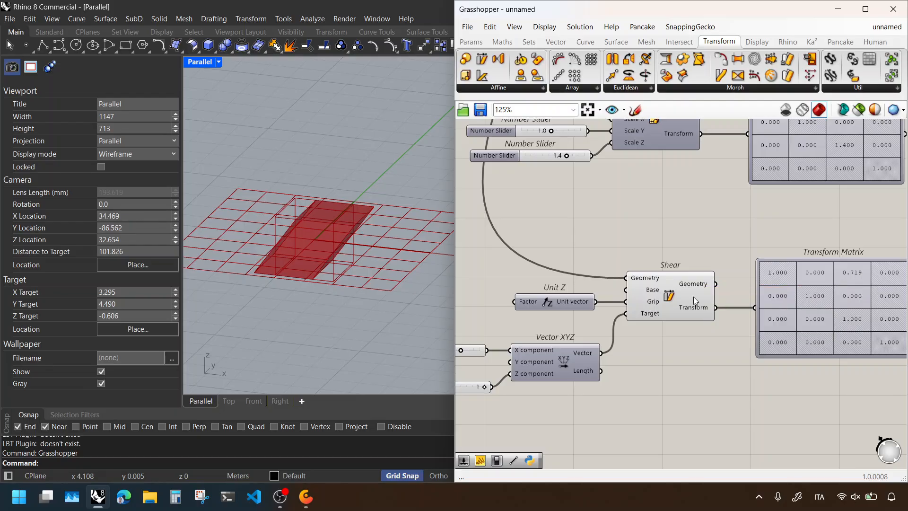
# Step: Examine how Shear's Unit Z grip and Vector XYZ target relate to the entries of its transform matrix
pyautogui.moveTo(590, 259); pyautogui.dragTo(523, 321)
pyautogui.click(552, 339)
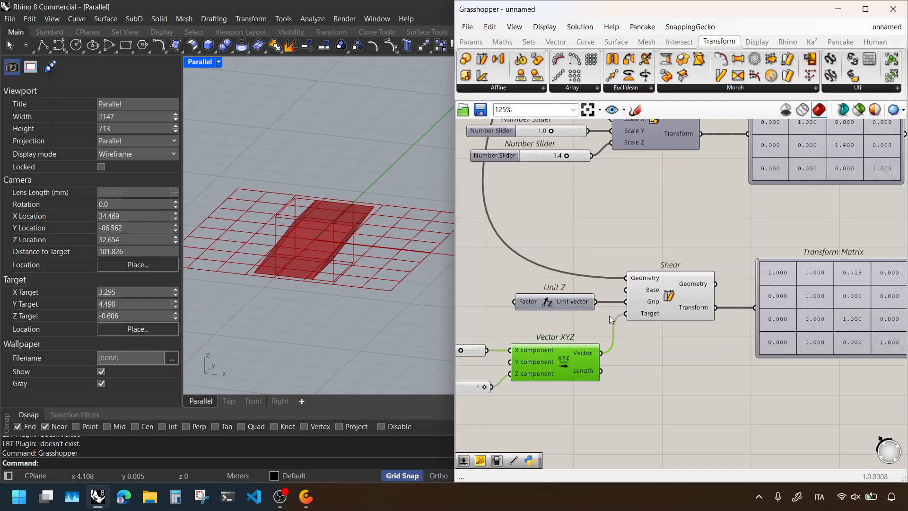
pyautogui.moveTo(609, 316); pyautogui.dragTo(558, 274)
pyautogui.click(578, 251)
pyautogui.moveTo(578, 251); pyautogui.dragTo(650, 235, button='right')
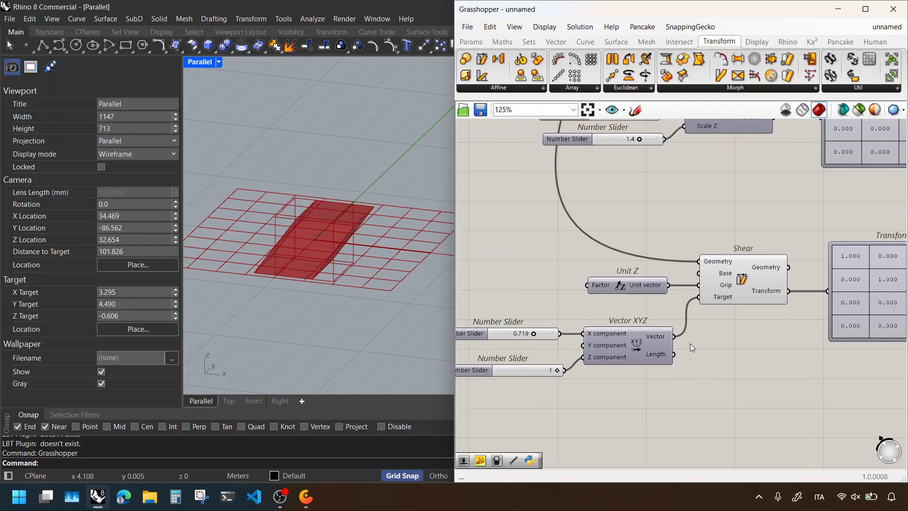
pyautogui.moveTo(716, 401); pyautogui.dragTo(643, 352)
pyautogui.click(798, 355)
pyautogui.moveTo(797, 355); pyautogui.dragTo(591, 363, button='right')
pyautogui.scroll(1, 708, 270)
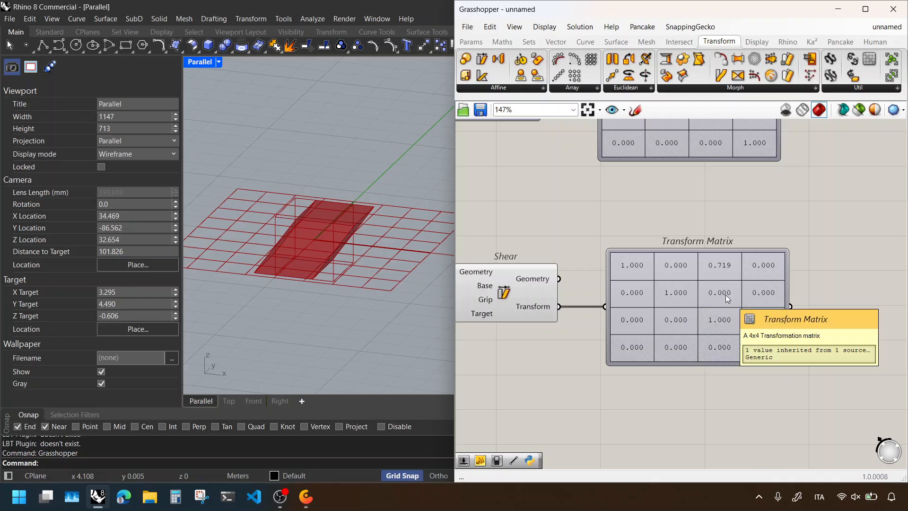
pyautogui.scroll(-1, 726, 295)
pyautogui.moveTo(539, 319); pyautogui.dragTo(685, 269, button='right')
pyautogui.click(680, 242)
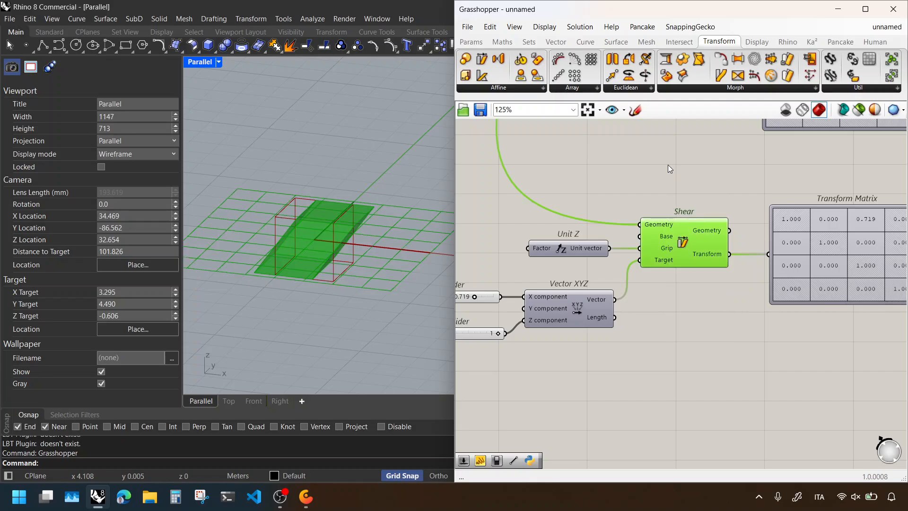
pyautogui.click(668, 165)
pyautogui.scroll(-1, 668, 164)
pyautogui.moveTo(518, 281); pyautogui.dragTo(566, 275, button='right')
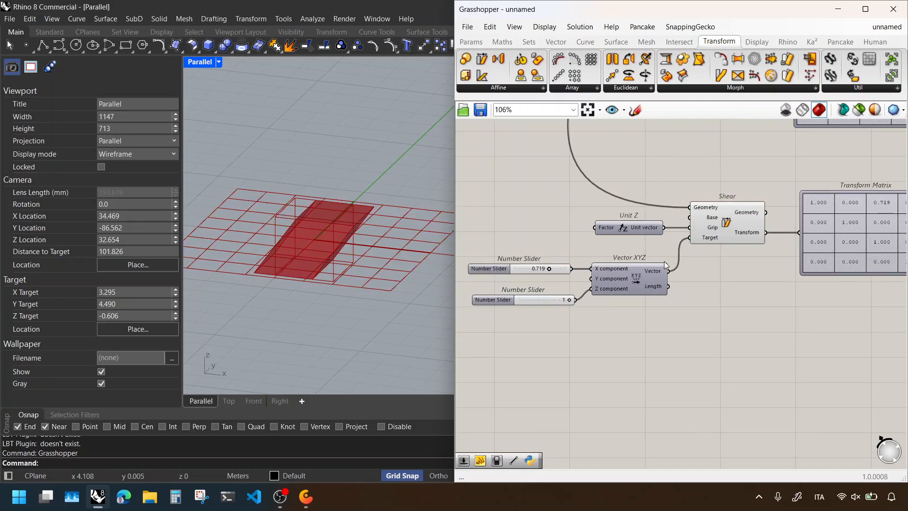
pyautogui.moveTo(757, 237); pyautogui.dragTo(704, 250, button='right')
pyautogui.scroll(3, 893, 193)
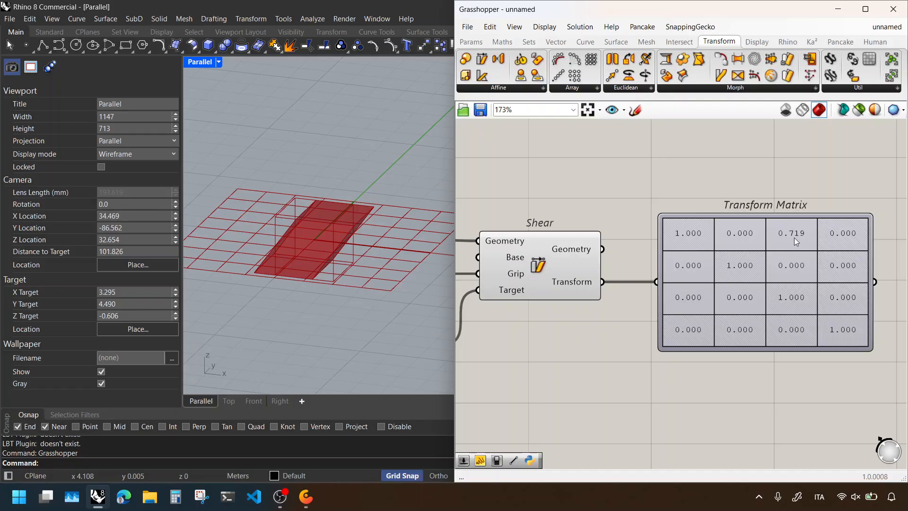
# Step: Set the number slider feeding the Vector XYZ X component to 0.559, changing the Shear target
pyautogui.scroll(-2, 783, 241)
pyautogui.moveTo(535, 284)
pyautogui.mouseDown(button='right')
pyautogui.moveTo(645, 268)
pyautogui.moveTo(575, 271)
pyautogui.mouseUp(button='right')
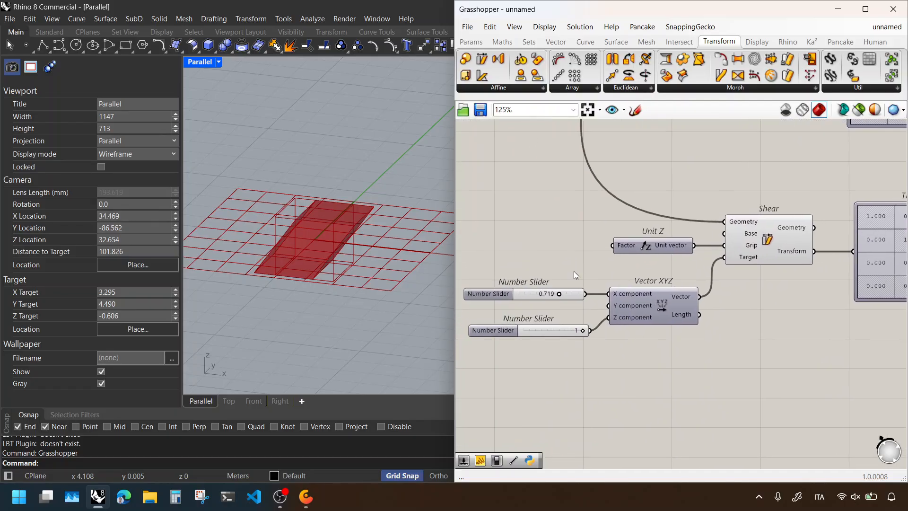
pyautogui.moveTo(558, 294); pyautogui.dragTo(557, 294)
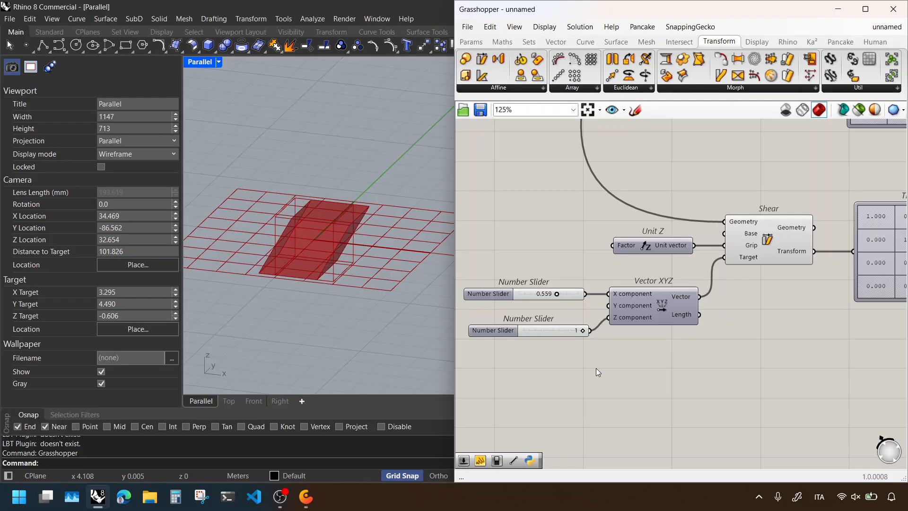
pyautogui.moveTo(721, 326); pyautogui.dragTo(642, 329, button='right')
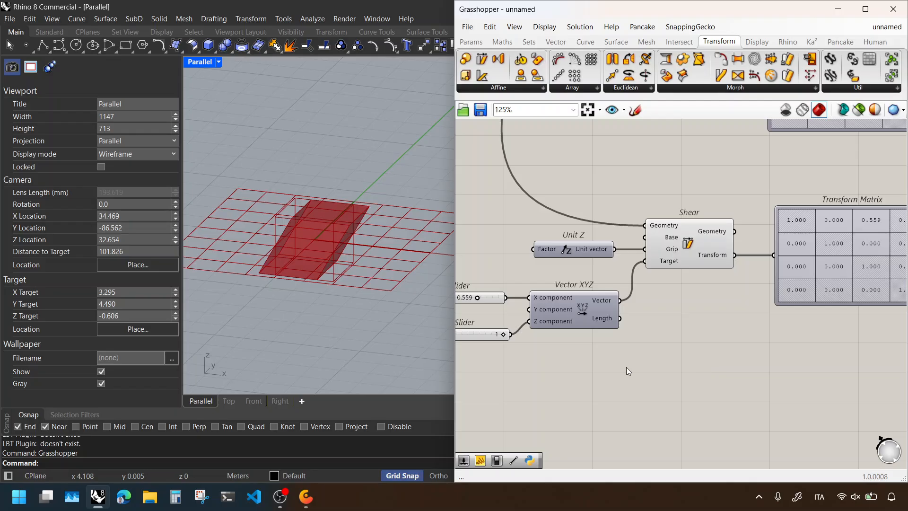
# Step: Switch to Concepts in a maximized window and draw black x and y axes with arrowheads and labels on blank canvas
pyautogui.click(306, 496)
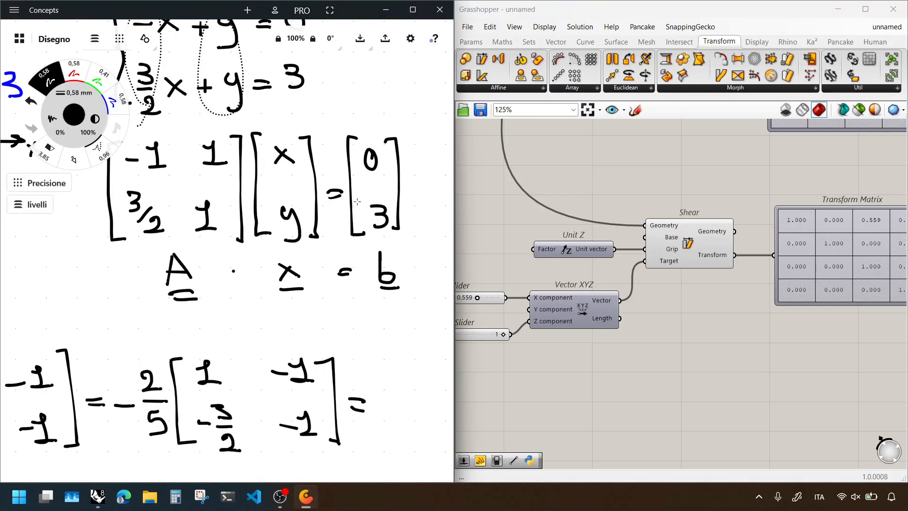
pyautogui.click(412, 9)
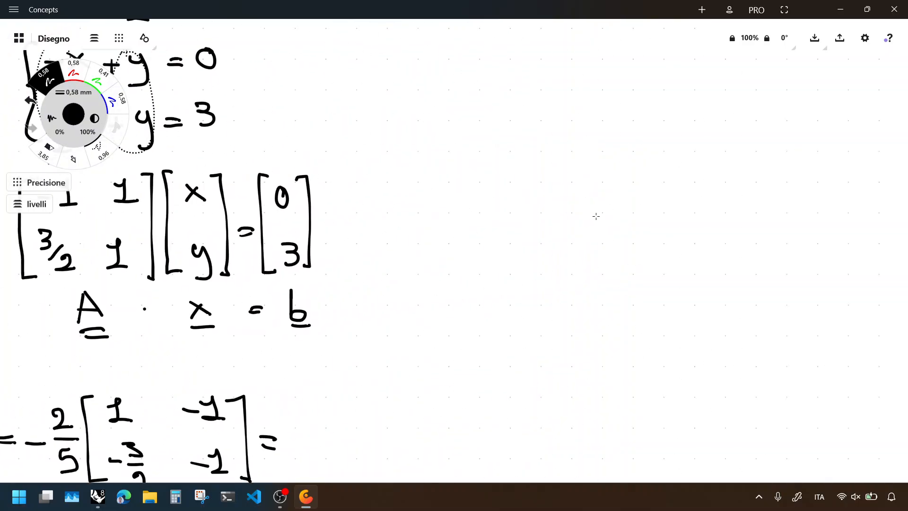
pyautogui.moveTo(596, 217)
pyautogui.mouseDown(button='right')
pyautogui.moveTo(270, 199)
pyautogui.moveTo(303, 212)
pyautogui.mouseUp(button='right')
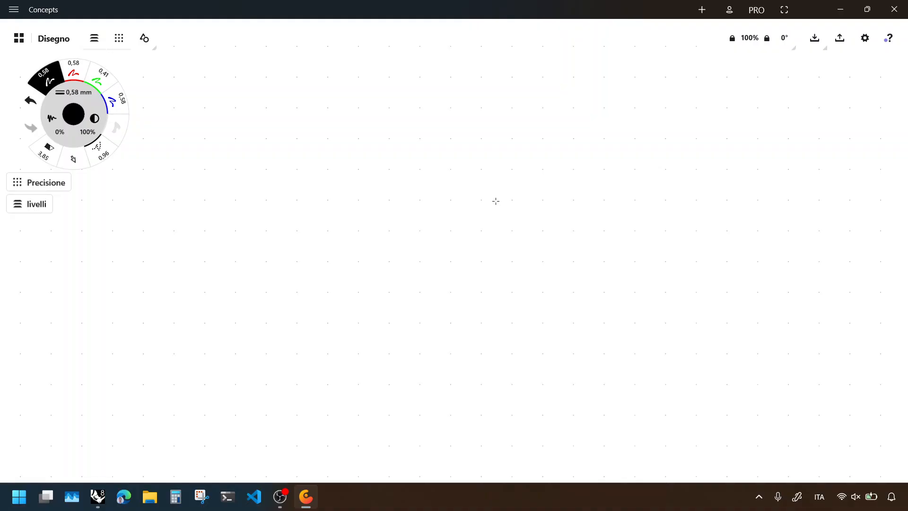
pyautogui.moveTo(358, 370)
pyautogui.mouseDown()
pyautogui.moveTo(350, 107)
pyautogui.moveTo(361, 107)
pyautogui.mouseUp()
pyautogui.moveTo(343, 361)
pyautogui.mouseDown()
pyautogui.moveTo(602, 353)
pyautogui.moveTo(680, 359)
pyautogui.moveTo(708, 372)
pyautogui.mouseUp()
pyautogui.moveTo(704, 355); pyautogui.dragTo(695, 371)
pyautogui.moveTo(315, 69)
pyautogui.mouseDown()
pyautogui.moveTo(326, 94)
pyautogui.moveTo(316, 98)
pyautogui.mouseUp()
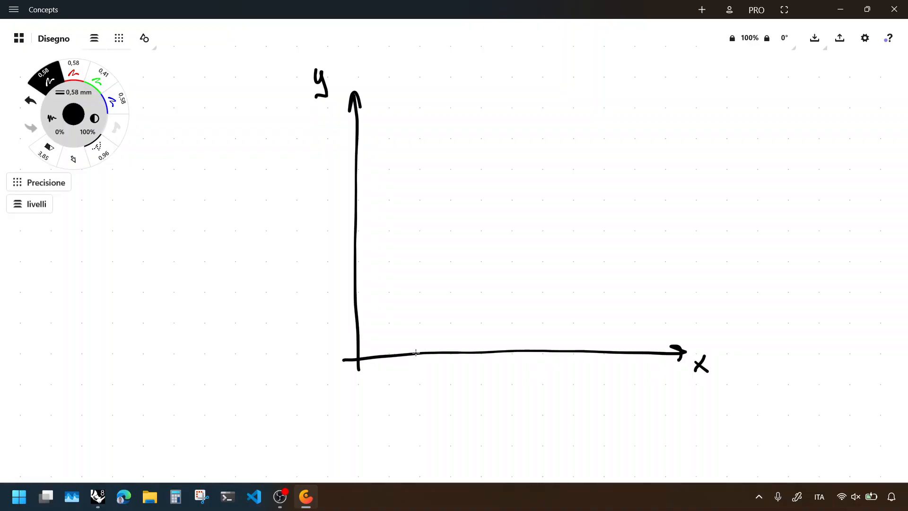
pyautogui.moveTo(412, 348); pyautogui.dragTo(415, 393)
pyautogui.moveTo(477, 347); pyautogui.dragTo(495, 393)
pyautogui.hotkey('ctrl', 'z')
pyautogui.hotkey('ctrl', 'z')
pyautogui.hotkey('ctrl', 'z')
pyautogui.hotkey('ctrl', 'z')
# Step: Draw two green arrows from the origin for the rotated axes, labelled x' and y'
pyautogui.click(118, 86)
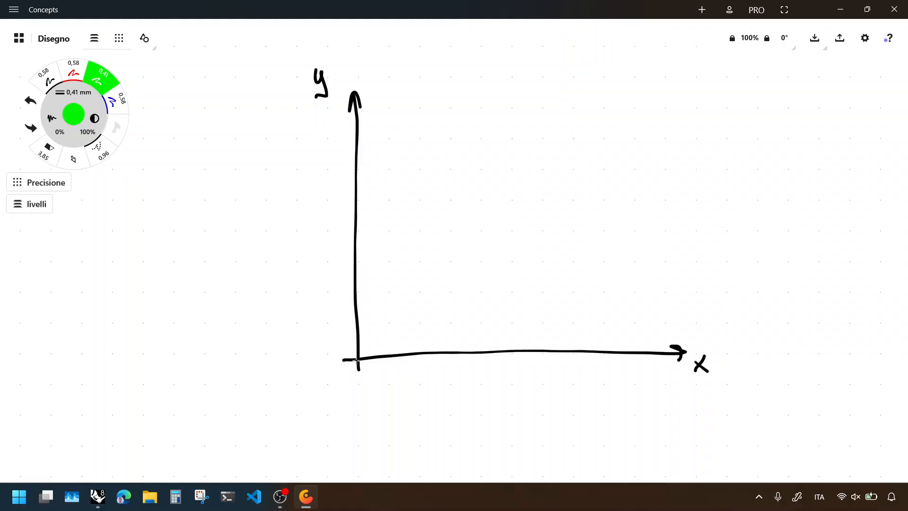
pyautogui.moveTo(354, 361)
pyautogui.mouseDown()
pyautogui.moveTo(543, 277)
pyautogui.moveTo(539, 290)
pyautogui.mouseUp()
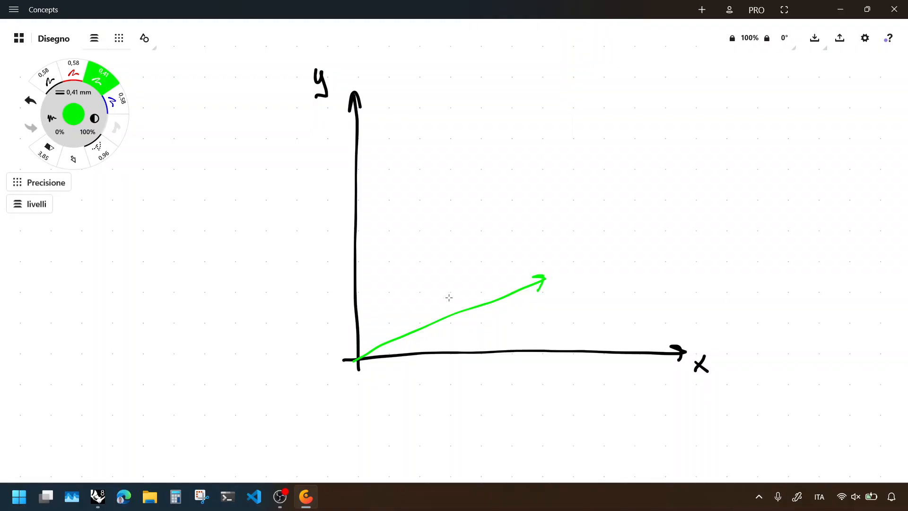
pyautogui.moveTo(356, 360); pyautogui.dragTo(271, 182)
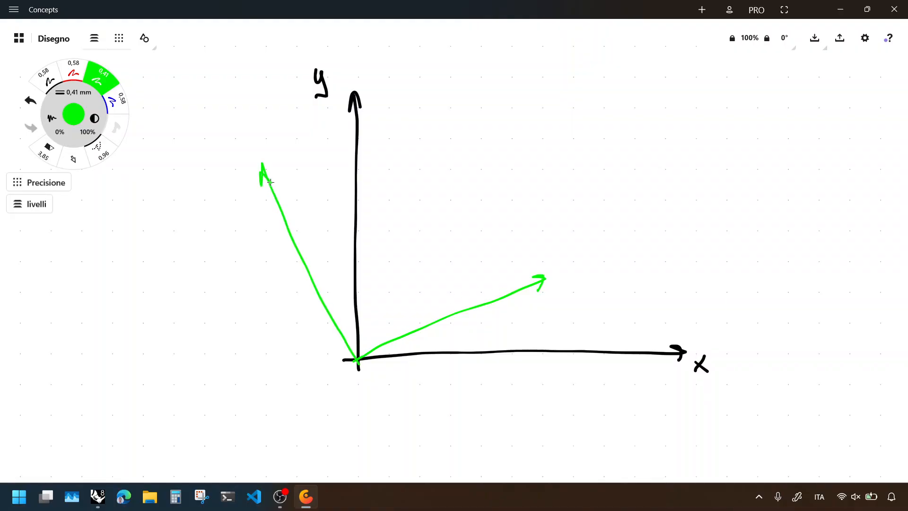
pyautogui.moveTo(273, 137); pyautogui.dragTo(281, 156)
pyautogui.moveTo(289, 114); pyautogui.dragTo(289, 124)
pyautogui.moveTo(552, 274)
pyautogui.mouseDown()
pyautogui.moveTo(569, 285)
pyautogui.moveTo(555, 285)
pyautogui.mouseUp()
pyautogui.moveTo(571, 250); pyautogui.dragTo(572, 262)
# Step: Draw dotted black projection lines from the tip of x' to the x and y axes
pyautogui.click(73, 72)
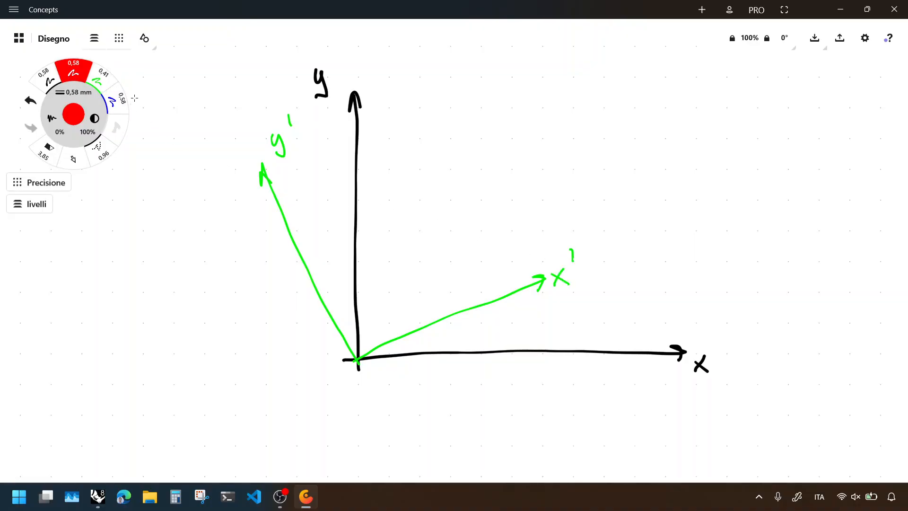
pyautogui.click(48, 79)
pyautogui.click(101, 150)
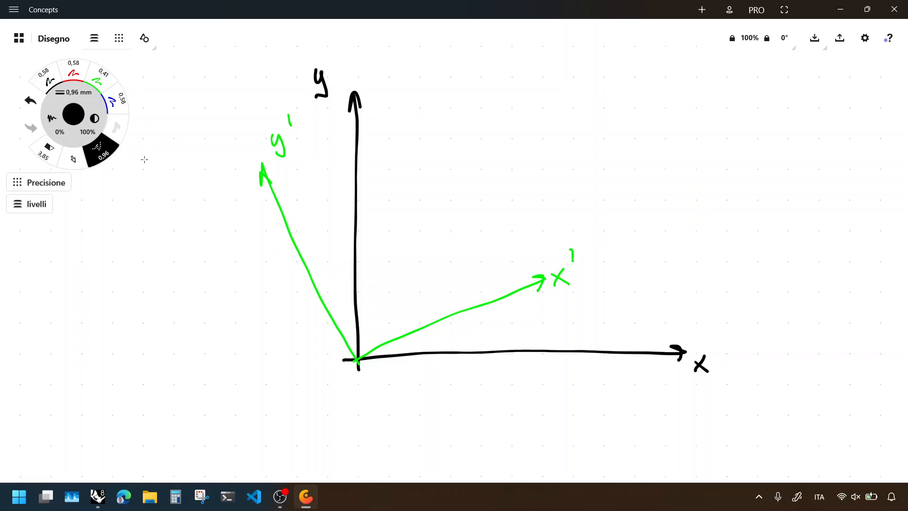
pyautogui.moveTo(543, 265); pyautogui.dragTo(539, 366)
pyautogui.moveTo(550, 274); pyautogui.dragTo(353, 268)
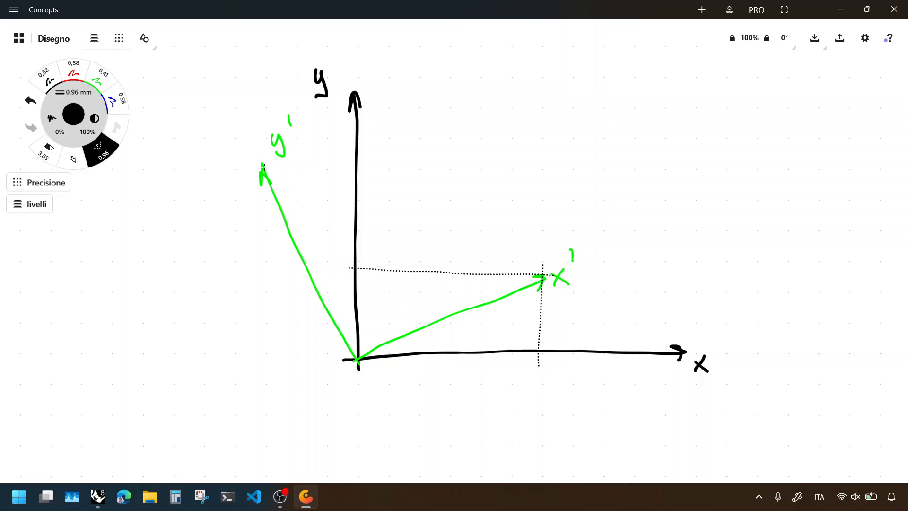
# Step: Draw dotted black projection lines from the tip of y' across to the y axis and down to the x-axis level
pyautogui.moveTo(256, 168); pyautogui.dragTo(351, 139)
pyautogui.hotkey('ctrl', 'z')
pyautogui.moveTo(254, 164); pyautogui.dragTo(370, 156)
pyautogui.moveTo(259, 156); pyautogui.dragTo(269, 371)
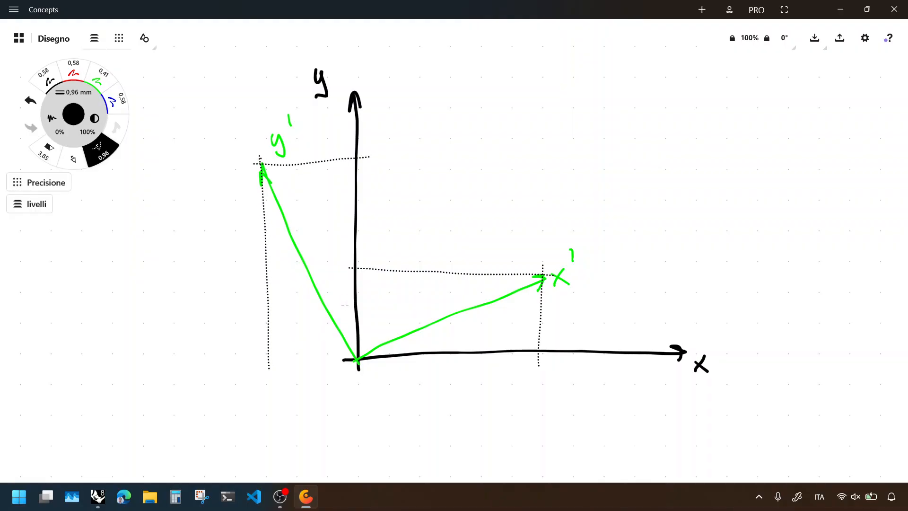
# Step: Mark the angle θ with a dotted arrow from x to x', and put a solid black point on the x' tip
pyautogui.moveTo(479, 349)
pyautogui.mouseDown()
pyautogui.moveTo(464, 316)
pyautogui.moveTo(475, 325)
pyautogui.mouseUp()
pyautogui.moveTo(490, 320)
pyautogui.mouseDown()
pyautogui.moveTo(501, 339)
pyautogui.moveTo(502, 323)
pyautogui.mouseUp()
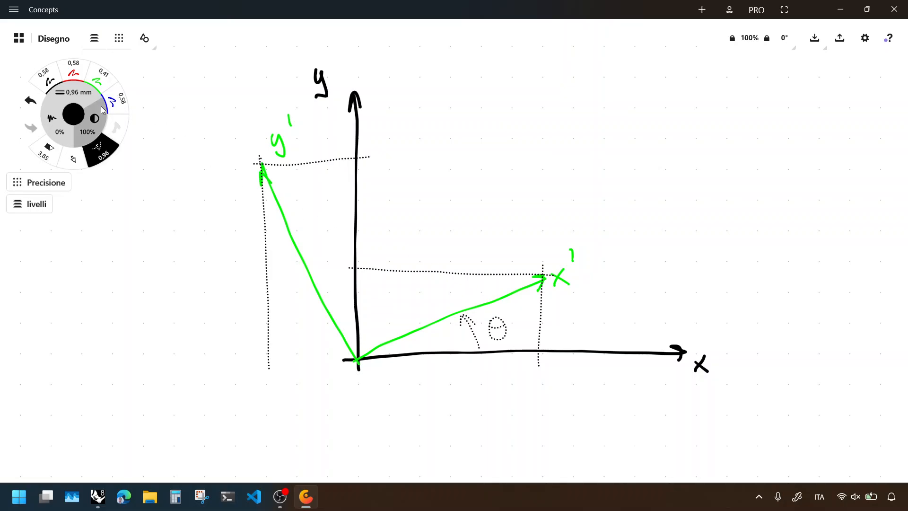
pyautogui.click(46, 77)
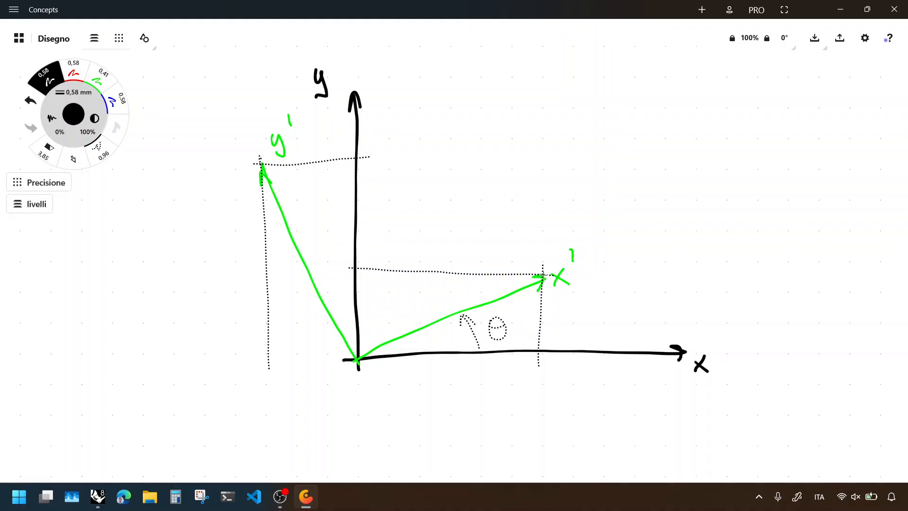
pyautogui.moveTo(543, 275); pyautogui.dragTo(545, 277)
# Step: Mark the right angle below x', label the x' vector 1, and brace its horizontal projection as cos θ
pyautogui.hscroll(5, 504, 171)
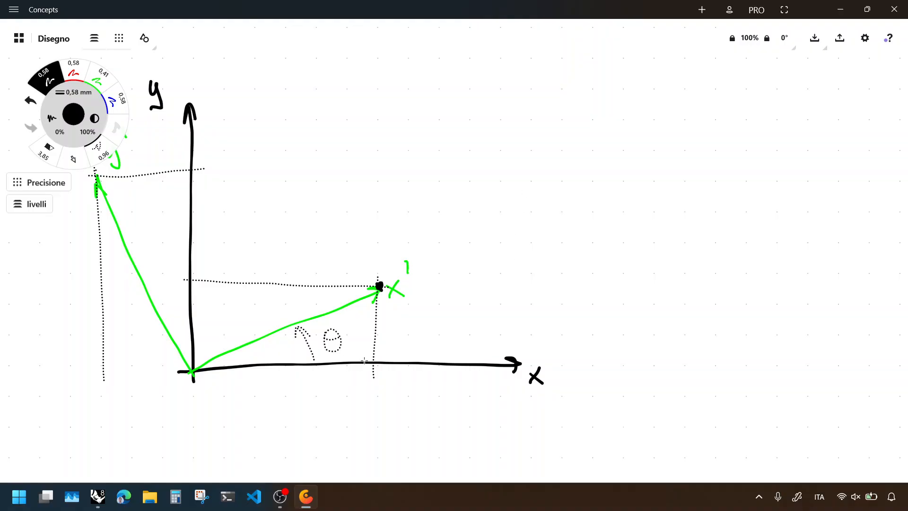
pyautogui.moveTo(362, 362); pyautogui.dragTo(375, 352)
pyautogui.moveTo(201, 393); pyautogui.dragTo(369, 406)
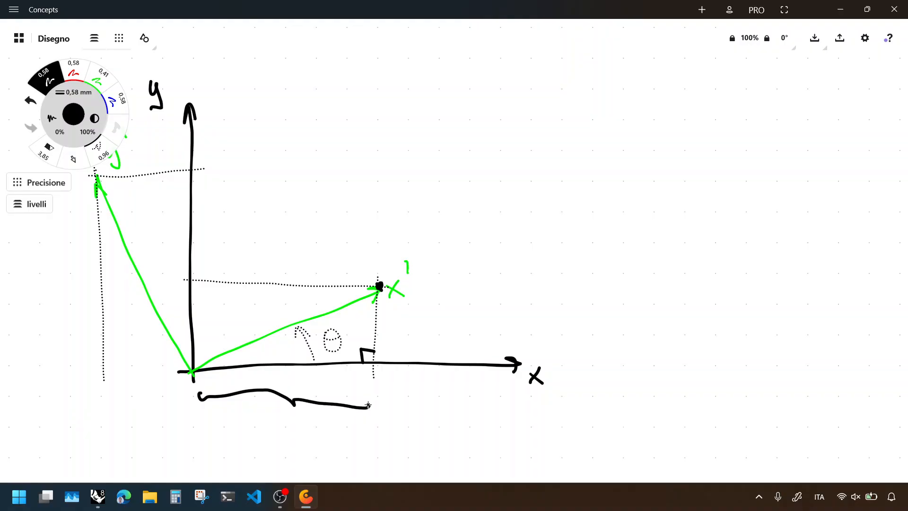
pyautogui.moveTo(262, 308)
pyautogui.mouseDown()
pyautogui.moveTo(271, 320)
pyautogui.moveTo(285, 314)
pyautogui.mouseUp()
pyautogui.moveTo(268, 431)
pyautogui.mouseDown()
pyautogui.moveTo(268, 444)
pyautogui.moveTo(278, 434)
pyautogui.mouseUp()
pyautogui.moveTo(302, 431)
pyautogui.mouseDown()
pyautogui.moveTo(284, 444)
pyautogui.moveTo(316, 442)
pyautogui.moveTo(325, 426)
pyautogui.mouseUp()
pyautogui.moveTo(316, 434); pyautogui.dragTo(330, 432)
# Step: Draw a vertical brace beside the x' projection and label it sin θ
pyautogui.moveTo(398, 324); pyautogui.dragTo(402, 337)
pyautogui.hotkey('ctrl', 'z')
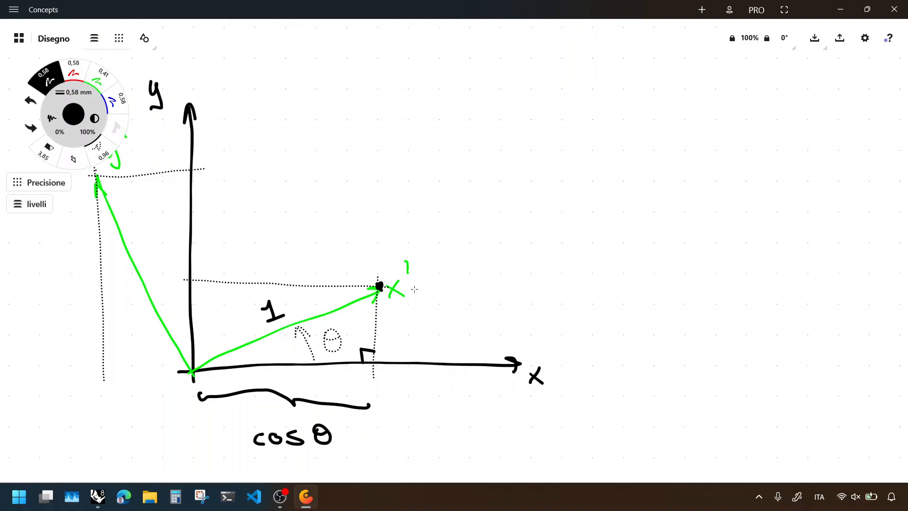
pyautogui.moveTo(407, 287)
pyautogui.mouseDown()
pyautogui.moveTo(421, 318)
pyautogui.moveTo(417, 361)
pyautogui.mouseUp()
pyautogui.moveTo(459, 310)
pyautogui.mouseDown()
pyautogui.moveTo(440, 327)
pyautogui.moveTo(467, 327)
pyautogui.mouseUp()
pyautogui.moveTo(466, 310); pyautogui.dragTo(466, 311)
pyautogui.moveTo(474, 317)
pyautogui.mouseDown()
pyautogui.moveTo(490, 328)
pyautogui.moveTo(507, 304)
pyautogui.mouseUp()
pyautogui.moveTo(498, 316); pyautogui.dragTo(512, 313)
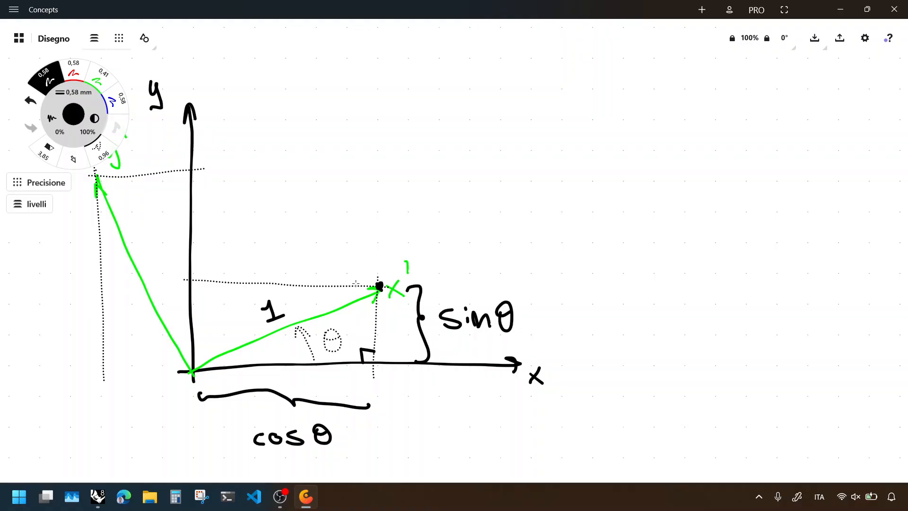
# Step: Draw a vertical brace along the height of y' and label it cos θ
pyautogui.moveTo(385, 255); pyautogui.dragTo(468, 257, button='middle')
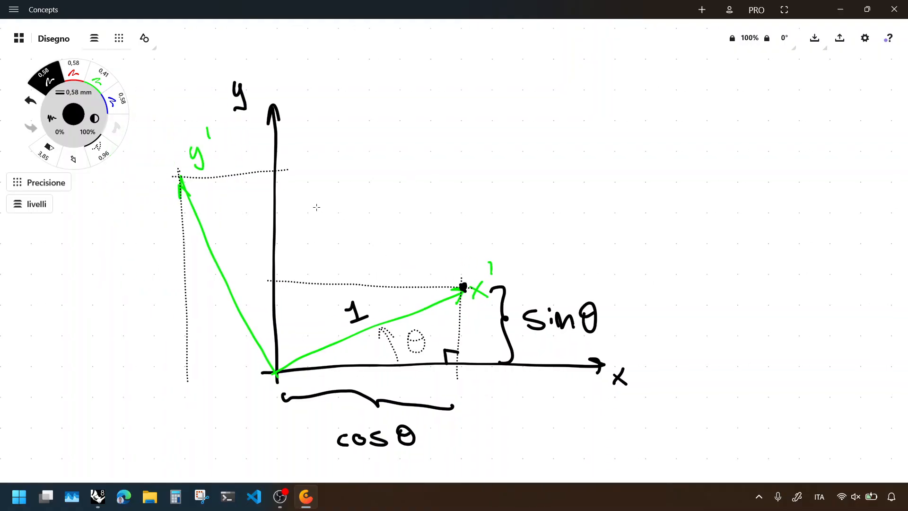
pyautogui.moveTo(154, 168)
pyautogui.mouseDown()
pyautogui.moveTo(154, 368)
pyautogui.moveTo(165, 379)
pyautogui.mouseUp()
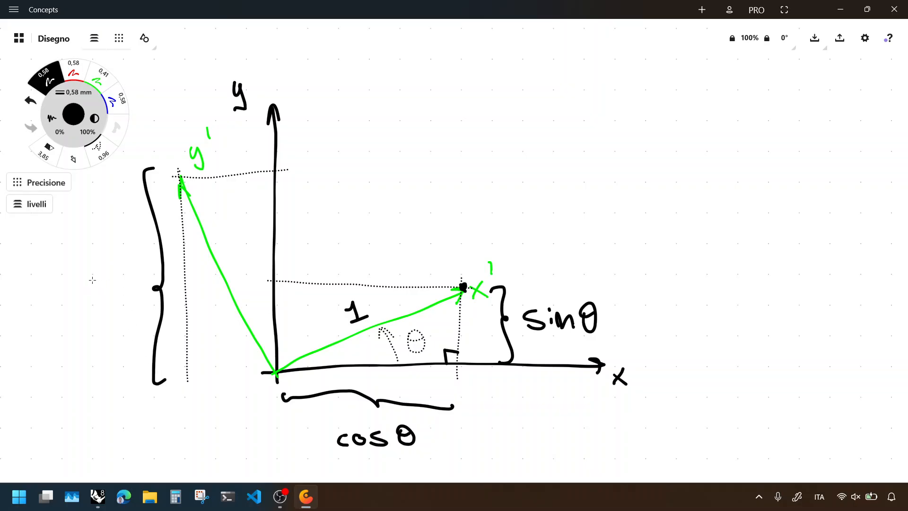
pyautogui.moveTo(83, 277)
pyautogui.mouseDown()
pyautogui.moveTo(90, 290)
pyautogui.moveTo(98, 283)
pyautogui.mouseUp()
pyautogui.moveTo(111, 282)
pyautogui.mouseDown()
pyautogui.moveTo(105, 292)
pyautogui.moveTo(124, 271)
pyautogui.moveTo(129, 281)
pyautogui.mouseUp()
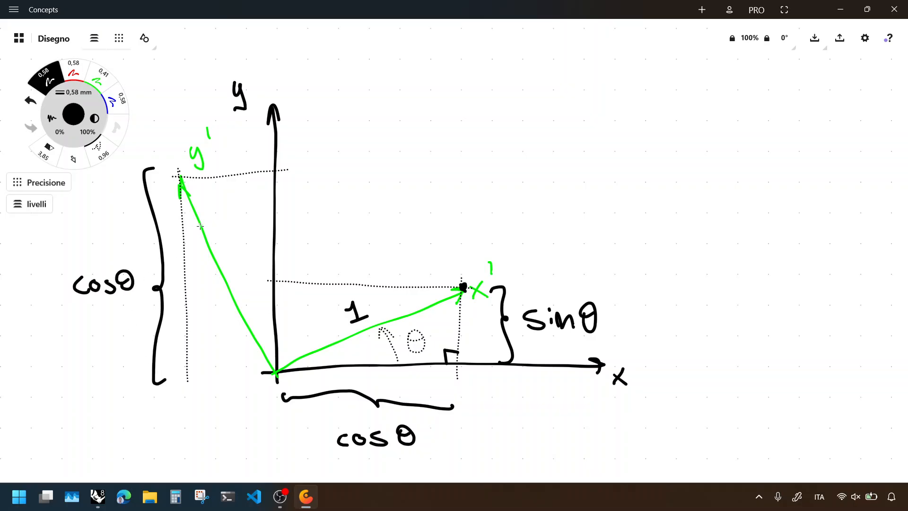
# Step: Draw a brace under the horizontal projection of y' and label it −sin θ
pyautogui.moveTo(187, 396); pyautogui.dragTo(273, 403)
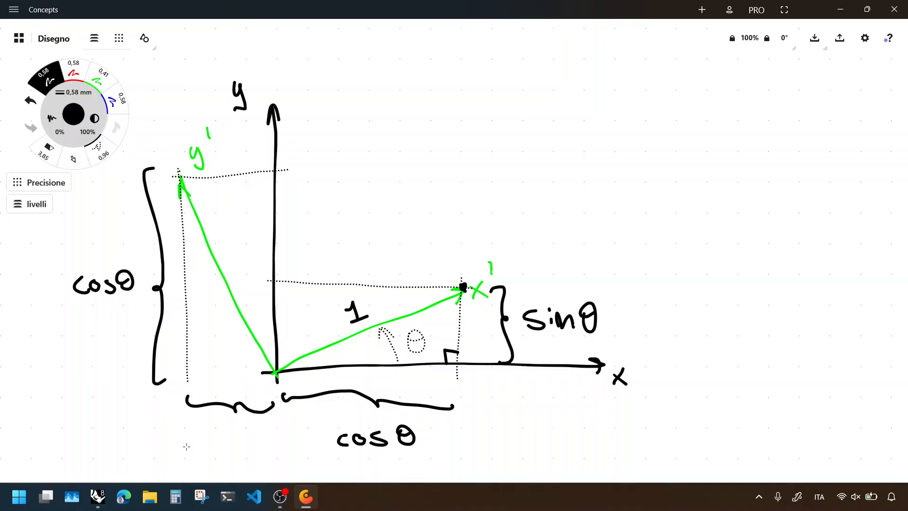
pyautogui.moveTo(179, 446); pyautogui.dragTo(204, 453)
pyautogui.moveTo(231, 442)
pyautogui.mouseDown()
pyautogui.moveTo(231, 451)
pyautogui.moveTo(253, 453)
pyautogui.moveTo(258, 434)
pyautogui.moveTo(269, 439)
pyautogui.mouseUp()
pyautogui.click(230, 435)
# Step: Write "A =" with an opening matrix bracket in the blank area beside the axes diagram
pyautogui.hscroll(1, 740, 195)
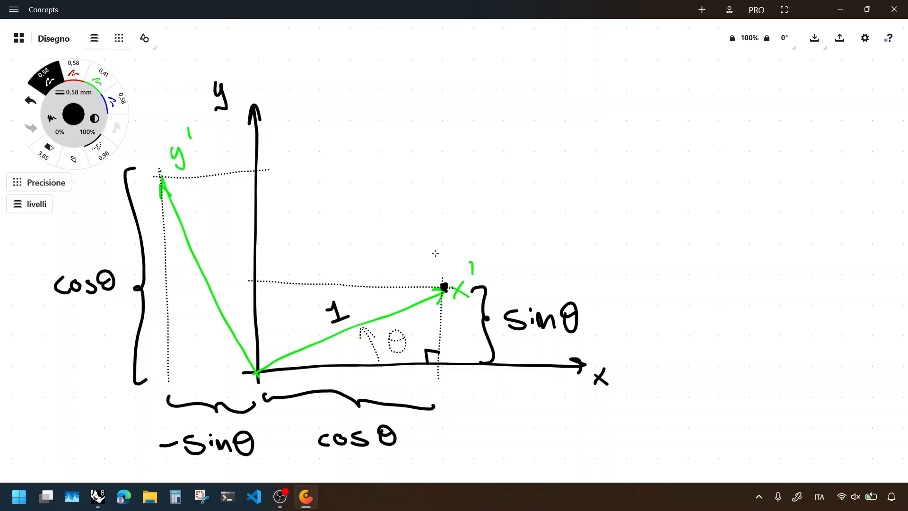
pyautogui.moveTo(517, 181); pyautogui.dragTo(543, 177)
pyautogui.moveTo(523, 165); pyautogui.dragTo(563, 169)
pyautogui.moveTo(551, 175); pyautogui.dragTo(564, 173)
pyautogui.moveTo(595, 103)
pyautogui.mouseDown()
pyautogui.moveTo(580, 200)
pyautogui.moveTo(597, 217)
pyautogui.mouseUp()
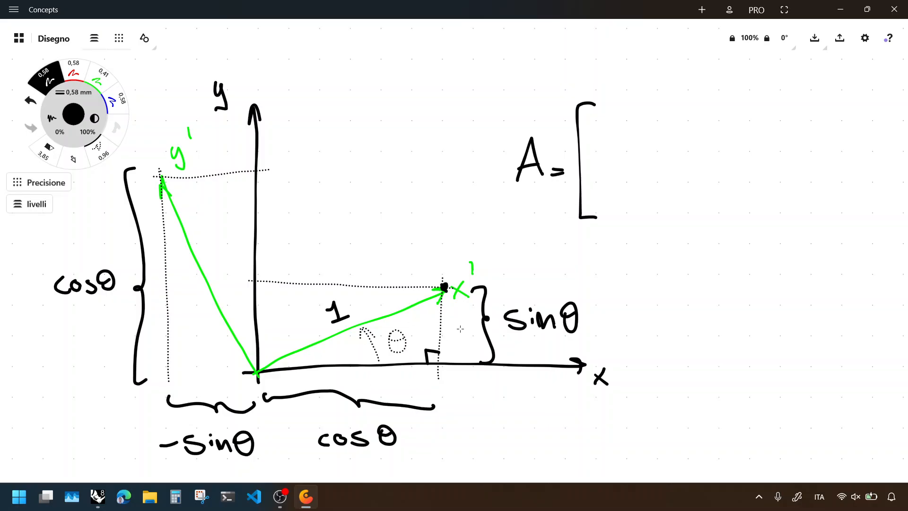
# Step: Write cos θ above sin θ as the first column of matrix A
pyautogui.moveTo(614, 114)
pyautogui.mouseDown()
pyautogui.moveTo(613, 128)
pyautogui.moveTo(623, 116)
pyautogui.mouseUp()
pyautogui.moveTo(638, 112); pyautogui.dragTo(631, 127)
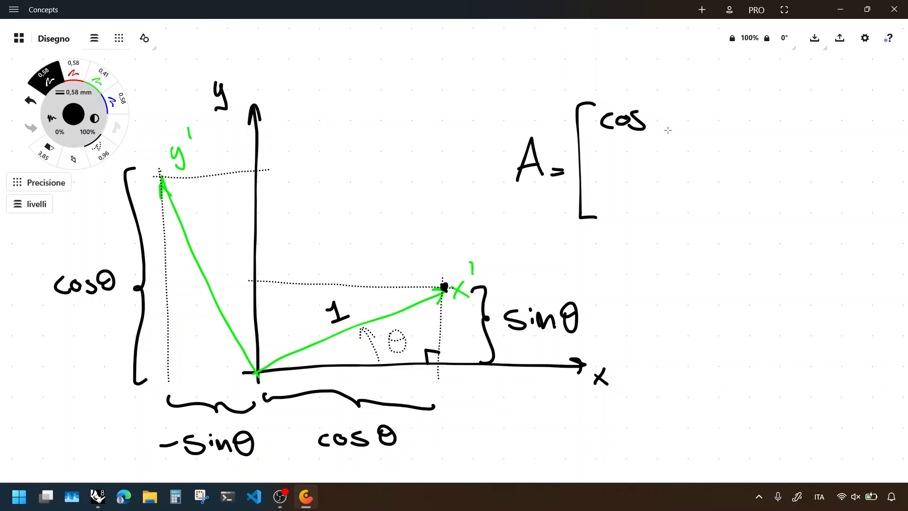
pyautogui.moveTo(667, 100); pyautogui.dragTo(666, 101)
pyautogui.moveTo(656, 117); pyautogui.dragTo(678, 115)
pyautogui.moveTo(624, 186)
pyautogui.mouseDown()
pyautogui.moveTo(607, 202)
pyautogui.moveTo(644, 207)
pyautogui.mouseUp()
pyautogui.click(627, 185)
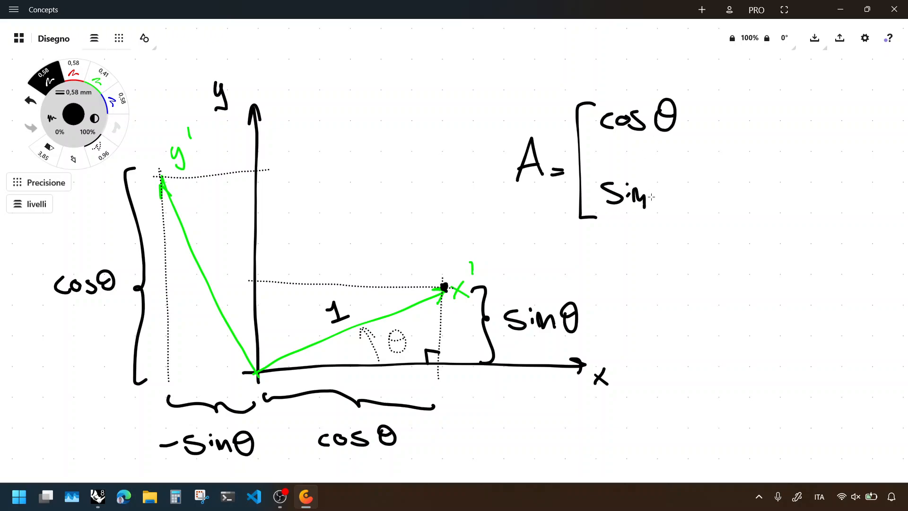
pyautogui.moveTo(664, 172); pyautogui.dragTo(661, 171)
pyautogui.moveTo(652, 186); pyautogui.dragTo(664, 184)
# Step: Write −sin θ above cos θ as the second column of matrix A and close the bracket
pyautogui.moveTo(739, 114)
pyautogui.mouseDown()
pyautogui.moveTo(737, 127)
pyautogui.moveTo(751, 118)
pyautogui.moveTo(746, 129)
pyautogui.moveTo(767, 127)
pyautogui.mouseUp()
pyautogui.hotkey('ctrl', 'z')
pyautogui.hotkey('ctrl', 'z')
pyautogui.click(767, 109)
pyautogui.moveTo(771, 126)
pyautogui.mouseDown()
pyautogui.moveTo(785, 124)
pyautogui.moveTo(800, 101)
pyautogui.mouseUp()
pyautogui.moveTo(785, 118); pyautogui.dragTo(806, 114)
pyautogui.moveTo(744, 187); pyautogui.dragTo(741, 200)
pyautogui.moveTo(753, 188); pyautogui.dragTo(762, 200)
pyautogui.moveTo(794, 176); pyautogui.dragTo(804, 188)
pyautogui.moveTo(823, 97); pyautogui.dragTo(821, 202)
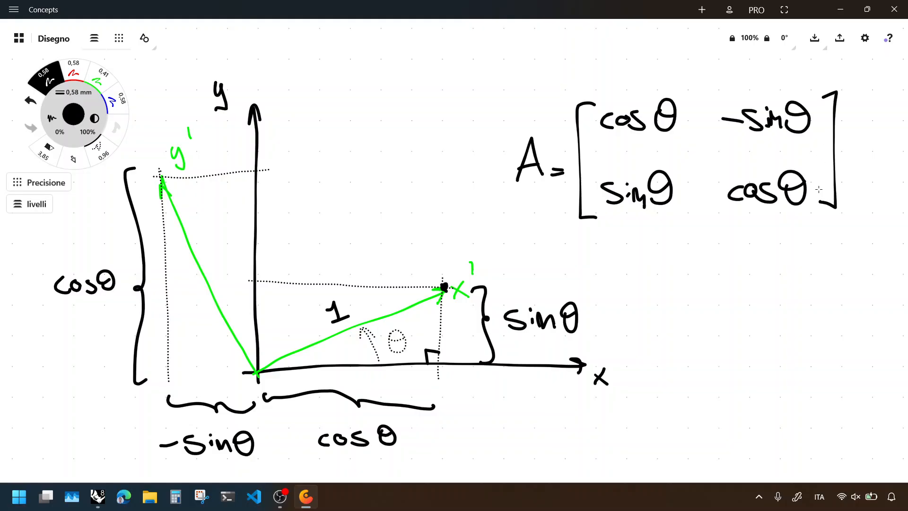
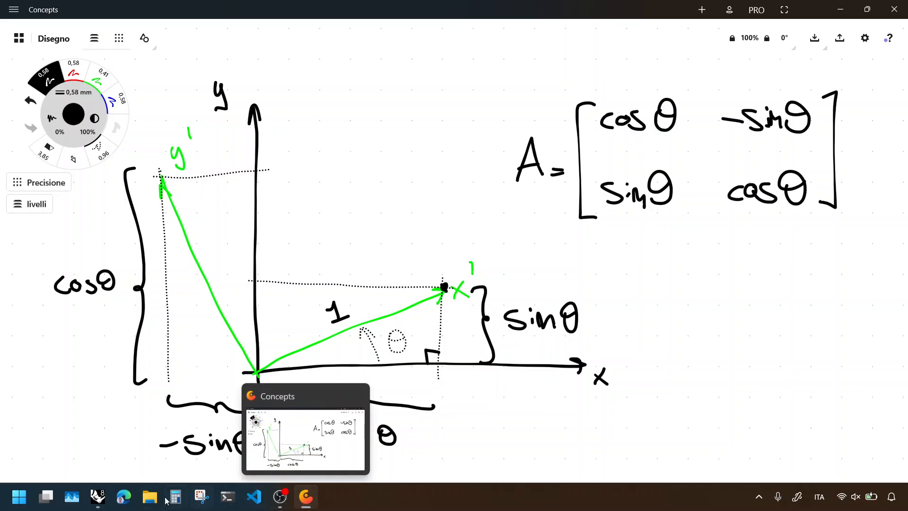
# Step: Switch back to Grasshopper, set the Vector XYZ X component slider to 0.500, and check the Shear transform matrix
pyautogui.click(150, 470)
pyautogui.moveTo(656, 252)
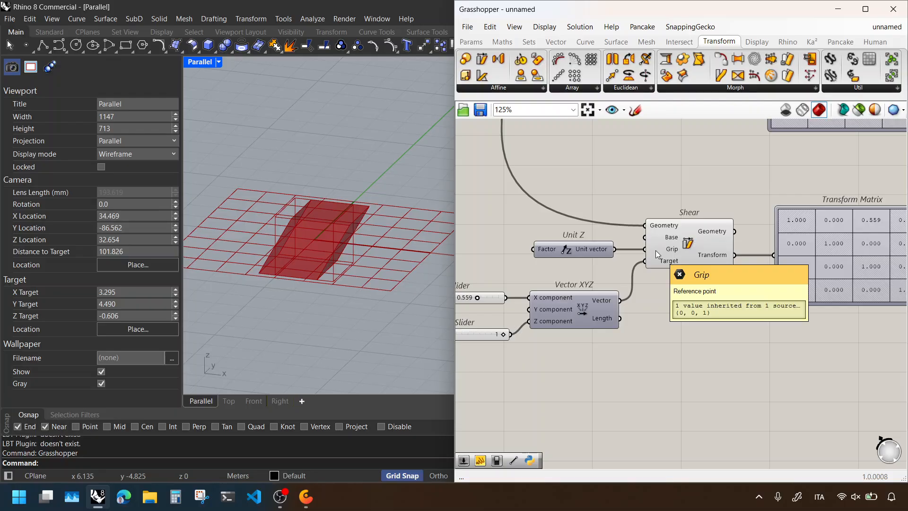
pyautogui.moveTo(548, 314); pyautogui.dragTo(618, 316, button='right')
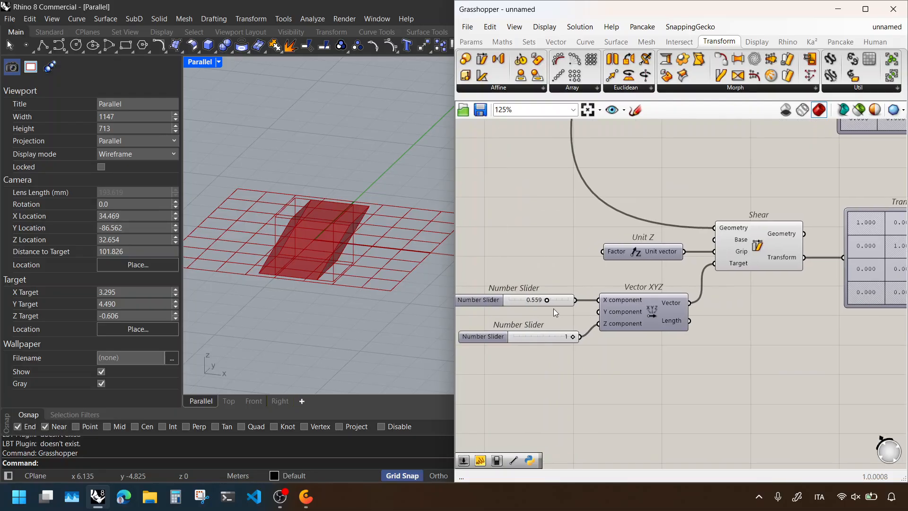
pyautogui.moveTo(547, 300); pyautogui.dragTo(552, 302)
pyautogui.moveTo(552, 302)
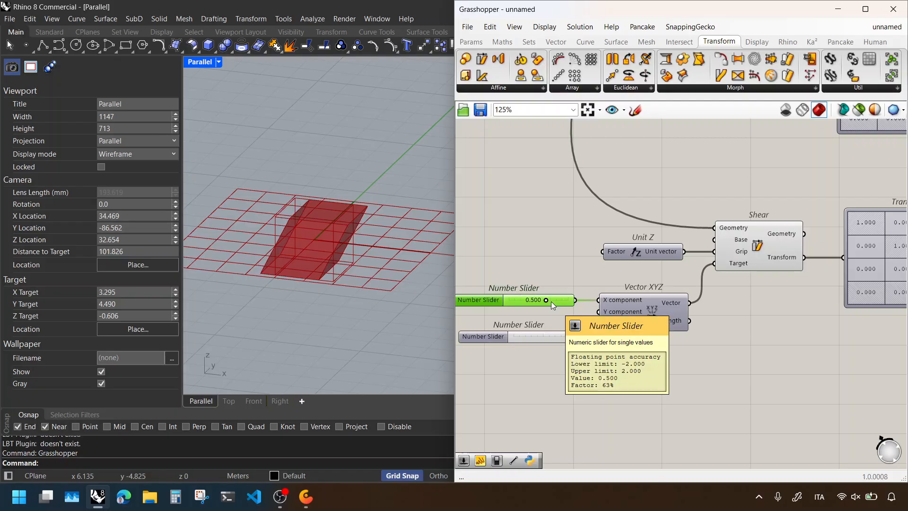
pyautogui.moveTo(682, 300); pyautogui.dragTo(613, 319, button='right')
pyautogui.click(694, 345)
pyautogui.moveTo(716, 341); pyautogui.dragTo(641, 328, button='right')
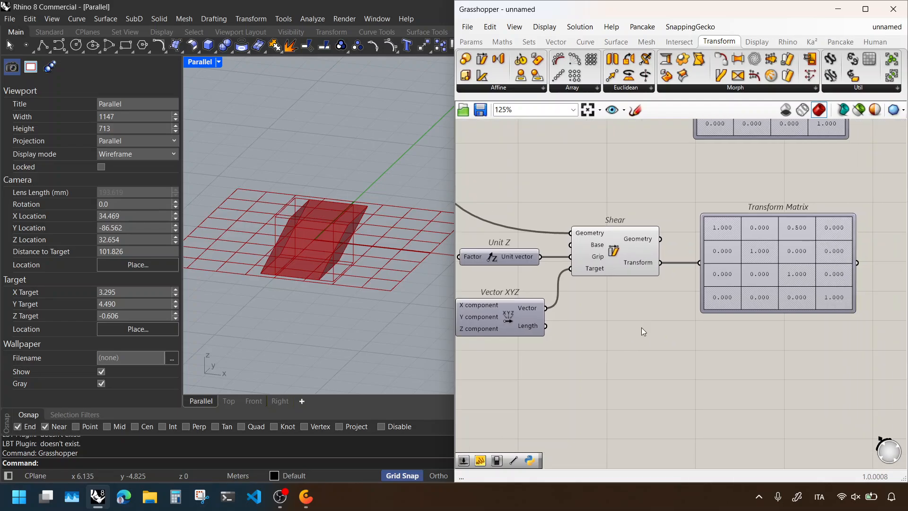
pyautogui.moveTo(589, 349); pyautogui.dragTo(728, 340, button='right')
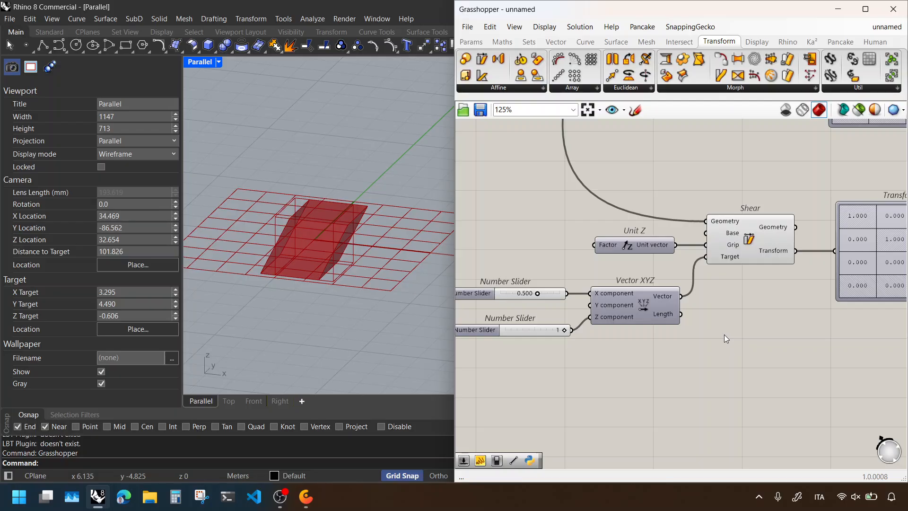
# Step: Delete the 0.500 number slider that feeds the Vector XYZ X component
pyautogui.moveTo(654, 335); pyautogui.dragTo(722, 334, button='right')
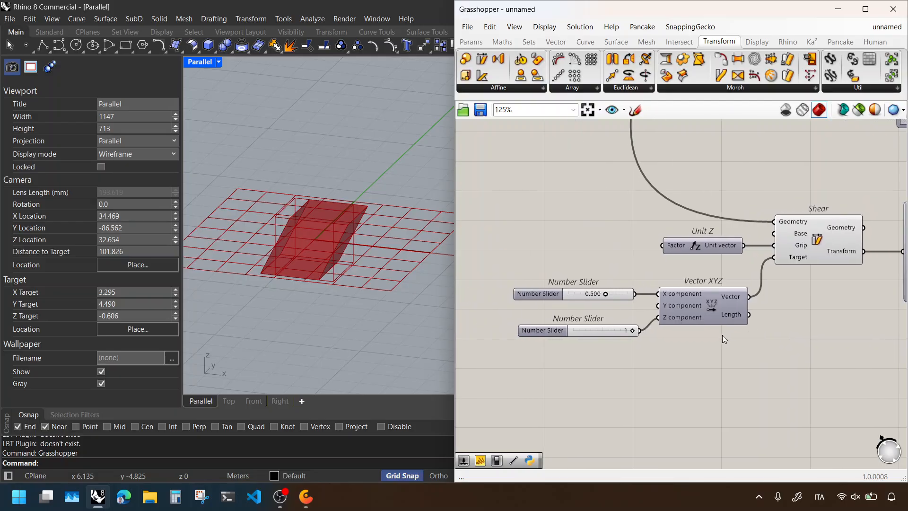
pyautogui.doubleClick(602, 254)
pyautogui.click(600, 256)
pyautogui.moveTo(591, 262); pyautogui.dragTo(535, 305)
pyautogui.click(544, 265)
pyautogui.moveTo(564, 247); pyautogui.dragTo(499, 338)
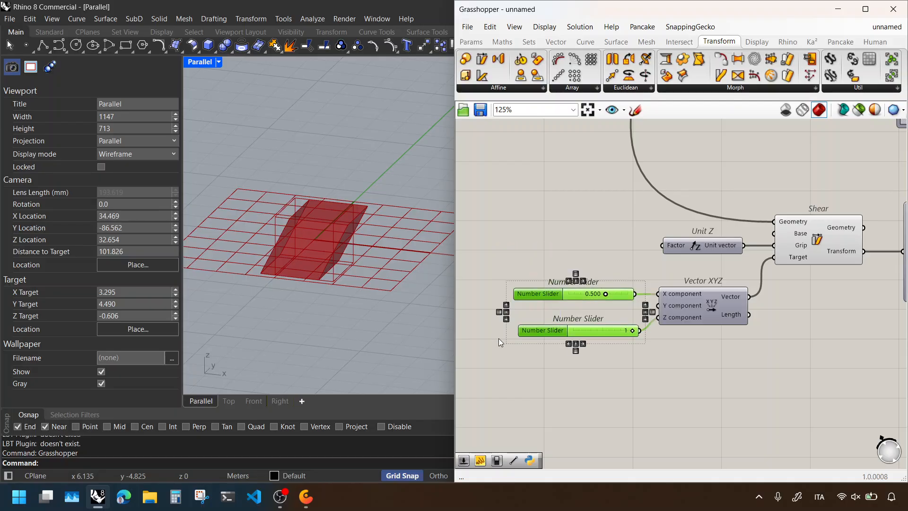
pyautogui.click(552, 265)
pyautogui.moveTo(552, 266); pyautogui.dragTo(526, 303)
pyautogui.press('Delete')
# Step: Add a Cosine component and wire its Result to the Vector XYZ X component
pyautogui.press('F4')
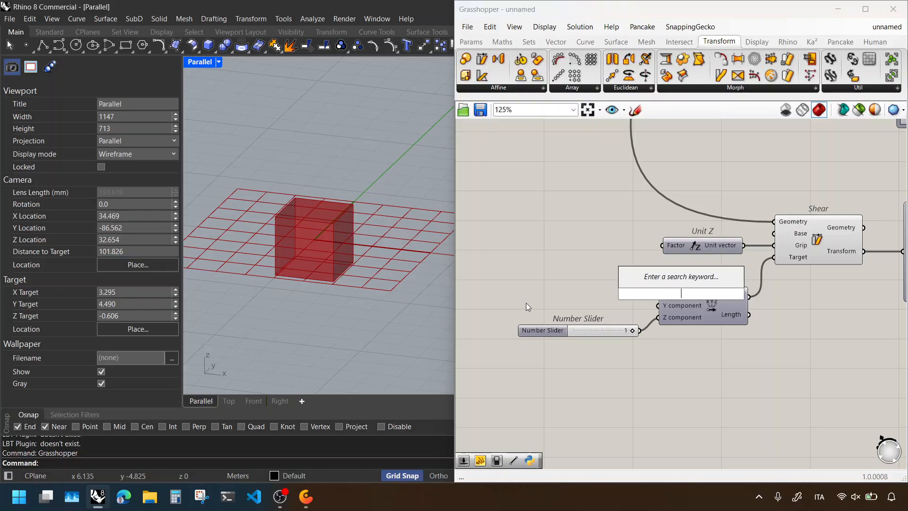
pyautogui.write('cos')
pyautogui.press('Return')
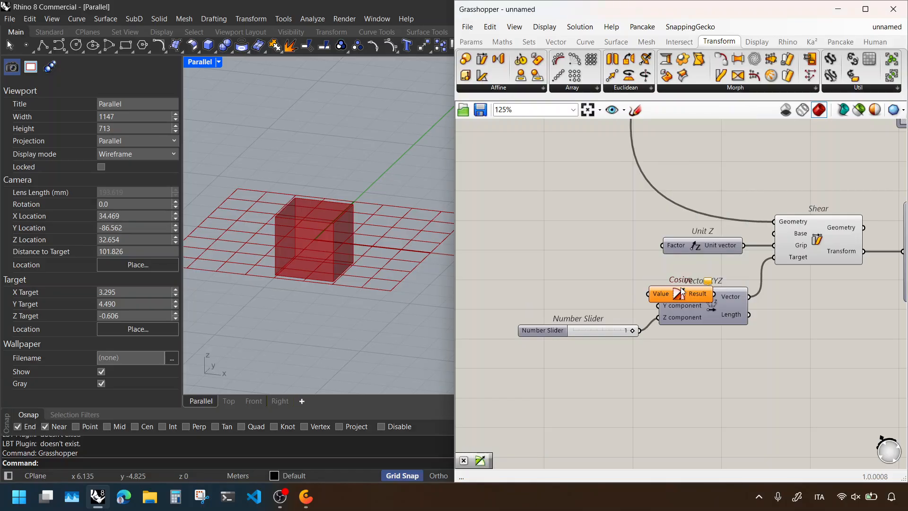
pyautogui.moveTo(681, 292); pyautogui.dragTo(659, 294)
# Step: Add a number slider with the value 30 and place it to the upper left of the Cosine component
pyautogui.moveTo(518, 224); pyautogui.dragTo(632, 246, button='right')
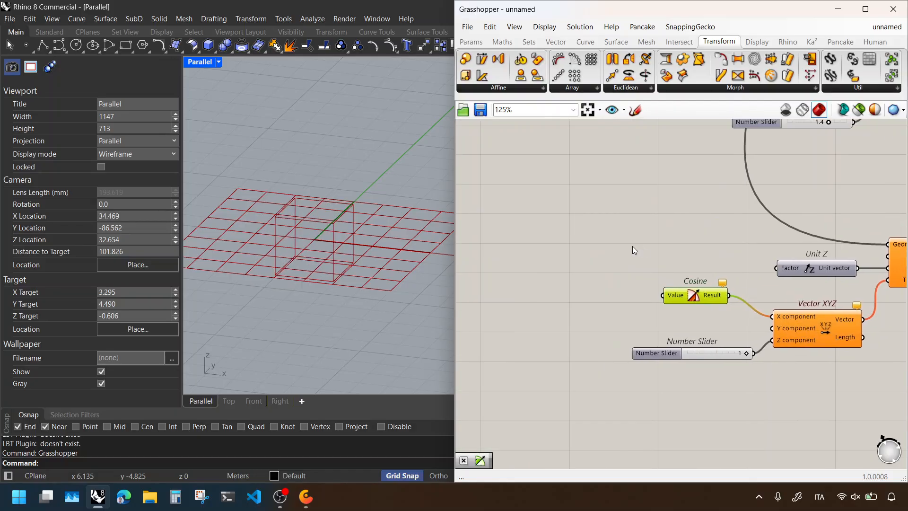
pyautogui.doubleClick(632, 246)
pyautogui.write('30')
pyautogui.press('Return')
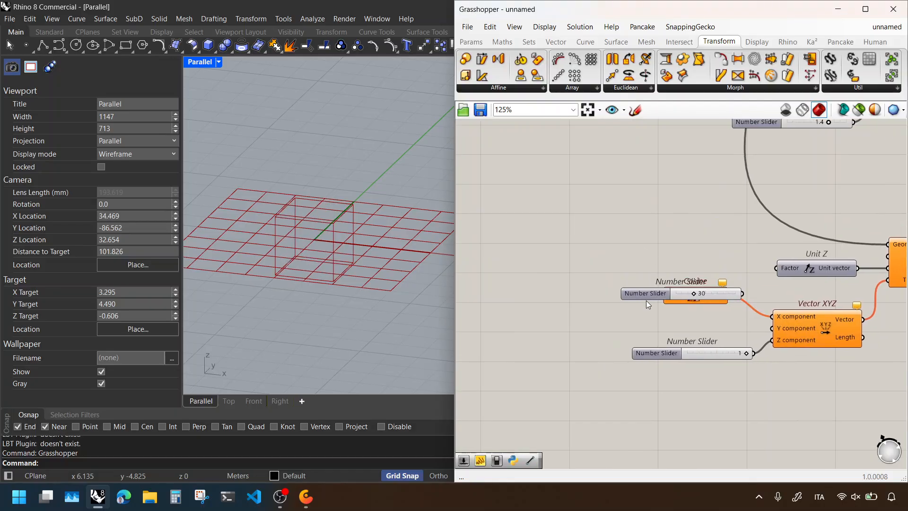
pyautogui.moveTo(636, 296); pyautogui.dragTo(549, 240)
# Step: Add a Radians component, feed its Degrees from the 30 slider, wire its output to the Cosine Value, and check the Shear matrix
pyautogui.press('F4')
pyautogui.write('ra')
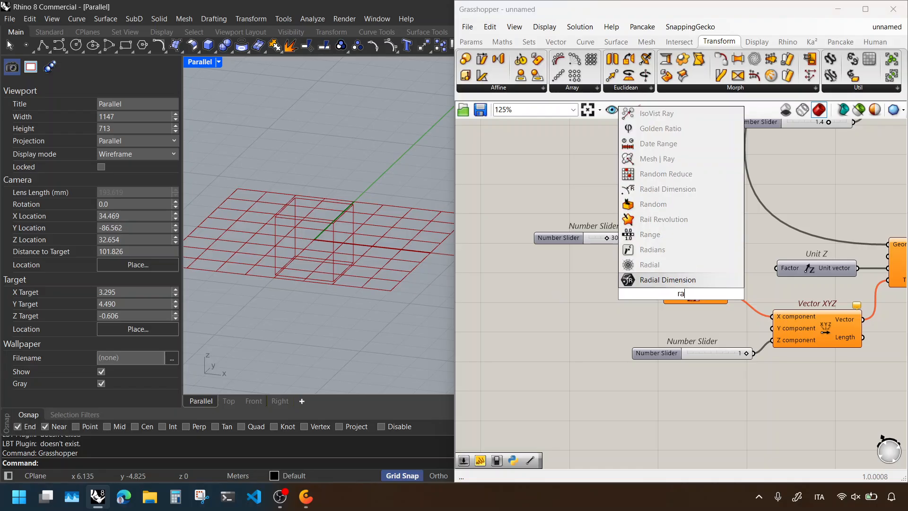
pyautogui.write('di')
pyautogui.press('Up')
pyautogui.press('Return')
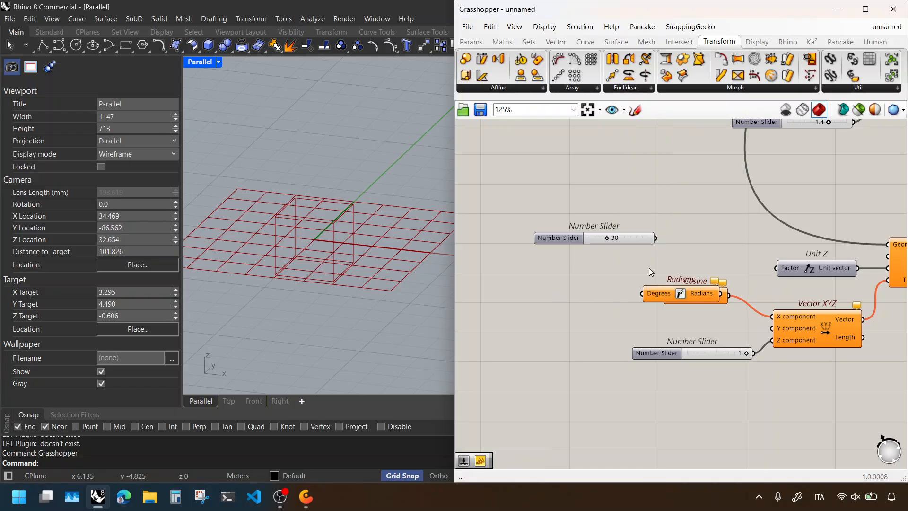
pyautogui.scroll(1, 649, 267)
pyautogui.moveTo(668, 293); pyautogui.dragTo(631, 248)
pyautogui.moveTo(756, 251); pyautogui.dragTo(664, 302)
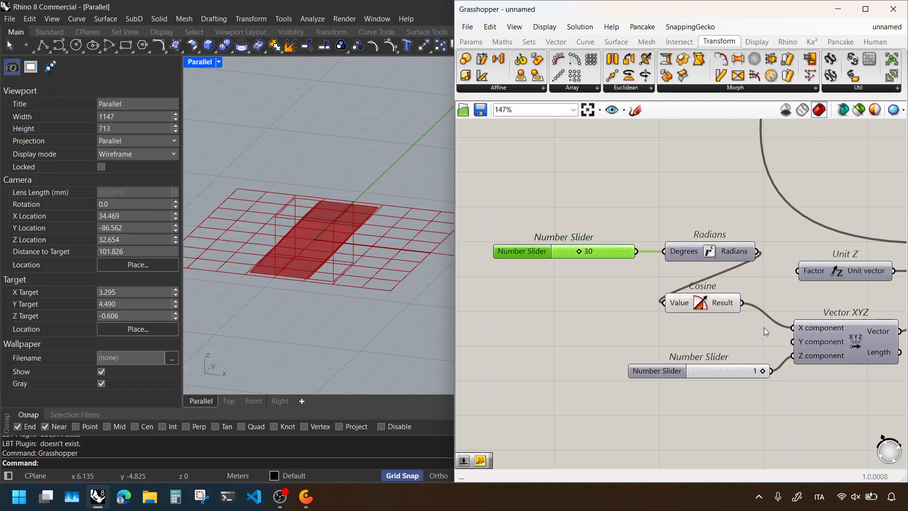
pyautogui.moveTo(763, 328); pyautogui.dragTo(577, 350, button='right')
pyautogui.moveTo(789, 300); pyautogui.dragTo(585, 330, button='right')
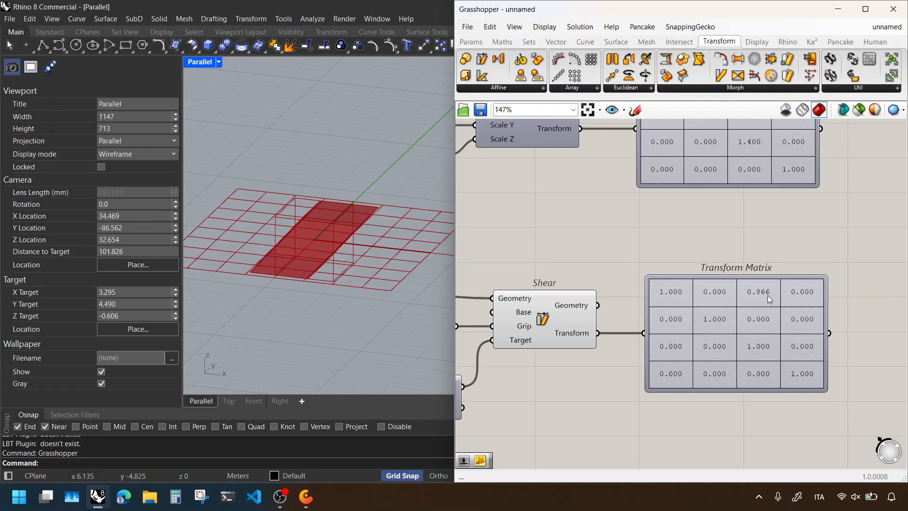
# Step: Add a Sine component fed by Radians and connect its Result to the Vector XYZ X component in place of the Cosine
pyautogui.scroll(-2, 733, 307)
pyautogui.moveTo(693, 308); pyautogui.dragTo(771, 281, button='right')
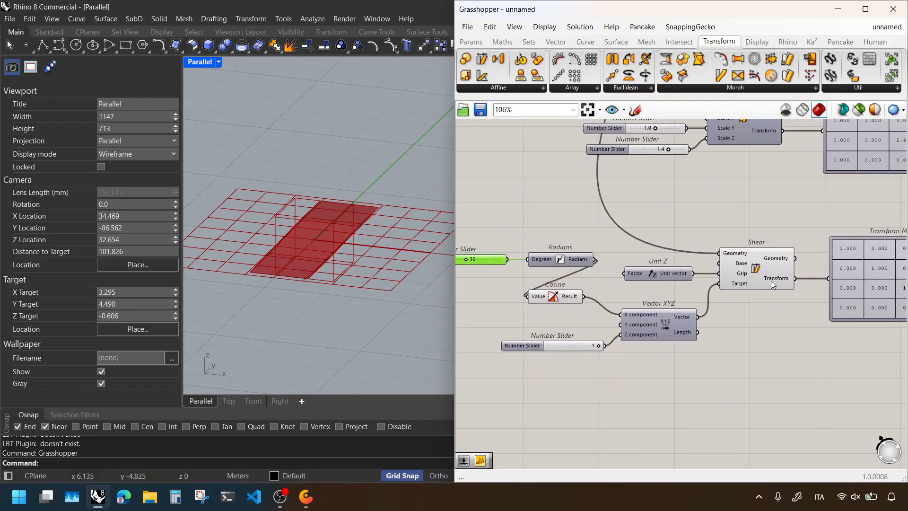
pyautogui.click(530, 314)
pyautogui.moveTo(465, 314); pyautogui.dragTo(509, 314, button='right')
pyautogui.press('F4')
pyautogui.write('sin')
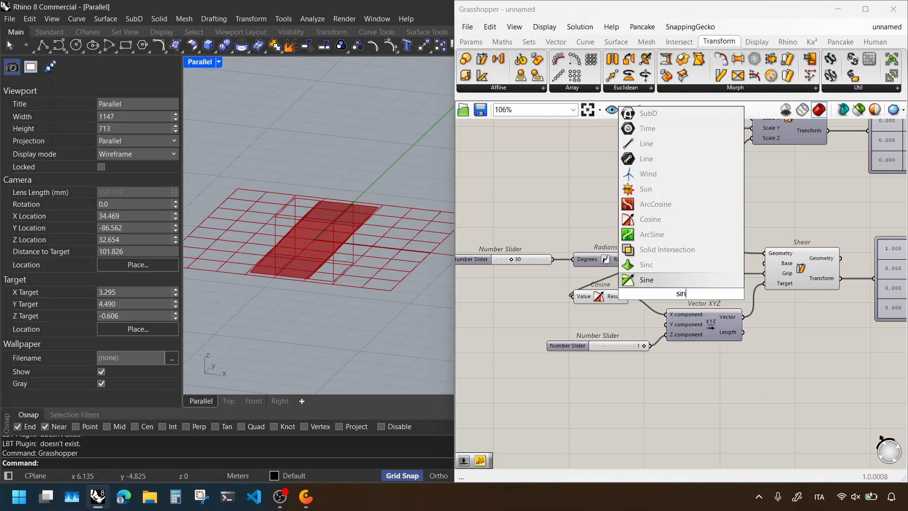
pyautogui.press('Return')
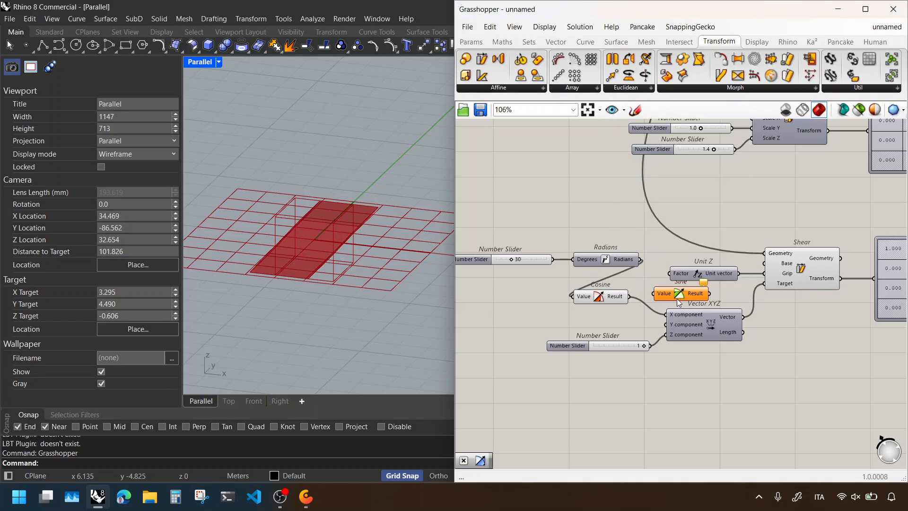
pyautogui.moveTo(690, 298); pyautogui.dragTo(609, 321)
pyautogui.moveTo(640, 259); pyautogui.dragTo(568, 316)
pyautogui.moveTo(630, 322); pyautogui.dragTo(668, 315)
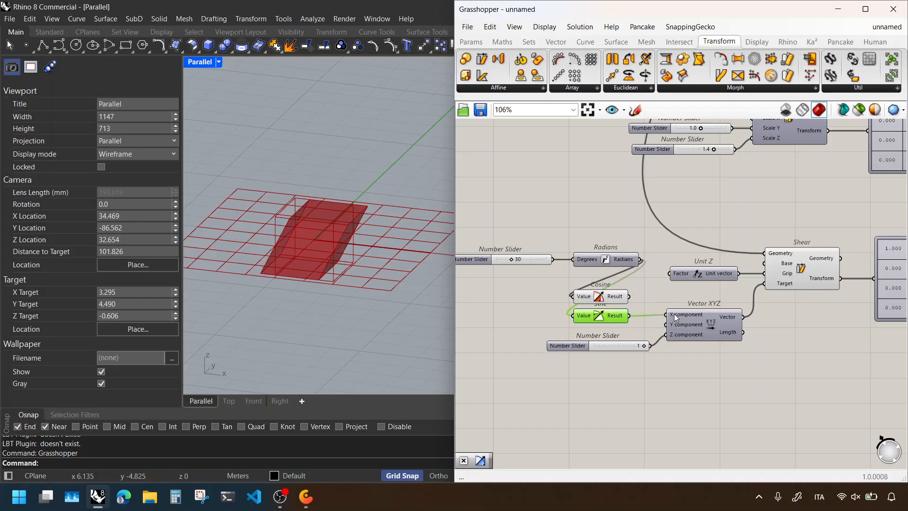
# Step: Delete the unused Cosine component and line up the Radians component and its slider with the Sine component
pyautogui.moveTo(773, 313); pyautogui.dragTo(648, 334, button='right')
pyautogui.scroll(2, 565, 348)
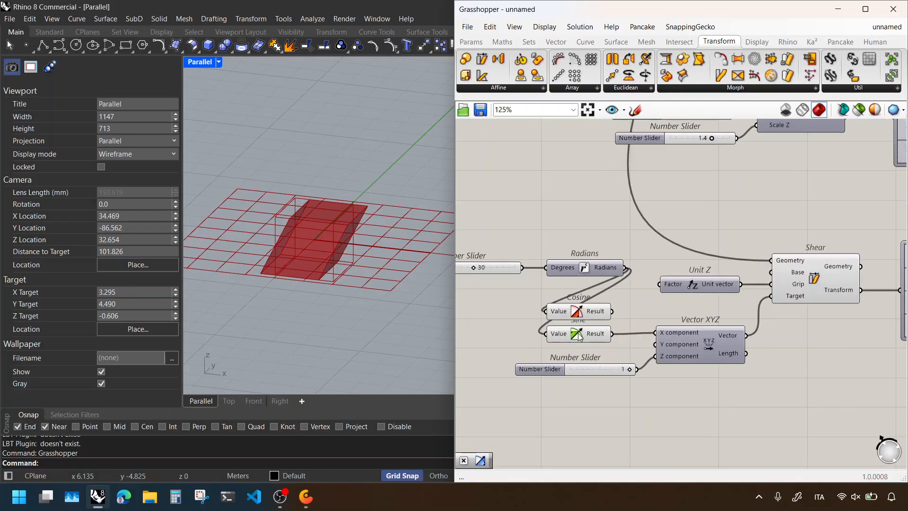
pyautogui.moveTo(580, 285); pyautogui.dragTo(472, 242)
pyautogui.moveTo(579, 268); pyautogui.dragTo(466, 319)
pyautogui.moveTo(586, 307); pyautogui.dragTo(676, 281, button='right')
pyautogui.press('Delete')
pyautogui.moveTo(565, 290); pyautogui.dragTo(569, 307)
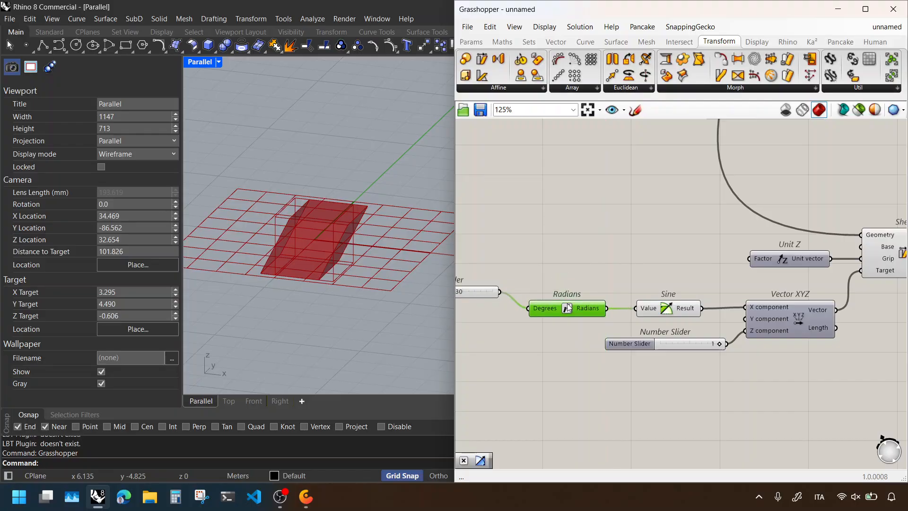
pyautogui.moveTo(568, 307); pyautogui.dragTo(598, 305, button='right')
pyautogui.moveTo(511, 285); pyautogui.dragTo(512, 301)
# Step: Examine the Shear transform matrix and the sheared box from the front, and compare it with the other matrices on the canvas
pyautogui.click(688, 322)
pyautogui.moveTo(691, 323); pyautogui.dragTo(545, 323, button='right')
pyautogui.moveTo(765, 324); pyautogui.dragTo(581, 302, button='right')
pyautogui.moveTo(292, 265); pyautogui.dragTo(316, 233, button='right')
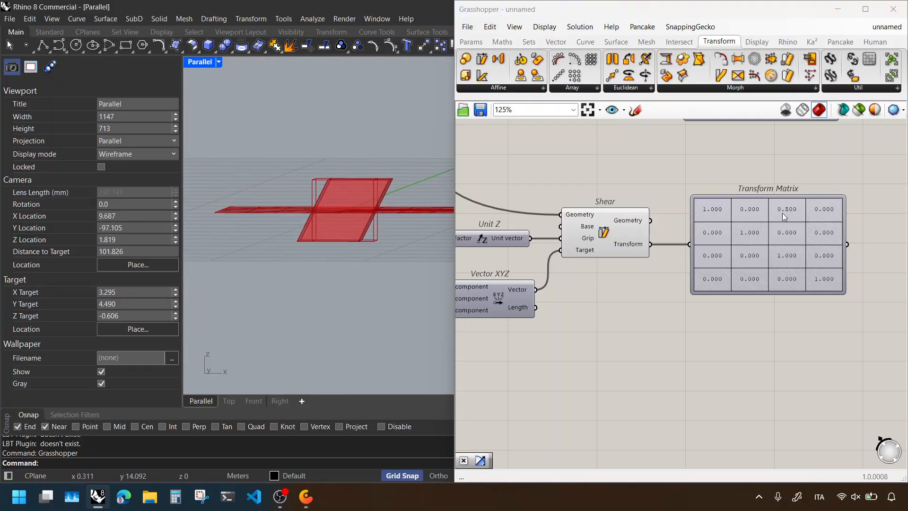
pyautogui.scroll(-5, 719, 318)
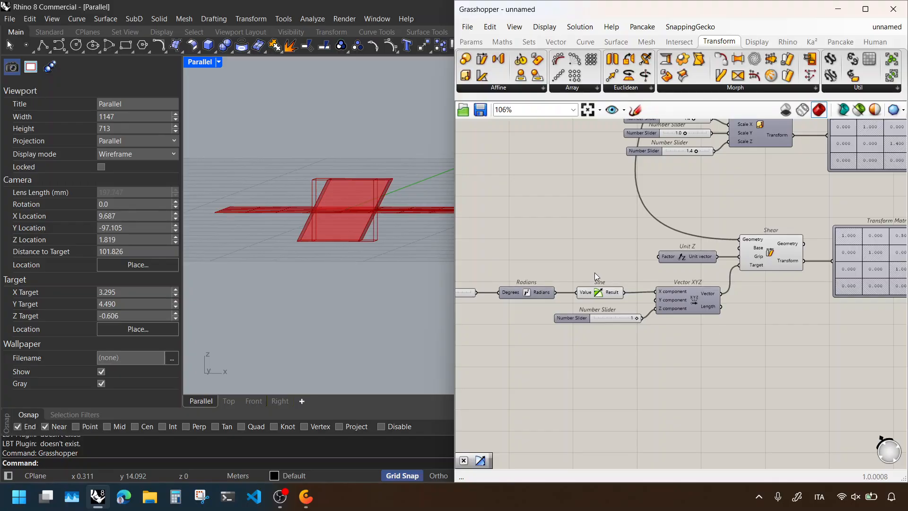
pyautogui.moveTo(846, 224); pyautogui.dragTo(633, 357, button='right')
pyautogui.scroll(-3, 686, 310)
pyautogui.scroll(3, 633, 356)
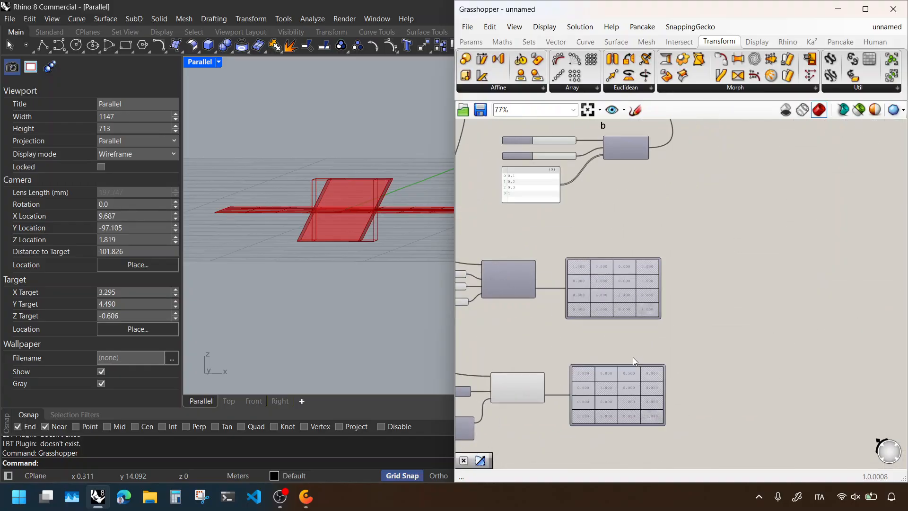
pyautogui.moveTo(792, 180); pyautogui.dragTo(711, 264, button='right')
pyautogui.moveTo(665, 346); pyautogui.dragTo(760, 247, button='right')
pyautogui.scroll(3, 621, 319)
pyautogui.moveTo(621, 319); pyautogui.dragTo(831, 194, button='right')
# Step: Place a Move component from the Euclidean transforms in the empty canvas area below the Shear component
pyautogui.click(743, 328)
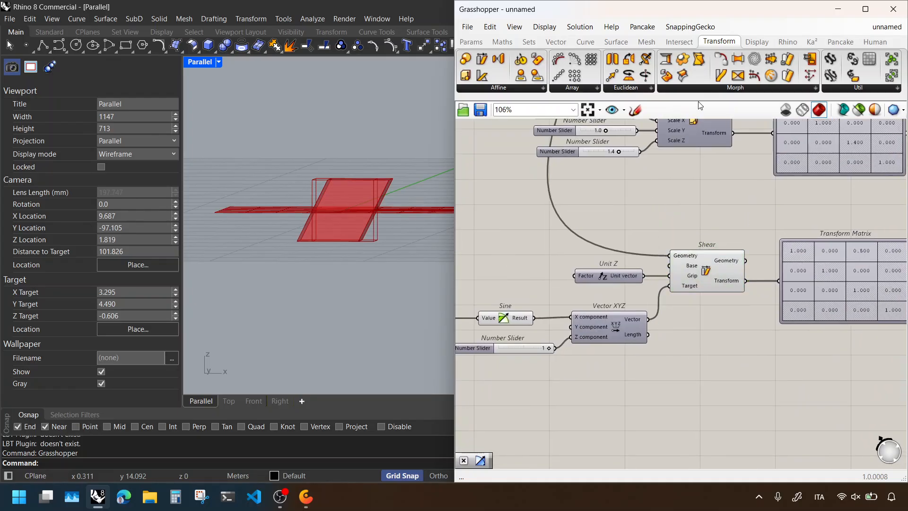
pyautogui.click(713, 89)
pyautogui.click(623, 87)
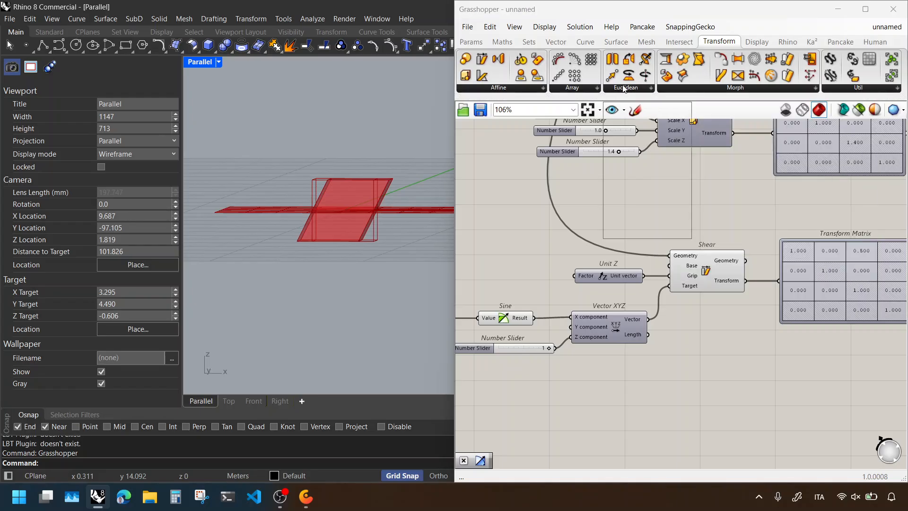
pyautogui.click(630, 126)
pyautogui.click(736, 421)
pyautogui.moveTo(742, 384); pyautogui.dragTo(756, 334, button='right')
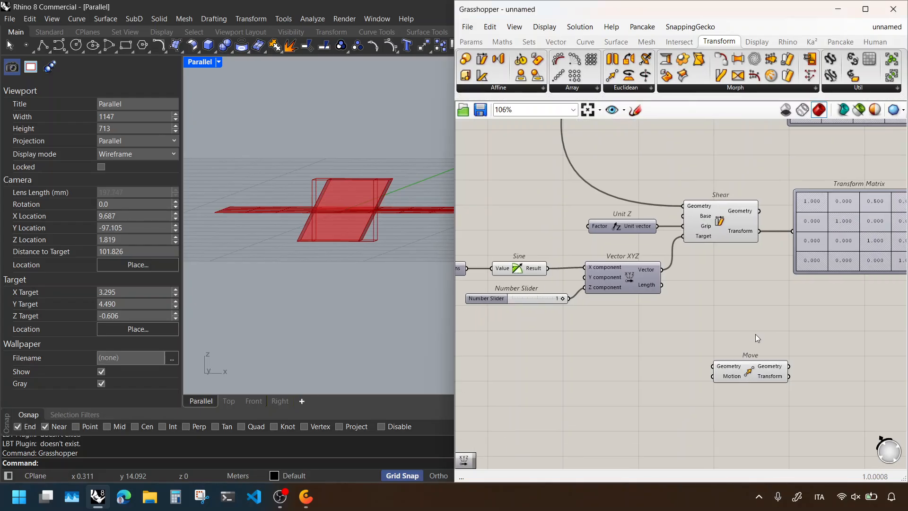
pyautogui.moveTo(736, 365); pyautogui.dragTo(708, 401)
pyautogui.moveTo(738, 328); pyautogui.dragTo(751, 297, button='right')
pyautogui.scroll(1, 726, 387)
pyautogui.moveTo(726, 388); pyautogui.dragTo(710, 334, button='right')
pyautogui.moveTo(740, 266); pyautogui.dragTo(674, 362)
pyautogui.click(697, 283)
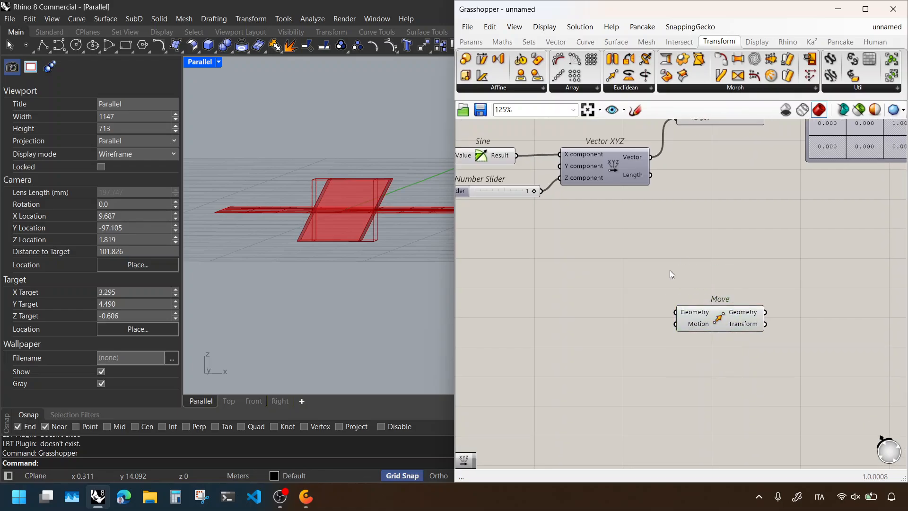
# Step: Turn off the preview of the Shear component together with its Unit Z and Vector XYZ inputs
pyautogui.moveTo(641, 288); pyautogui.dragTo(659, 372, button='right')
pyautogui.moveTo(787, 263); pyautogui.dragTo(631, 148)
pyautogui.rightClick(624, 148)
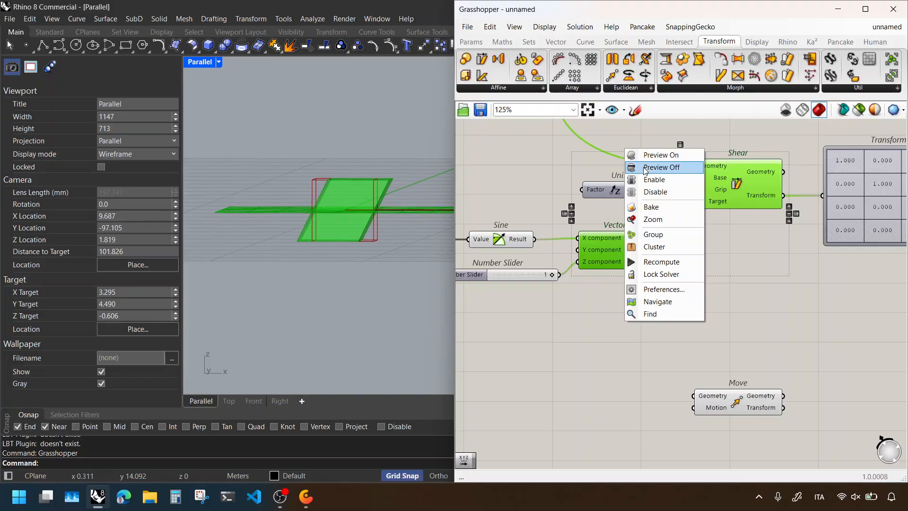
pyautogui.click(645, 168)
# Step: Copy the Shear's Transform Matrix display beside the Move component and wire Move's Transform output into the copy
pyautogui.moveTo(619, 194); pyautogui.dragTo(570, 159, button='right')
pyautogui.keyDown('alt'); pyautogui.moveTo(853, 160); pyautogui.dragTo(842, 393); pyautogui.keyUp('alt')
pyautogui.moveTo(734, 374); pyautogui.dragTo(837, 353)
pyautogui.click(722, 298)
pyautogui.click(733, 330)
# Step: Connect the Box parameter to the Geometry input of the Move component
pyautogui.moveTo(681, 328); pyautogui.dragTo(670, 302, button='right')
pyautogui.moveTo(572, 140); pyautogui.dragTo(624, 260, button='right')
pyautogui.moveTo(610, 189); pyautogui.dragTo(659, 355, button='right')
pyautogui.moveTo(639, 169); pyautogui.dragTo(778, 251, button='right')
pyautogui.moveTo(526, 325); pyautogui.dragTo(677, 399, button='right')
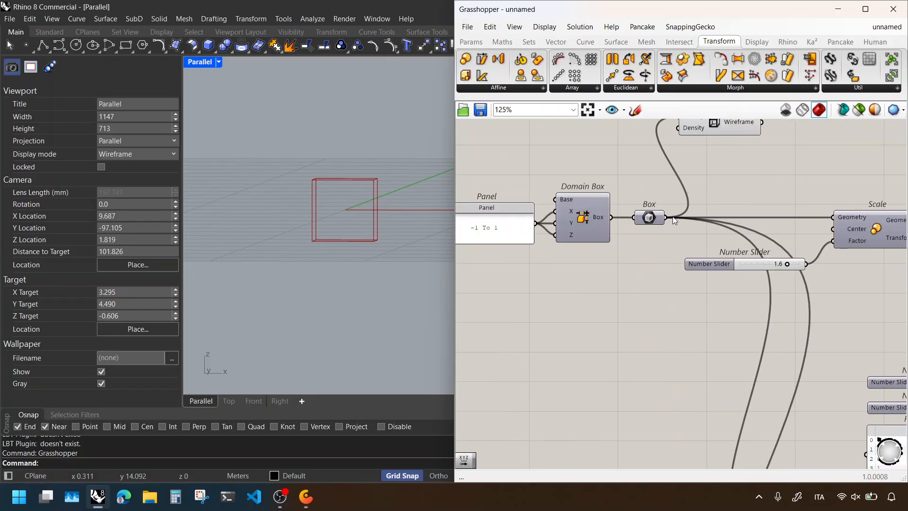
pyautogui.scroll(-4, 667, 202)
pyautogui.moveTo(667, 216); pyautogui.dragTo(746, 309)
pyautogui.scroll(6, 676, 378)
pyautogui.scroll(-3, 747, 311)
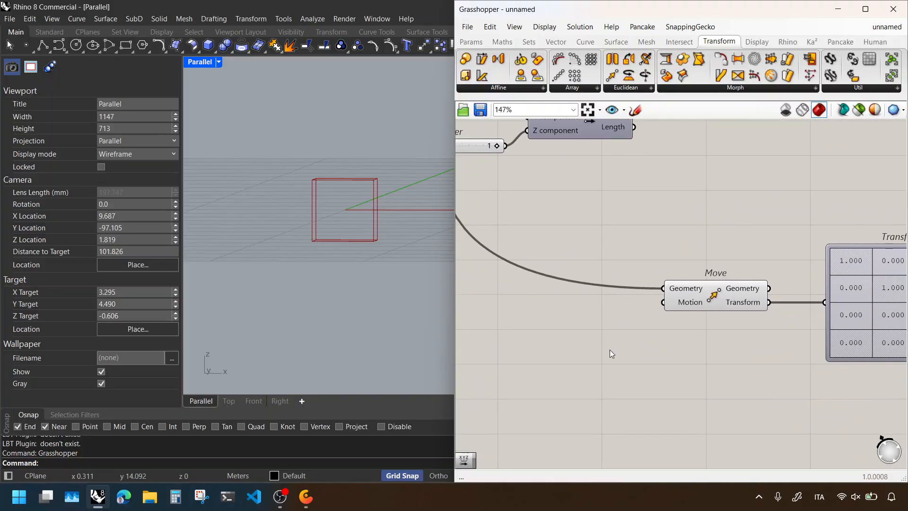
# Step: Add a Vector XYZ component, wire its Vector output to Move's Motion input, and place it below left of Move
pyautogui.doubleClick(681, 292)
pyautogui.write('xyz')
pyautogui.press('Up')
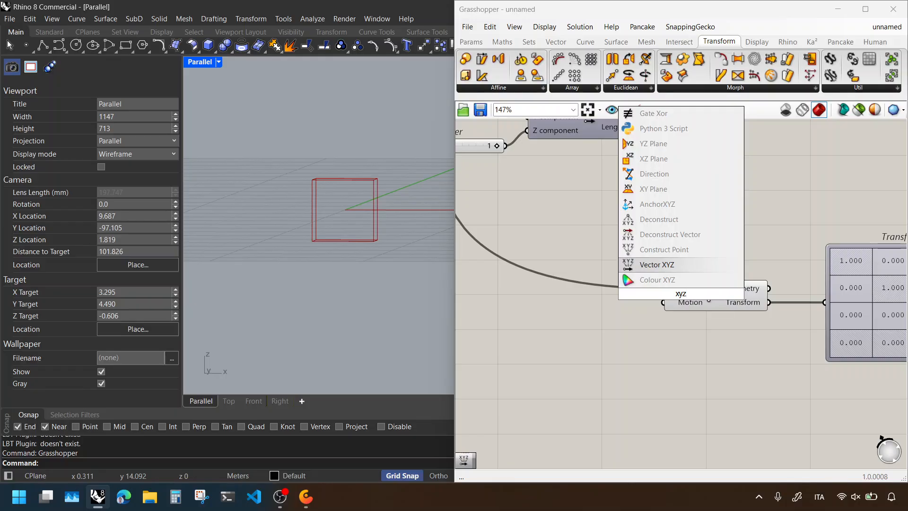
pyautogui.press('Return')
pyautogui.moveTo(661, 279); pyautogui.dragTo(580, 320)
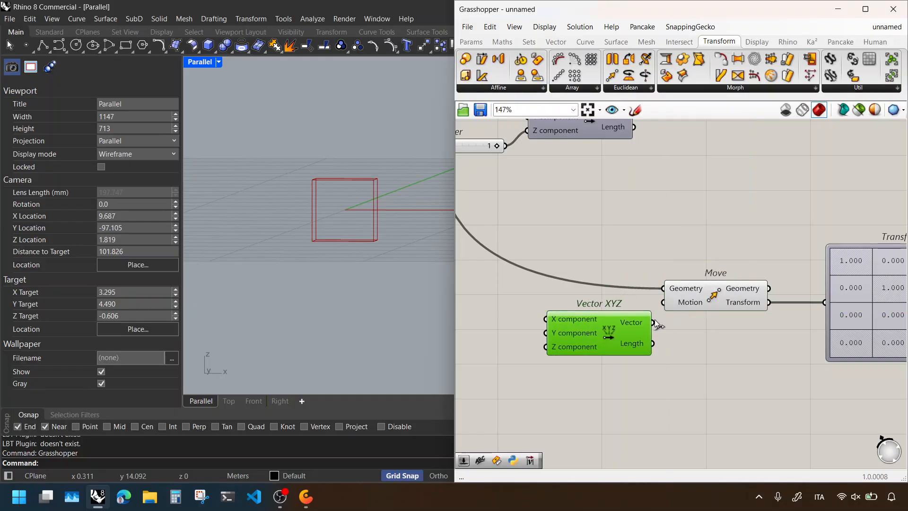
pyautogui.moveTo(675, 305); pyautogui.dragTo(674, 305)
pyautogui.moveTo(627, 333); pyautogui.dragTo(608, 350)
pyautogui.click(606, 298)
# Step: Add three number sliders with the value 1.2 and wire them to the new Vector XYZ's X, Y and Z components
pyautogui.moveTo(606, 299); pyautogui.dragTo(764, 258, button='right')
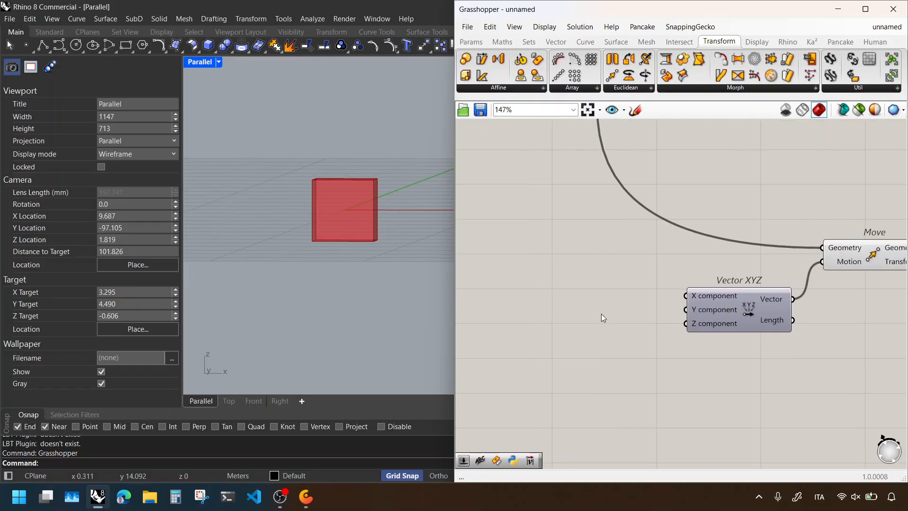
pyautogui.press('F4')
pyautogui.write('1')
pyautogui.press('BackSpace')
pyautogui.write('1')
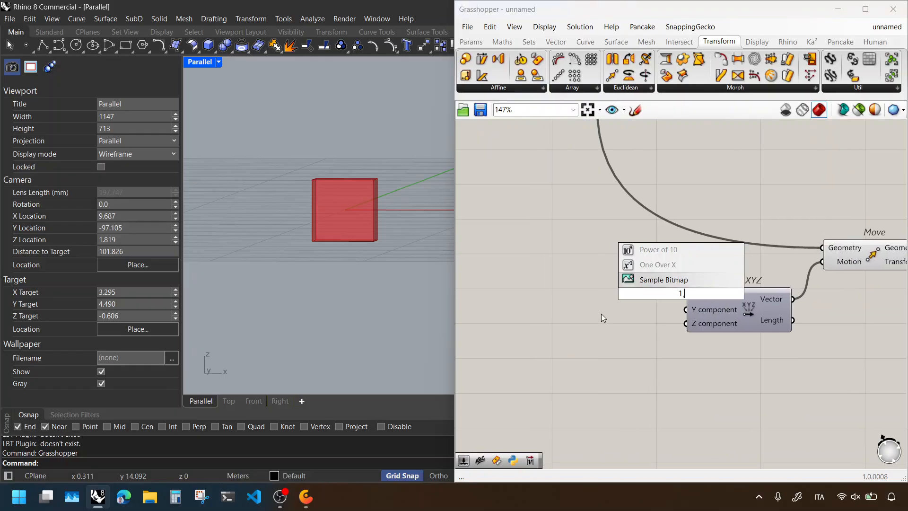
pyautogui.press('Return')
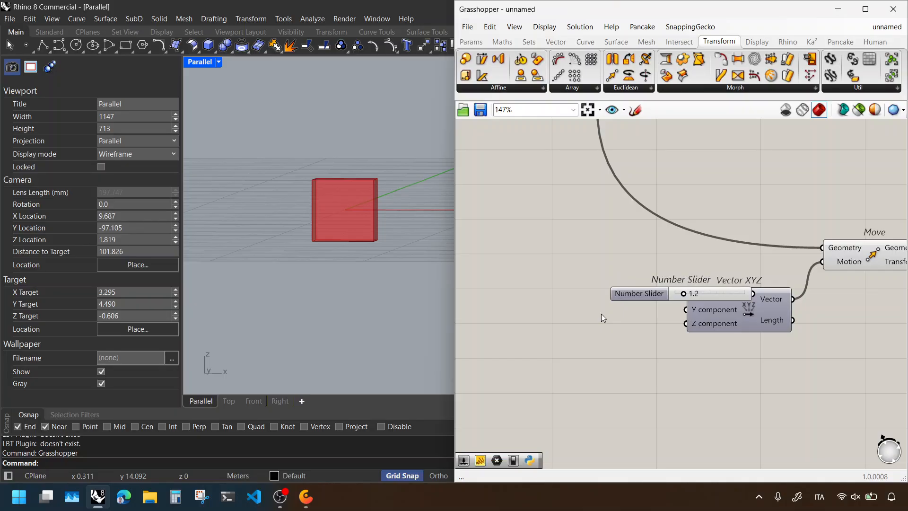
pyautogui.moveTo(714, 302); pyautogui.dragTo(688, 296)
pyautogui.moveTo(671, 305); pyautogui.dragTo(686, 324)
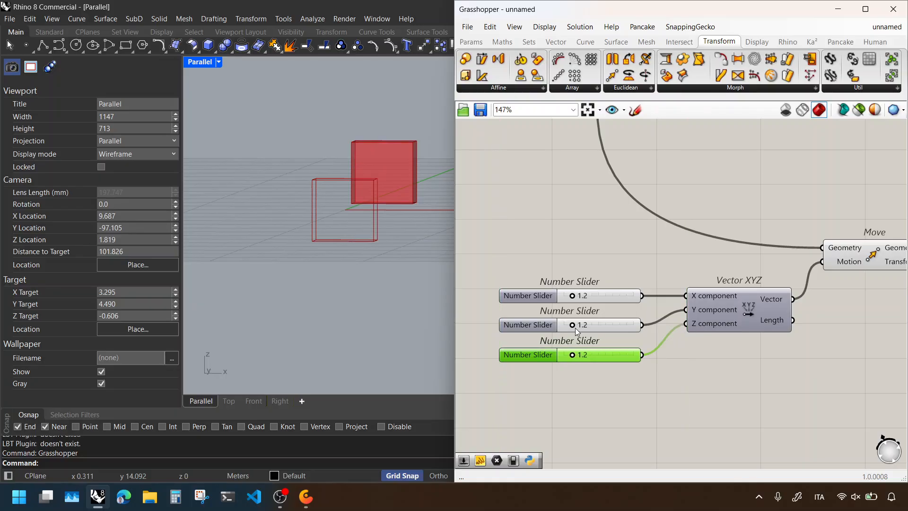
# Step: Set the Y component slider to 0.9 and the Z component slider to 2.6, and check Move's transform matrix and the moved box
pyautogui.moveTo(575, 328); pyautogui.dragTo(580, 354)
pyautogui.click(662, 351)
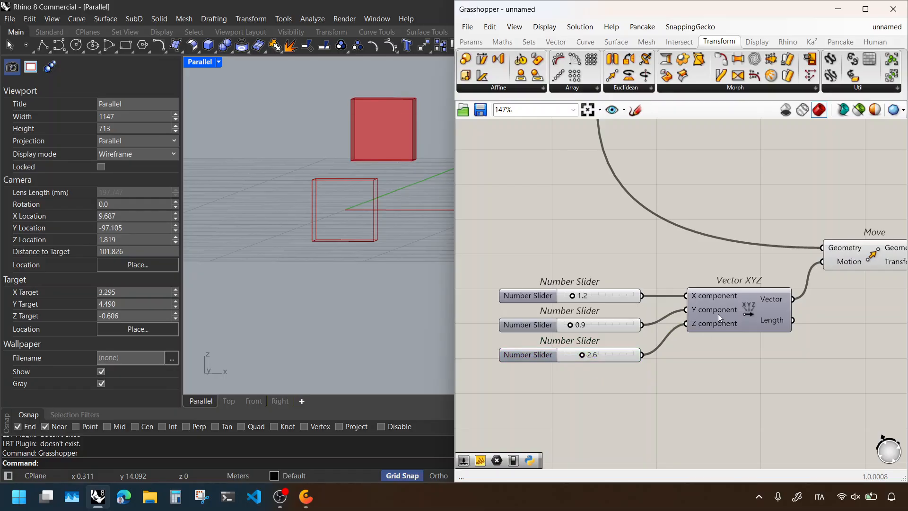
pyautogui.moveTo(775, 257); pyautogui.dragTo(610, 285, button='right')
pyautogui.scroll(-1, 614, 287)
pyautogui.moveTo(860, 270); pyautogui.dragTo(729, 257, button='right')
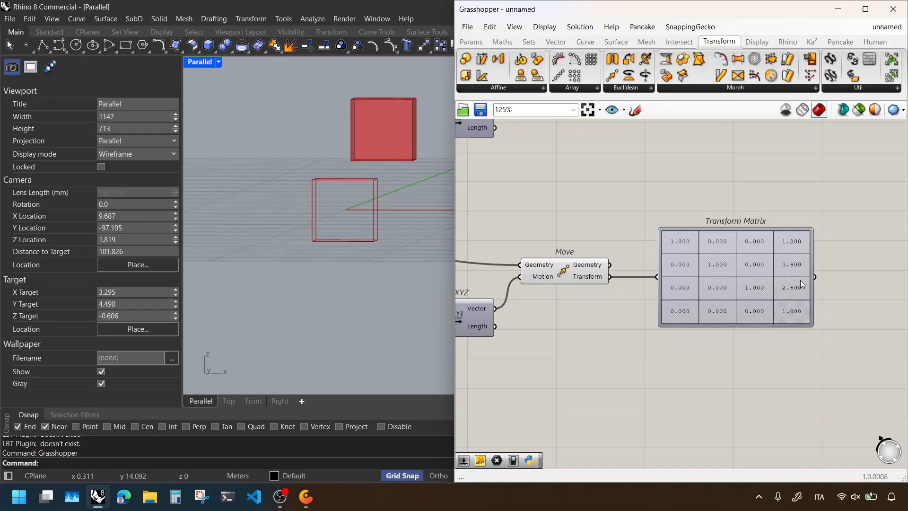
pyautogui.moveTo(388, 194); pyautogui.dragTo(367, 219, button='right')
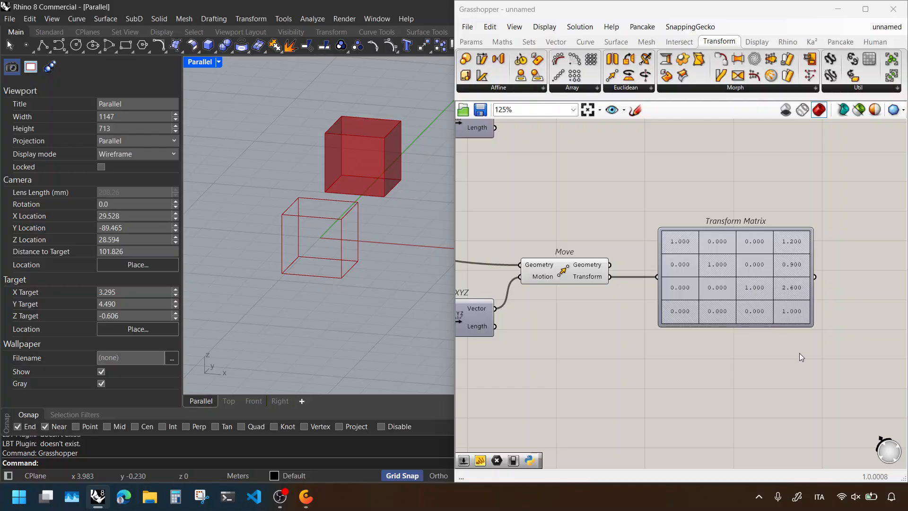
pyautogui.click(742, 326)
pyautogui.click(762, 189)
pyautogui.moveTo(754, 236); pyautogui.dragTo(772, 215, button='right')
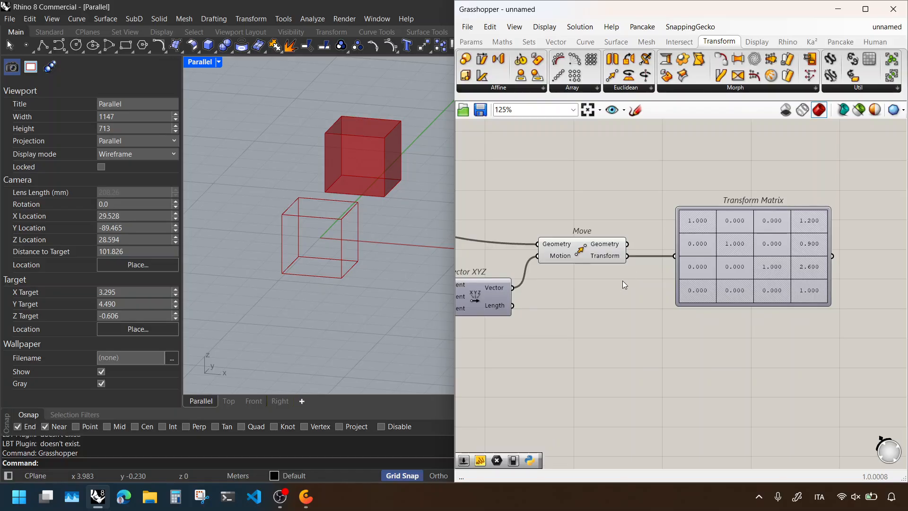
pyautogui.click(590, 252)
pyautogui.click(580, 197)
pyautogui.moveTo(578, 219); pyautogui.dragTo(551, 270)
pyautogui.click(593, 330)
pyautogui.moveTo(594, 331); pyautogui.dragTo(592, 317, button='right')
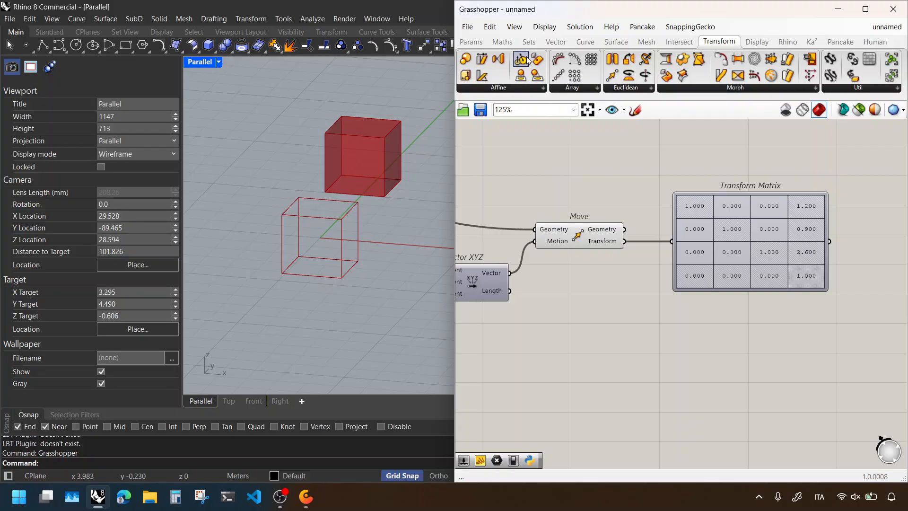
# Step: Add a Construct Matrix component and place it below the Move component
pyautogui.click(503, 42)
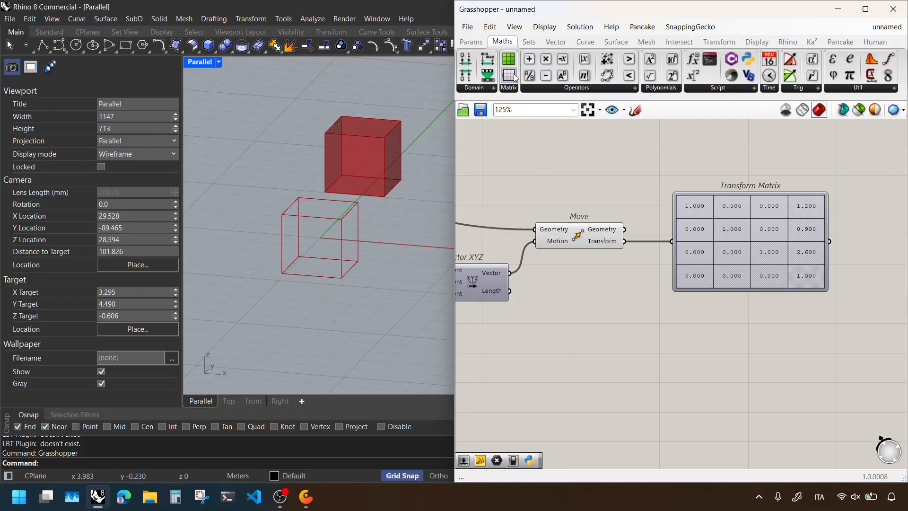
pyautogui.moveTo(509, 74); pyautogui.dragTo(626, 332)
pyautogui.click(570, 285)
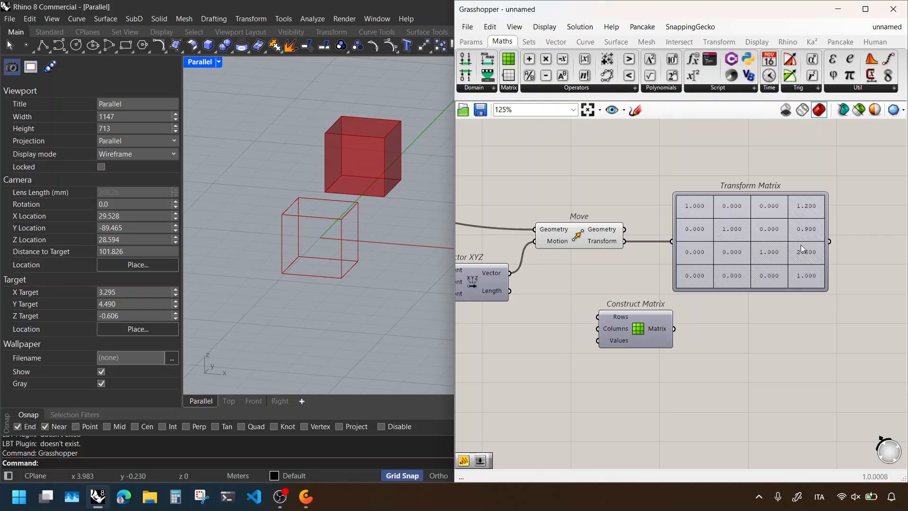
pyautogui.click(655, 326)
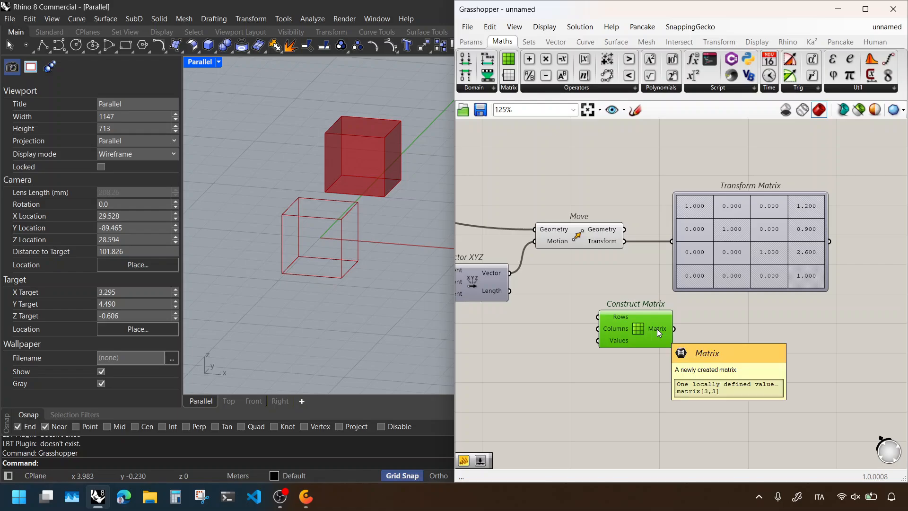
pyautogui.moveTo(637, 334); pyautogui.dragTo(603, 368)
pyautogui.moveTo(700, 324); pyautogui.dragTo(632, 365)
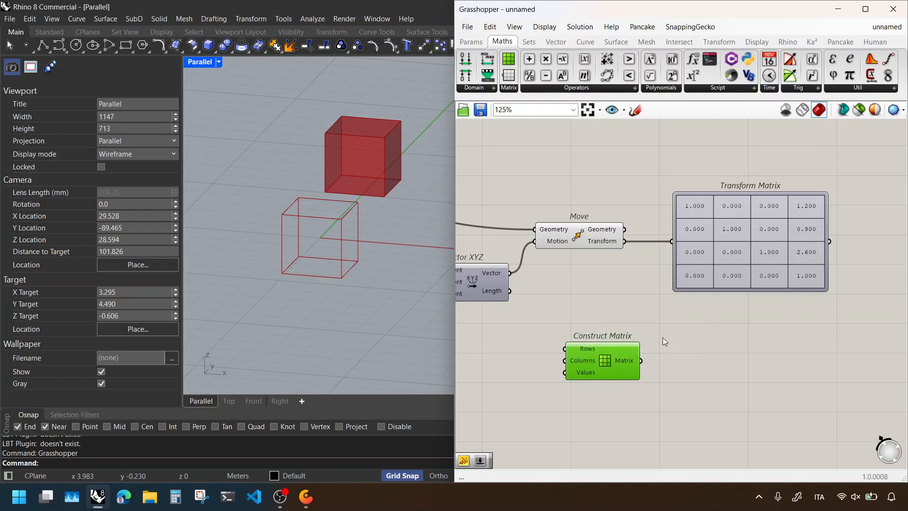
pyautogui.moveTo(663, 337); pyautogui.dragTo(718, 303, button='right')
pyautogui.moveTo(667, 323); pyautogui.dragTo(667, 333)
pyautogui.click(637, 301)
pyautogui.moveTo(651, 278); pyautogui.dragTo(852, 256, button='right')
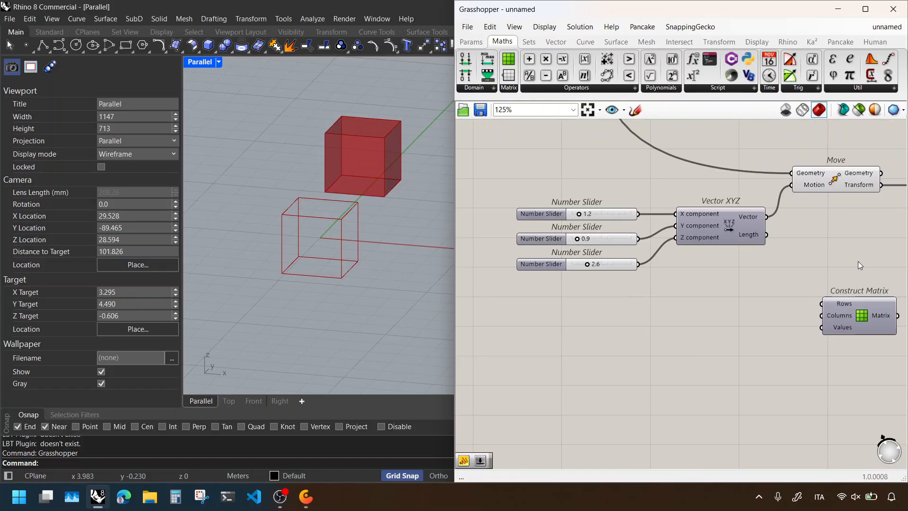
pyautogui.moveTo(717, 283); pyautogui.dragTo(640, 278, button='right')
pyautogui.moveTo(771, 311); pyautogui.dragTo(657, 275, button='right')
pyautogui.moveTo(649, 278); pyautogui.dragTo(636, 295)
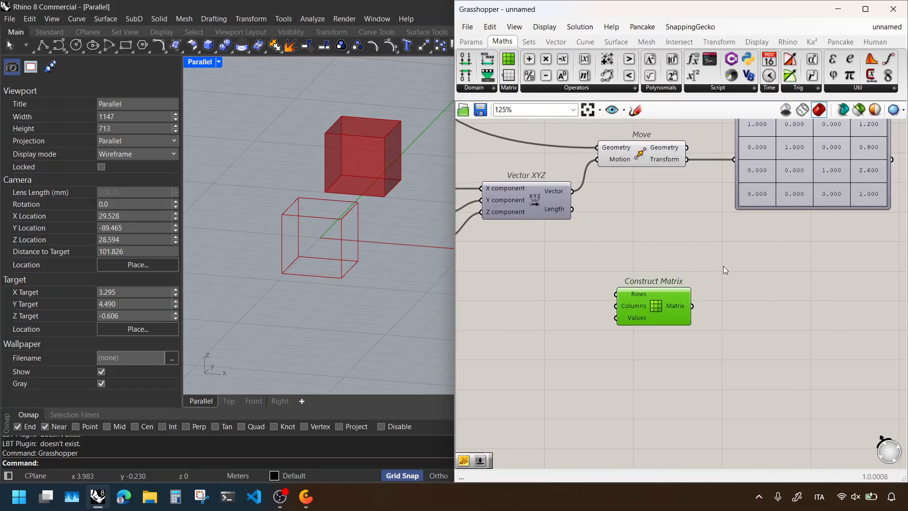
pyautogui.click(723, 266)
pyautogui.moveTo(721, 271); pyautogui.dragTo(749, 280, button='right')
# Step: Add a number slider with the value 4, place it beside Construct Matrix and wire it to the Rows and Columns inputs
pyautogui.doubleClick(667, 264)
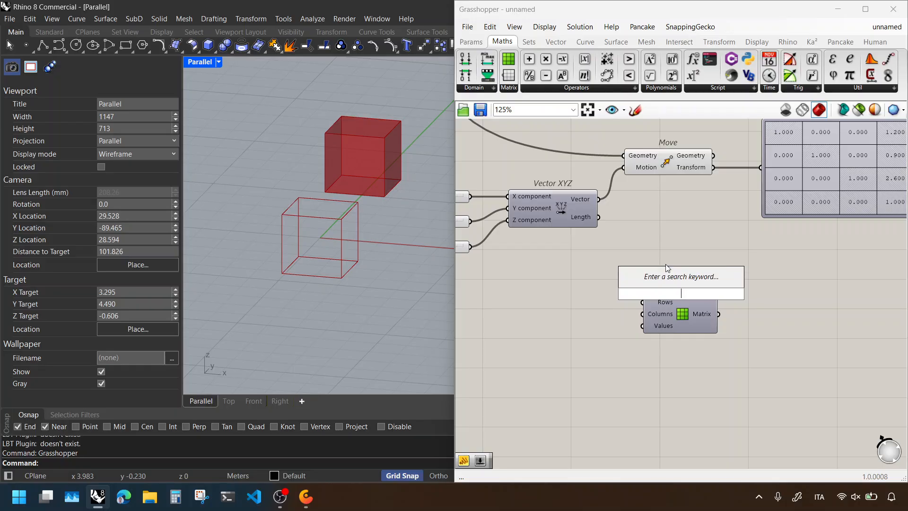
pyautogui.write('4')
pyautogui.press('Return')
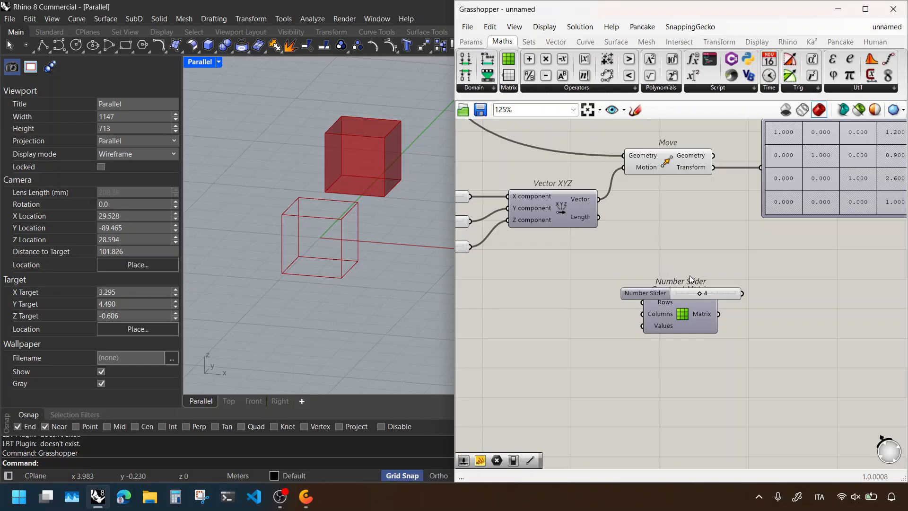
pyautogui.moveTo(683, 293); pyautogui.dragTo(585, 289)
pyautogui.moveTo(649, 310); pyautogui.dragTo(606, 298)
pyautogui.click(596, 347)
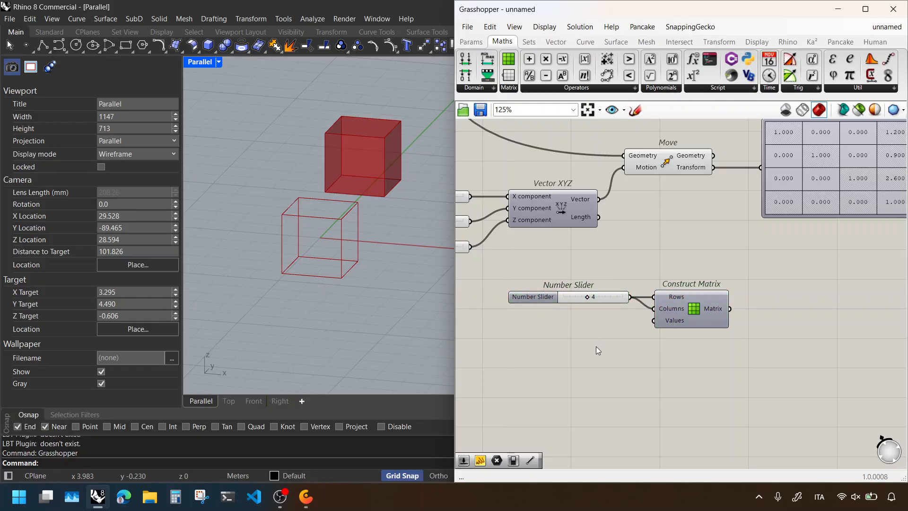
# Step: Add a Panel and place it below the new number slider
pyautogui.moveTo(596, 346); pyautogui.dragTo(633, 323, button='right')
pyautogui.doubleClick(632, 323)
pyautogui.write('"')
pyautogui.press('Return')
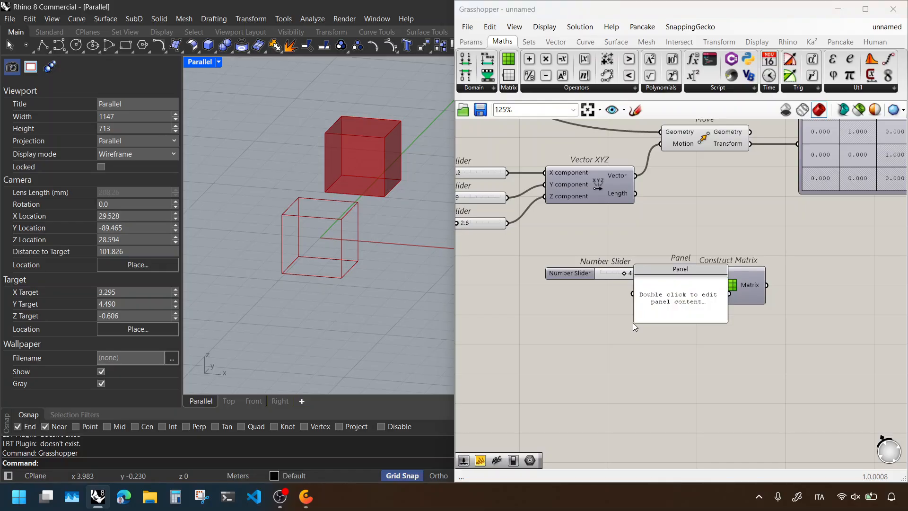
pyautogui.moveTo(655, 308); pyautogui.dragTo(561, 347)
pyautogui.doubleClick(563, 349)
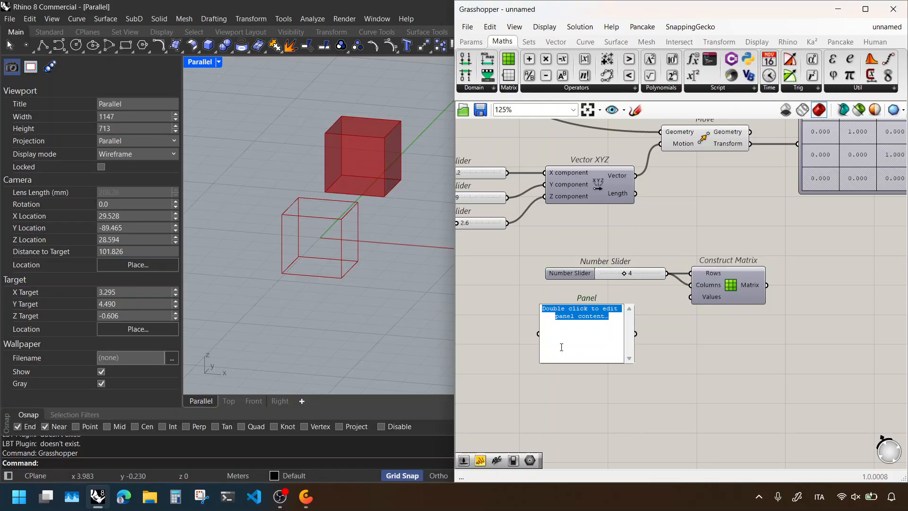
pyautogui.moveTo(777, 253); pyautogui.dragTo(706, 306, button='right')
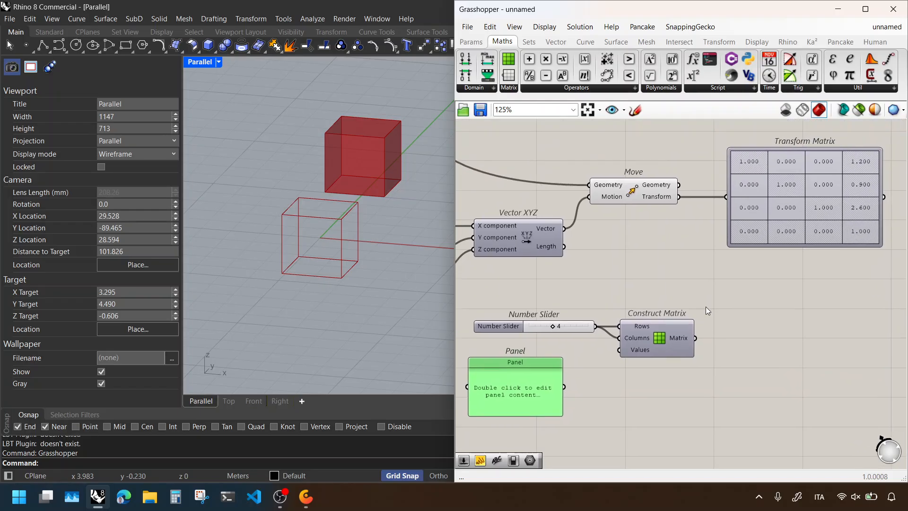
# Step: Enter the Move matrix values in the panel, one per line: 1, 0, 0, 1.2, 0, 1, 0, 0.9, 0, 0, 1, 2.6, 0, 0, 0, 1
pyautogui.doubleClick(549, 393)
pyautogui.write('1')
pyautogui.press('Return')
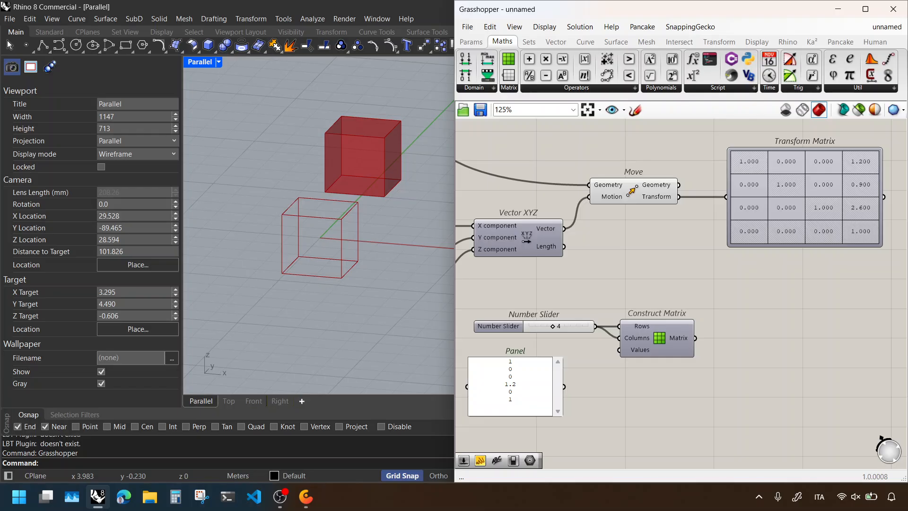
pyautogui.press('Return')
pyautogui.write('0.9')
pyautogui.press('Return')
pyautogui.write('0')
pyautogui.press('Return')
pyautogui.write('0')
pyautogui.press('Return')
pyautogui.write('1')
pyautogui.press('Return')
pyautogui.write('2.6')
pyautogui.press('Return')
pyautogui.write('0')
pyautogui.press('Return')
pyautogui.write('0')
pyautogui.press('Return')
pyautogui.write('0')
pyautogui.press('Return')
pyautogui.click(574, 393)
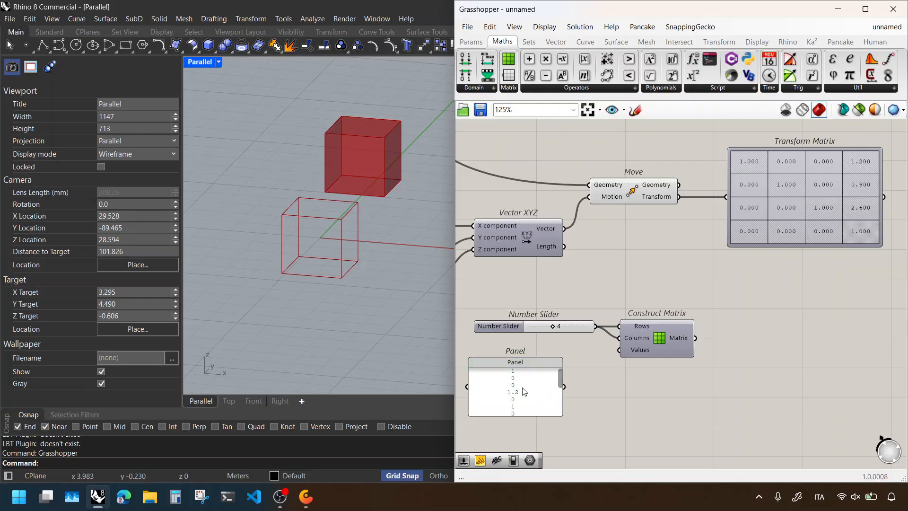
# Step: Make the panel output each line as a separate item and wire it to Construct Matrix's Values input
pyautogui.rightClick(522, 388)
pyautogui.click(558, 251)
pyautogui.moveTo(565, 387); pyautogui.dragTo(622, 358)
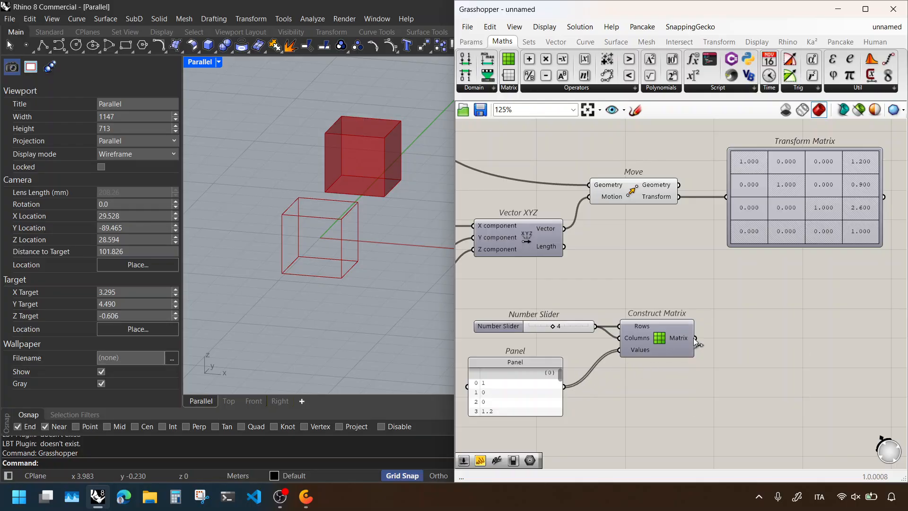
# Step: Add a Transform component beside Construct Matrix and feed the Matrix output into its Transform input
pyautogui.moveTo(741, 339); pyautogui.dragTo(581, 339, button='right')
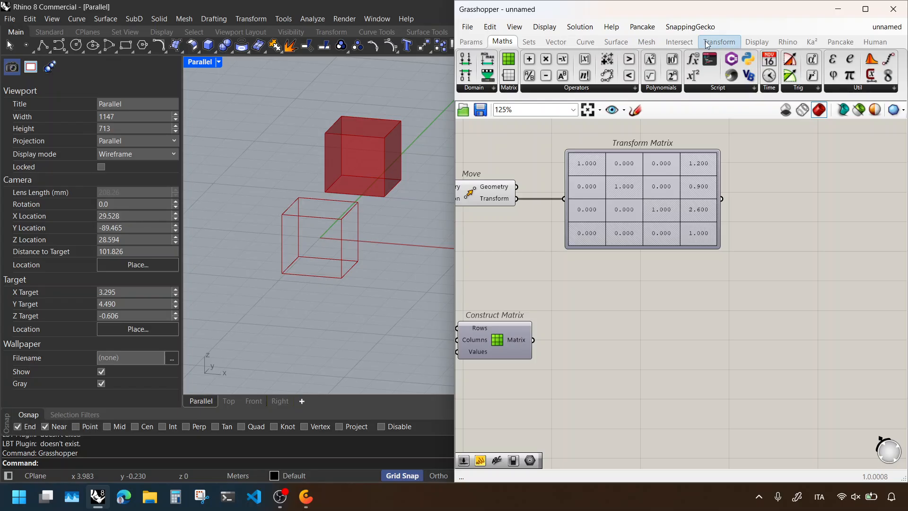
pyautogui.click(719, 41)
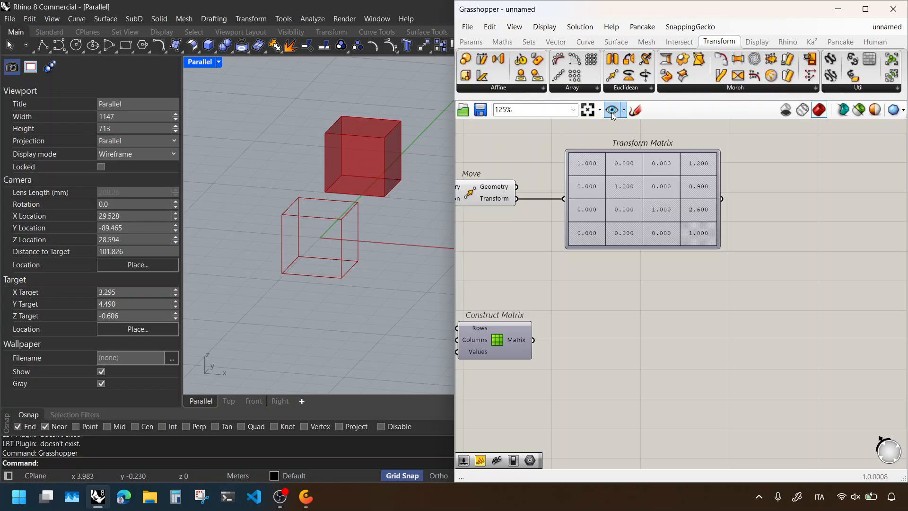
pyautogui.click(880, 89)
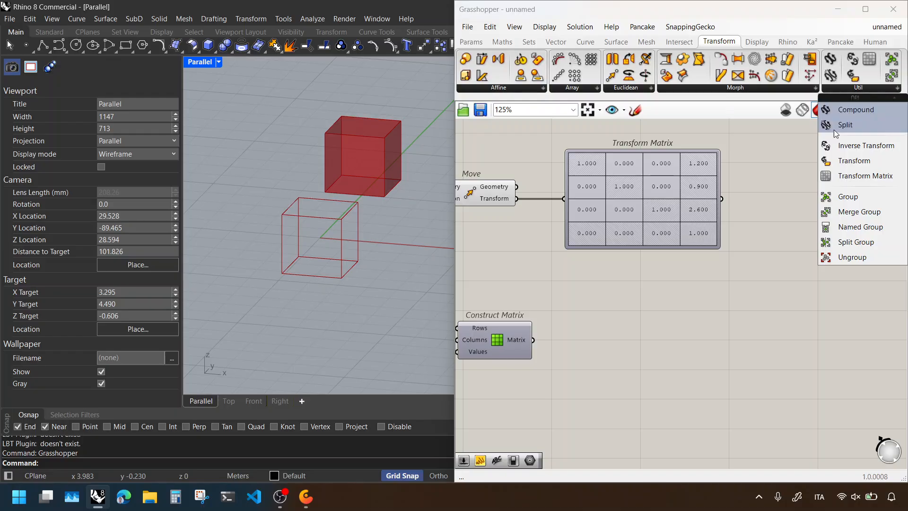
pyautogui.moveTo(837, 159); pyautogui.dragTo(618, 331)
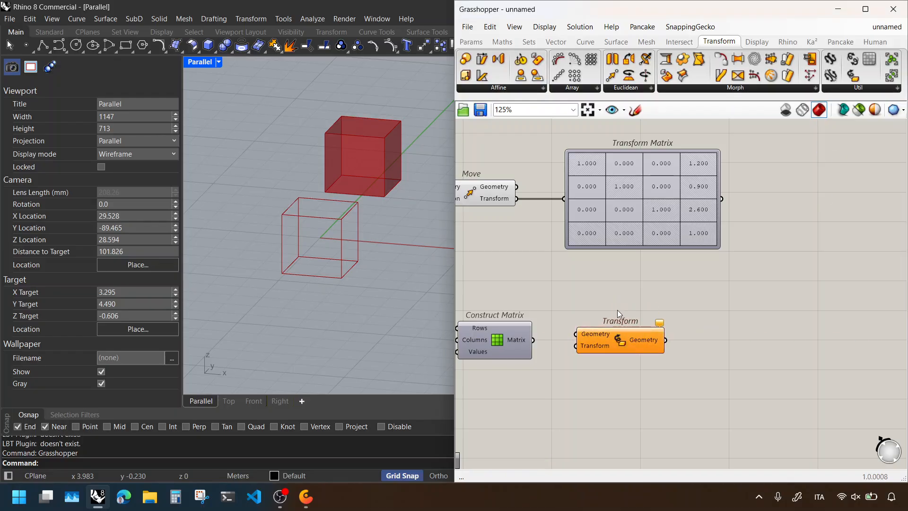
pyautogui.moveTo(533, 339); pyautogui.dragTo(647, 336)
# Step: Connect the Box parameter to the Geometry input of the Transform component
pyautogui.scroll(-5, 643, 339)
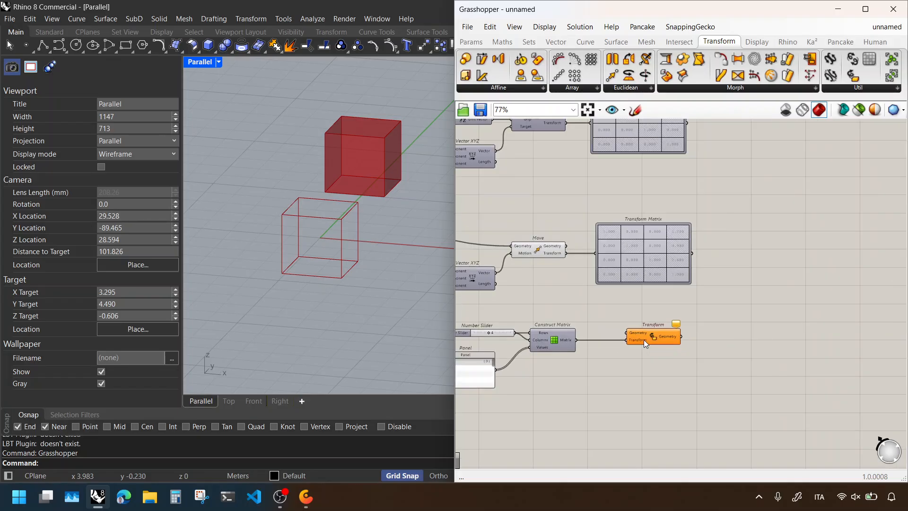
pyautogui.moveTo(593, 234); pyautogui.dragTo(655, 371, button='right')
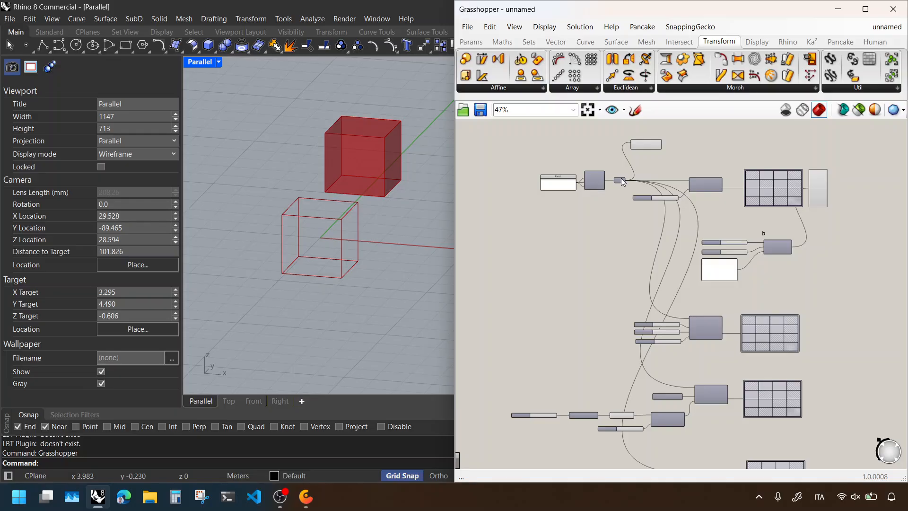
pyautogui.scroll(-3, 619, 160)
pyautogui.moveTo(618, 158); pyautogui.dragTo(642, 270)
pyautogui.scroll(5, 723, 398)
pyautogui.scroll(3, 654, 290)
pyautogui.moveTo(746, 248); pyautogui.dragTo(661, 304)
pyautogui.moveTo(659, 305); pyautogui.dragTo(774, 377, button='right')
# Step: Select the Transform and Move components in turn to compare the boxes they produce in the viewport
pyautogui.moveTo(856, 416); pyautogui.dragTo(731, 301)
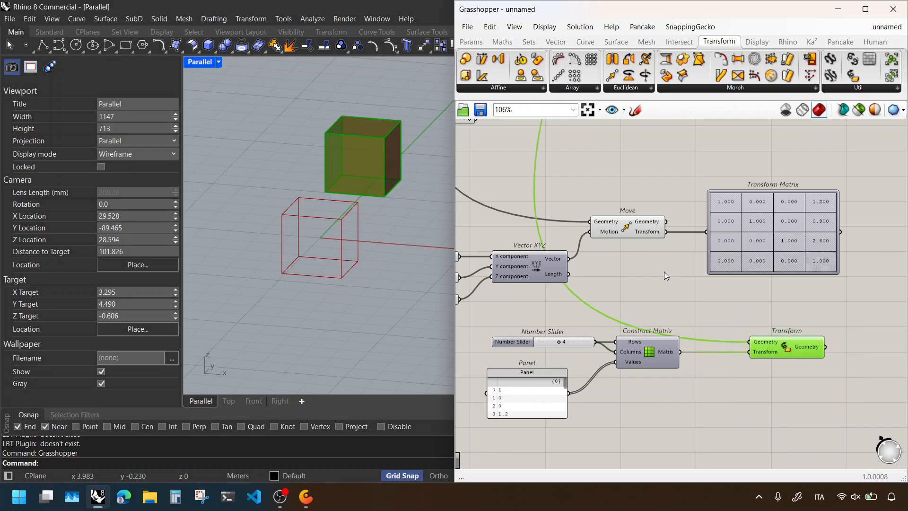
pyautogui.keyDown('shift'); pyautogui.moveTo(664, 271); pyautogui.dragTo(591, 187); pyautogui.keyUp('shift')
pyautogui.moveTo(846, 326); pyautogui.dragTo(752, 405)
pyautogui.click(747, 404)
pyautogui.moveTo(752, 396); pyautogui.dragTo(722, 371, button='right')
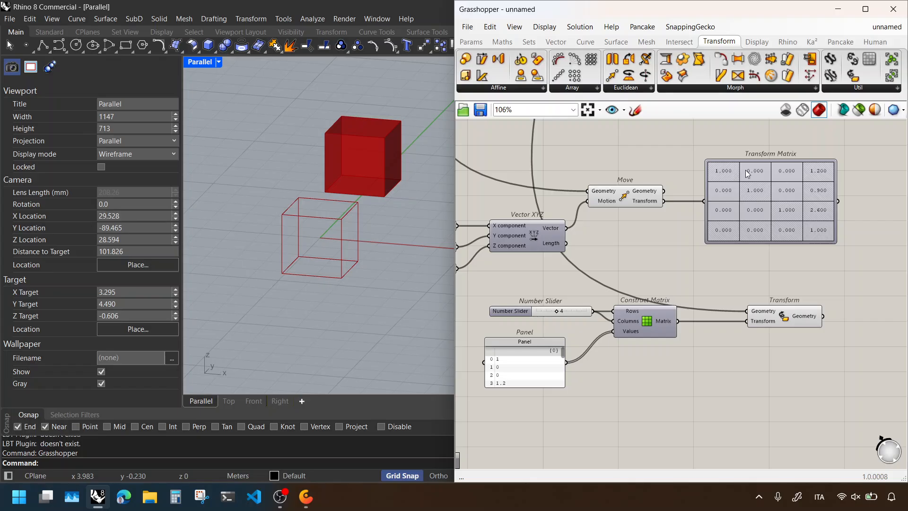
pyautogui.moveTo(825, 385); pyautogui.dragTo(718, 271)
pyautogui.click(750, 274)
pyautogui.click(718, 273)
pyautogui.moveTo(753, 296); pyautogui.dragTo(716, 261)
pyautogui.click(716, 261)
pyautogui.moveTo(639, 213); pyautogui.dragTo(596, 193)
pyautogui.click(608, 164)
pyautogui.click(633, 263)
pyautogui.moveTo(752, 298); pyautogui.dragTo(700, 309, button='right')
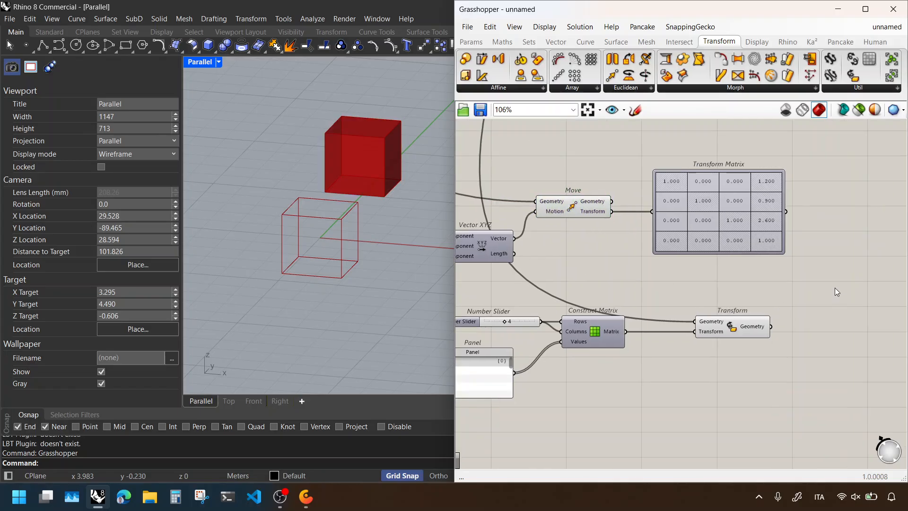
# Step: Examine the Transform component's box again and review the transform matrices across the definition
pyautogui.moveTo(835, 288); pyautogui.dragTo(707, 298, button='right')
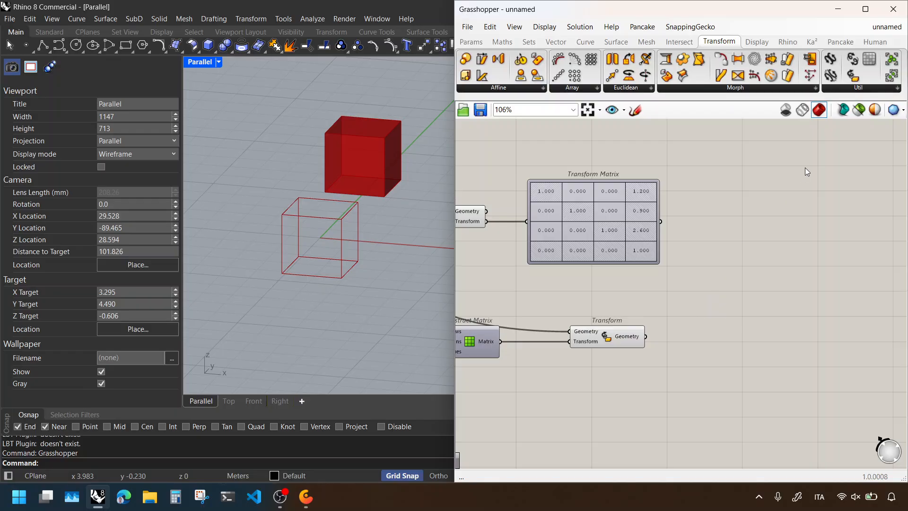
pyautogui.click(858, 89)
pyautogui.moveTo(681, 306); pyautogui.dragTo(625, 371)
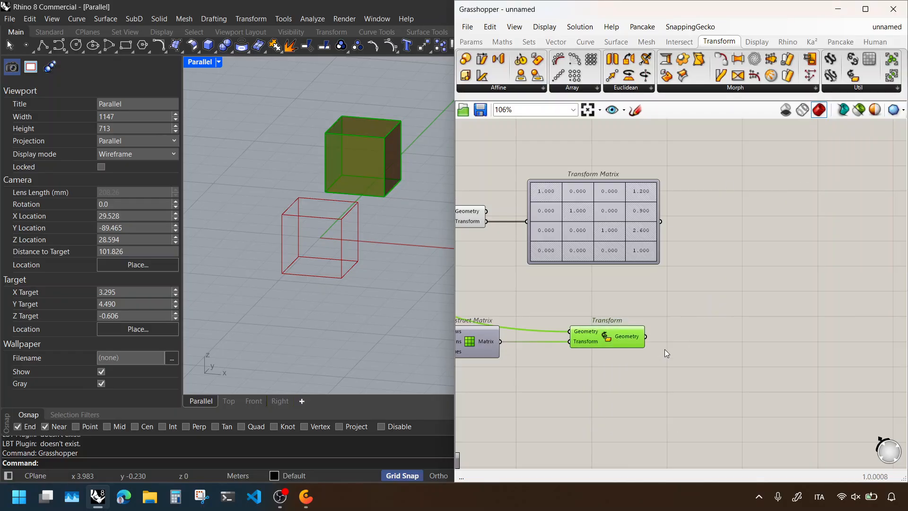
pyautogui.click(666, 350)
pyautogui.scroll(-1, 695, 289)
pyautogui.moveTo(627, 220); pyautogui.dragTo(730, 320, button='right')
pyautogui.moveTo(639, 242); pyautogui.dragTo(684, 292, button='right')
pyautogui.moveTo(645, 196); pyautogui.dragTo(744, 371, button='right')
pyautogui.moveTo(793, 341); pyautogui.dragTo(648, 156, button='right')
pyautogui.moveTo(778, 255); pyautogui.dragTo(708, 132, button='right')
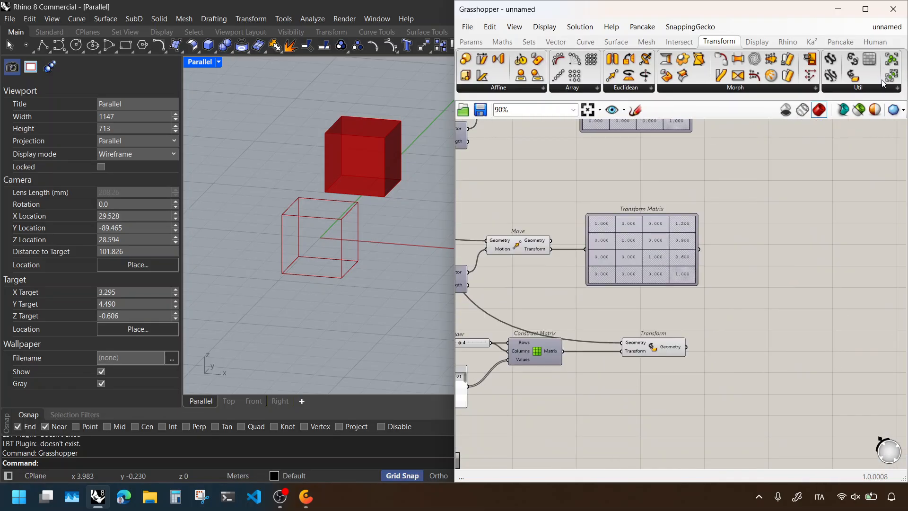
# Step: Add an Inverse Transform component beyond the matrix-driven Transform component
pyautogui.click(861, 88)
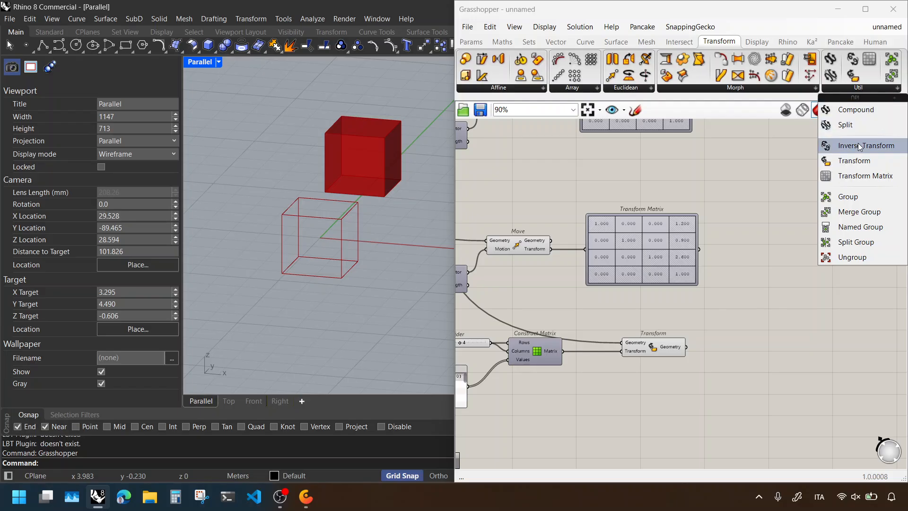
pyautogui.moveTo(858, 143); pyautogui.dragTo(789, 323)
pyautogui.click(805, 275)
pyautogui.click(785, 355)
pyautogui.click(801, 272)
# Step: Wire Move's Transform output to the Inverse Transform input and shift the component closer to the Transform Matrix display
pyautogui.scroll(3, 639, 220)
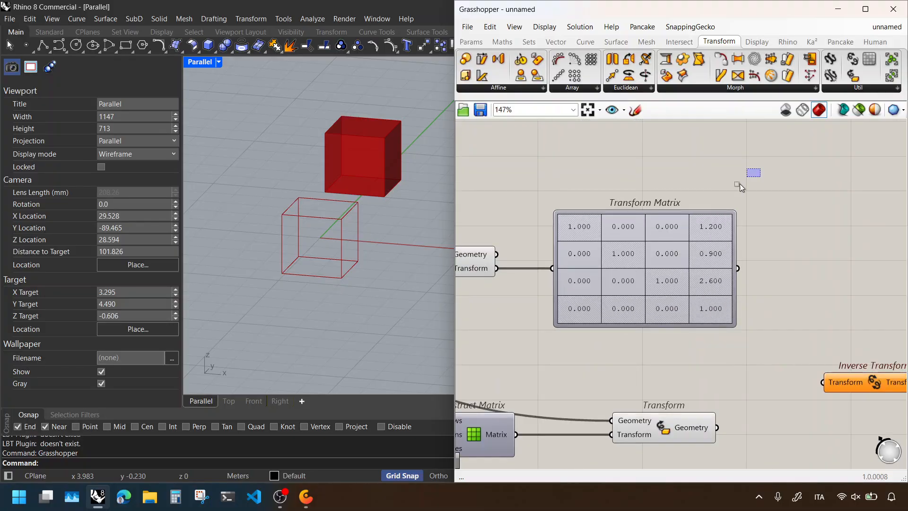
pyautogui.click(610, 236)
pyautogui.scroll(-2, 611, 229)
pyautogui.click(670, 169)
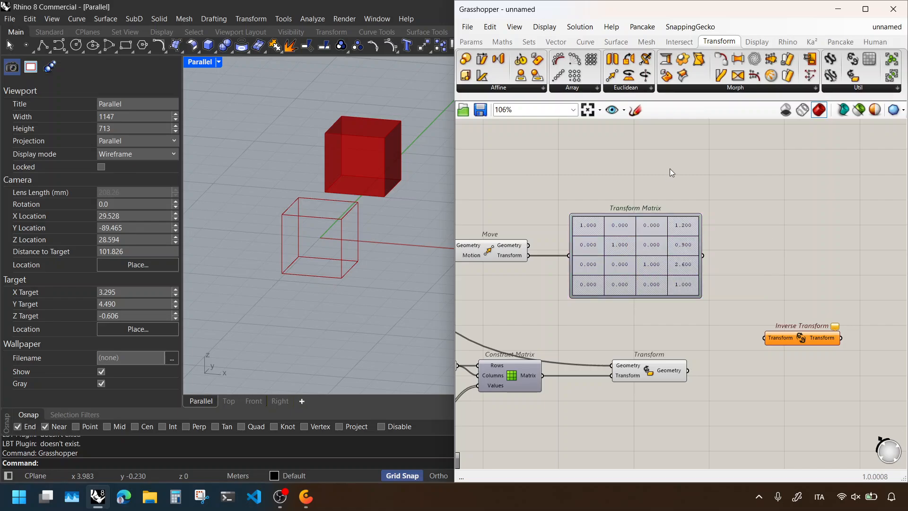
pyautogui.moveTo(612, 251); pyautogui.dragTo(636, 225, button='right')
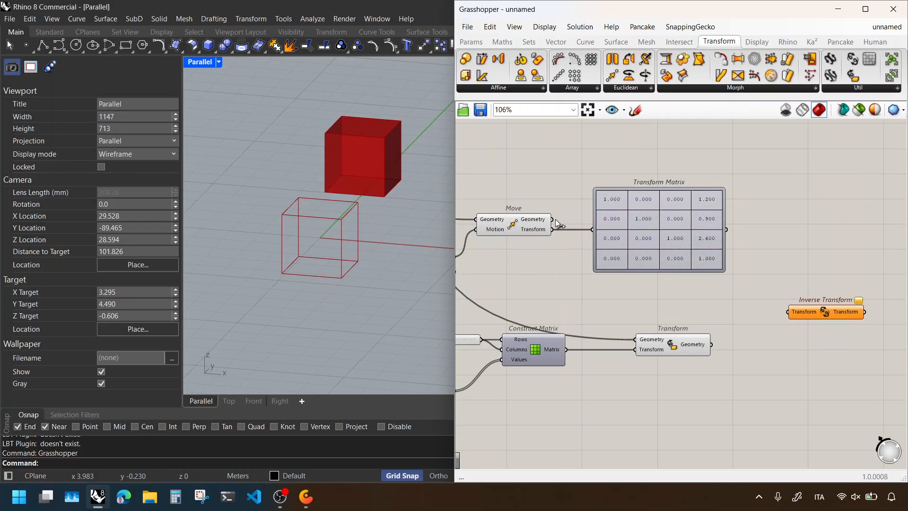
pyautogui.moveTo(552, 219); pyautogui.dragTo(748, 264)
pyautogui.moveTo(553, 232); pyautogui.dragTo(793, 312)
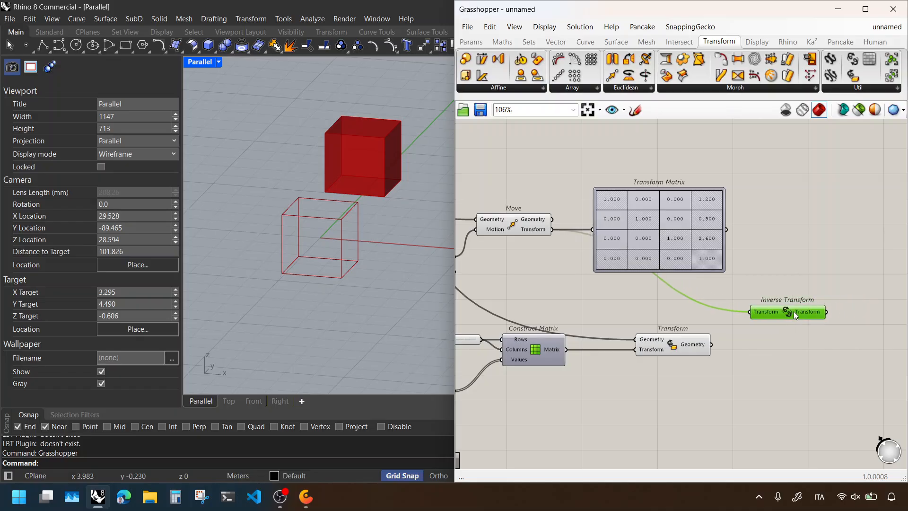
pyautogui.click(779, 328)
# Step: Duplicate the matrix-driven Transform component and place the copy beyond Inverse Transform
pyautogui.moveTo(776, 329); pyautogui.dragTo(667, 315, button='right')
pyautogui.keyDown('alt'); pyautogui.moveTo(567, 334); pyautogui.dragTo(819, 336); pyautogui.keyUp('alt')
pyautogui.click(688, 351)
pyautogui.moveTo(686, 350); pyautogui.dragTo(732, 343, button='right')
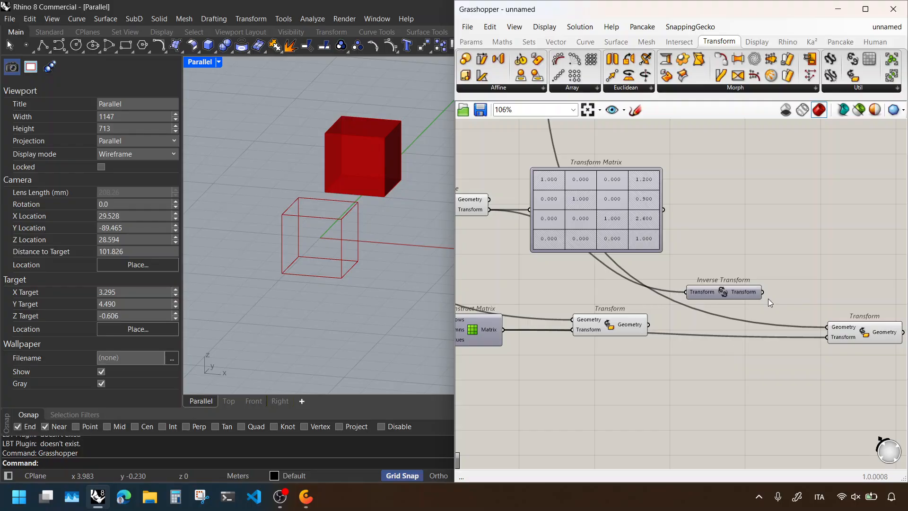
# Step: Wire Inverse Transform's output and Move's Geometry output into the copied Transform component, and place it closer to Inverse Transform
pyautogui.moveTo(766, 313); pyautogui.dragTo(827, 336)
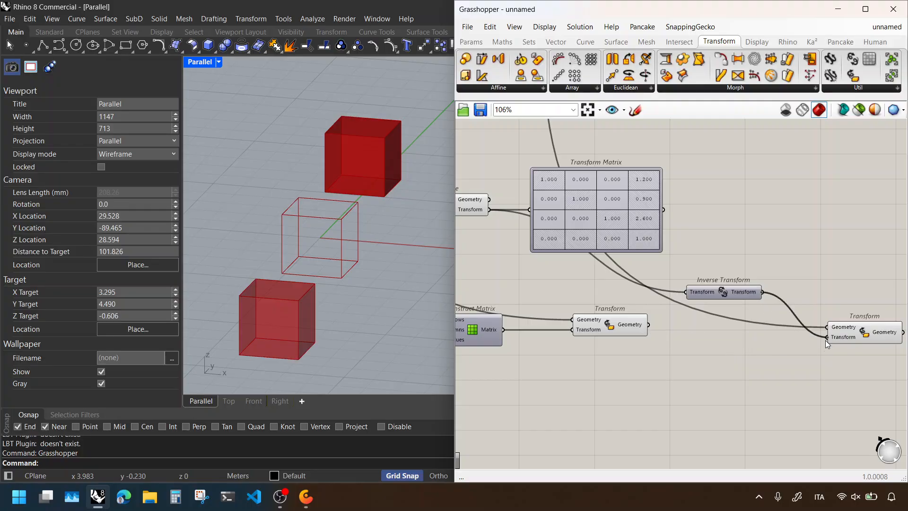
pyautogui.moveTo(489, 199); pyautogui.dragTo(802, 316)
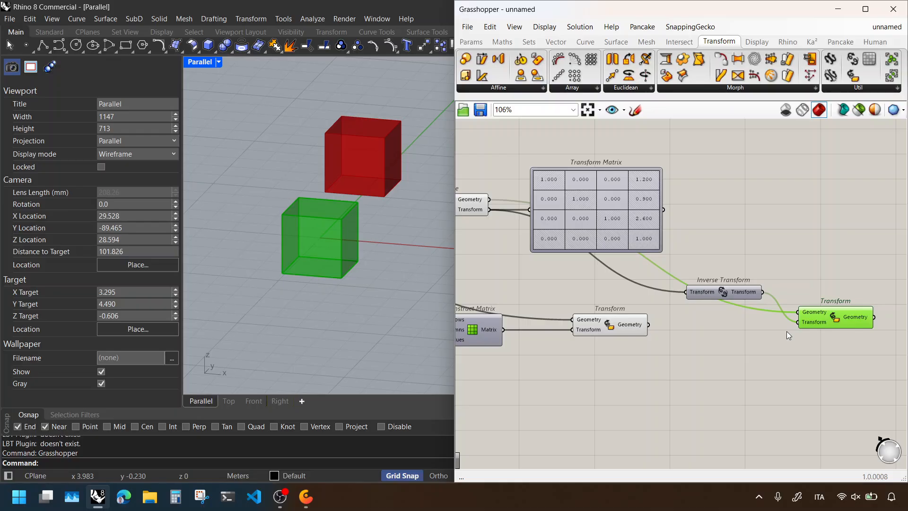
pyautogui.click(787, 331)
# Step: Examine the inverse transform chain from the Move component and its sliders through to the final Transform component
pyautogui.scroll(-3, 771, 358)
pyautogui.scroll(1, 765, 331)
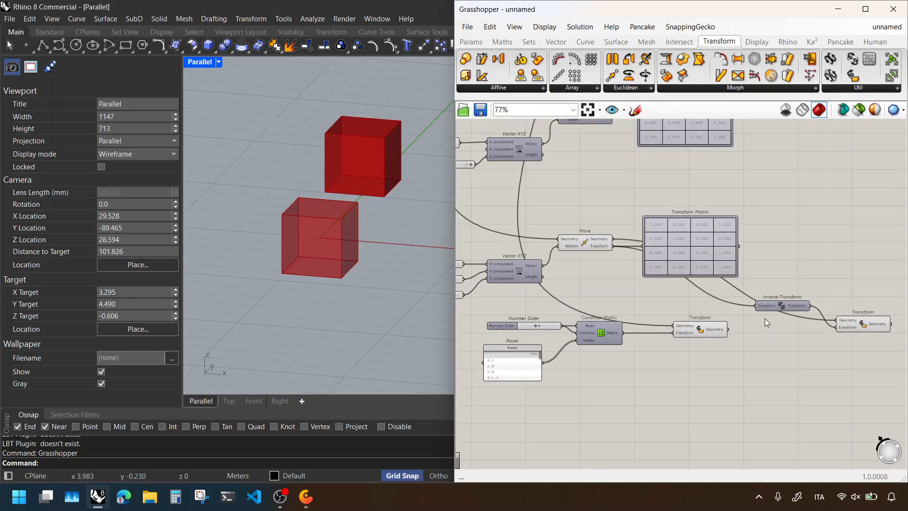
pyautogui.scroll(1, 755, 243)
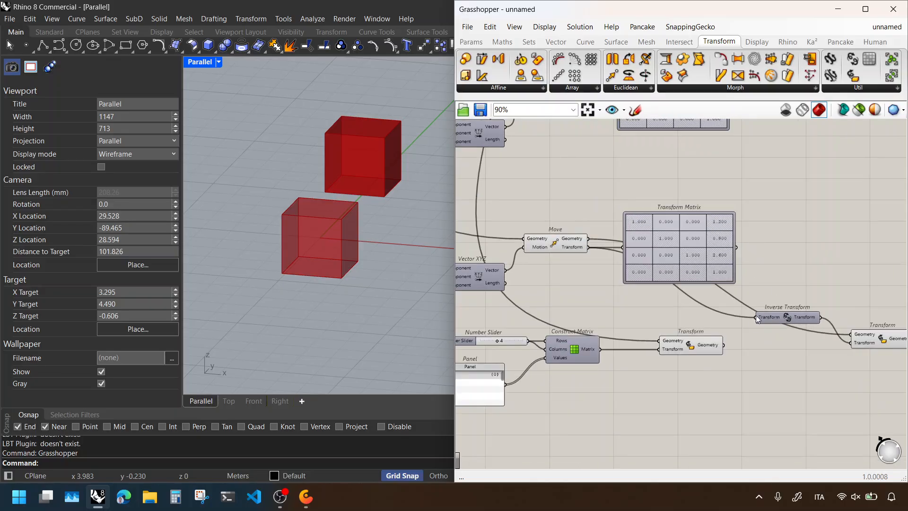
pyautogui.moveTo(740, 344); pyautogui.dragTo(687, 322, button='right')
pyautogui.scroll(-1, 653, 245)
pyautogui.scroll(1, 710, 283)
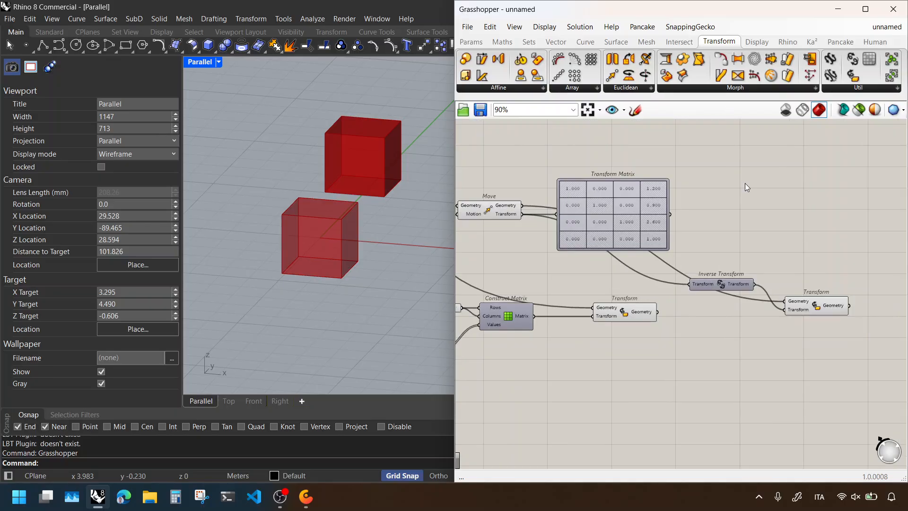
pyautogui.scroll(-1, 745, 183)
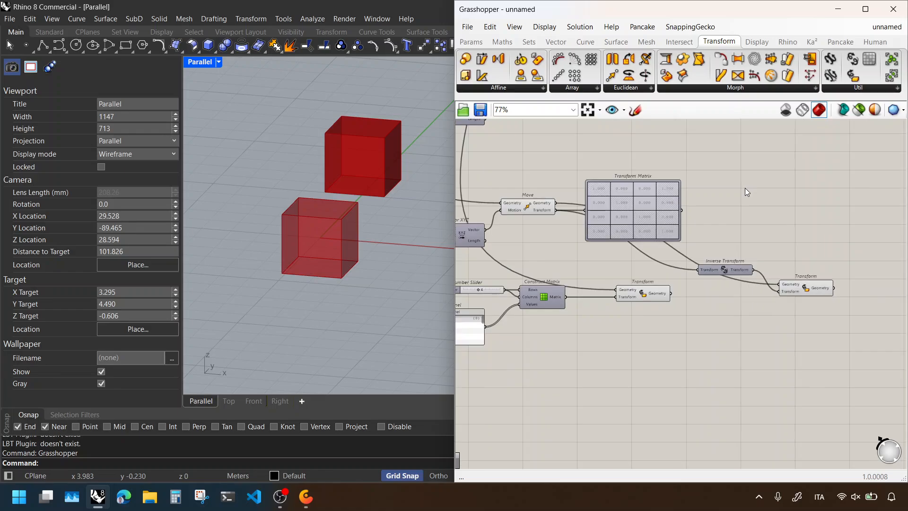
pyautogui.moveTo(688, 244); pyautogui.dragTo(801, 268, button='right')
pyautogui.scroll(1, 698, 253)
pyautogui.moveTo(647, 284); pyautogui.dragTo(664, 313, button='right')
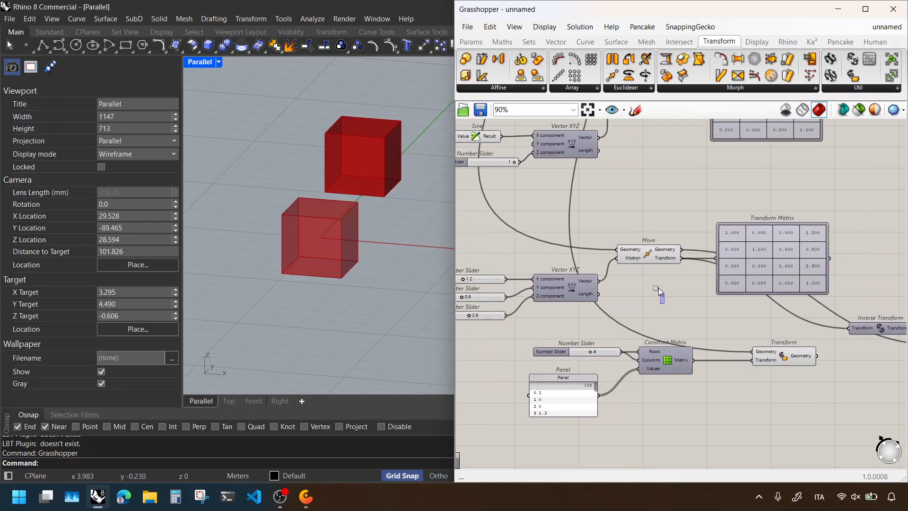
# Step: Add a Rotate component in the empty canvas area beyond the scale matrix displays
pyautogui.moveTo(659, 288); pyautogui.dragTo(649, 216)
pyautogui.click(652, 191)
pyautogui.moveTo(662, 176); pyautogui.dragTo(685, 331, button='right')
pyautogui.moveTo(702, 312); pyautogui.dragTo(658, 216)
pyautogui.moveTo(685, 191); pyautogui.dragTo(689, 283, button='right')
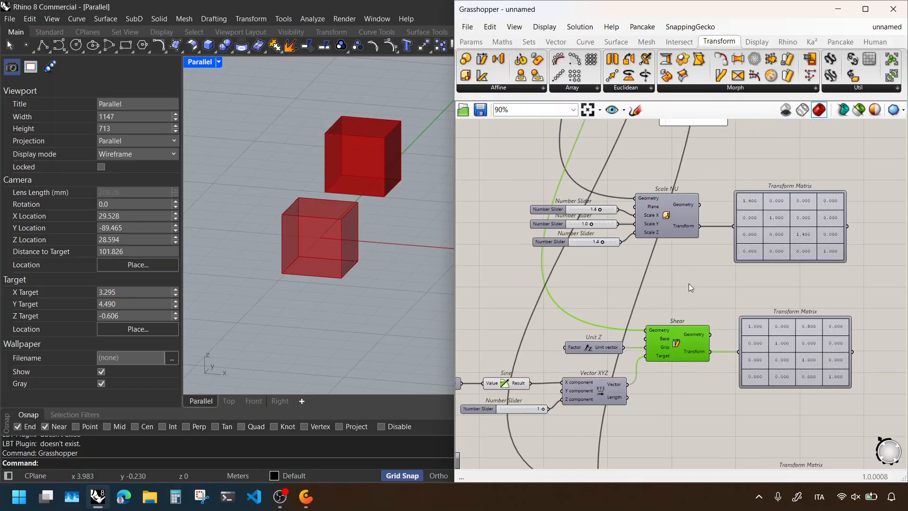
pyautogui.moveTo(689, 284); pyautogui.dragTo(658, 178)
pyautogui.moveTo(659, 178); pyautogui.dragTo(677, 316, button='right')
pyautogui.click(649, 204)
pyautogui.scroll(-2, 649, 201)
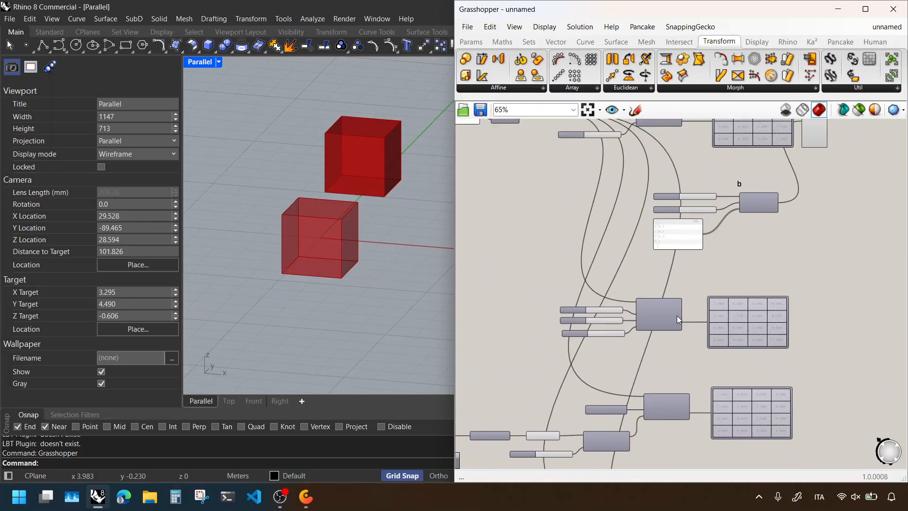
pyautogui.scroll(2, 691, 233)
pyautogui.moveTo(686, 134); pyautogui.dragTo(659, 258, button='right')
pyautogui.moveTo(854, 249); pyautogui.dragTo(461, 203, button='right')
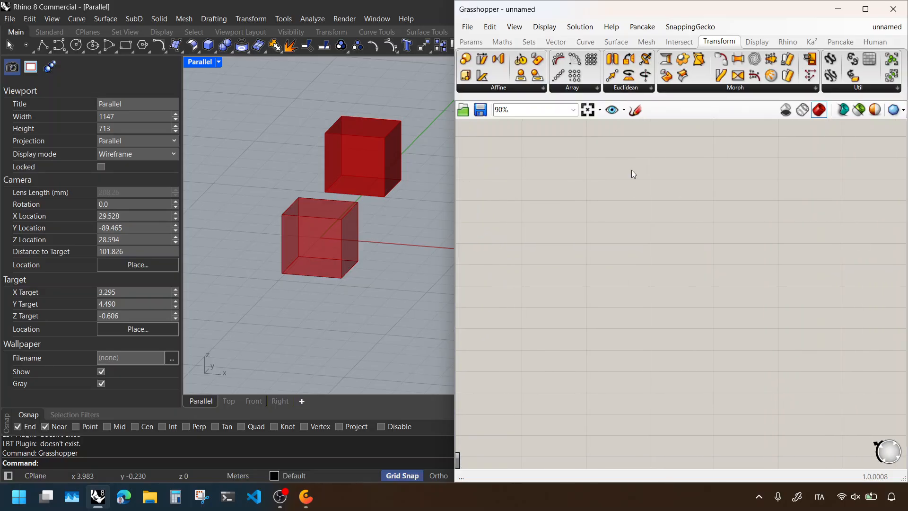
pyautogui.click(636, 88)
pyautogui.click(641, 151)
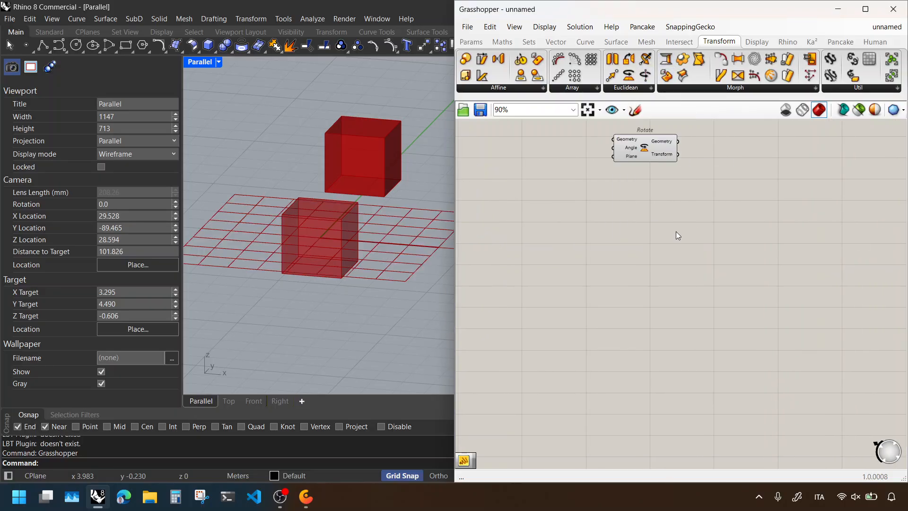
pyautogui.scroll(-5, 714, 210)
pyautogui.moveTo(648, 154); pyautogui.dragTo(678, 222)
pyautogui.scroll(5, 672, 226)
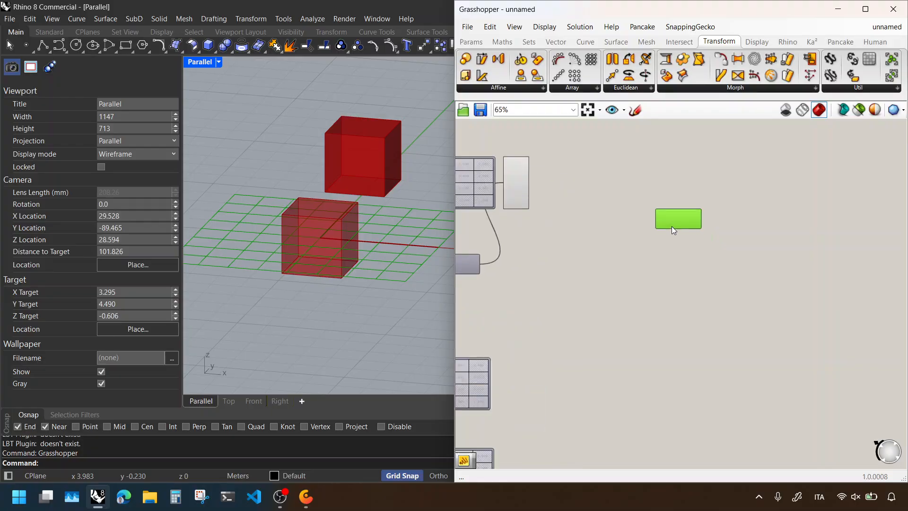
# Step: Wire the source box geometry into the Rotate component's Geometry input
pyautogui.scroll(-5, 665, 224)
pyautogui.scroll(3, 504, 198)
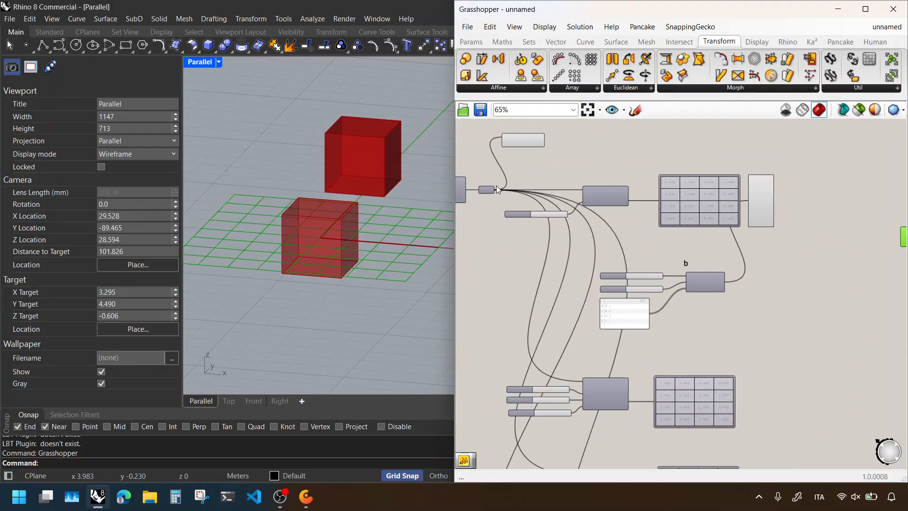
pyautogui.moveTo(502, 198); pyautogui.dragTo(811, 239)
pyautogui.scroll(-2, 814, 227)
pyautogui.scroll(4, 834, 220)
pyautogui.click(795, 256)
pyautogui.moveTo(787, 260); pyautogui.dragTo(704, 260, button='right')
pyautogui.scroll(2, 731, 247)
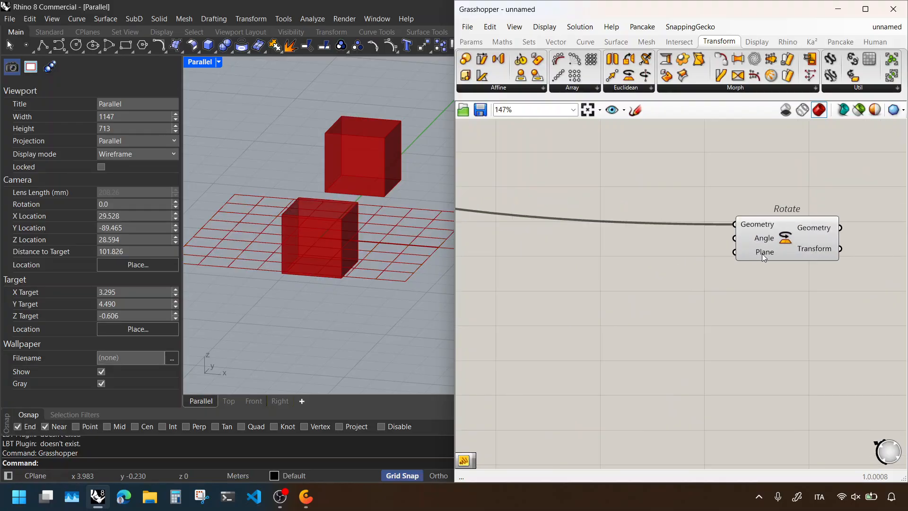
# Step: Add a Radians component and a number slider set to 30 near the Rotate component
pyautogui.doubleClick(684, 276)
pyautogui.write('ra')
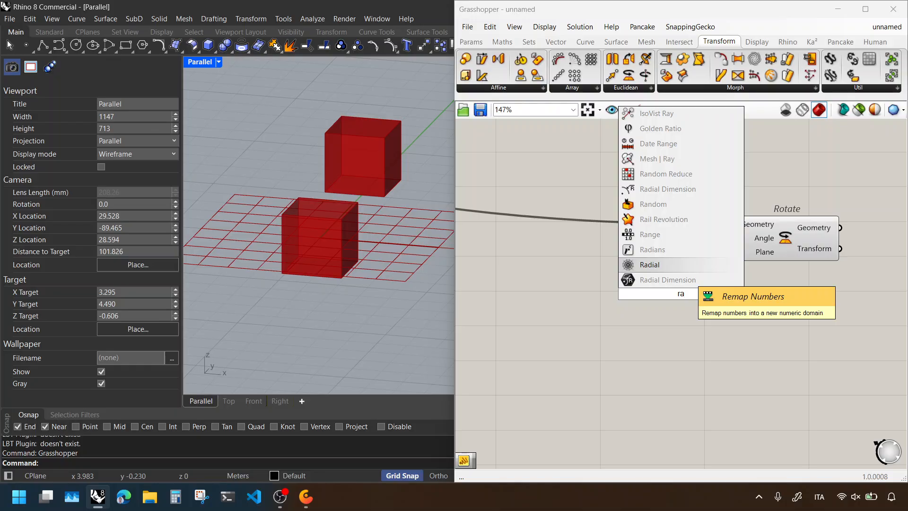
pyautogui.press('Up')
pyautogui.press('Return')
pyautogui.doubleClick(685, 273)
pyautogui.write('30')
pyautogui.press('Return')
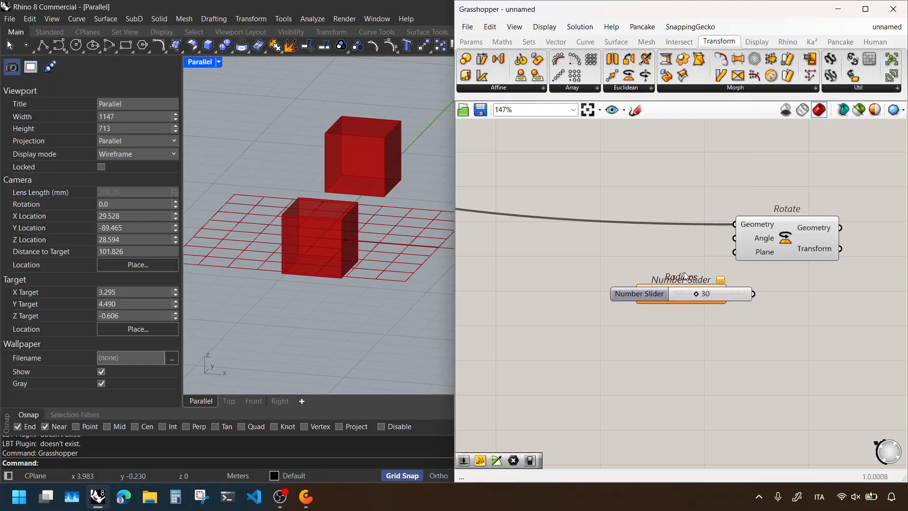
# Step: Connect the number slider to the Radians component and its output to Rotate's Angle input
pyautogui.moveTo(743, 293); pyautogui.dragTo(736, 238)
pyautogui.moveTo(686, 292); pyautogui.dragTo(696, 298)
pyautogui.click(622, 333)
# Step: Turn off the preview of the Move component and the Transform components that follow it
pyautogui.moveTo(589, 242); pyautogui.dragTo(782, 196, button='right')
pyautogui.scroll(-8, 782, 196)
pyautogui.moveTo(804, 298); pyautogui.dragTo(728, 302, button='right')
pyautogui.scroll(4, 594, 217)
pyautogui.click(595, 216)
pyautogui.middleClick(601, 173)
pyautogui.click(625, 193)
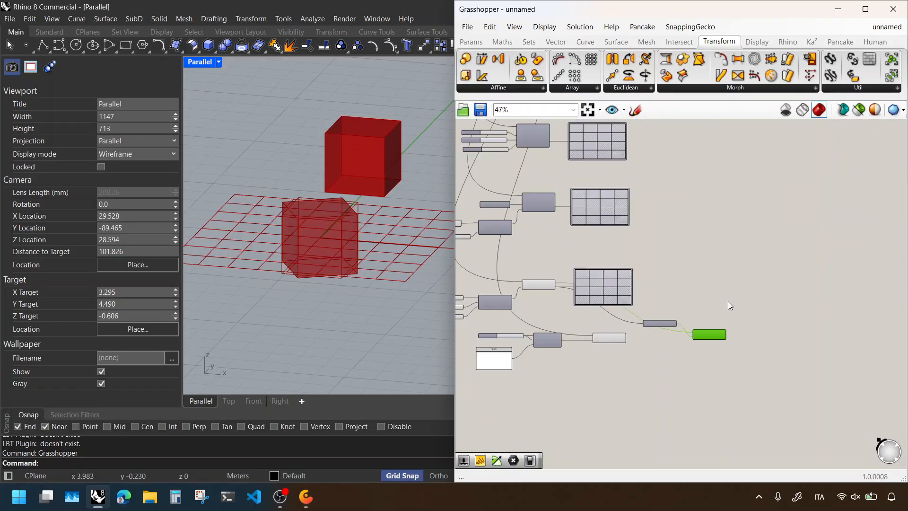
pyautogui.moveTo(622, 327); pyautogui.dragTo(769, 320, button='right')
pyautogui.moveTo(823, 428); pyautogui.dragTo(600, 259)
pyautogui.rightClick(594, 252)
pyautogui.click(597, 265)
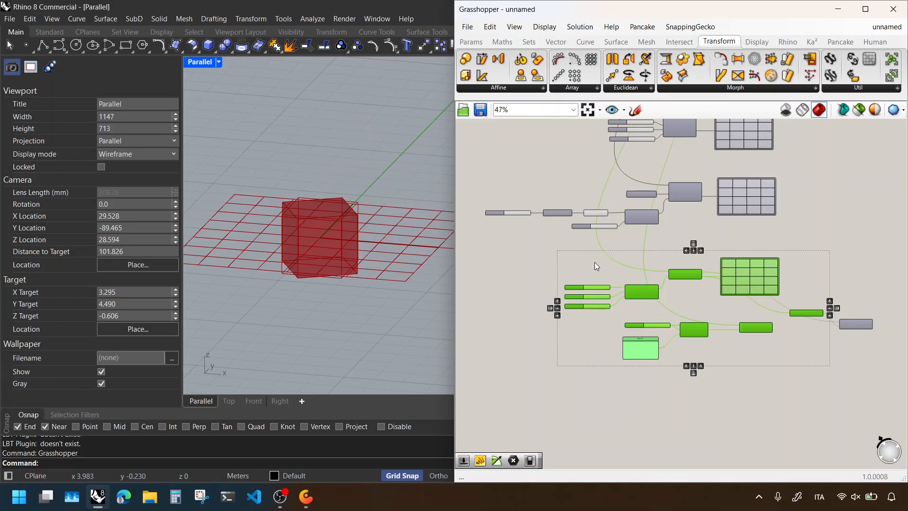
pyautogui.click(595, 262)
# Step: Set the rotation angle slider to 35 degrees
pyautogui.moveTo(781, 169); pyautogui.dragTo(720, 333, button='right')
pyautogui.moveTo(818, 151); pyautogui.dragTo(765, 263, button='right')
pyautogui.scroll(5, 757, 312)
pyautogui.moveTo(690, 327); pyautogui.dragTo(617, 320, button='right')
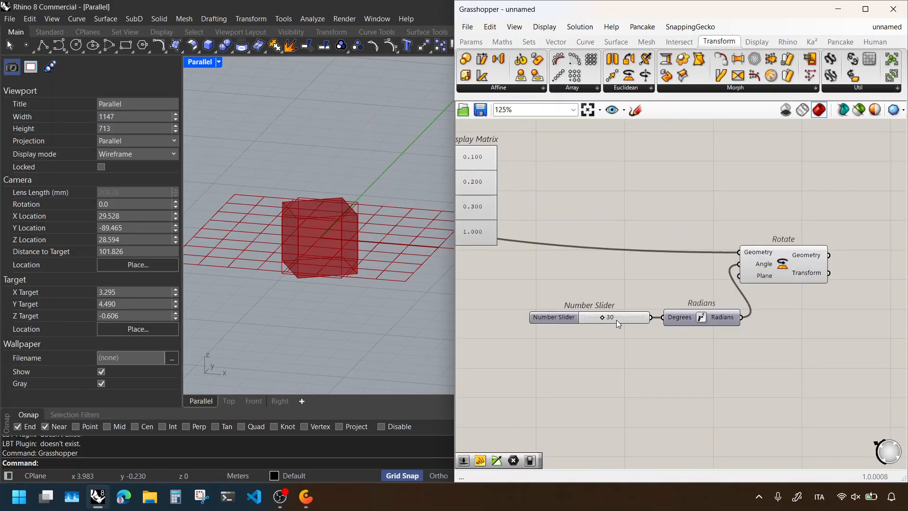
pyautogui.moveTo(603, 316); pyautogui.dragTo(605, 317)
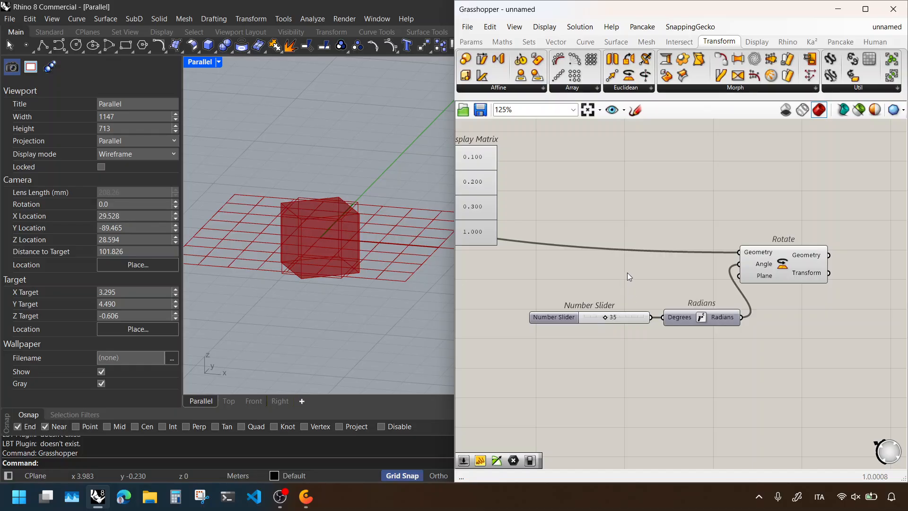
pyautogui.moveTo(627, 273); pyautogui.dragTo(657, 281, button='right')
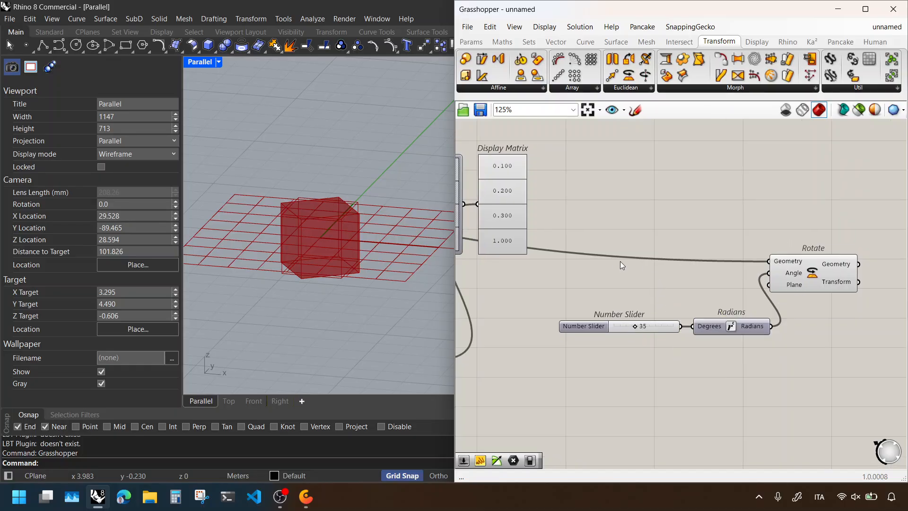
pyautogui.moveTo(504, 206); pyautogui.dragTo(657, 201)
pyautogui.moveTo(736, 181); pyautogui.dragTo(622, 236)
pyautogui.moveTo(622, 236); pyautogui.dragTo(704, 237, button='right')
pyautogui.press('Delete')
# Step: Duplicate the uniform scale's Transform Matrix display and place the copy beyond the Rotate component
pyautogui.click(504, 211)
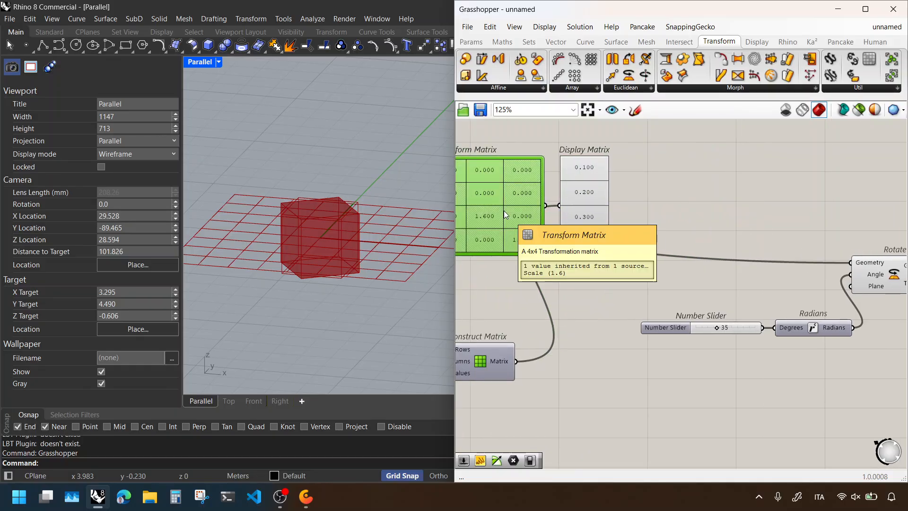
pyautogui.moveTo(492, 211); pyautogui.dragTo(891, 217)
pyautogui.moveTo(891, 217); pyautogui.dragTo(655, 197, button='right')
pyautogui.moveTo(656, 197); pyautogui.dragTo(841, 256)
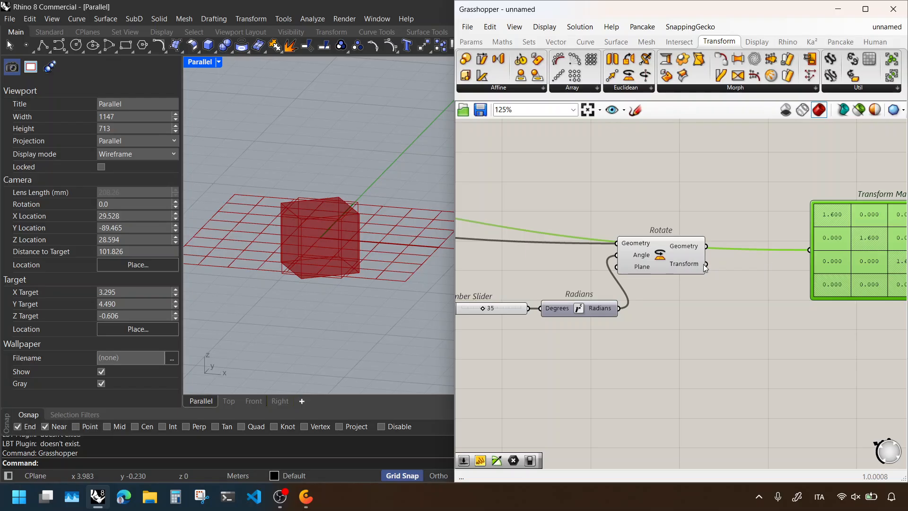
# Step: Wire Rotate's Transform output into the copied Transform Matrix display and align the display beside Rotate
pyautogui.moveTo(705, 265); pyautogui.dragTo(809, 255)
pyautogui.moveTo(845, 257); pyautogui.dragTo(799, 259)
pyautogui.click(742, 197)
pyautogui.moveTo(741, 198); pyautogui.dragTo(628, 191, button='right')
pyautogui.click(657, 236)
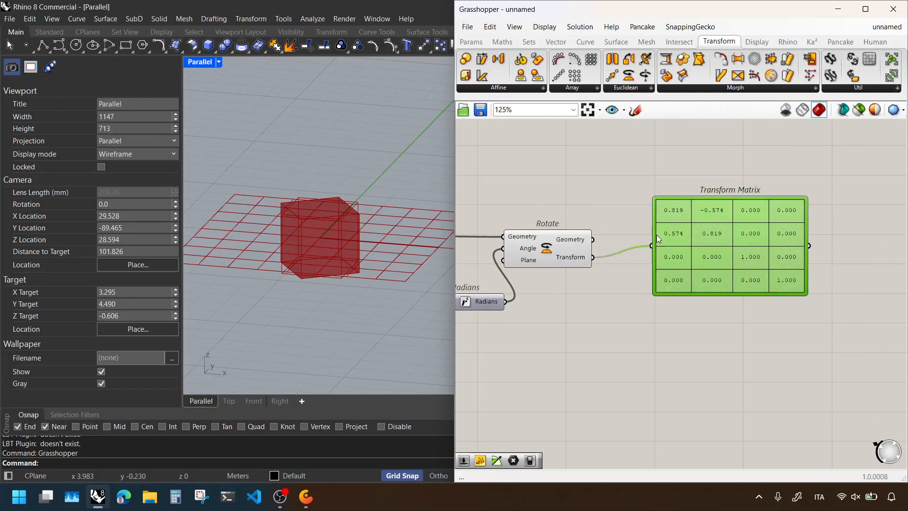
pyautogui.moveTo(657, 235); pyautogui.dragTo(647, 248)
pyautogui.click(593, 197)
pyautogui.moveTo(585, 217); pyautogui.dragTo(688, 219, button='right')
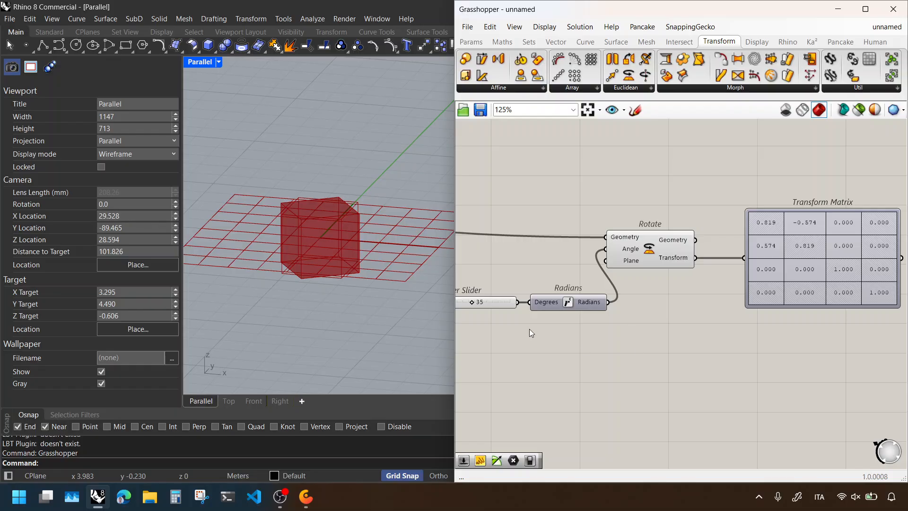
# Step: Shift the Radians component slightly closer to the Rotate component
pyautogui.click(564, 305)
pyautogui.moveTo(575, 307); pyautogui.dragTo(583, 309)
pyautogui.click(589, 326)
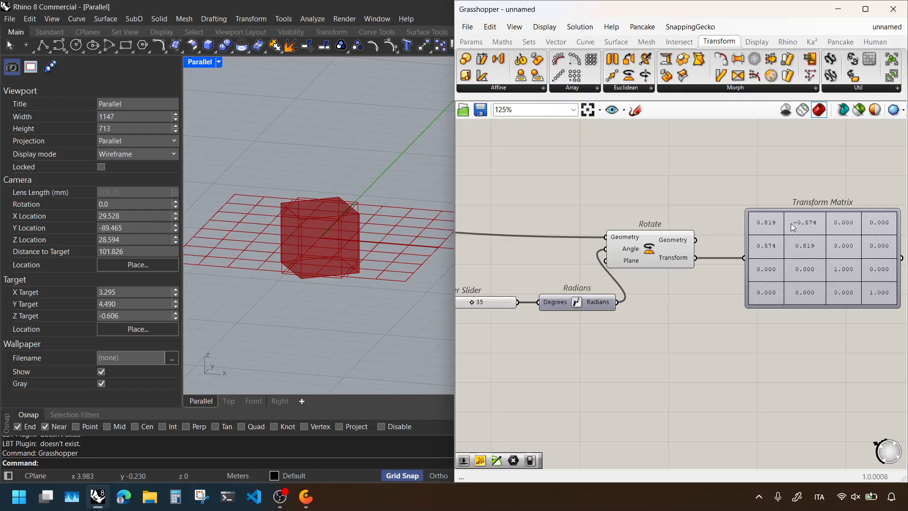
pyautogui.moveTo(661, 321); pyautogui.dragTo(673, 306, button='right')
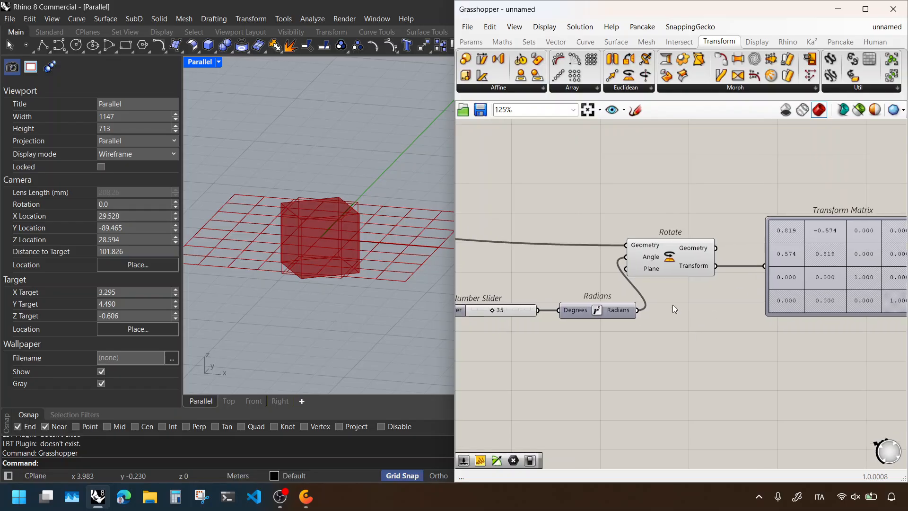
pyautogui.moveTo(847, 364); pyautogui.dragTo(774, 348, button='right')
pyautogui.moveTo(810, 366); pyautogui.dragTo(741, 193)
pyautogui.click(661, 158)
pyautogui.moveTo(678, 145); pyautogui.dragTo(888, 358)
pyautogui.click(833, 346)
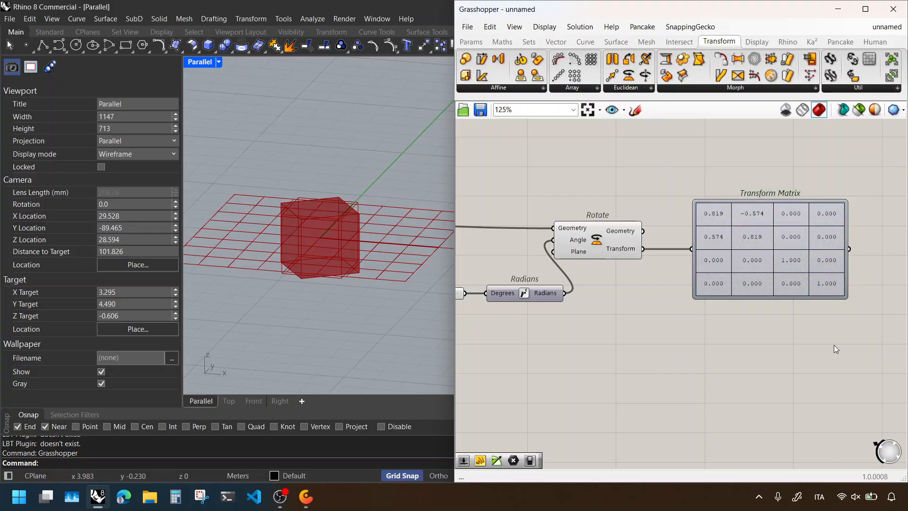
pyautogui.moveTo(831, 348); pyautogui.dragTo(732, 189)
pyautogui.click(748, 160)
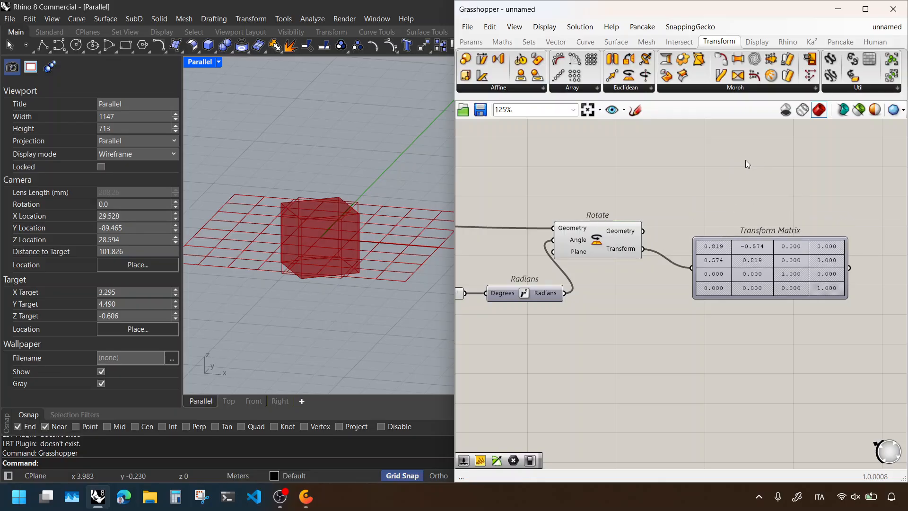
pyautogui.hotkey('ctrl', 'z')
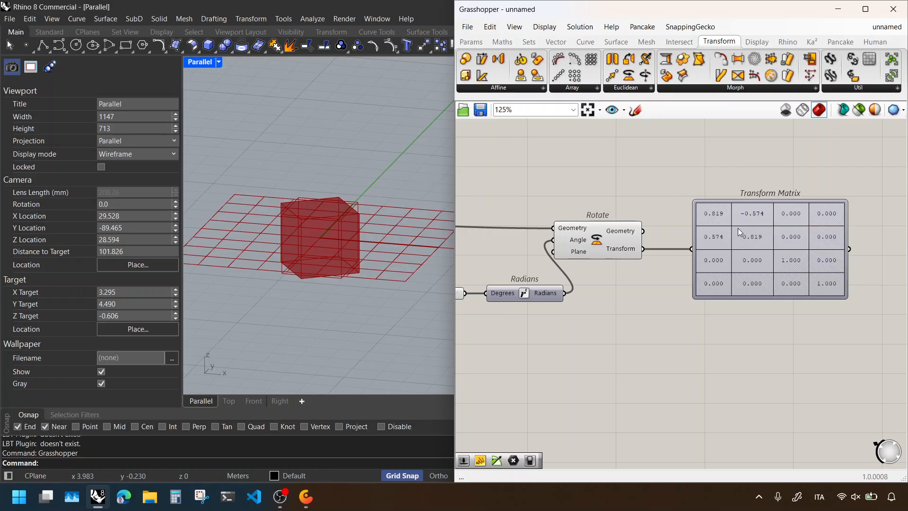
# Step: Compare the rotation matrix's sine and cosine entries with the hand-drawn rotation matrix in Concepts
pyautogui.scroll(1, 731, 225)
pyautogui.scroll(3, 728, 222)
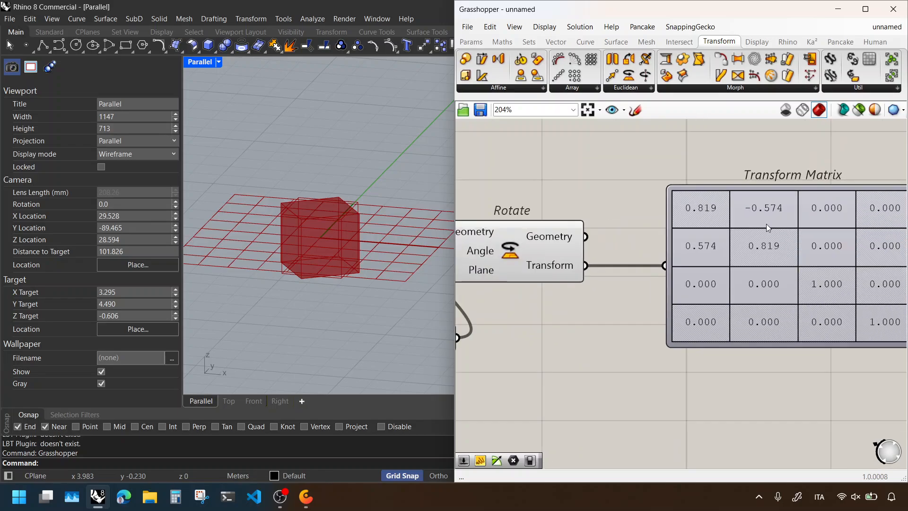
pyautogui.scroll(5, 790, 269)
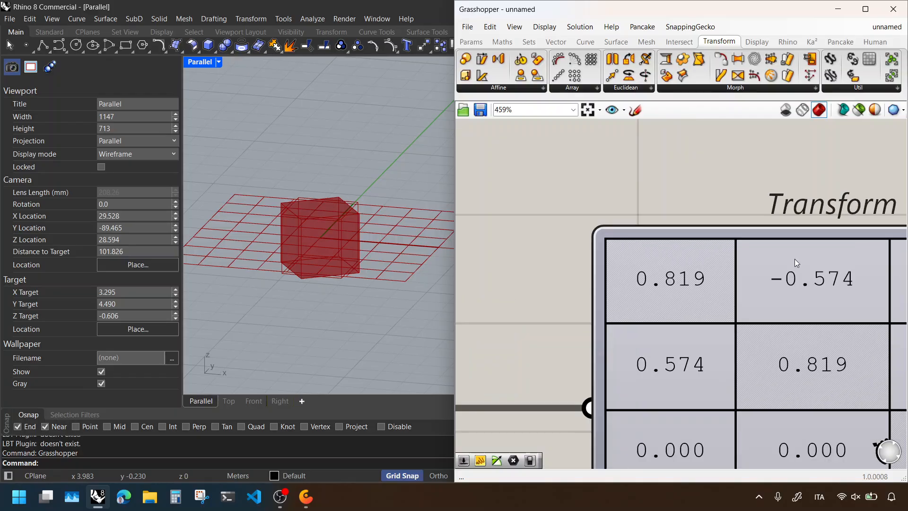
pyautogui.moveTo(779, 288); pyautogui.dragTo(793, 296, button='right')
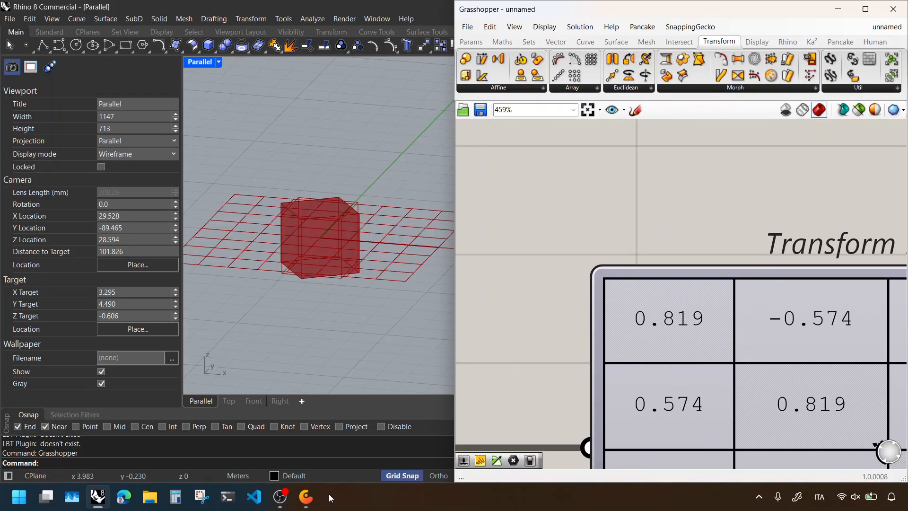
pyautogui.click(310, 505)
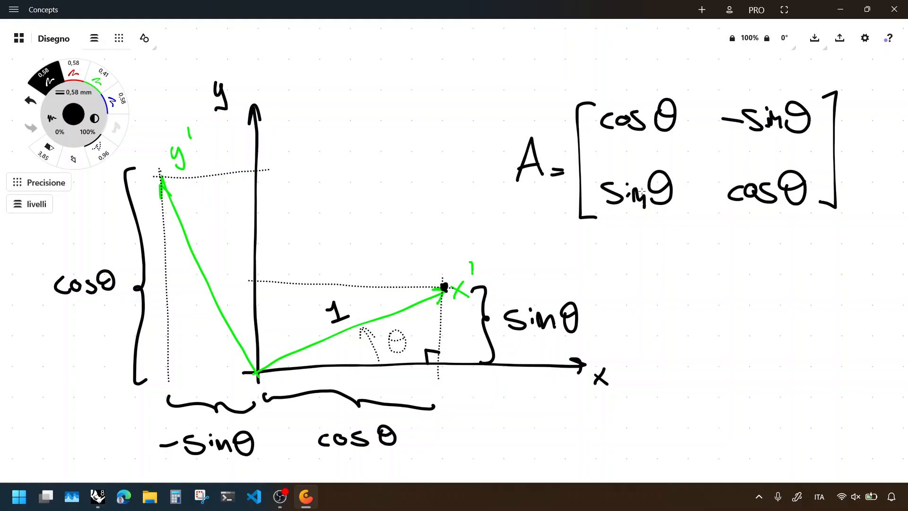
pyautogui.click(841, 10)
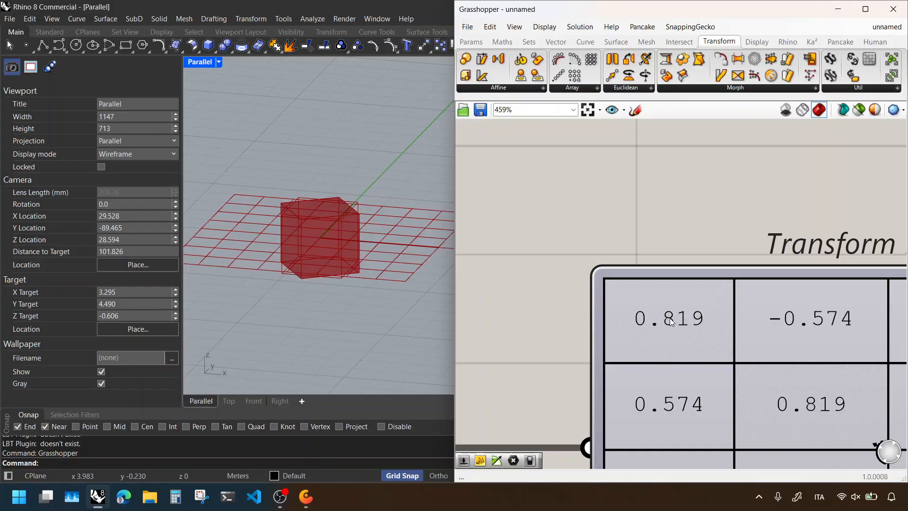
# Step: Set the number slider feeding the Radians component to 30 degrees for the rotation
pyautogui.scroll(-3, 669, 328)
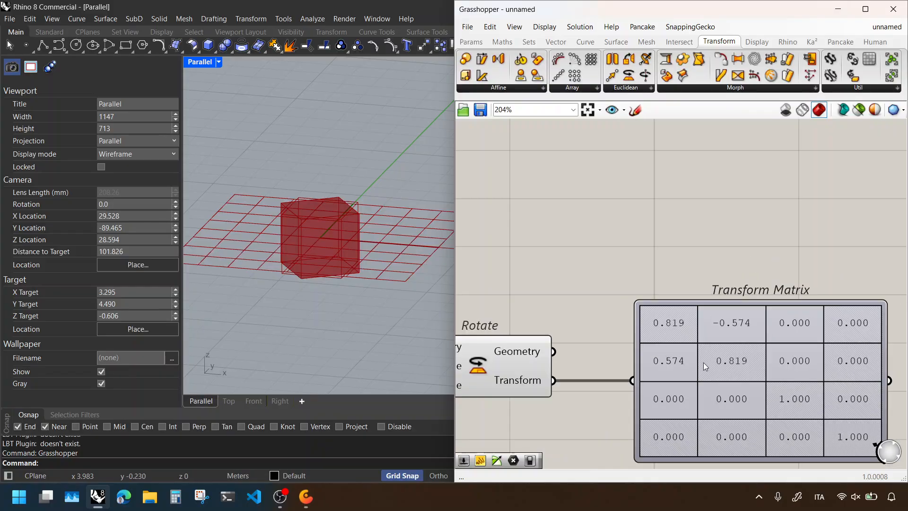
pyautogui.moveTo(680, 344); pyautogui.dragTo(852, 290, button='right')
pyautogui.moveTo(574, 373); pyautogui.dragTo(807, 306, button='right')
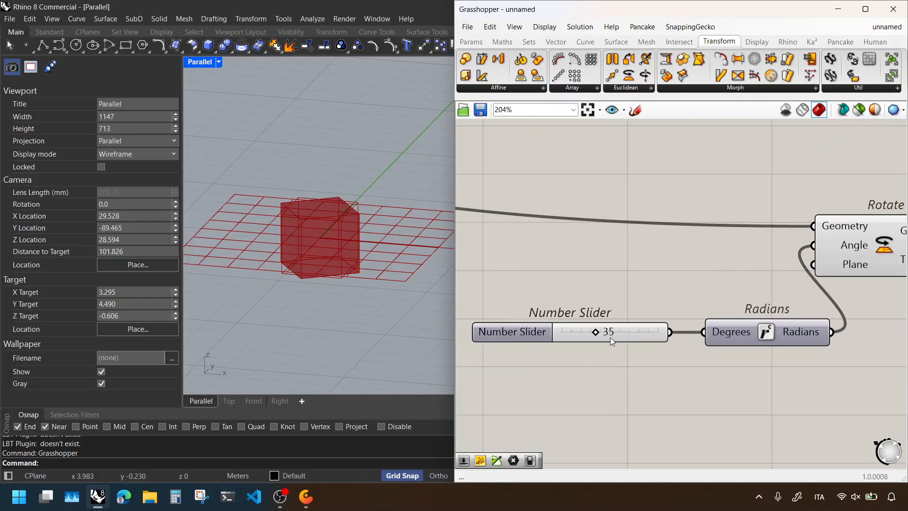
pyautogui.click(609, 337)
pyautogui.doubleClick(609, 337)
pyautogui.press('BackSpace')
pyautogui.write('0')
pyautogui.press('Return')
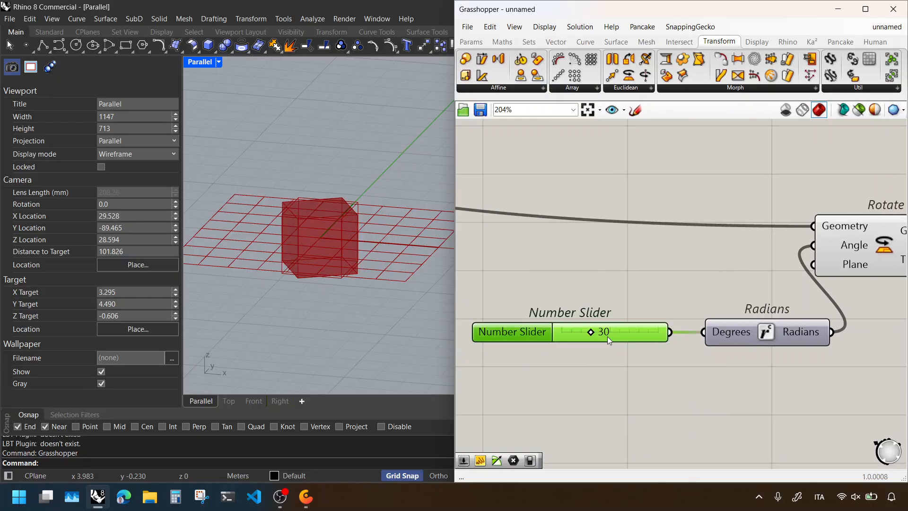
# Step: Compare the 30-degree rotation matrix with the hand-drawn sine and cosine matrix by docking Concepts beside Grasshopper
pyautogui.moveTo(880, 307); pyautogui.dragTo(438, 350, button='right')
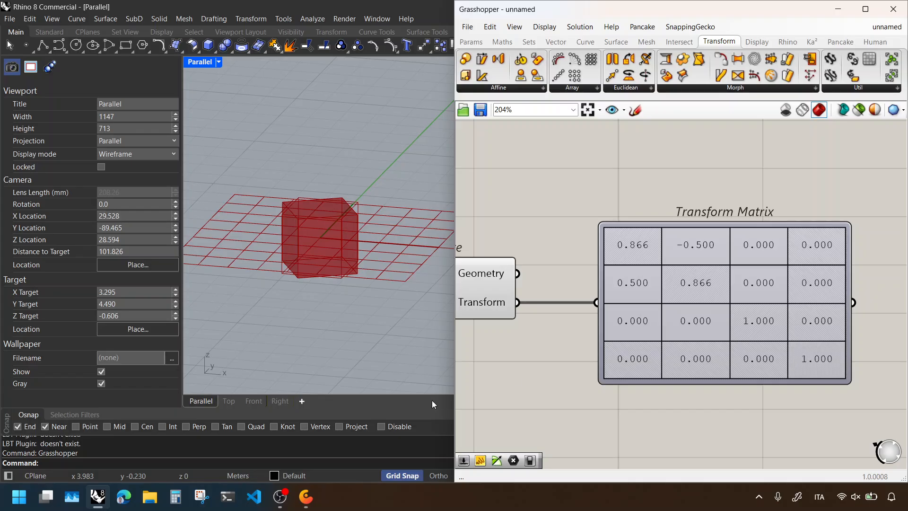
pyautogui.click(305, 497)
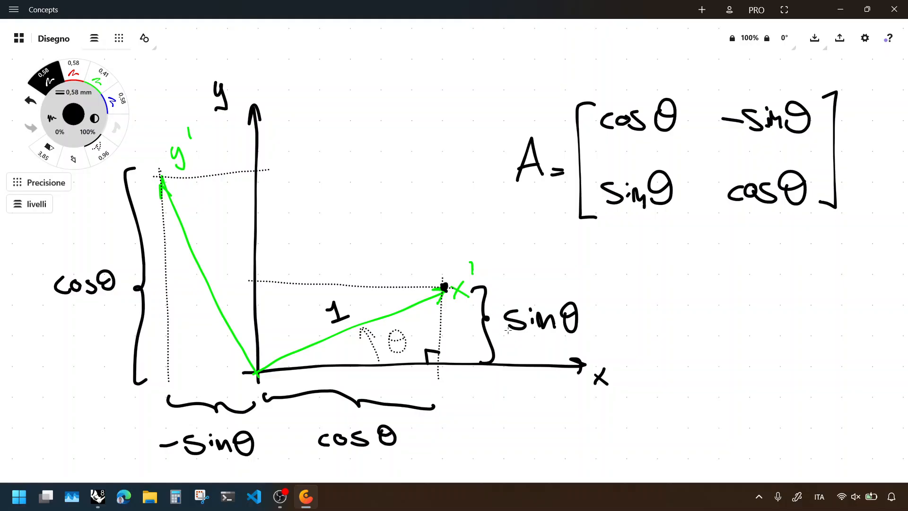
pyautogui.click(840, 9)
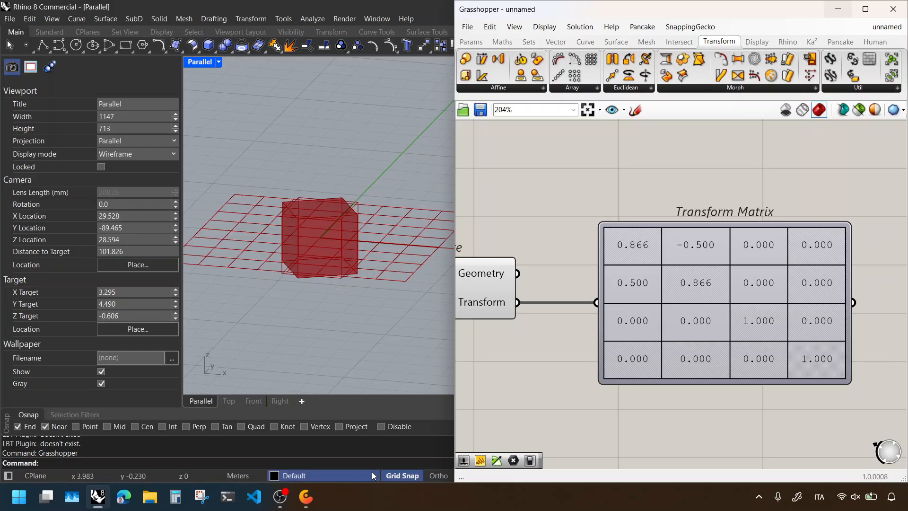
pyautogui.click(305, 504)
pyautogui.moveTo(629, 5); pyautogui.dragTo(2, 204)
pyautogui.click(317, 157)
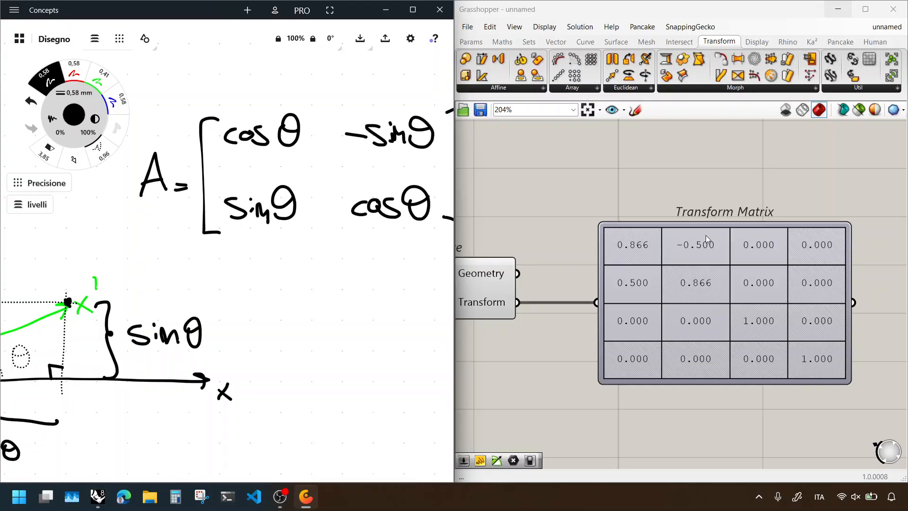
pyautogui.moveTo(336, 145); pyautogui.dragTo(280, 158, button='right')
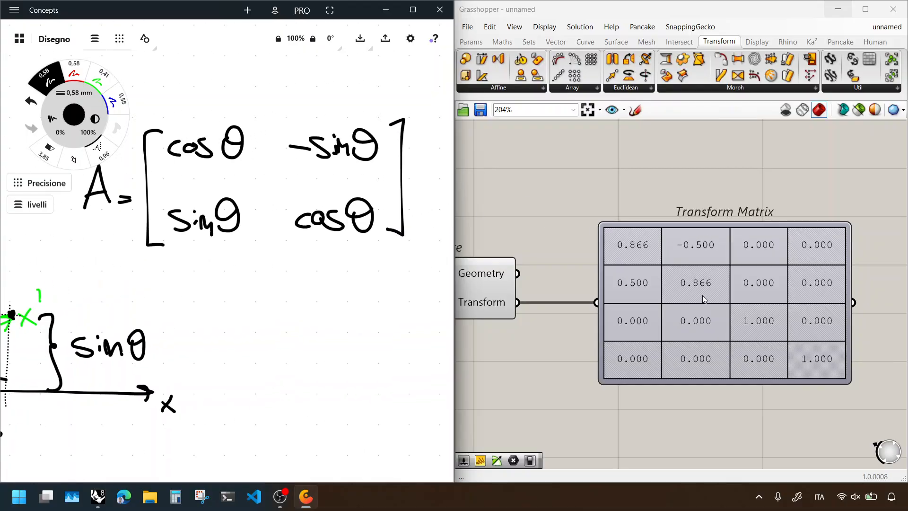
pyautogui.click(392, 11)
# Step: Examine the Rotate component's matrix and the rotated box in the Rhino viewport from a higher angle
pyautogui.scroll(-2, 653, 240)
pyautogui.moveTo(611, 352); pyautogui.dragTo(754, 272, button='right')
pyautogui.scroll(-1, 681, 264)
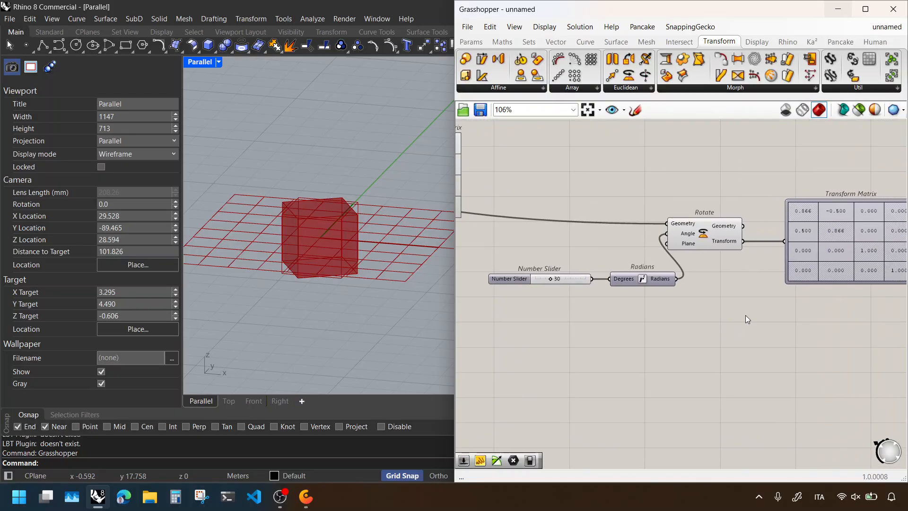
pyautogui.scroll(2, 740, 164)
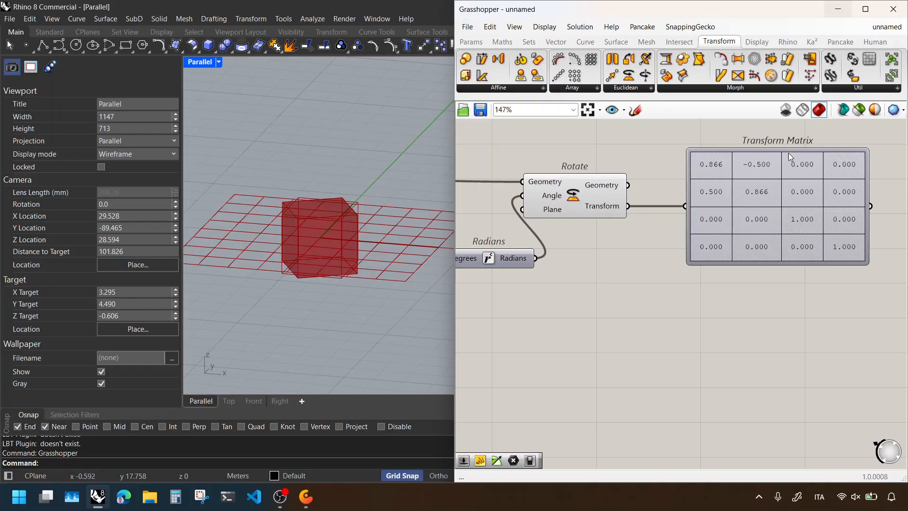
pyautogui.scroll(-2, 774, 180)
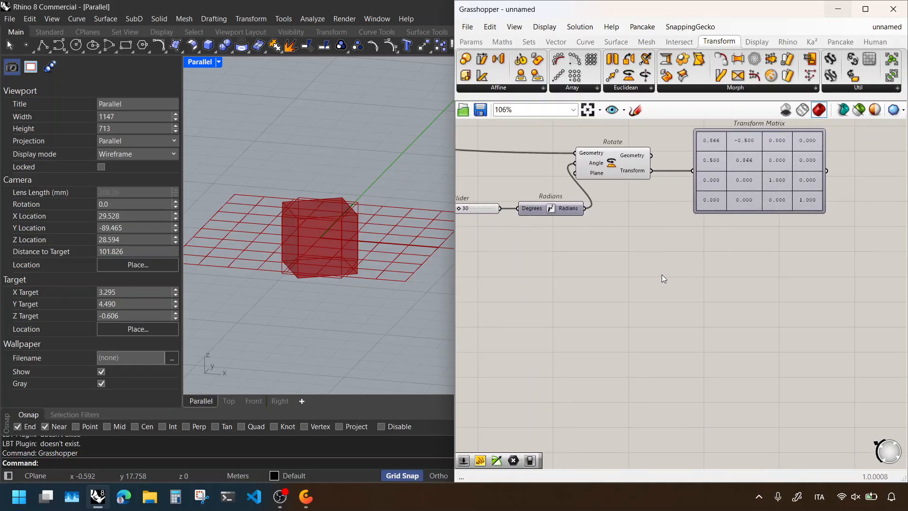
pyautogui.moveTo(662, 275); pyautogui.dragTo(724, 283, button='right')
pyautogui.moveTo(298, 241); pyautogui.dragTo(325, 266, button='right')
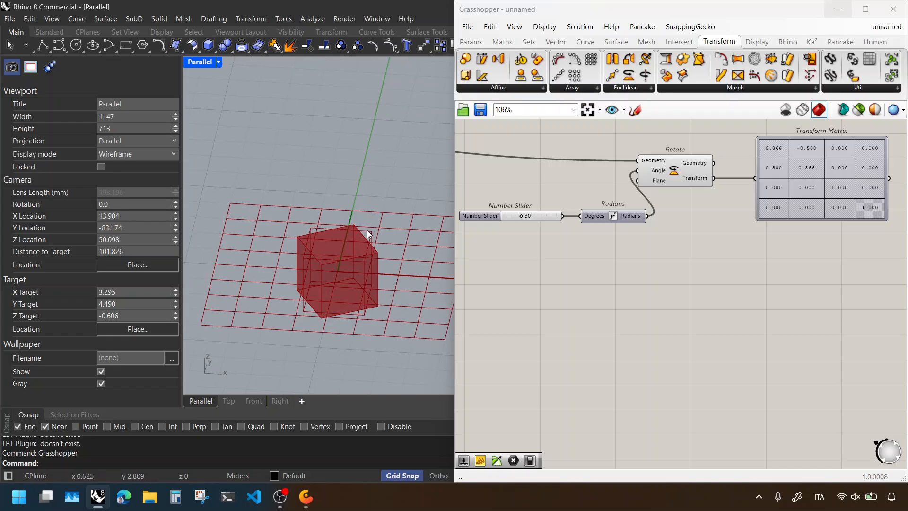
pyautogui.scroll(-4, 367, 230)
pyautogui.keyDown('shift'); pyautogui.moveTo(399, 246); pyautogui.dragTo(351, 230, button='right'); pyautogui.keyUp('shift')
pyautogui.scroll(-4, 697, 214)
pyautogui.scroll(4, 711, 180)
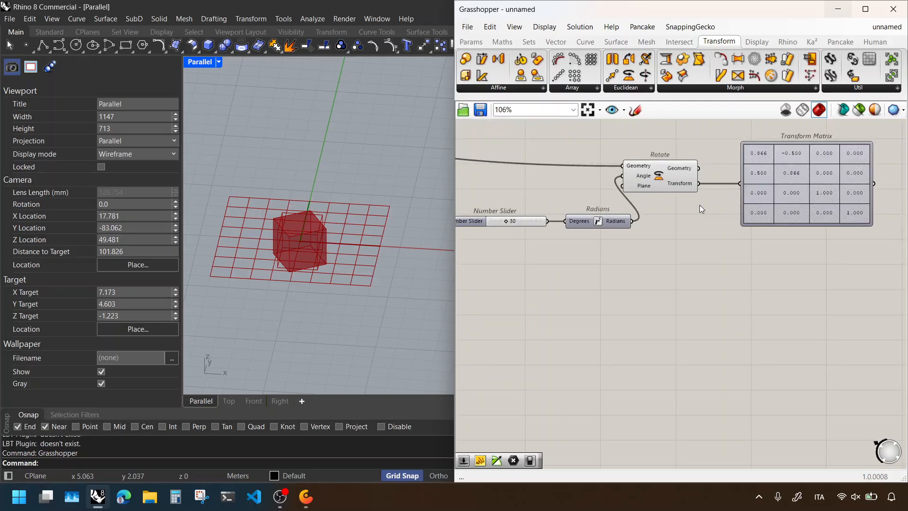
# Step: Add a Compound transform component below the rotation's Transform Matrix display
pyautogui.moveTo(701, 208); pyautogui.dragTo(656, 199, button='right')
pyautogui.click(858, 88)
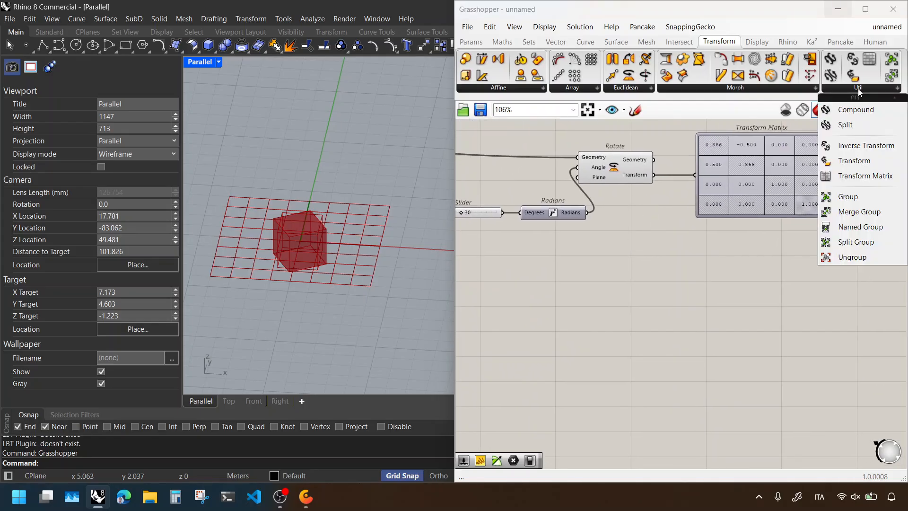
pyautogui.click(857, 109)
pyautogui.click(727, 300)
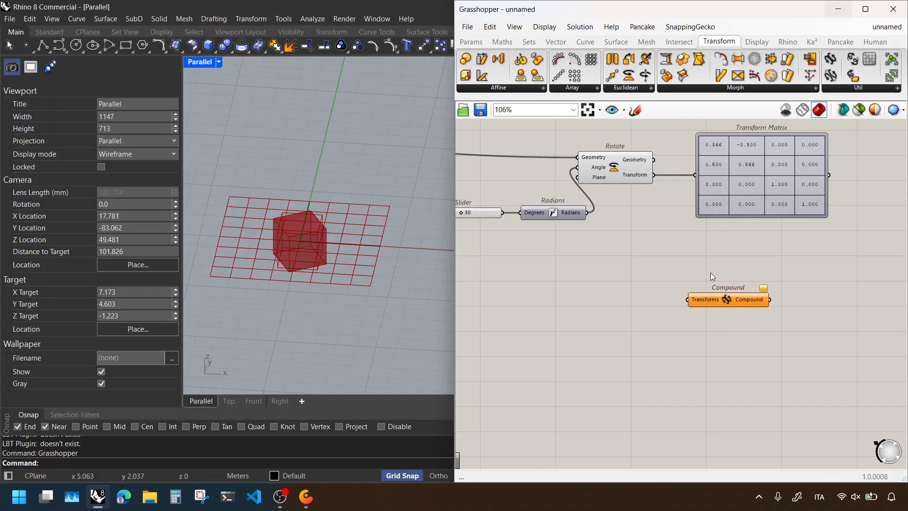
# Step: Wire the Transform outputs of Rotate and Move together into Compound's Transforms input
pyautogui.scroll(1, 710, 273)
pyautogui.moveTo(643, 157); pyautogui.dragTo(690, 307)
pyautogui.scroll(-7, 690, 308)
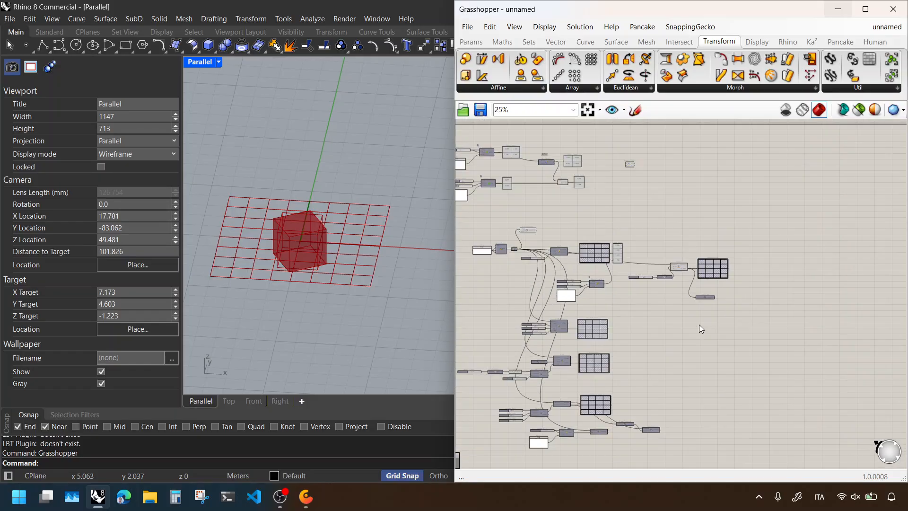
pyautogui.scroll(6, 620, 274)
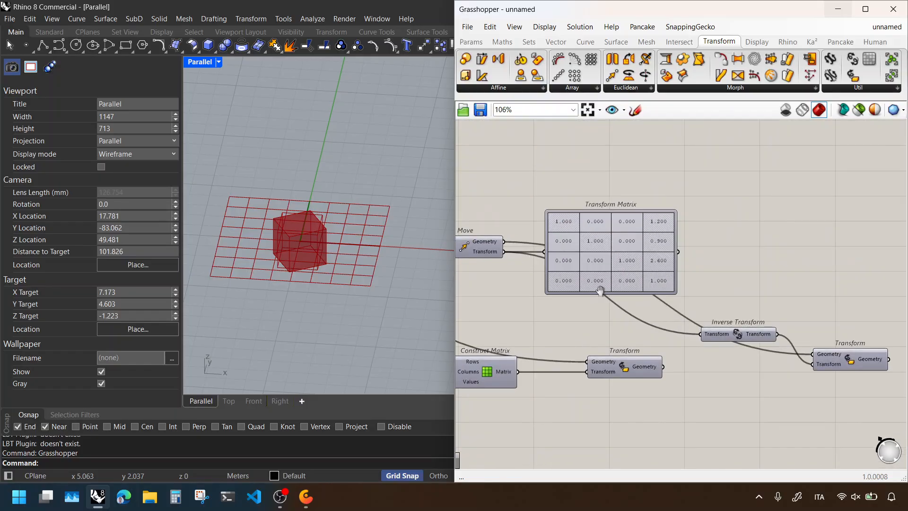
pyautogui.scroll(1, 597, 321)
pyautogui.moveTo(561, 316); pyautogui.dragTo(745, 184)
pyautogui.scroll(-4, 544, 379)
pyautogui.scroll(7, 804, 147)
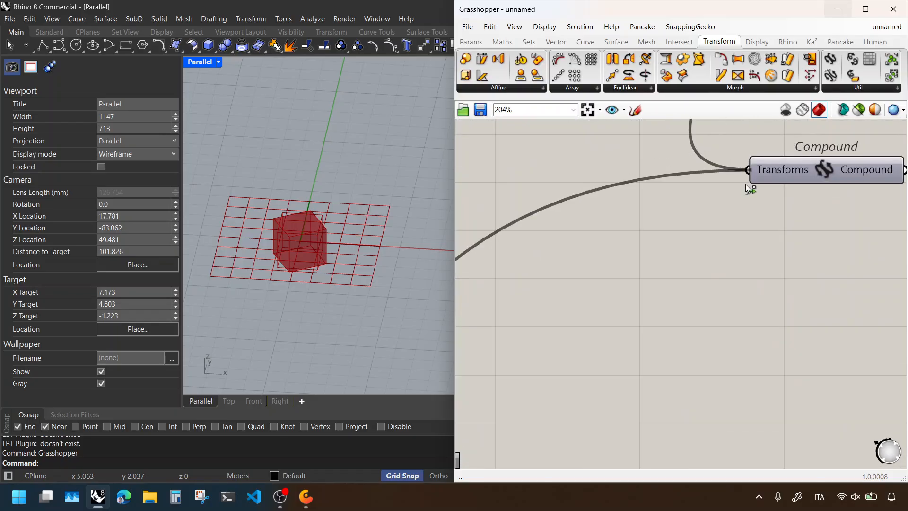
# Step: Add a Merge component below Compound and transfer both transform wires from Compound to Merge's Data 1 input
pyautogui.moveTo(776, 180); pyautogui.dragTo(689, 245, button='right')
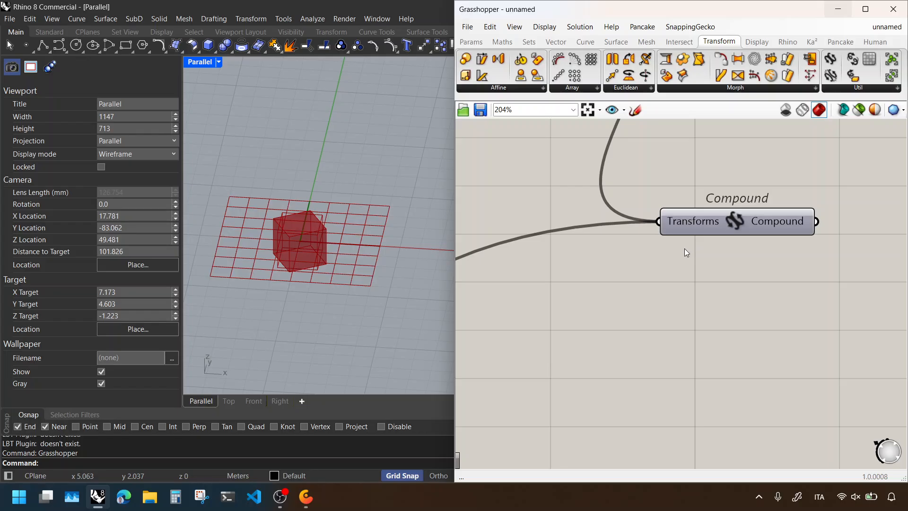
pyautogui.doubleClick(678, 282)
pyautogui.write('merge')
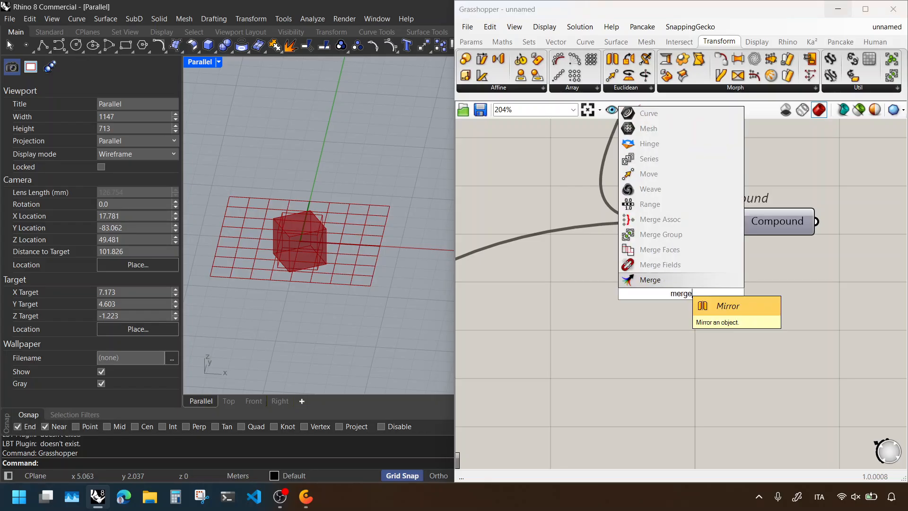
pyautogui.press('Return')
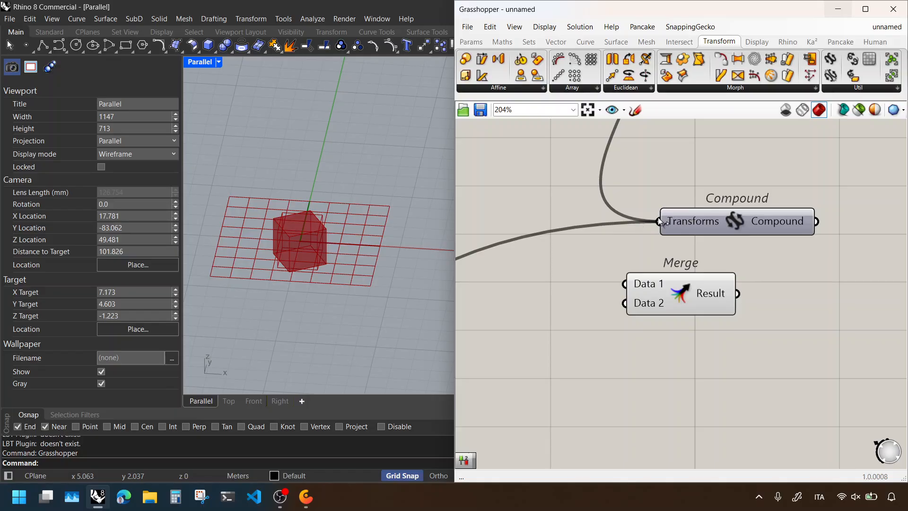
pyautogui.keyDown('ctrl'); pyautogui.keyDown('shift'); pyautogui.moveTo(658, 221); pyautogui.dragTo(626, 283); pyautogui.keyUp('shift'); pyautogui.keyUp('ctrl')
# Step: Disconnect Move's Transform from Merge's Data 1 input, keeping only the Rotate wire
pyautogui.rightClick(641, 283)
pyautogui.moveTo(757, 315)
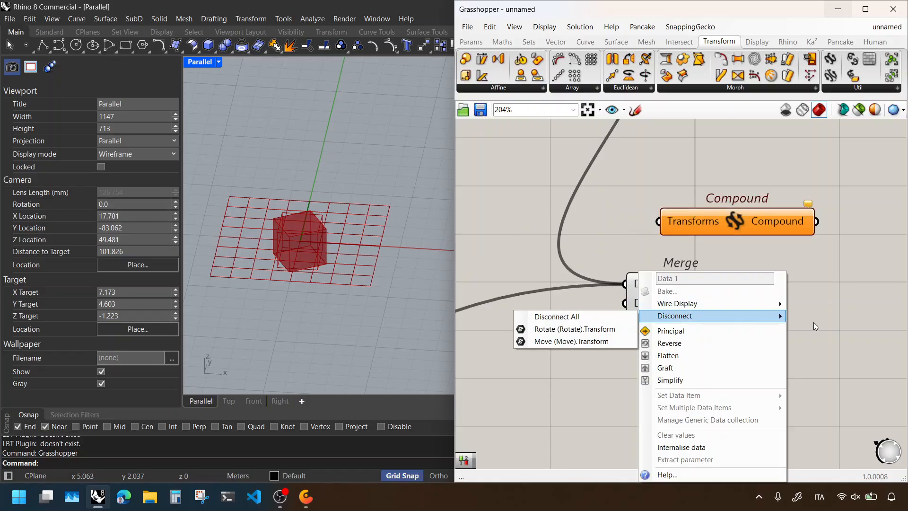
pyautogui.click(608, 337)
pyautogui.scroll(-3, 691, 205)
pyautogui.scroll(1, 614, 144)
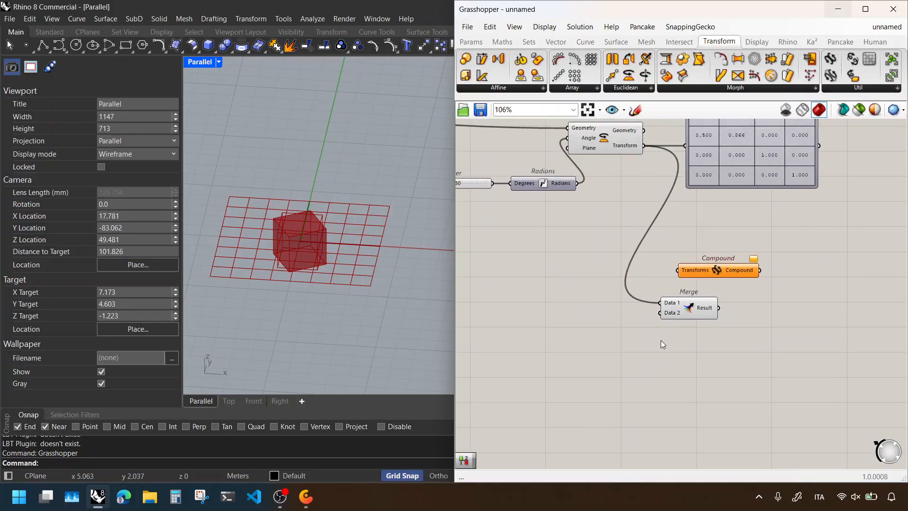
# Step: Wire the Move component's Transform output into Merge's second data input
pyautogui.scroll(-4, 676, 284)
pyautogui.moveTo(679, 349); pyautogui.dragTo(773, 216, button='right')
pyautogui.moveTo(517, 288); pyautogui.dragTo(567, 304, button='right')
pyautogui.scroll(3, 559, 305)
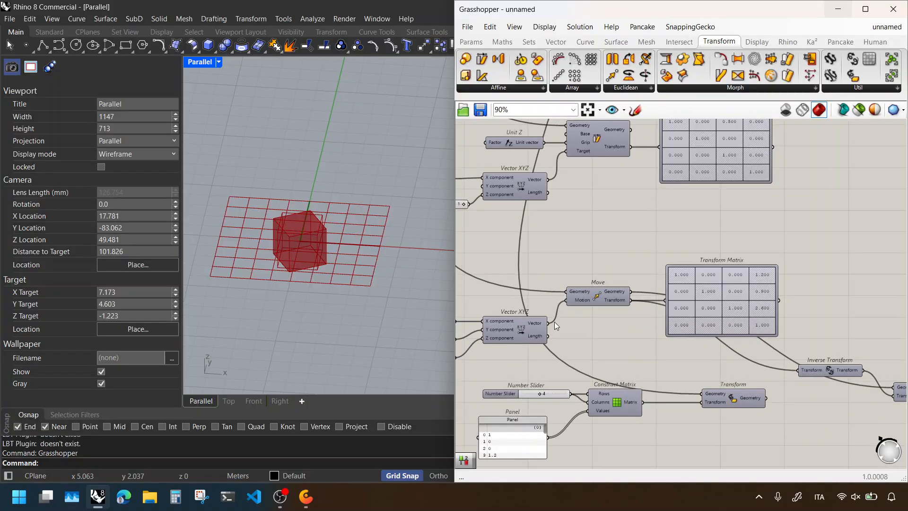
pyautogui.moveTo(615, 325); pyautogui.dragTo(688, 283)
pyautogui.scroll(3, 796, 172)
pyautogui.scroll(5, 615, 288)
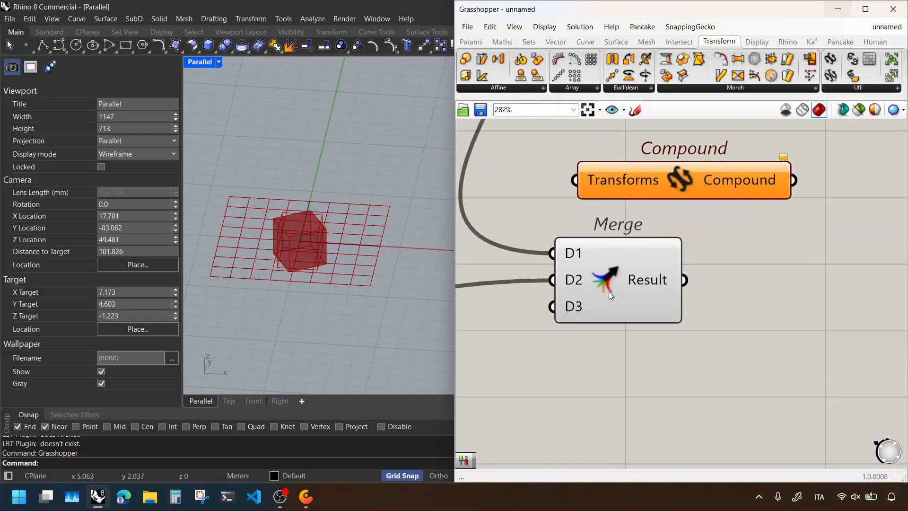
# Step: Place Compound beside Merge and wire Merge's Result into its Transforms input
pyautogui.scroll(-3, 589, 310)
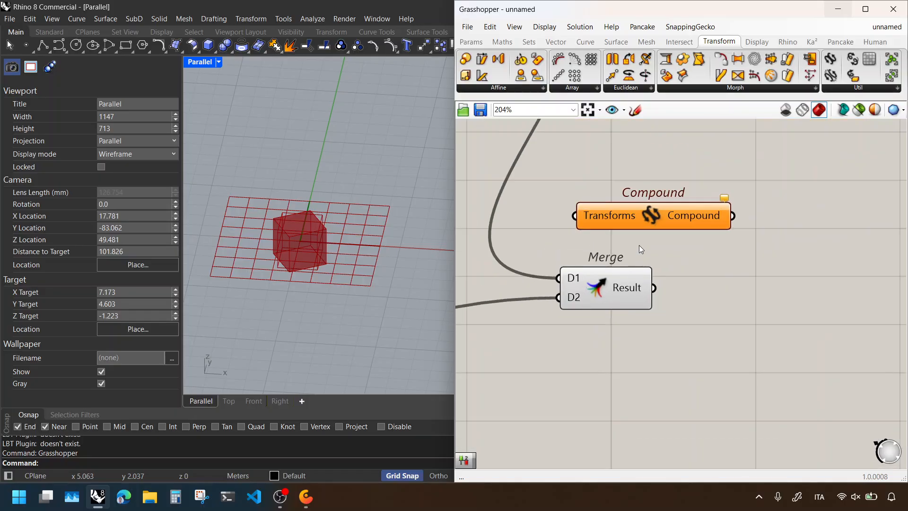
pyautogui.moveTo(615, 226); pyautogui.dragTo(655, 287)
pyautogui.click(721, 280)
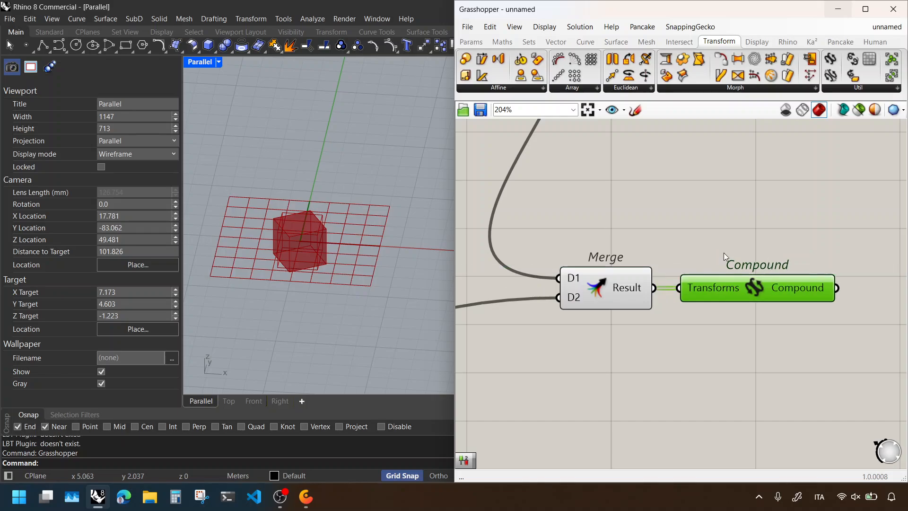
# Step: Duplicate the rotation's Transform Matrix display and place the copy beyond the Compound component
pyautogui.scroll(-4, 733, 237)
pyautogui.moveTo(632, 262); pyautogui.dragTo(639, 265, button='right')
pyautogui.click(640, 182)
pyautogui.hotkey('ctrl', 'c')
pyautogui.hotkey('ctrl', 'v')
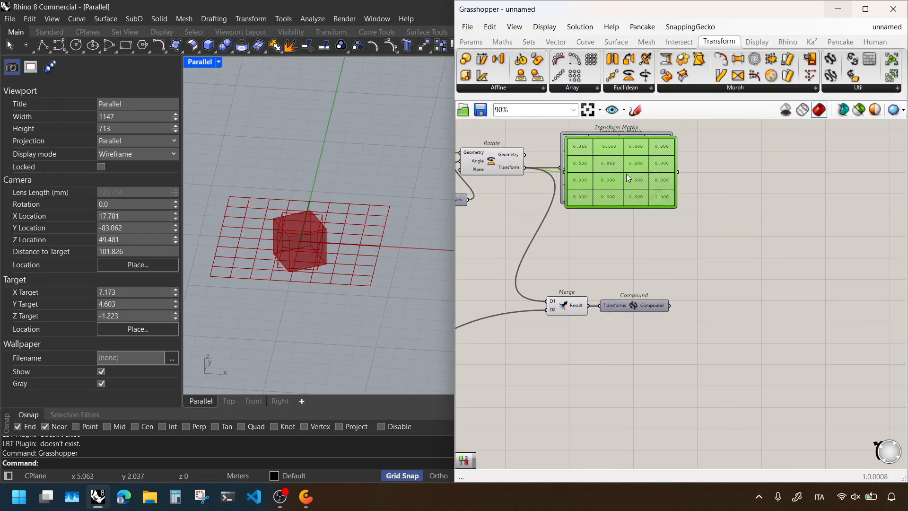
pyautogui.moveTo(626, 174); pyautogui.dragTo(732, 280)
# Step: Wire Compound's output into the copied Transform Matrix display and align the display with the Compound component
pyautogui.scroll(3, 693, 299)
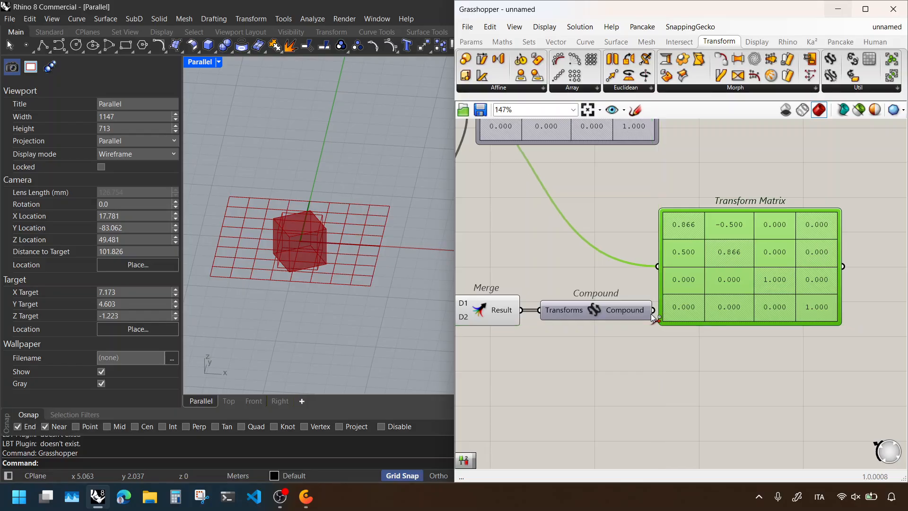
pyautogui.moveTo(658, 310); pyautogui.dragTo(740, 314)
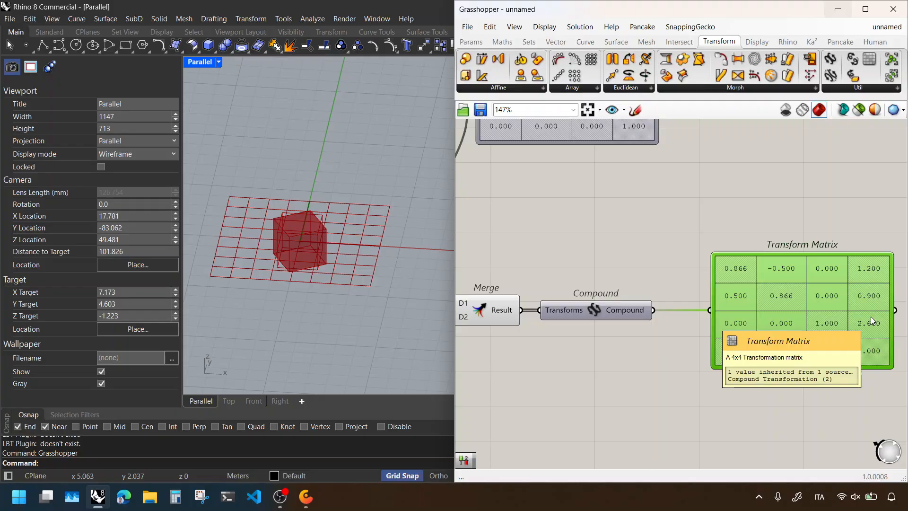
pyautogui.click(749, 208)
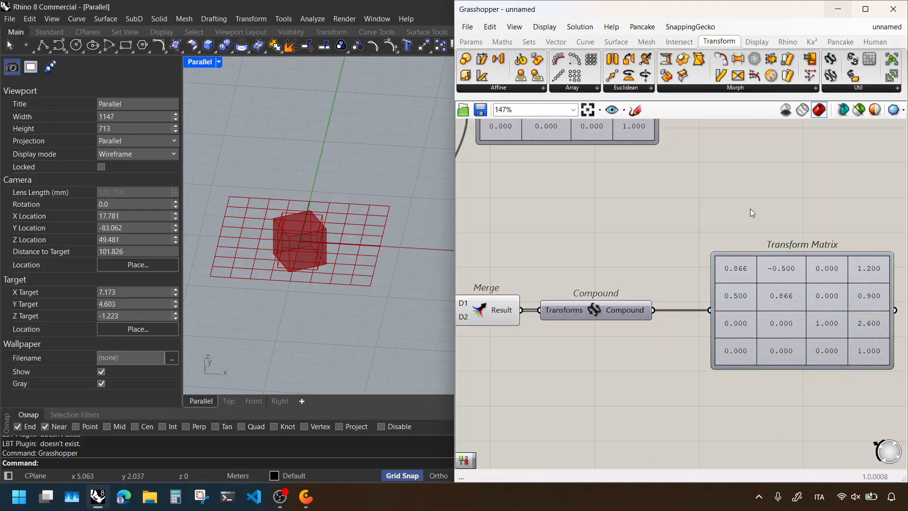
# Step: Shift the Compound component slightly closer to its Transform Matrix display
pyautogui.scroll(-1, 746, 208)
pyautogui.moveTo(758, 265); pyautogui.dragTo(749, 224, button='right')
pyautogui.moveTo(813, 352); pyautogui.dragTo(776, 268)
pyautogui.click(703, 175)
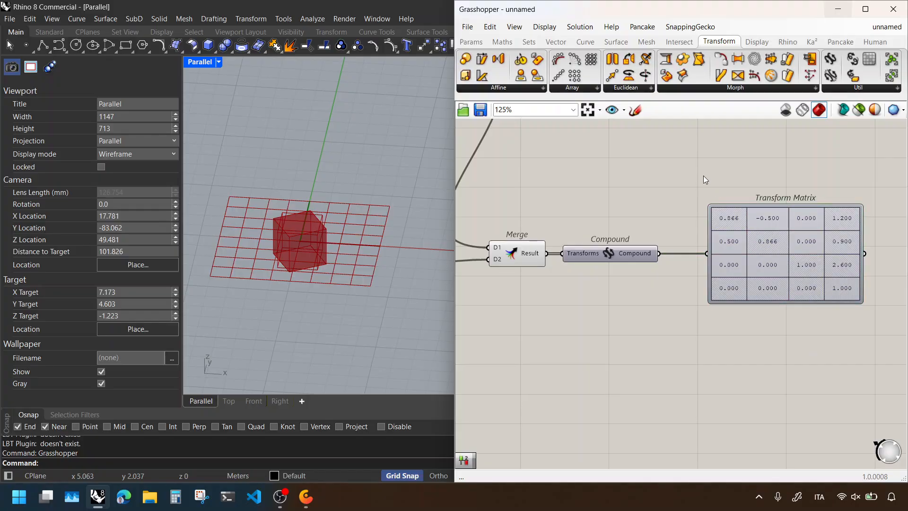
pyautogui.moveTo(607, 253); pyautogui.dragTo(619, 254)
pyautogui.click(628, 207)
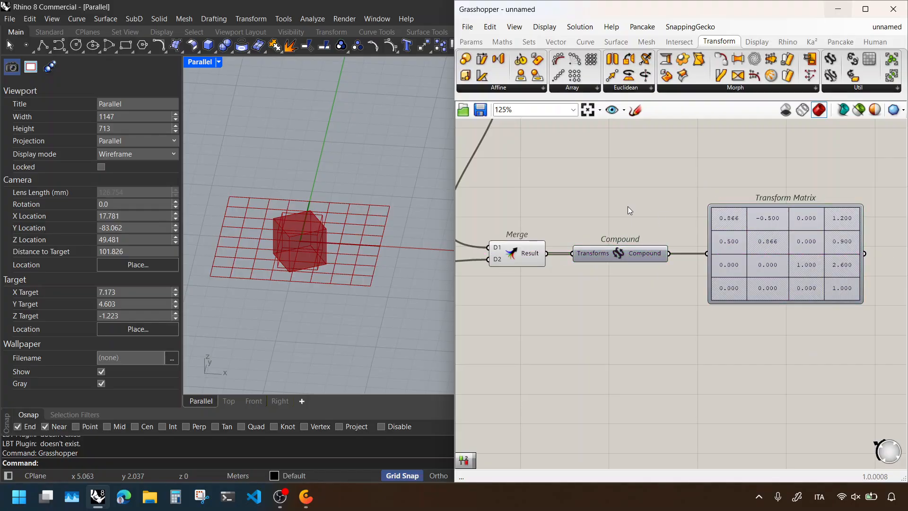
pyautogui.scroll(-1, 628, 206)
pyautogui.moveTo(628, 206); pyautogui.dragTo(683, 272, button='right')
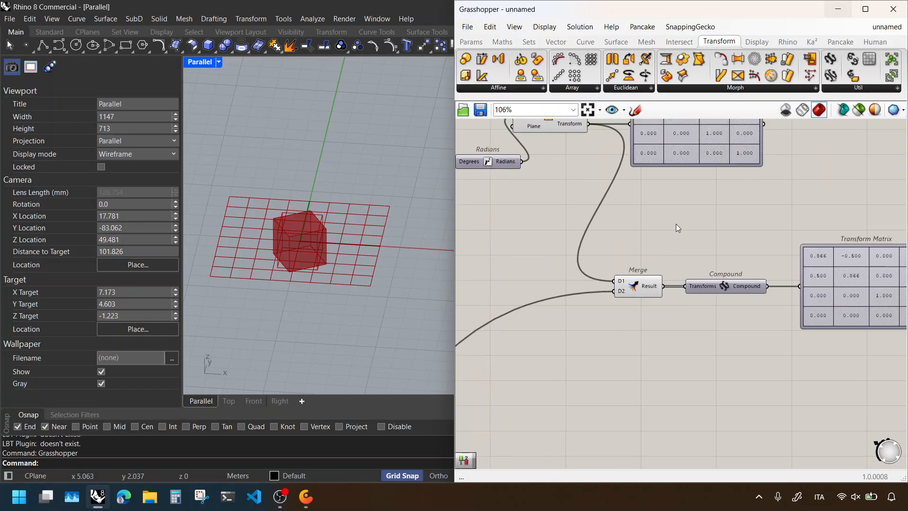
pyautogui.moveTo(677, 223); pyautogui.dragTo(703, 268, button='right')
pyautogui.moveTo(676, 376)
pyautogui.mouseDown(button='right')
pyautogui.moveTo(677, 333)
pyautogui.moveTo(659, 380)
pyautogui.mouseUp(button='right')
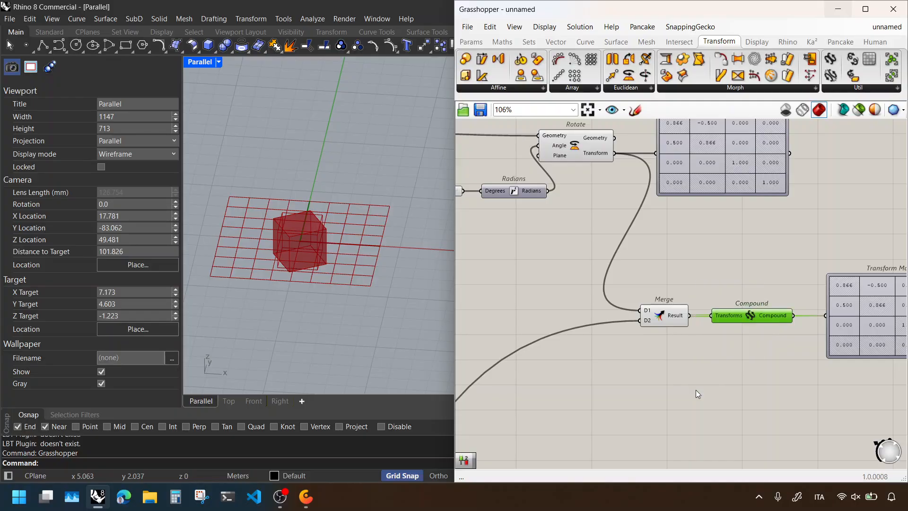
# Step: Add a Multiplication component to the canvas and place it below the Compound component
pyautogui.moveTo(695, 391); pyautogui.dragTo(671, 343, button='right')
pyautogui.doubleClick(671, 343)
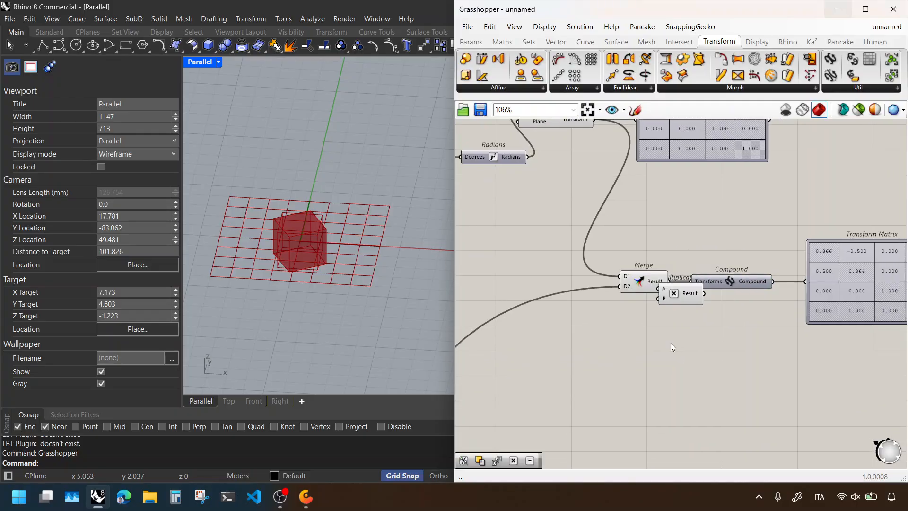
pyautogui.press('Return')
pyautogui.moveTo(606, 160); pyautogui.dragTo(615, 205, button='right')
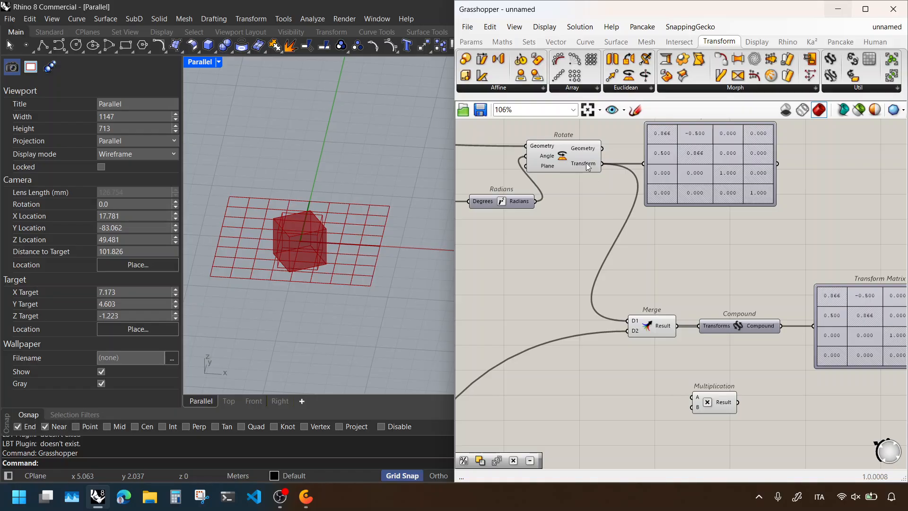
pyautogui.moveTo(587, 167)
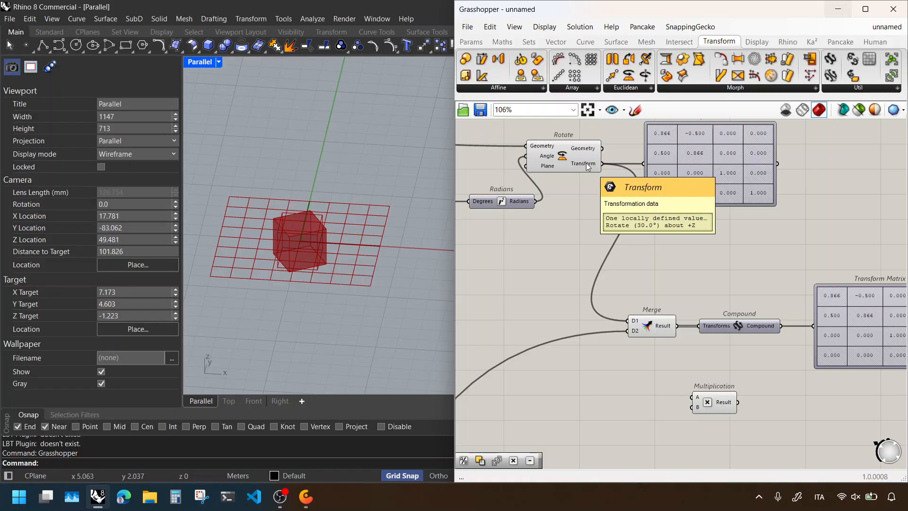
pyautogui.doubleClick(581, 226)
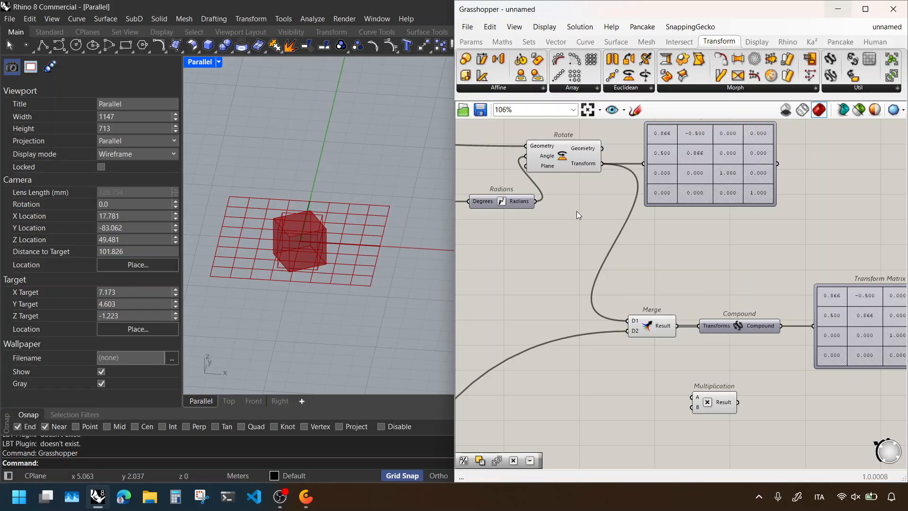
# Step: Place Deconstruct Matrix and Construct Matrix components side by side below the Rotate component
pyautogui.click(503, 42)
pyautogui.click(509, 87)
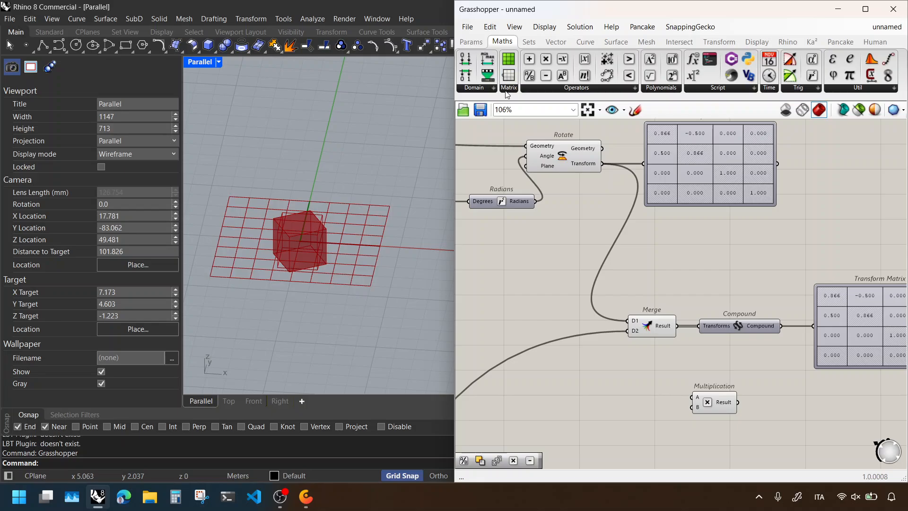
pyautogui.moveTo(543, 113); pyautogui.dragTo(575, 213)
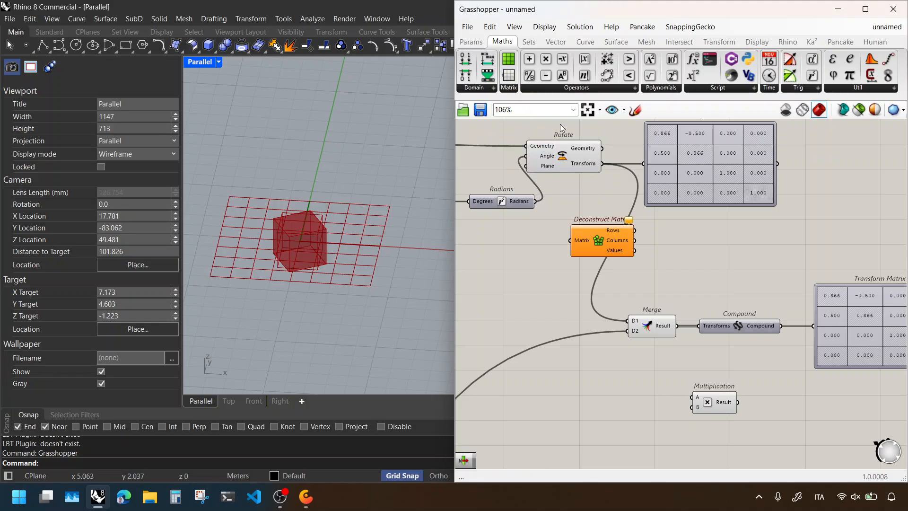
pyautogui.moveTo(645, 236); pyautogui.dragTo(678, 237)
pyautogui.scroll(3, 678, 237)
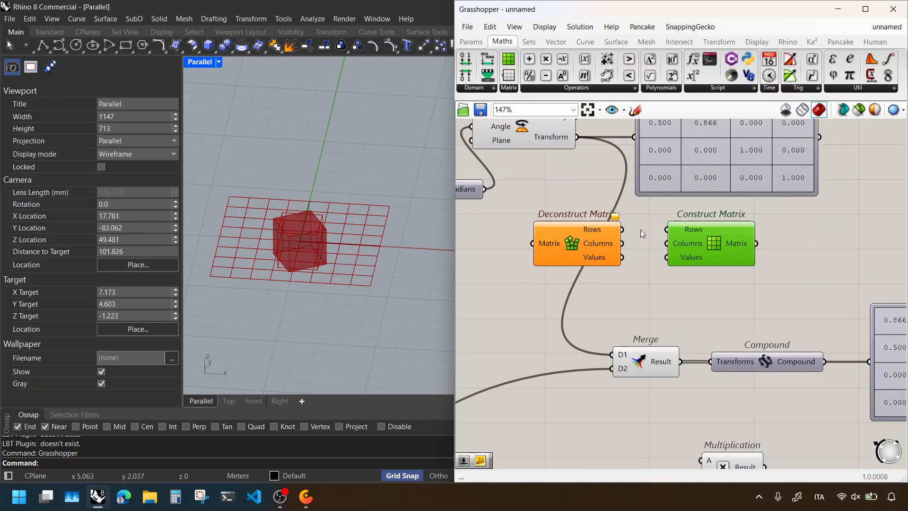
# Step: Wire Rotate's Transform into Deconstruct Matrix and its Rows, Columns and Values outputs into Construct Matrix
pyautogui.moveTo(624, 230); pyautogui.dragTo(667, 258)
pyautogui.moveTo(577, 137); pyautogui.dragTo(532, 243)
pyautogui.moveTo(781, 222); pyautogui.dragTo(638, 265, button='right')
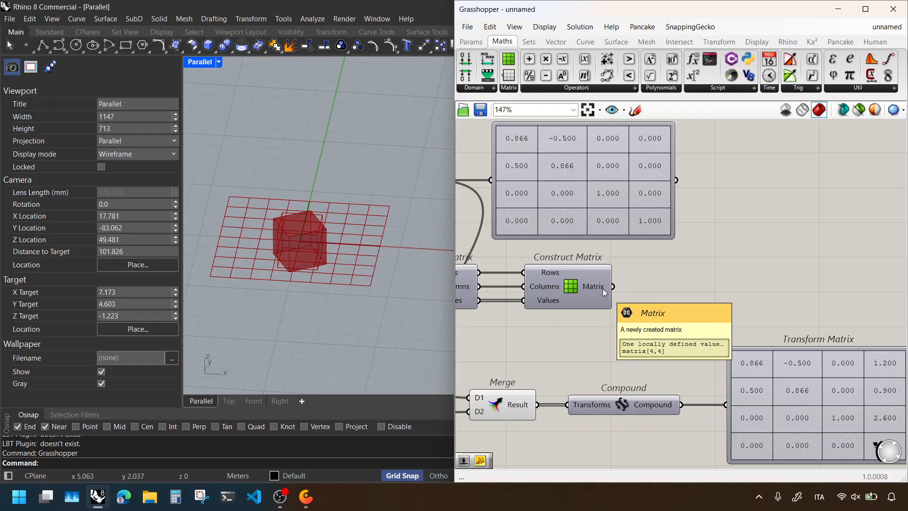
# Step: Move the Deconstruct Matrix and Construct Matrix pair together to free space below Merge
pyautogui.scroll(-1, 611, 294)
pyautogui.moveTo(612, 294); pyautogui.dragTo(743, 251, button='right')
pyautogui.moveTo(754, 283); pyautogui.dragTo(573, 356)
pyautogui.scroll(-4, 589, 236)
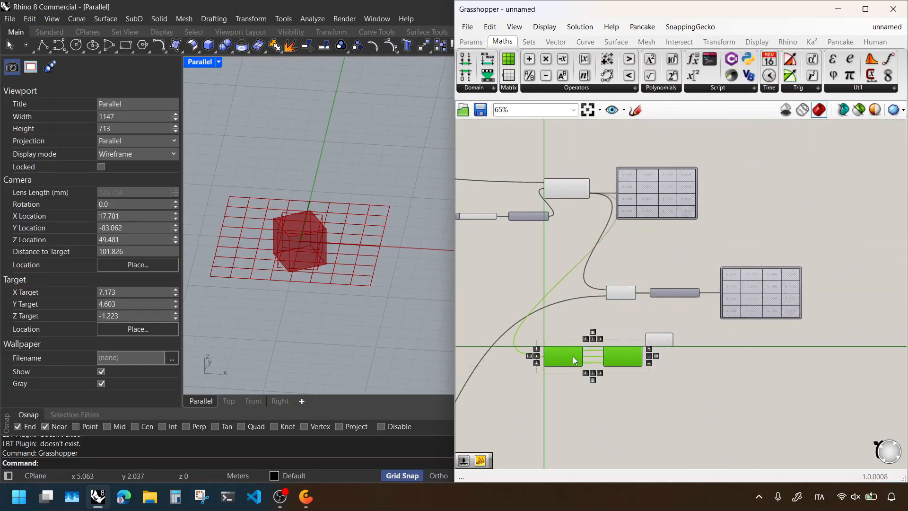
pyautogui.scroll(4, 638, 358)
# Step: Place Multiplication beside Construct Matrix and wire the Matrix output into its A input
pyautogui.moveTo(691, 327); pyautogui.dragTo(721, 354)
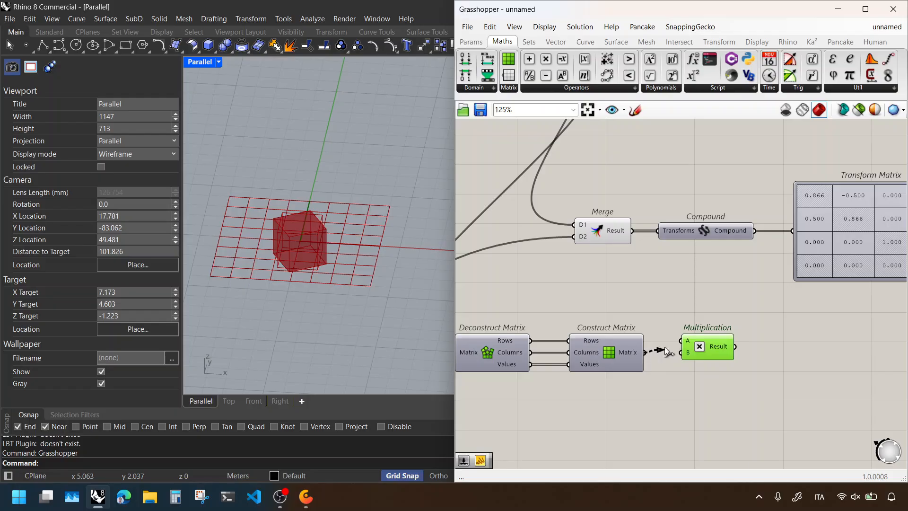
pyautogui.moveTo(665, 347); pyautogui.dragTo(685, 342)
pyautogui.moveTo(698, 348); pyautogui.dragTo(718, 360)
pyautogui.click(619, 329)
pyautogui.moveTo(619, 331); pyautogui.dragTo(710, 316, button='right')
# Step: Duplicate the Deconstruct Matrix and Construct Matrix pair and place the copy directly below the original pair
pyautogui.moveTo(694, 388); pyautogui.dragTo(561, 338)
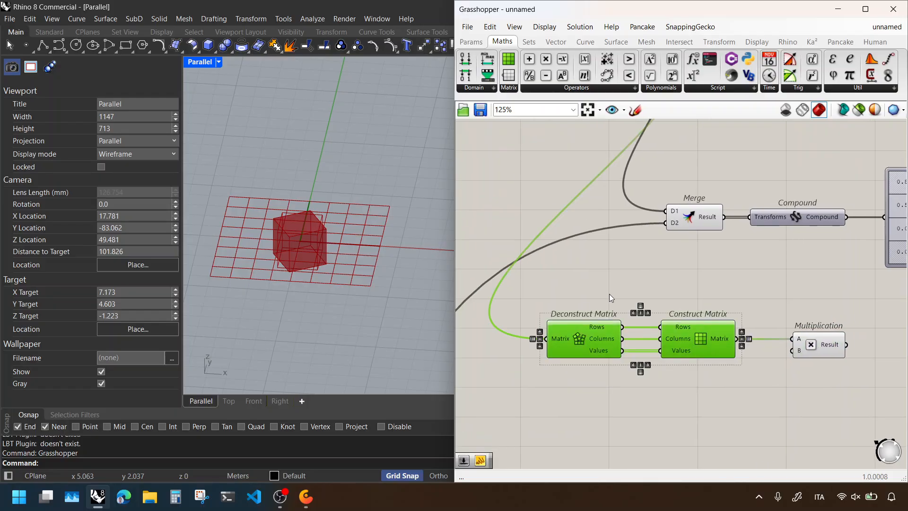
pyautogui.hotkey('ctrl', 'c')
pyautogui.hotkey('ctrl', 'v')
pyautogui.moveTo(702, 378); pyautogui.dragTo(702, 411)
pyautogui.scroll(-4, 714, 294)
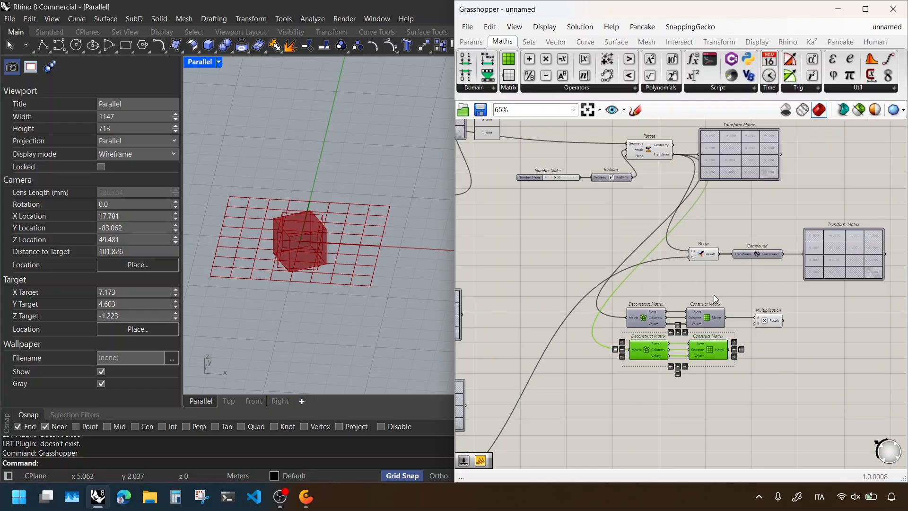
# Step: Wire the Move component's Transform output into the copied Deconstruct Matrix, replacing the rotation
pyautogui.moveTo(569, 461); pyautogui.dragTo(754, 246, button='right')
pyautogui.scroll(4, 592, 256)
pyautogui.moveTo(614, 245); pyautogui.dragTo(581, 247)
pyautogui.scroll(-5, 544, 349)
pyautogui.scroll(5, 834, 192)
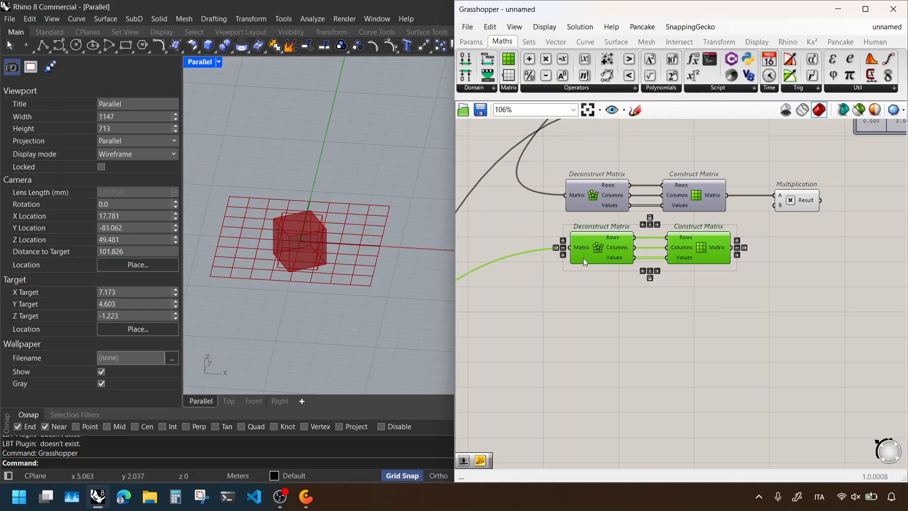
# Step: Shift Multiplication down between the two Construct Matrix rows and check the order of transforms on Merge's inputs
pyautogui.click(632, 299)
pyautogui.moveTo(632, 299); pyautogui.dragTo(593, 364, button='right')
pyautogui.scroll(2, 772, 269)
pyautogui.moveTo(771, 267); pyautogui.dragTo(762, 299)
pyautogui.click(754, 257)
pyautogui.moveTo(753, 257); pyautogui.dragTo(762, 273, button='right')
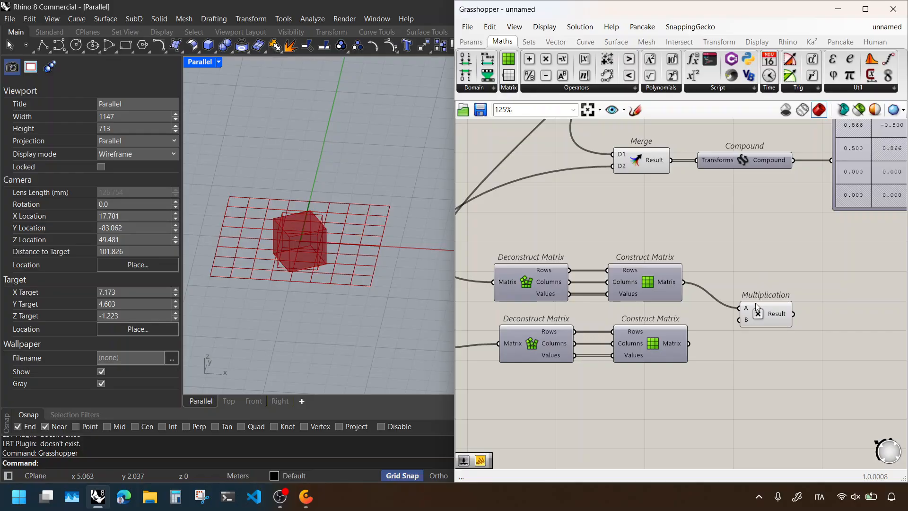
pyautogui.moveTo(747, 314)
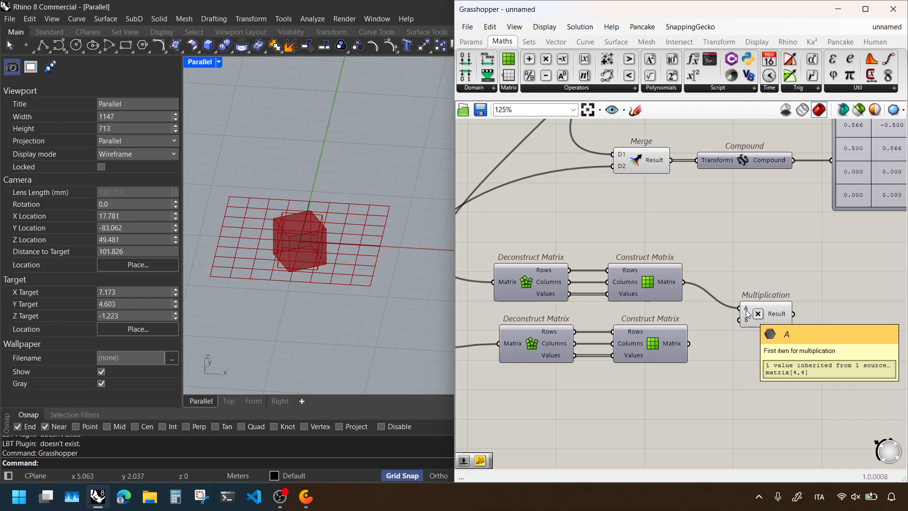
pyautogui.scroll(-2, 736, 296)
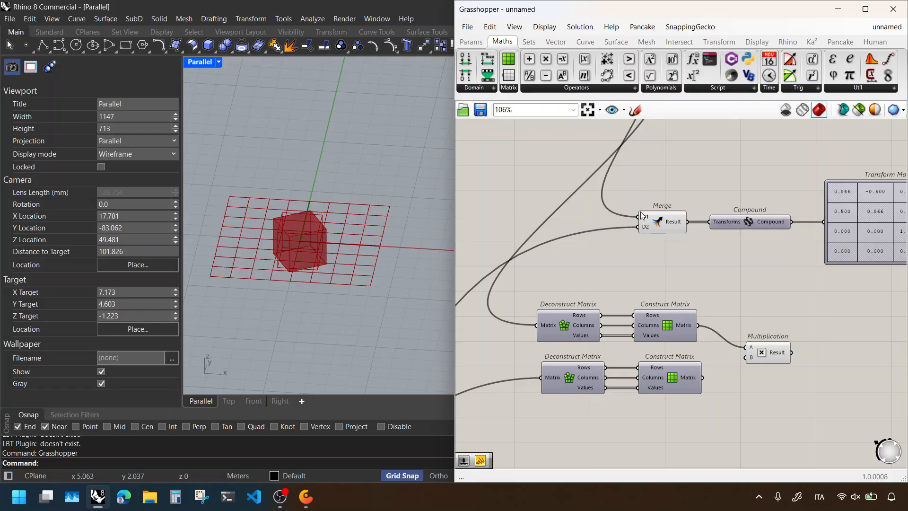
pyautogui.moveTo(646, 227)
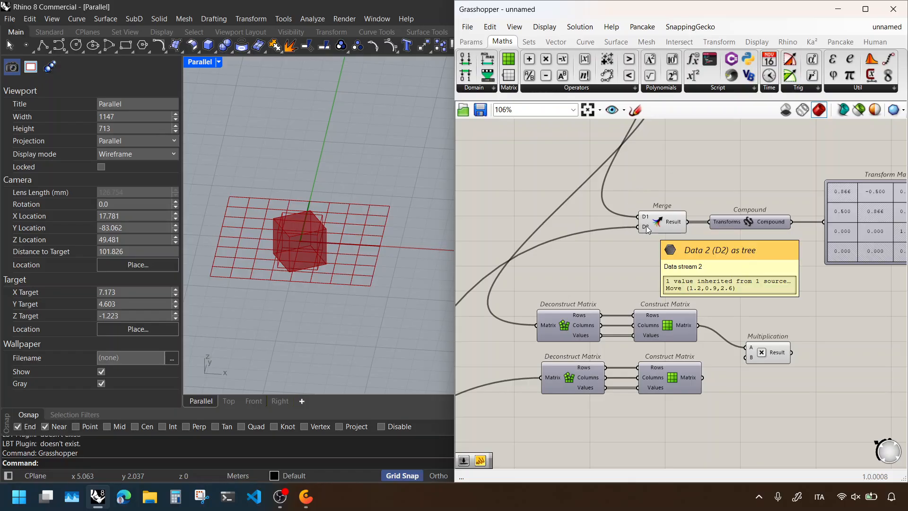
# Step: Switch the rotation matrix from Multiplication's A input to B and wire the move matrix into A
pyautogui.scroll(2, 739, 335)
pyautogui.moveTo(690, 323); pyautogui.dragTo(743, 360)
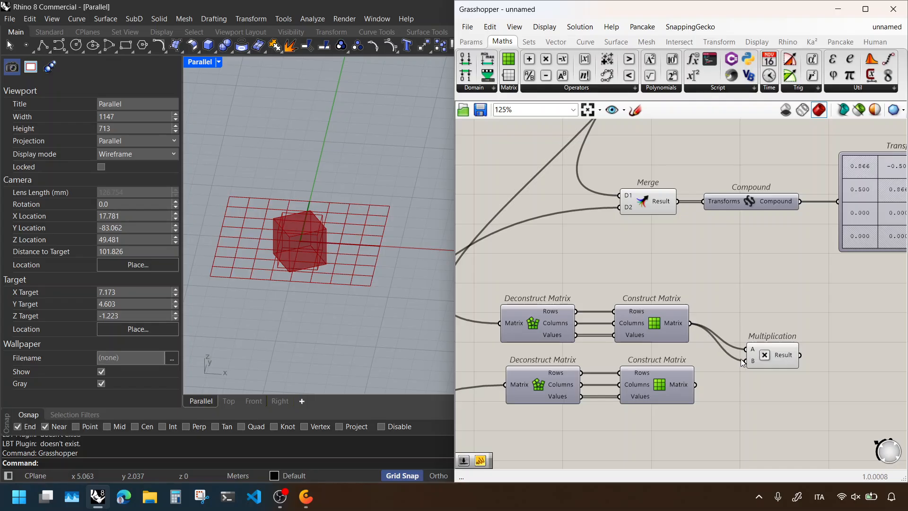
pyautogui.rightClick(750, 350)
pyautogui.moveTo(814, 316)
pyautogui.click(728, 319)
pyautogui.moveTo(720, 278); pyautogui.dragTo(522, 337)
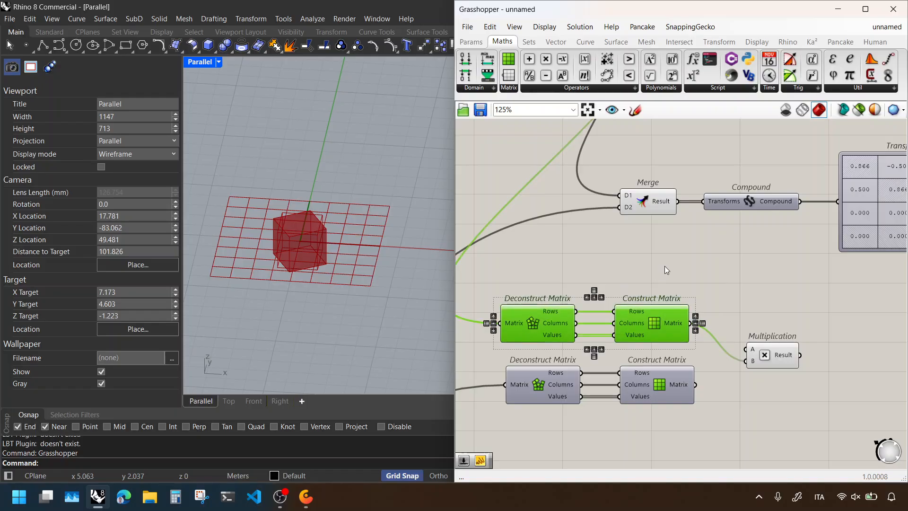
pyautogui.click(680, 260)
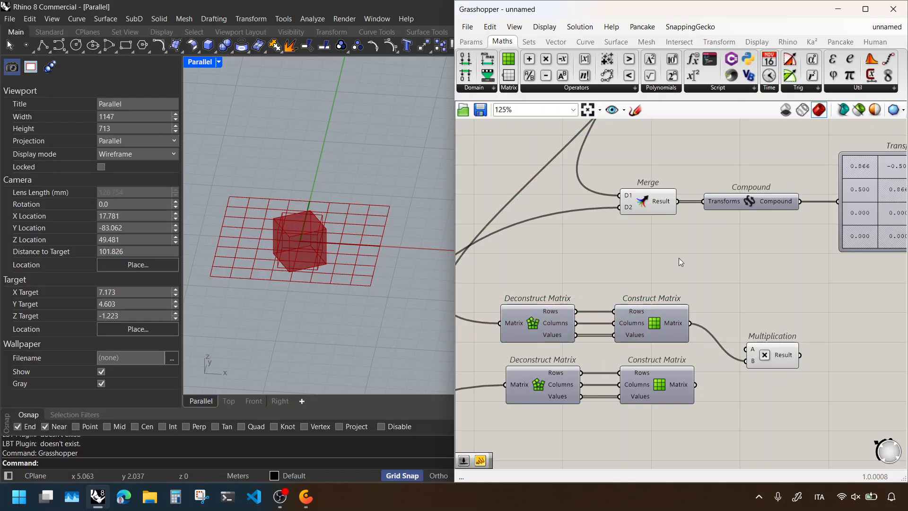
pyautogui.moveTo(698, 385); pyautogui.dragTo(746, 349)
pyautogui.moveTo(730, 283); pyautogui.dragTo(649, 291, button='right')
pyautogui.scroll(-1, 649, 292)
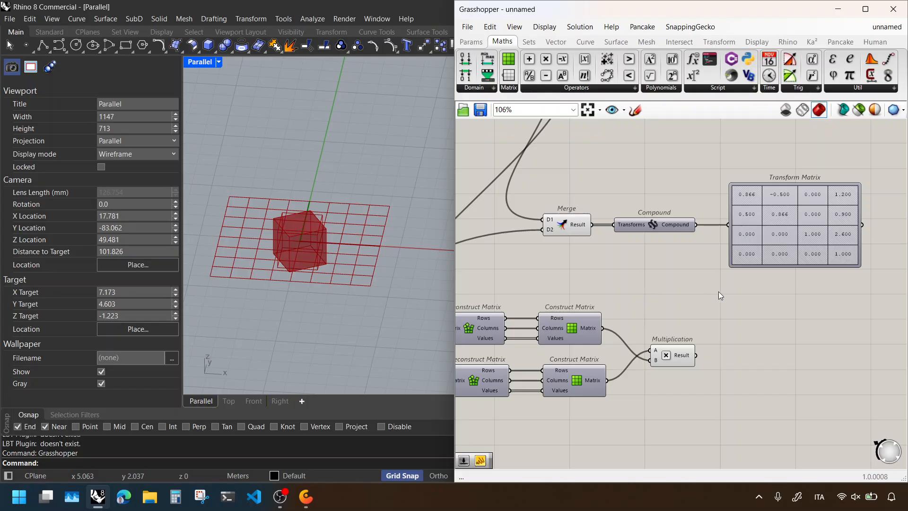
# Step: Duplicate the compound's Transform Matrix display below the original and wire Multiplication's Result into the copy
pyautogui.hotkey('ctrl', 'c')
pyautogui.hotkey('ctrl', 'v')
pyautogui.moveTo(800, 238); pyautogui.dragTo(802, 353)
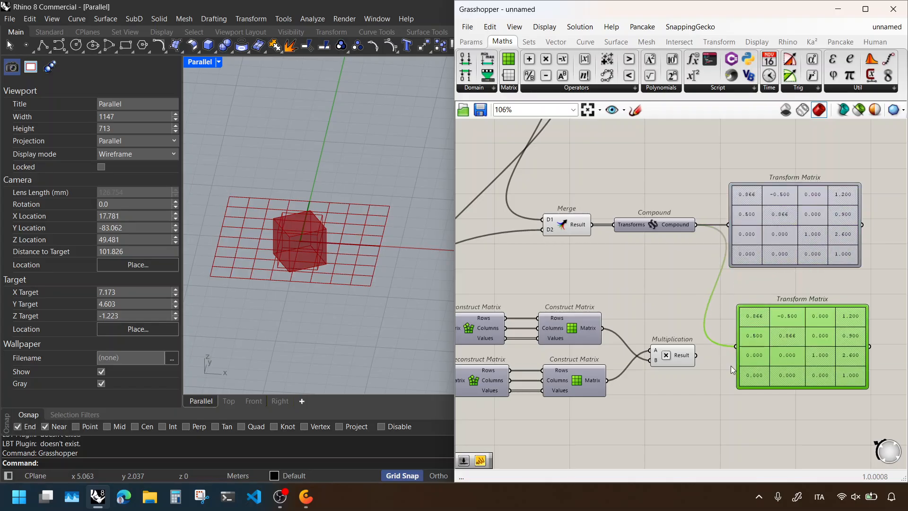
pyautogui.moveTo(696, 355); pyautogui.dragTo(772, 350)
pyautogui.scroll(1, 842, 333)
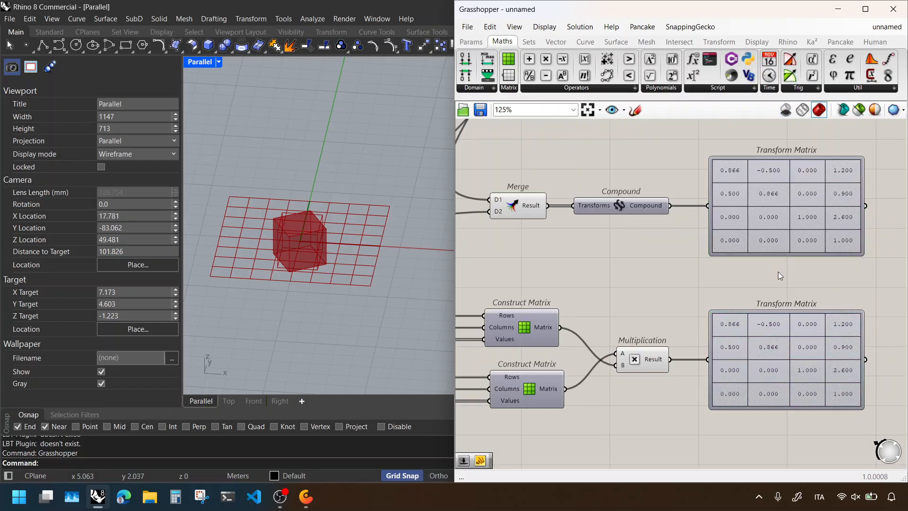
pyautogui.scroll(-2, 785, 323)
pyautogui.scroll(1, 705, 276)
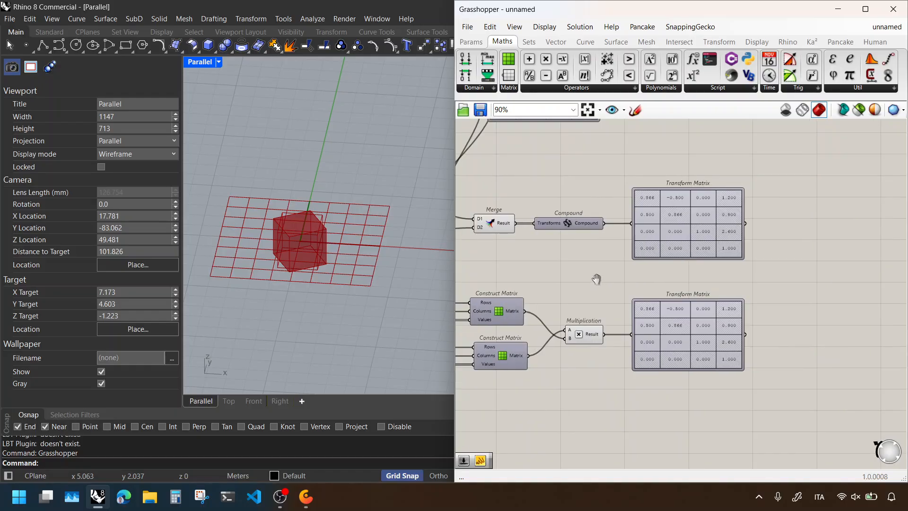
# Step: Place a Transform component beyond the two Transform Matrix displays
pyautogui.click(679, 42)
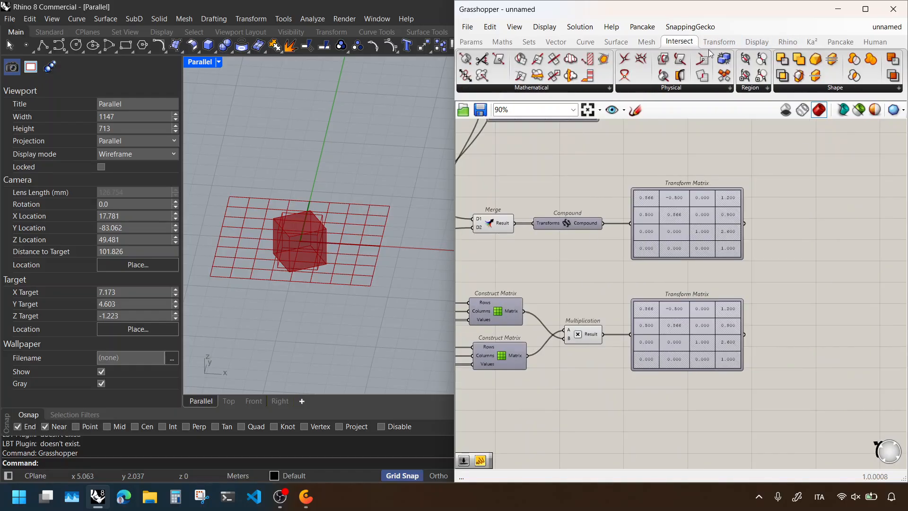
pyautogui.click(716, 43)
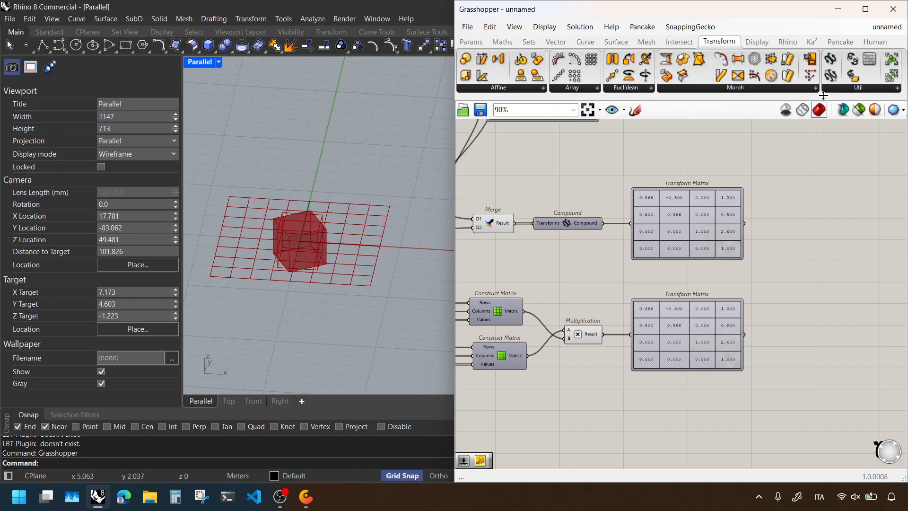
pyautogui.click(861, 87)
pyautogui.click(862, 86)
pyautogui.click(855, 76)
pyautogui.click(804, 288)
pyautogui.scroll(1, 791, 298)
pyautogui.moveTo(570, 341); pyautogui.dragTo(776, 291)
pyautogui.moveTo(566, 212); pyautogui.dragTo(768, 291)
pyautogui.hotkey('ctrl', 'z')
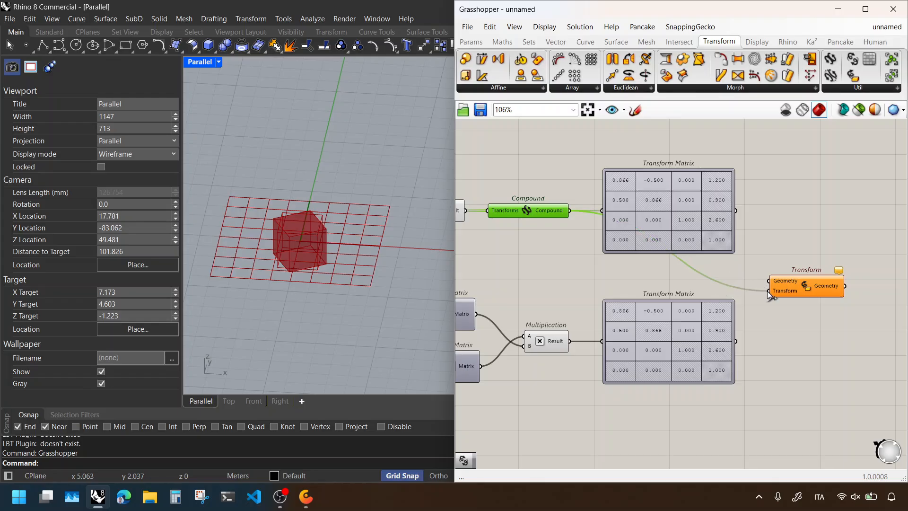
# Step: Wire Multiplication's Result into the Transform component's Transform input and the original box geometry into its Geometry input
pyautogui.moveTo(571, 341); pyautogui.dragTo(768, 292)
pyautogui.scroll(-5, 756, 248)
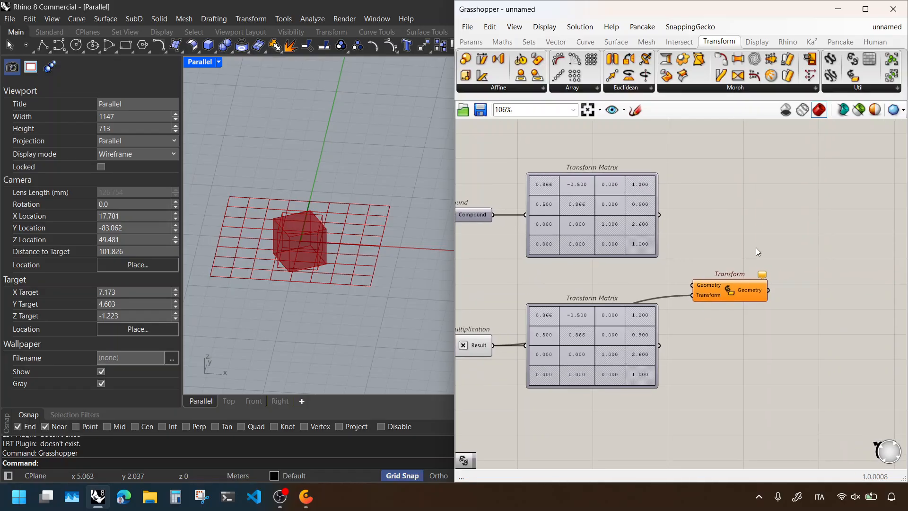
pyautogui.scroll(2, 632, 213)
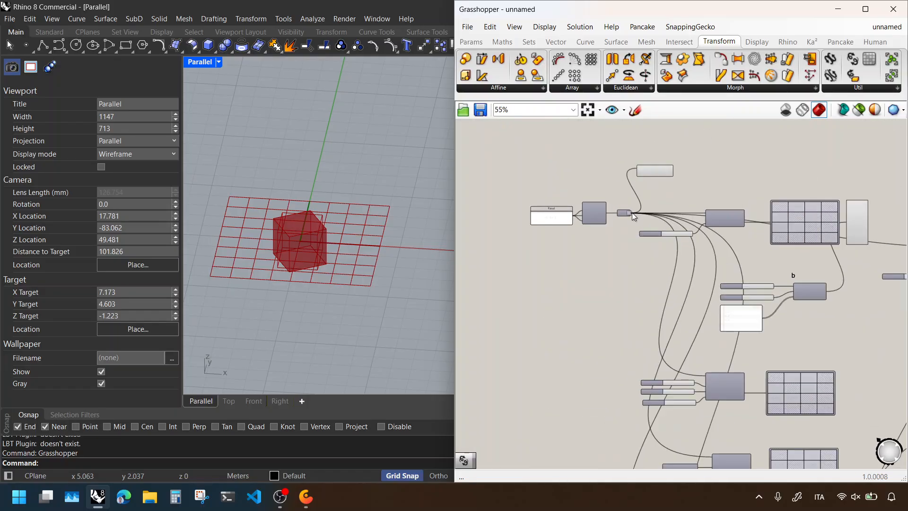
pyautogui.scroll(5, 802, 297)
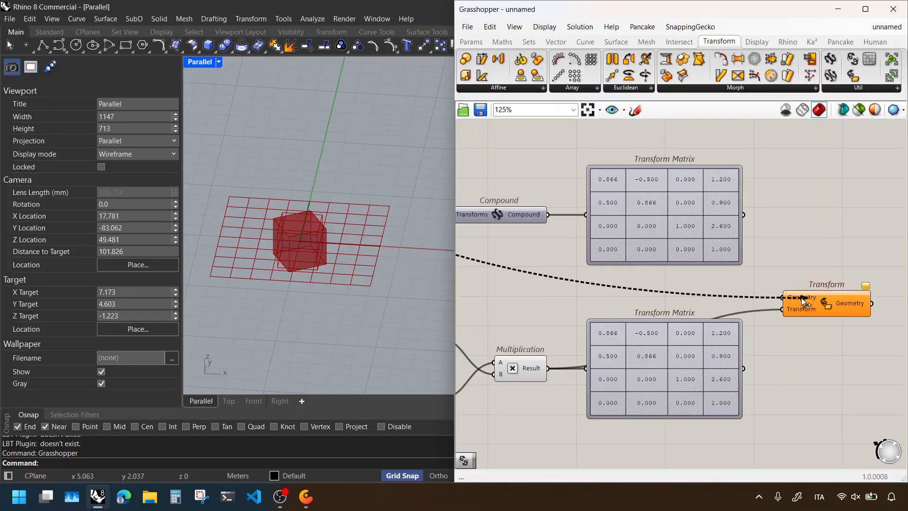
pyautogui.moveTo(801, 297); pyautogui.dragTo(799, 297)
pyautogui.scroll(-2, 791, 297)
# Step: Turn off the viewport preview of the Rotate component
pyautogui.moveTo(752, 242); pyautogui.dragTo(793, 332, button='right')
pyautogui.moveTo(458, 224); pyautogui.dragTo(619, 243, button='right')
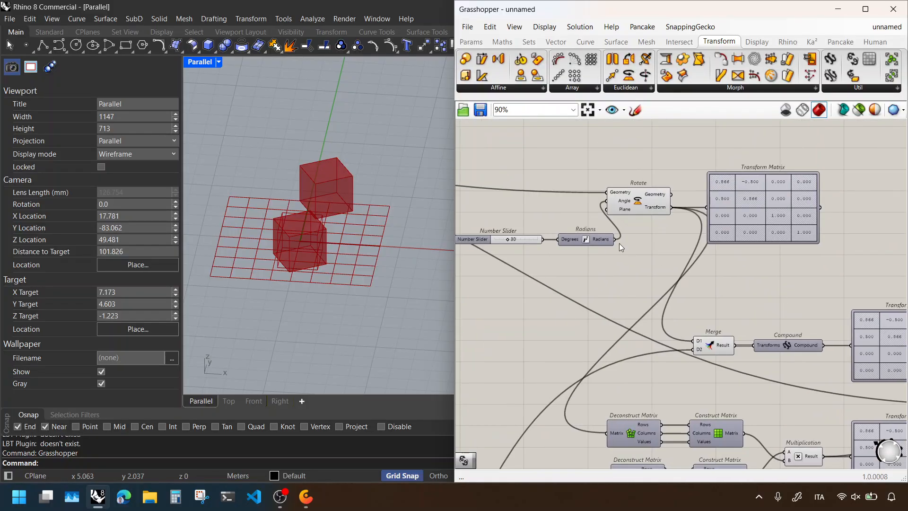
pyautogui.click(625, 203)
pyautogui.rightClick(603, 141)
pyautogui.click(624, 157)
# Step: Compare the transformed box with the original in the Rhino viewport from a steeper angle
pyautogui.moveTo(848, 300); pyautogui.dragTo(595, 231, button='right')
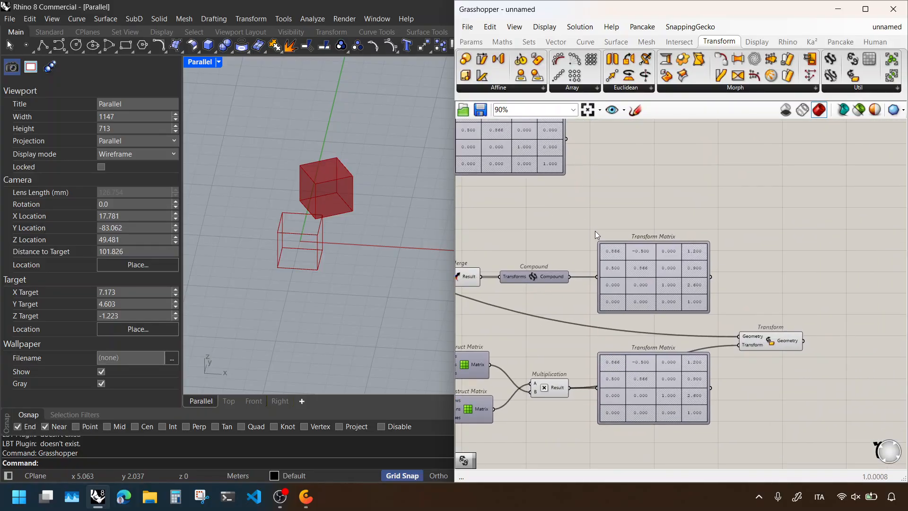
pyautogui.scroll(1, 683, 341)
pyautogui.moveTo(465, 343); pyautogui.dragTo(593, 292, button='right')
pyautogui.moveTo(474, 213); pyautogui.dragTo(684, 326, button='right')
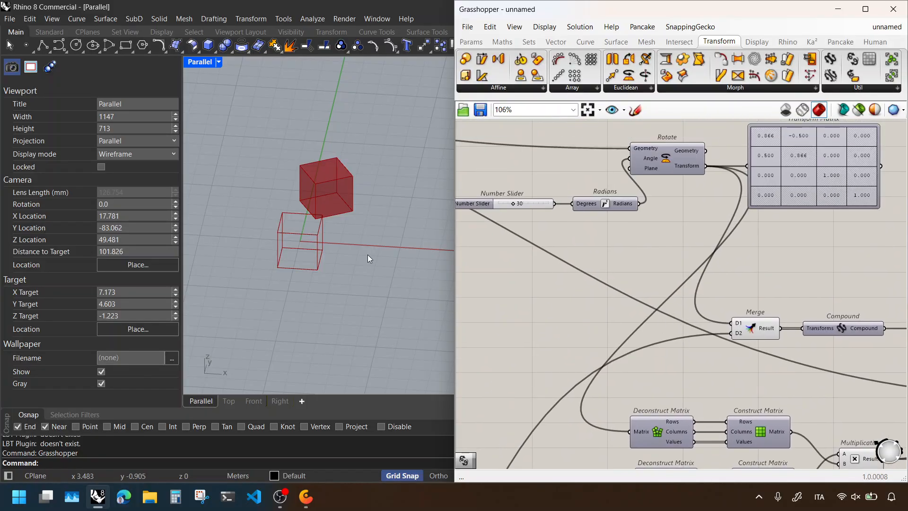
pyautogui.moveTo(369, 256); pyautogui.dragTo(366, 296, button='right')
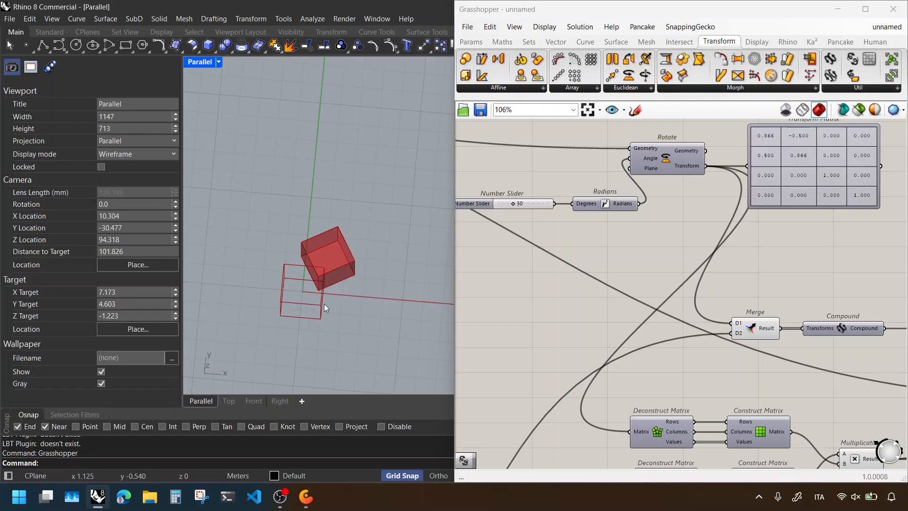
pyautogui.scroll(-3, 657, 217)
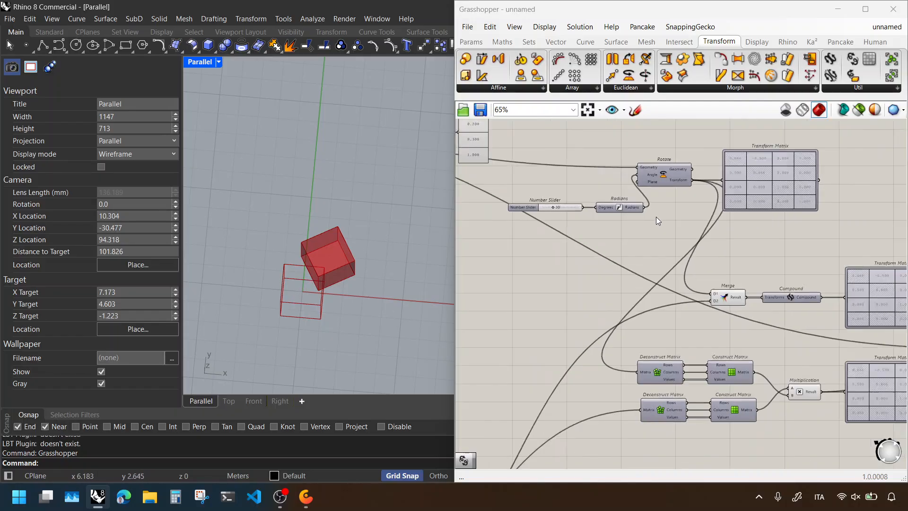
# Step: Duplicate the Multiplication component and place the copy just below the original
pyautogui.moveTo(715, 280); pyautogui.dragTo(642, 219, button='right')
pyautogui.scroll(2, 642, 219)
pyautogui.moveTo(724, 264); pyautogui.dragTo(654, 237, button='right')
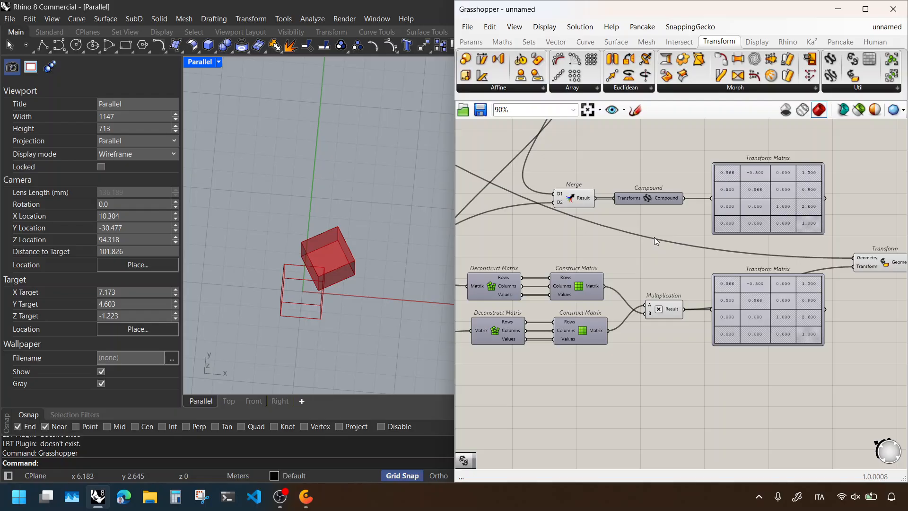
pyautogui.scroll(2, 639, 294)
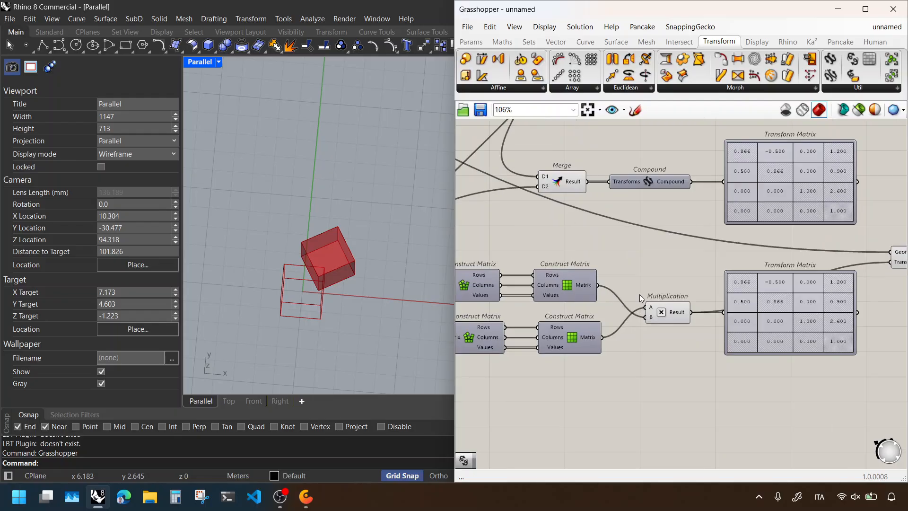
pyautogui.click(661, 312)
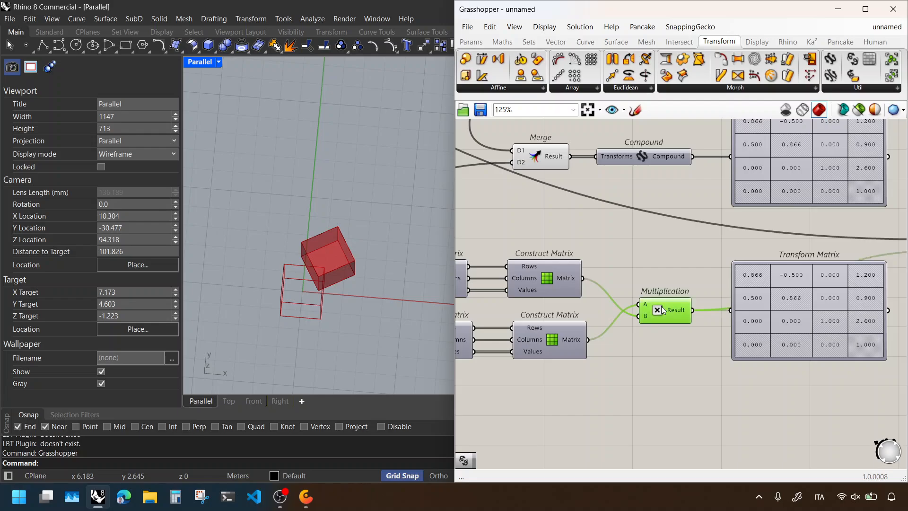
pyautogui.keyDown('alt'); pyautogui.moveTo(661, 312); pyautogui.dragTo(663, 361); pyautogui.keyUp('alt')
# Step: Reverse the duplicate Multiplication's inputs, wiring the upper Construct Matrix into A and the lower one into B
pyautogui.scroll(1, 662, 288)
pyautogui.scroll(1, 662, 290)
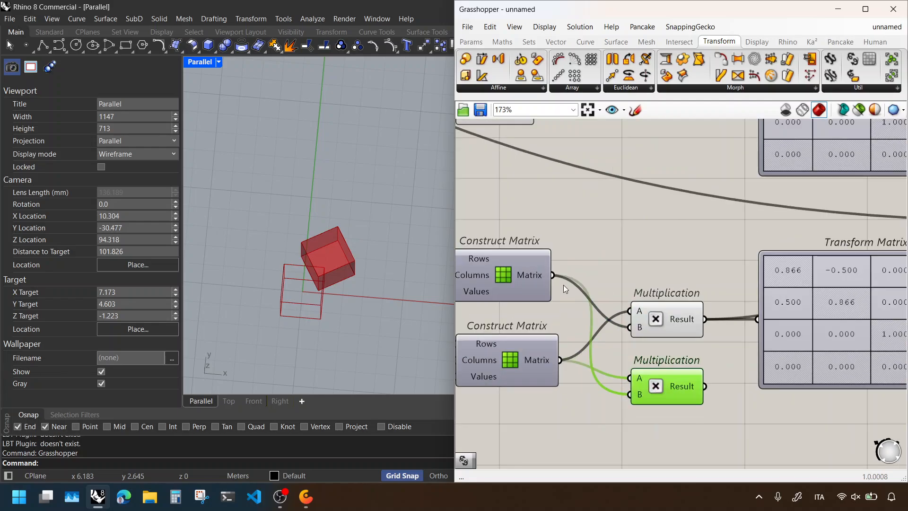
pyautogui.moveTo(586, 322); pyautogui.dragTo(630, 378)
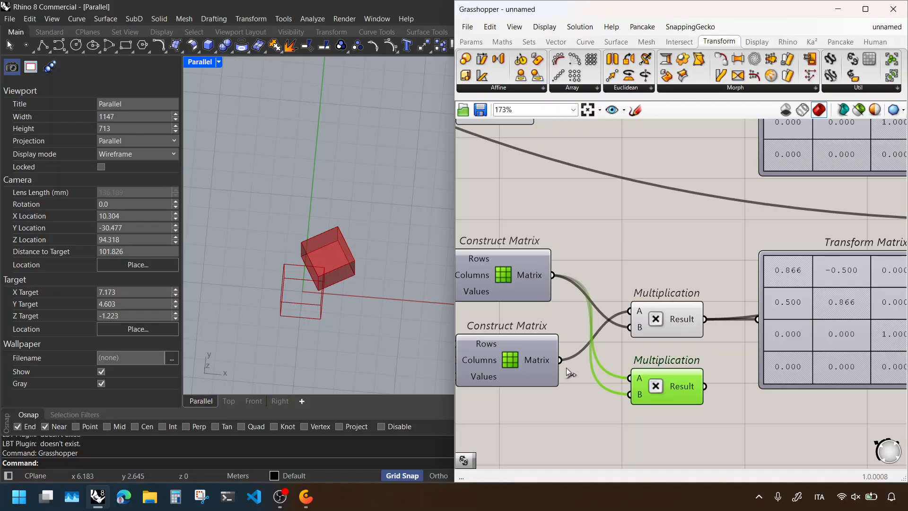
pyautogui.moveTo(565, 366); pyautogui.dragTo(624, 391)
# Step: Add the duplicate Multiplication's Result to the Transform component's Transform input and compare the two transformed boxes
pyautogui.moveTo(733, 381); pyautogui.dragTo(562, 372, button='right')
pyautogui.scroll(-1, 561, 372)
pyautogui.moveTo(542, 374); pyautogui.dragTo(811, 249)
pyautogui.click(825, 253)
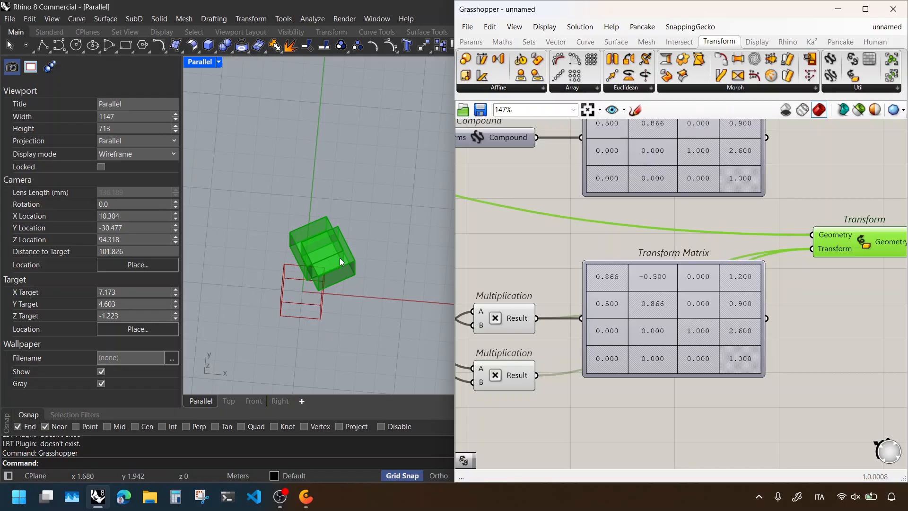
pyautogui.click(819, 306)
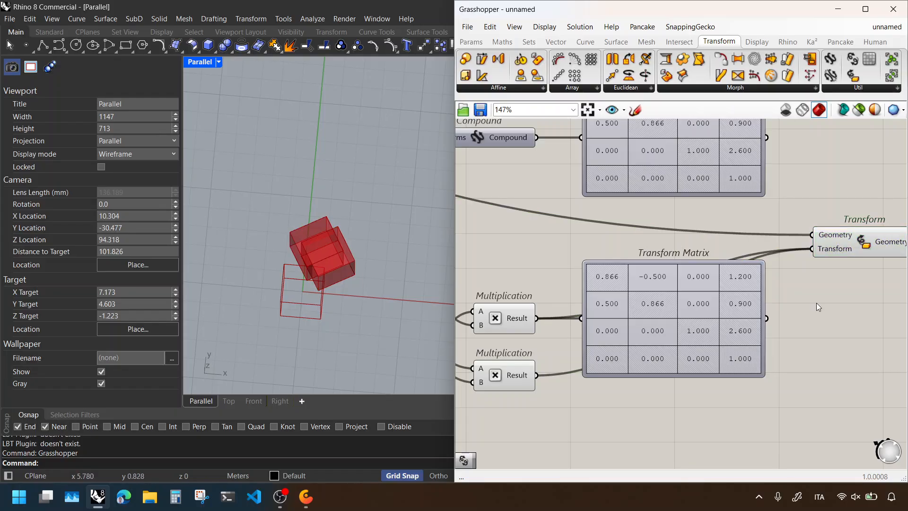
# Step: Delete the duplicate Multiplication component
pyautogui.scroll(-2, 817, 303)
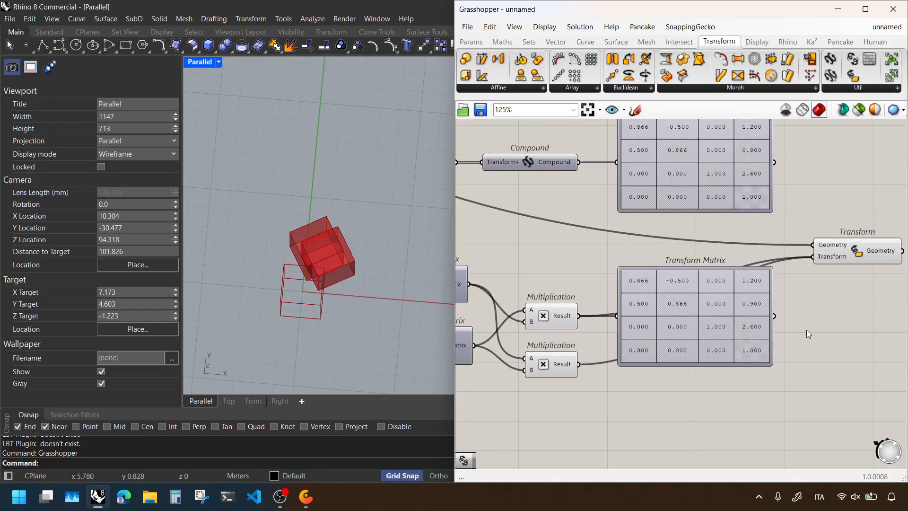
pyautogui.click(540, 353)
pyautogui.press('Delete')
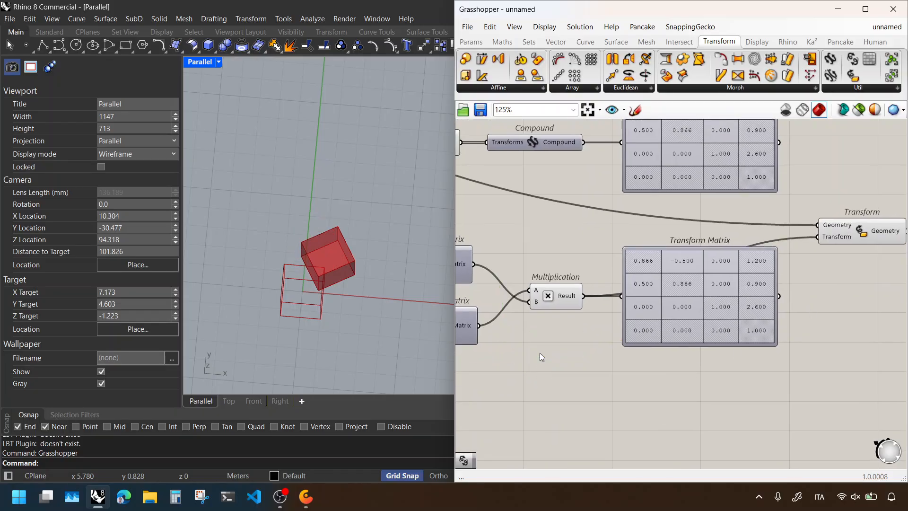
# Step: Place a Python 3 Script component in the empty area below the matrix multiplication setup
pyautogui.scroll(-4, 560, 370)
pyautogui.scroll(3, 567, 332)
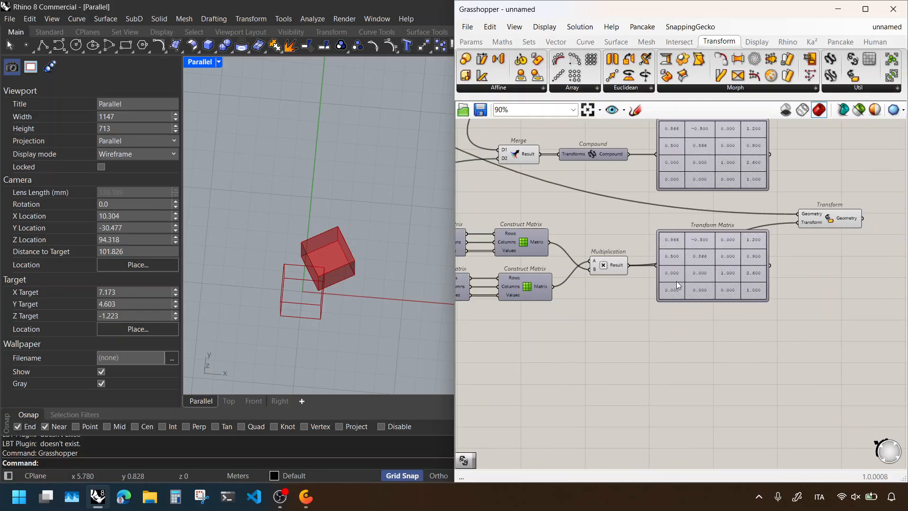
pyautogui.moveTo(683, 351); pyautogui.dragTo(660, 305, button='right')
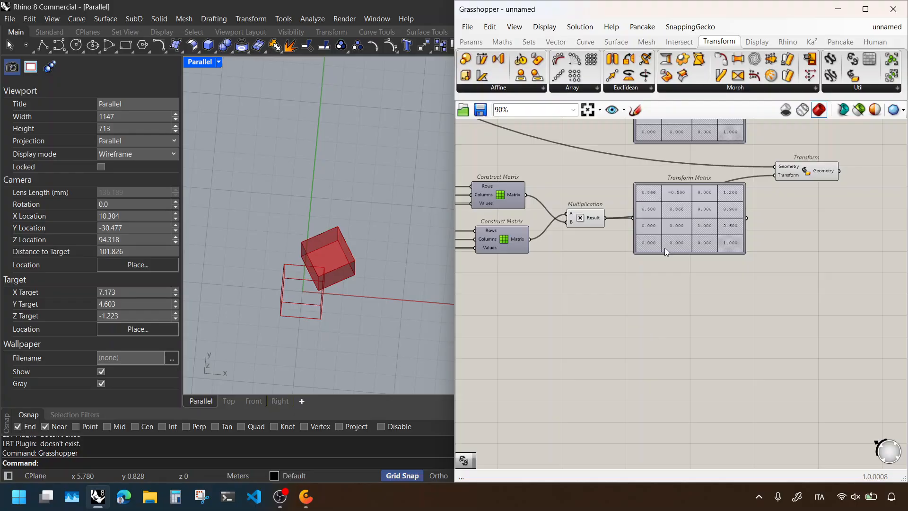
pyautogui.scroll(-5, 665, 248)
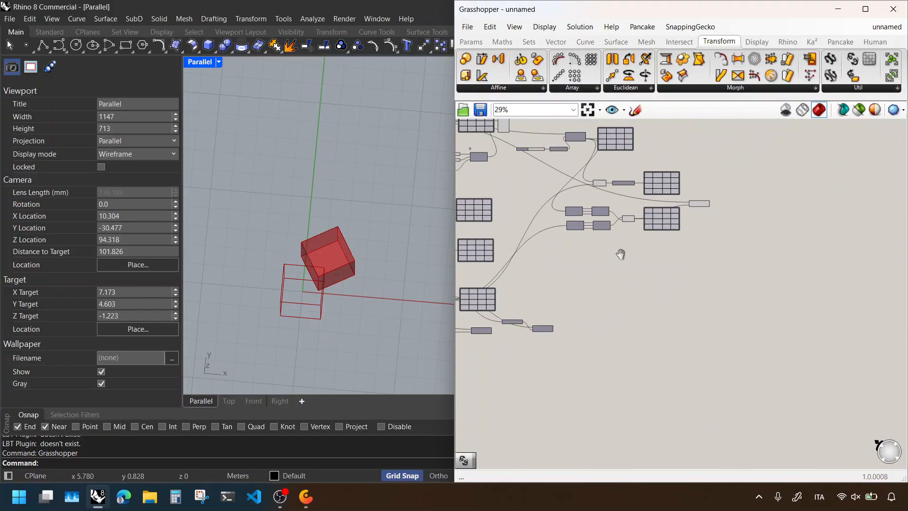
pyautogui.scroll(3, 621, 254)
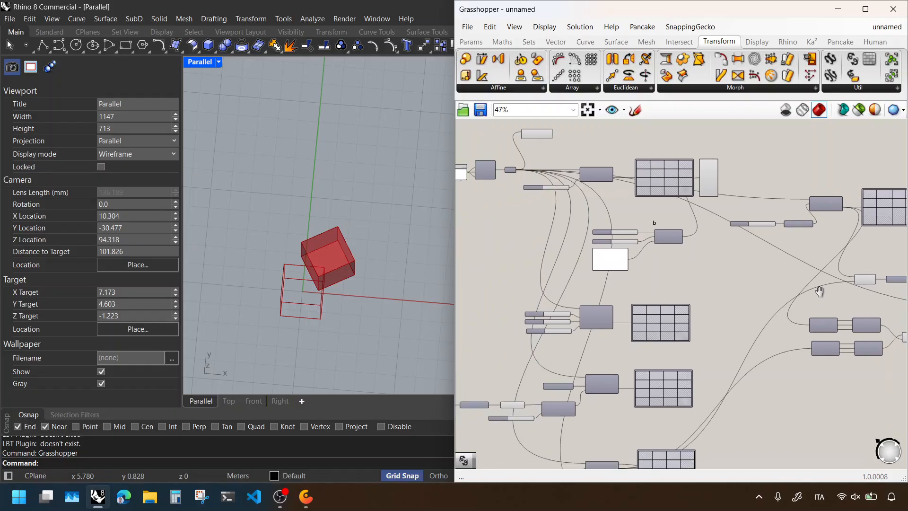
pyautogui.scroll(8, 728, 317)
pyautogui.doubleClick(720, 320)
pyautogui.write('p')
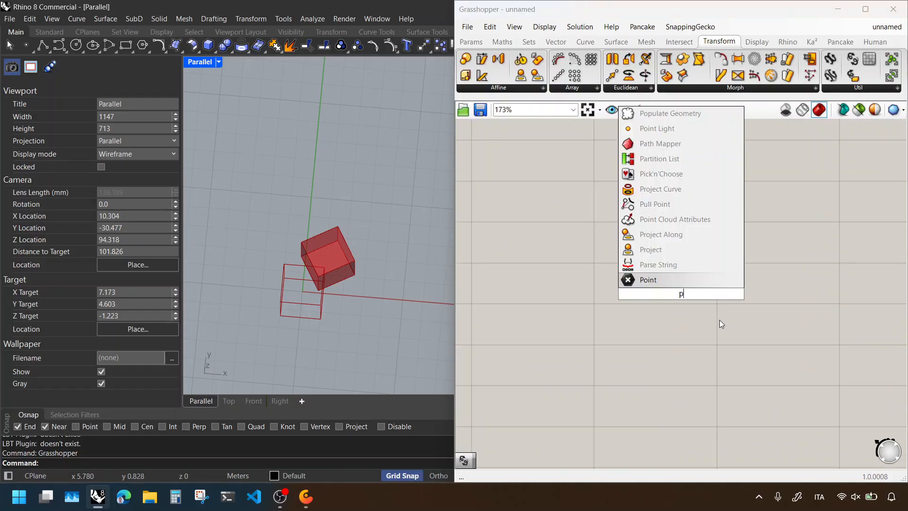
pyautogui.write('y')
pyautogui.press('Return')
# Step: Remove the script component's y input and rename its x input to B
pyautogui.scroll(4, 705, 303)
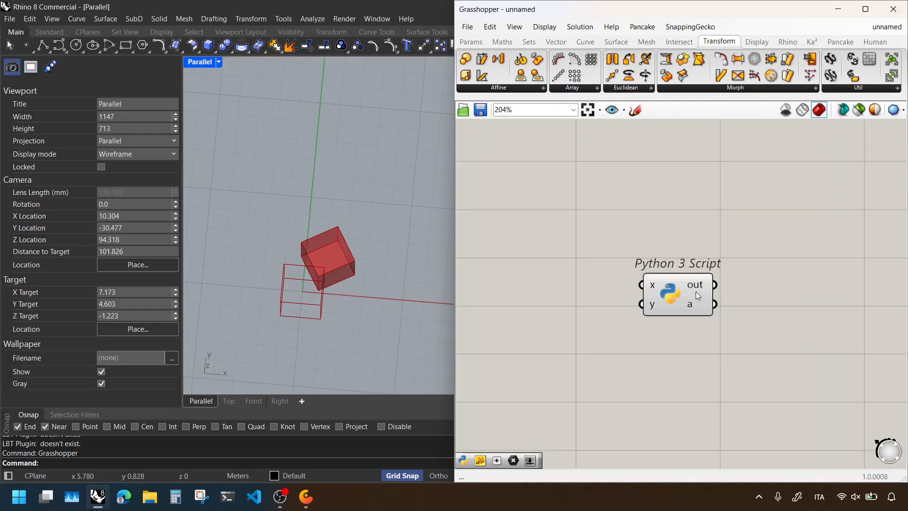
pyautogui.click(651, 310)
pyautogui.click(645, 309)
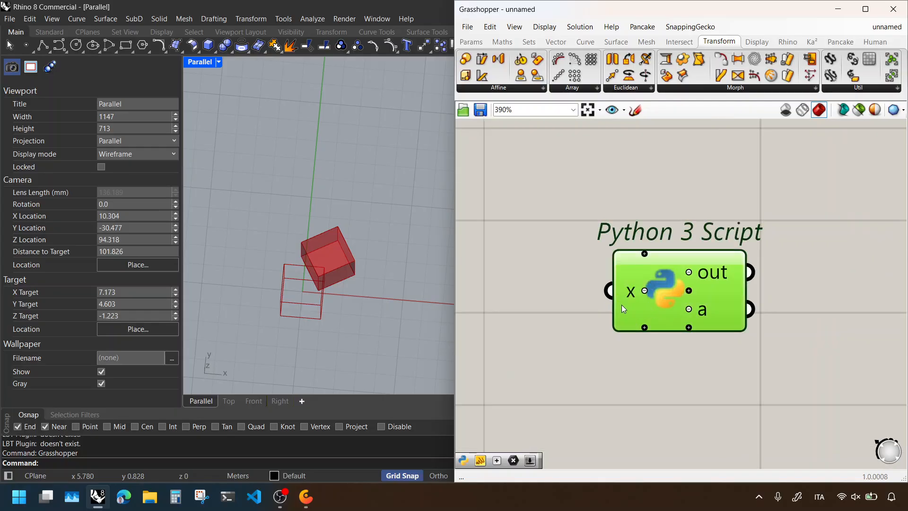
pyautogui.rightClick(627, 290)
pyautogui.doubleClick(646, 203)
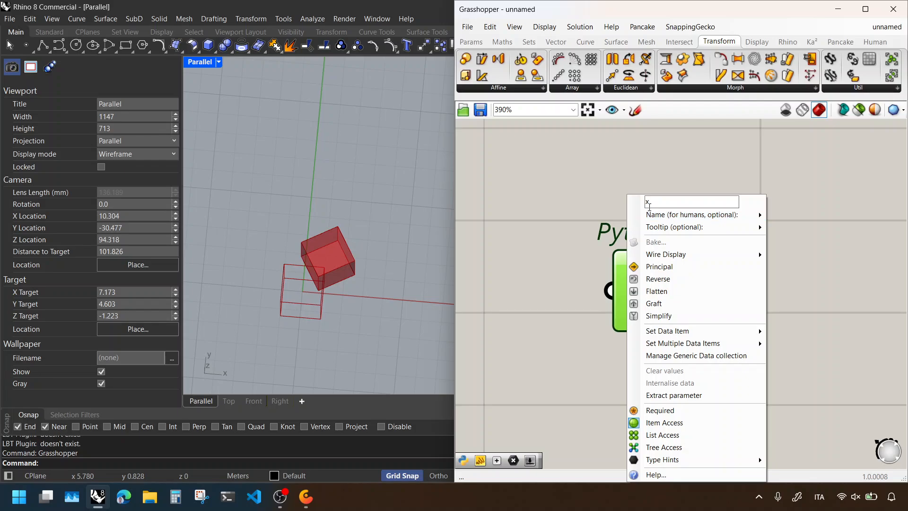
pyautogui.write('B')
pyautogui.press('Return')
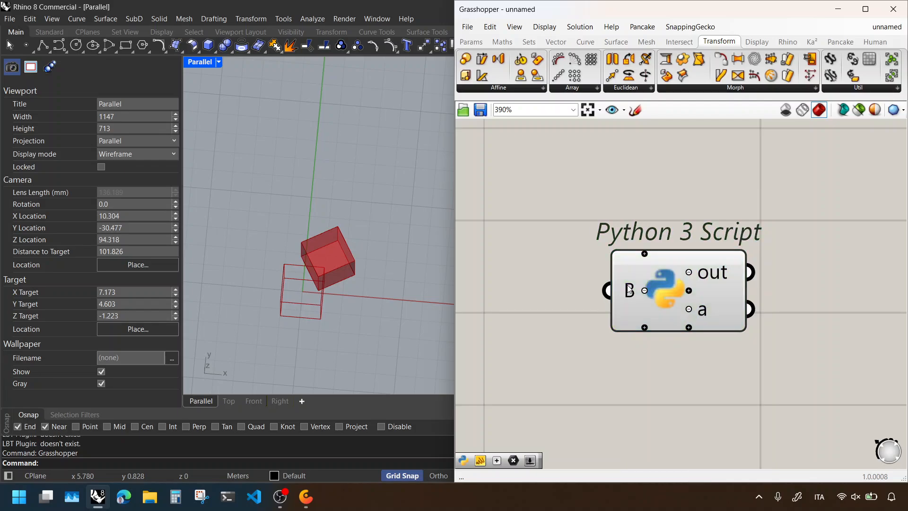
# Step: Set the type hint of the script component's B input to Brep
pyautogui.rightClick(621, 289)
pyautogui.click(715, 471)
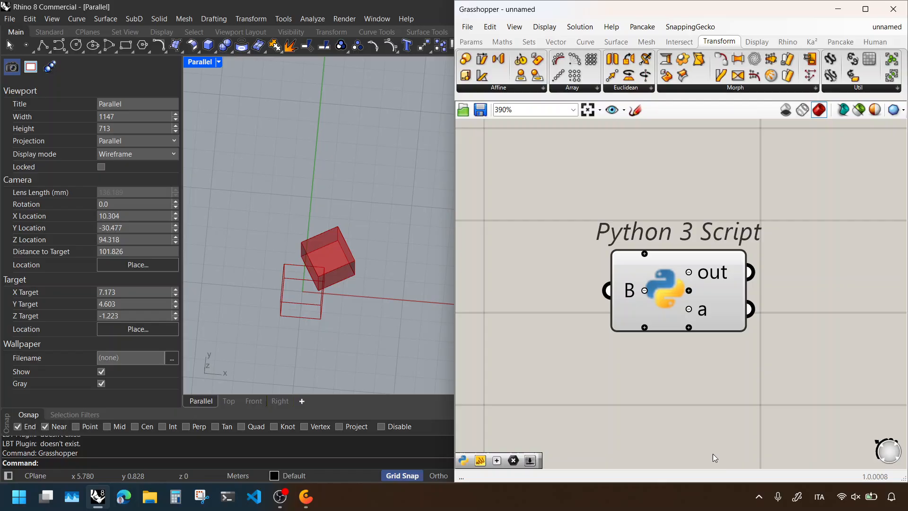
pyautogui.rightClick(617, 291)
pyautogui.moveTo(738, 459)
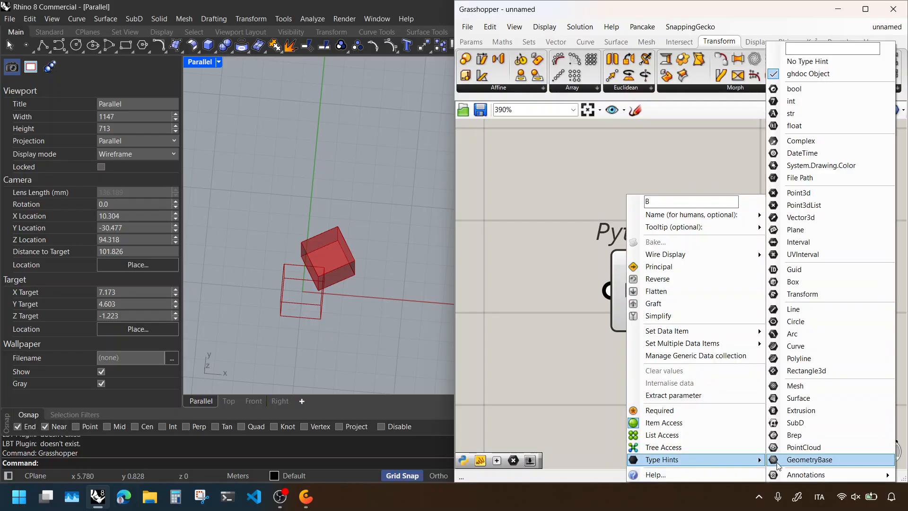
pyautogui.click(789, 436)
# Step: Remove the script component's out output and rename output a to Bt
pyautogui.click(689, 270)
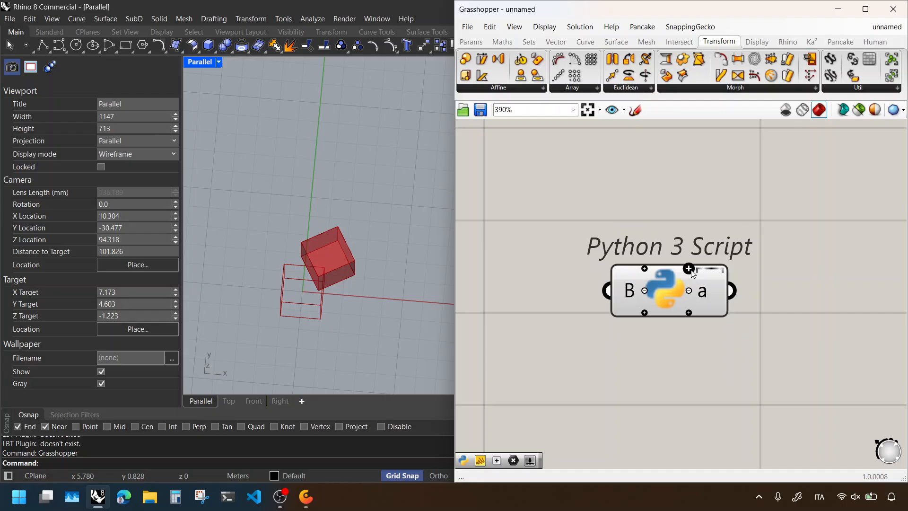
pyautogui.rightClick(702, 296)
pyautogui.write('Bt')
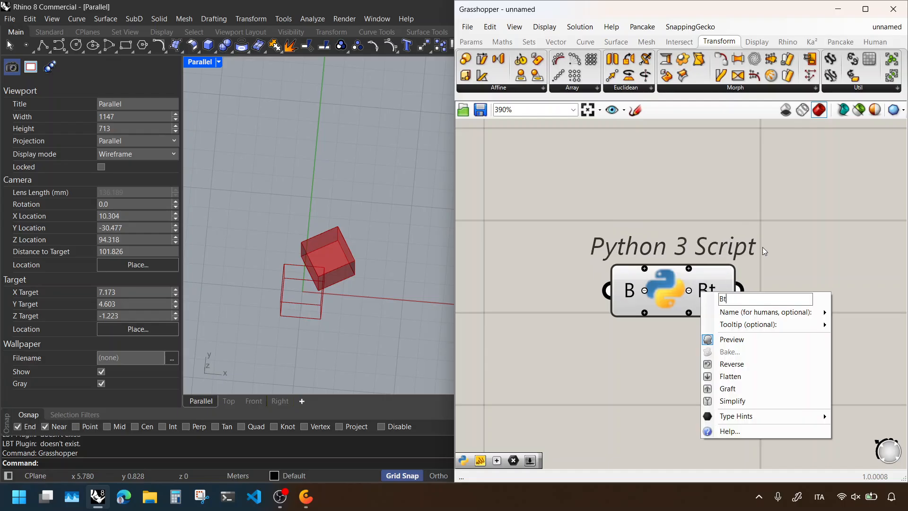
pyautogui.press('Return')
# Step: Add a second output to the script component and name it T
pyautogui.click(688, 312)
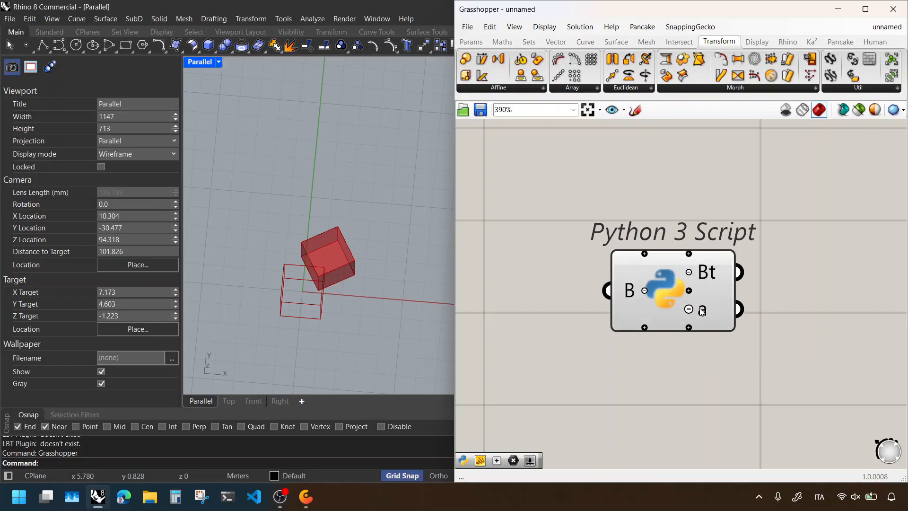
pyautogui.rightClick(703, 311)
pyautogui.write('T')
pyautogui.press('Return')
# Step: Wire the original box geometry into the B input of the Python 3 Script component
pyautogui.scroll(-3, 675, 292)
pyautogui.click(672, 290)
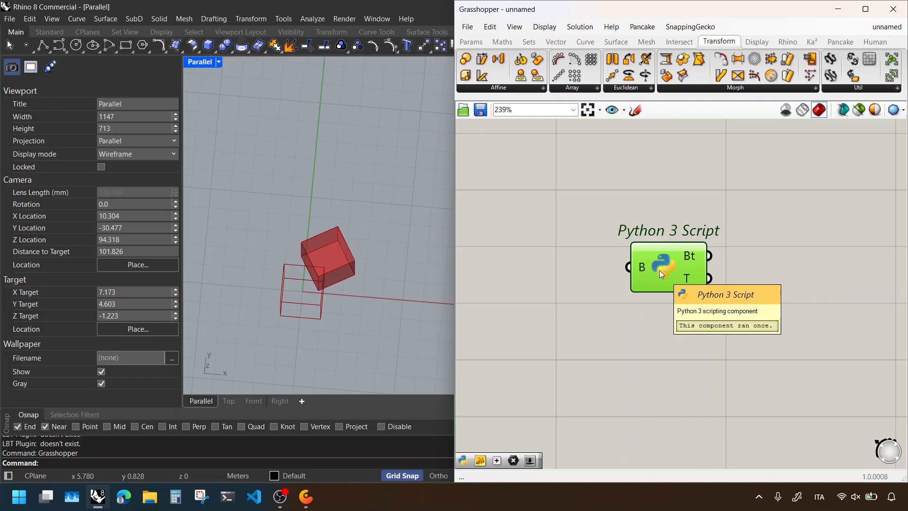
pyautogui.scroll(-5, 727, 233)
pyautogui.scroll(-5, 727, 232)
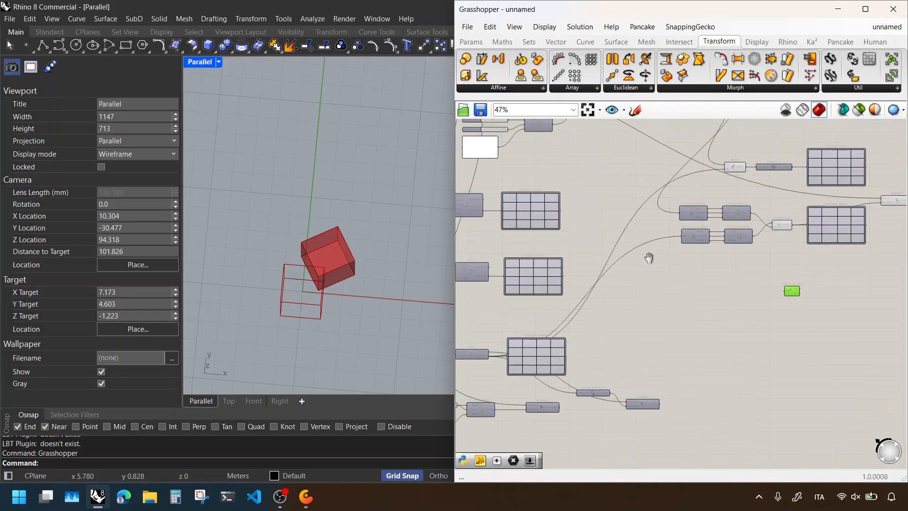
pyautogui.scroll(-1, 549, 163)
pyautogui.moveTo(541, 137); pyautogui.dragTo(691, 307)
pyautogui.scroll(10, 903, 352)
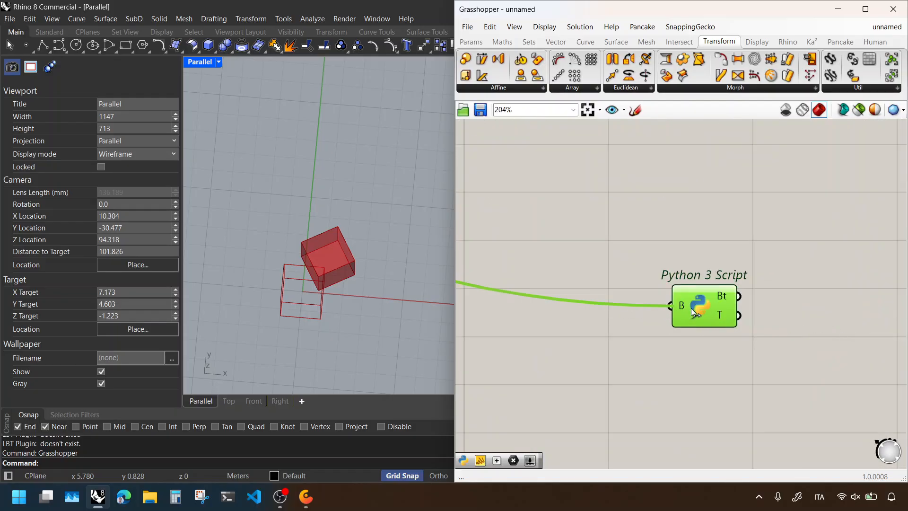
# Step: Turn off the viewport preview of the Transform component
pyautogui.scroll(-3, 705, 284)
pyautogui.click(700, 231)
pyautogui.moveTo(700, 232); pyautogui.dragTo(728, 314, button='right')
pyautogui.moveTo(904, 287); pyautogui.dragTo(720, 296, button='right')
pyautogui.moveTo(812, 256); pyautogui.dragTo(757, 172)
pyautogui.rightClick(772, 149)
pyautogui.click(780, 167)
pyautogui.click(766, 145)
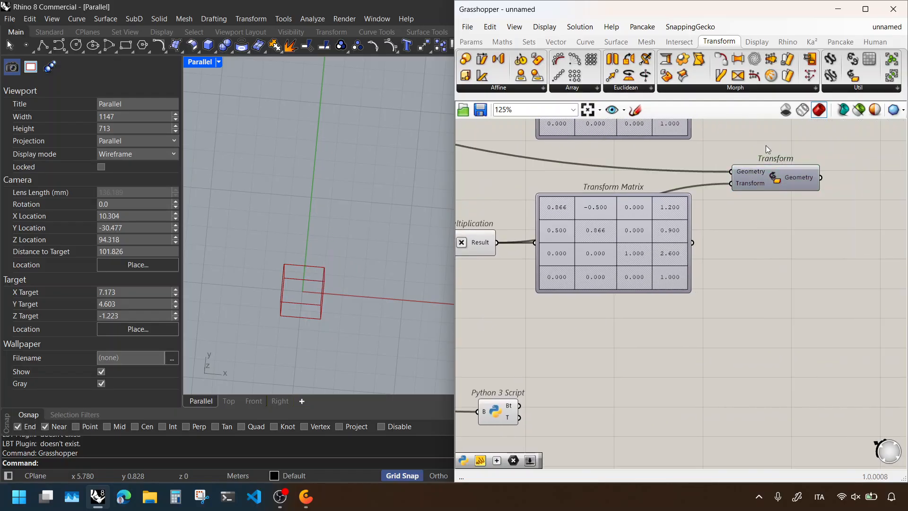
# Step: Open the Python component's code for editing, select the whole default script and enlarge the code text
pyautogui.scroll(-2, 765, 146)
pyautogui.moveTo(689, 317); pyautogui.dragTo(814, 279, button='right')
pyautogui.scroll(4, 699, 296)
pyautogui.doubleClick(698, 294)
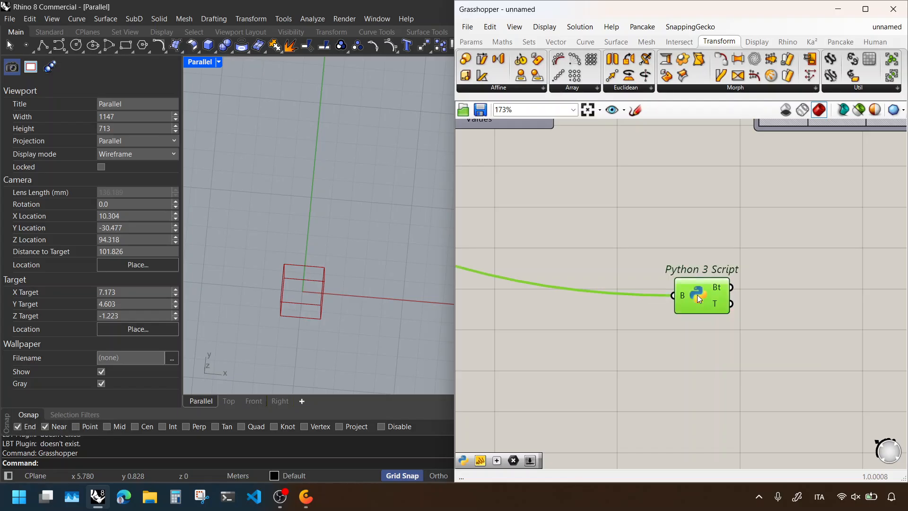
pyautogui.moveTo(516, 48); pyautogui.dragTo(702, 46)
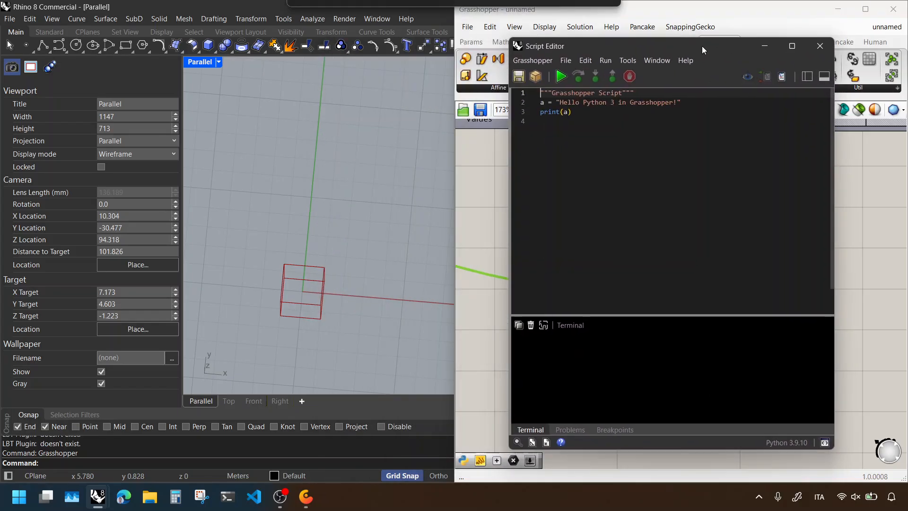
pyautogui.hotkey('ctrl', 'a')
pyautogui.keyDown('ctrl'); pyautogui.scroll(3, 638, 171); pyautogui.keyUp('ctrl')
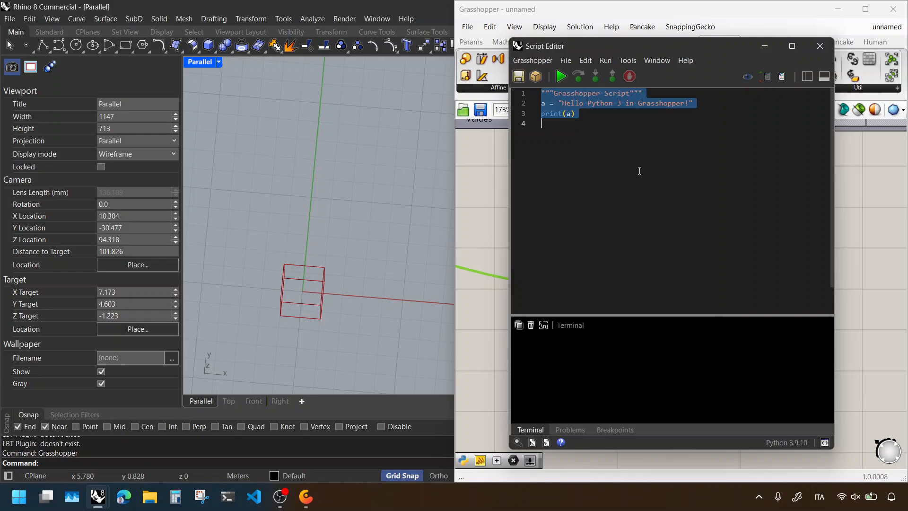
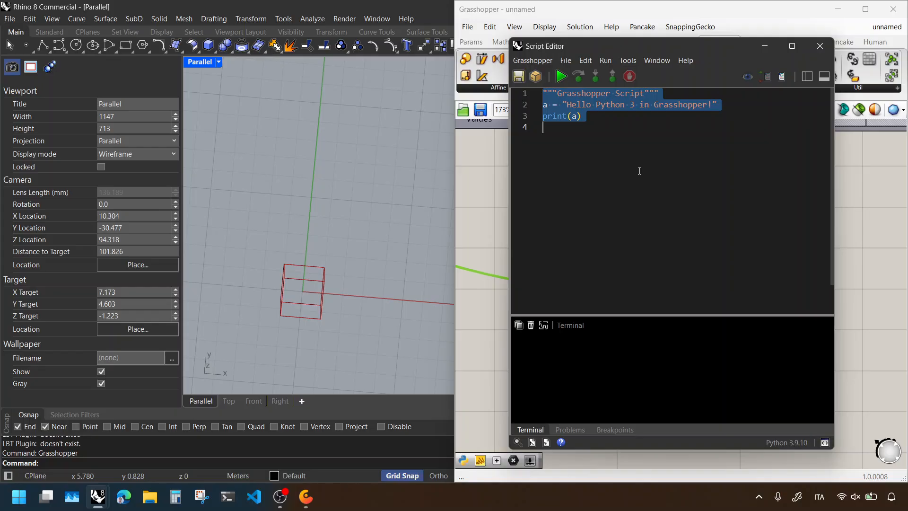
pyautogui.write('move =')
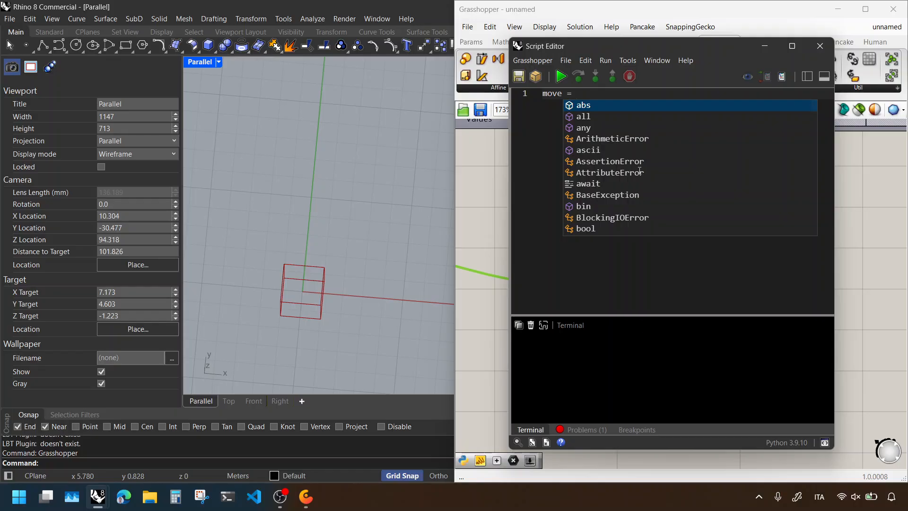
pyautogui.press('BackSpace')
pyautogui.press('BackSpace')
pyautogui.press('BackSpace')
pyautogui.press('BackSpace')
pyautogui.press('BackSpace')
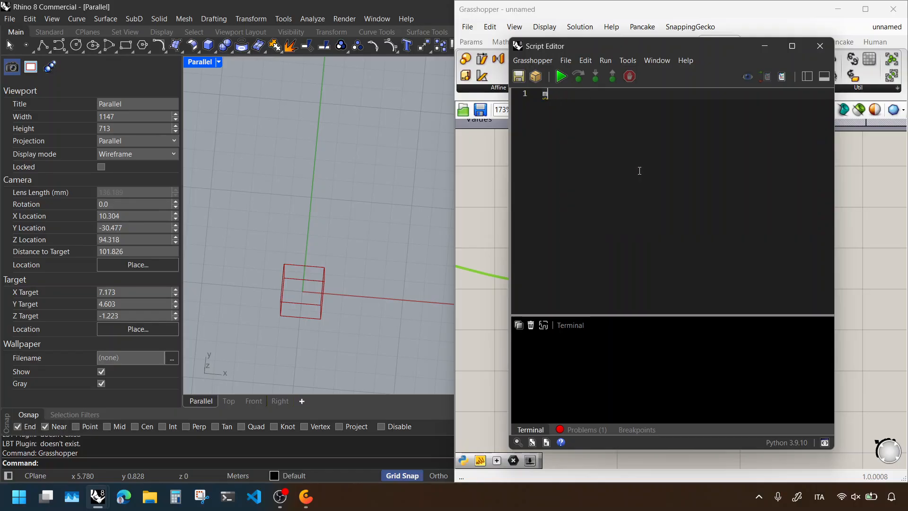
# Step: Replace the default script with the beginning of an assignment to a variable named scale
pyautogui.write('scale =')
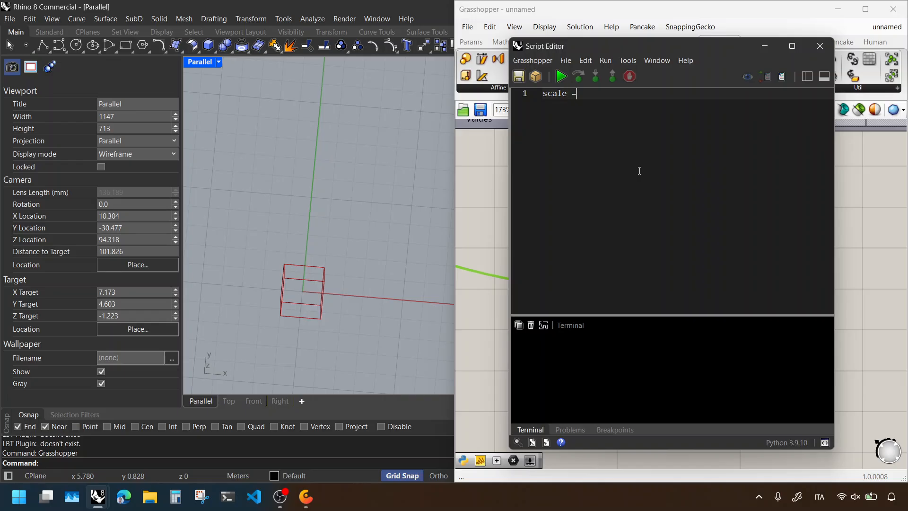
pyautogui.write('rg.')
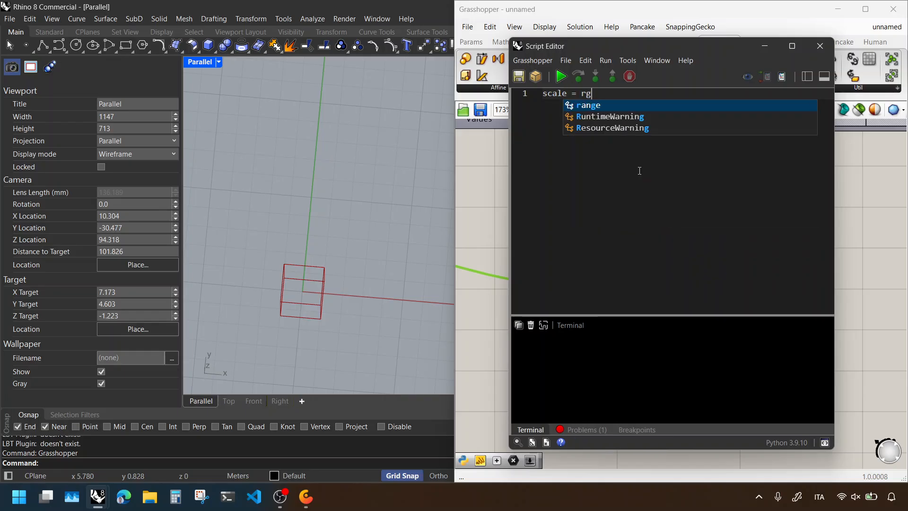
pyautogui.press('BackSpace')
pyautogui.press('BackSpace')
pyautogui.press('BackSpace')
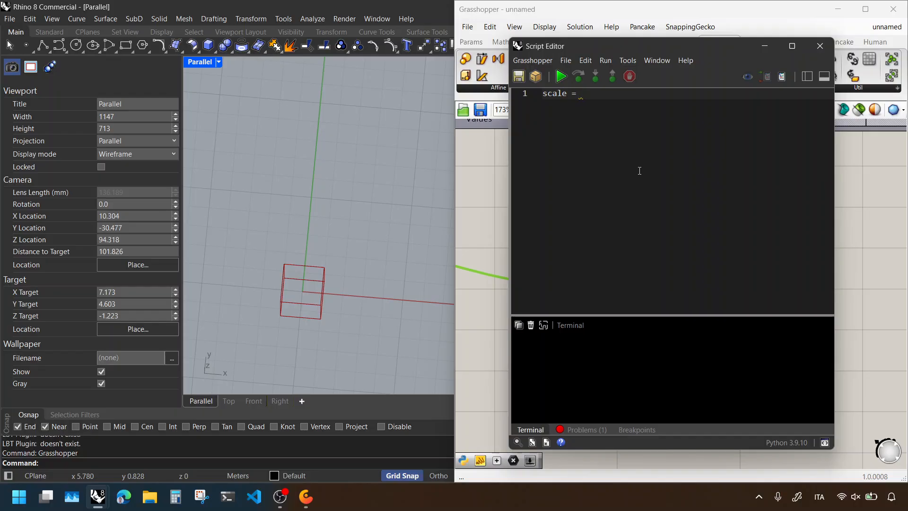
# Step: Import Rhino.Geometry as rg on the first line, with a blank line separating it from the scale assignment
pyautogui.press('Home')
pyautogui.press('Return')
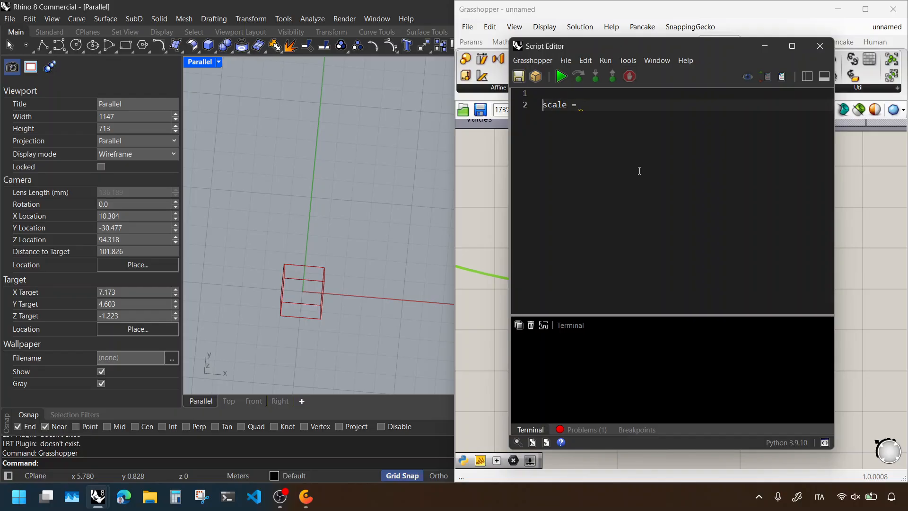
pyautogui.press('Return')
pyautogui.press('Up')
pyautogui.press('Up')
pyautogui.write('import ')
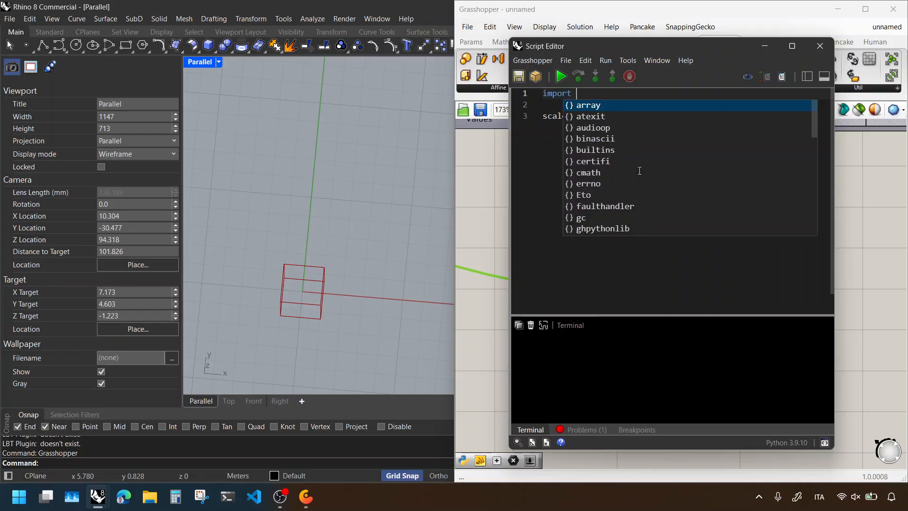
pyautogui.write('Rhino.Geo')
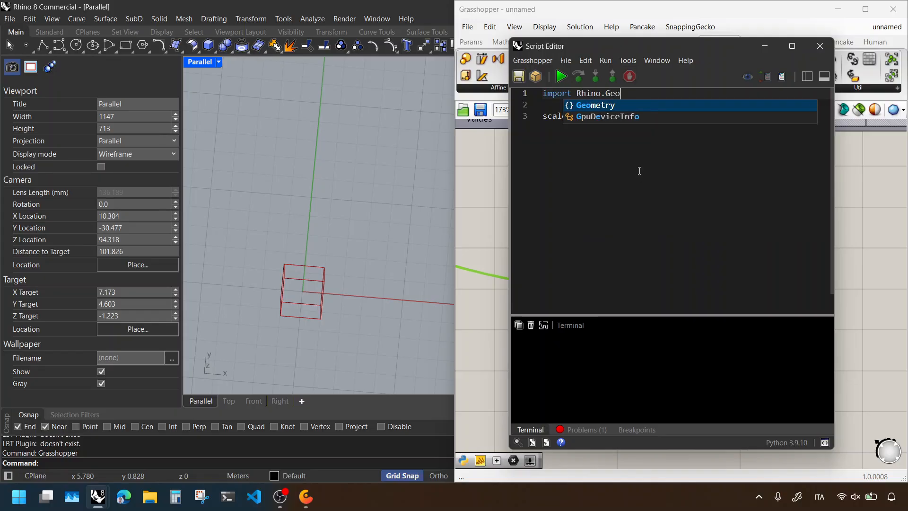
pyautogui.write('metry ')
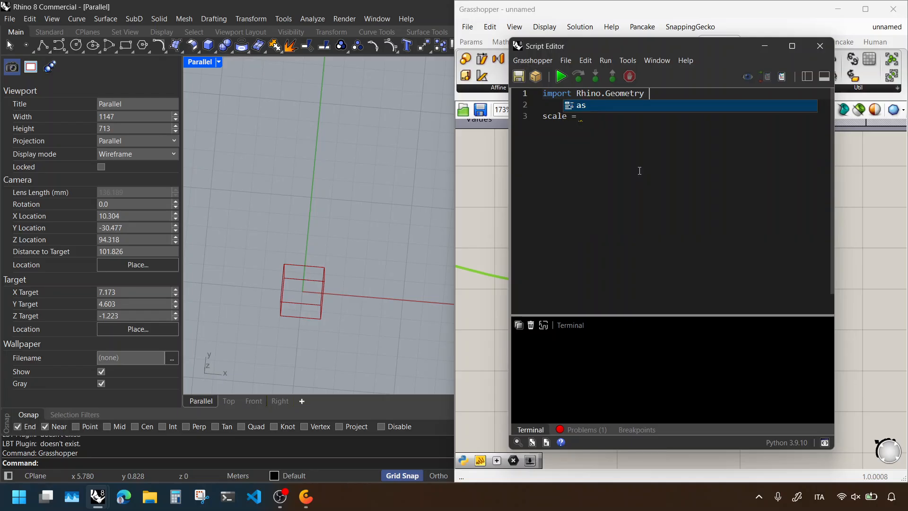
pyautogui.write('as rg')
pyautogui.press('Down')
pyautogui.press('Down')
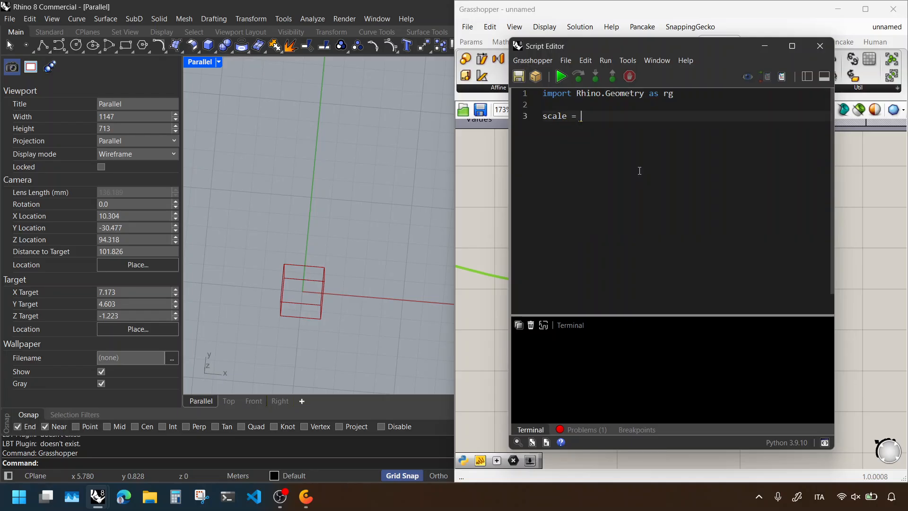
# Step: Assign a call to rg.Transform.Scale to the scale variable and show its overload that takes a plane and three factors
pyautogui.write('rg.Tra')
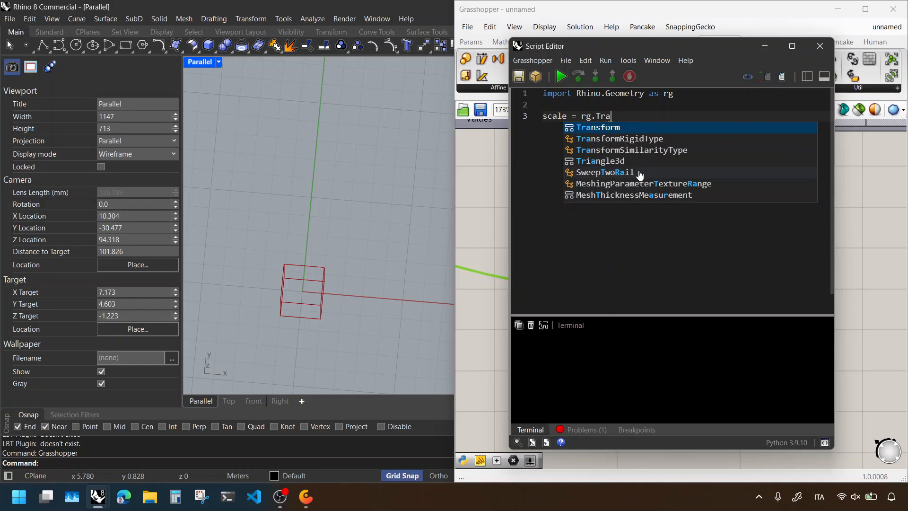
pyautogui.write('nsform.sca')
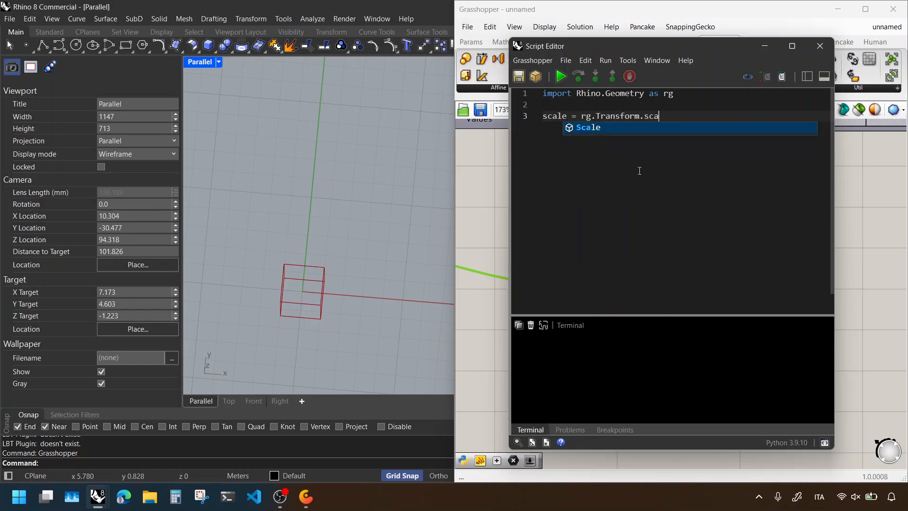
pyautogui.press('Tab')
pyautogui.write('(')
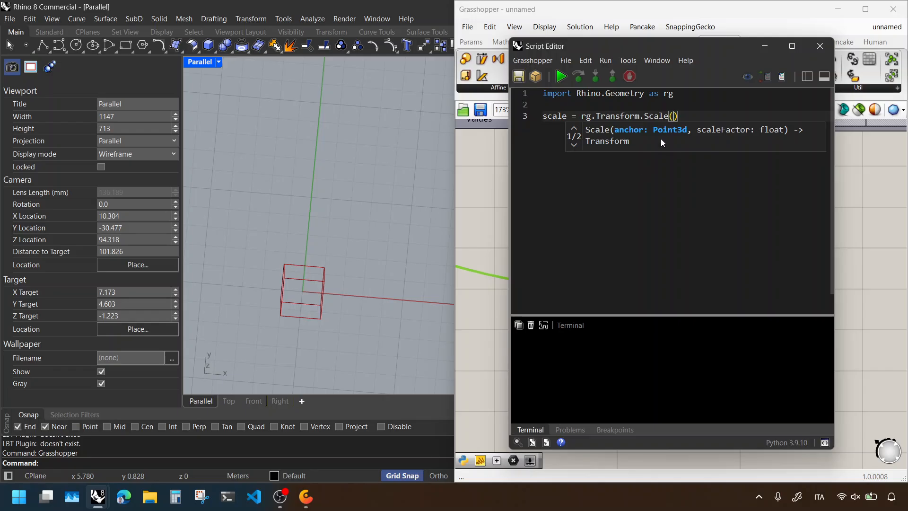
pyautogui.click(575, 146)
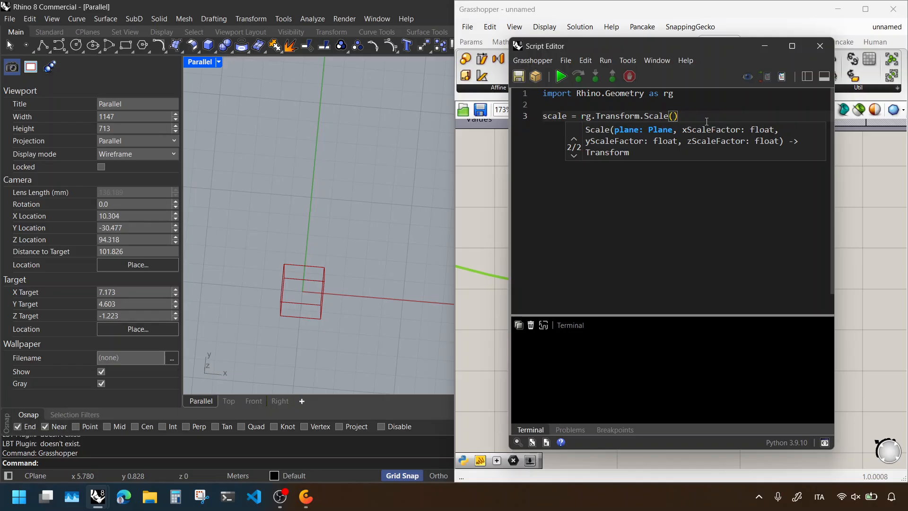
# Step: Fill in the Scale call's arguments with rg.Plane.WorldXY and the factors 1.5, 1.2 and 0.4
pyautogui.write('rg.Plane.')
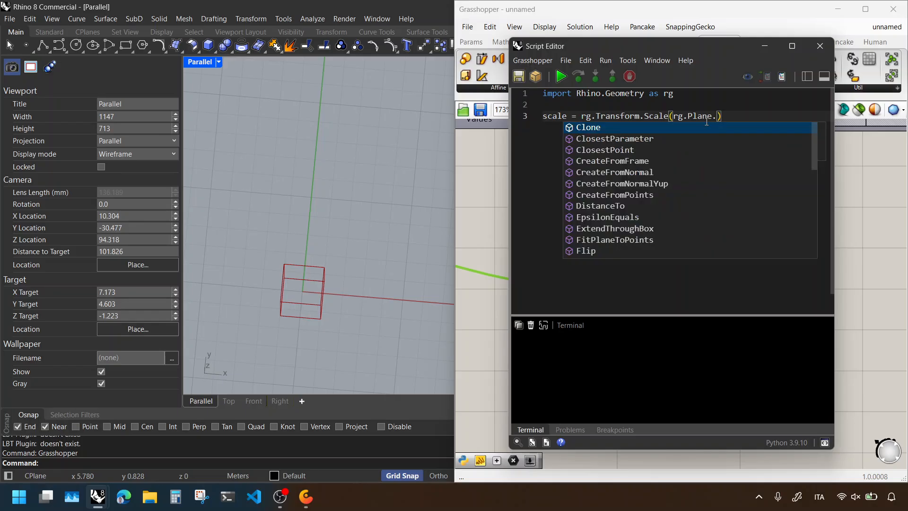
pyautogui.write('WorldXY')
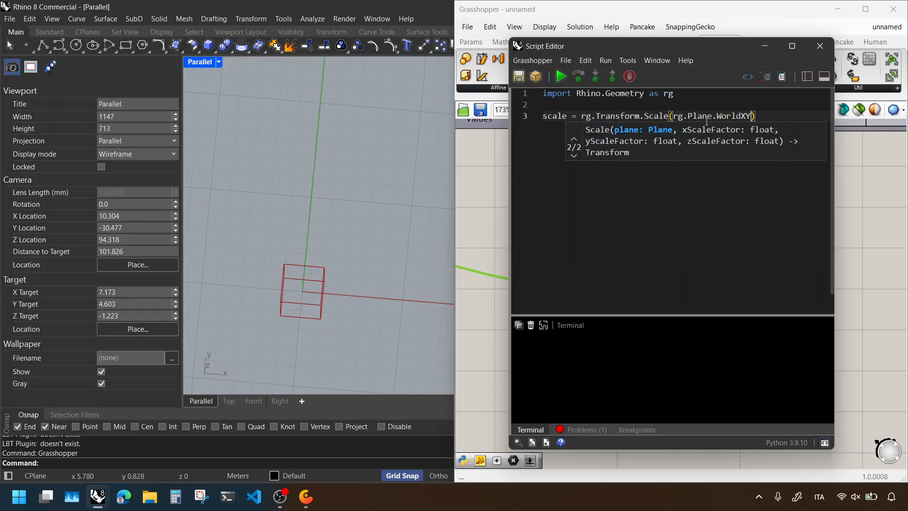
pyautogui.write(', ')
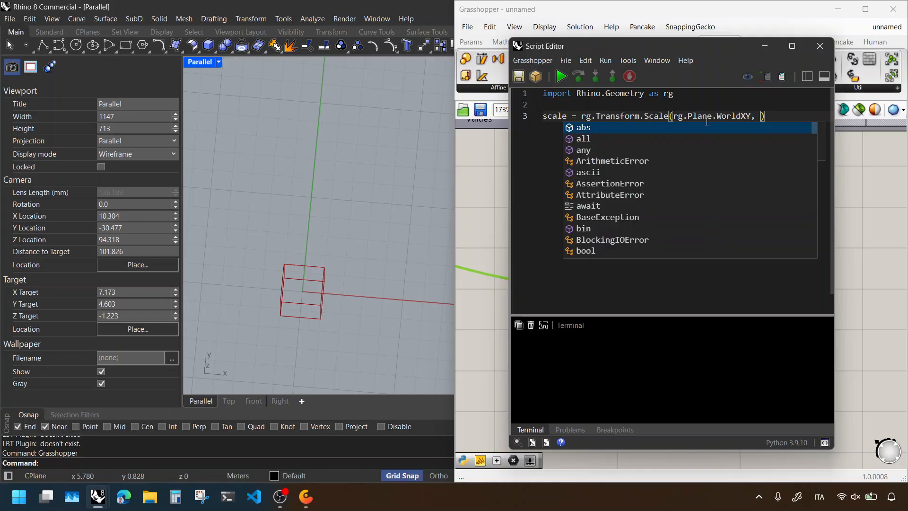
pyautogui.write('p')
pyautogui.press('BackSpace')
pyautogui.write('rg.')
pyautogui.press('BackSpace')
pyautogui.press('BackSpace')
pyautogui.press('BackSpace')
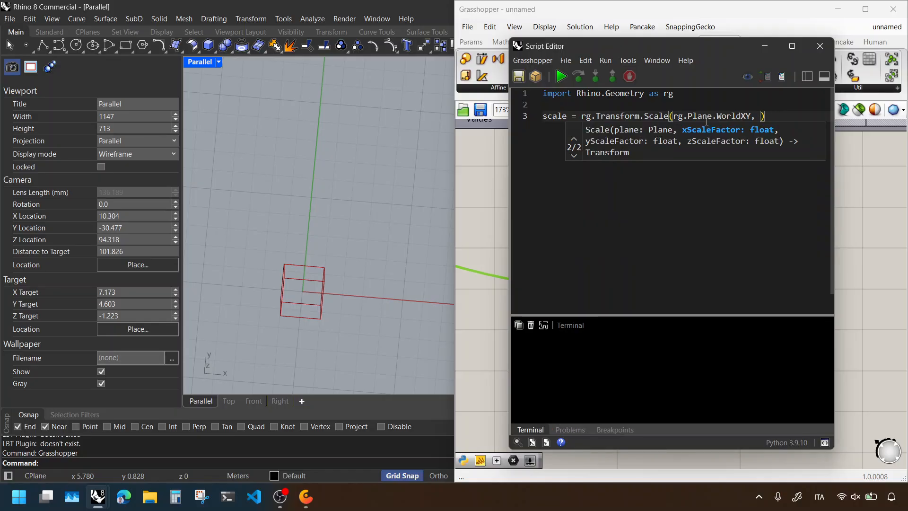
pyautogui.write('1.5, 1.2, ')
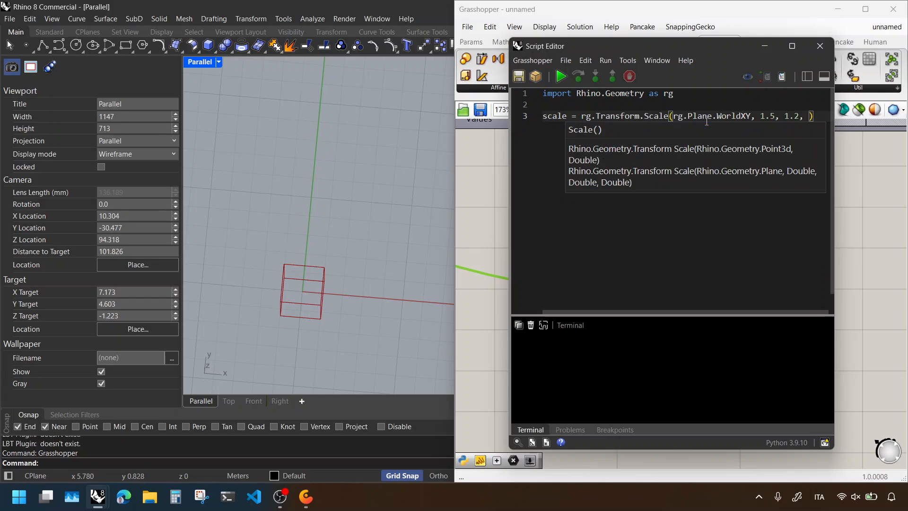
pyautogui.write('0.4)')
pyautogui.press('Return')
pyautogui.press('Return')
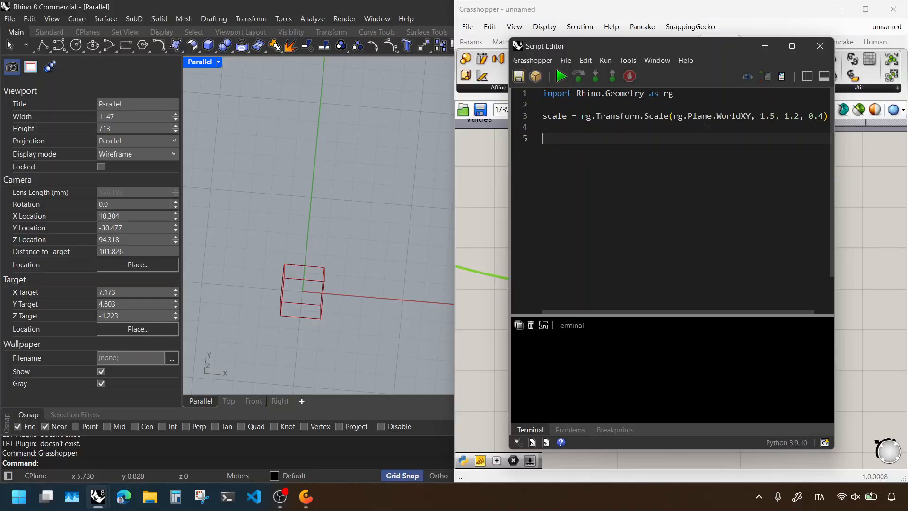
# Step: Add a print statement for scale, run the script and enlarge the terminal output text
pyautogui.write('print(scale')
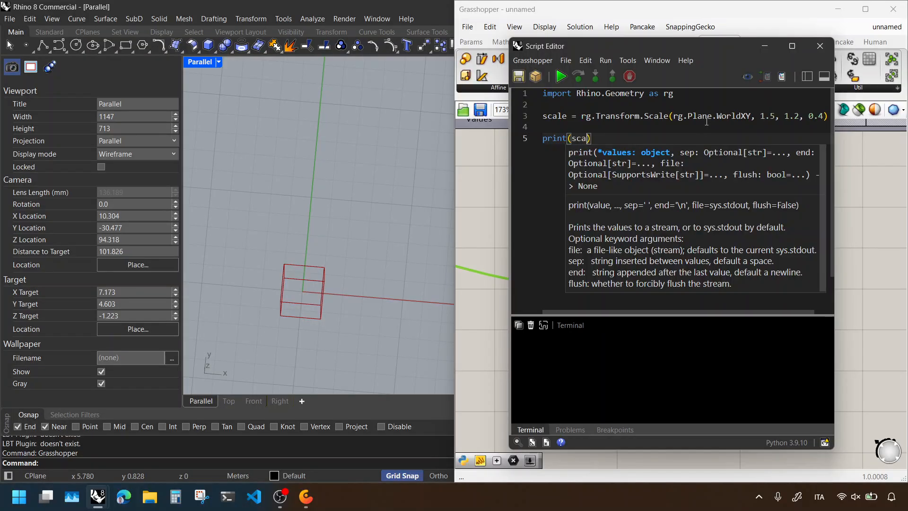
pyautogui.press('F5')
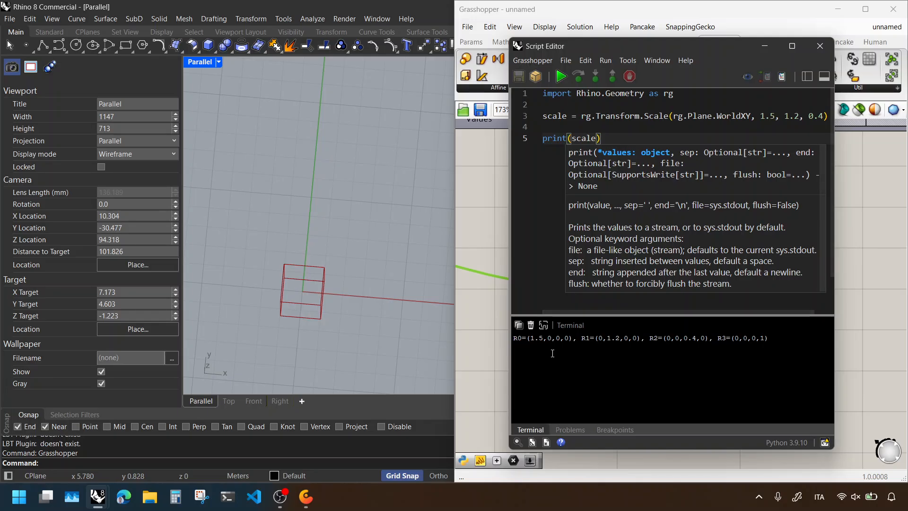
pyautogui.click(551, 354)
pyautogui.keyDown('ctrl'); pyautogui.scroll(1, 551, 354); pyautogui.keyUp('ctrl')
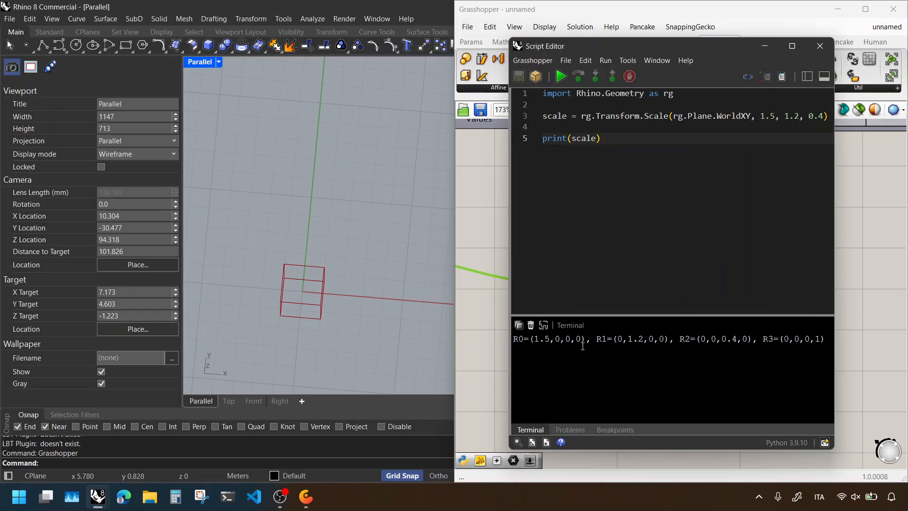
# Step: Add a line below the scale assignment that assigns an rg.Transform.Shear call to a variable named shear
pyautogui.click(654, 171)
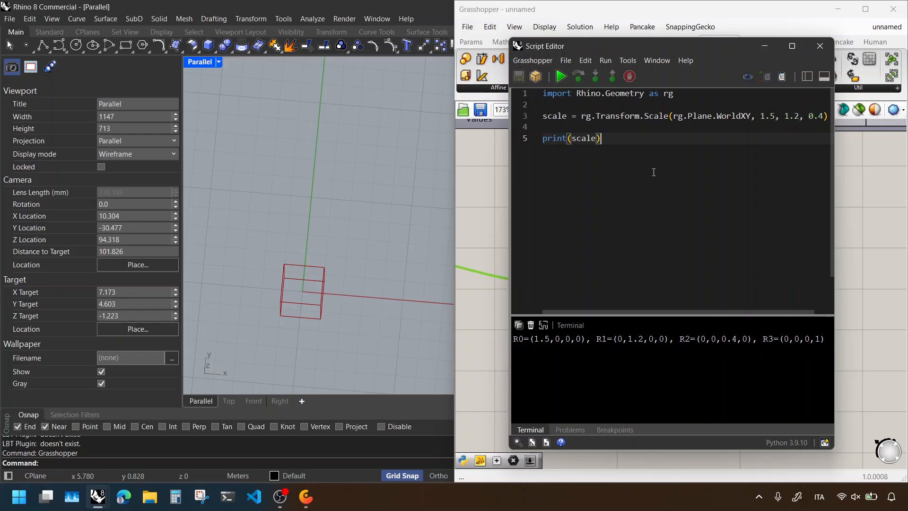
pyautogui.press('Up')
pyautogui.press('Return')
pyautogui.press('Up')
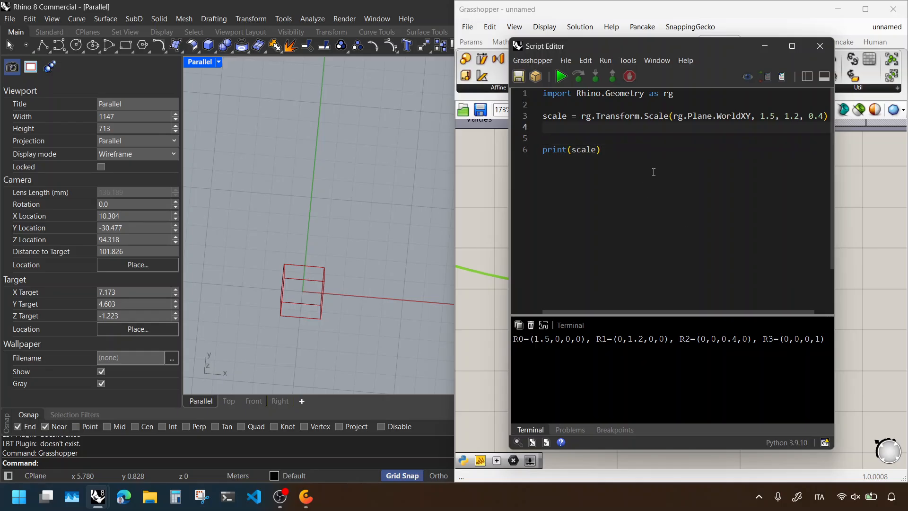
pyautogui.write('shear =')
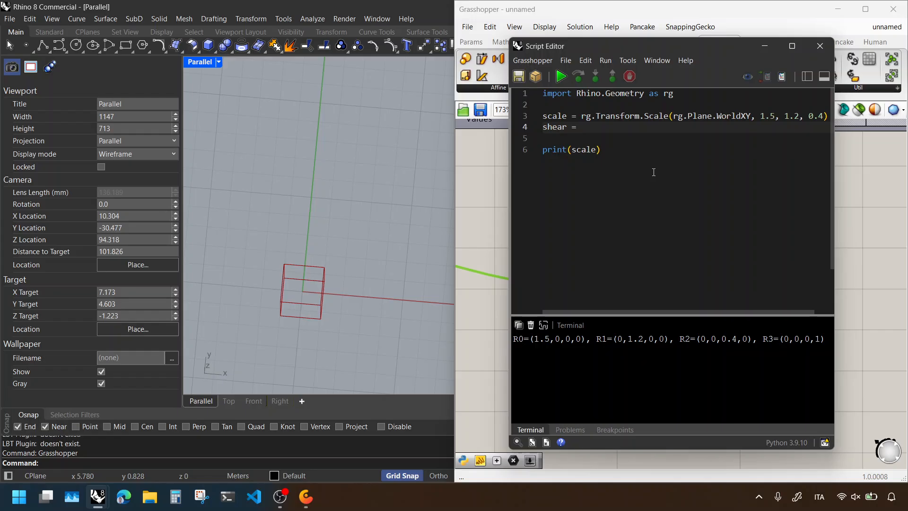
pyautogui.write(' rg.TransformSimilarityType.')
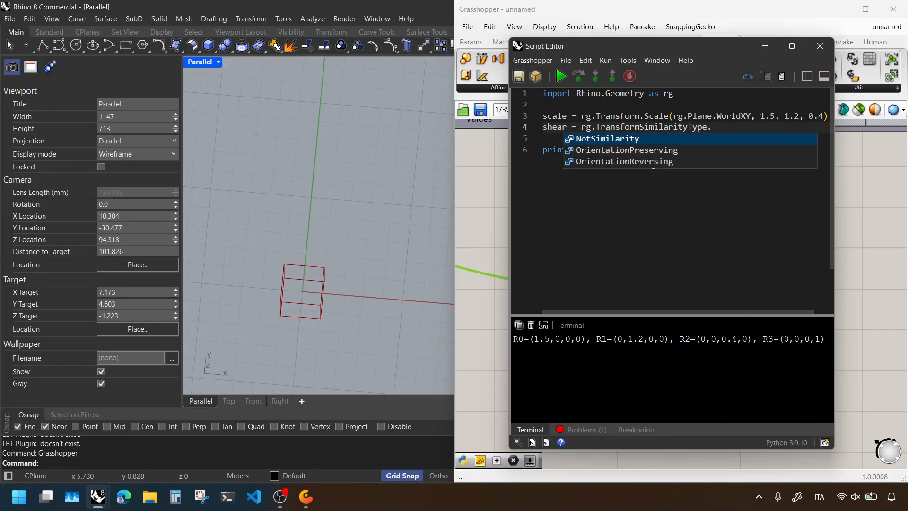
pyautogui.press('BackSpace')
pyautogui.press('BackSpace')
pyautogui.press('BackSpace')
pyautogui.press('BackSpace')
pyautogui.press('BackSpace')
pyautogui.press('BackSpace')
pyautogui.press('BackSpace')
pyautogui.press('BackSpace')
pyautogui.press('BackSpace')
pyautogui.press('BackSpace')
pyautogui.press('BackSpace')
pyautogui.press('BackSpace')
pyautogui.press('BackSpace')
pyautogui.press('BackSpace')
pyautogui.press('BackSpace')
pyautogui.write(',')
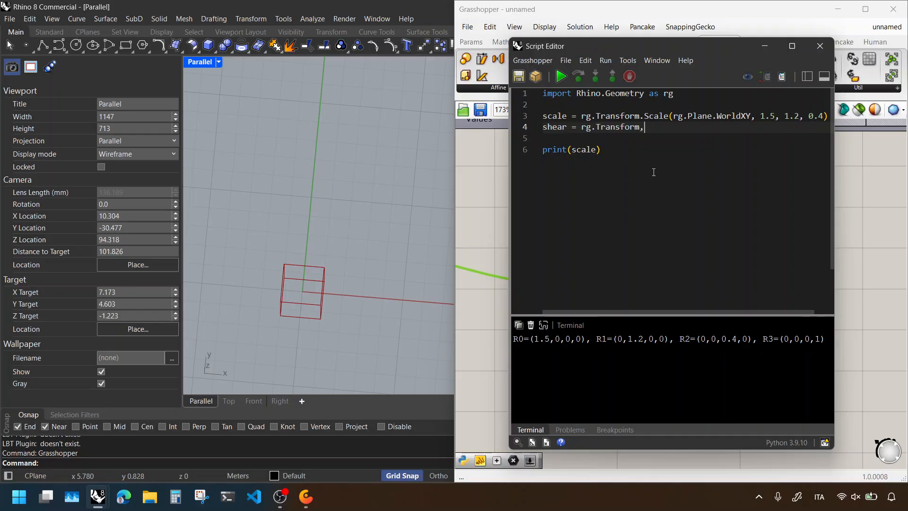
pyautogui.write('.Shear(')
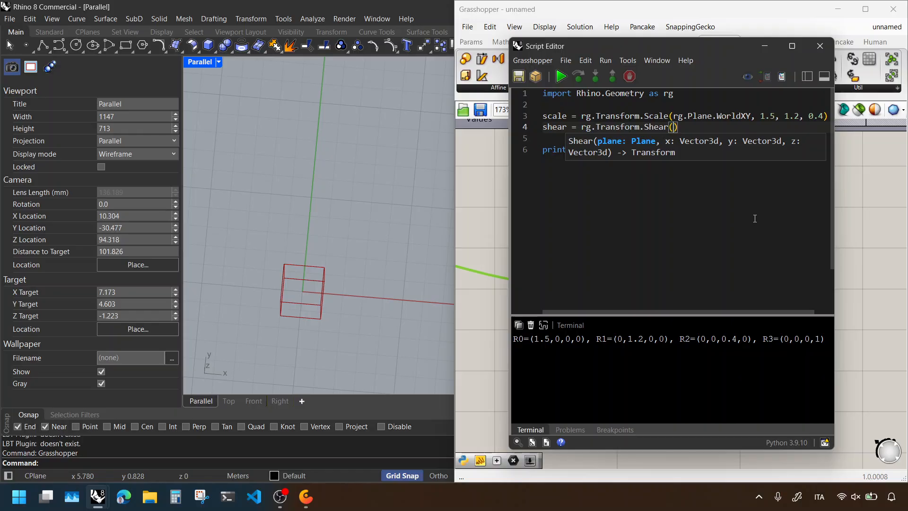
# Step: Copy rg.Plane.WorldXY from the Scale call into the Shear call as its plane argument, followed by a comma
pyautogui.press('Up')
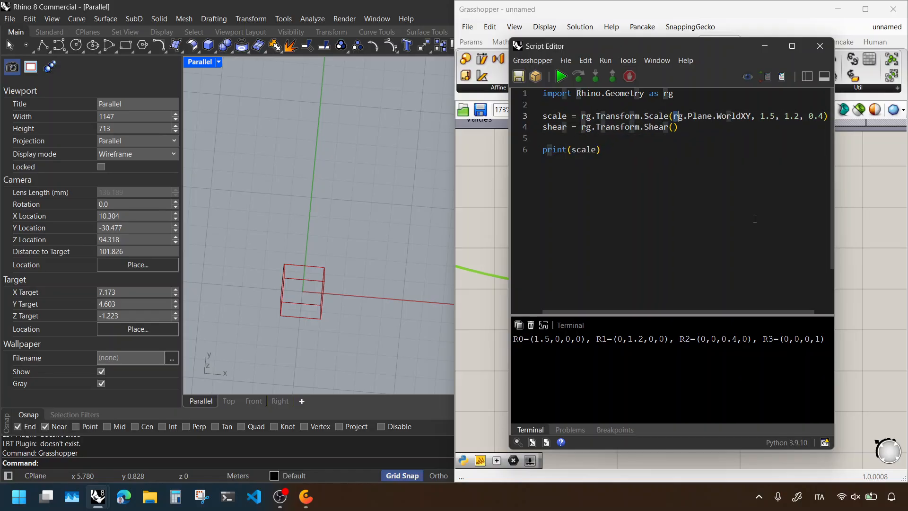
pyautogui.hotkey('shift', 'Right')
pyautogui.hotkey('shift', 'Right')
pyautogui.hotkey('shift', 'Right')
pyautogui.hotkey('shift', 'Right')
pyautogui.hotkey('shift', 'Right')
pyautogui.hotkey('shift', 'Right')
pyautogui.hotkey('shift', 'Right')
pyautogui.hotkey('shift', 'Right')
pyautogui.hotkey('shift', 'Right')
pyautogui.hotkey('shift', 'Right')
pyautogui.hotkey('shift', 'Right')
pyautogui.hotkey('shift', 'Right')
pyautogui.hotkey('shift', 'Right')
pyautogui.hotkey('shift', 'Right')
pyautogui.hotkey('shift', 'Right')
pyautogui.hotkey('ctrl', 'c')
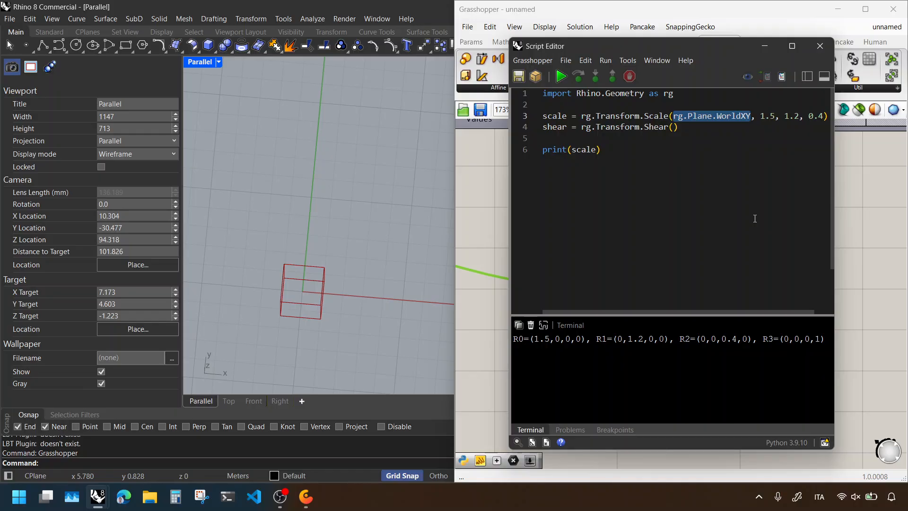
pyautogui.press('Down')
pyautogui.press('Left')
pyautogui.hotkey('ctrl', 'v')
pyautogui.write(',')
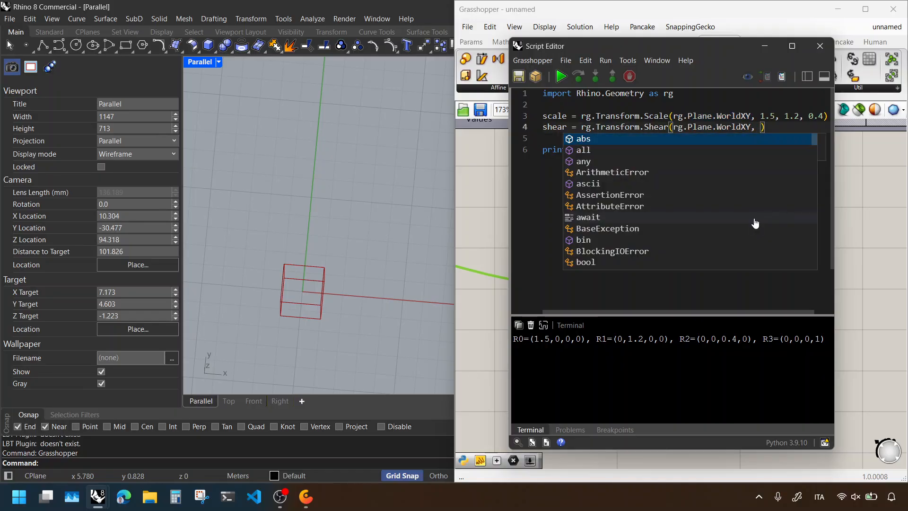
pyautogui.press('Escape')
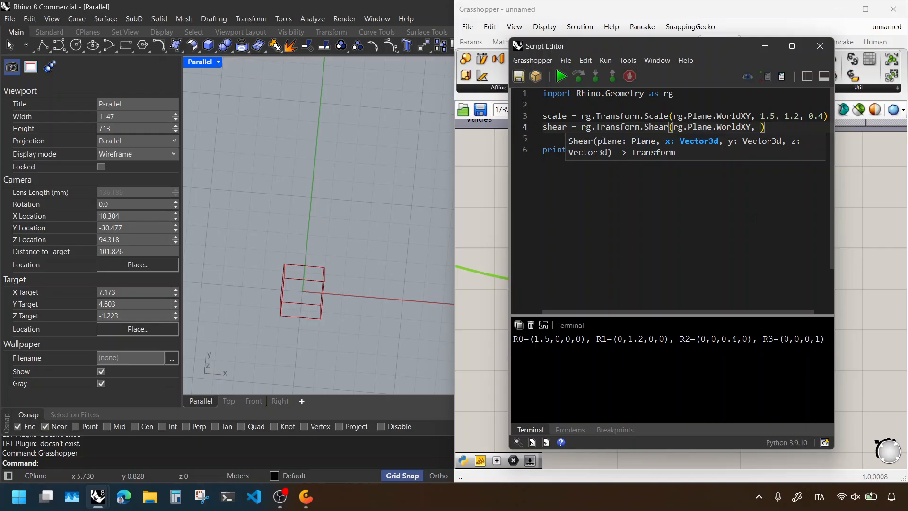
# Step: Enter rg.Vector3d(1,0,0) as the Shear call's x vector argument, followed by a comma
pyautogui.write('rg.Ve')
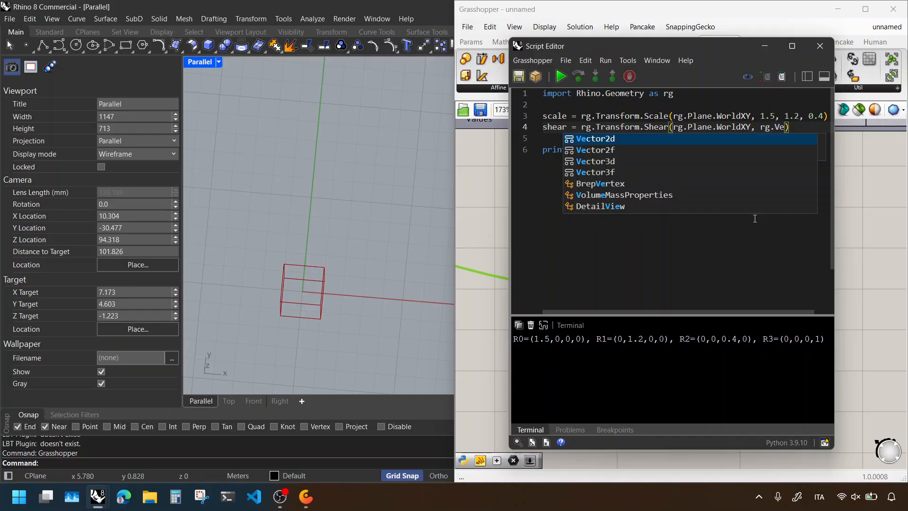
pyautogui.press('Down')
pyautogui.press('Down')
pyautogui.press('Return')
pyautogui.write('(')
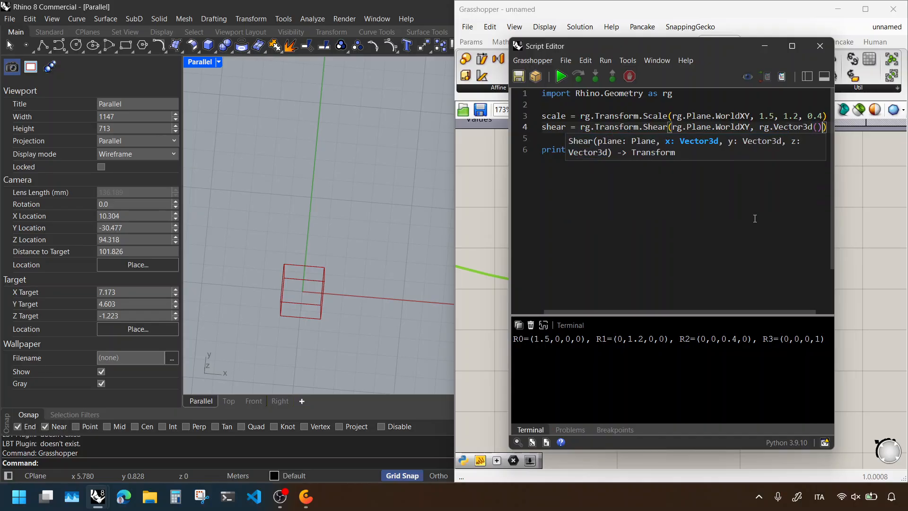
pyautogui.write('1,0,0')
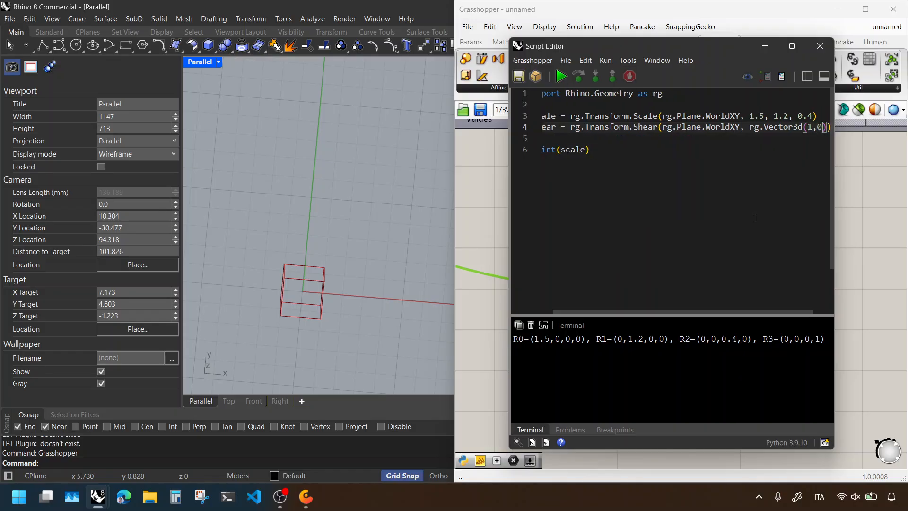
pyautogui.write('), ')
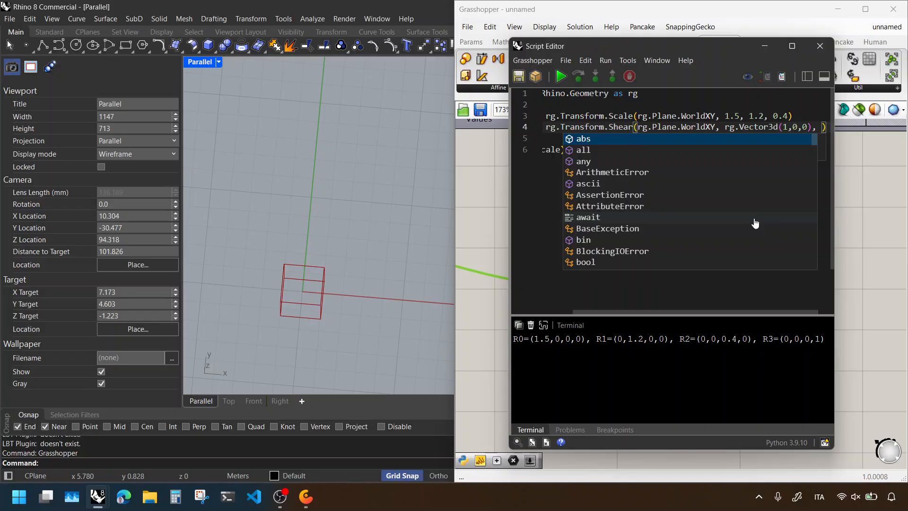
# Step: Enter rg.Vector3d(0,0,1) as the Shear call's y vector argument
pyautogui.write('rg')
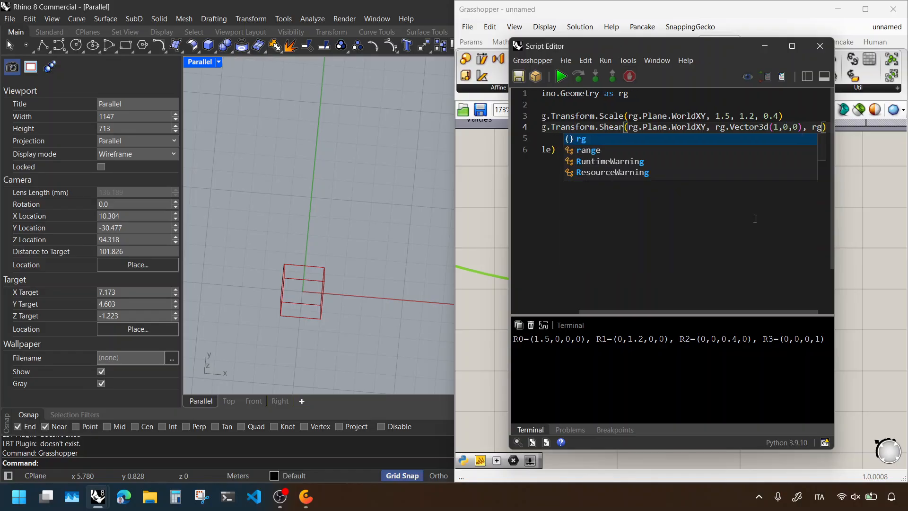
pyautogui.write('.Vector2d')
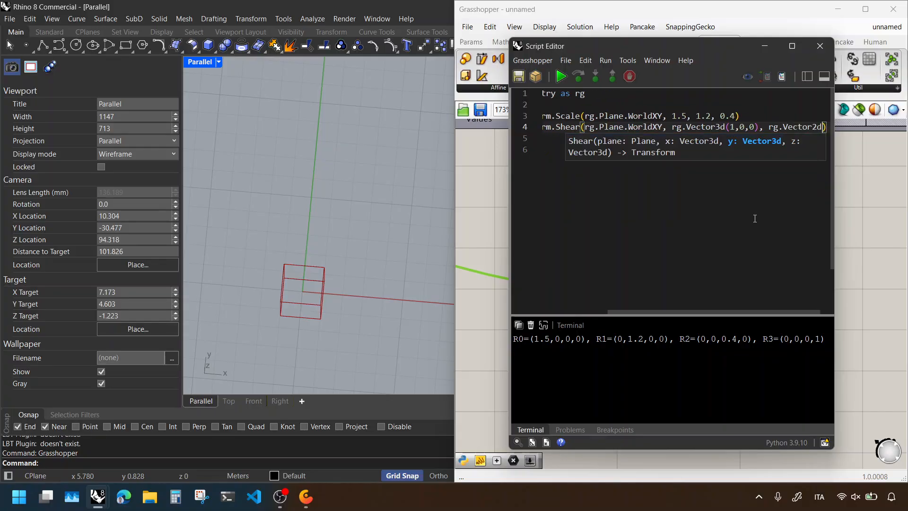
pyautogui.press('BackSpace')
pyautogui.press('BackSpace')
pyautogui.write('3d(')
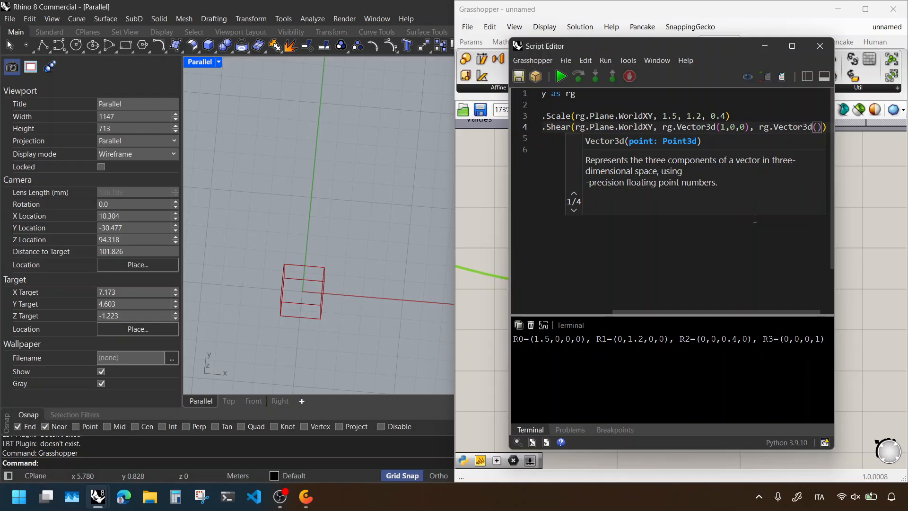
pyautogui.write('0')
pyautogui.write(',0,1)')
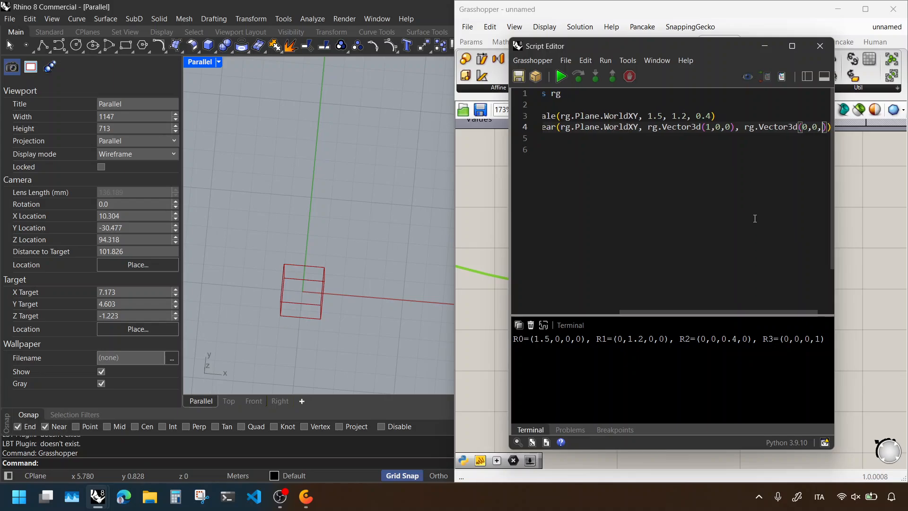
# Step: Add a comma and enter rg.Vector3d(0.5, 0.0, 1) as the Shear call's z vector argument
pyautogui.write(', r')
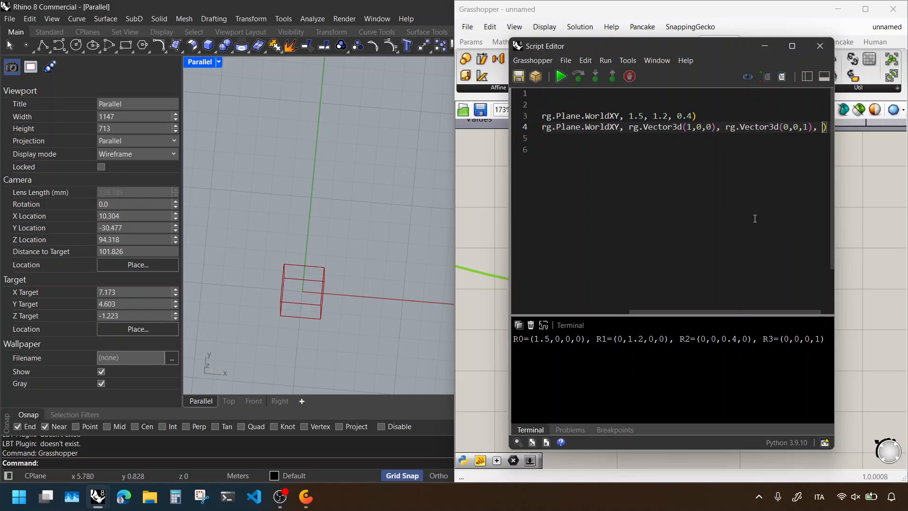
pyautogui.write('g.Vec')
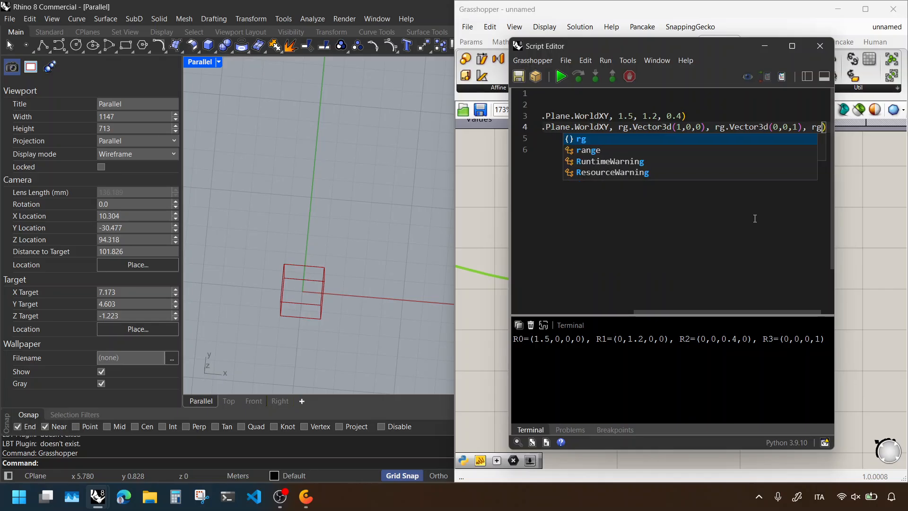
pyautogui.press('Down')
pyautogui.press('Down')
pyautogui.press('Return')
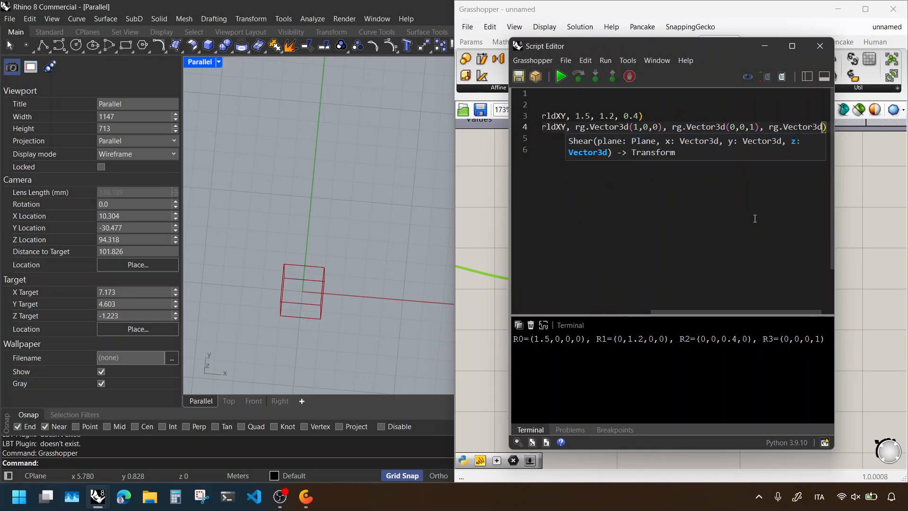
pyautogui.write('(')
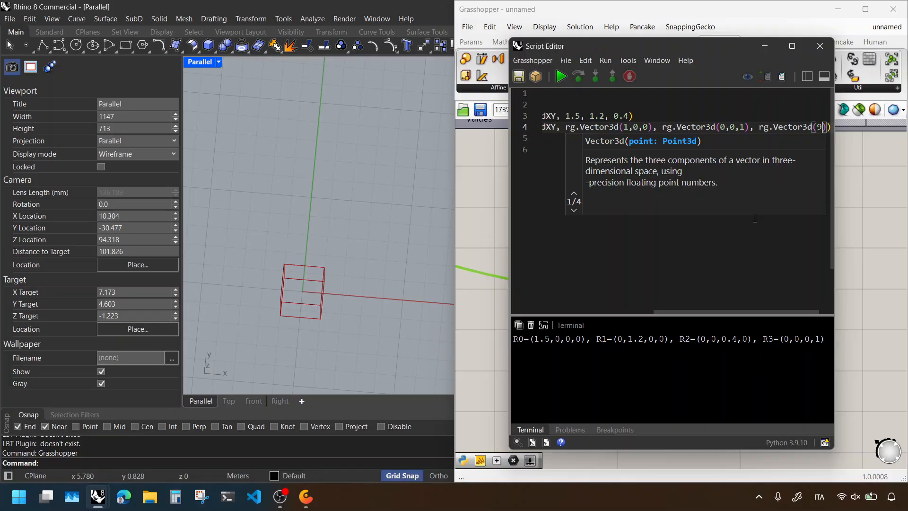
pyautogui.write('0.3')
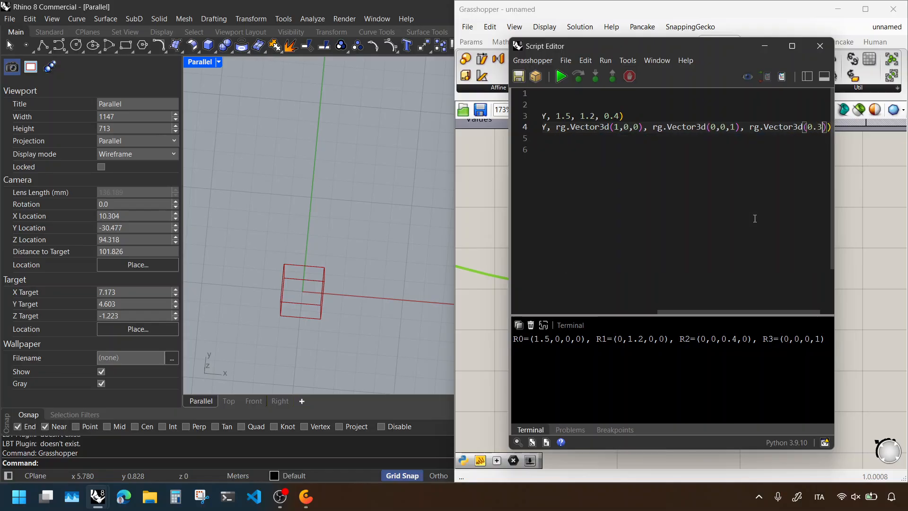
pyautogui.write(', ')
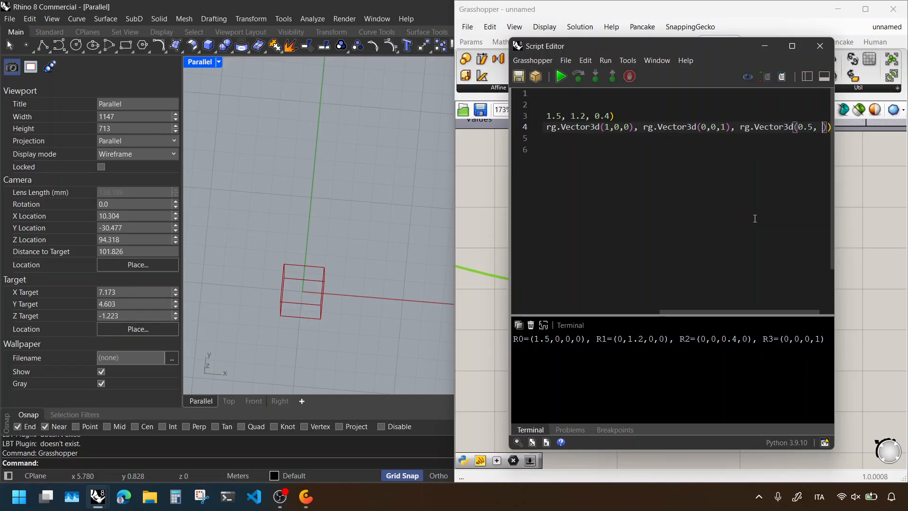
pyautogui.write('0')
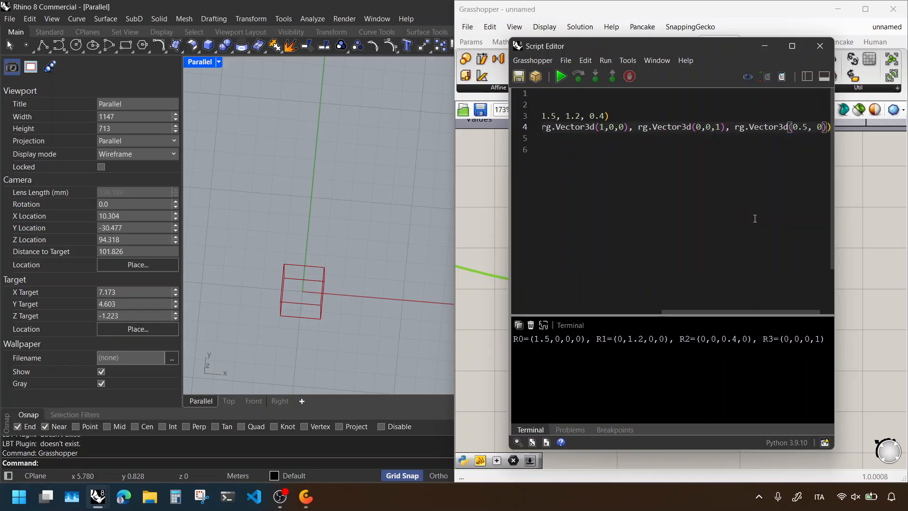
pyautogui.write('.0, 2')
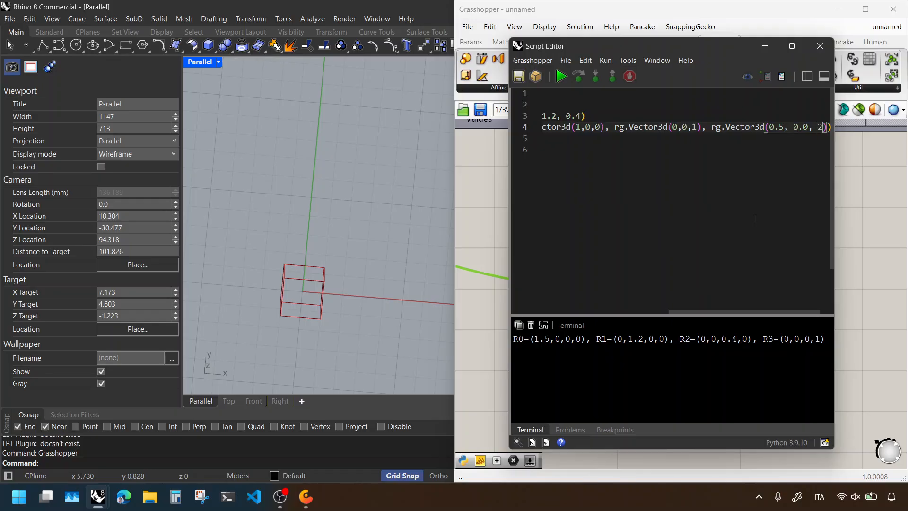
pyautogui.write(',0')
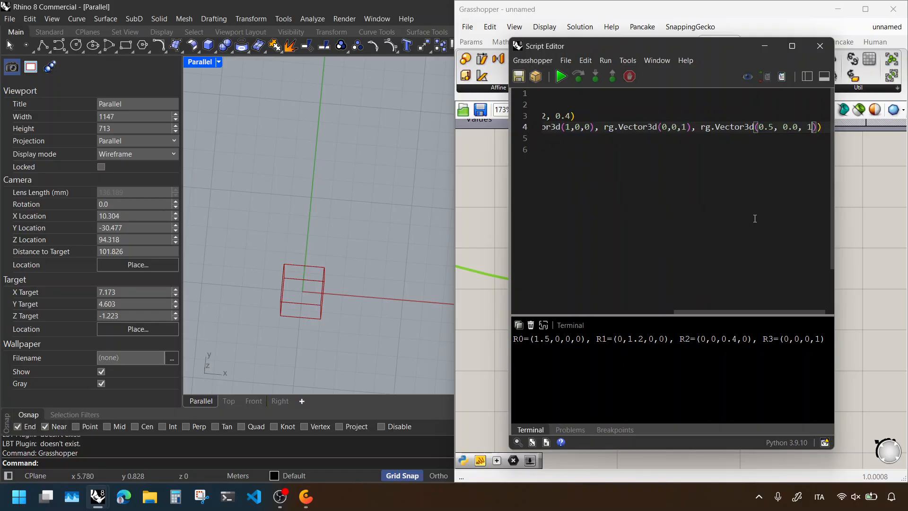
pyautogui.press('Right')
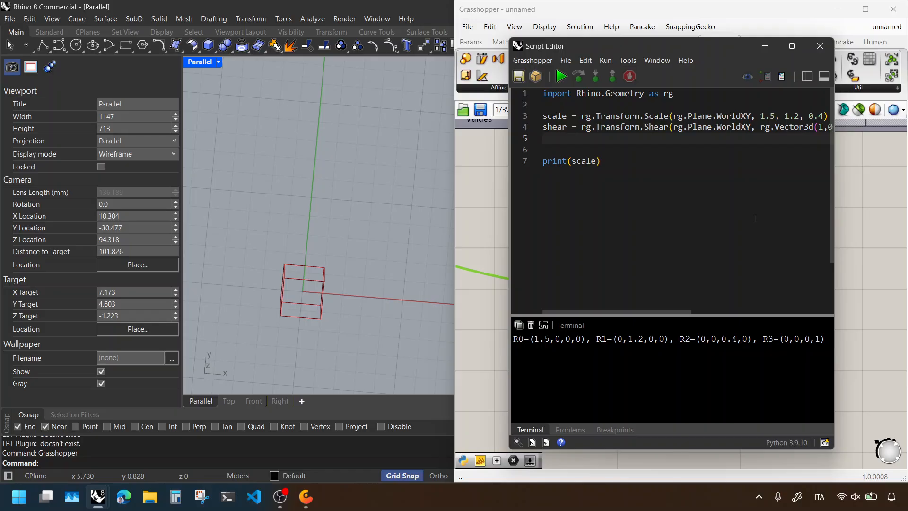
# Step: Duplicate the print statement, change the copy to print shear, and run the script to check its matrix
pyautogui.press('Down')
pyautogui.press('Down')
pyautogui.moveTo(636, 167); pyautogui.dragTo(544, 167)
pyautogui.hotkey('ctrl', 'd')
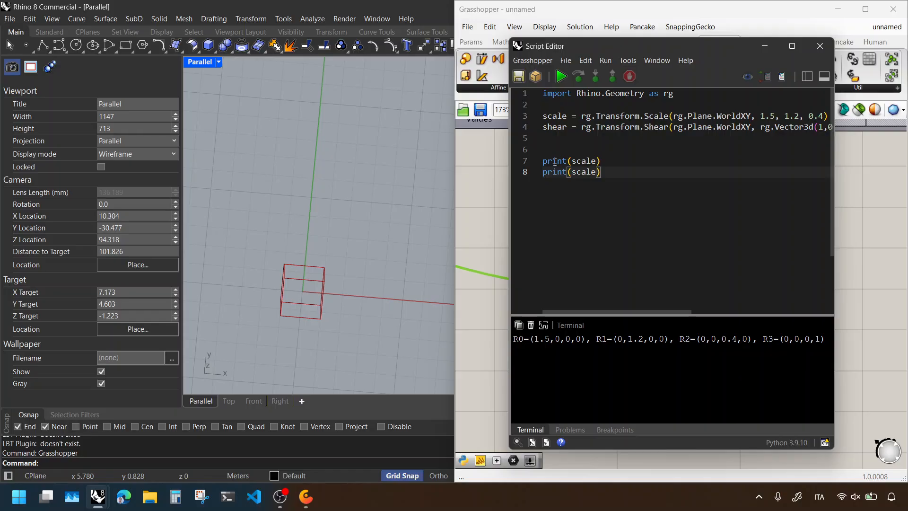
pyautogui.doubleClick(551, 127)
pyautogui.hotkey('ctrl', 'c')
pyautogui.doubleClick(584, 171)
pyautogui.hotkey('ctrl', 'v')
pyautogui.press('F5')
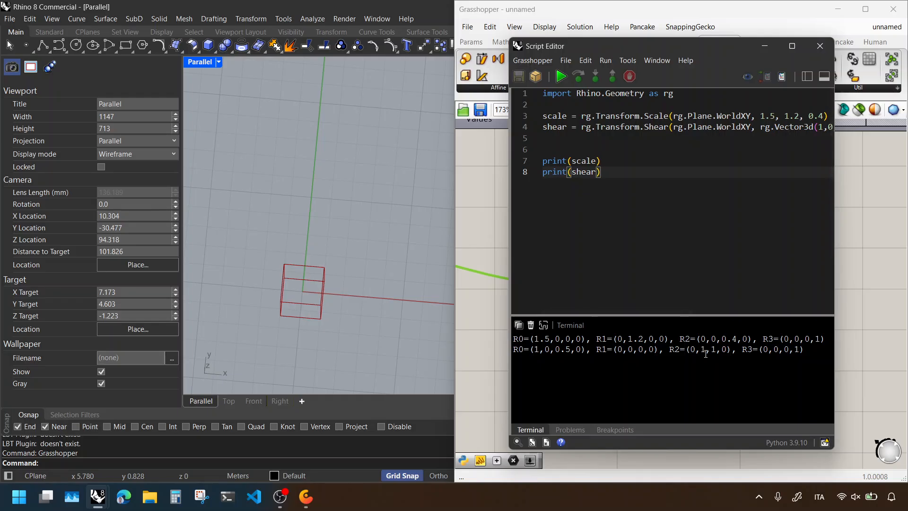
pyautogui.doubleClick(568, 350)
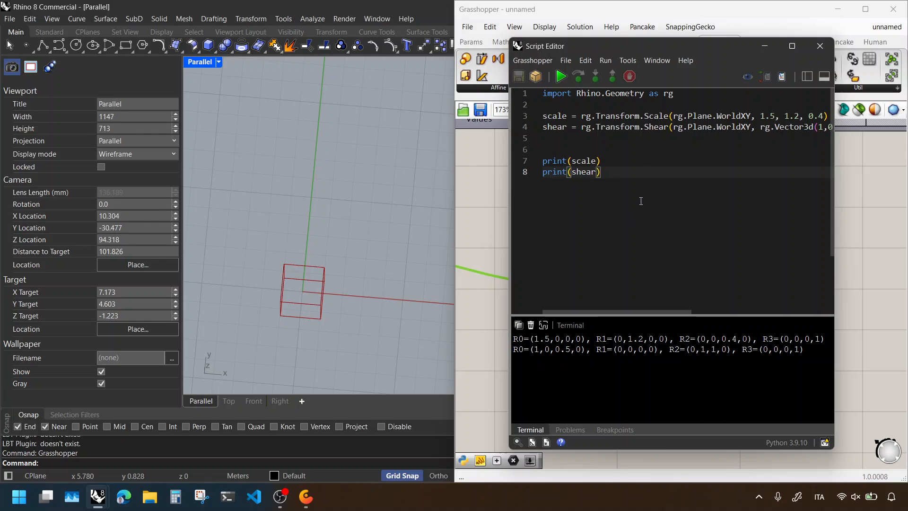
# Step: Add a line below the shear assignment that assigns an rg.Transform.Translation call to a variable named move
pyautogui.click(592, 138)
pyautogui.write('m')
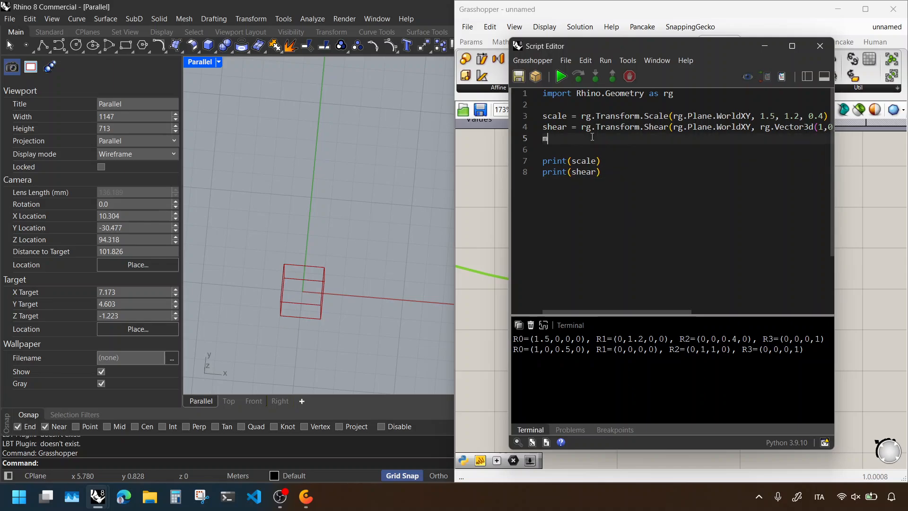
pyautogui.write('ove = rg.Transform.Tra')
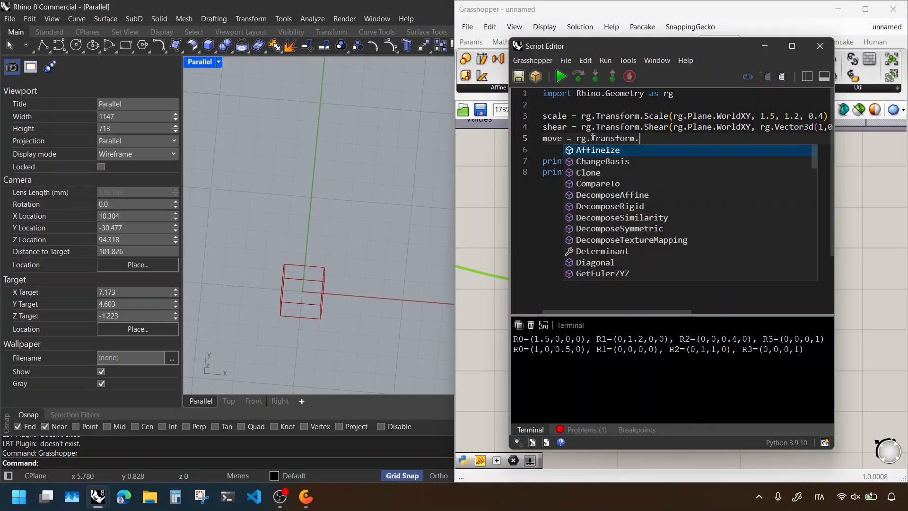
pyautogui.press('Down')
pyautogui.press('Down')
pyautogui.press('Return')
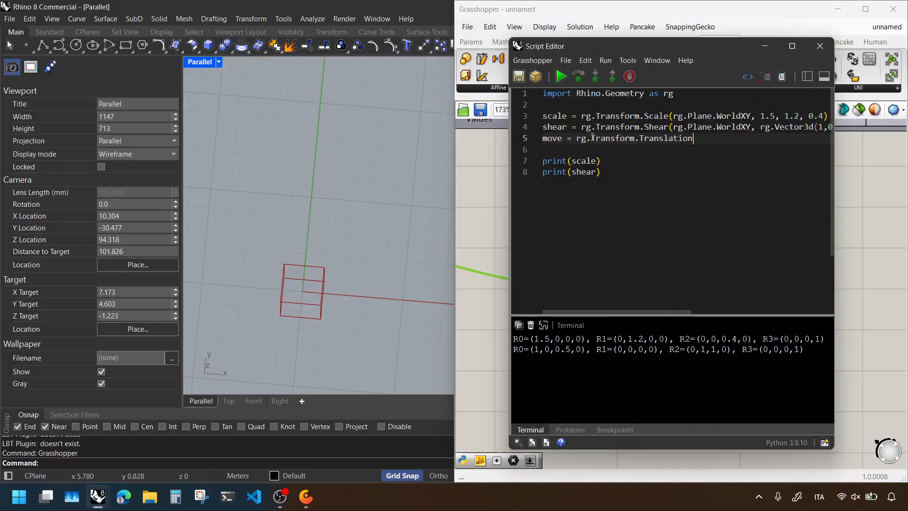
pyautogui.write('(')
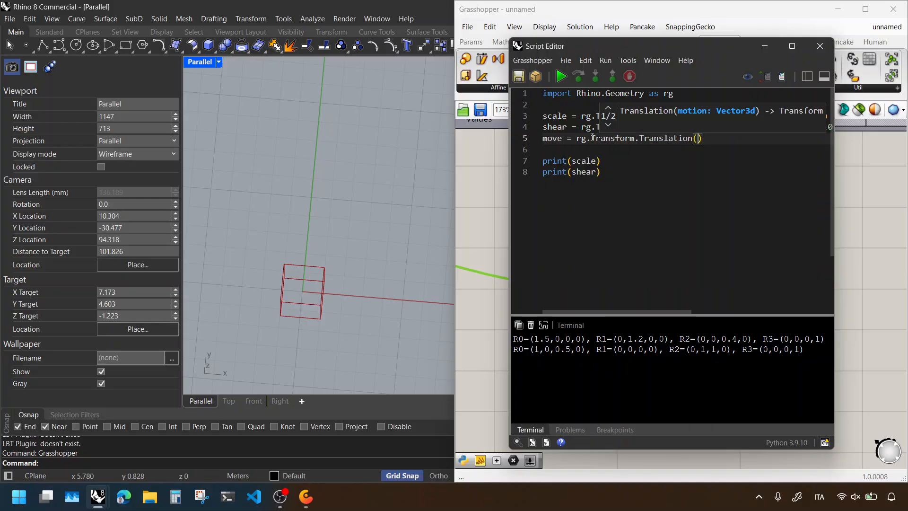
# Step: Enter rg.Vector3d(1.2, 0.6, 1.6) as the Translation call's motion argument
pyautogui.write('rg.Vec')
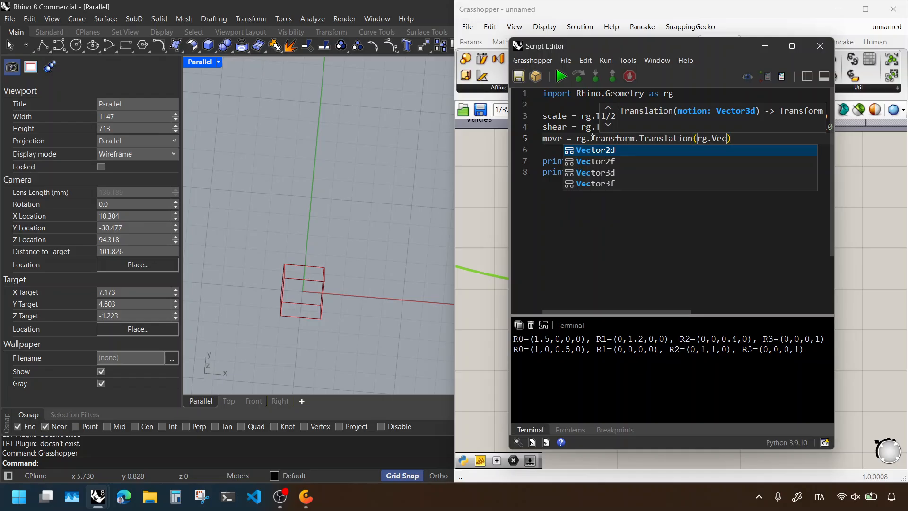
pyautogui.press('Return')
pyautogui.write('(')
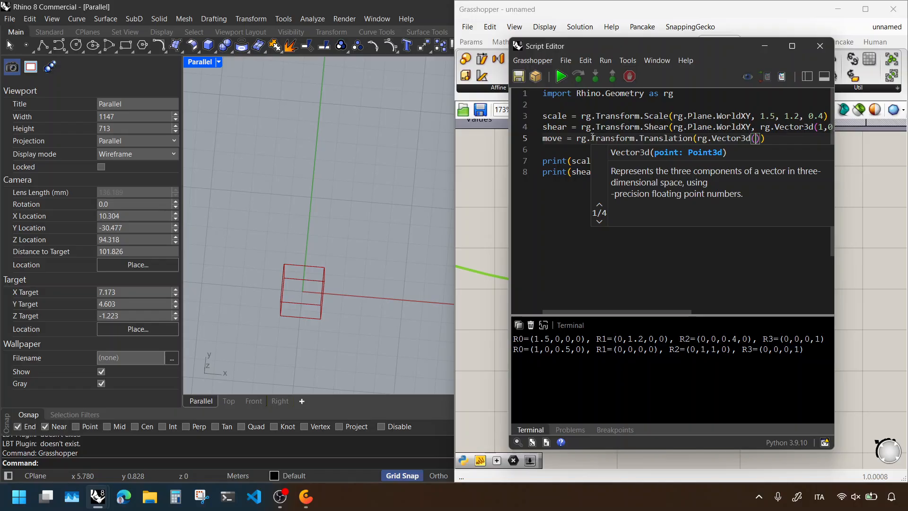
pyautogui.write('1.2, ')
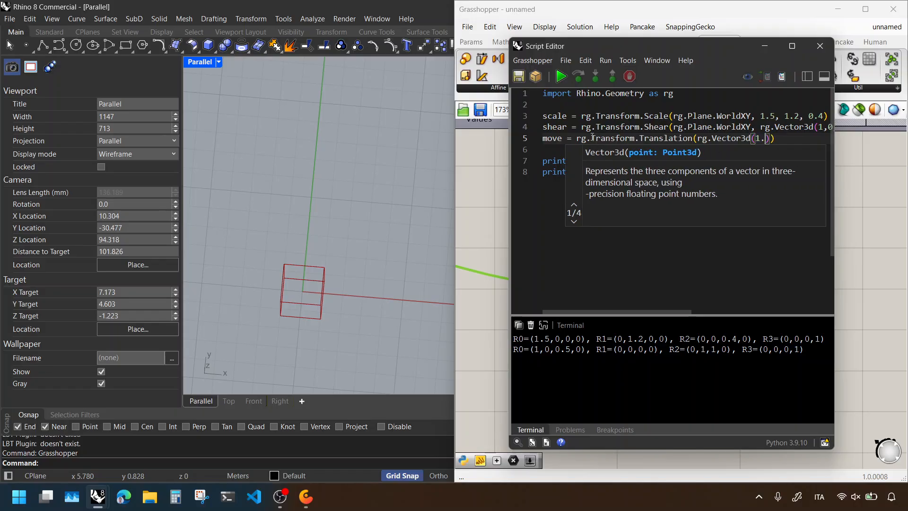
pyautogui.write('abs.06')
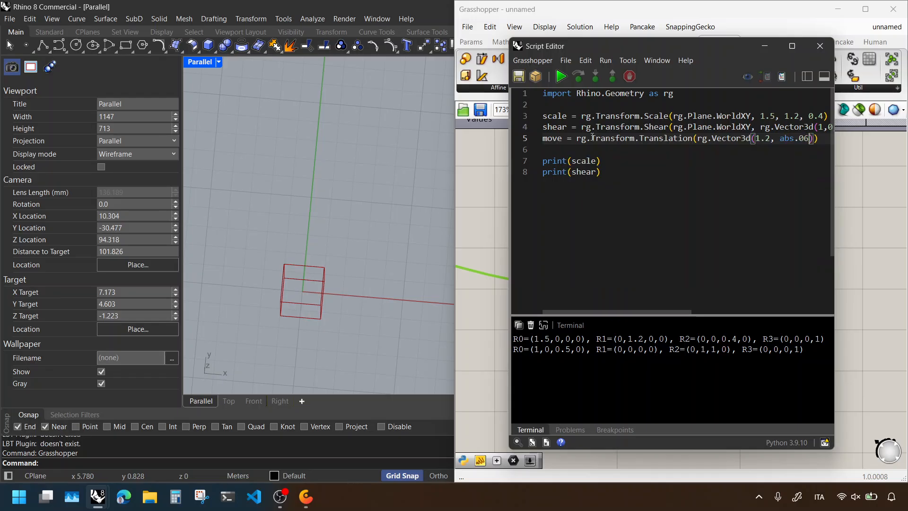
pyautogui.press('BackSpace')
pyautogui.press('BackSpace')
pyautogui.press('BackSpace')
pyautogui.press('BackSpace')
pyautogui.write('0.6')
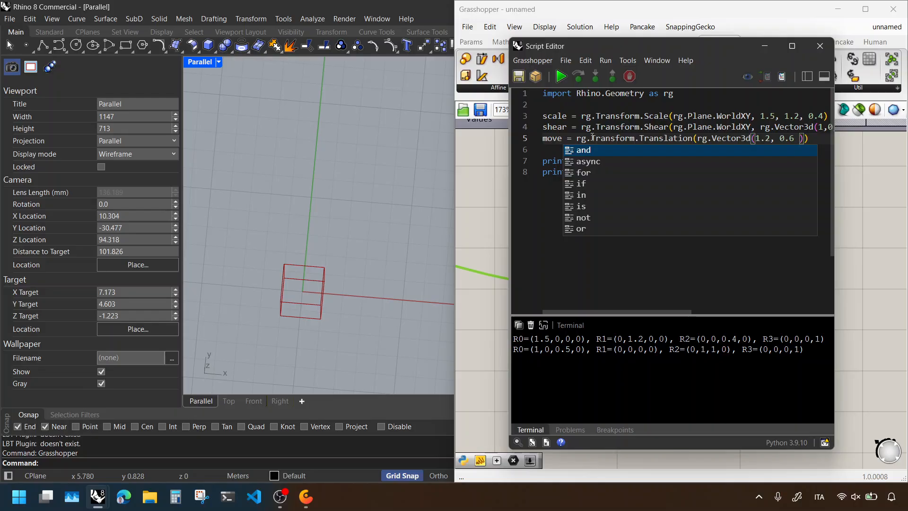
pyautogui.press('BackSpace')
pyautogui.write(', 1.')
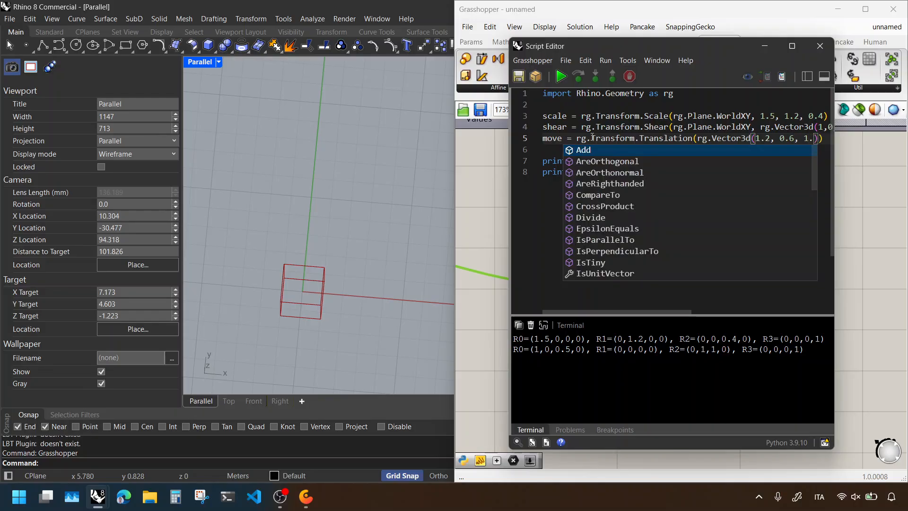
pyautogui.write('6)')
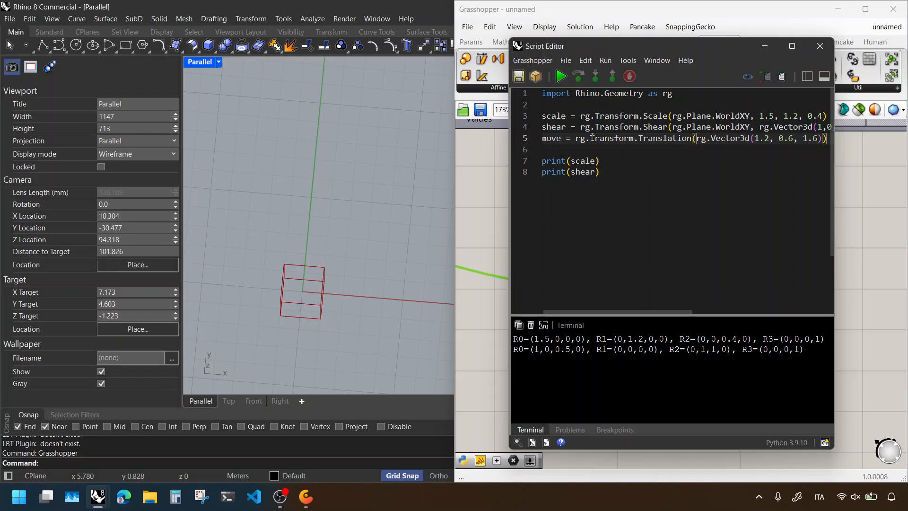
# Step: Copy the shear print statement onto a new line, change it to print move, and run the script
pyautogui.moveTo(600, 175); pyautogui.dragTo(542, 174)
pyautogui.hotkey('ctrl', 'c')
pyautogui.click(637, 173)
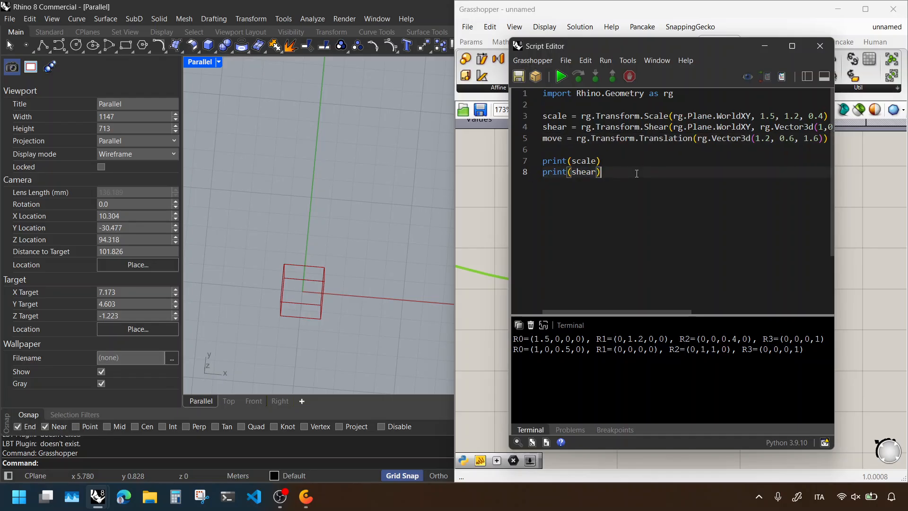
pyautogui.press('Return')
pyautogui.hotkey('ctrl', 'v')
pyautogui.doubleClick(548, 139)
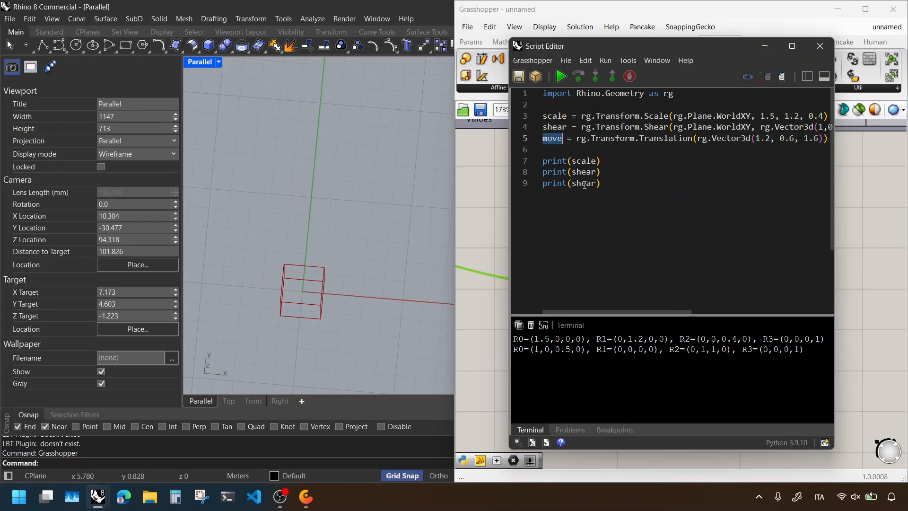
pyautogui.hotkey('ctrl', 'c')
pyautogui.doubleClick(583, 183)
pyautogui.hotkey('ctrl', 'v')
pyautogui.press('F5')
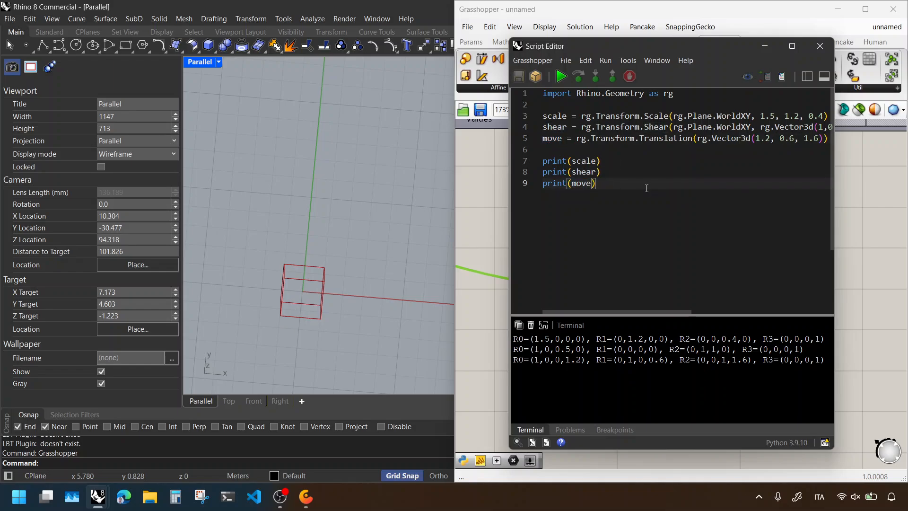
# Step: Add a line below the move assignment that assigns an rg.Transform.Rotation call to a variable named rotate
pyautogui.click(605, 152)
pyautogui.press('Return')
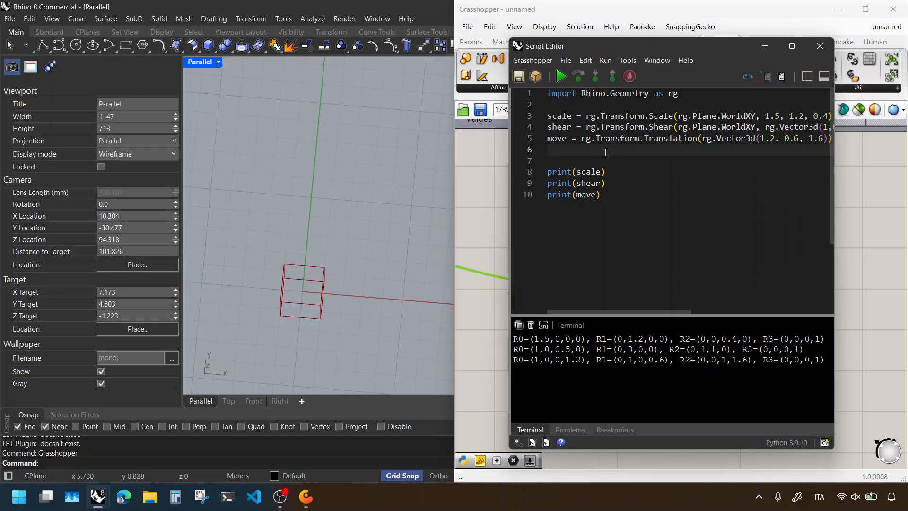
pyautogui.write('rotate ')
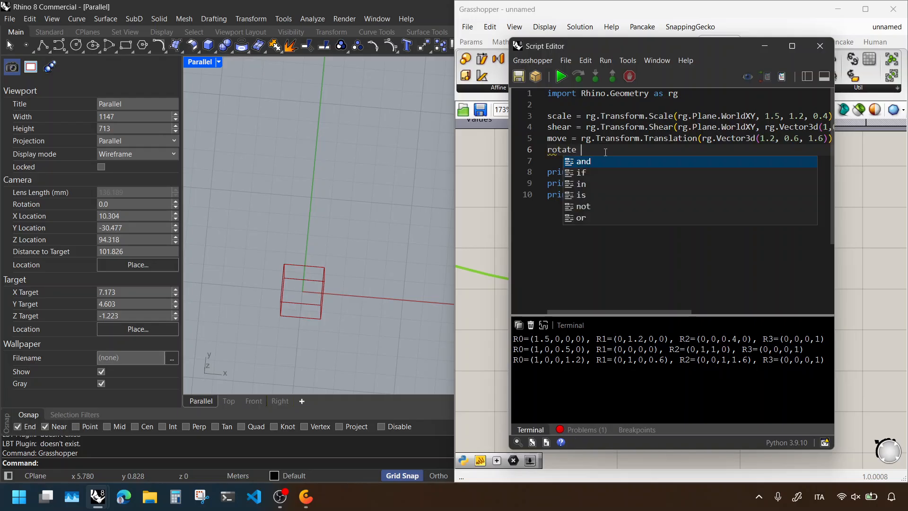
pyautogui.write('= ')
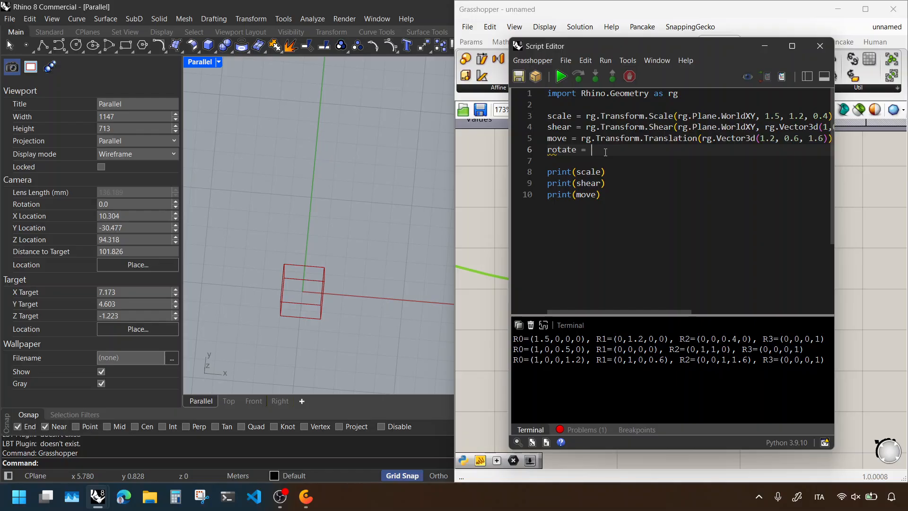
pyautogui.write('rg.Tra')
pyautogui.press('BackSpace')
pyautogui.press('BackSpace')
pyautogui.press('BackSpace')
pyautogui.press('BackSpace')
pyautogui.write('.Tr')
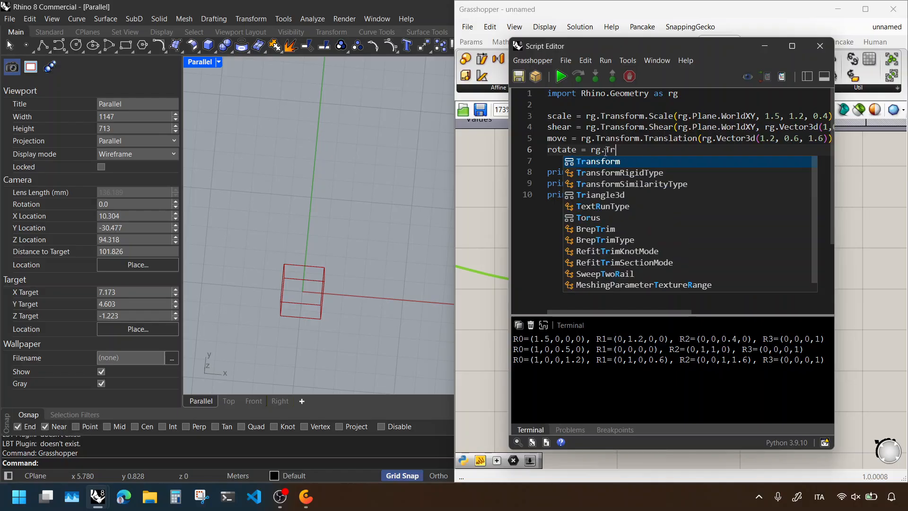
pyautogui.press('Tab')
pyautogui.write('.Rot')
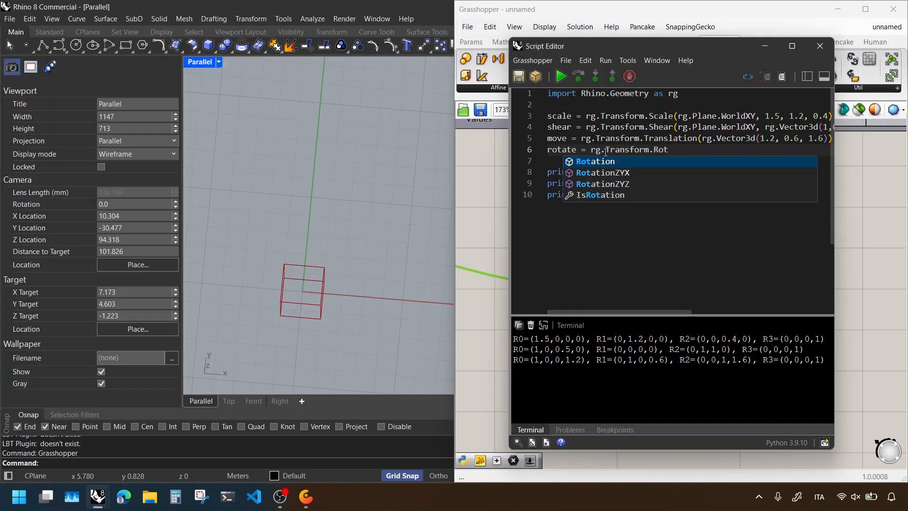
pyautogui.press('Tab')
pyautogui.write('(')
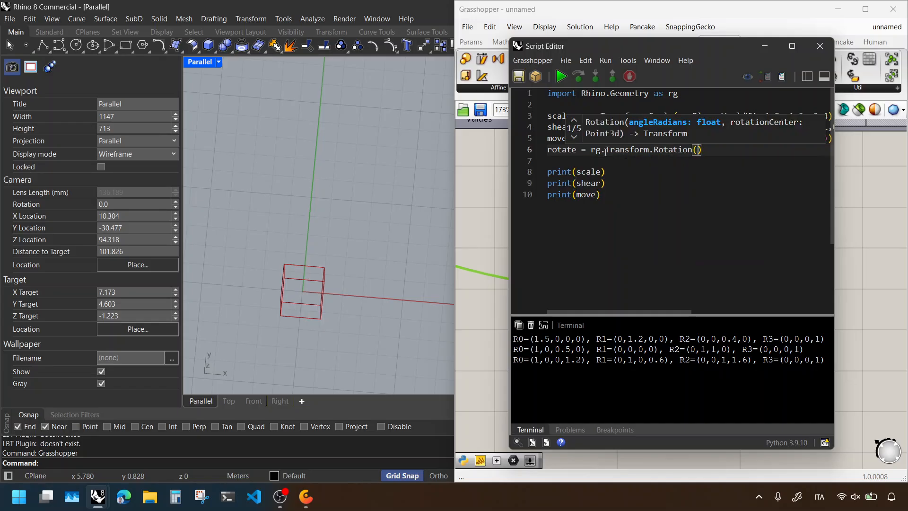
# Step: Browse the Rotation method's overloads to examine which angle, axis and center arguments each one takes
pyautogui.click(575, 137)
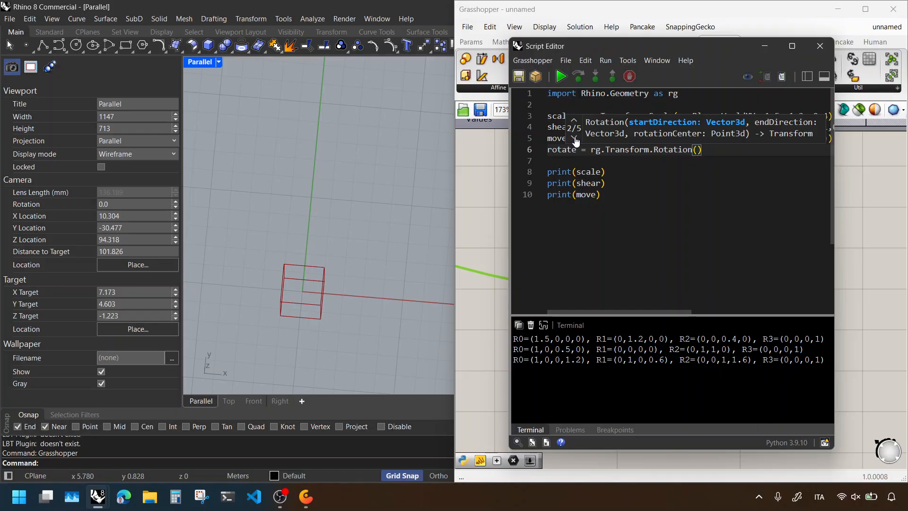
pyautogui.click(575, 137)
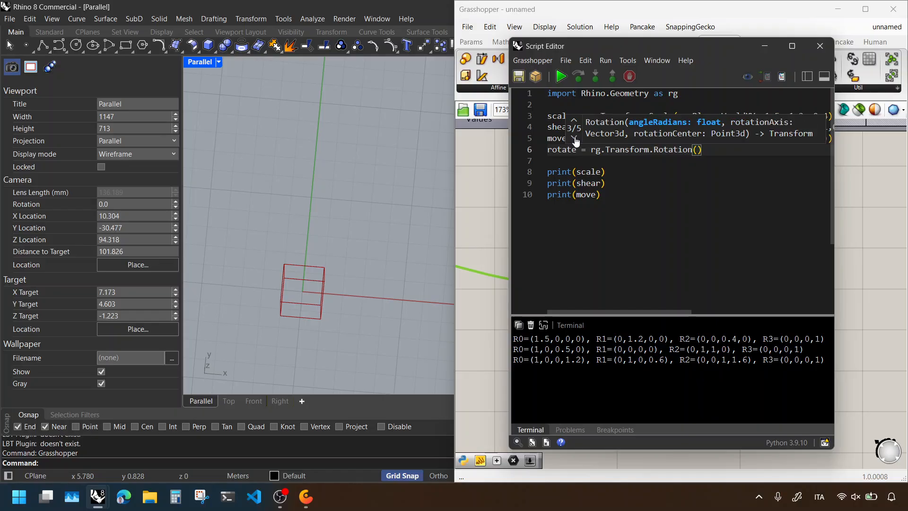
pyautogui.click(574, 138)
pyautogui.click(573, 122)
pyautogui.click(573, 124)
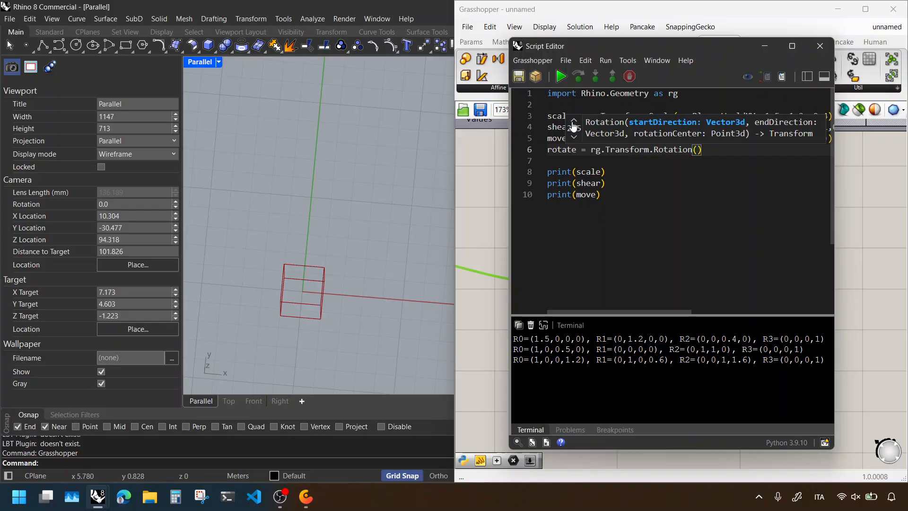
pyautogui.click(573, 123)
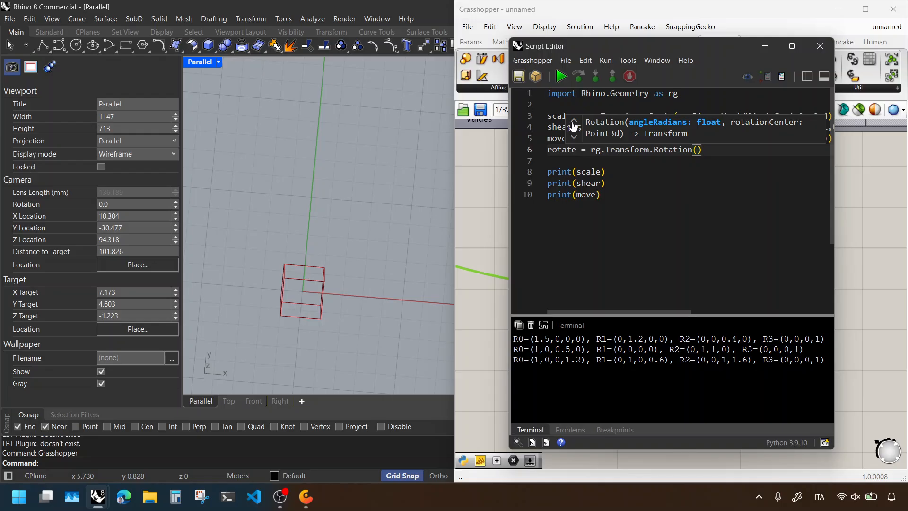
pyautogui.click(574, 138)
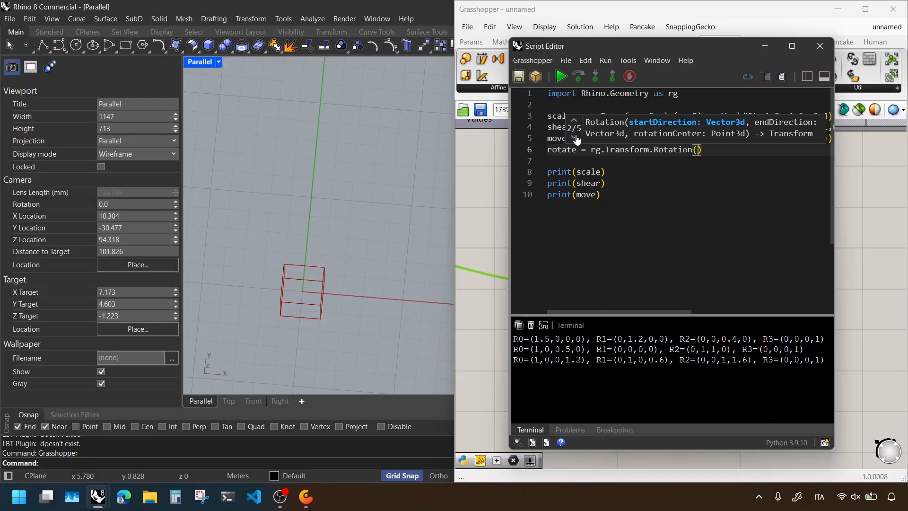
pyautogui.click(575, 137)
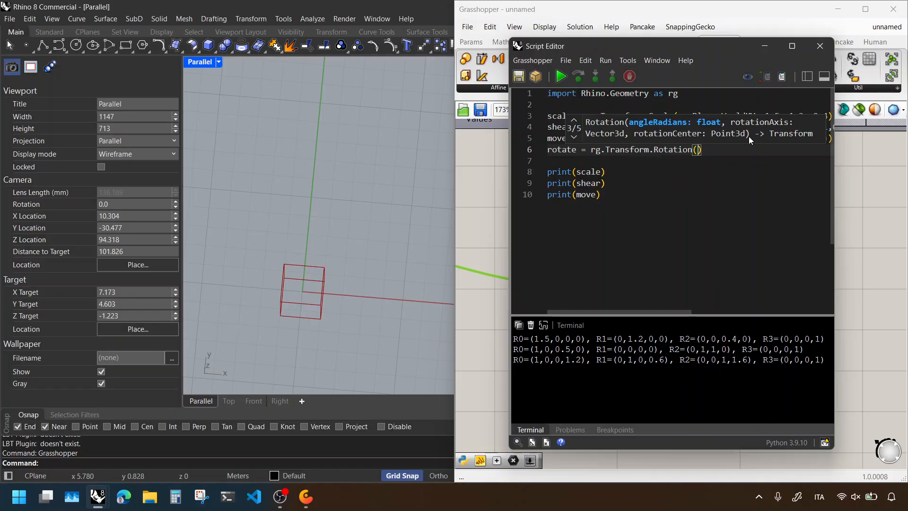
pyautogui.click(724, 152)
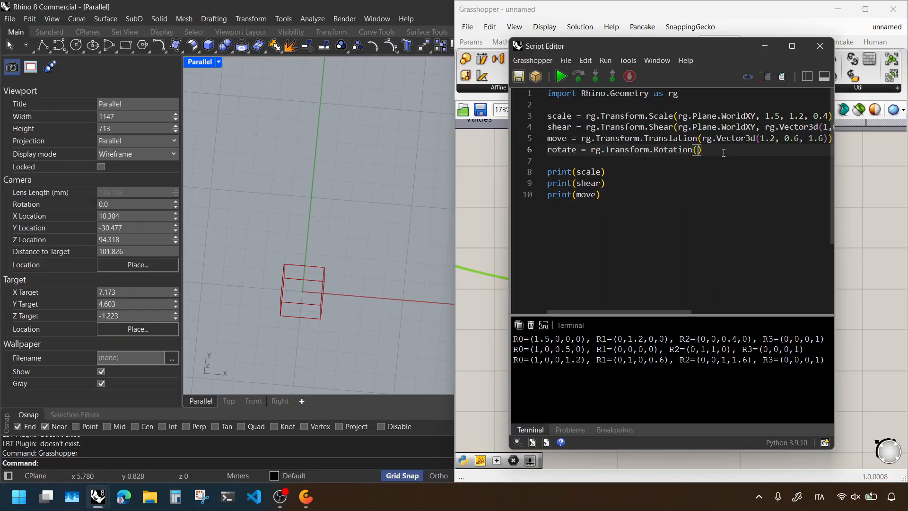
# Step: Add an import math statement on a new line below the Rhino.Geometry import
pyautogui.press('Up')
pyautogui.press('Up')
pyautogui.press('Up')
pyautogui.press('Up')
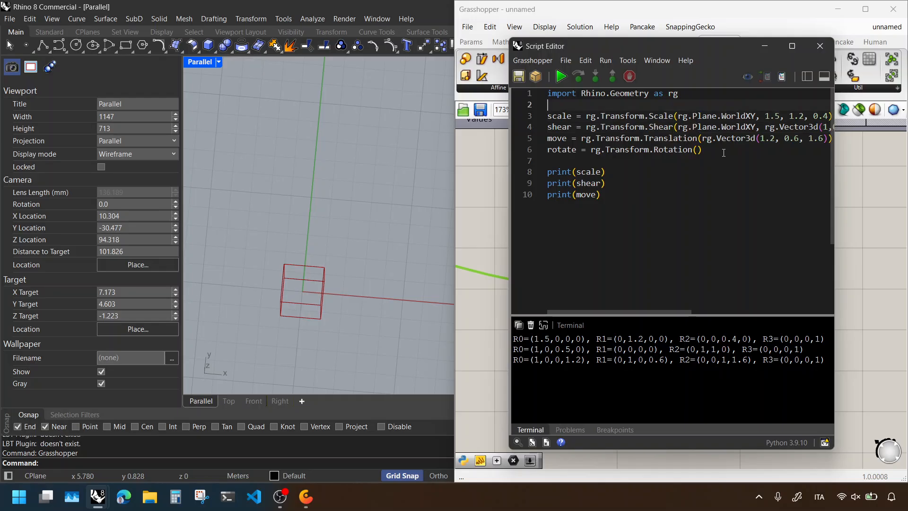
pyautogui.press('Return')
pyautogui.press('Up')
pyautogui.write('impor')
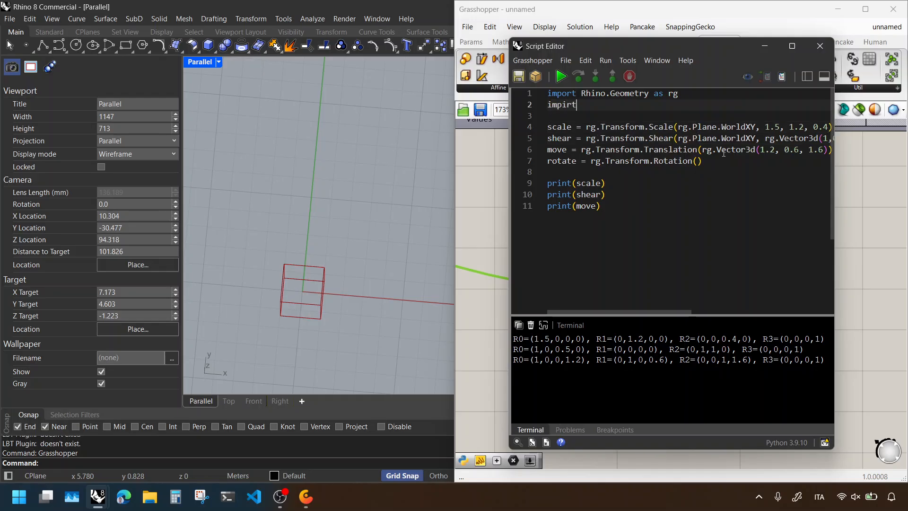
pyautogui.write('t math')
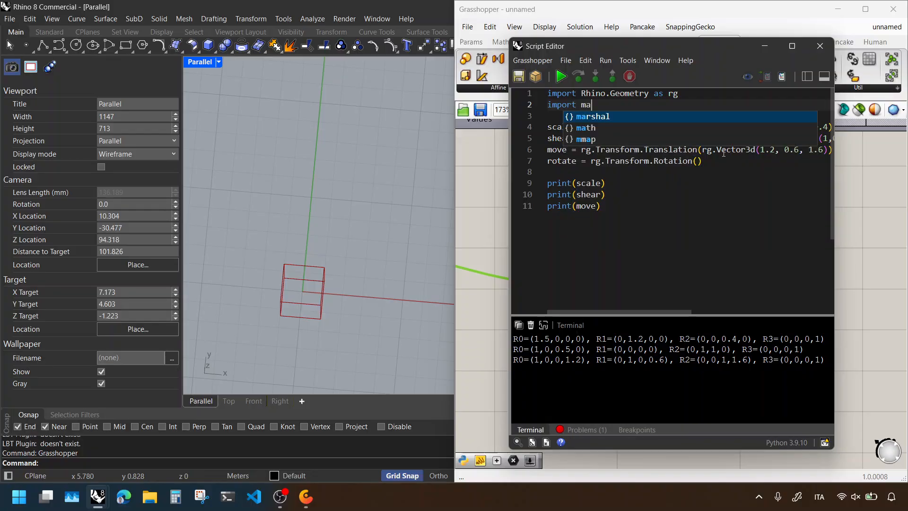
pyautogui.press('Return')
# Step: Enter math.radians(30) as the angle argument of the Rotation call
pyautogui.press('Down')
pyautogui.press('Down')
pyautogui.press('Down')
pyautogui.press('Down')
pyautogui.press('Down')
pyautogui.press('Right')
pyautogui.press('Right')
pyautogui.press('Right')
pyautogui.press('Right')
pyautogui.press('Right')
pyautogui.press('Right')
pyautogui.press('Right')
pyautogui.press('Right')
pyautogui.press('Right')
pyautogui.press('Right')
pyautogui.press('Right')
pyautogui.press('Right')
pyautogui.press('Right')
pyautogui.press('Right')
pyautogui.press('Right')
pyautogui.press('Right')
pyautogui.press('Right')
pyautogui.press('Right')
pyautogui.press('Right')
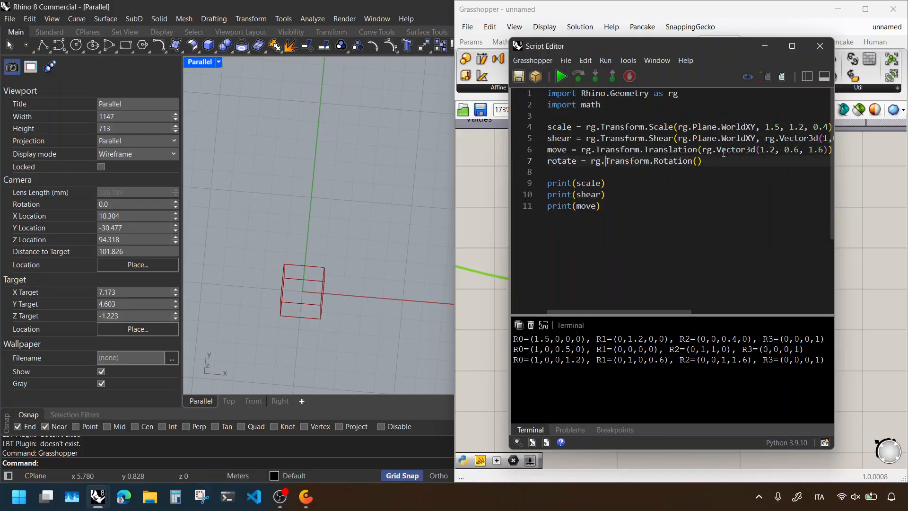
pyautogui.press('Right')
pyautogui.write('math.deg')
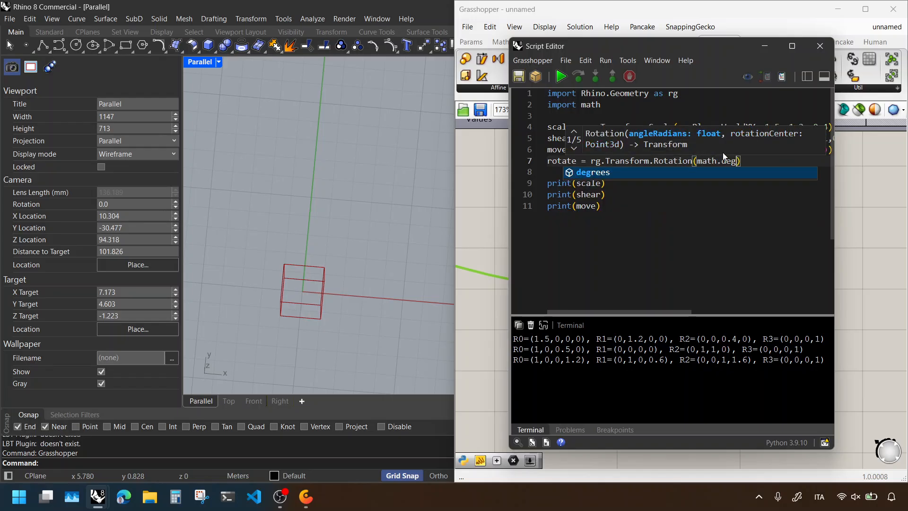
pyautogui.press('BackSpace')
pyautogui.press('BackSpace')
pyautogui.press('BackSpace')
pyautogui.write('r')
pyautogui.press('Tab')
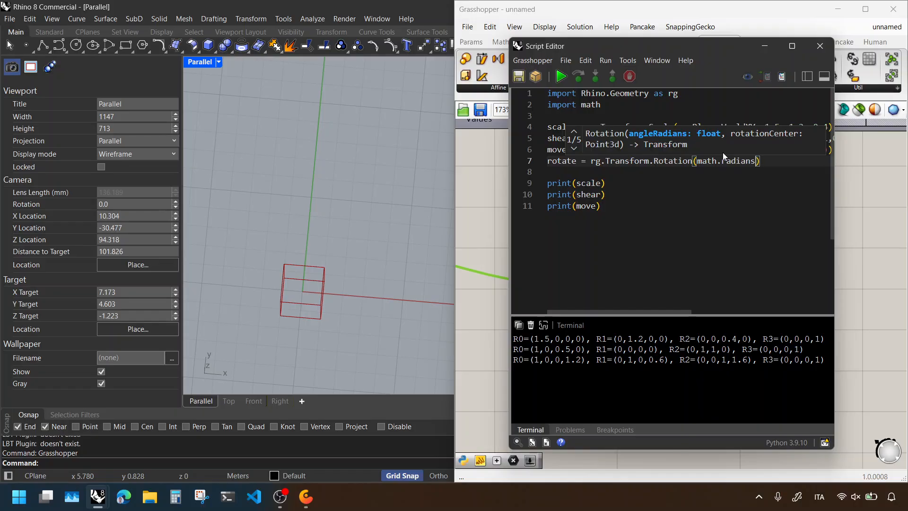
pyautogui.write('(30')
pyautogui.press('Right')
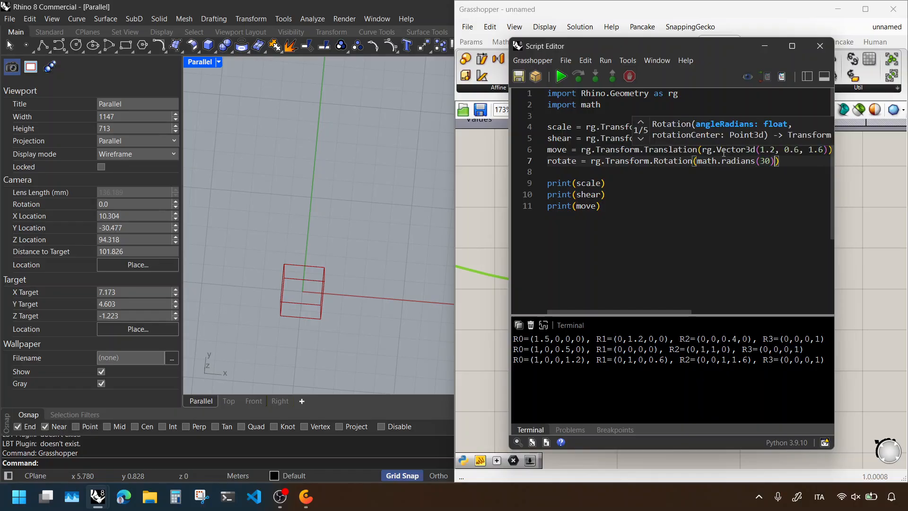
# Step: Add rg.Vector3d(0,0,1) as the Rotation call's axis argument
pyautogui.write(', ')
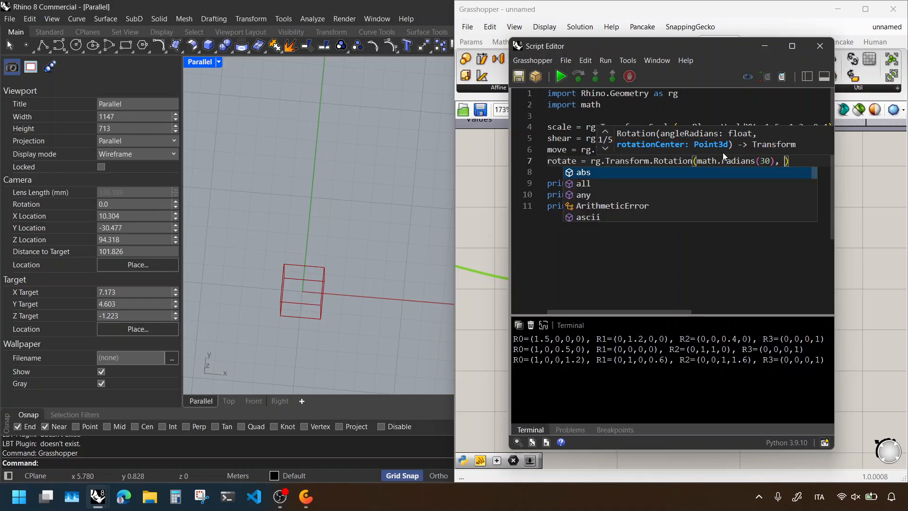
pyautogui.write('rg.')
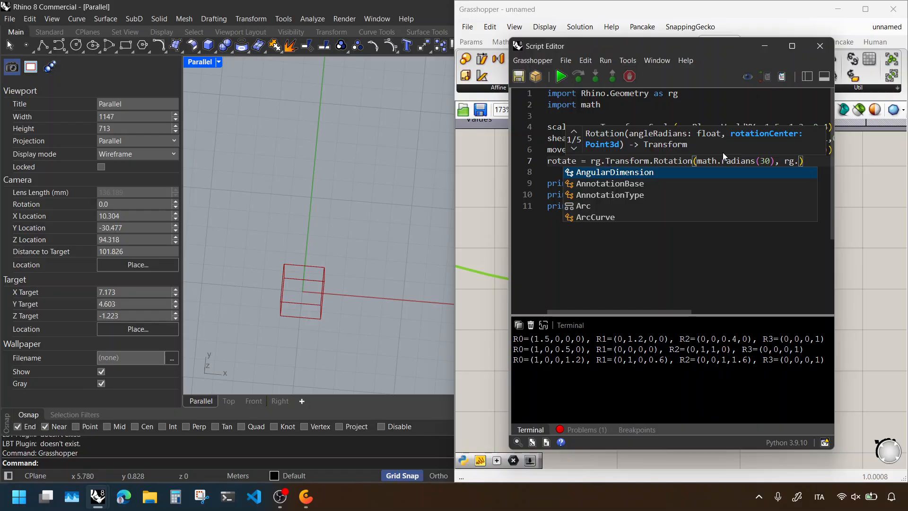
pyautogui.write('Ve')
pyautogui.press('Down')
pyautogui.press('Down')
pyautogui.press('Return')
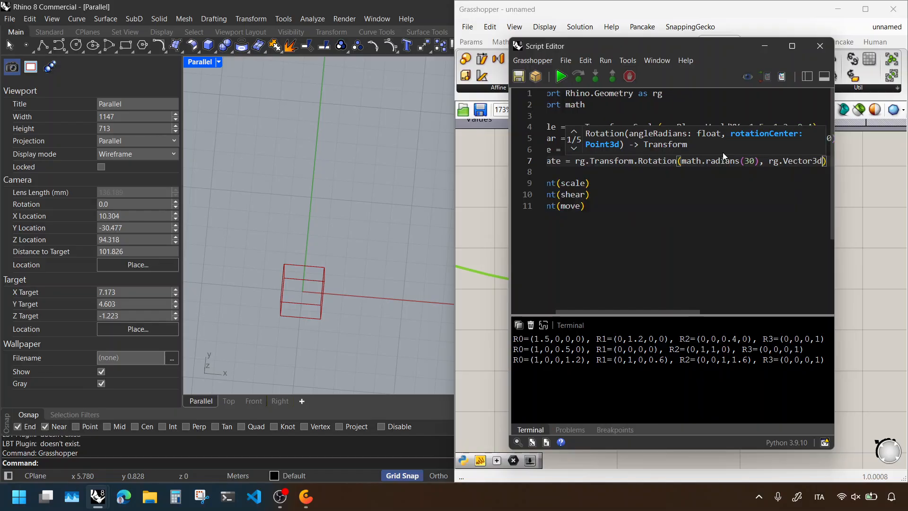
pyautogui.write('(0,01')
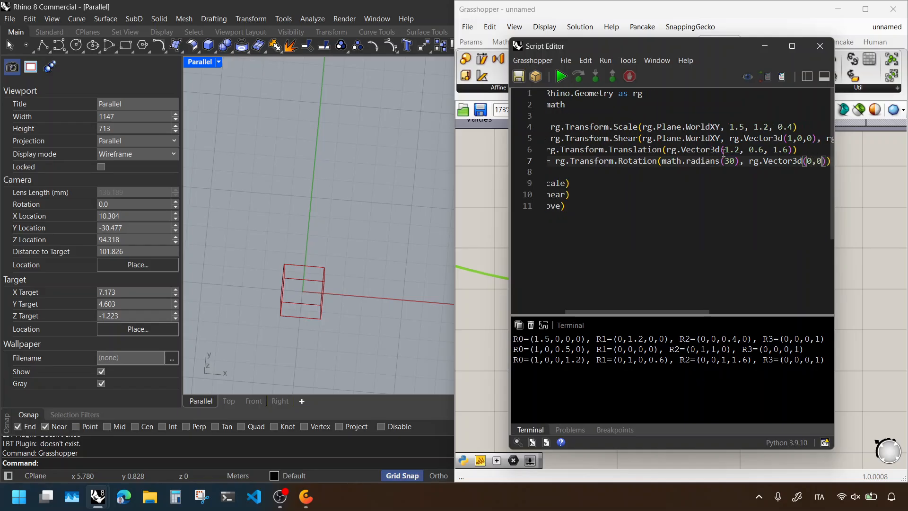
pyautogui.press('BackSpace')
pyautogui.write(',1')
pyautogui.press('Right')
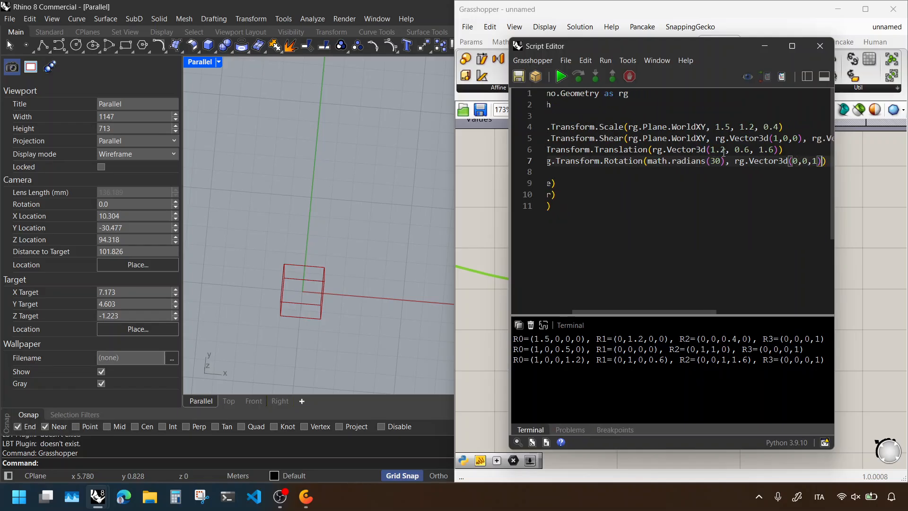
# Step: Add rg.Point3d(0,0,0) as the Rotation call's center argument
pyautogui.write(', rg.')
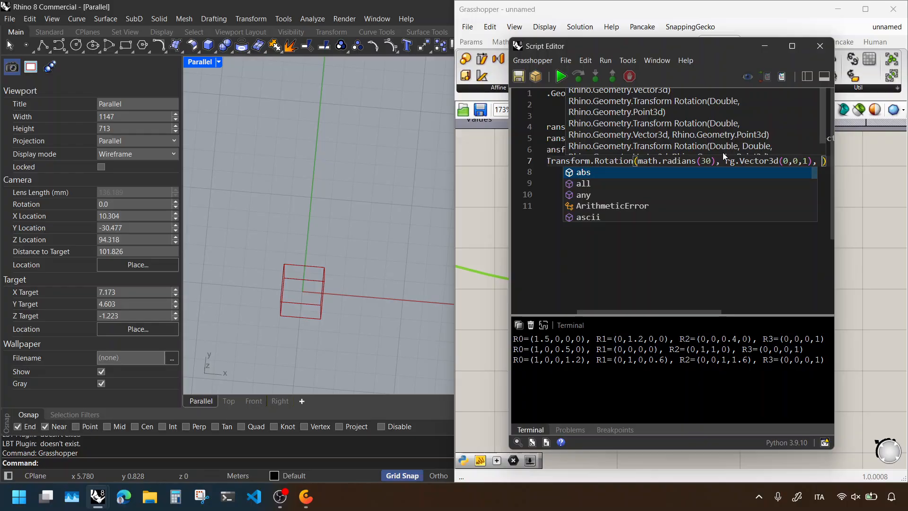
pyautogui.write('Poo')
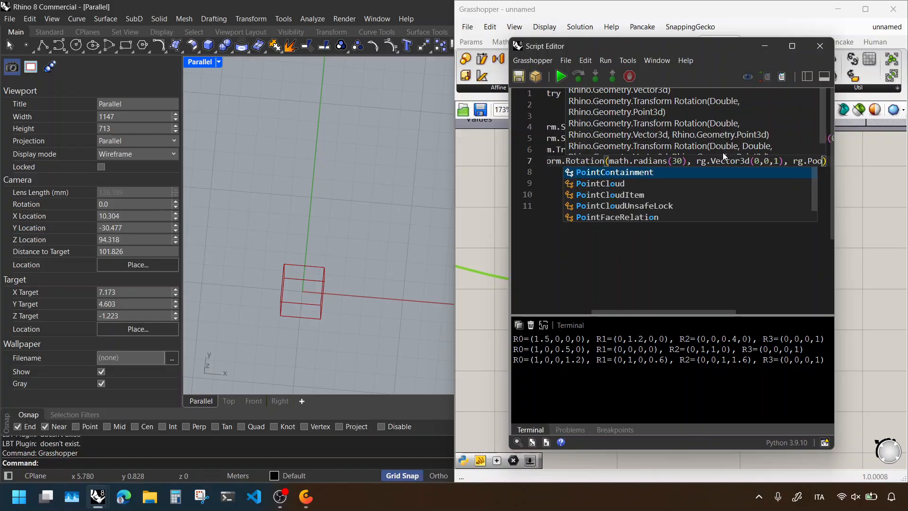
pyautogui.press('Down')
pyautogui.press('Down')
pyautogui.press('Down')
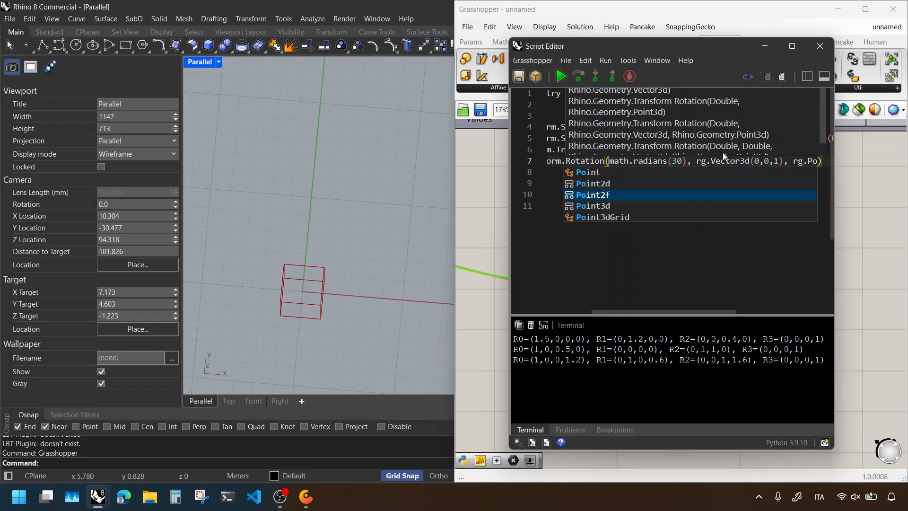
pyautogui.press('Return')
pyautogui.write('(0,0')
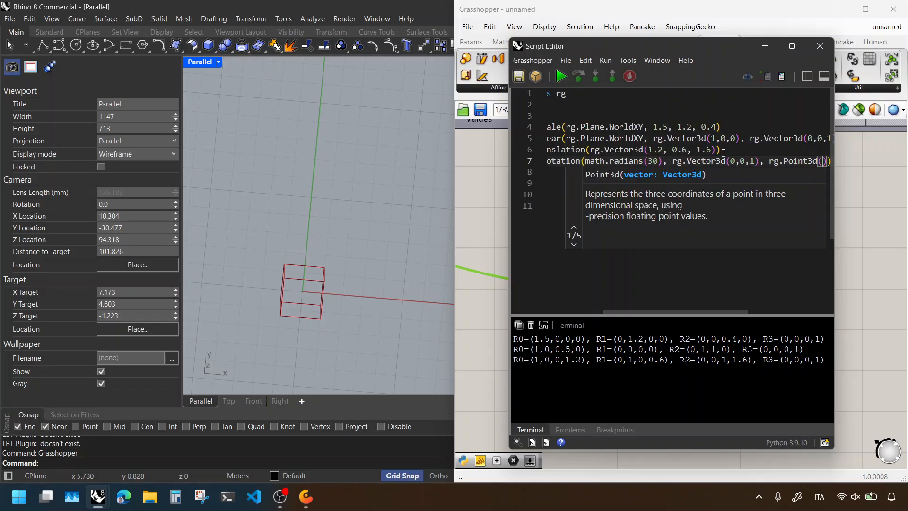
pyautogui.write(',0')
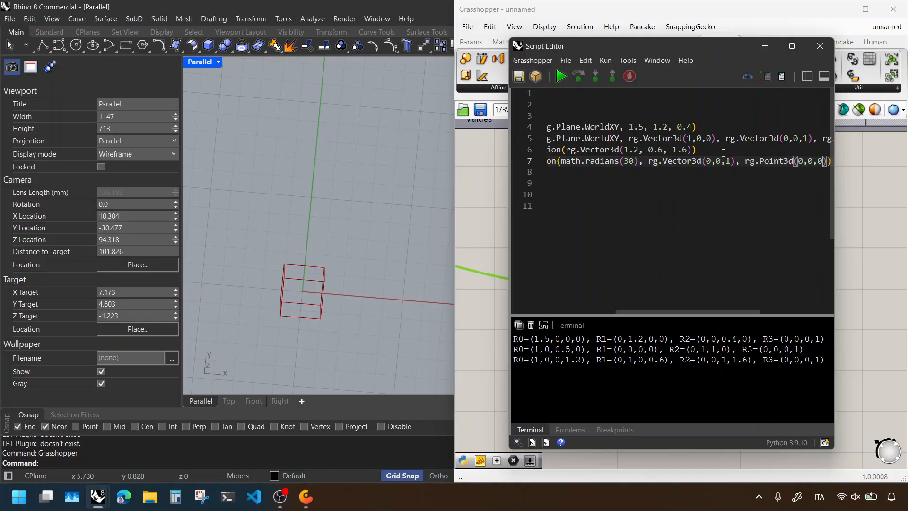
pyautogui.click(723, 152)
pyautogui.click(679, 187)
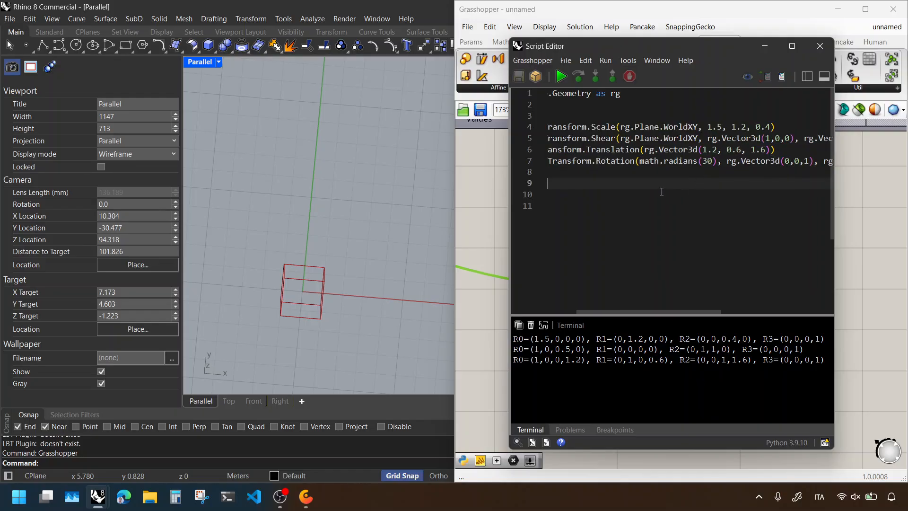
# Step: Maximize the script editor window and enlarge the code text slightly
pyautogui.moveTo(660, 49); pyautogui.dragTo(615, 2)
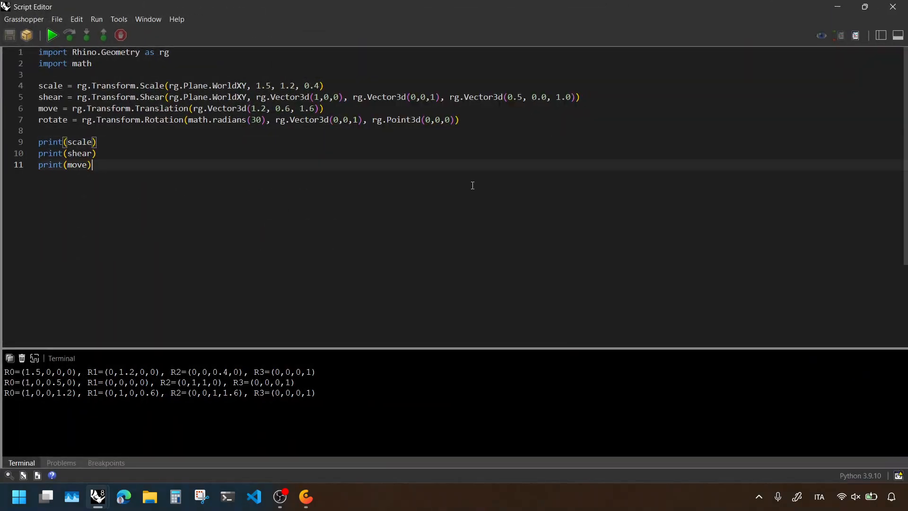
pyautogui.keyDown('ctrl'); pyautogui.scroll(2, 283, 150); pyautogui.keyUp('ctrl')
pyautogui.moveTo(487, 135); pyautogui.dragTo(425, 125)
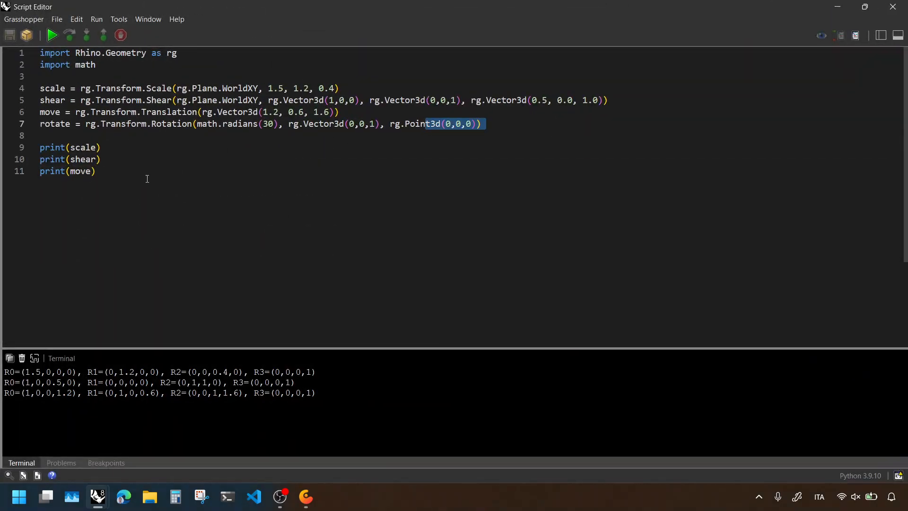
# Step: Copy the print move statement onto a new line, change it to print rotate, and run the script
pyautogui.moveTo(142, 176); pyautogui.dragTo(40, 174)
pyautogui.hotkey('ctrl', 'c')
pyautogui.click(130, 178)
pyautogui.press('Return')
pyautogui.hotkey('ctrl', 'v')
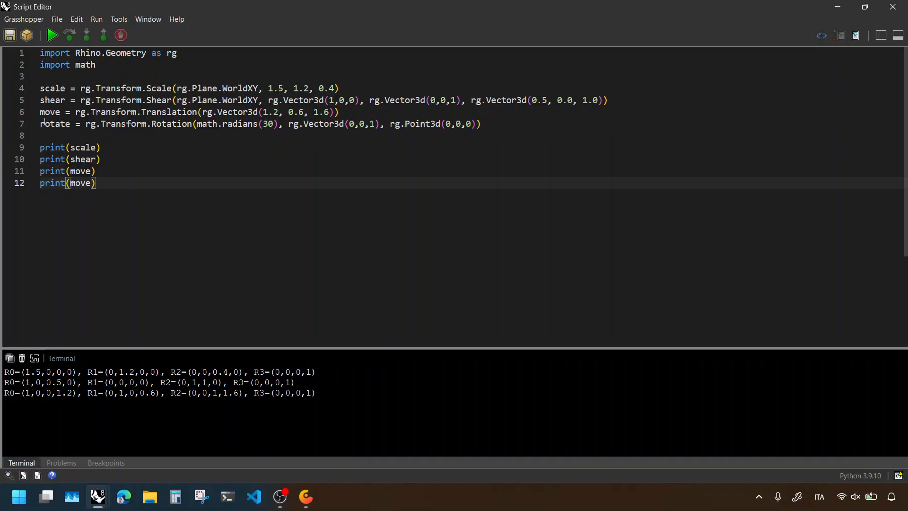
pyautogui.doubleClick(47, 123)
pyautogui.hotkey('ctrl', 'c')
pyautogui.doubleClick(73, 184)
pyautogui.hotkey('ctrl', 'v')
pyautogui.press('F5')
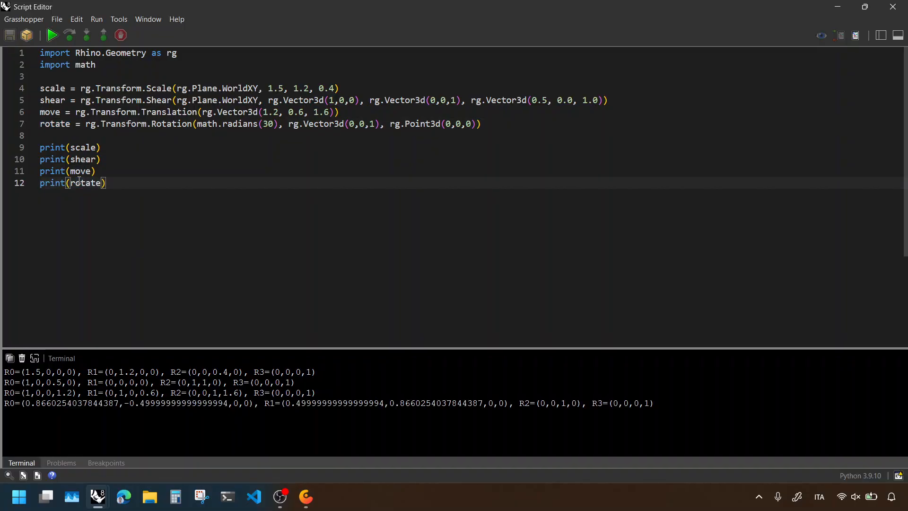
# Step: Add a B.Tranform(scale) call two lines below the print statements and run the script
pyautogui.moveTo(34, 403); pyautogui.dragTo(613, 403)
pyautogui.click(613, 403)
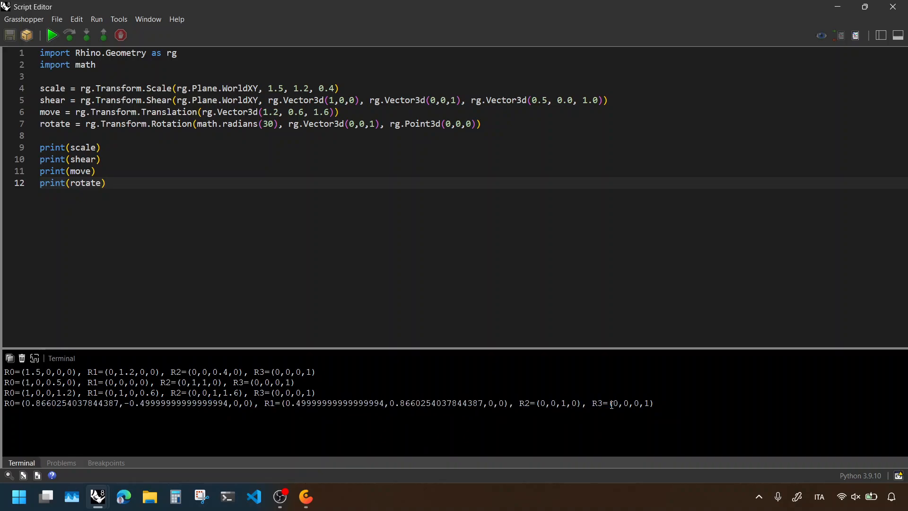
pyautogui.click(304, 234)
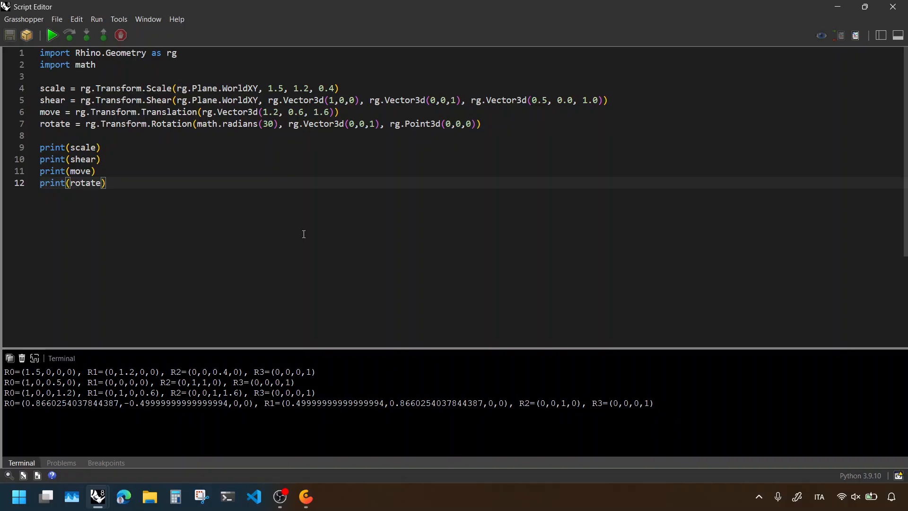
pyautogui.keyDown('ctrl'); pyautogui.scroll(1, 304, 234); pyautogui.keyUp('ctrl')
pyautogui.press('Return')
pyautogui.press('Return')
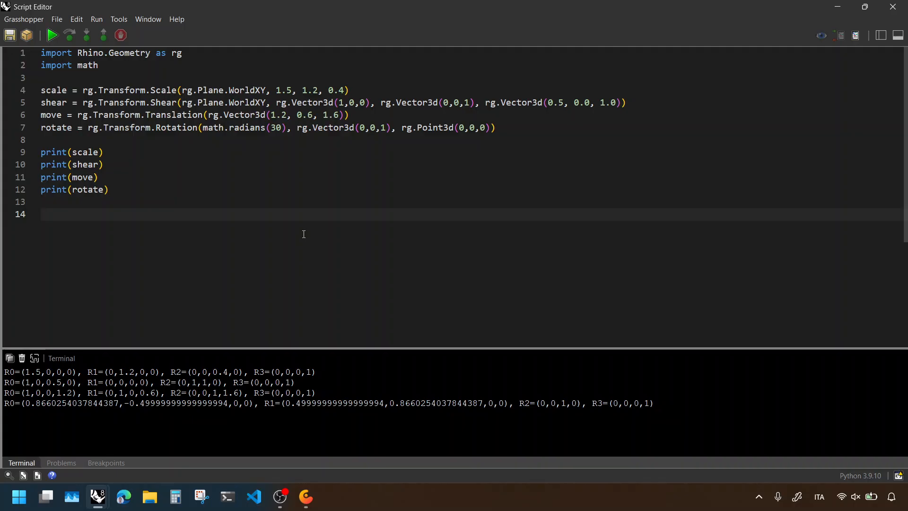
pyautogui.write('B.Tranform(scale')
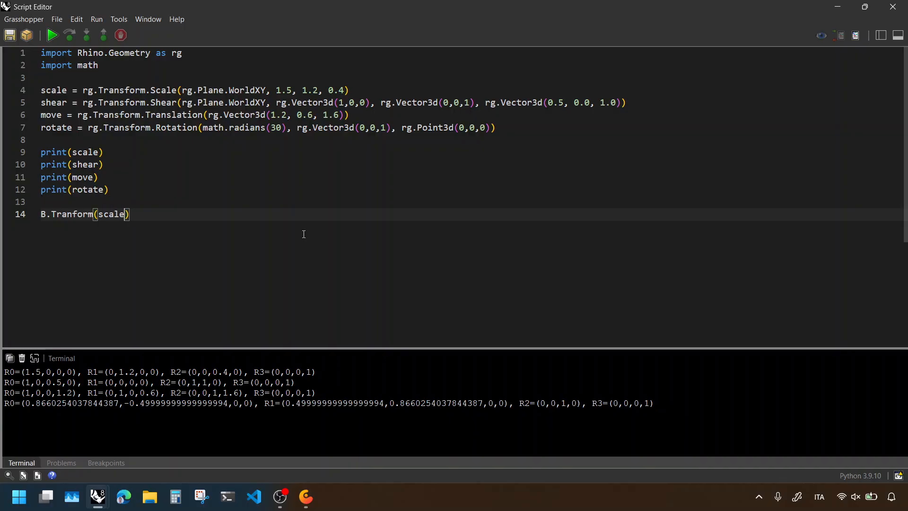
pyautogui.press('F5')
pyautogui.press('End')
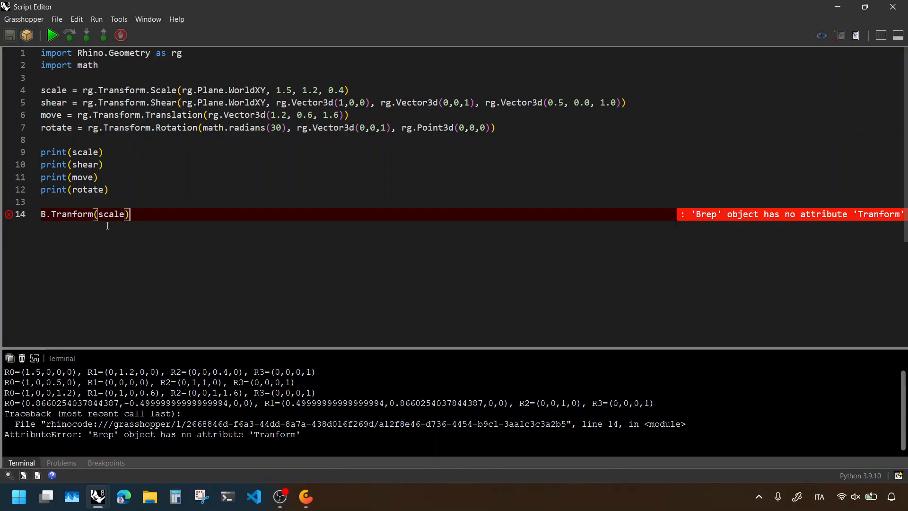
# Step: Switch to the Edge browser, search the web for rhinocommon and open the RhinoCommon API site
pyautogui.click(131, 496)
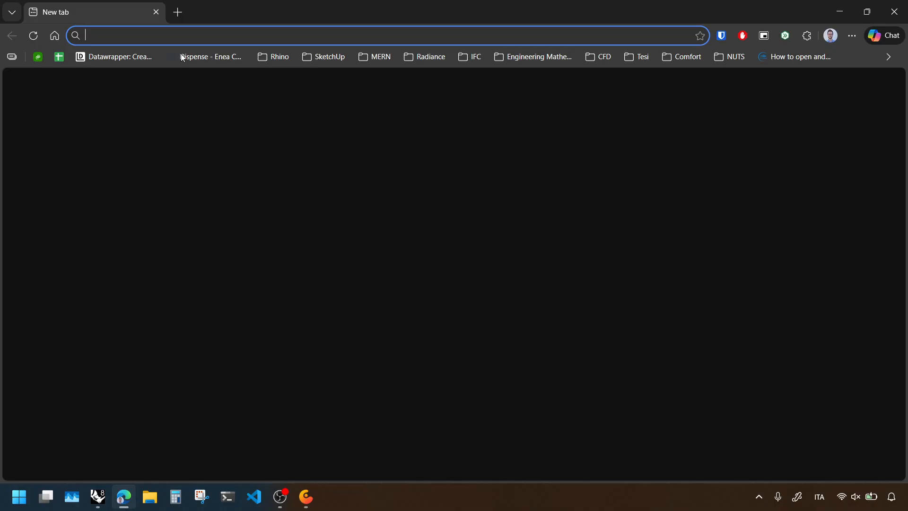
pyautogui.write('r')
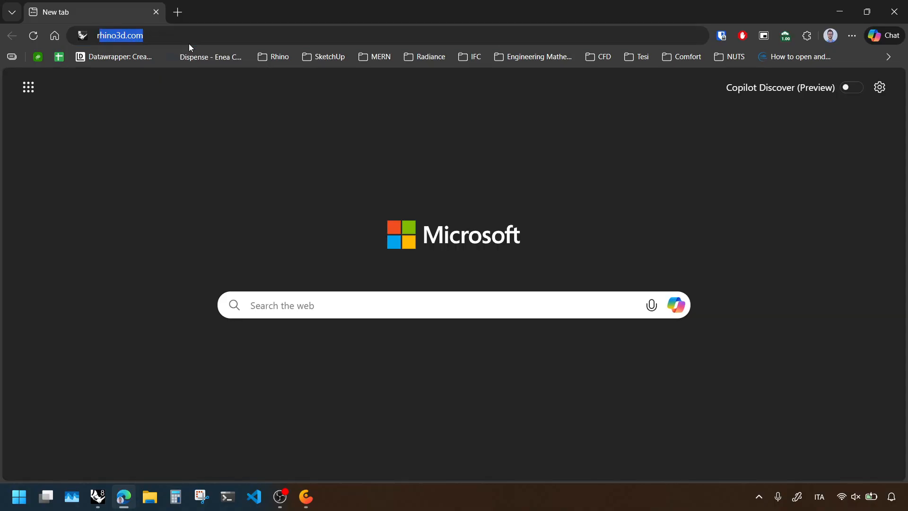
pyautogui.write('hinocommon')
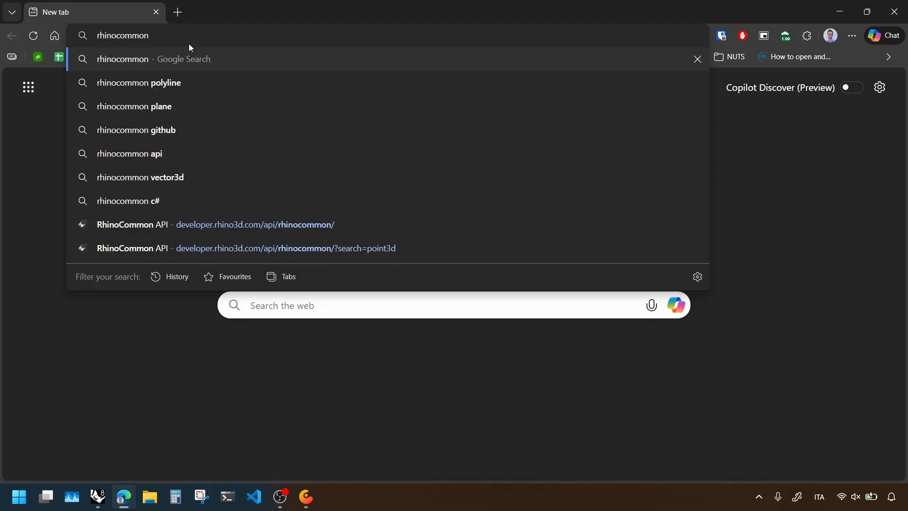
pyautogui.press('Return')
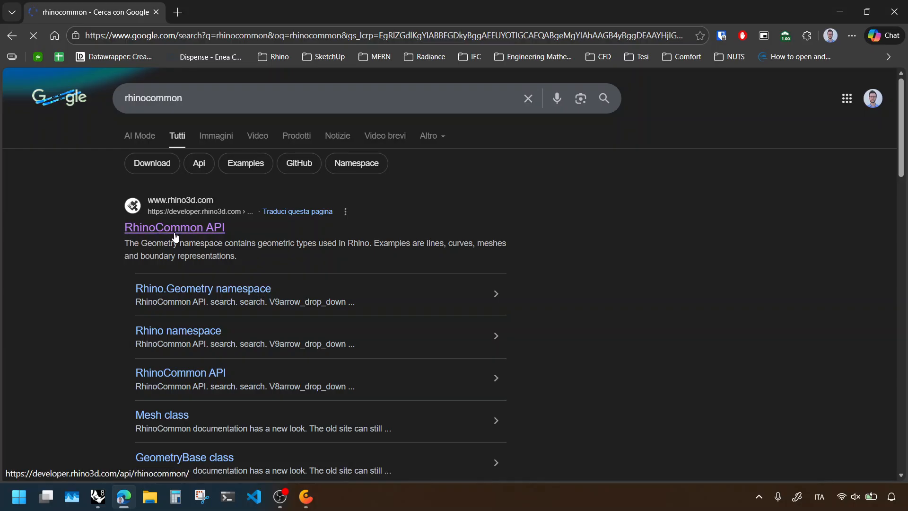
pyautogui.click(175, 232)
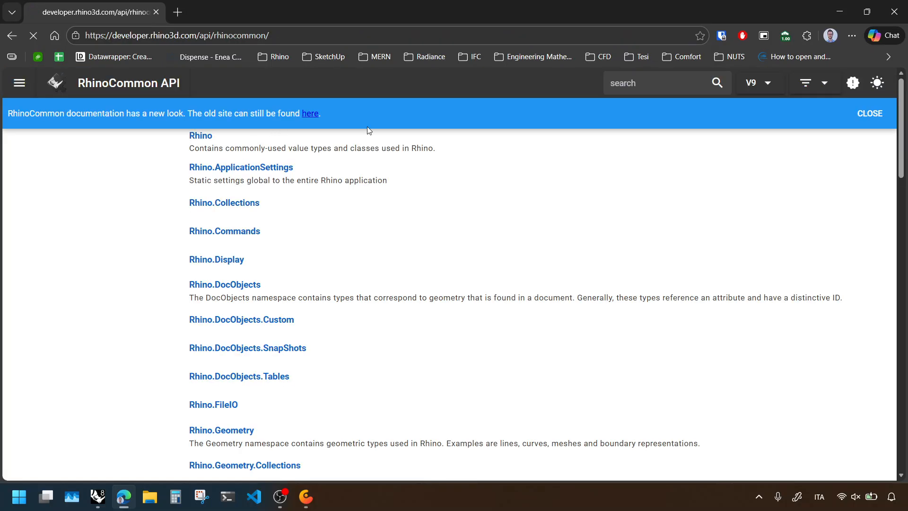
# Step: Search the API for "tranform brep", check the Brep class's Transform method syntax, and return to the script editor
pyautogui.click(641, 83)
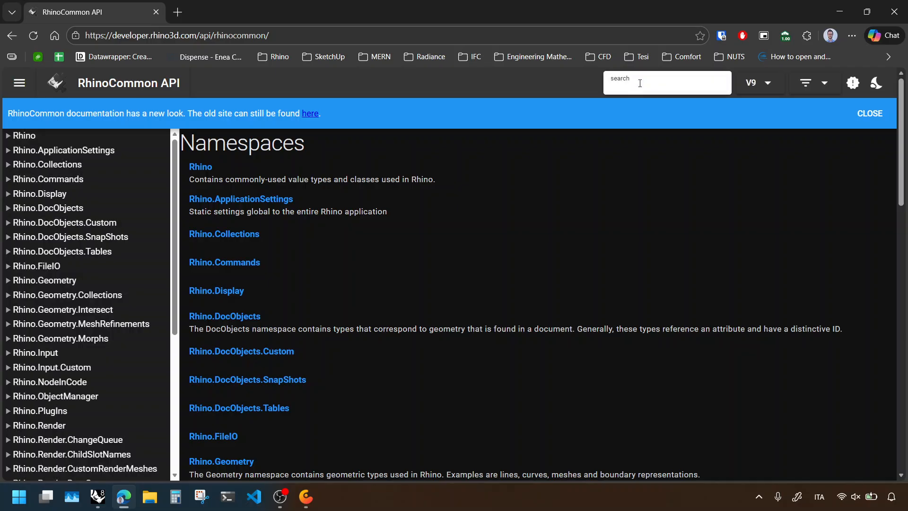
pyautogui.write('tranform brpe')
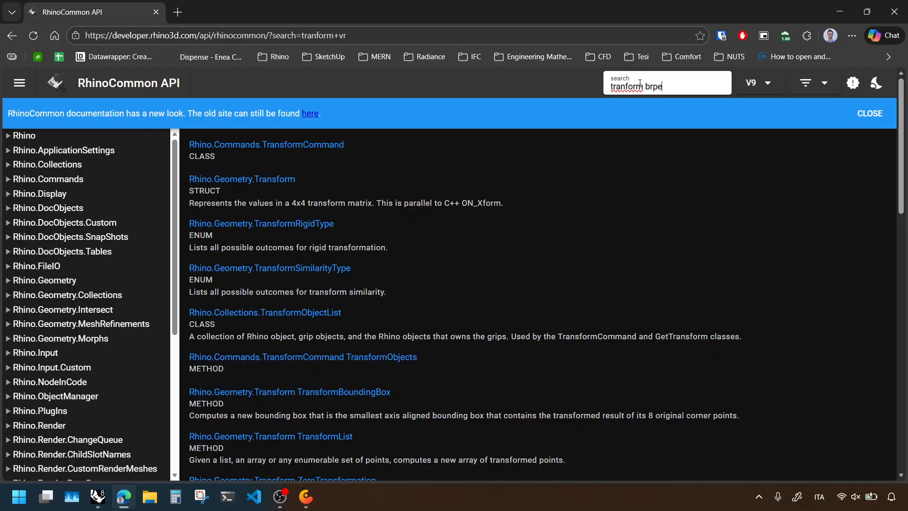
pyautogui.press('BackSpace')
pyautogui.press('BackSpace')
pyautogui.write('ep')
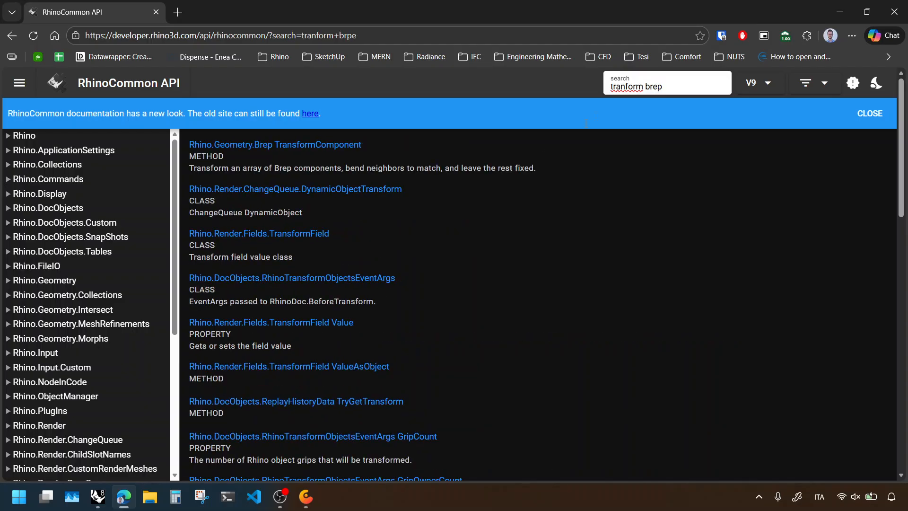
pyautogui.click(301, 146)
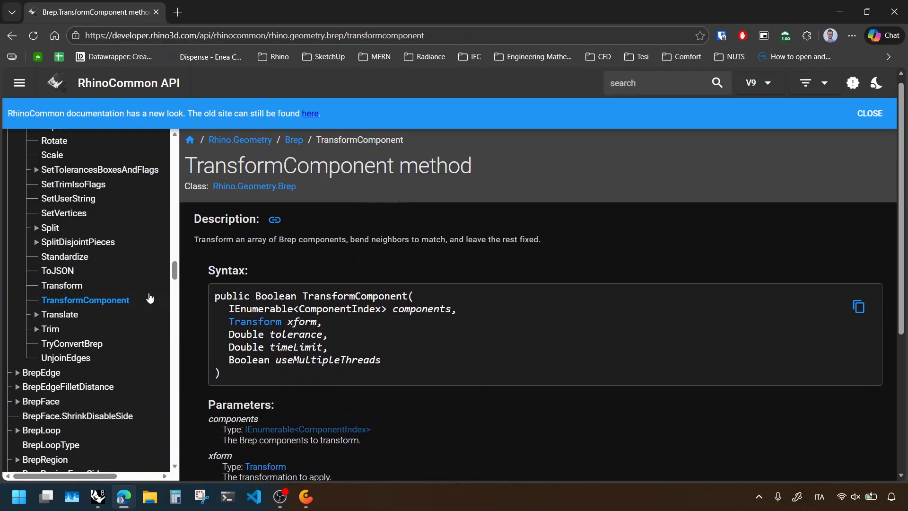
pyautogui.click(57, 288)
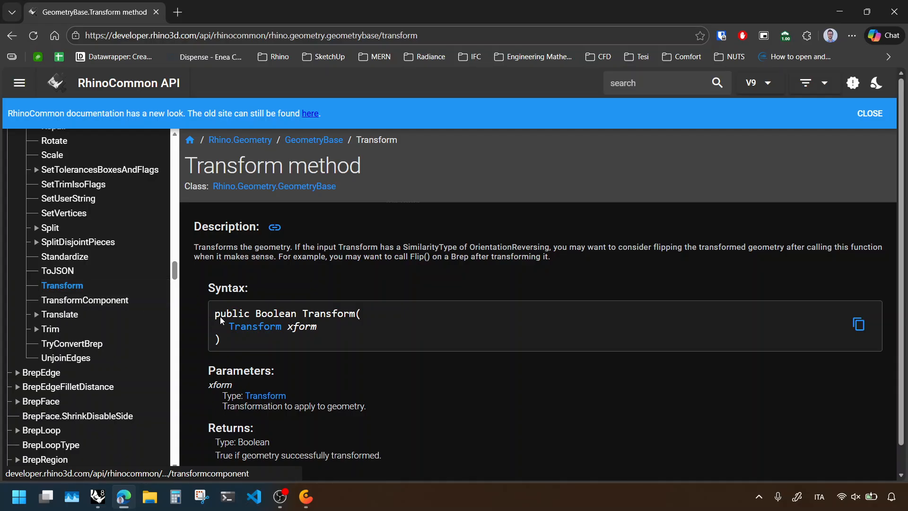
pyautogui.moveTo(302, 313); pyautogui.dragTo(351, 310)
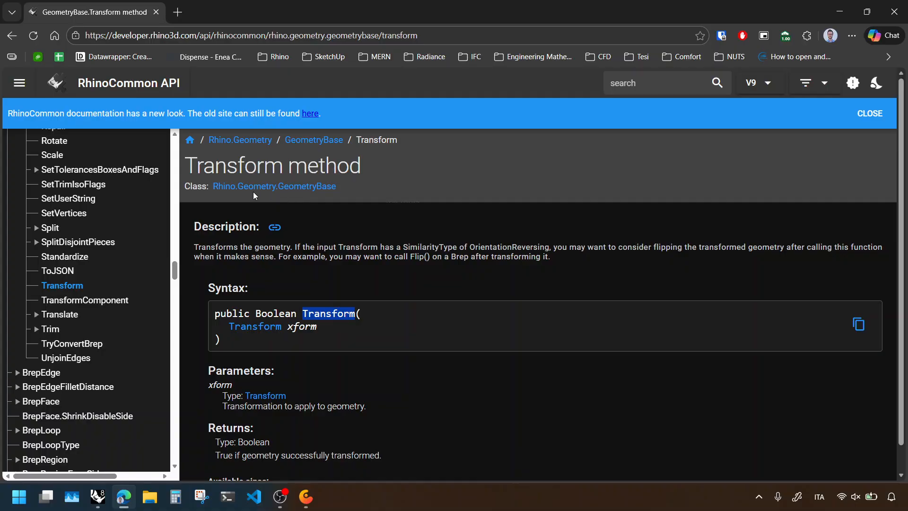
pyautogui.click(843, 10)
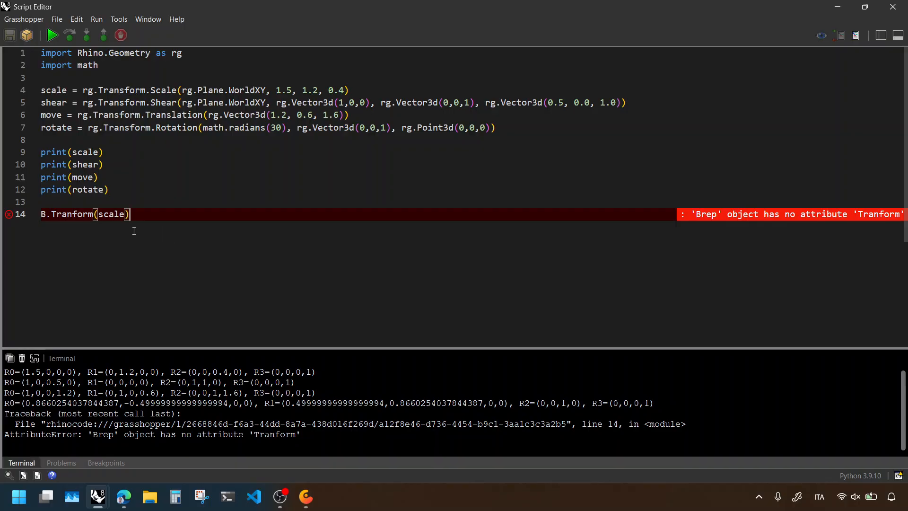
# Step: Correct the misspelled method name on line 14 to Transform
pyautogui.doubleClick(46, 215)
pyautogui.doubleClick(63, 215)
pyautogui.click(67, 214)
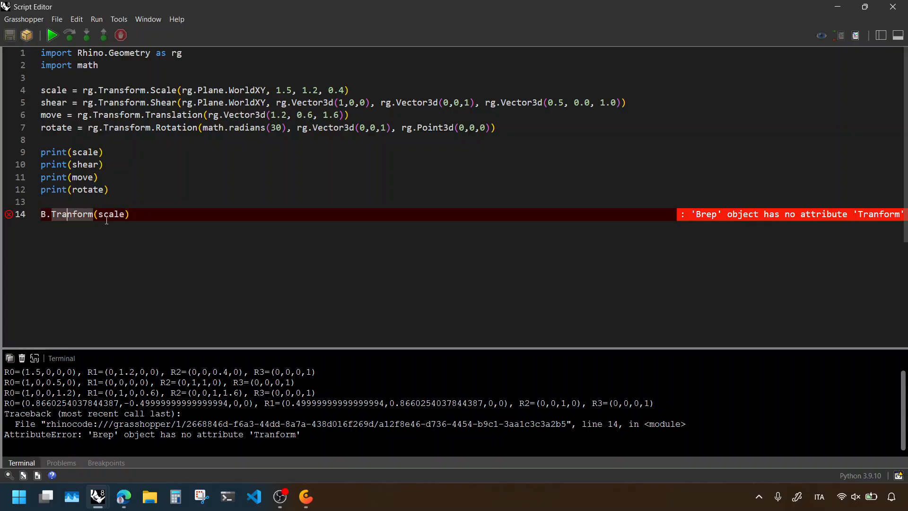
pyautogui.write('s')
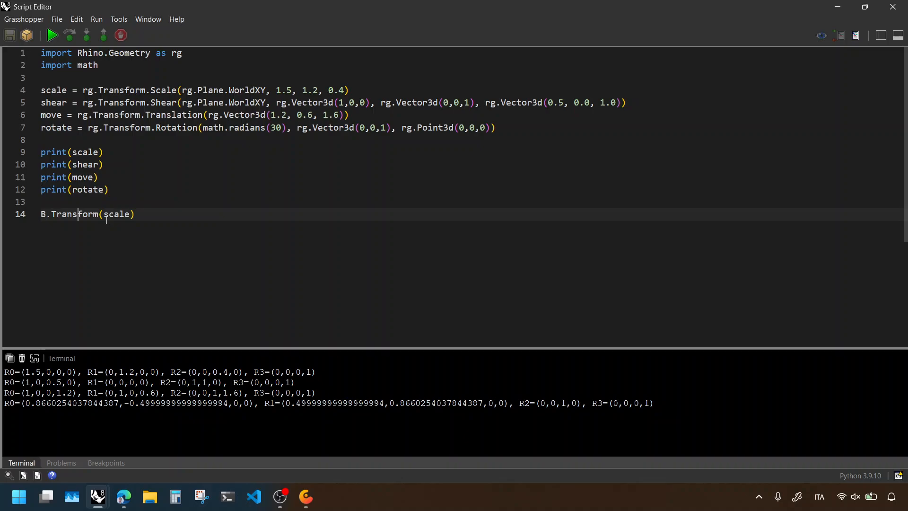
# Step: Rename the object in the Transform(scale) call from B to Bt
pyautogui.moveTo(141, 214); pyautogui.dragTo(40, 215)
pyautogui.click(145, 213)
pyautogui.press('Left')
pyautogui.press('Left')
pyautogui.press('Left')
pyautogui.press('Left')
pyautogui.press('Left')
pyautogui.press('Left')
pyautogui.press('Left')
pyautogui.press('Left')
pyautogui.press('Left')
pyautogui.press('Left')
pyautogui.press('Left')
pyautogui.press('Left')
pyautogui.press('Left')
pyautogui.press('Left')
pyautogui.press('Left')
pyautogui.press('Left')
pyautogui.write('t')
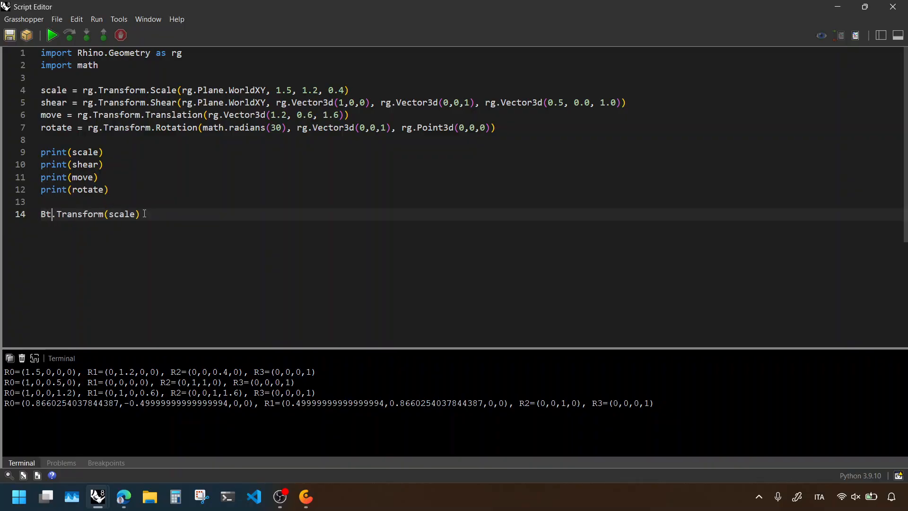
# Step: Insert the assignment Bt = B on a new line directly above the Transform call
pyautogui.press('Up')
pyautogui.press('Return')
pyautogui.press('Up')
pyautogui.press('Down')
pyautogui.write('b')
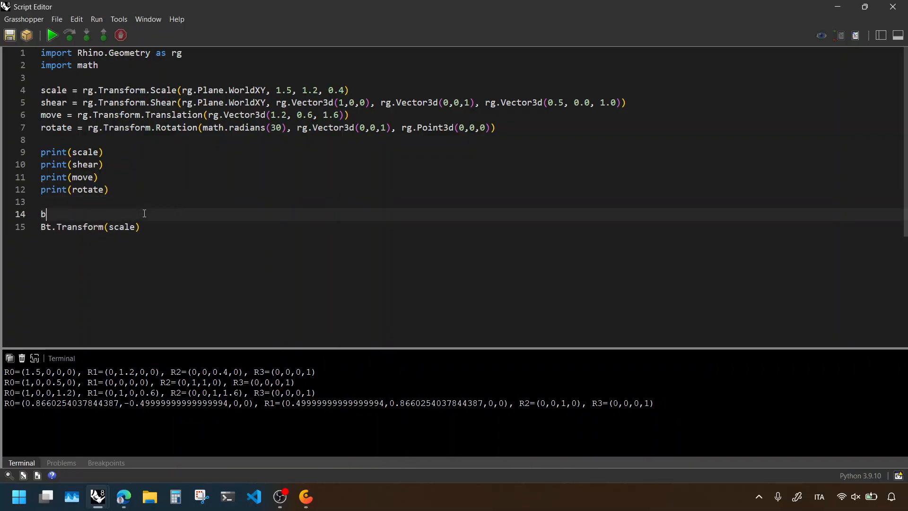
pyautogui.write('t = B')
pyautogui.press('Escape')
pyautogui.press('Down')
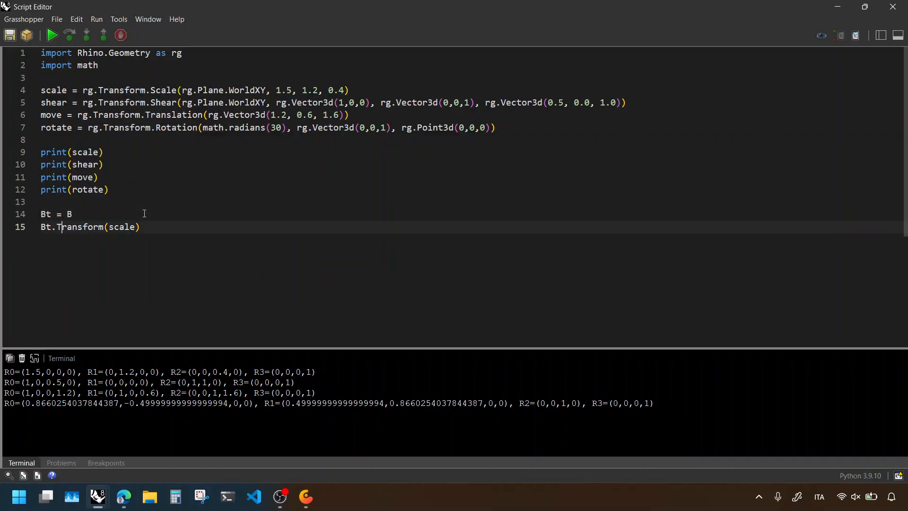
# Step: Add the line T = scale between Bt = B and the Transform call, separated by blank lines
pyautogui.press('Home')
pyautogui.press('Return')
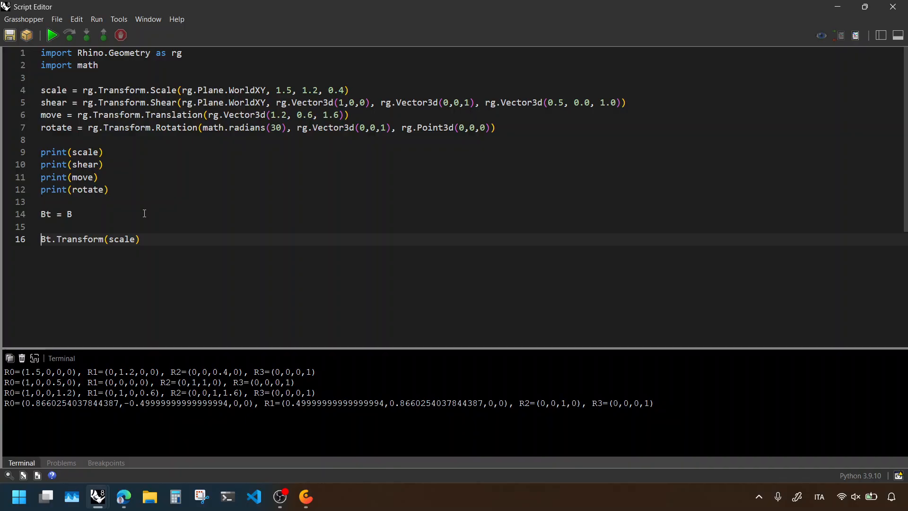
pyautogui.click(144, 214)
pyautogui.press('Return')
pyautogui.press('Return')
pyautogui.write('T ')
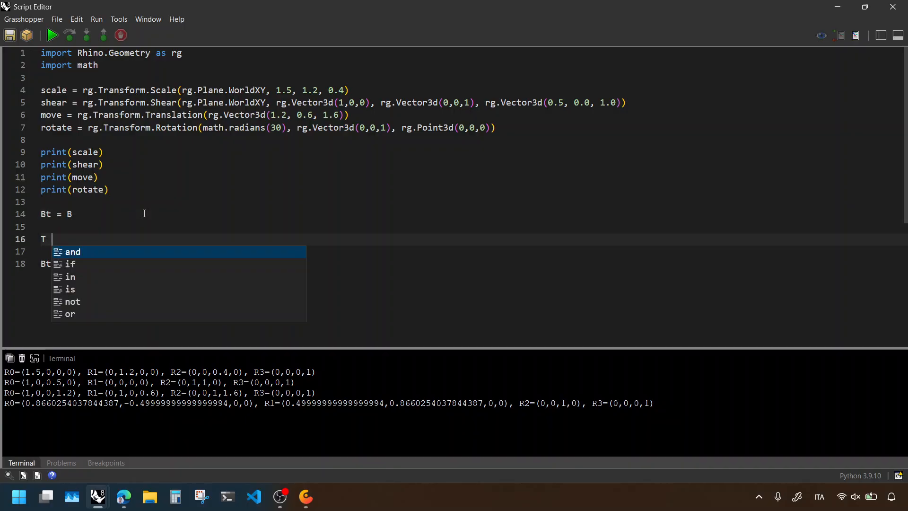
pyautogui.write('= scale')
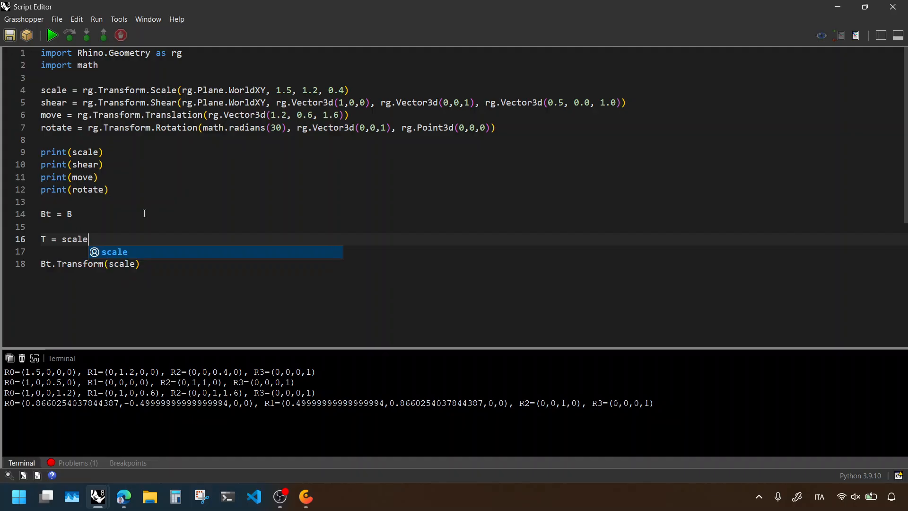
# Step: Restore the script editor to a smaller window and examine the scaled box and the Python component's T output
pyautogui.moveTo(444, 4); pyautogui.dragTo(802, 75)
pyautogui.scroll(-5, 510, 238)
pyautogui.moveTo(511, 248); pyautogui.dragTo(461, 233, button='right')
pyautogui.scroll(6, 551, 242)
pyautogui.moveTo(552, 242); pyautogui.dragTo(502, 236, button='right')
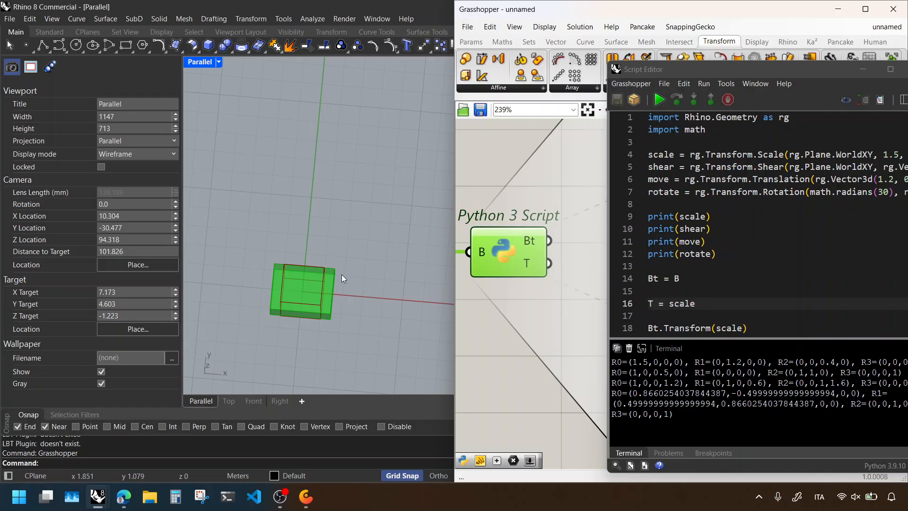
pyautogui.moveTo(342, 274); pyautogui.dragTo(287, 197, button='right')
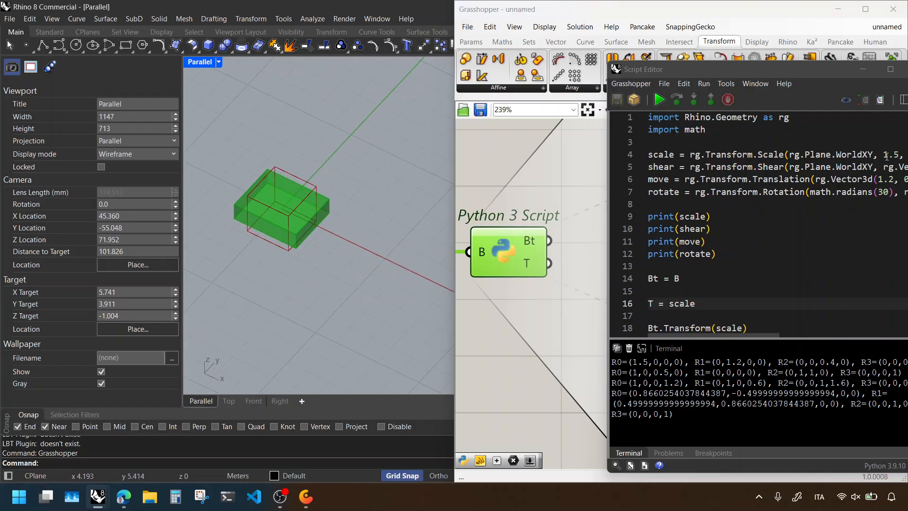
pyautogui.moveTo(533, 262)
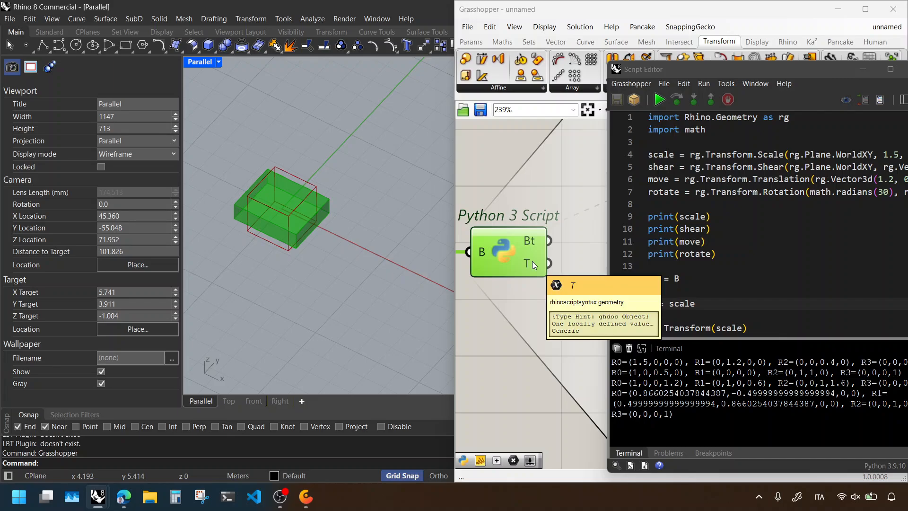
pyautogui.scroll(-5, 529, 266)
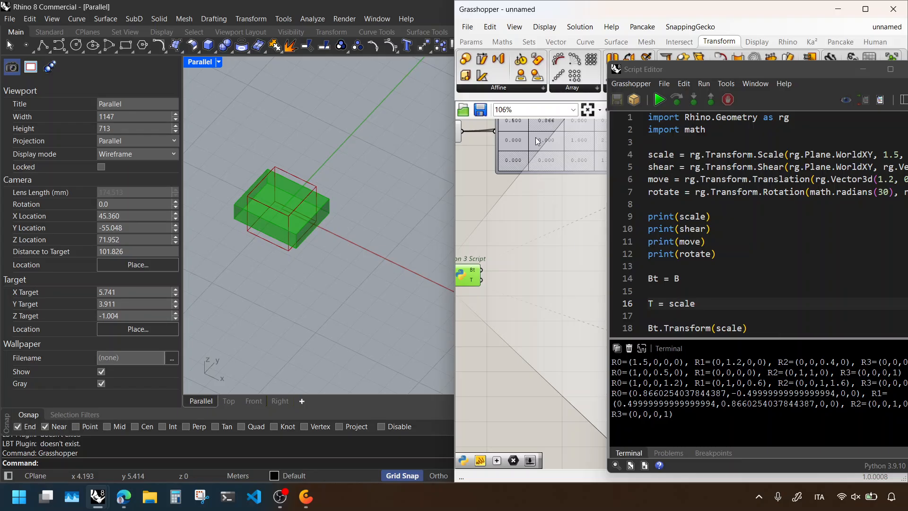
pyautogui.moveTo(537, 141); pyautogui.dragTo(555, 144)
pyautogui.scroll(3, 504, 263)
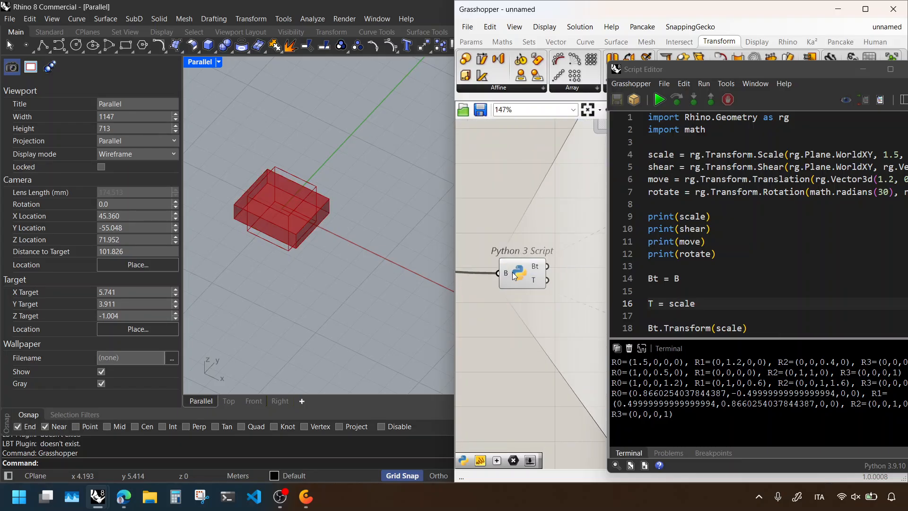
# Step: Replace scale with shear in the Bt.Transform call and inspect the transformed box in the viewport
pyautogui.doubleClick(693, 228)
pyautogui.hotkey('ctrl', 'c')
pyautogui.doubleClick(729, 328)
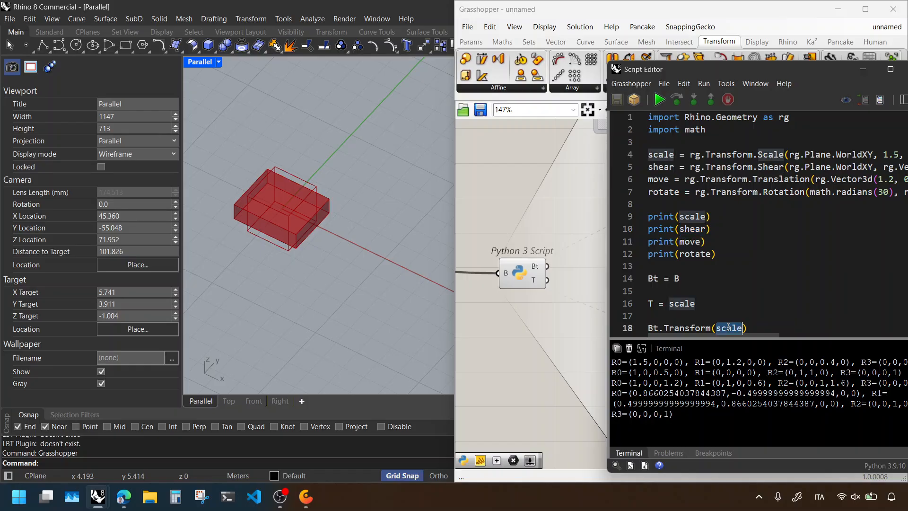
pyautogui.hotkey('ctrl', 'v')
pyautogui.doubleClick(690, 231)
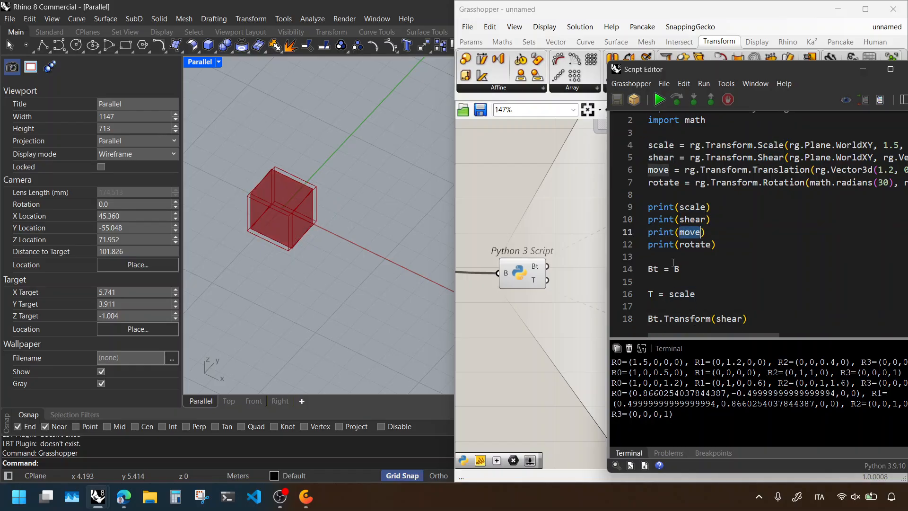
pyautogui.moveTo(419, 266); pyautogui.dragTo(349, 257, button='right')
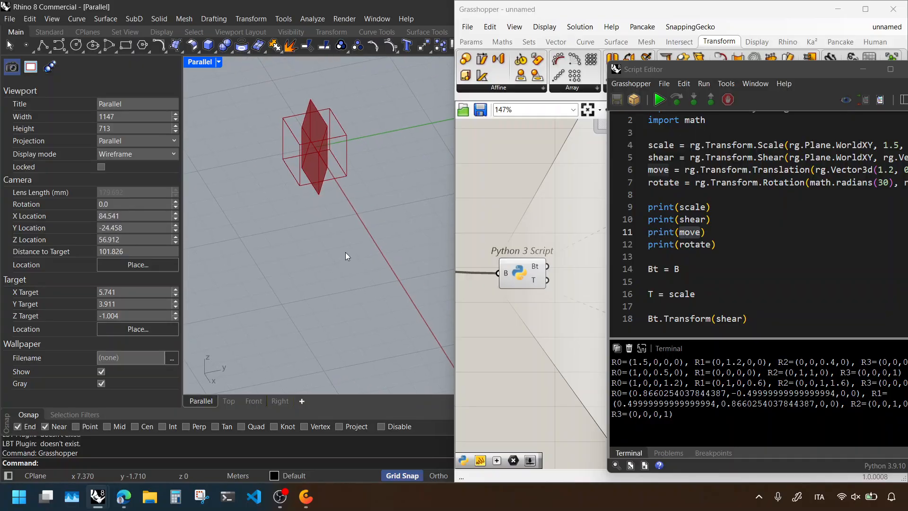
pyautogui.scroll(1, 785, 185)
# Step: Change the shear transform's second vector to rg.Vector3d(0,1,0), save the script, and inspect the sheared box in the viewport
pyautogui.click(891, 70)
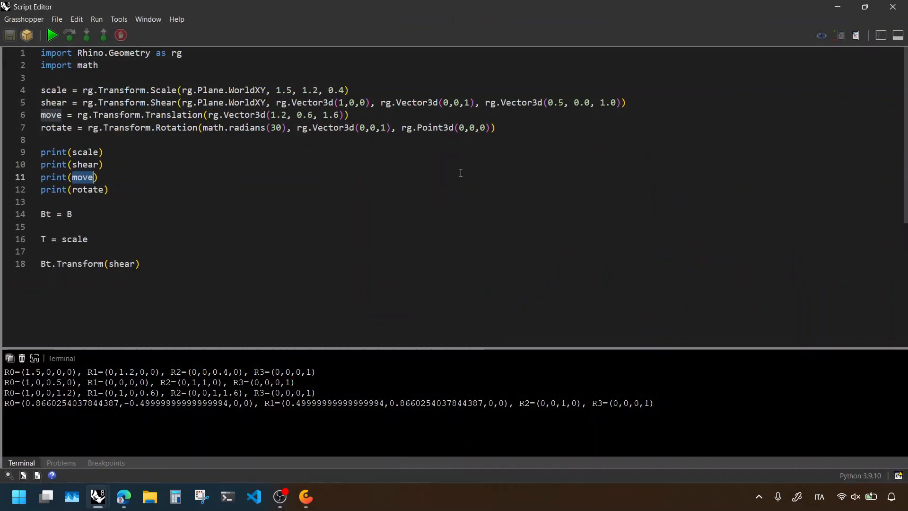
pyautogui.click(465, 103)
pyautogui.press('BackSpace')
pyautogui.press('BackSpace')
pyautogui.press('BackSpace')
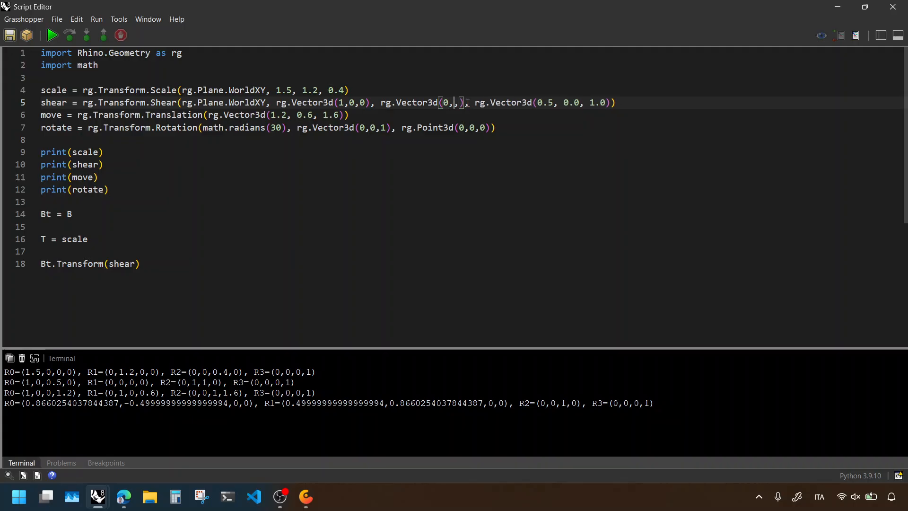
pyautogui.write('1')
pyautogui.press('Right')
pyautogui.write('0')
pyautogui.hotkey('ctrl', 's')
pyautogui.moveTo(621, 3); pyautogui.dragTo(776, 106)
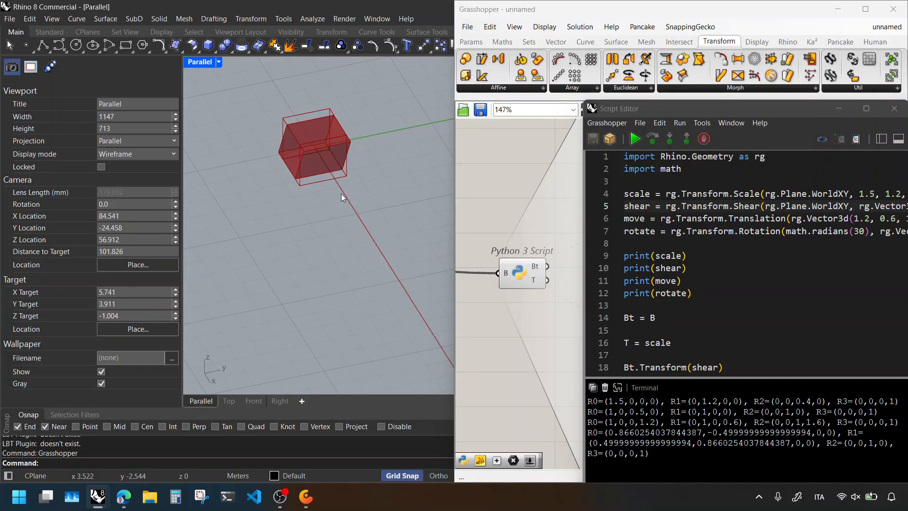
pyautogui.moveTo(342, 194); pyautogui.dragTo(384, 186, button='right')
# Step: Replace shear with move in the Bt.Transform call and save the script to translate the box
pyautogui.doubleClick(665, 280)
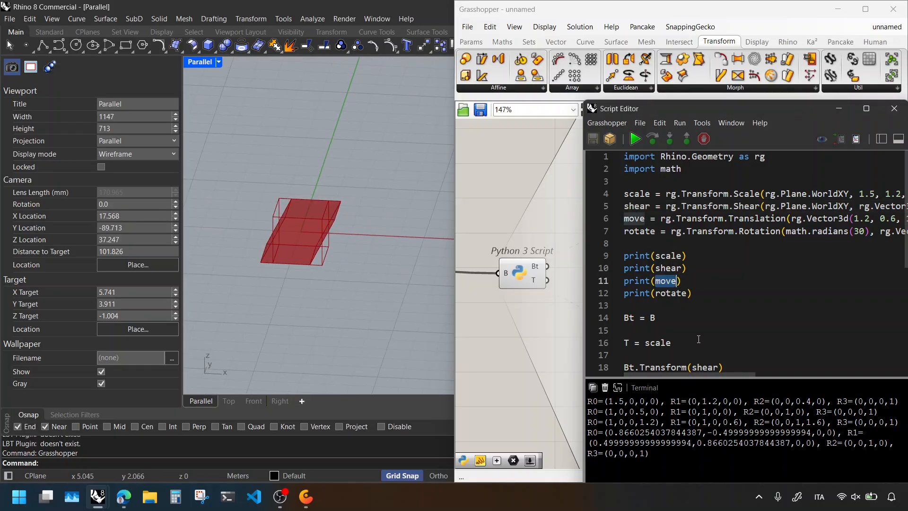
pyautogui.hotkey('ctrl', 'c')
pyautogui.doubleClick(696, 367)
pyautogui.hotkey('ctrl', 'v')
pyautogui.hotkey('ctrl', 's')
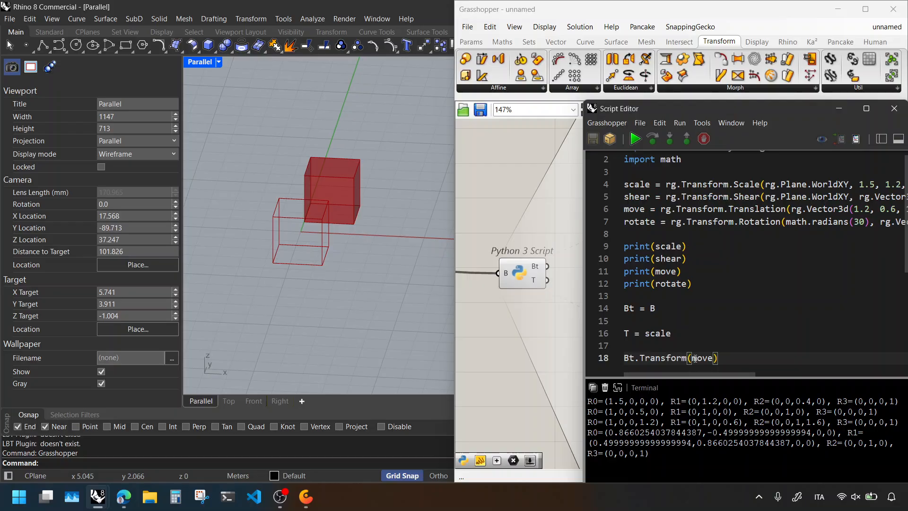
# Step: Replace move with rotate in the Bt.Transform call, save the script, and view the rotated box
pyautogui.doubleClick(631, 284)
pyautogui.doubleClick(674, 283)
pyautogui.hotkey('ctrl', 'c')
pyautogui.doubleClick(703, 358)
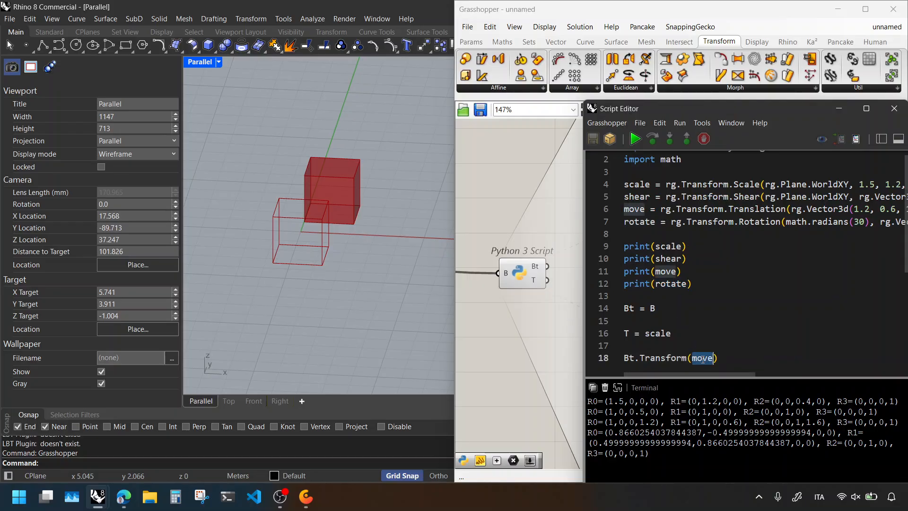
pyautogui.hotkey('ctrl', 'v')
pyautogui.hotkey('ctrl', 's')
pyautogui.moveTo(409, 266); pyautogui.dragTo(384, 274, button='right')
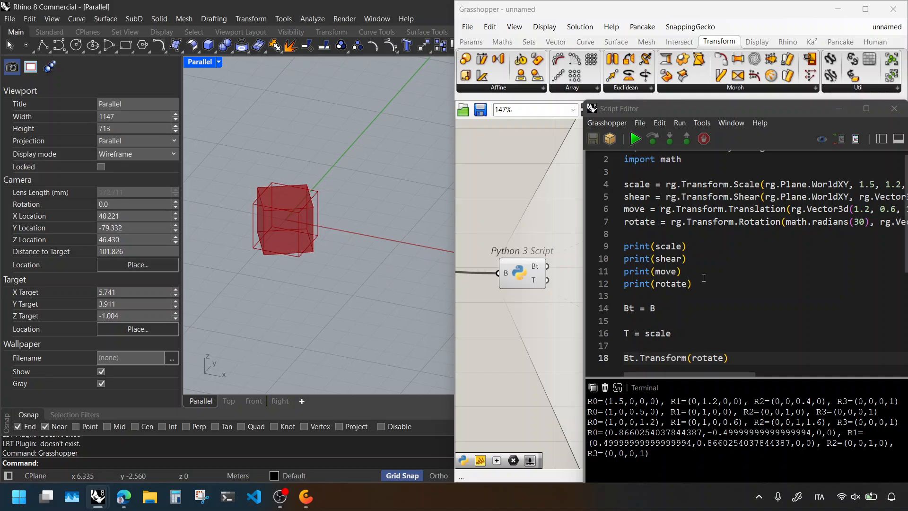
# Step: Insert a new line starting with combined = rotate * between the print statements and Bt = B
pyautogui.click(735, 295)
pyautogui.scroll(-1, 734, 294)
pyautogui.press('Return')
pyautogui.press('Return')
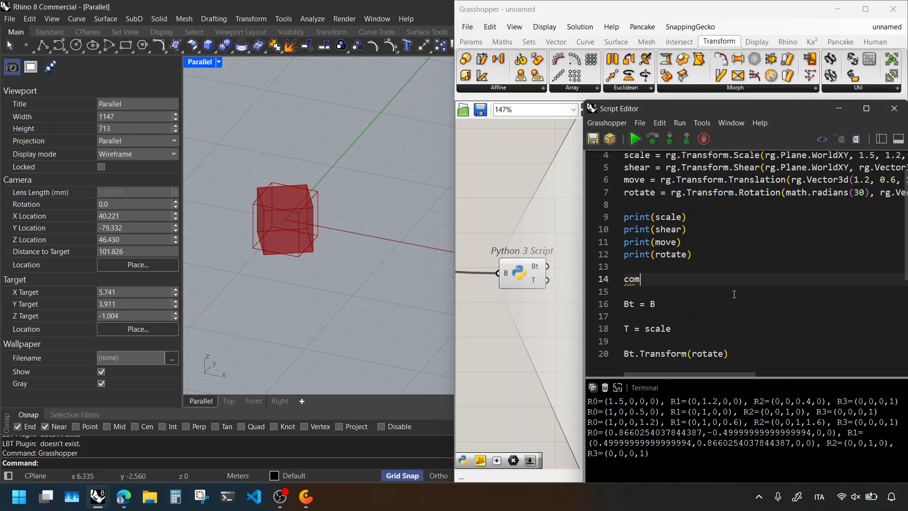
pyautogui.write('combined = rotate')
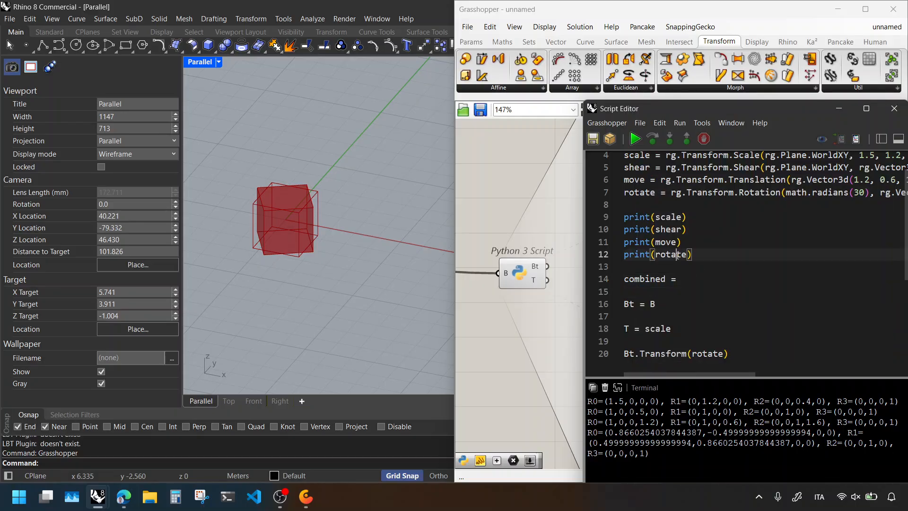
pyautogui.write(' *')
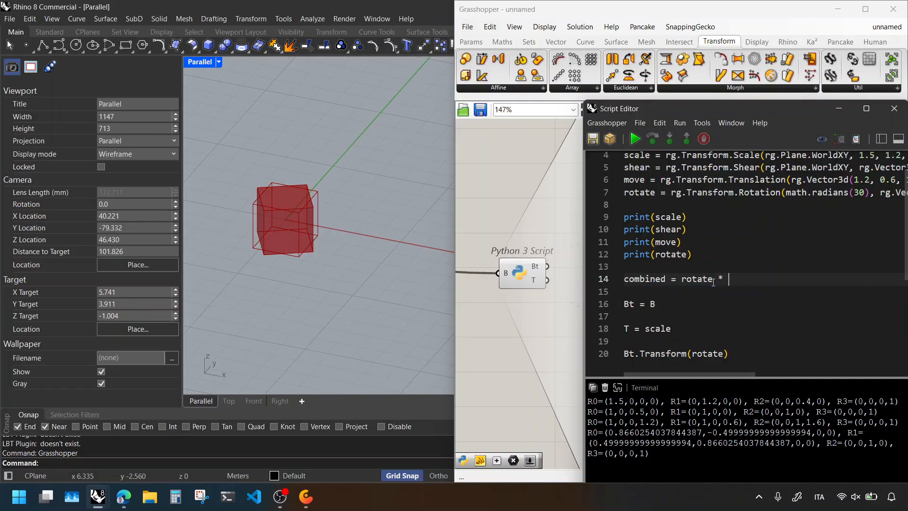
# Step: Complete the combined expression with move as the second factor and review the order rotate * move
pyautogui.click(632, 265)
pyautogui.doubleClick(668, 242)
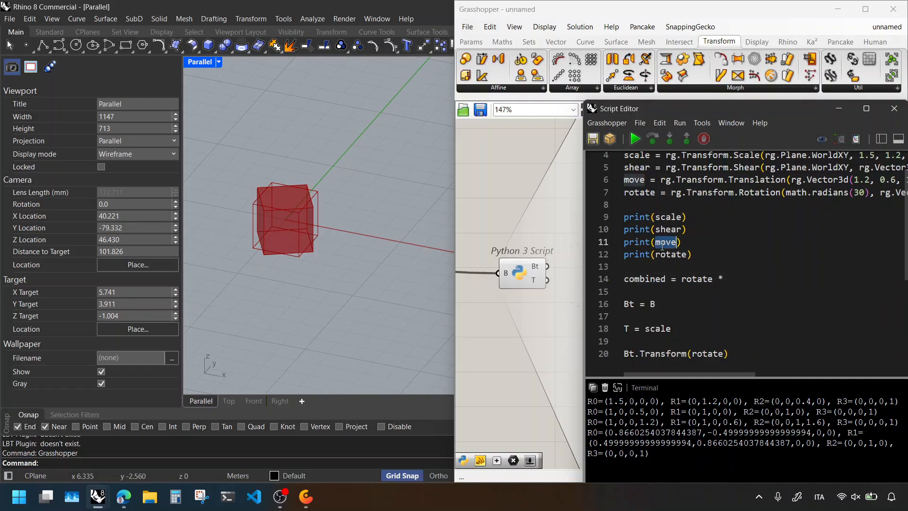
pyautogui.doubleClick(671, 230)
pyautogui.click(672, 241)
pyautogui.doubleClick(668, 242)
pyautogui.hotkey('ctrl', 'c')
pyautogui.click(738, 279)
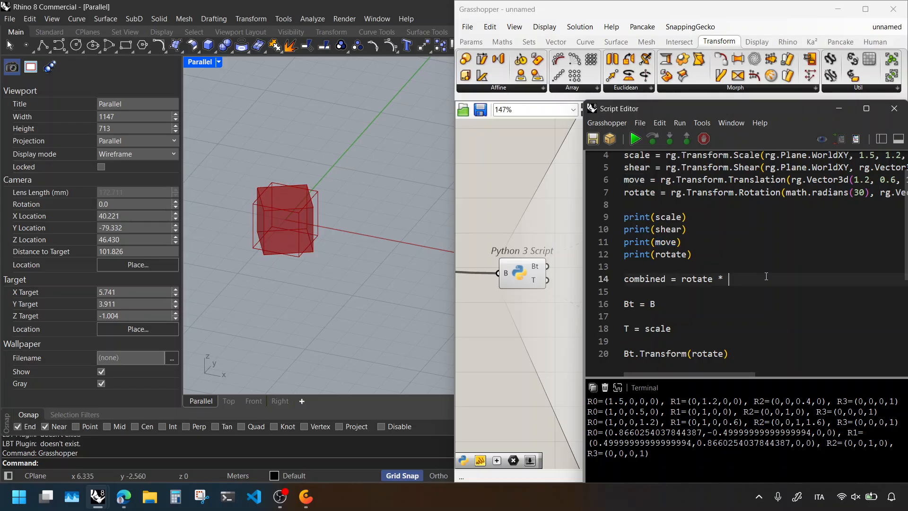
pyautogui.hotkey('ctrl', 'v')
pyautogui.moveTo(749, 279); pyautogui.dragTo(720, 278)
pyautogui.doubleClick(731, 276)
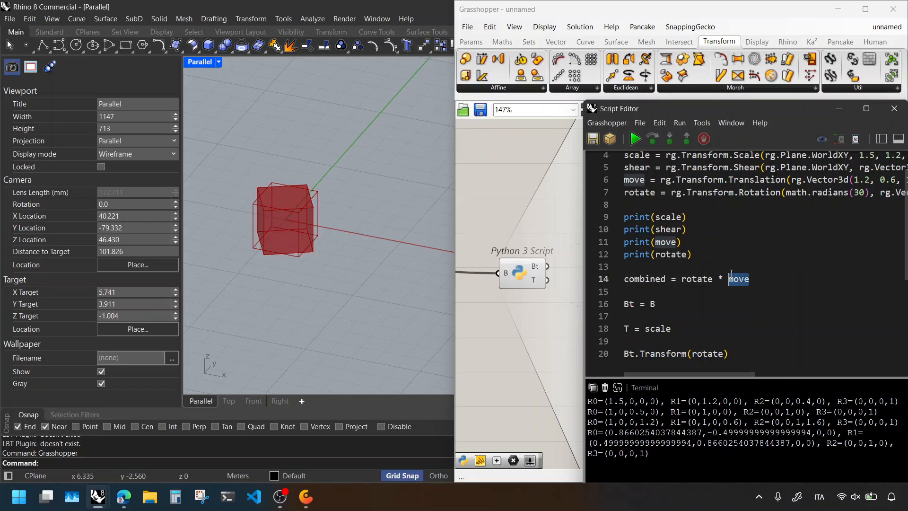
pyautogui.doubleClick(703, 279)
pyautogui.moveTo(750, 278); pyautogui.dragTo(690, 279)
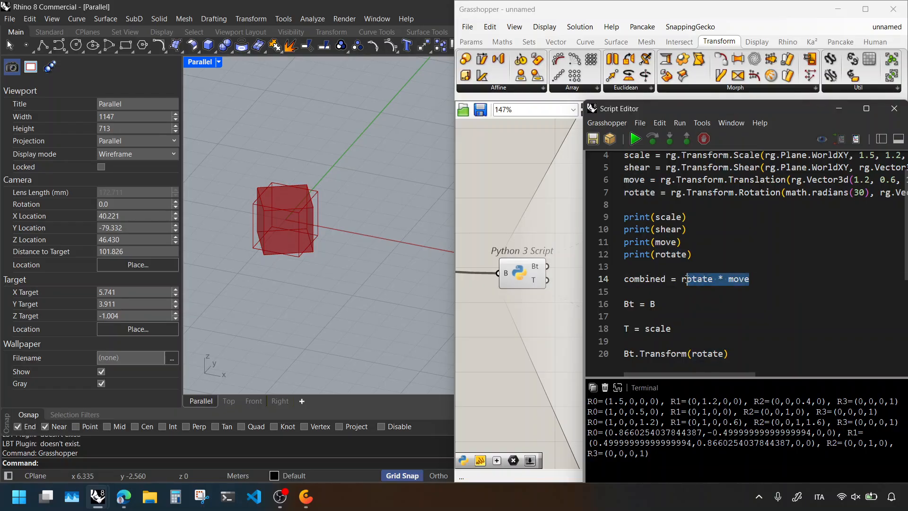
# Step: Assign combined to T in place of scale
pyautogui.click(659, 304)
pyautogui.doubleClick(655, 279)
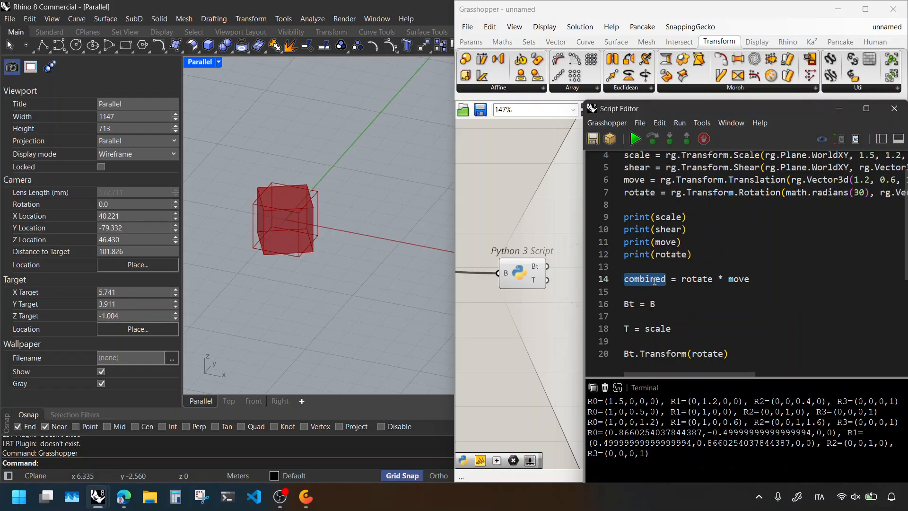
pyautogui.doubleClick(652, 328)
pyautogui.hotkey('ctrl', 'v')
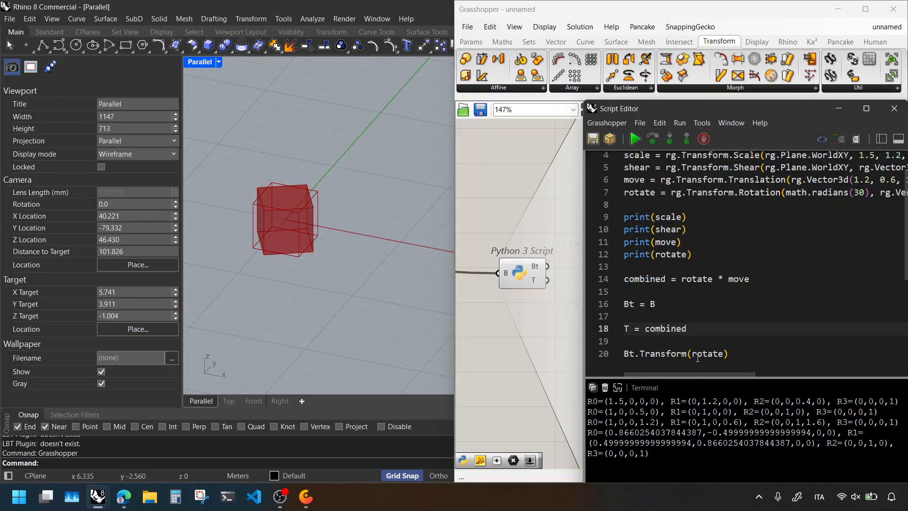
# Step: Pass T to the Bt.Transform call instead of rotate, save the script, and inspect the moved and rotated box
pyautogui.doubleClick(698, 356)
pyautogui.write('T')
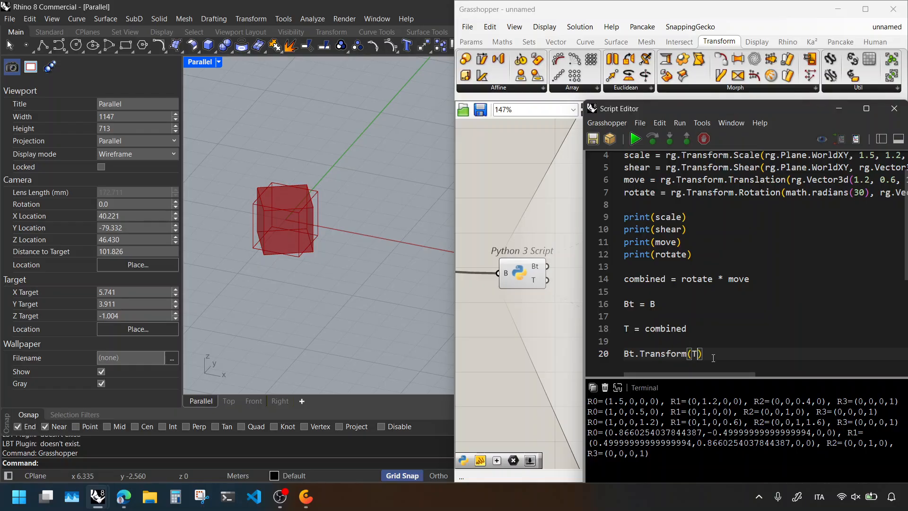
pyautogui.hotkey('ctrl', 's')
pyautogui.moveTo(346, 233); pyautogui.dragTo(352, 243, button='right')
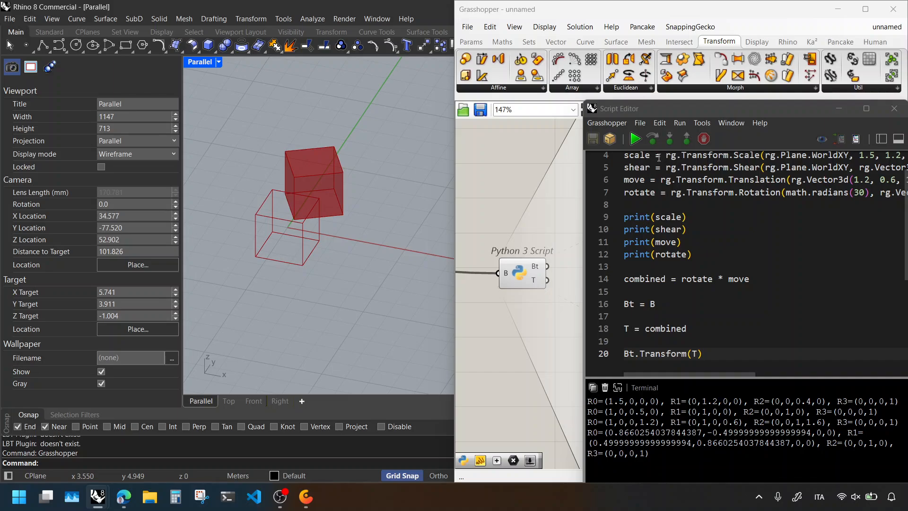
pyautogui.moveTo(313, 262); pyautogui.dragTo(337, 247, button='right')
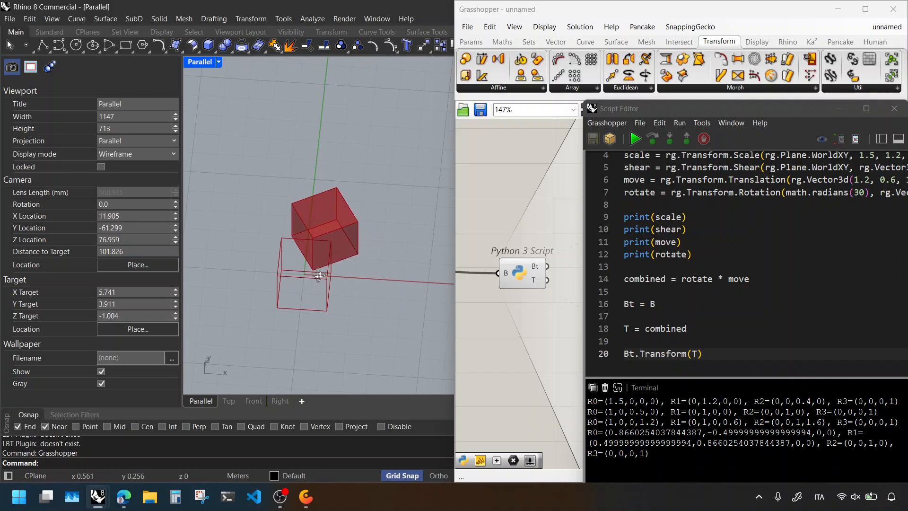
pyautogui.click(728, 341)
pyautogui.scroll(-1, 729, 341)
pyautogui.click(731, 333)
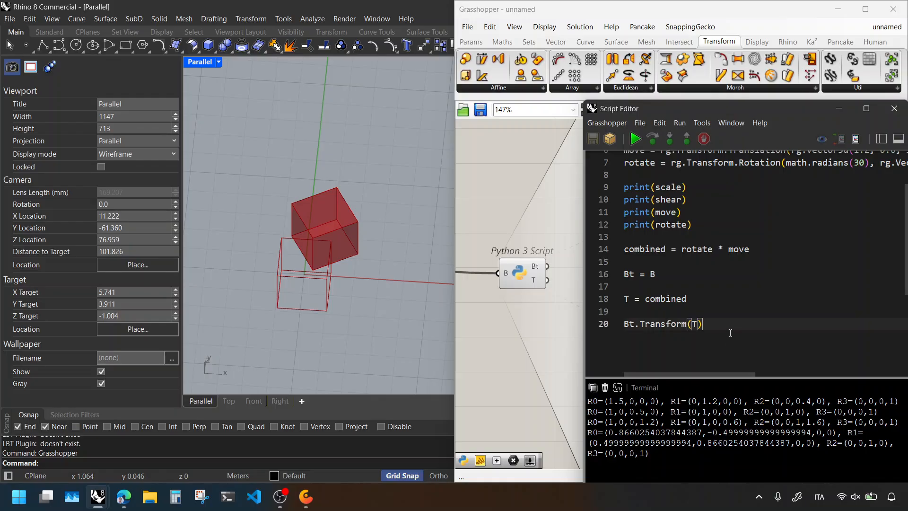
pyautogui.click(736, 317)
pyautogui.scroll(1, 736, 316)
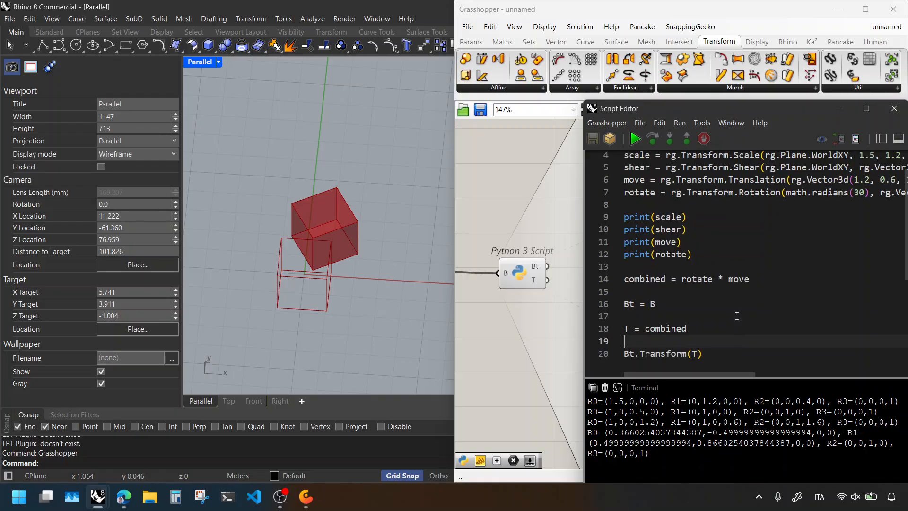
pyautogui.scroll(1, 737, 316)
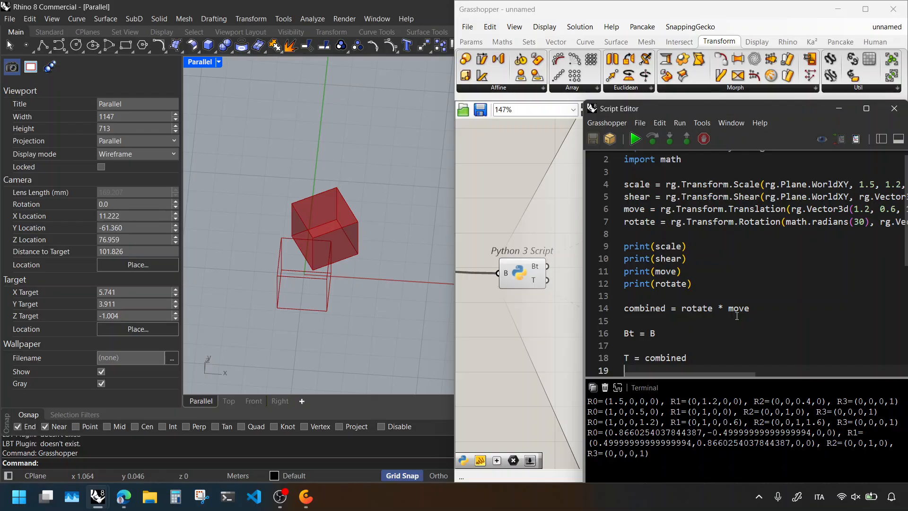